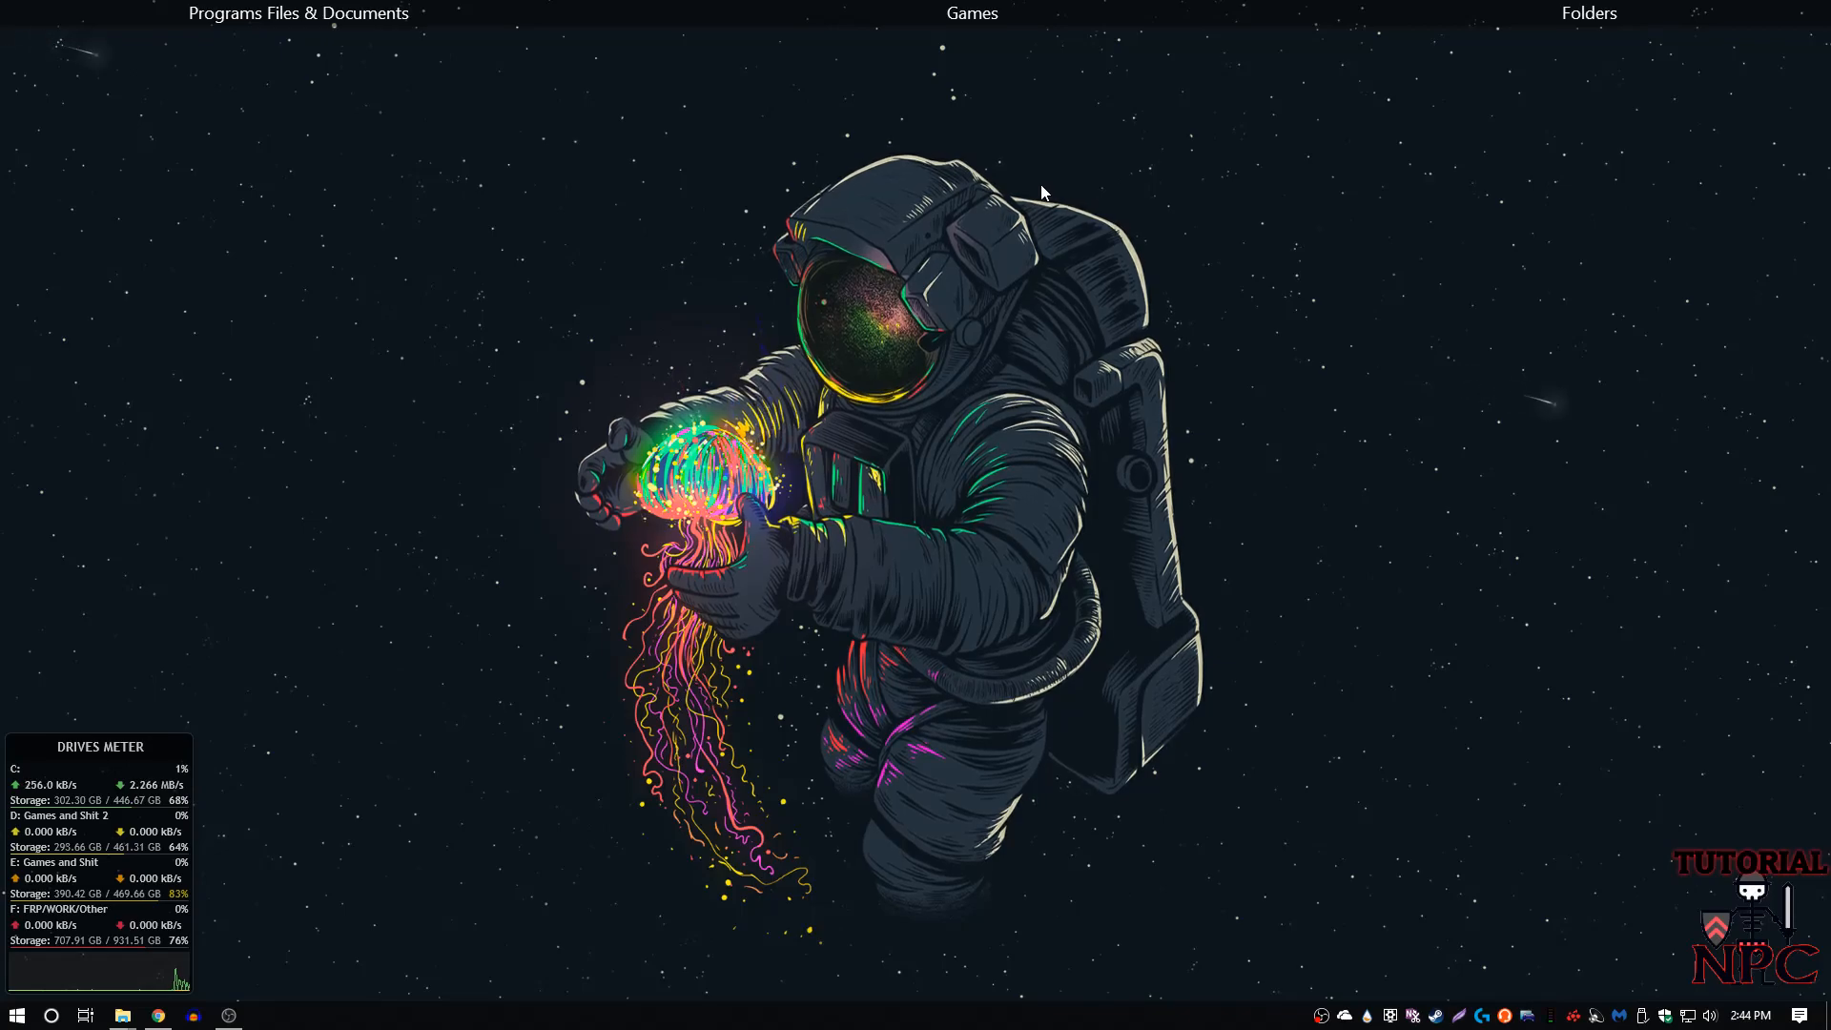
# - Open the file location of the NPCGeneratorV2.3 Beta desktop shortcut and move the folder window clear of the screen edge
pyautogui.moveTo(1451, 5)
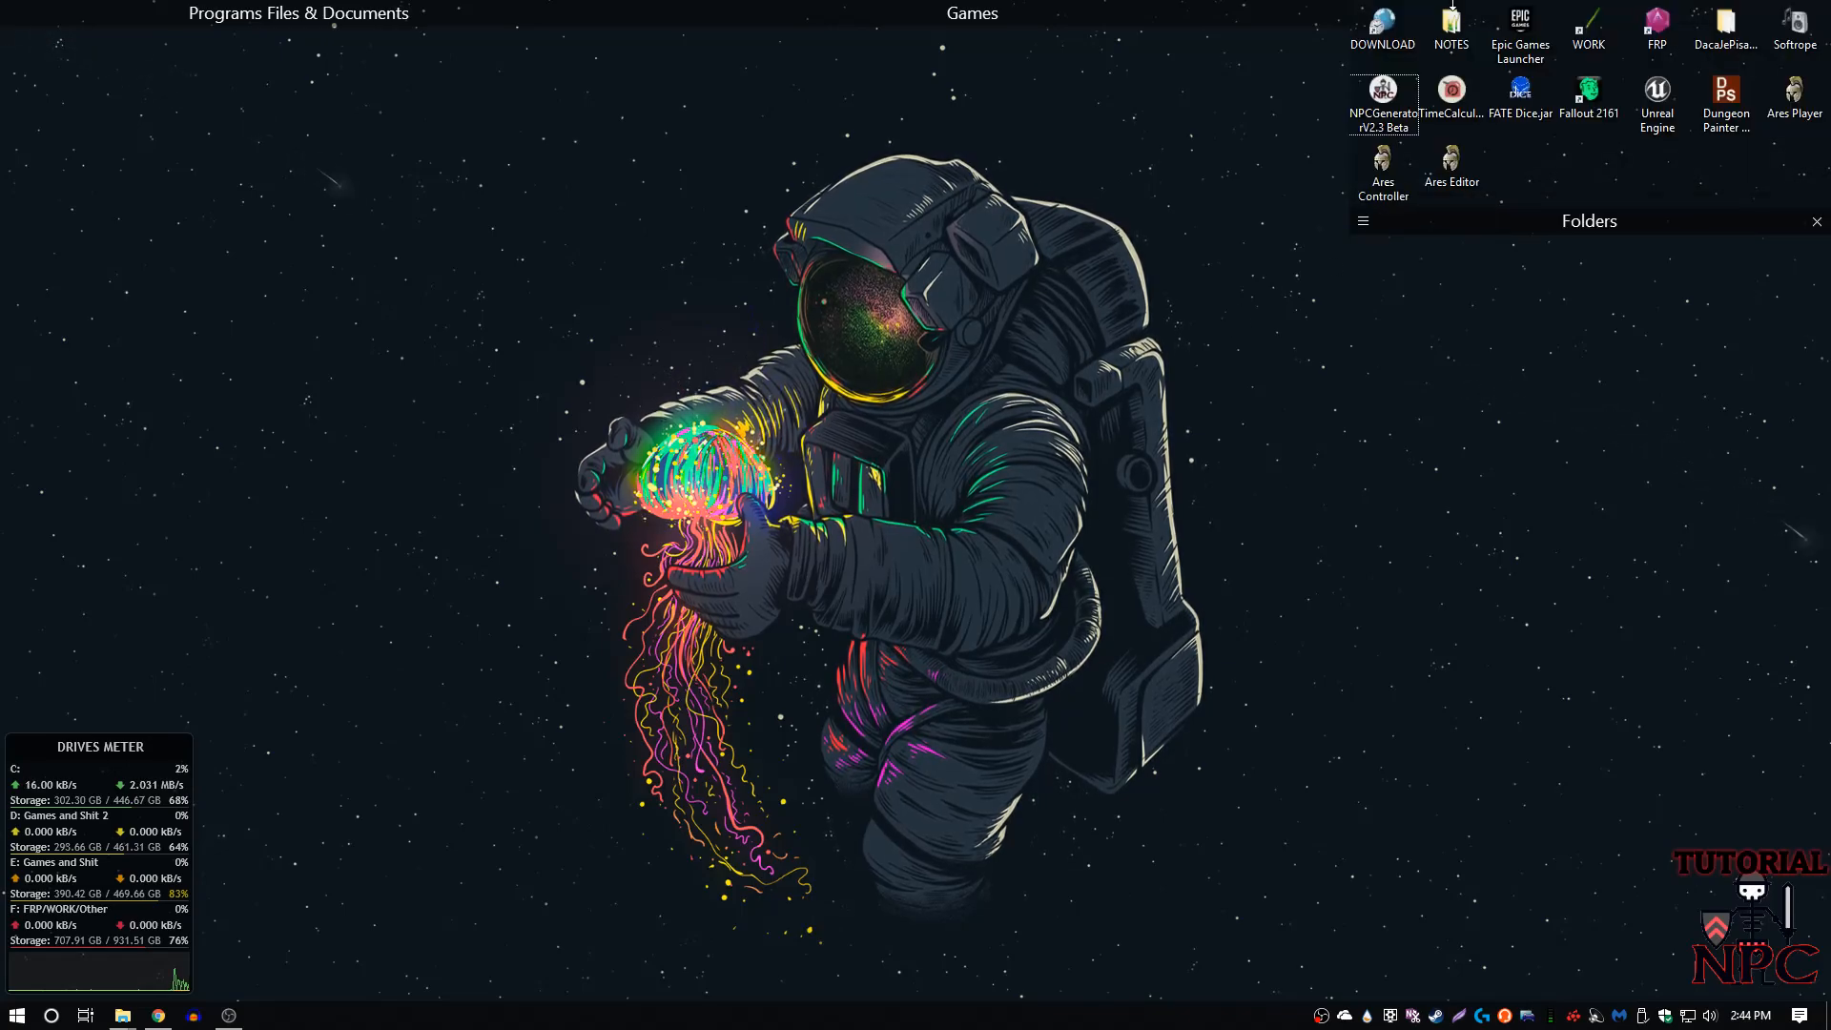
pyautogui.doubleClick(1389, 100)
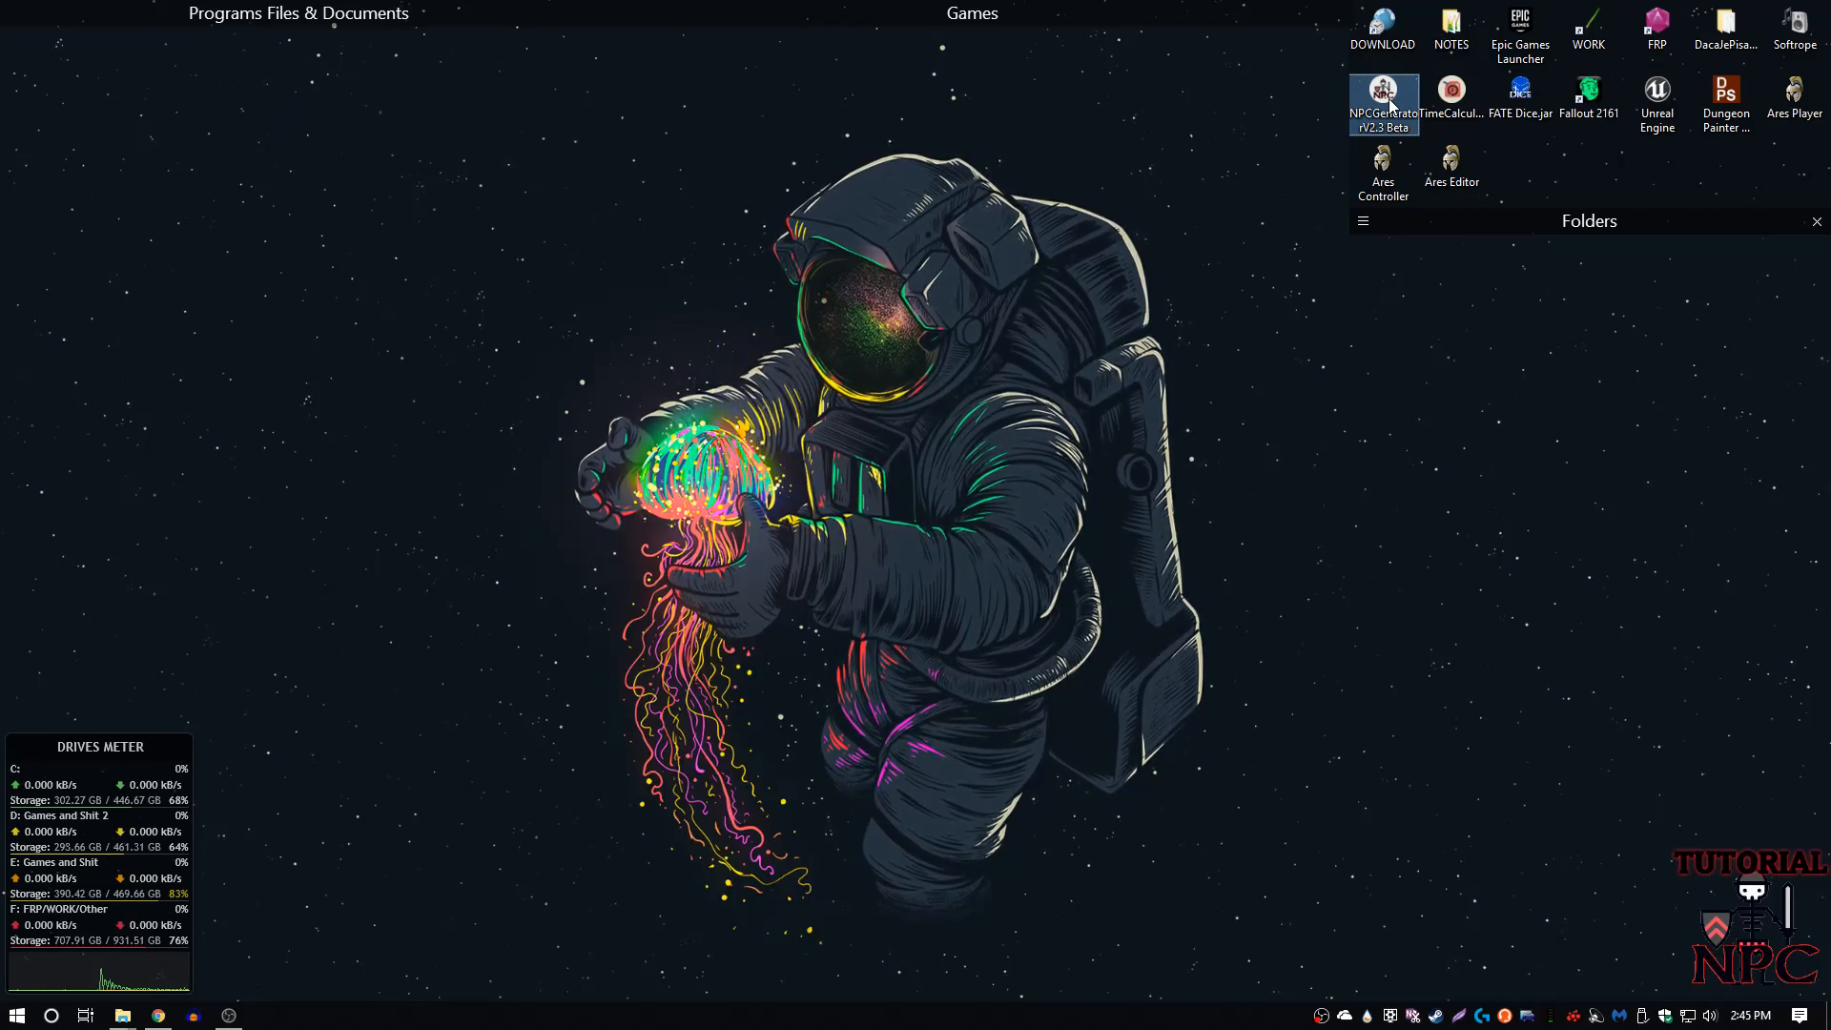
pyautogui.rightClick(1389, 104)
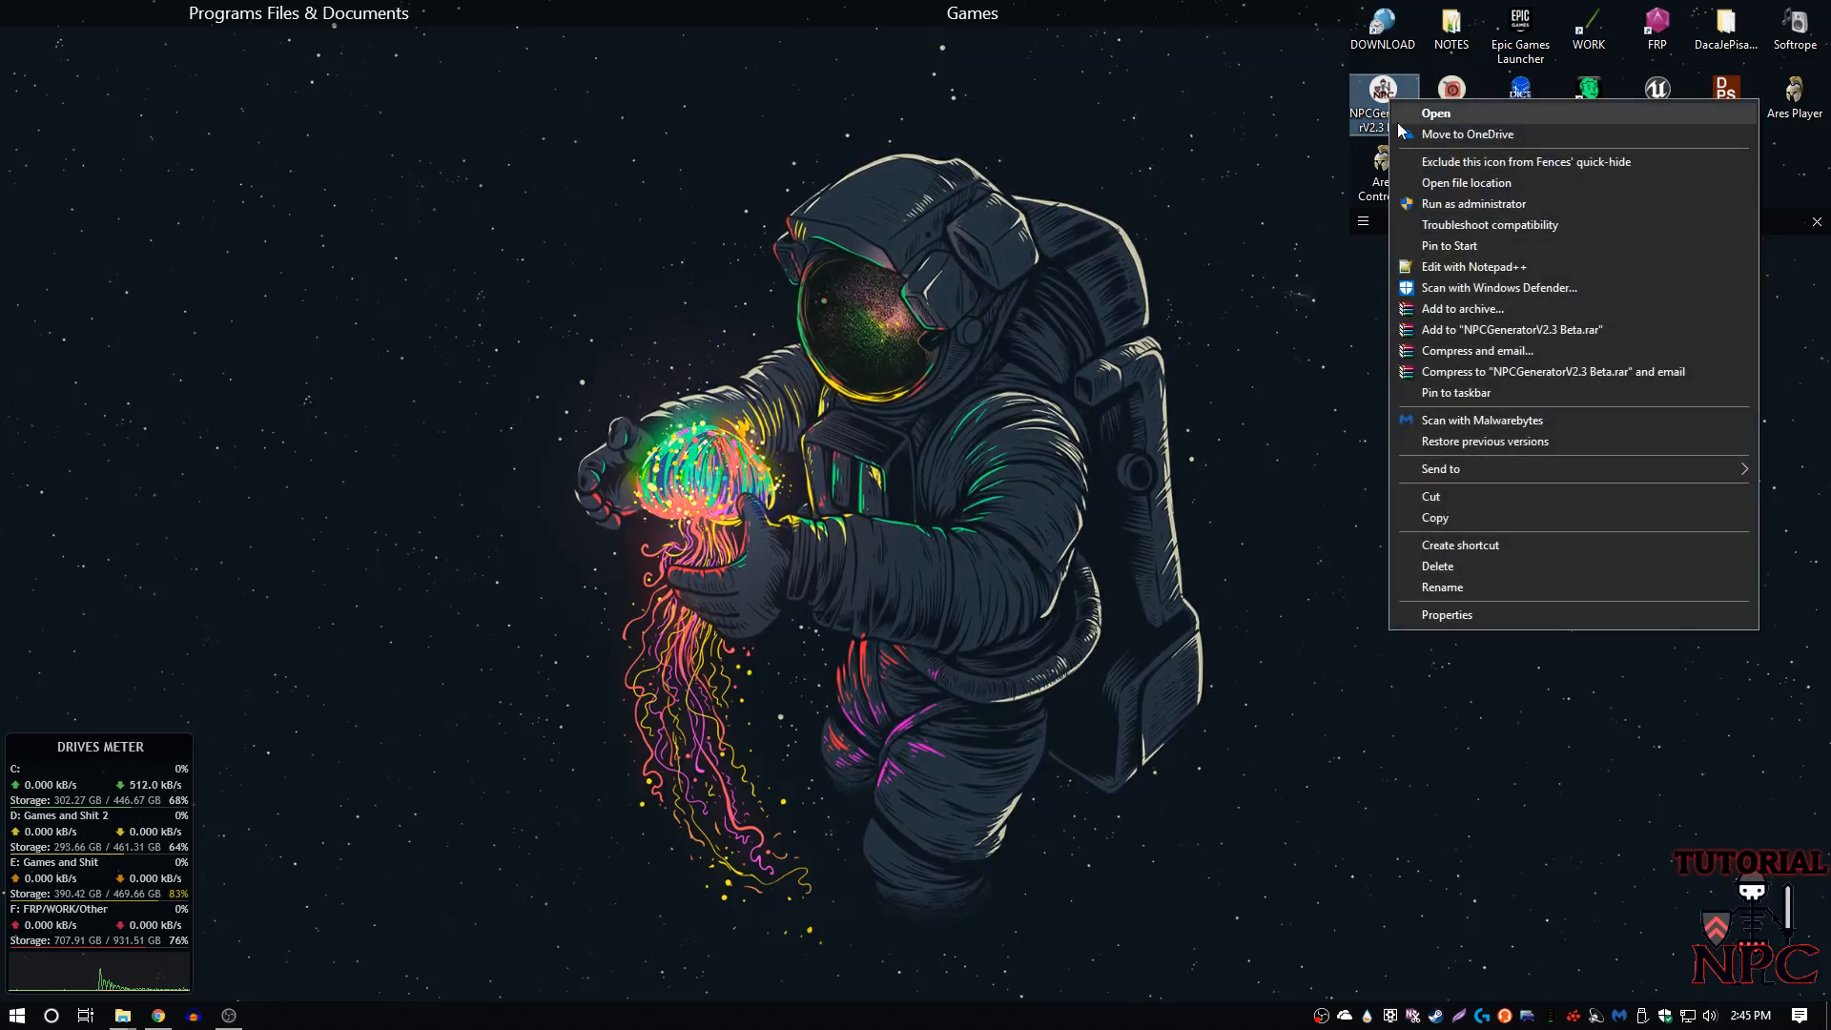
pyautogui.click(1428, 183)
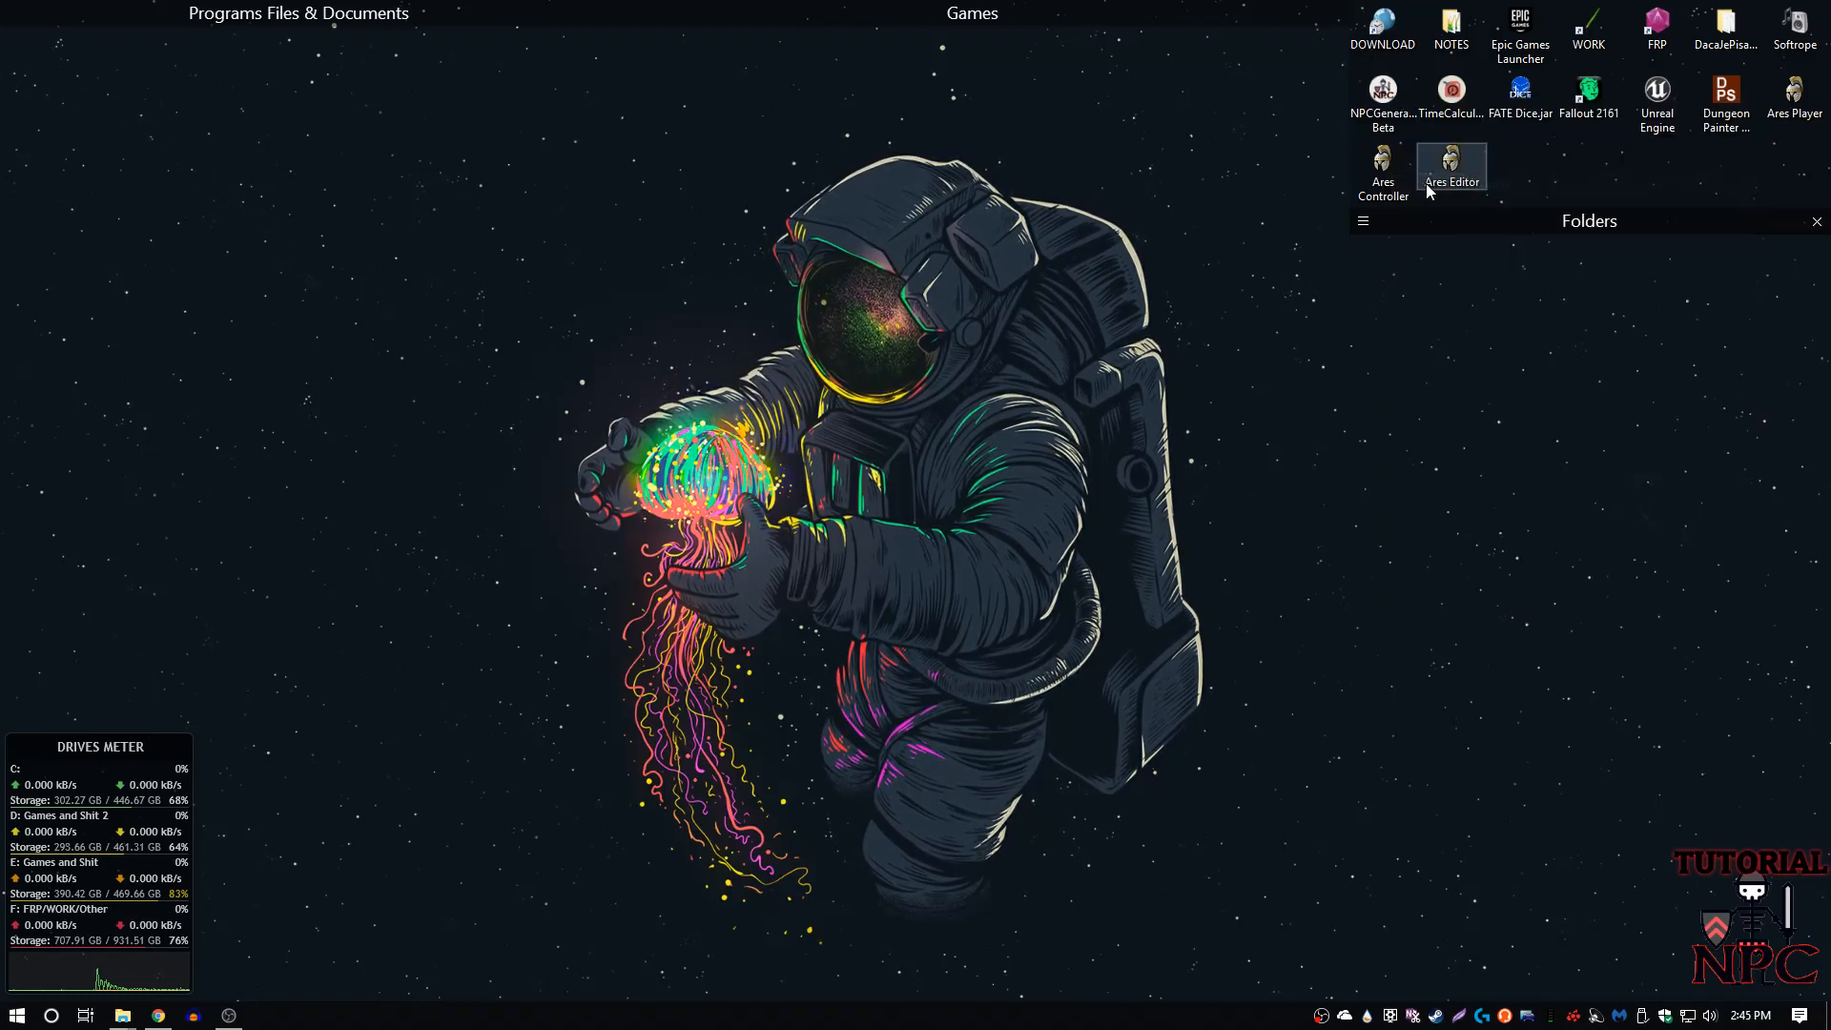
pyautogui.moveTo(1829, 150); pyautogui.dragTo(629, 158)
# - Look into the FATE RPG folder inside Preset Library(STORAGE) and return to the NPC Generator V2.3 BETA folder
pyautogui.click(433, 267)
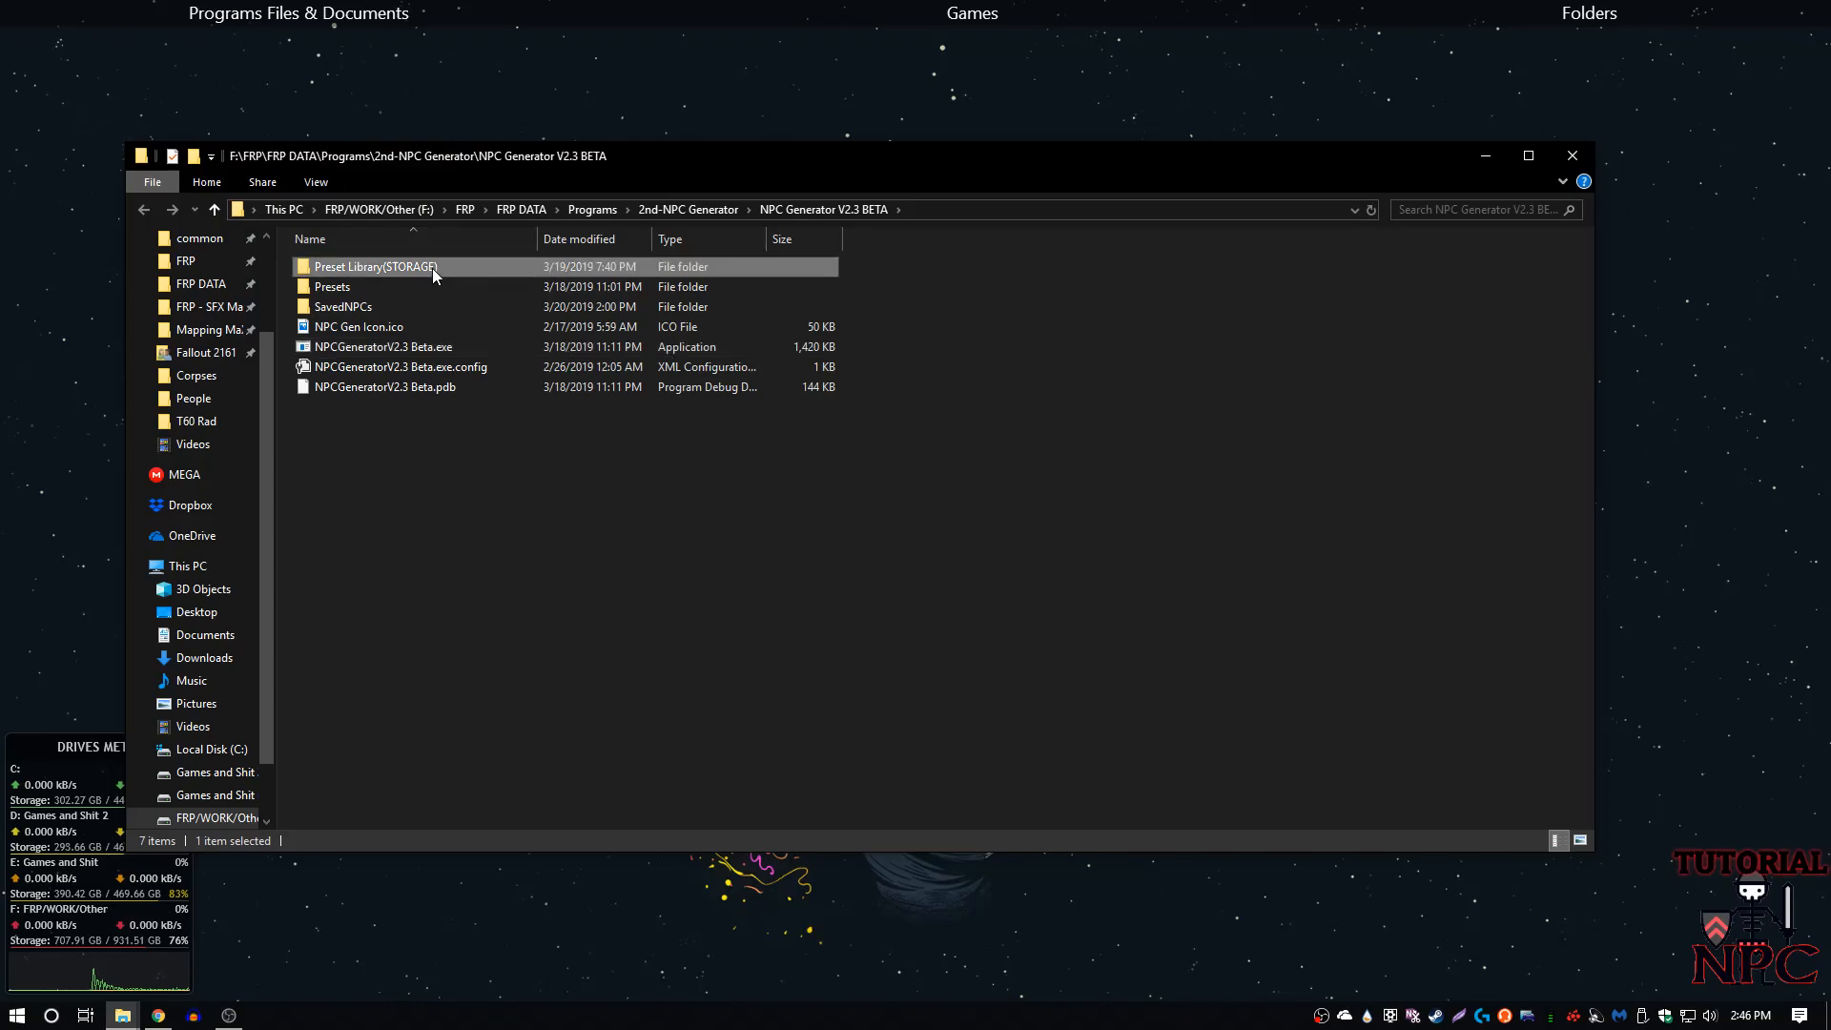
pyautogui.doubleClick(386, 267)
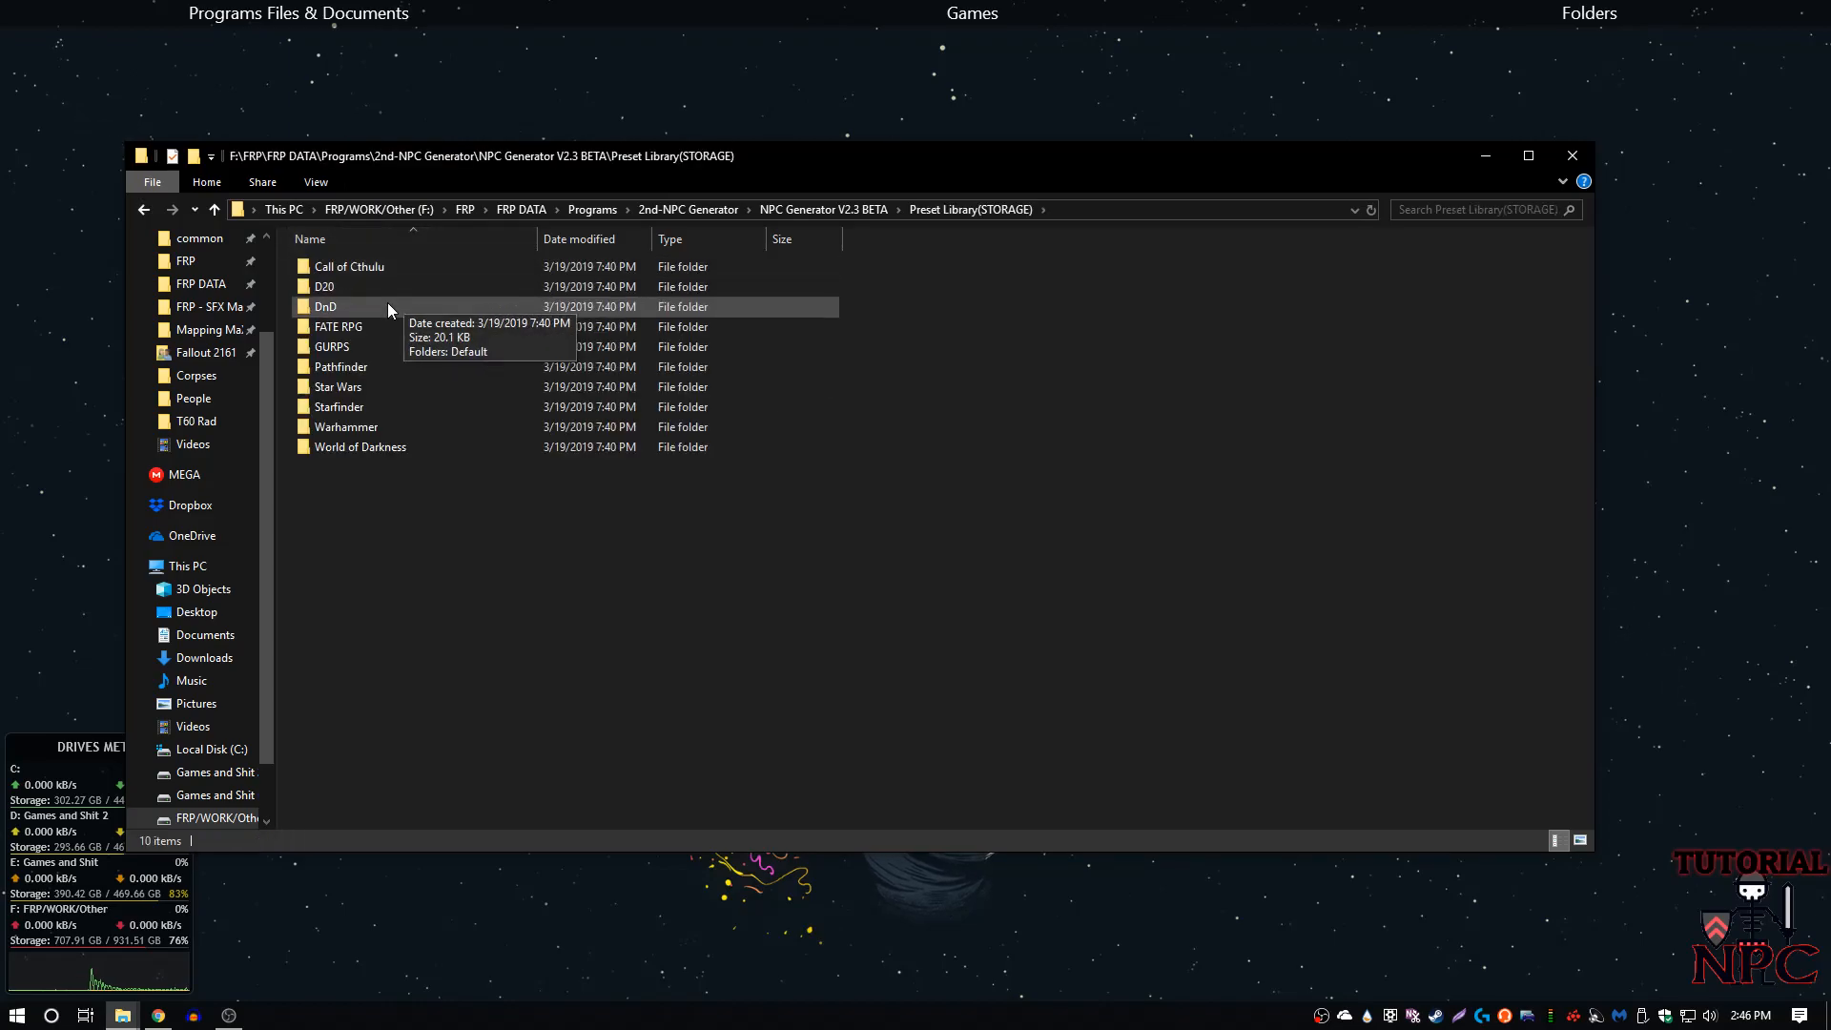
pyautogui.doubleClick(392, 333)
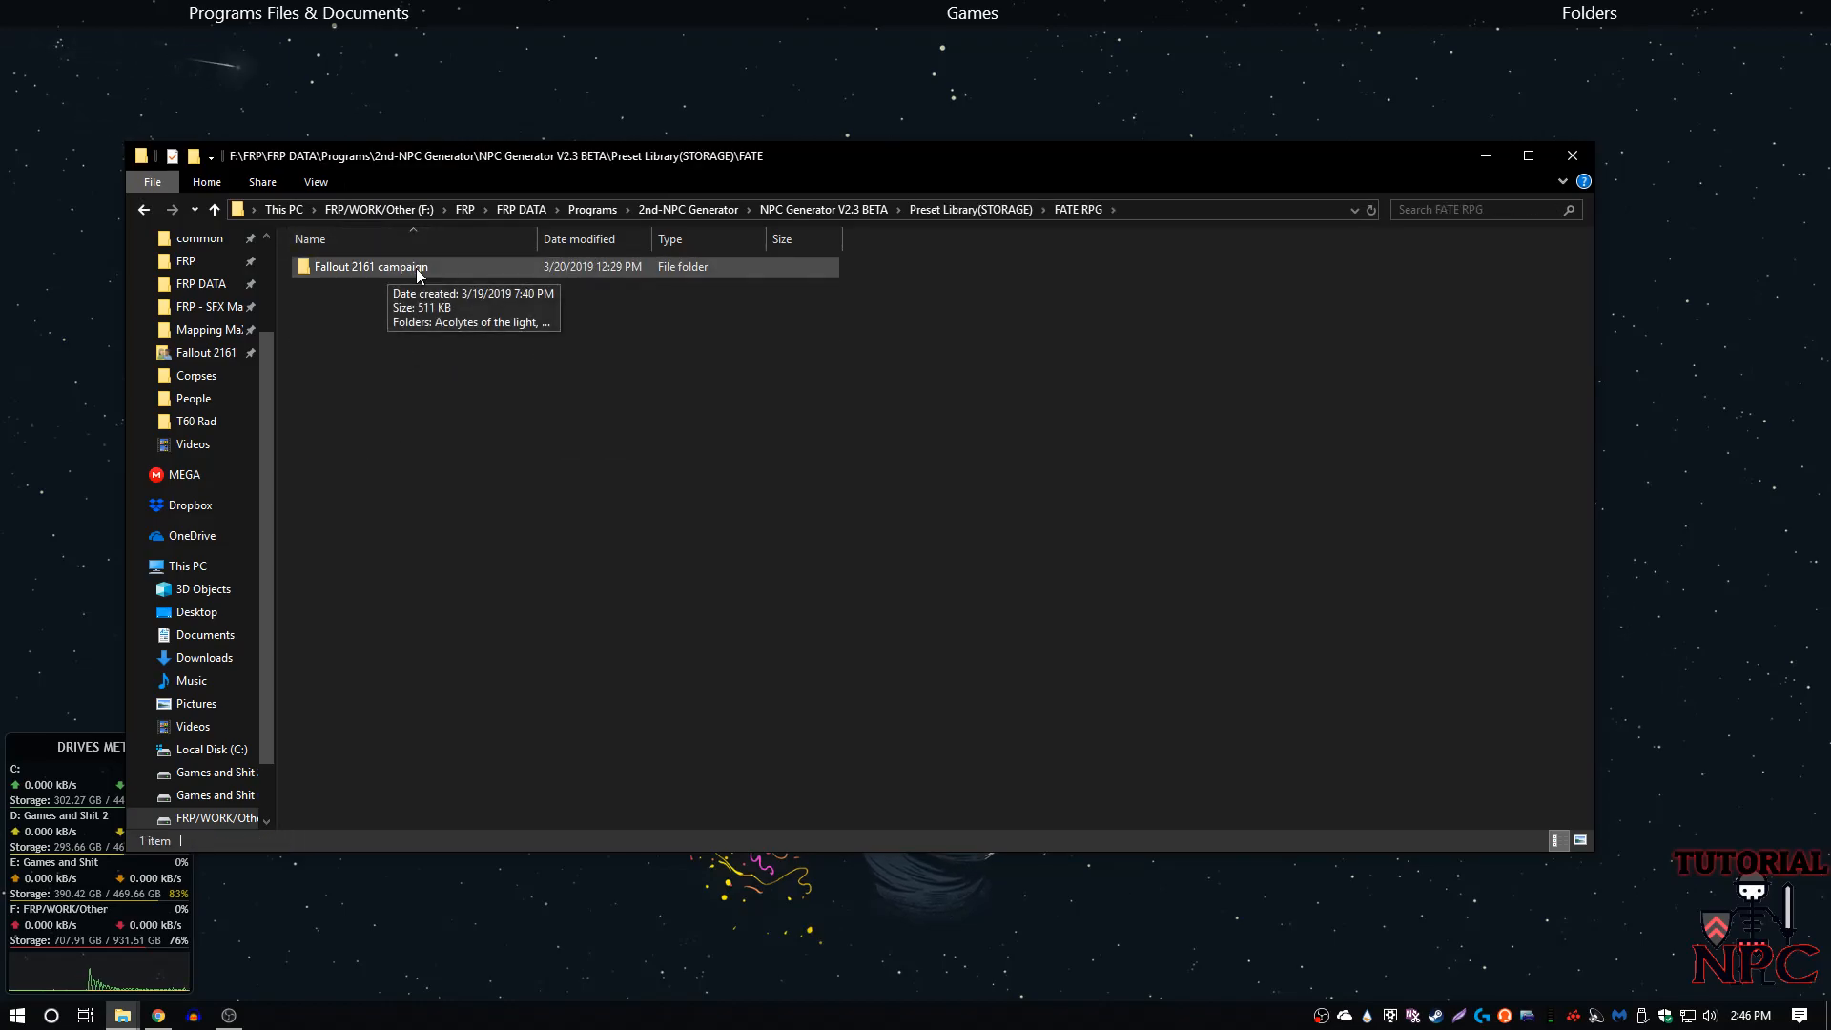
pyautogui.hotkey('alt', 'Left')
pyautogui.doubleClick(380, 325)
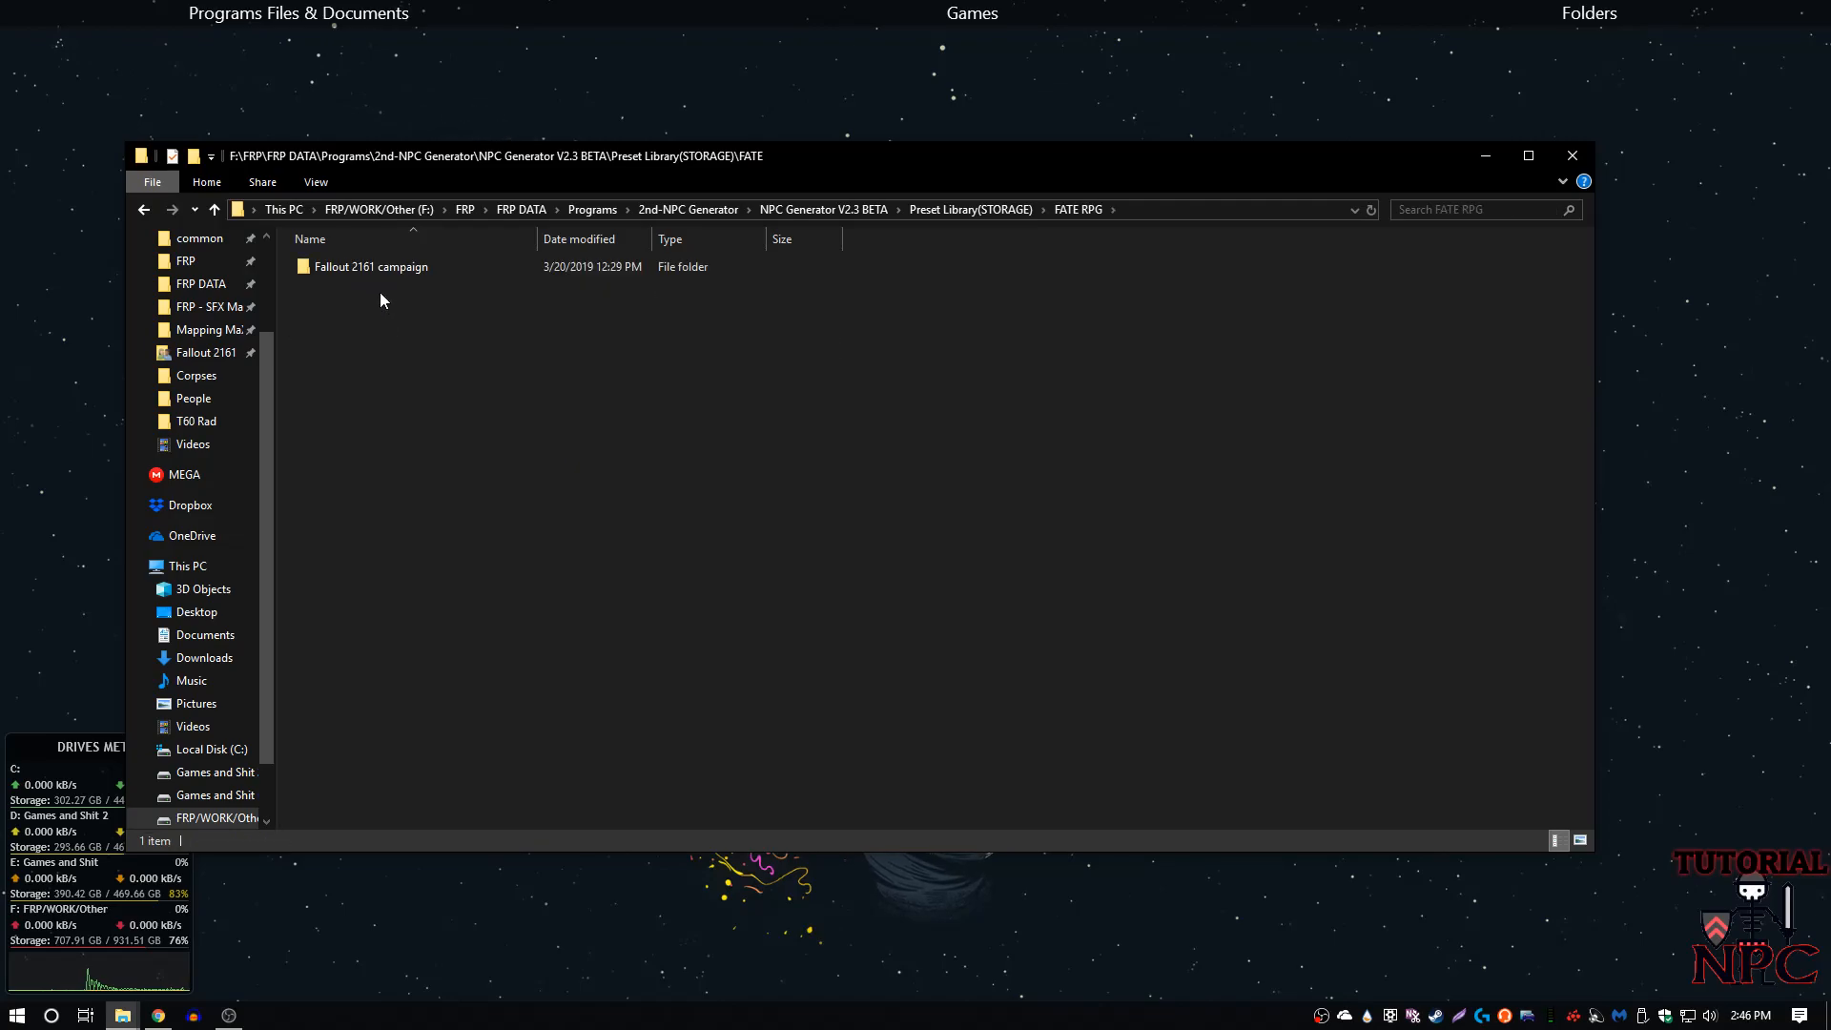
pyautogui.hotkey('alt', 'Left')
pyautogui.hotkey('alt', 'Left')
# - Look at the game-system folders inside Presets, return to the generator folder and select Preset Library(STORAGE)
pyautogui.click(370, 288)
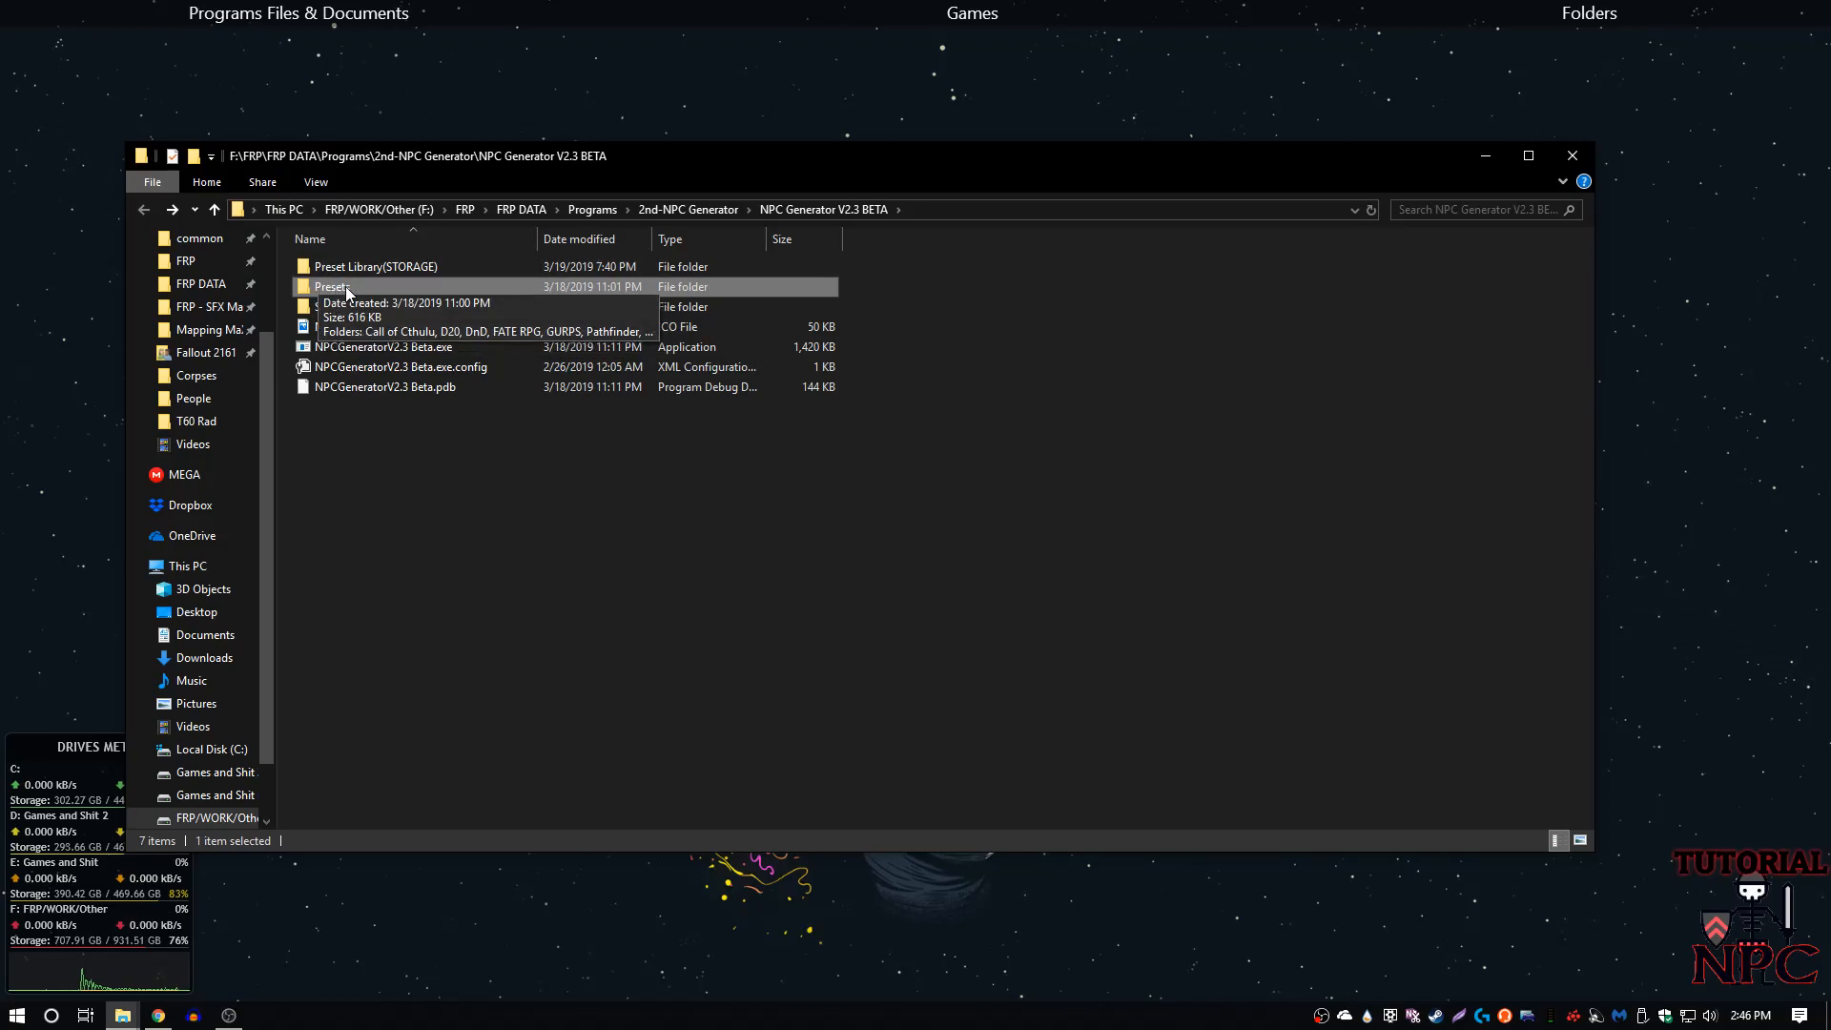
pyautogui.doubleClick(346, 288)
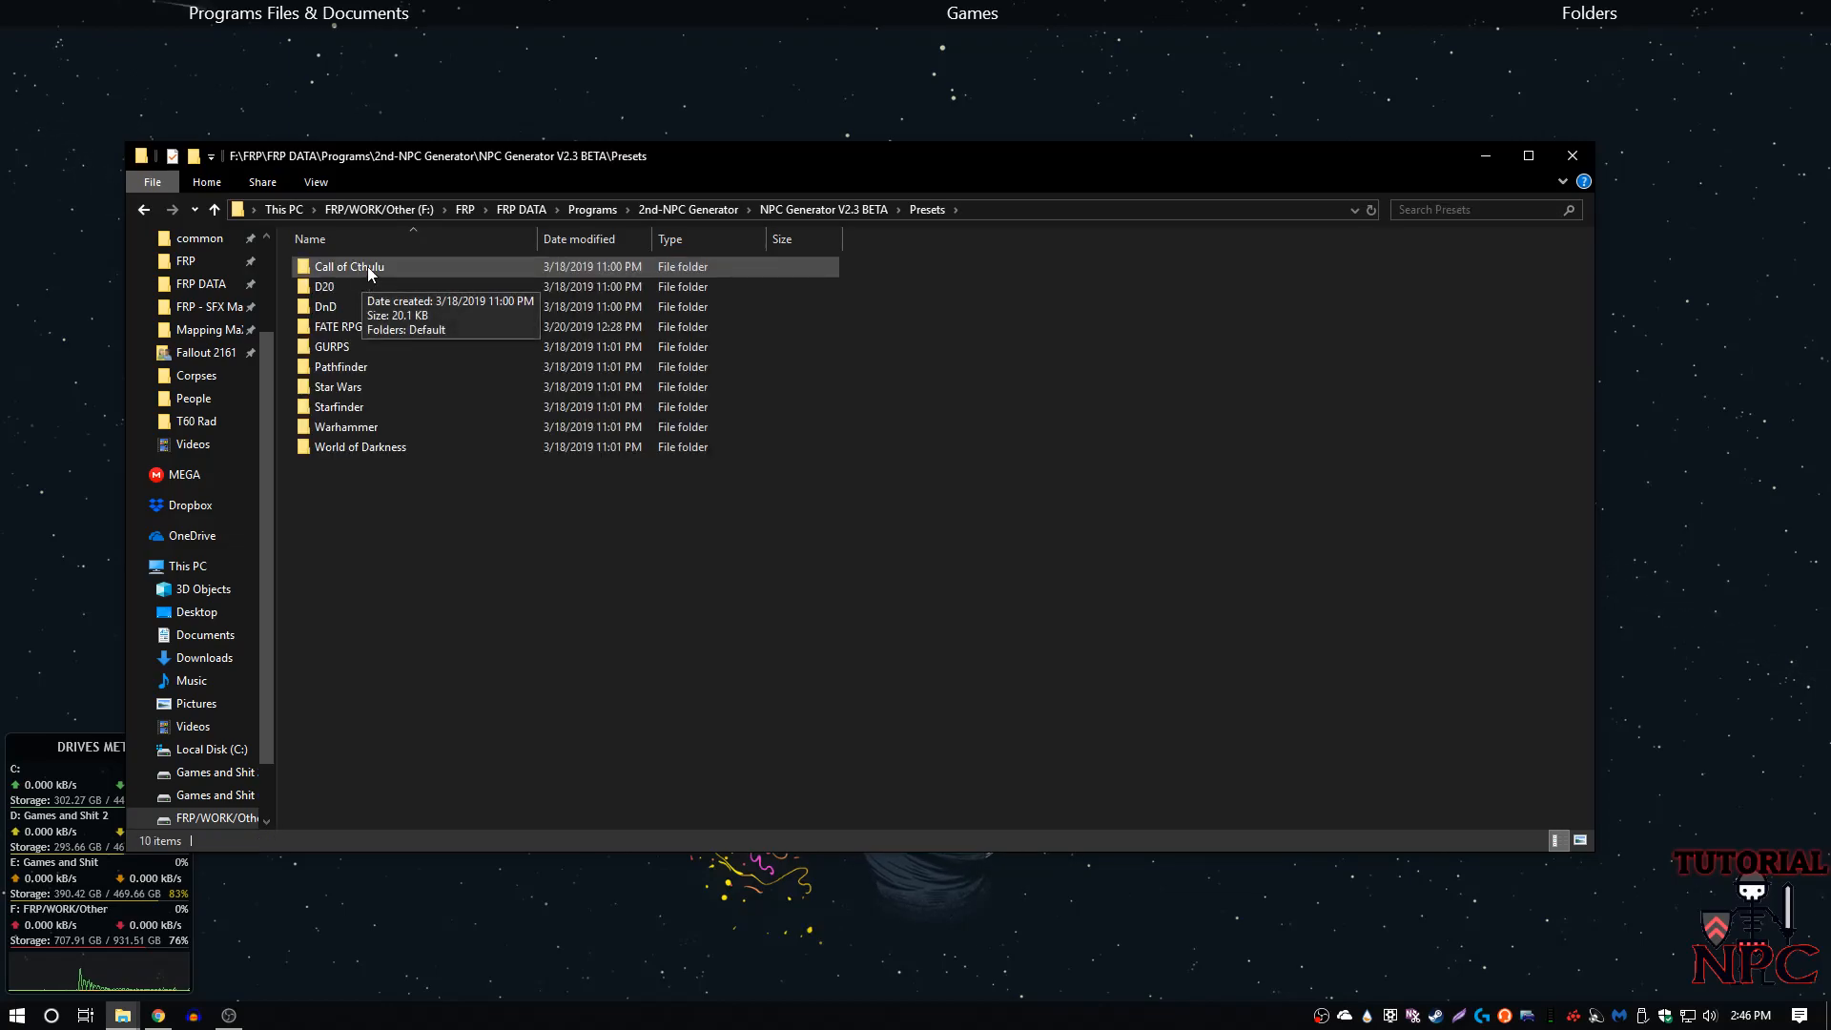
pyautogui.hotkey('alt', 'Left')
pyautogui.click(368, 266)
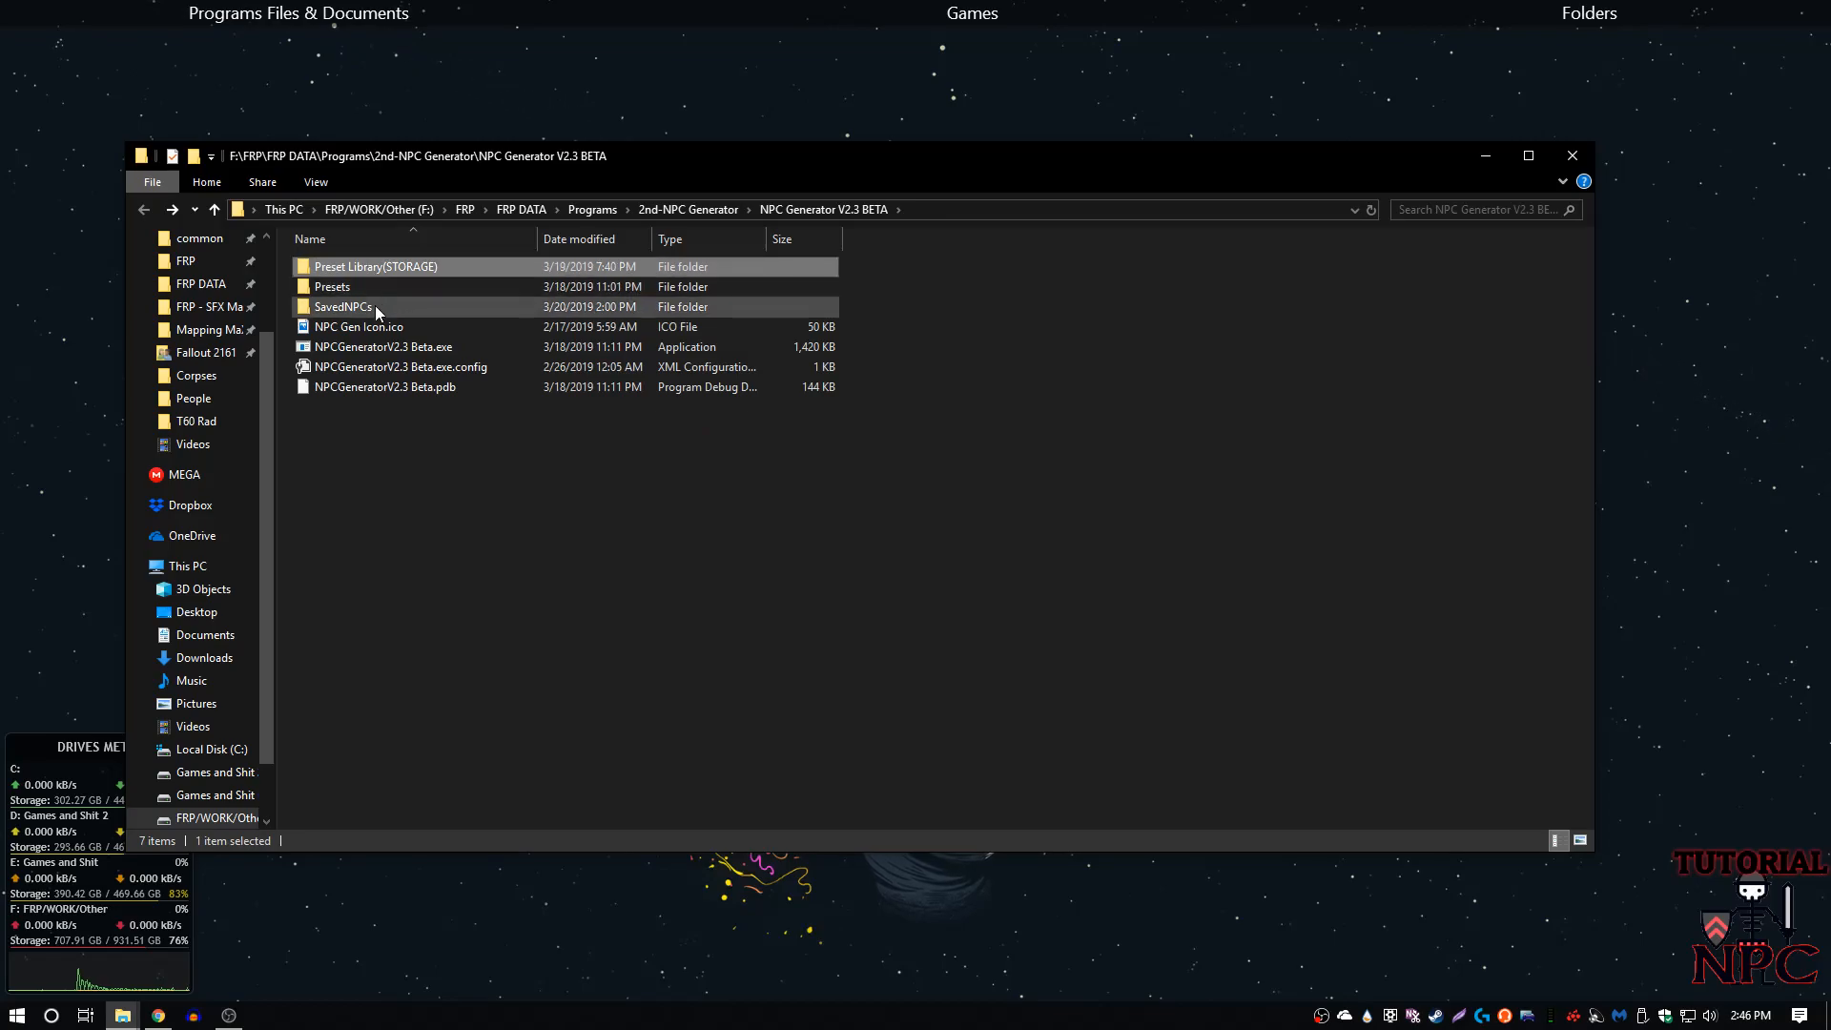
# - Open the first NPC file of the Test group folder in SavedNPCs with Notepad++
pyautogui.doubleClick(375, 305)
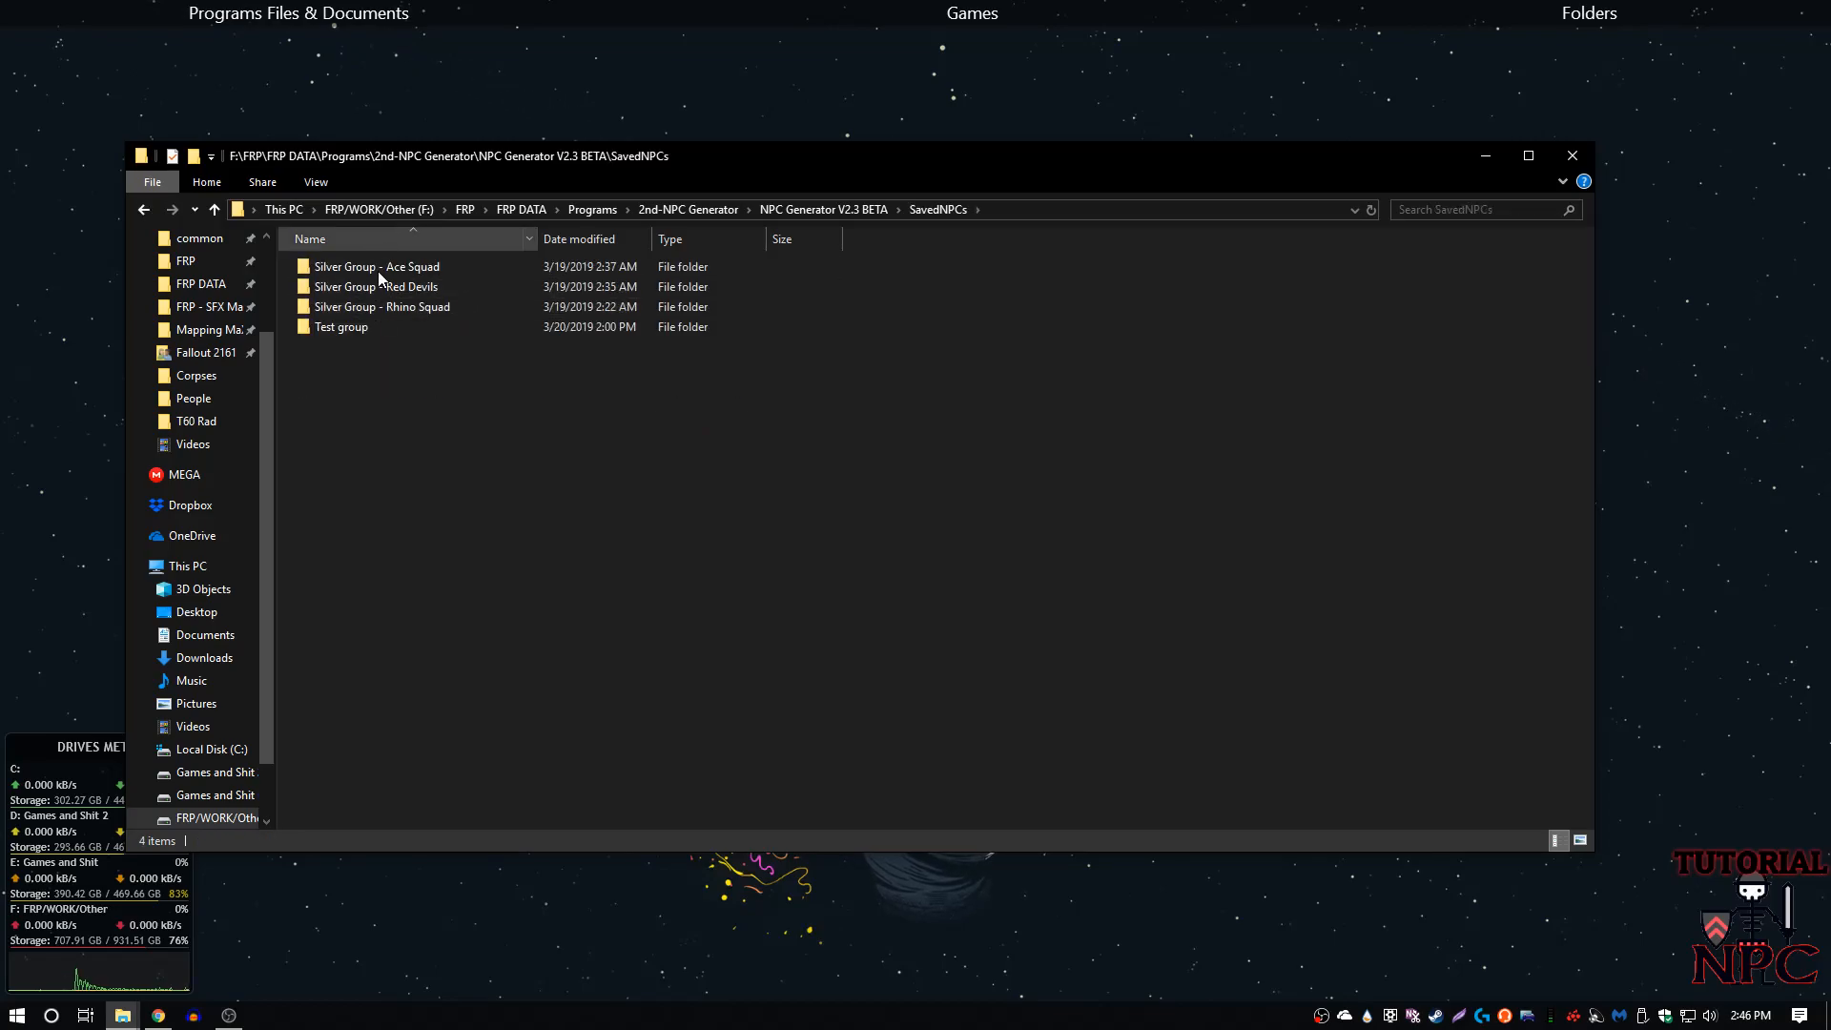
pyautogui.hotkey('alt', 'Left')
pyautogui.doubleClick(382, 305)
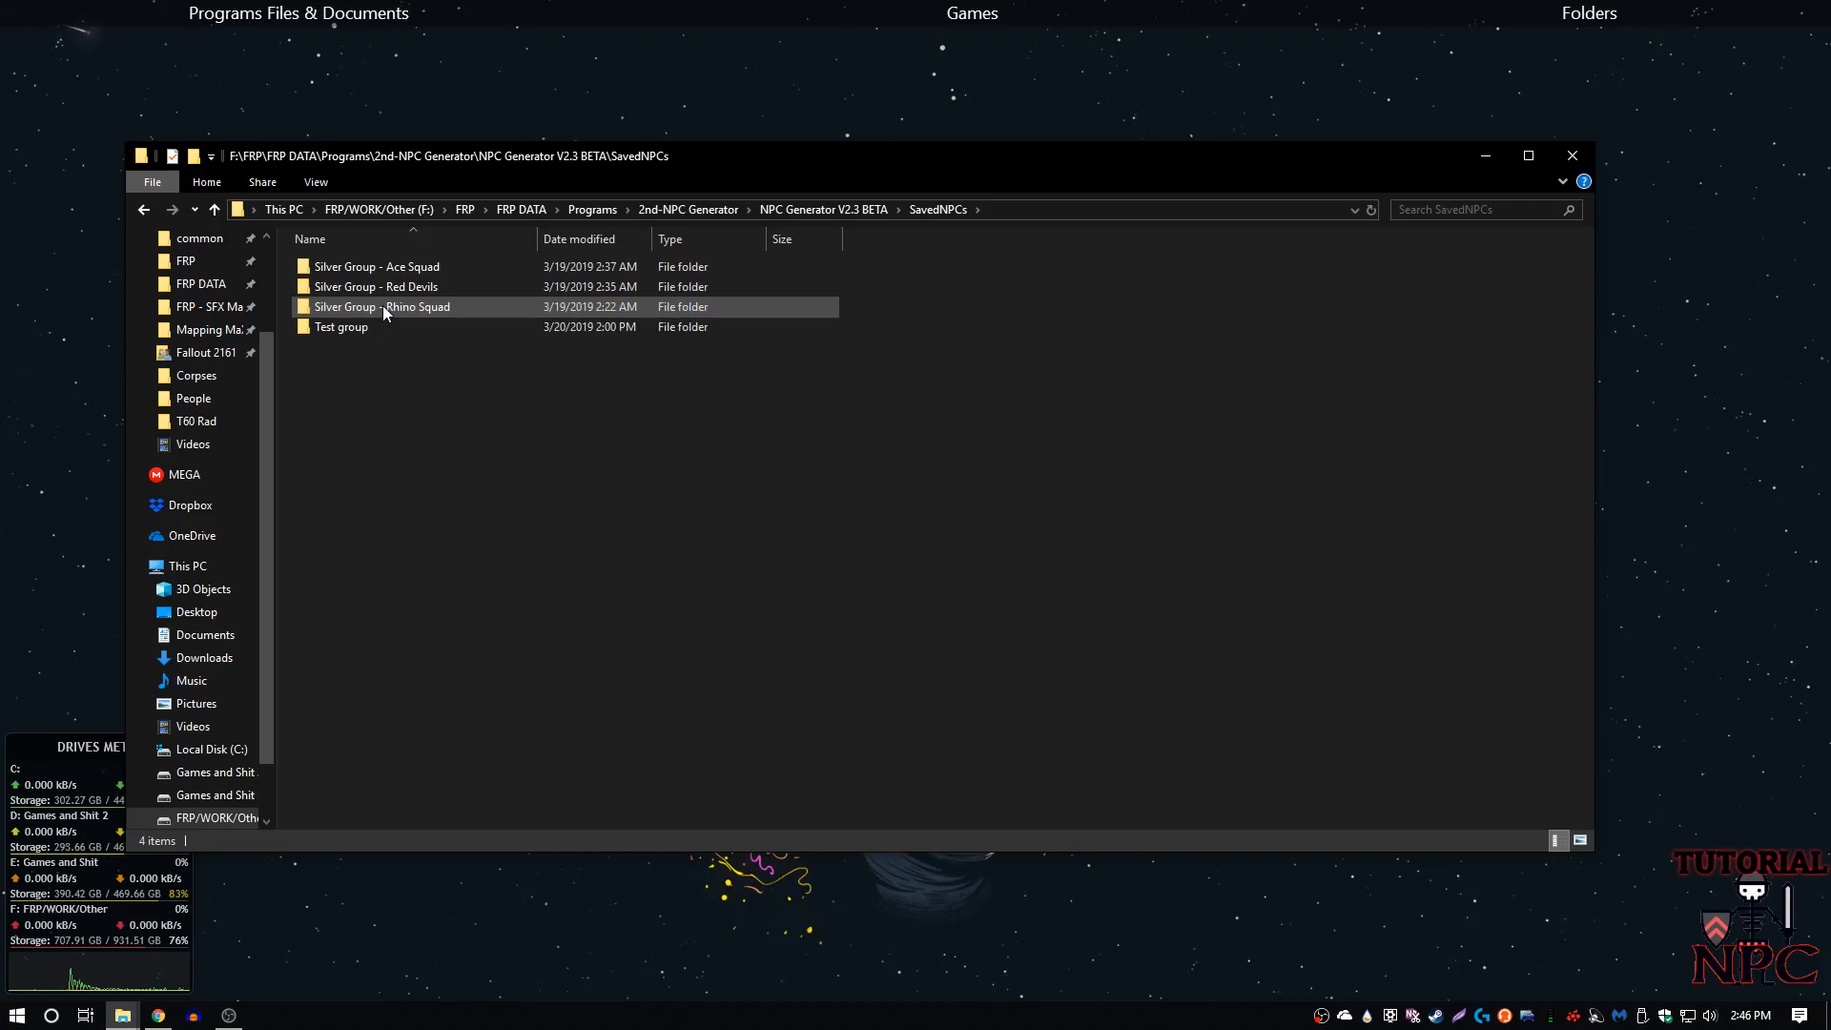
pyautogui.doubleClick(382, 326)
pyautogui.click(375, 268)
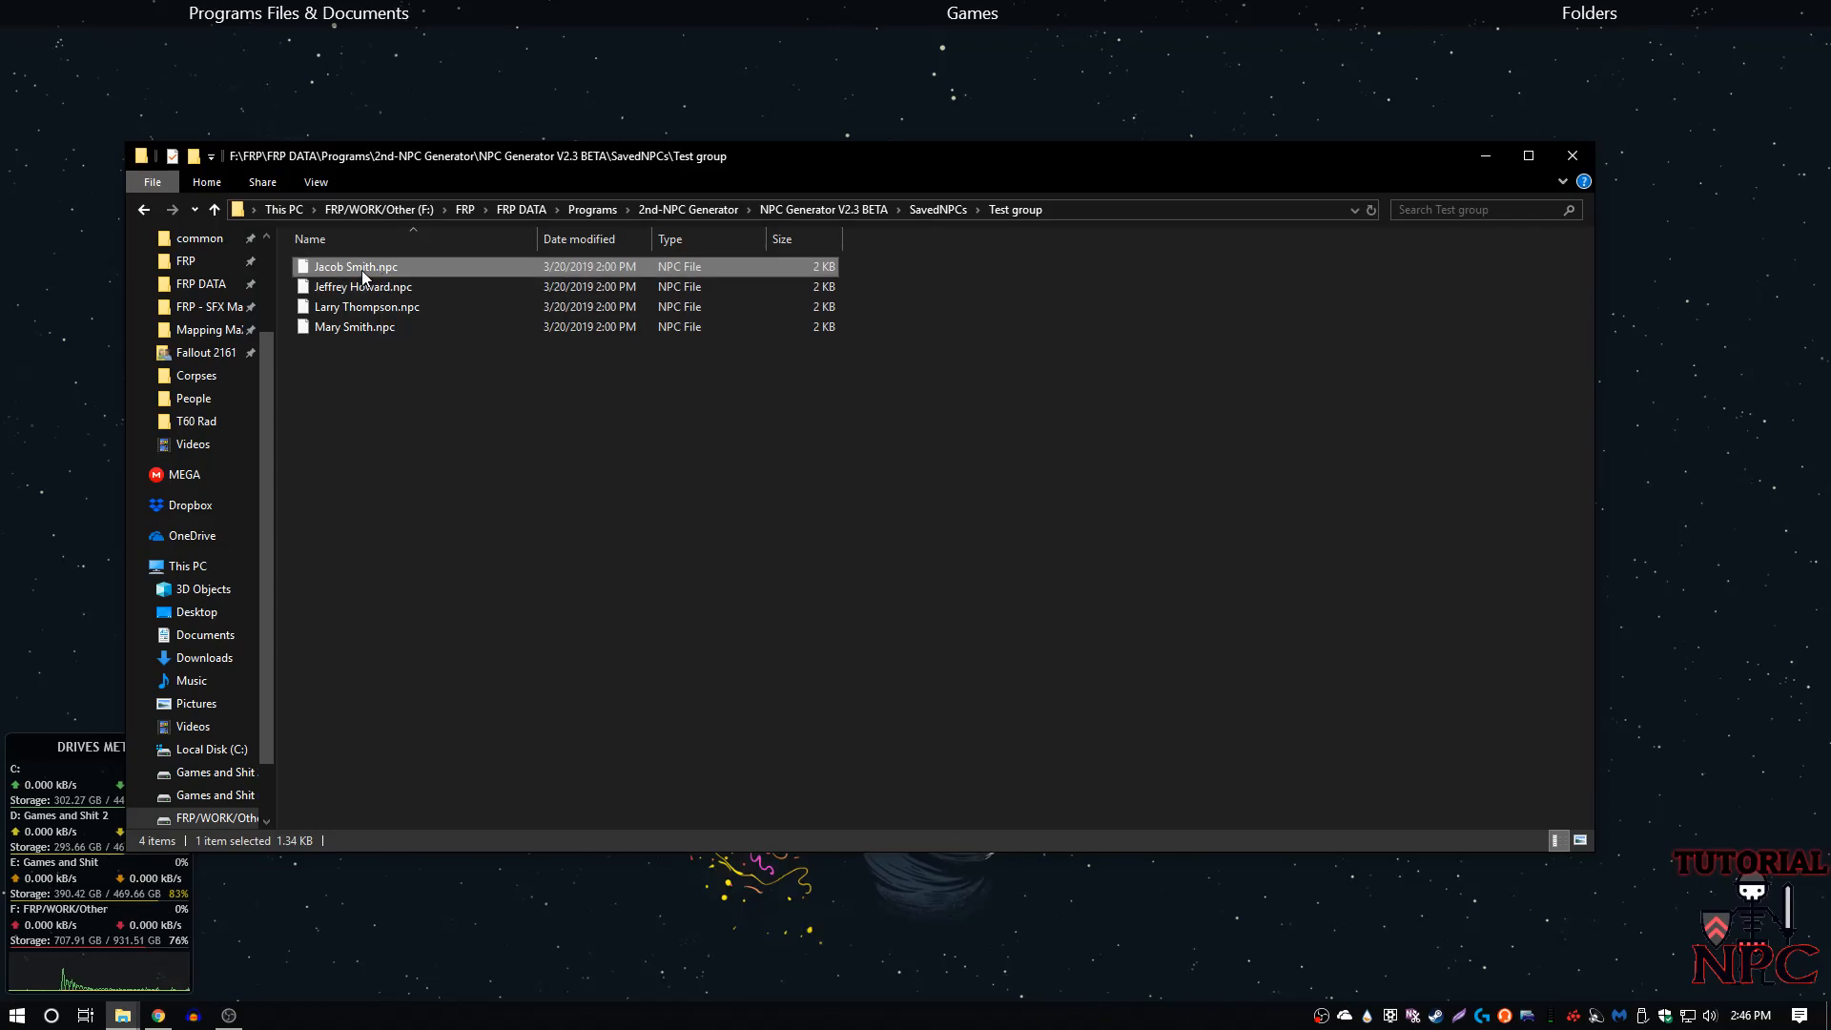
pyautogui.rightClick(362, 271)
pyautogui.click(416, 329)
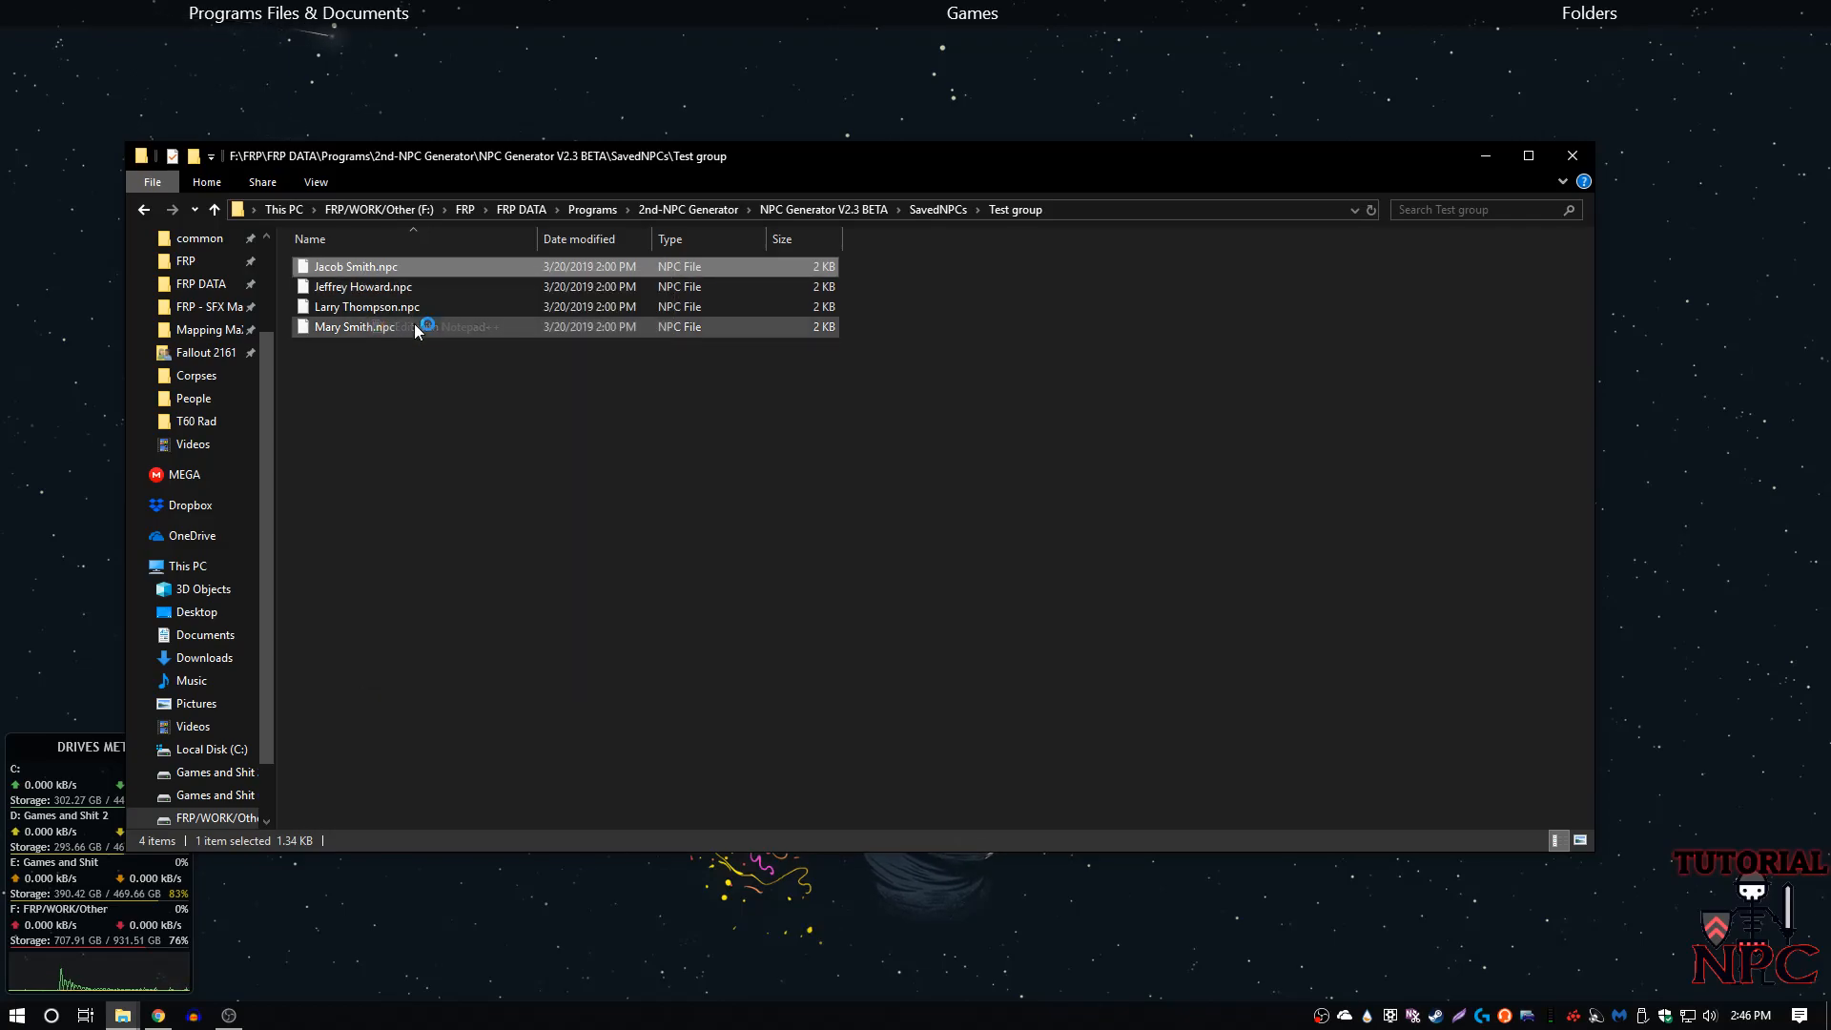
# - Examine the saved NPC file's attributes, armor, weapons, inventory and description sections
pyautogui.scroll(-15, 530, 397)
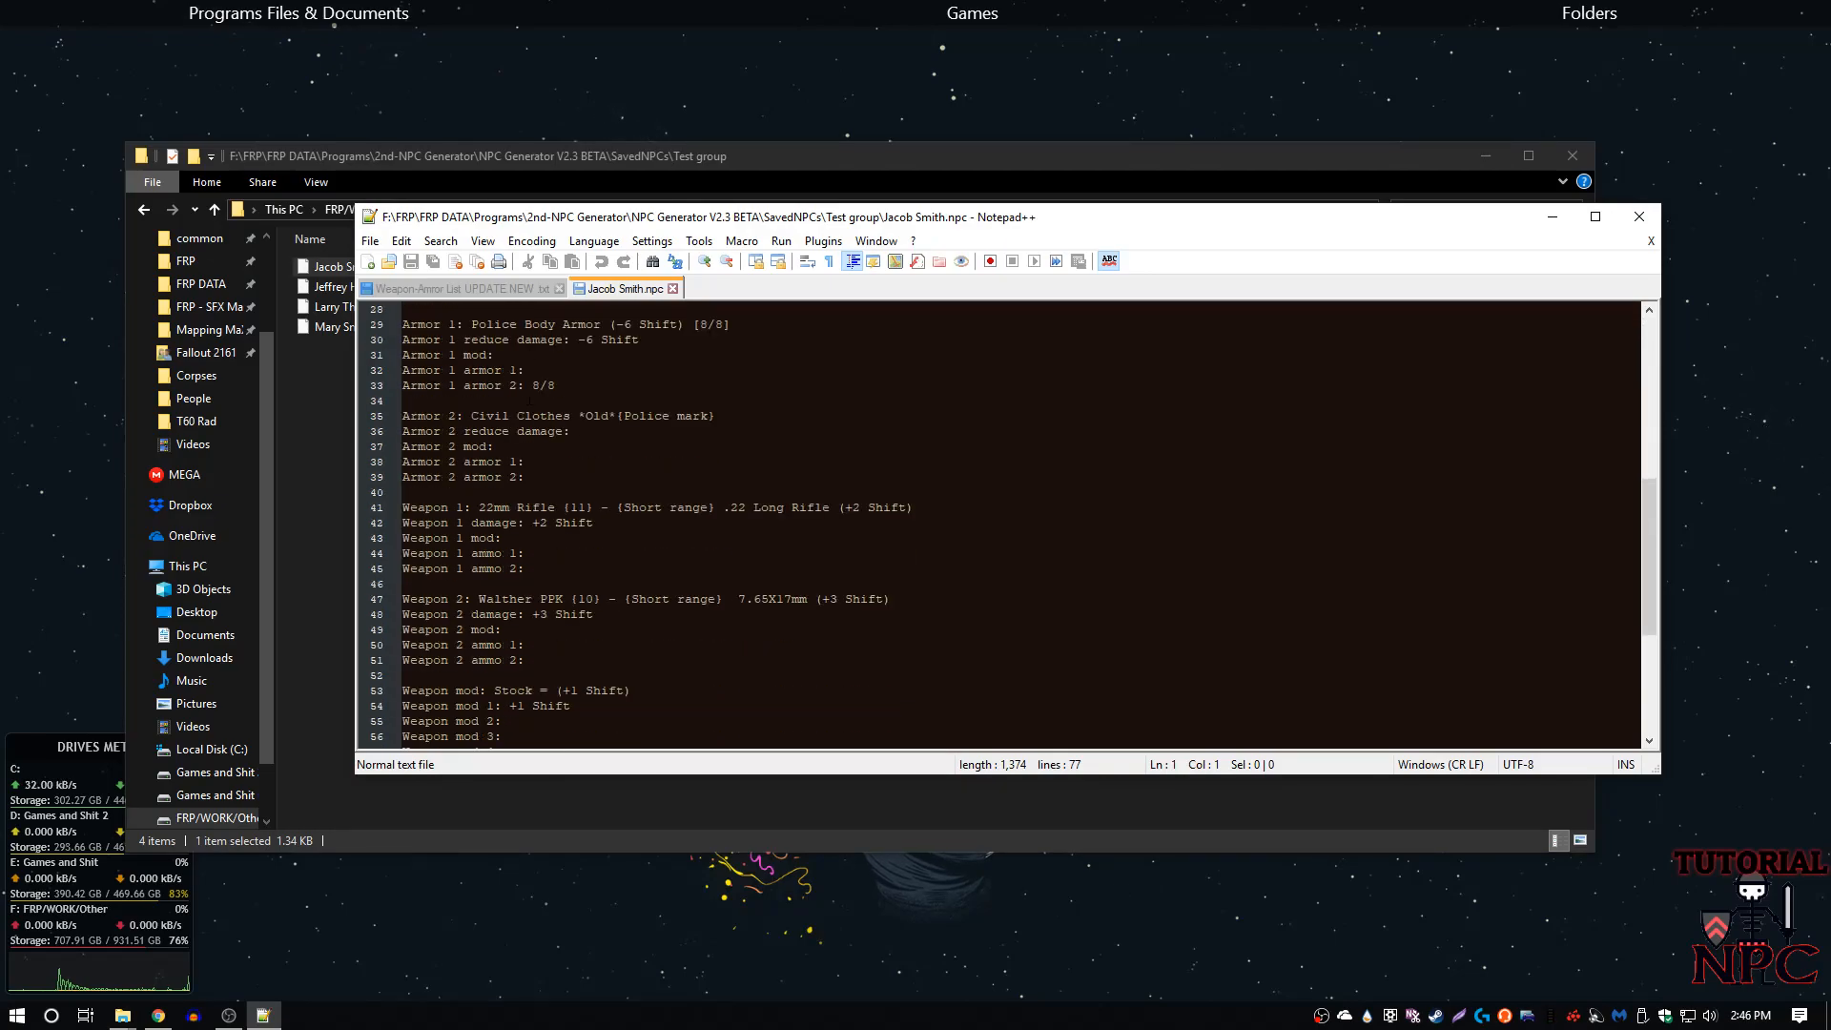
pyautogui.scroll(16, 529, 400)
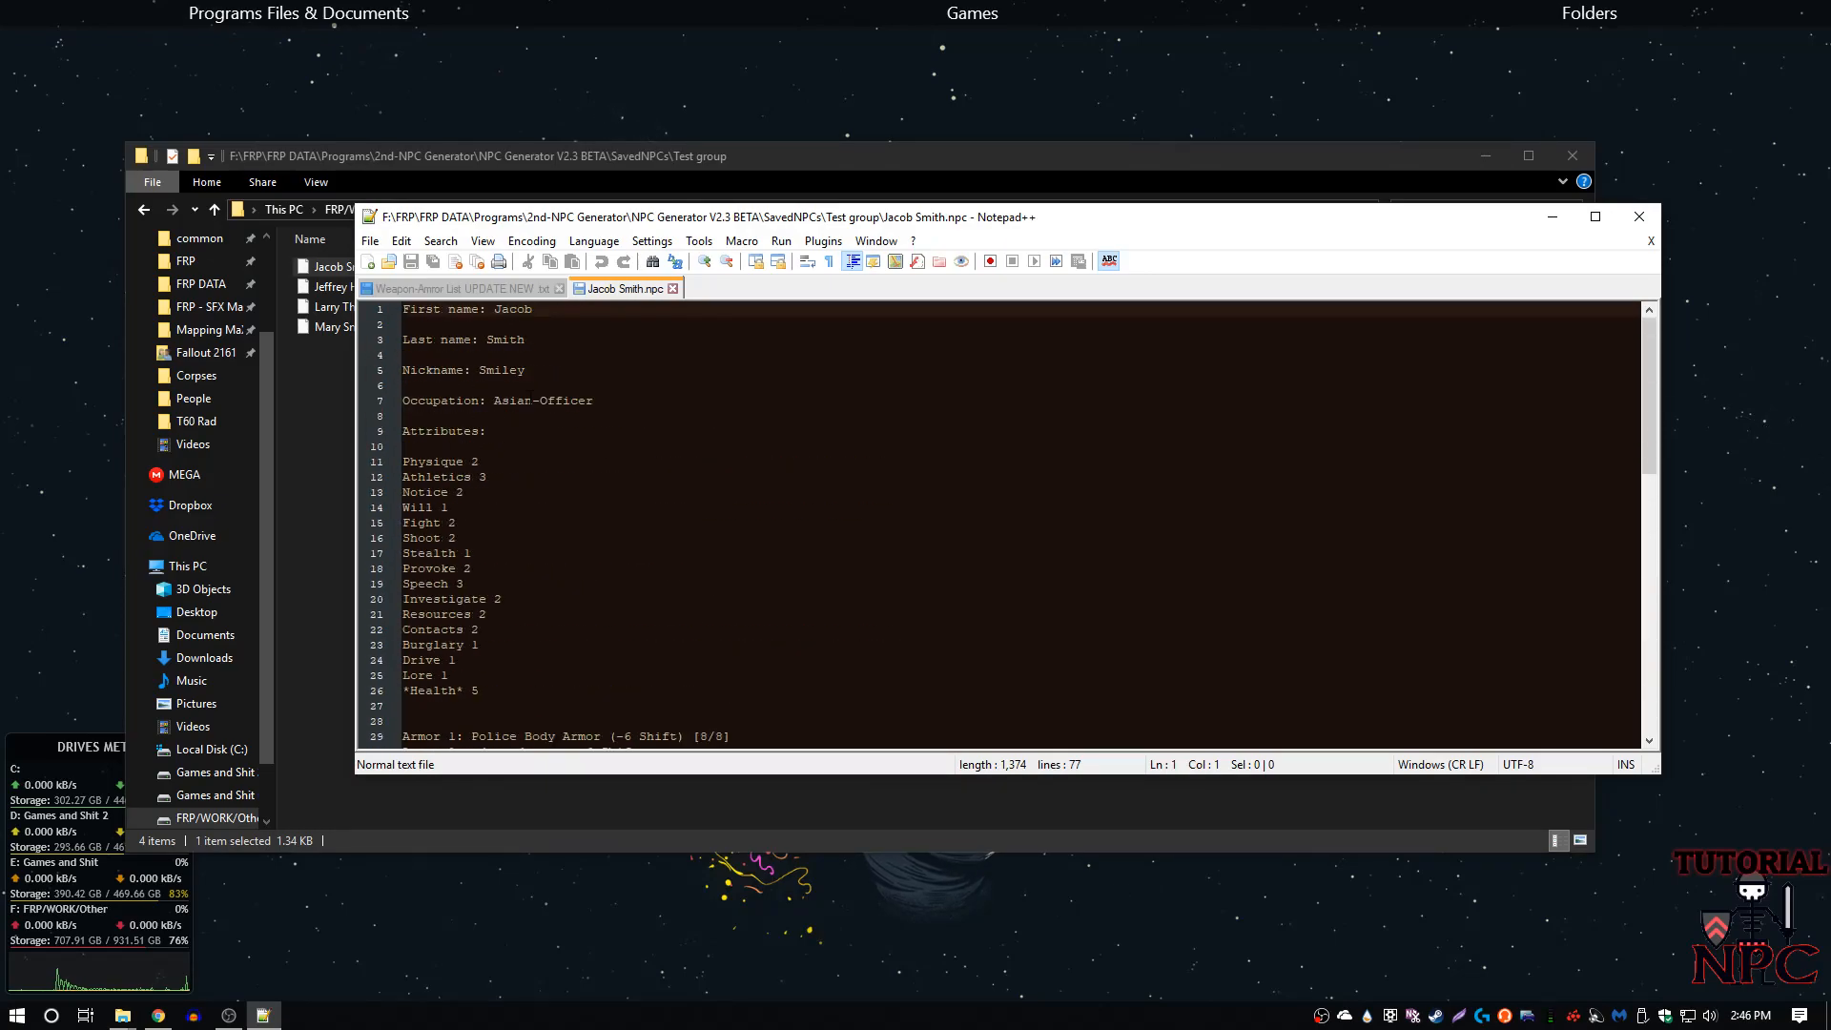
pyautogui.scroll(-15, 529, 413)
pyautogui.scroll(15, 528, 417)
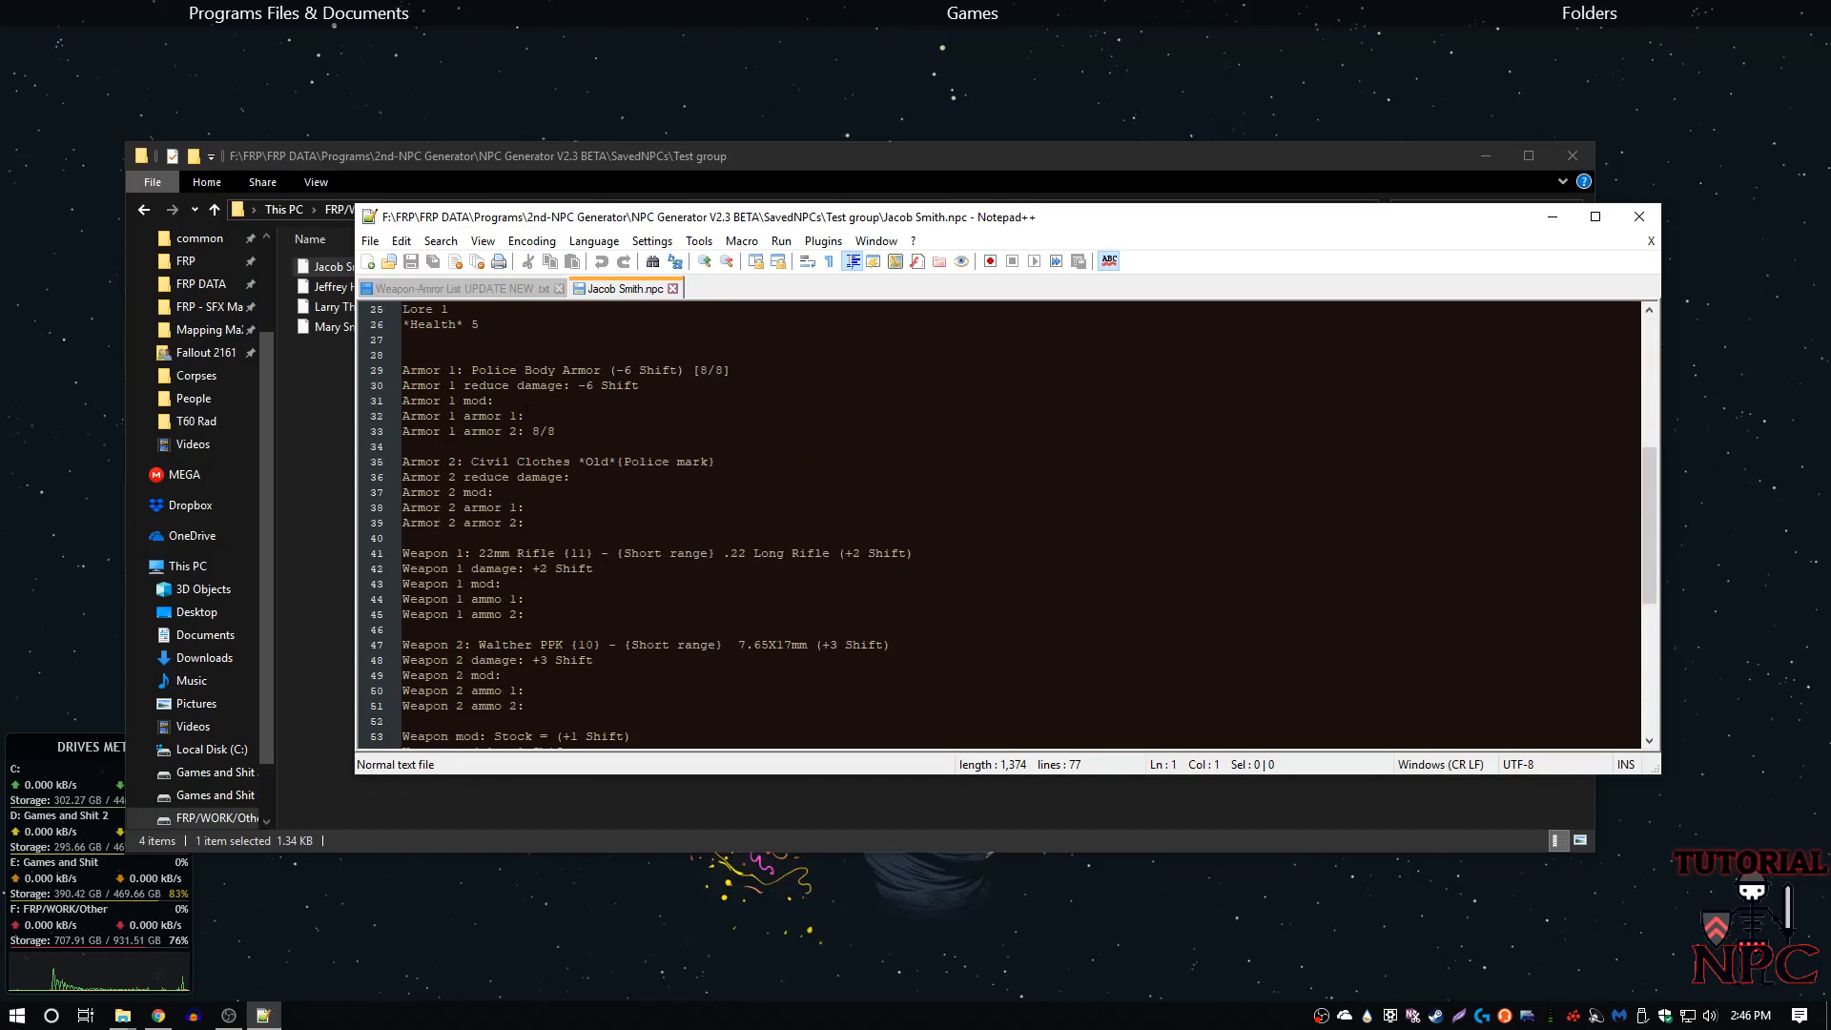
pyautogui.scroll(-16, 528, 416)
pyautogui.scroll(16, 528, 417)
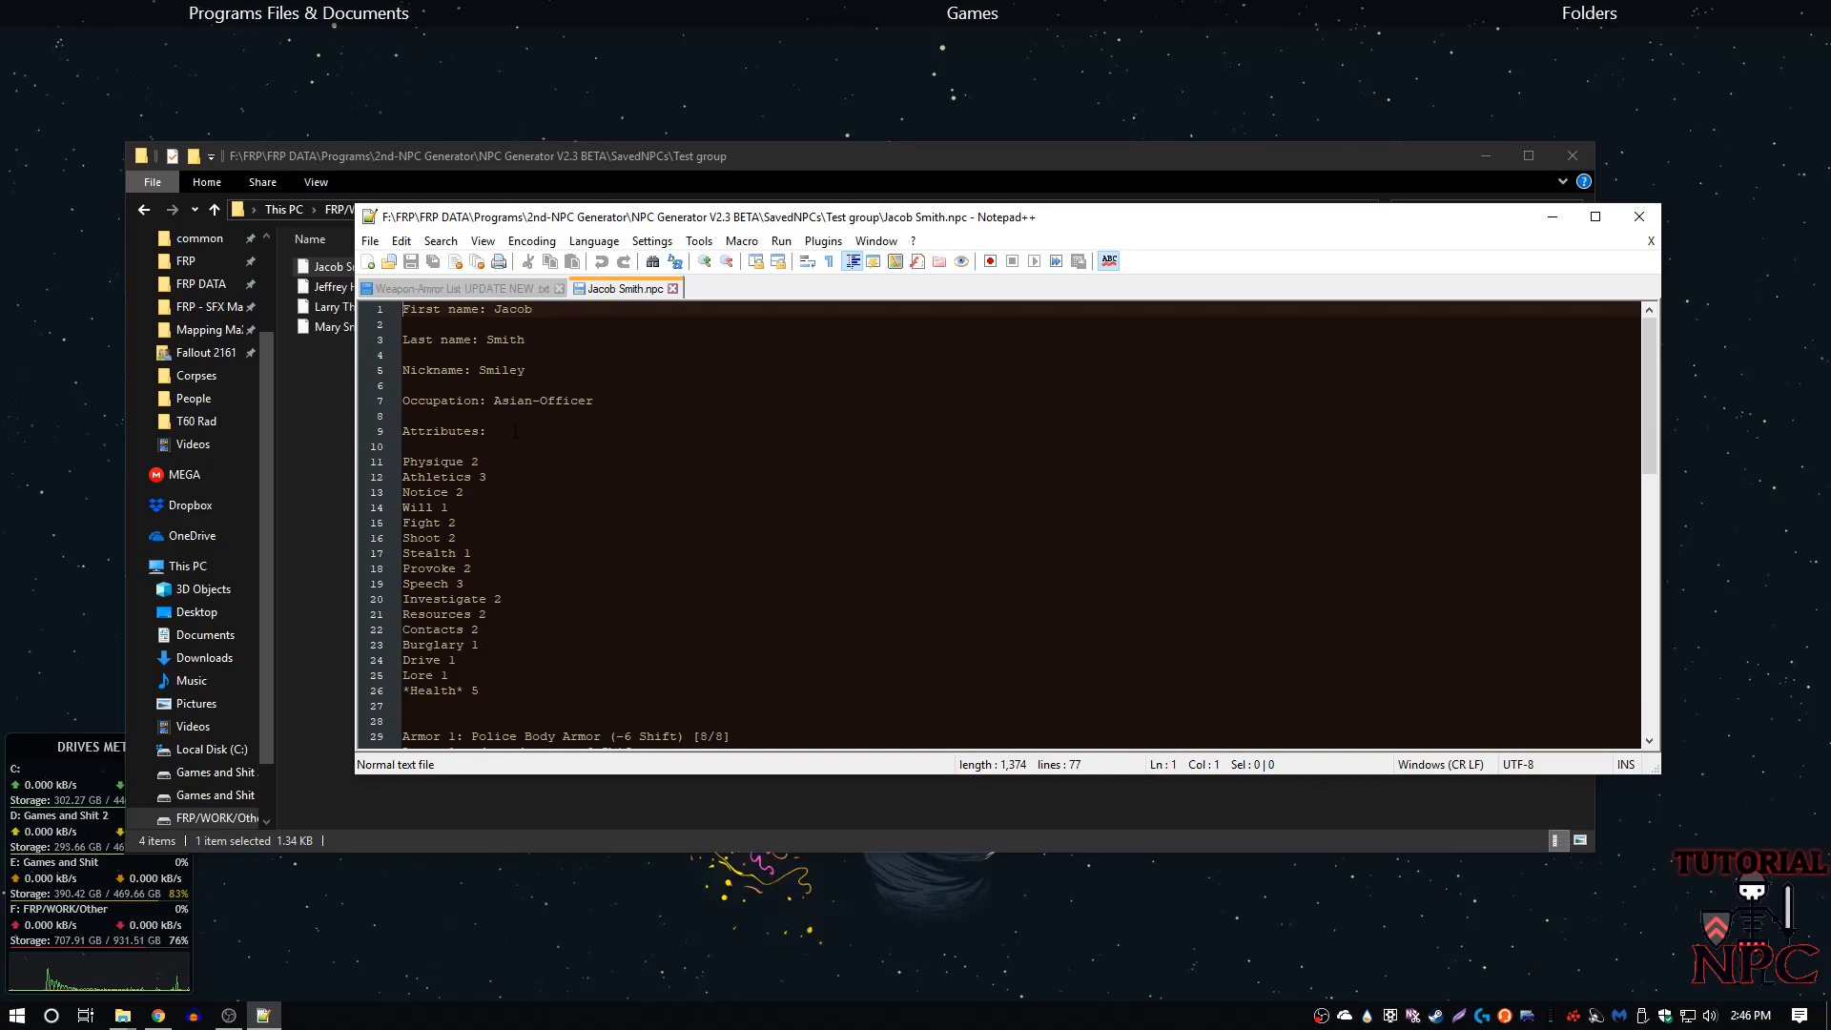
pyautogui.scroll(-15, 514, 431)
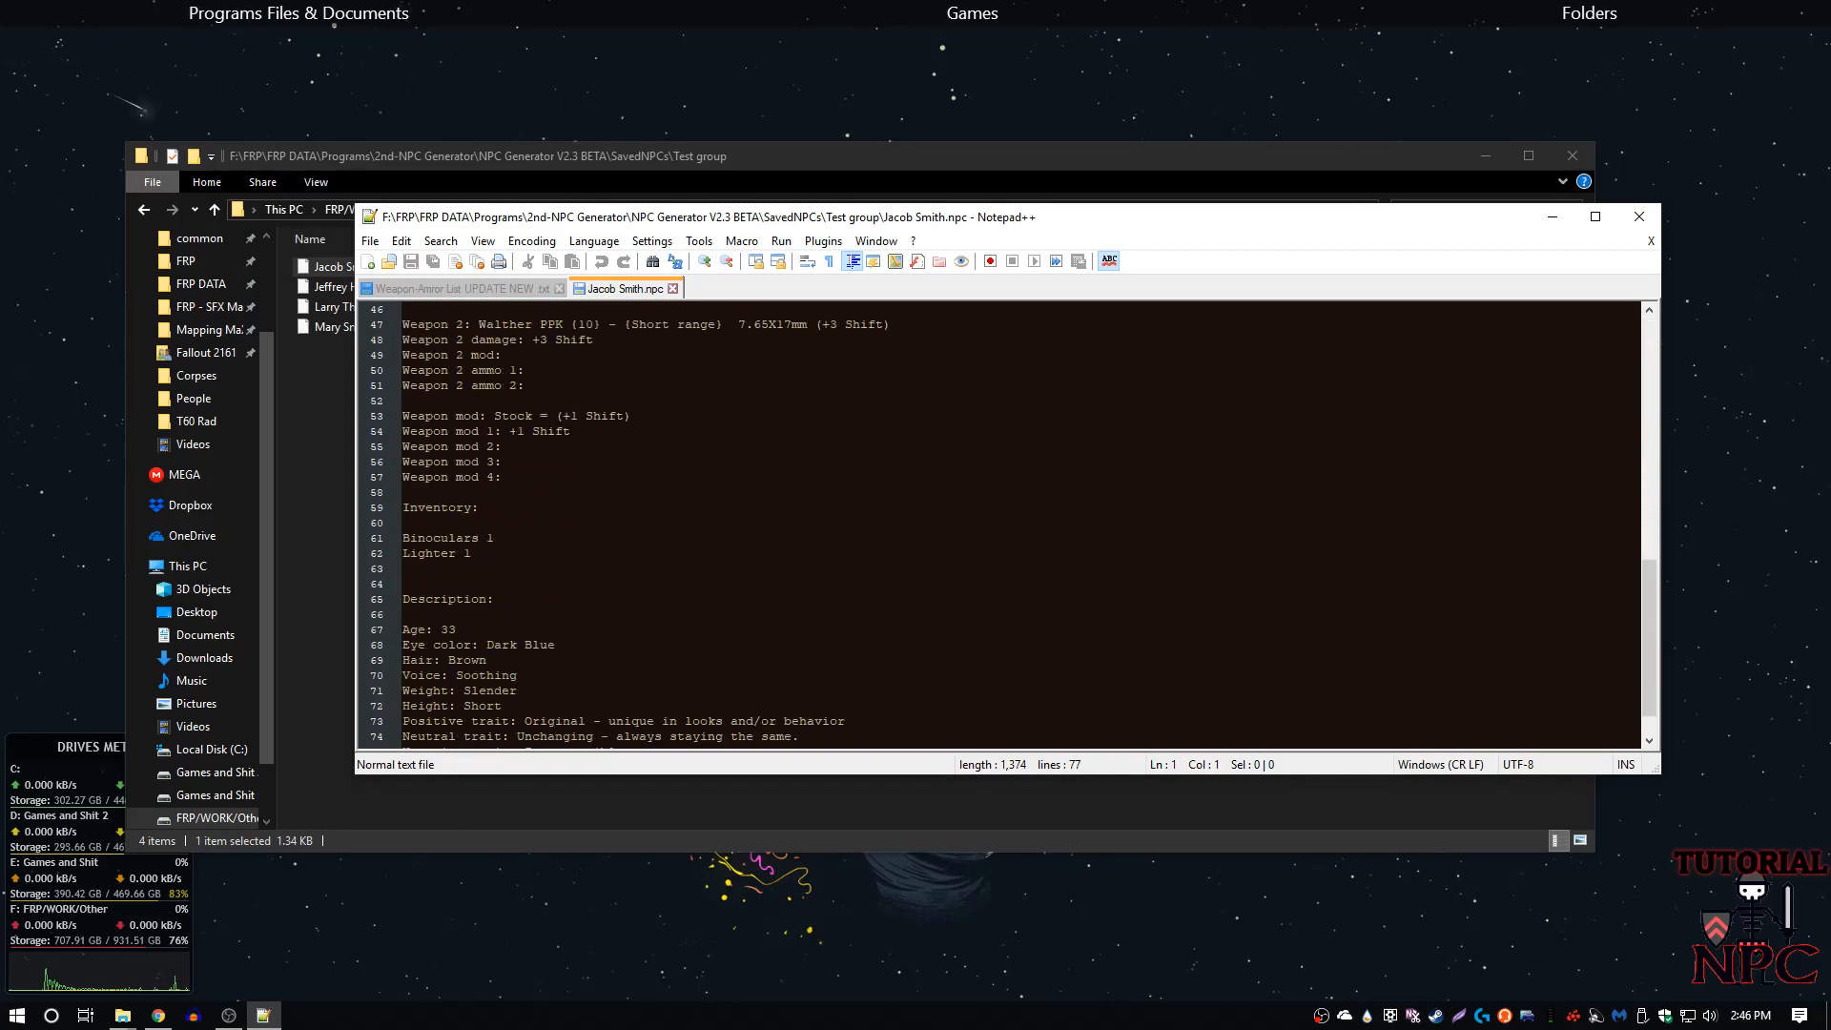
pyautogui.scroll(7, 515, 431)
pyautogui.scroll(8, 515, 431)
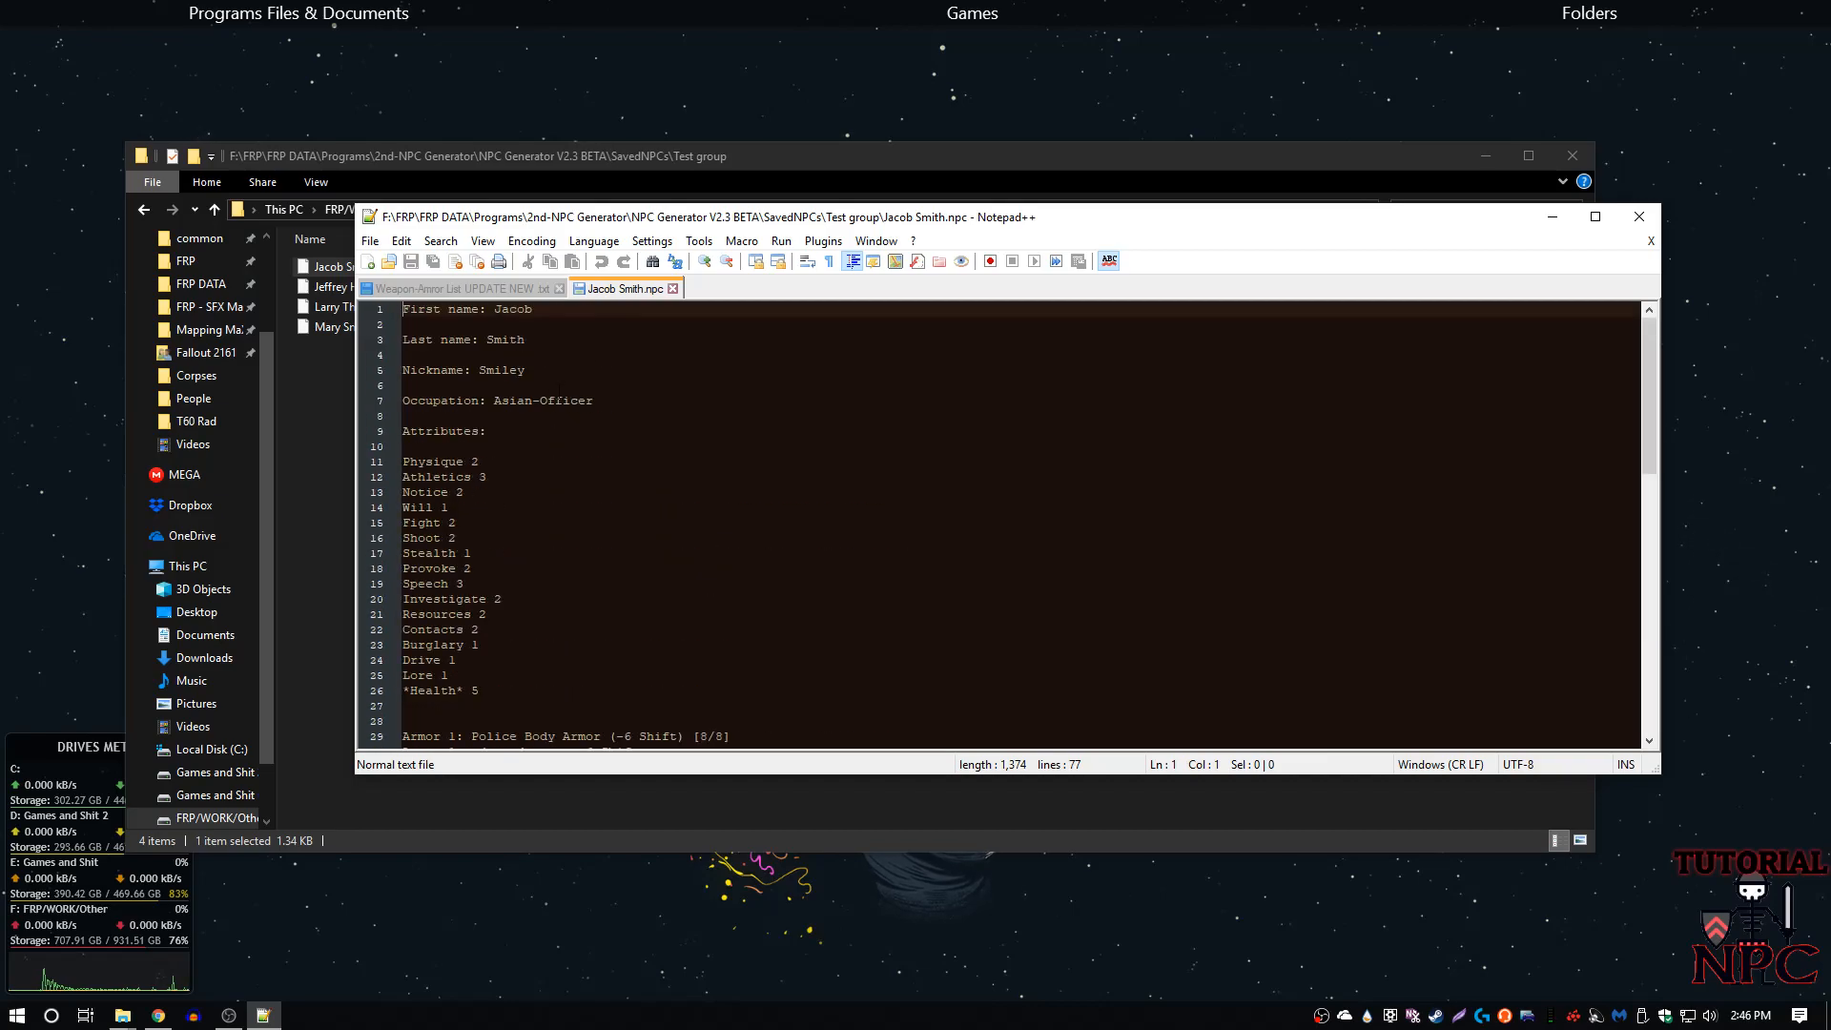
# - Close the NPC file, minimize Notepad++ and return to the Test group folder
pyautogui.click(672, 289)
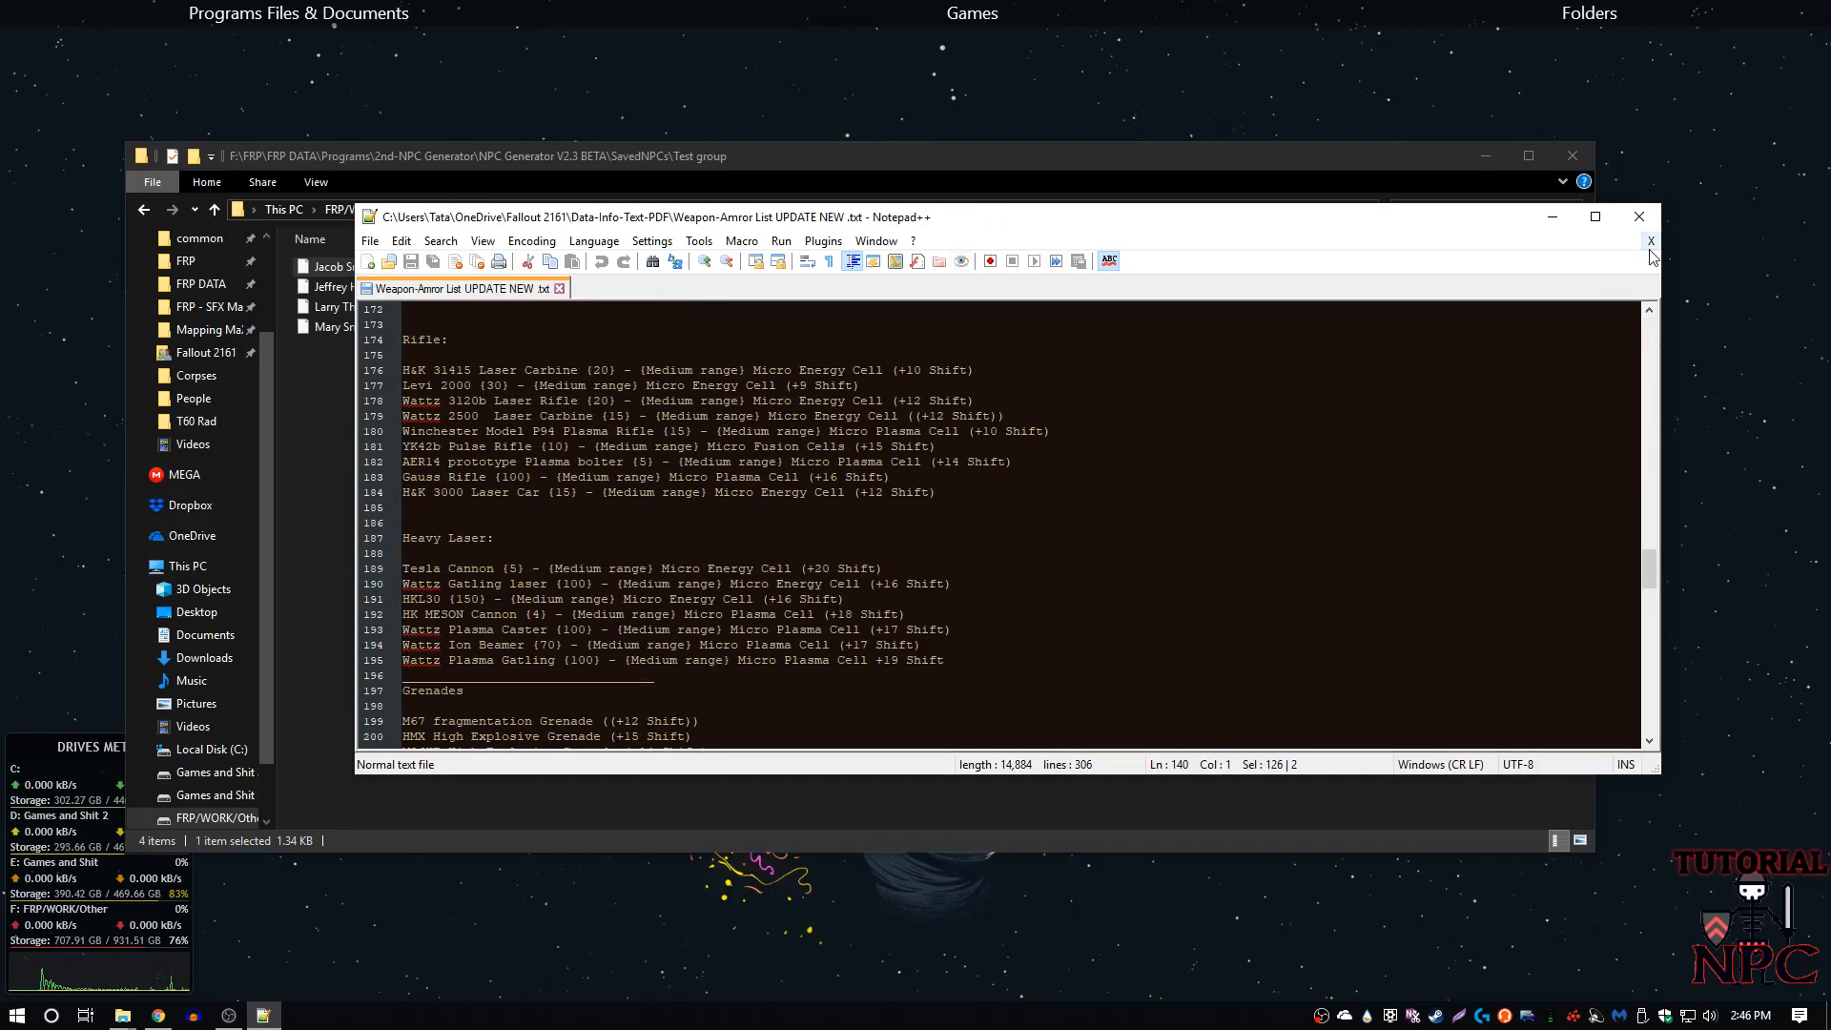
pyautogui.click(1552, 216)
pyautogui.click(570, 475)
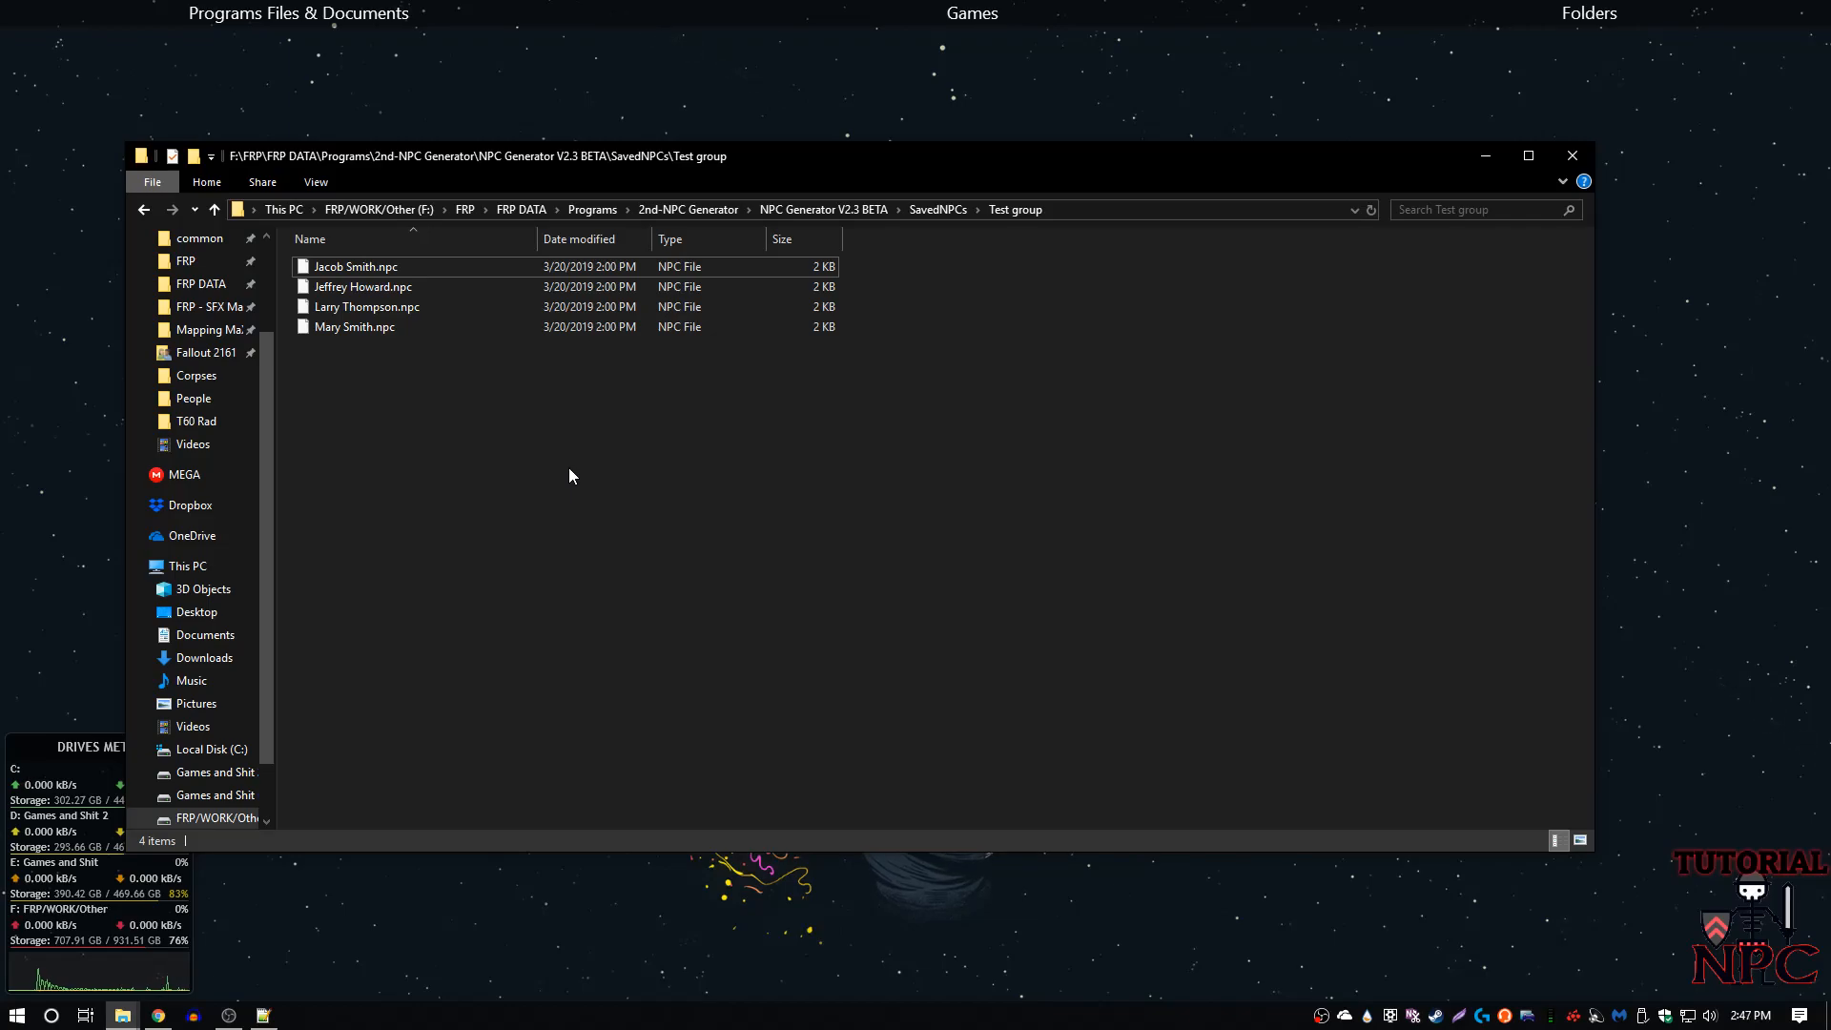
# - Show the Replace dialog for the first Test group NPC file in Notepad++, and close the dialog and the editor
pyautogui.rightClick(379, 270)
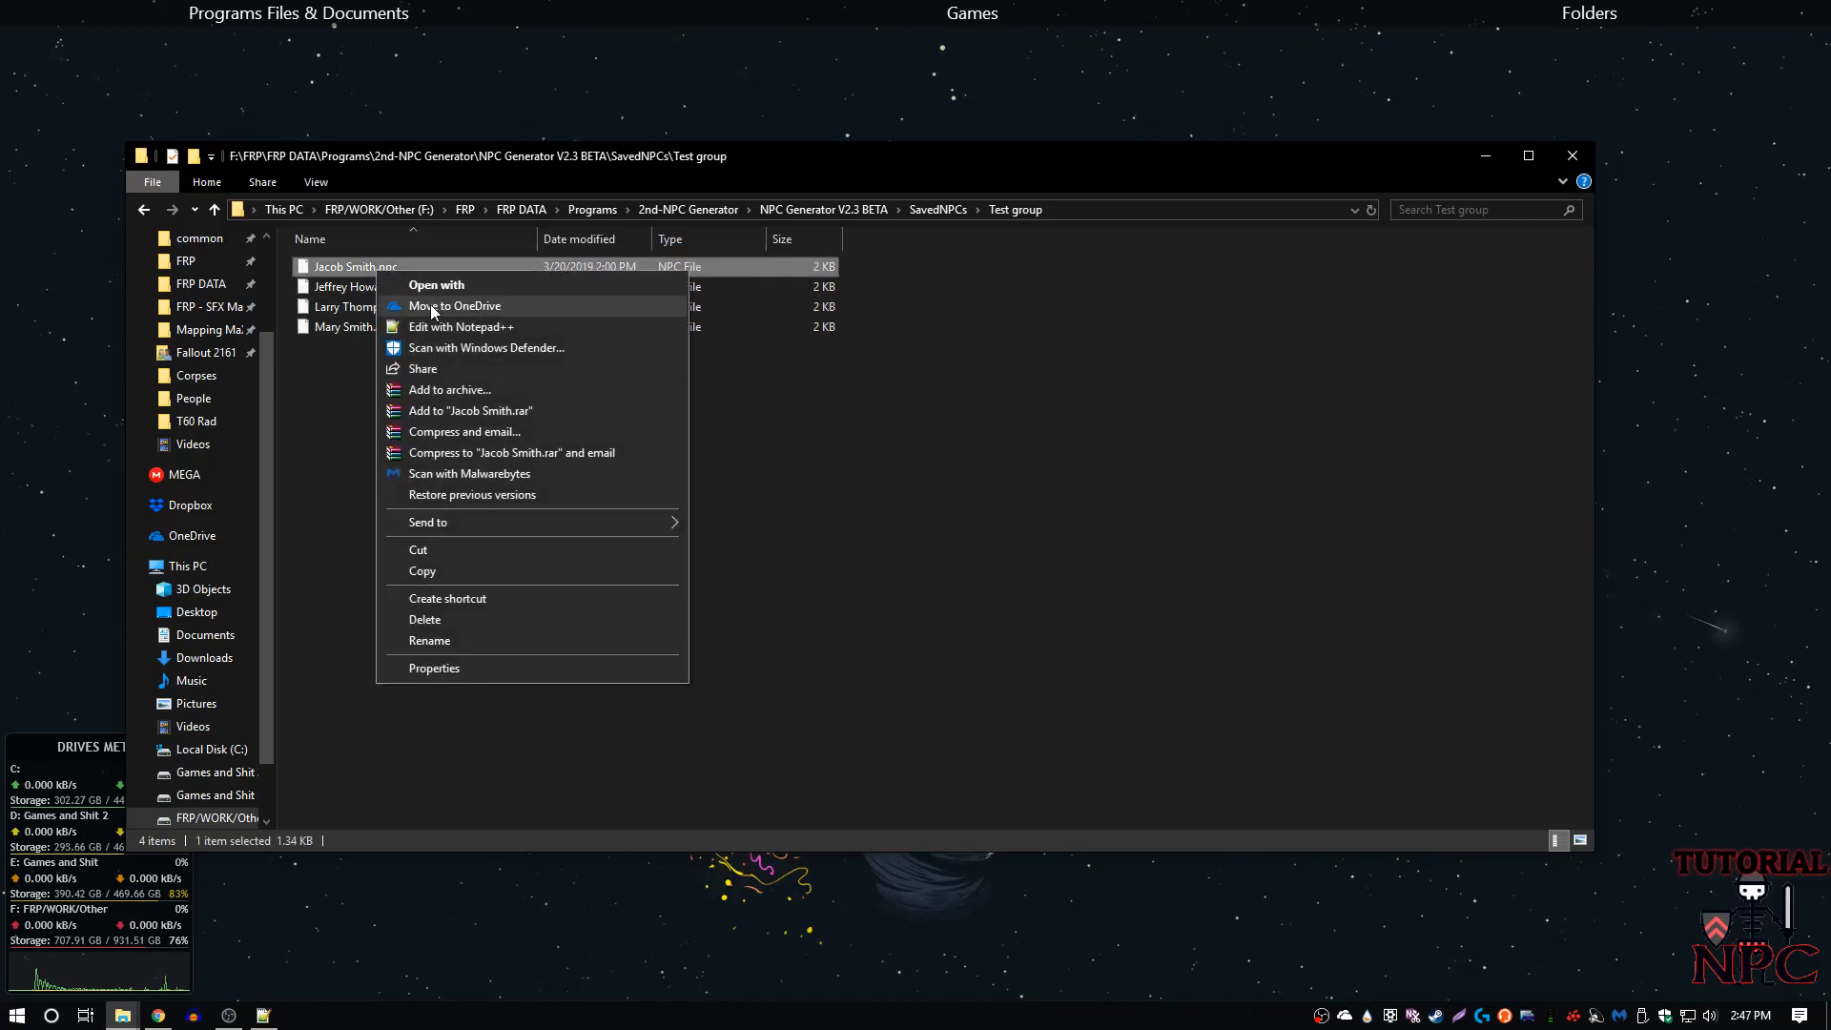
pyautogui.click(450, 328)
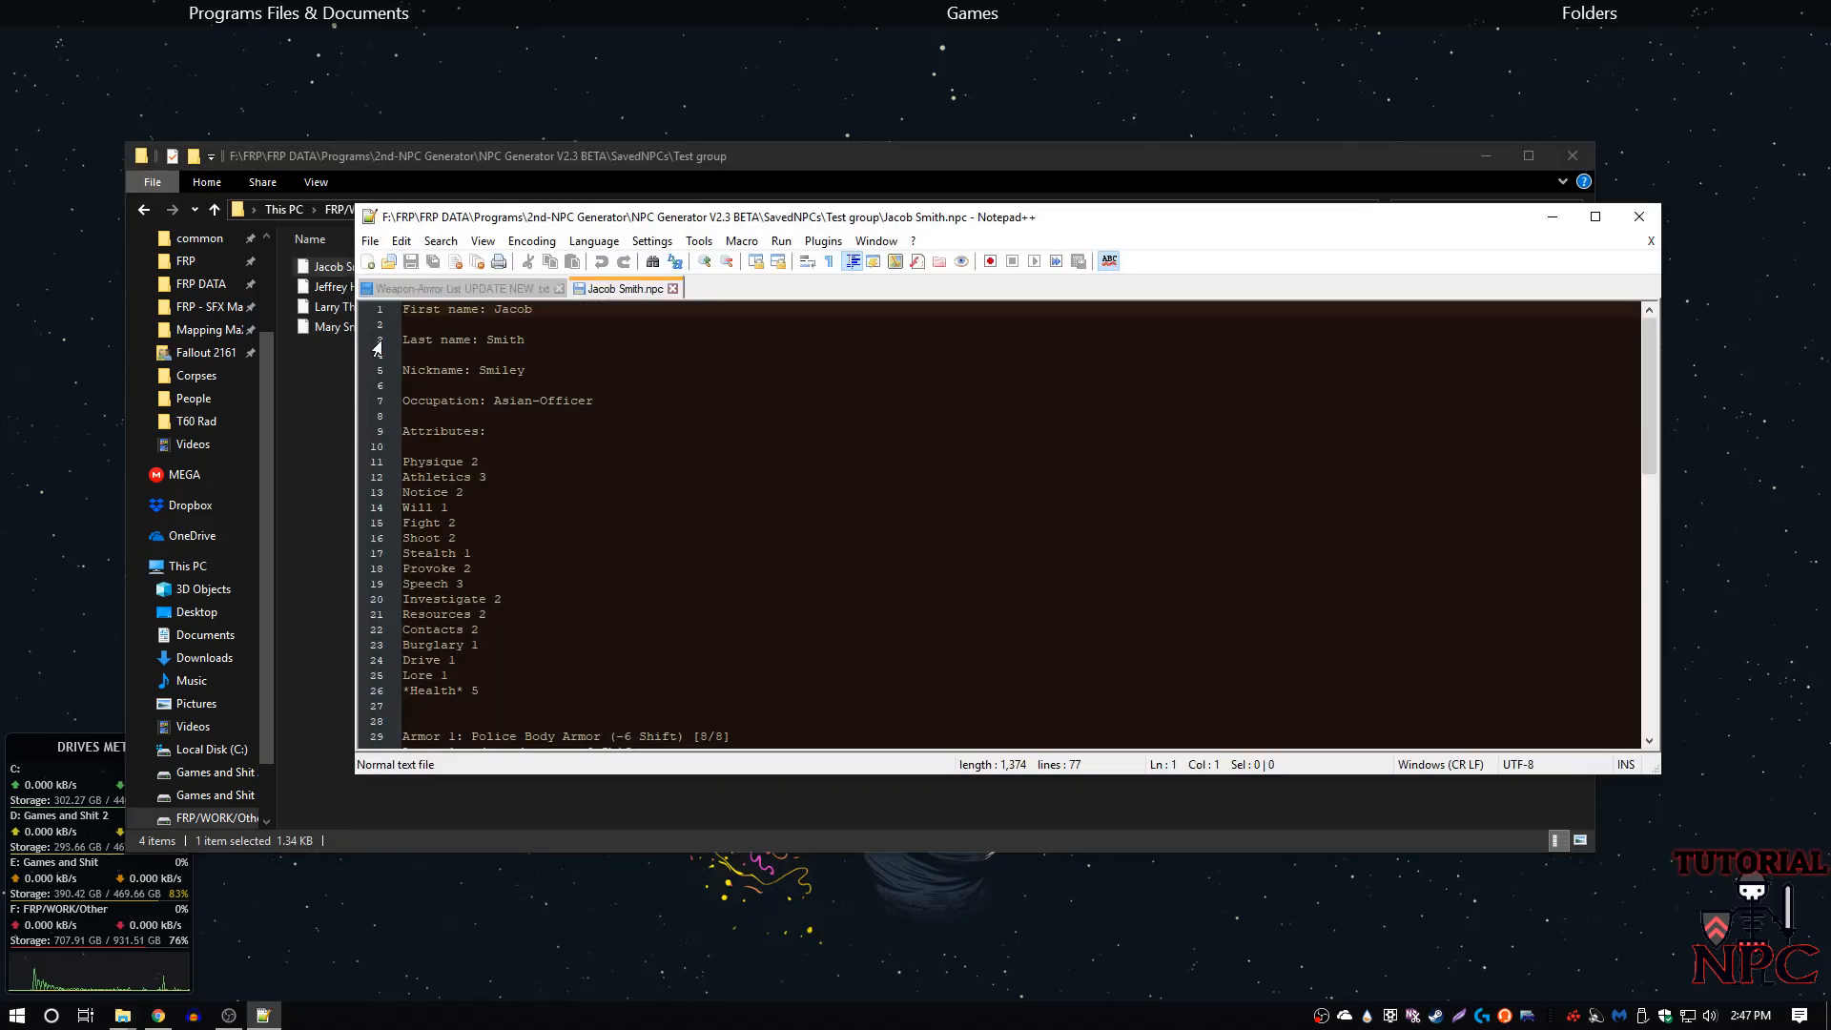
pyautogui.click(615, 360)
pyautogui.hotkey('ctrl', 'h')
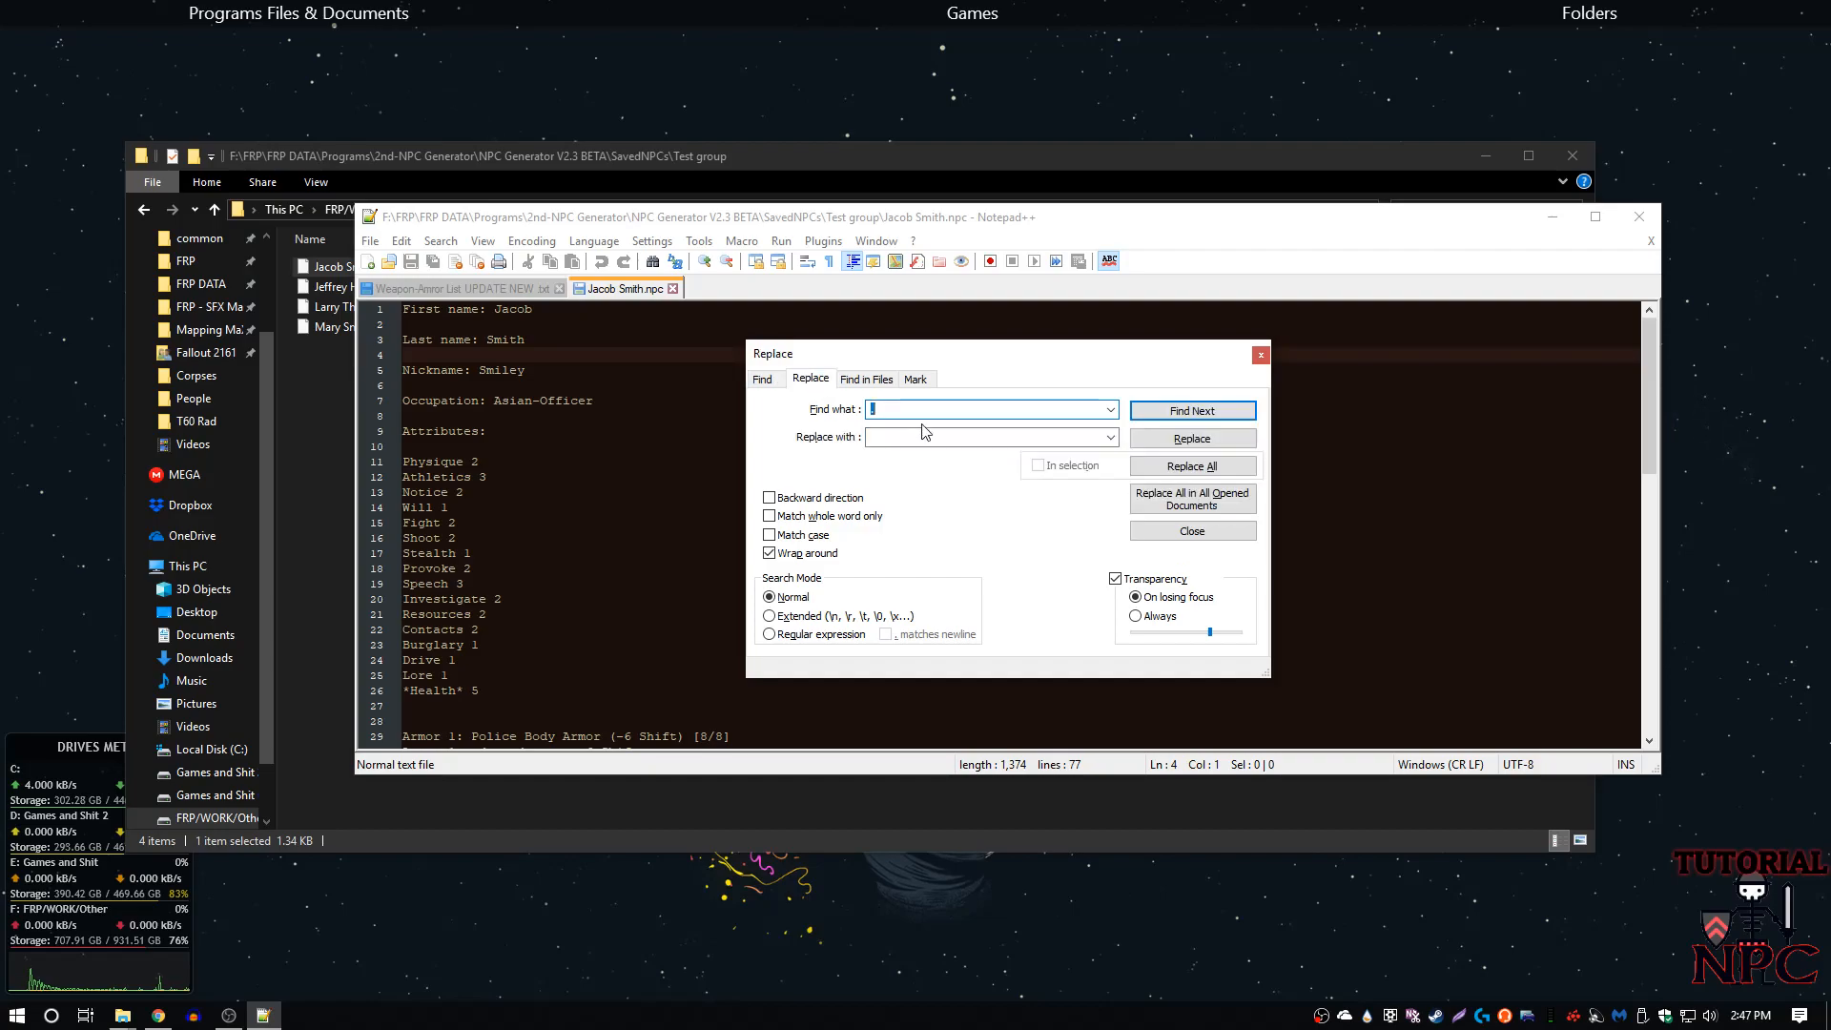
pyautogui.click(907, 437)
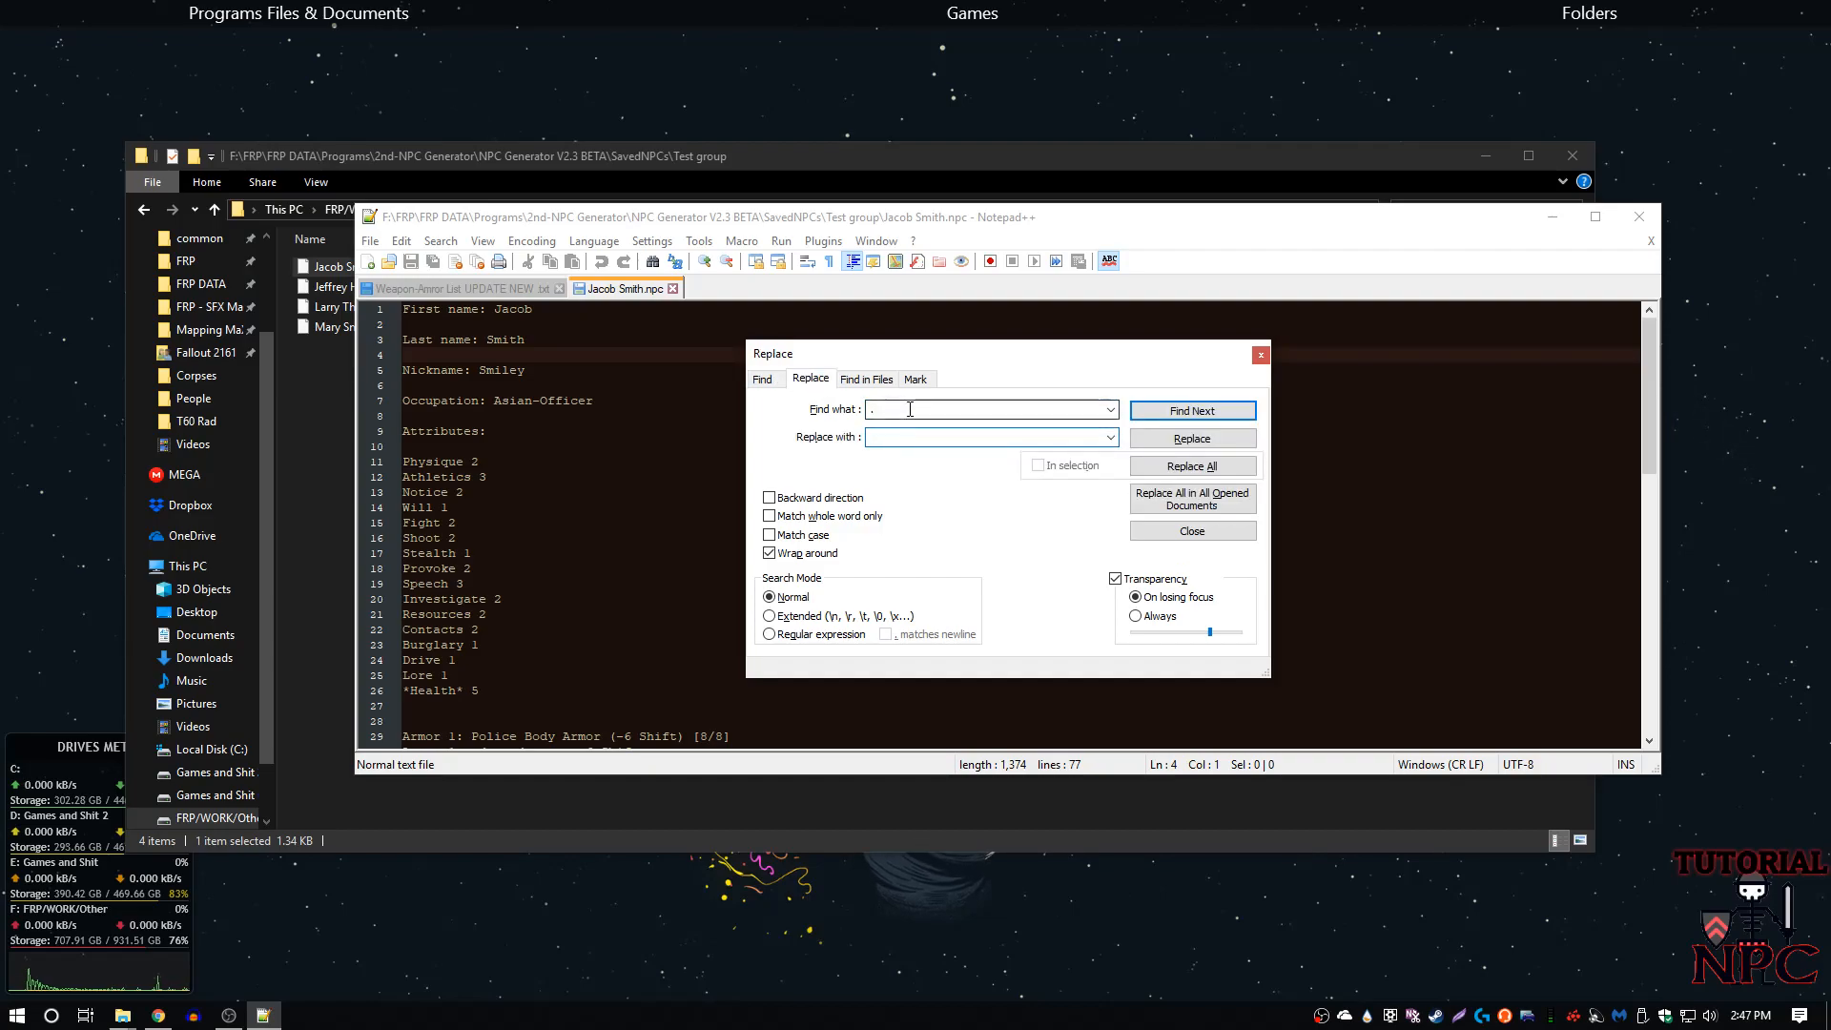
pyautogui.click(1258, 356)
pyautogui.click(1633, 219)
# - Go back to the generator folder and open the FATE RPG folder inside Presets
pyautogui.hotkey('alt', 'Left')
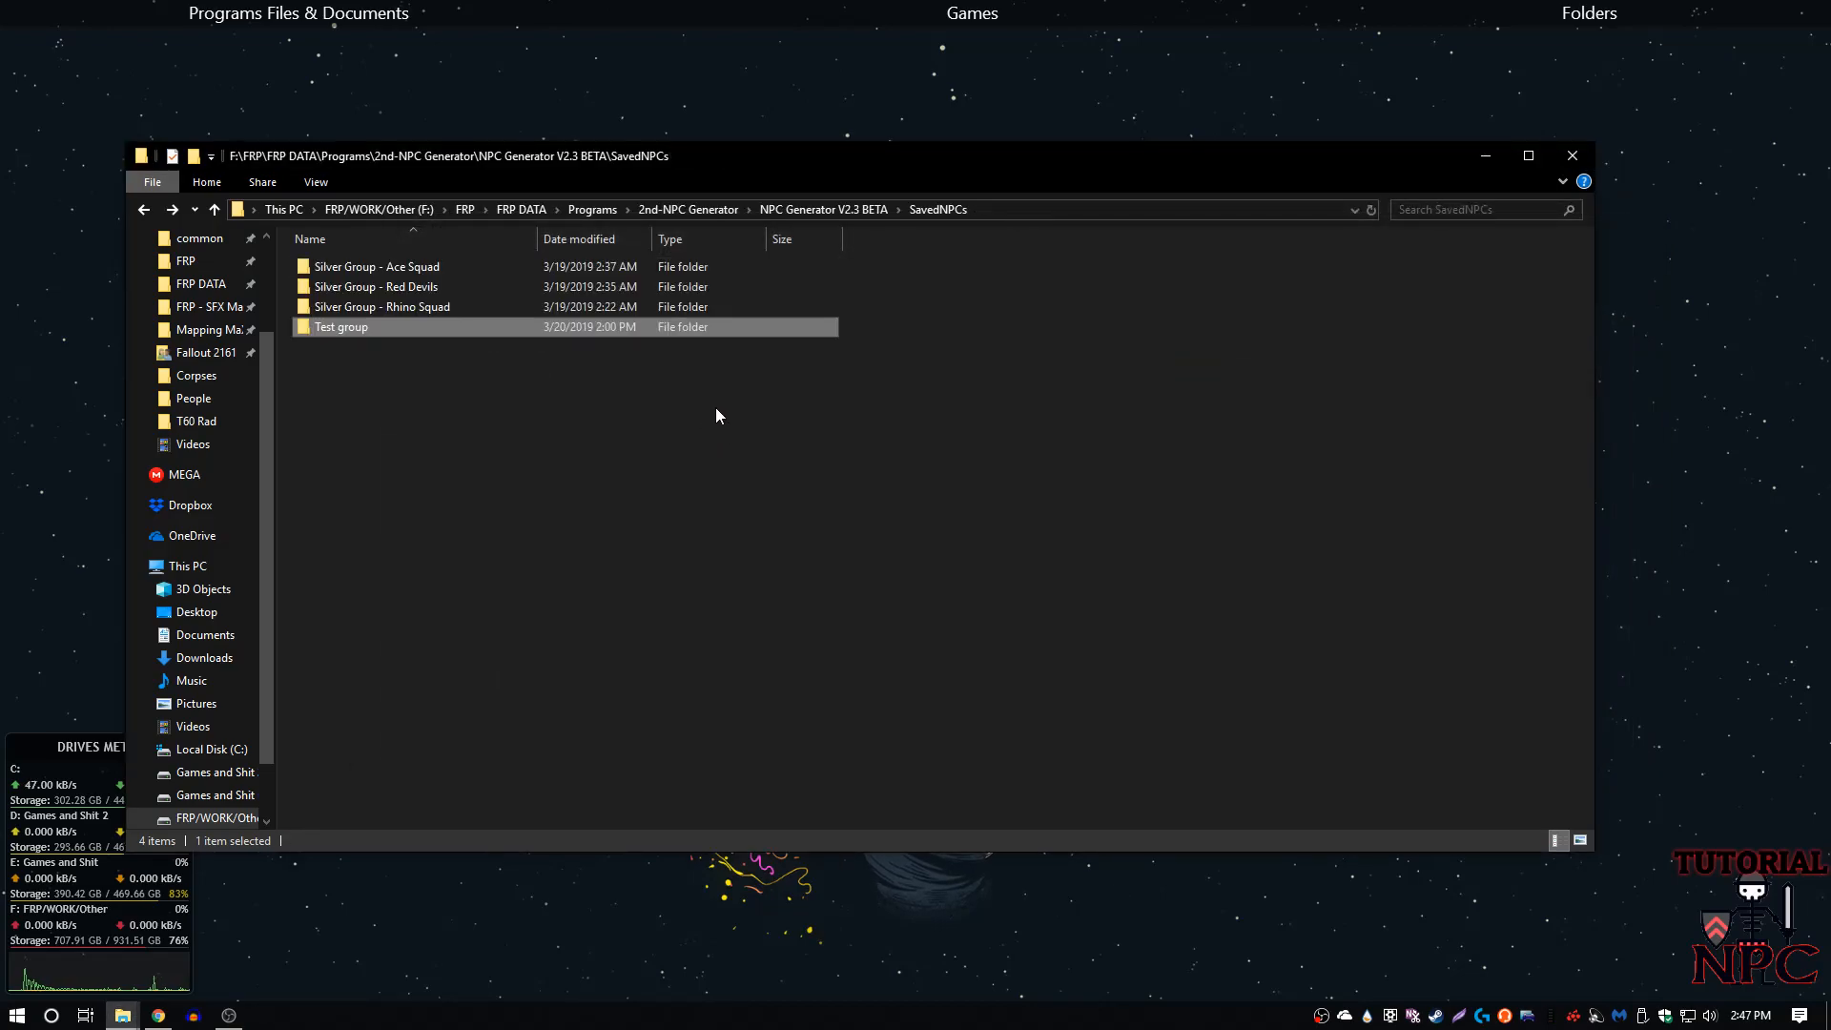
pyautogui.hotkey('alt', 'Left')
pyautogui.click(382, 283)
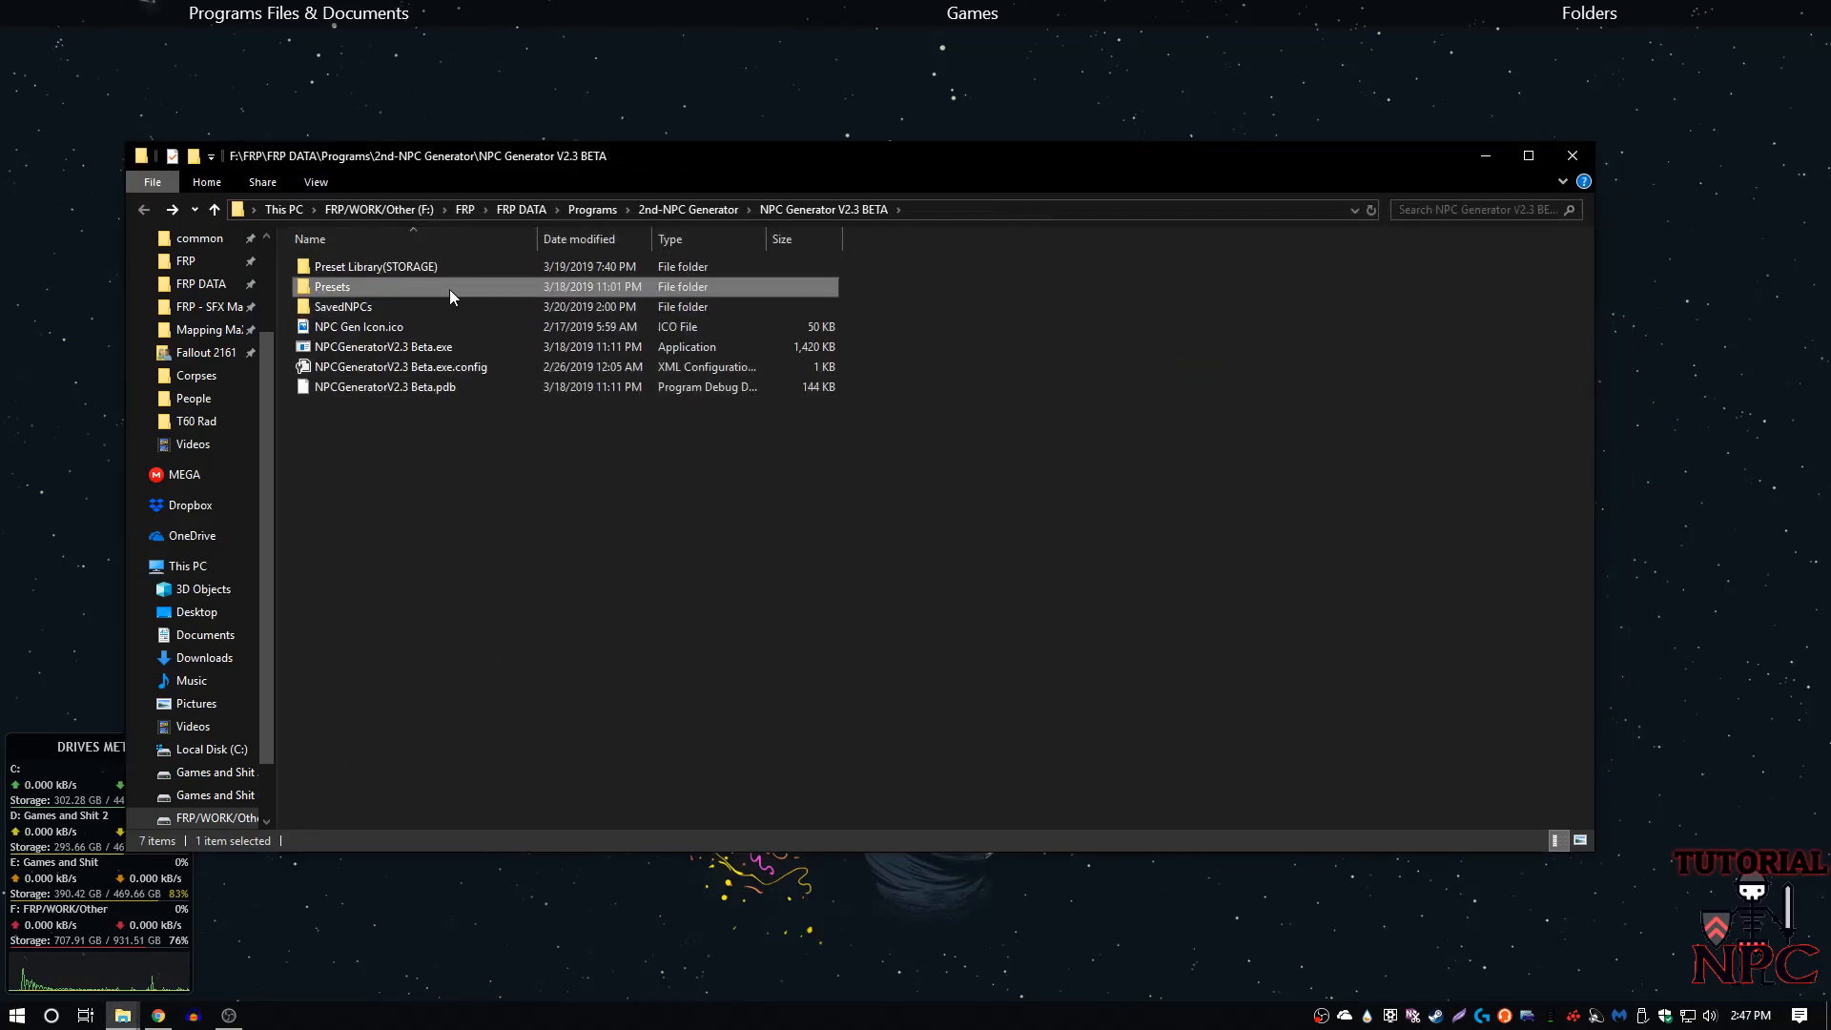
pyautogui.doubleClick(449, 289)
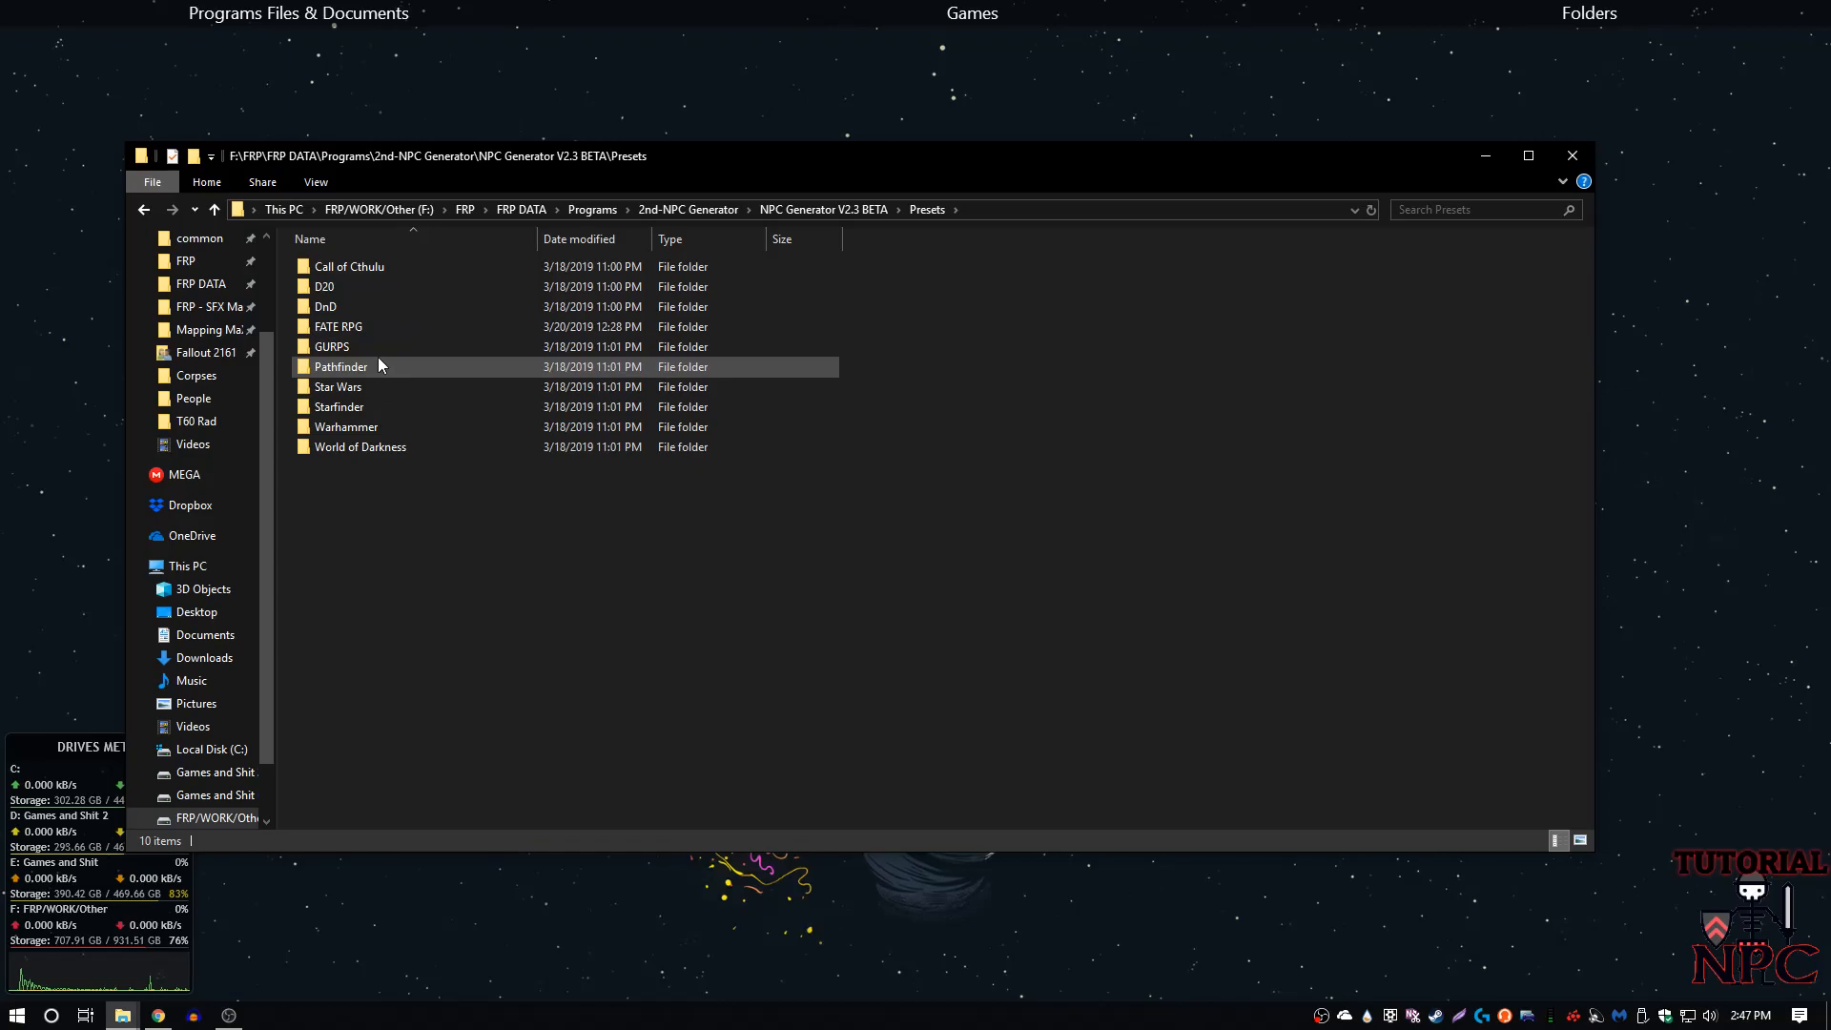
pyautogui.doubleClick(368, 326)
pyautogui.hotkey('alt', 'Left')
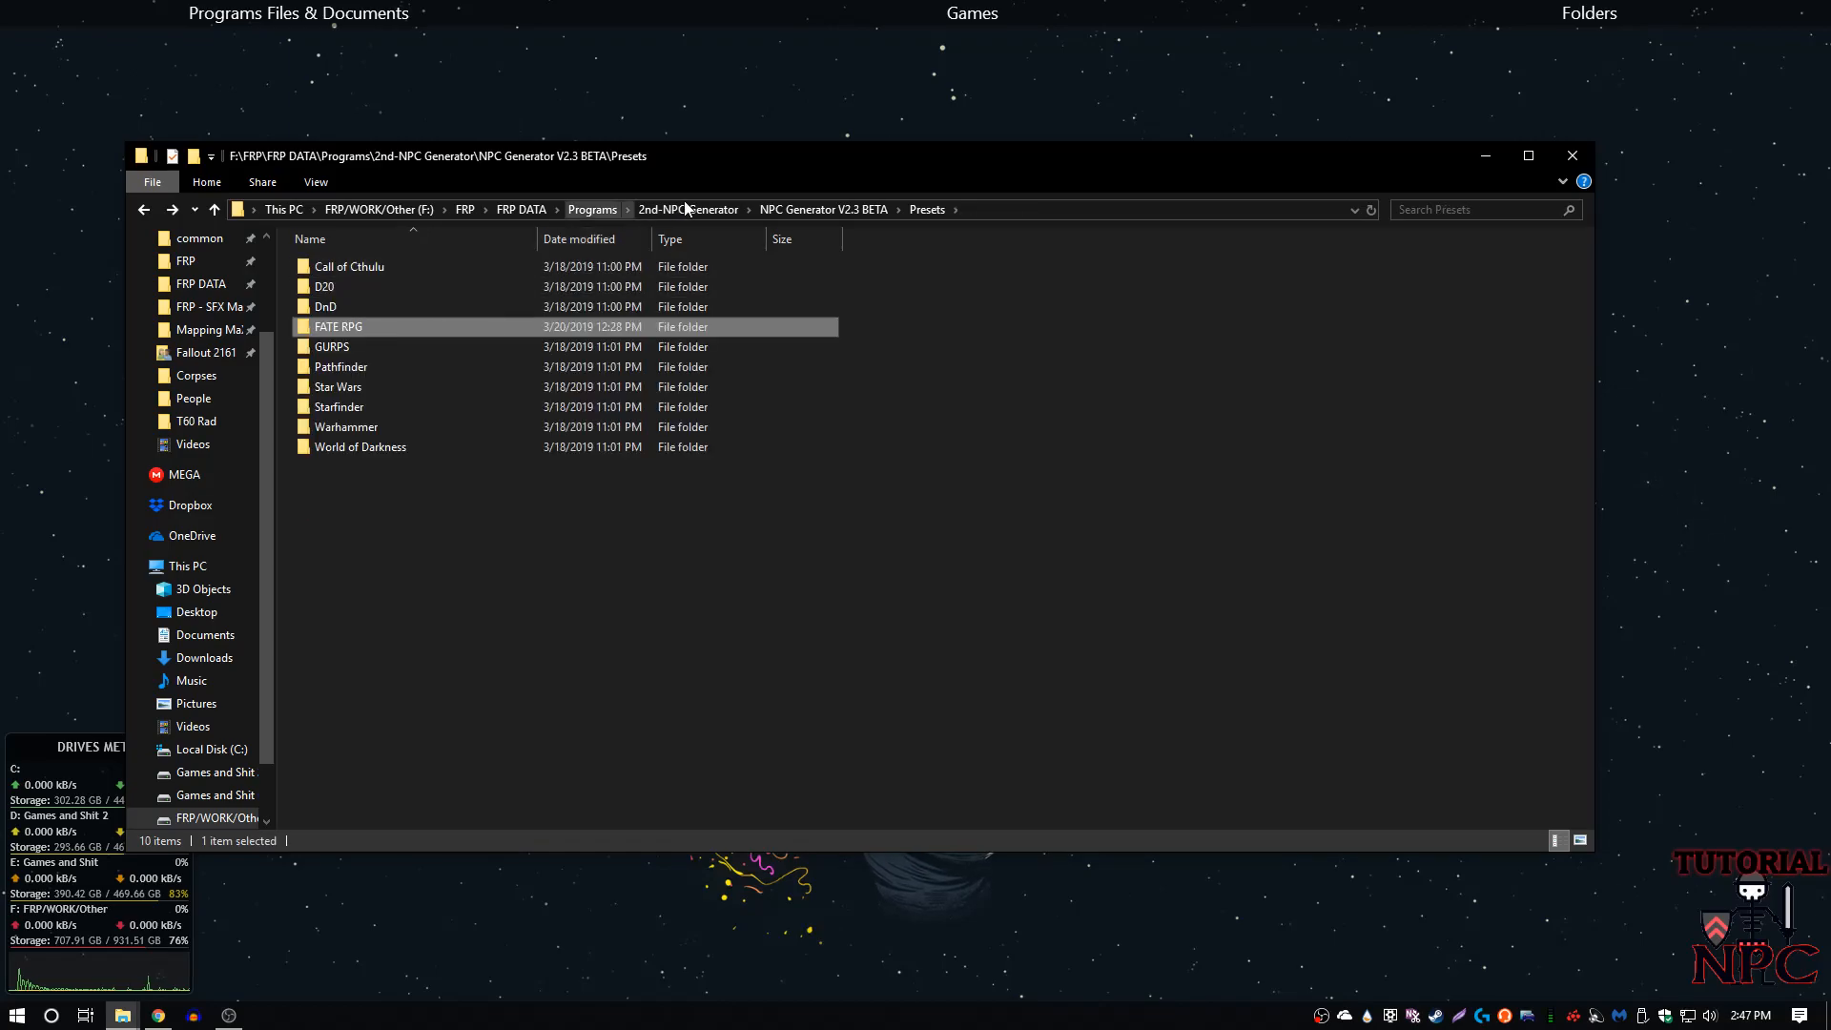
pyautogui.doubleClick(387, 324)
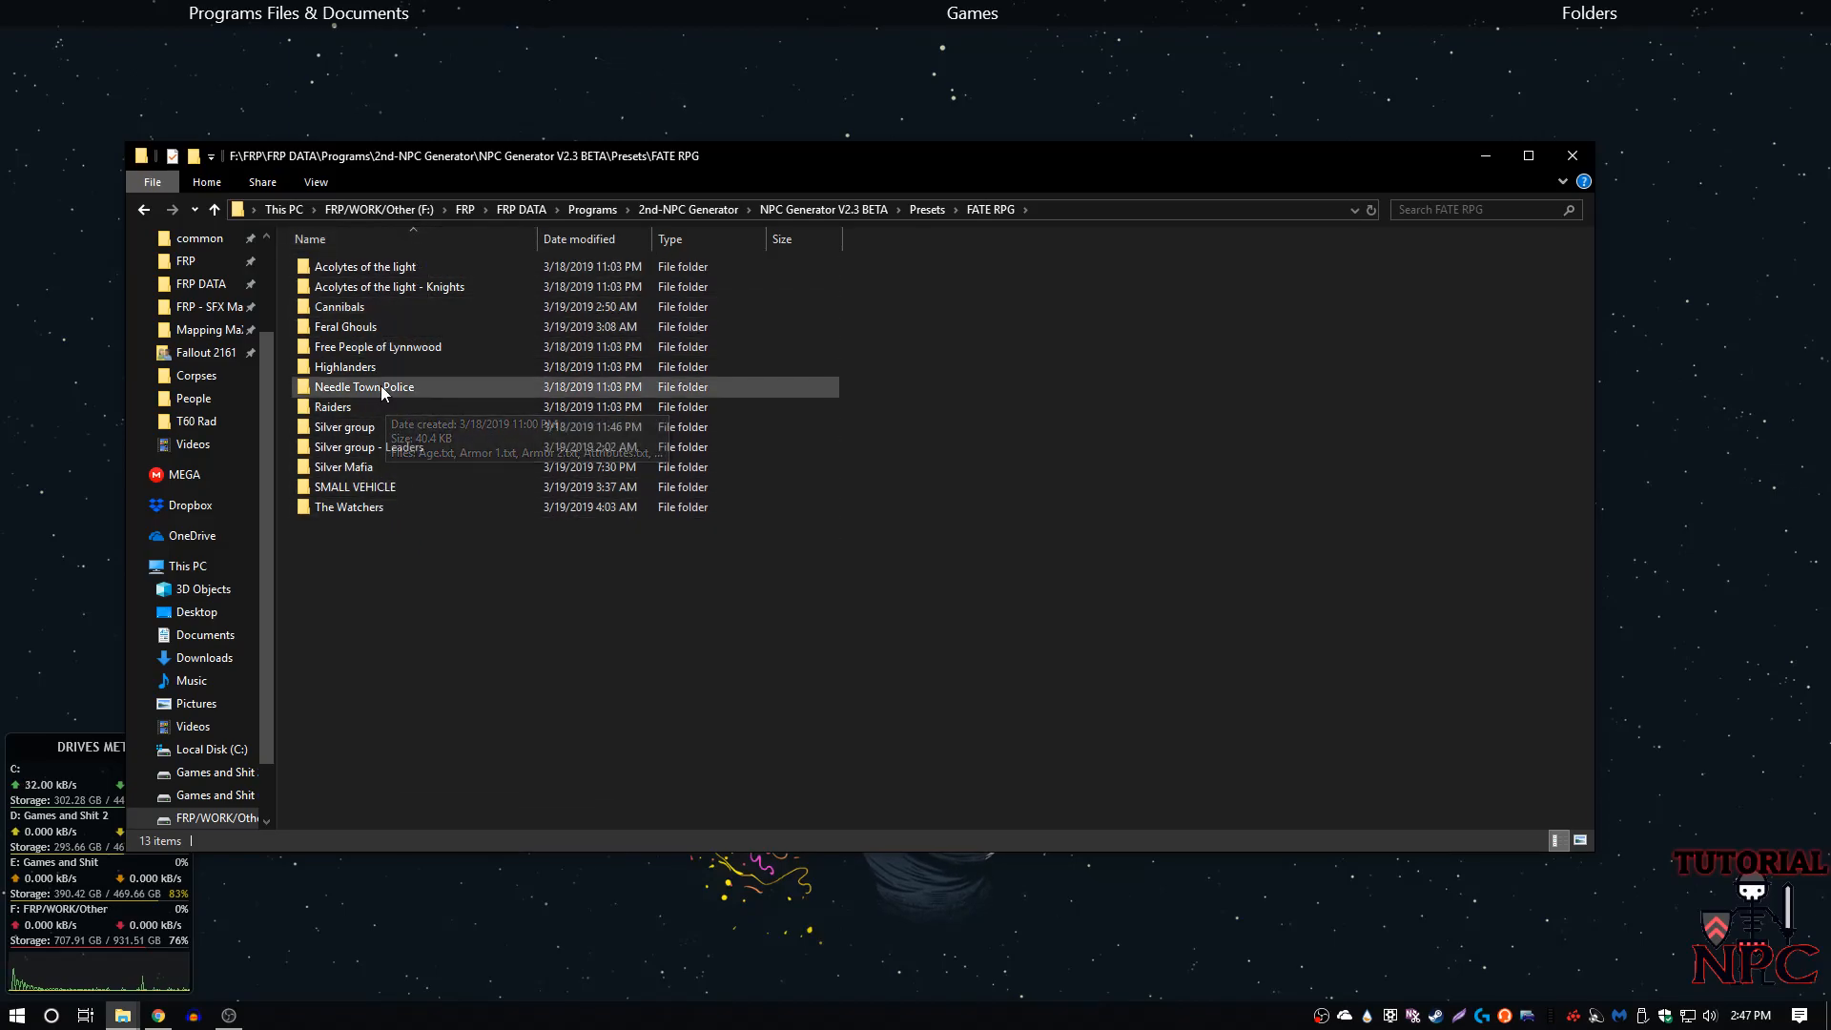
# - Open the Acolytes of the light preset folder and select its Age.txt file
pyautogui.click(403, 271)
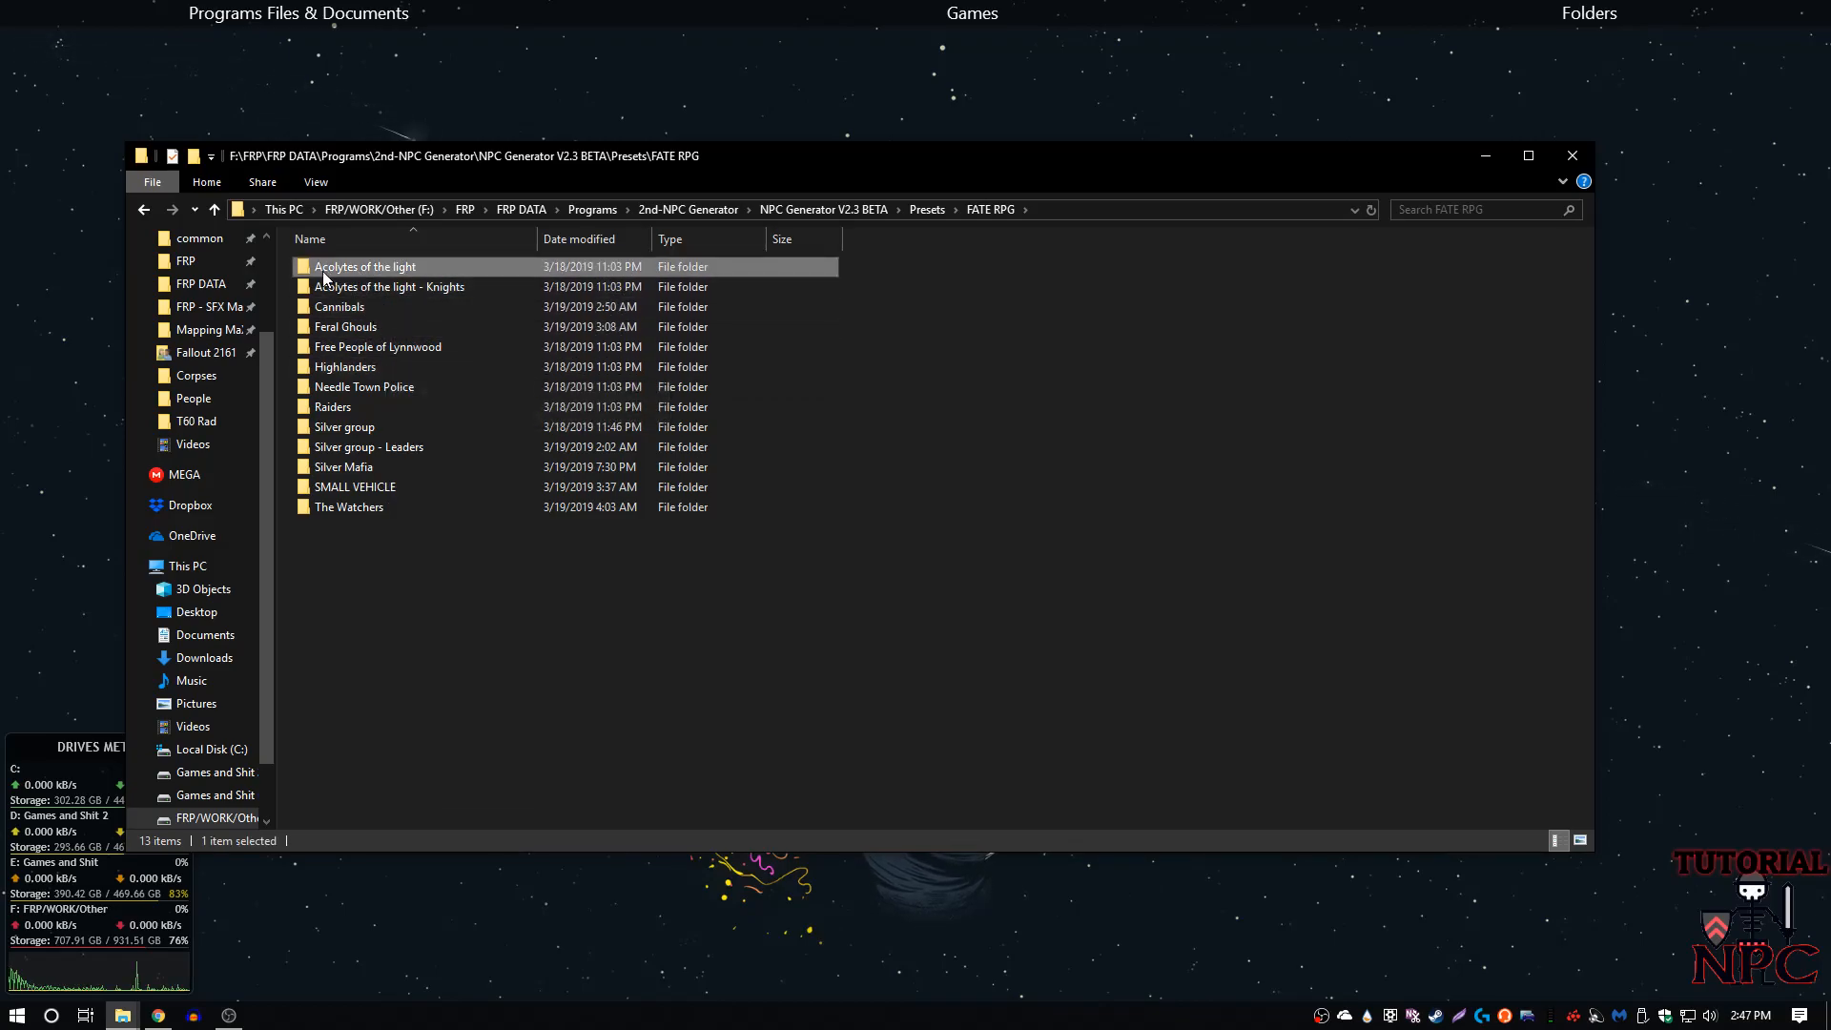
pyautogui.doubleClick(366, 269)
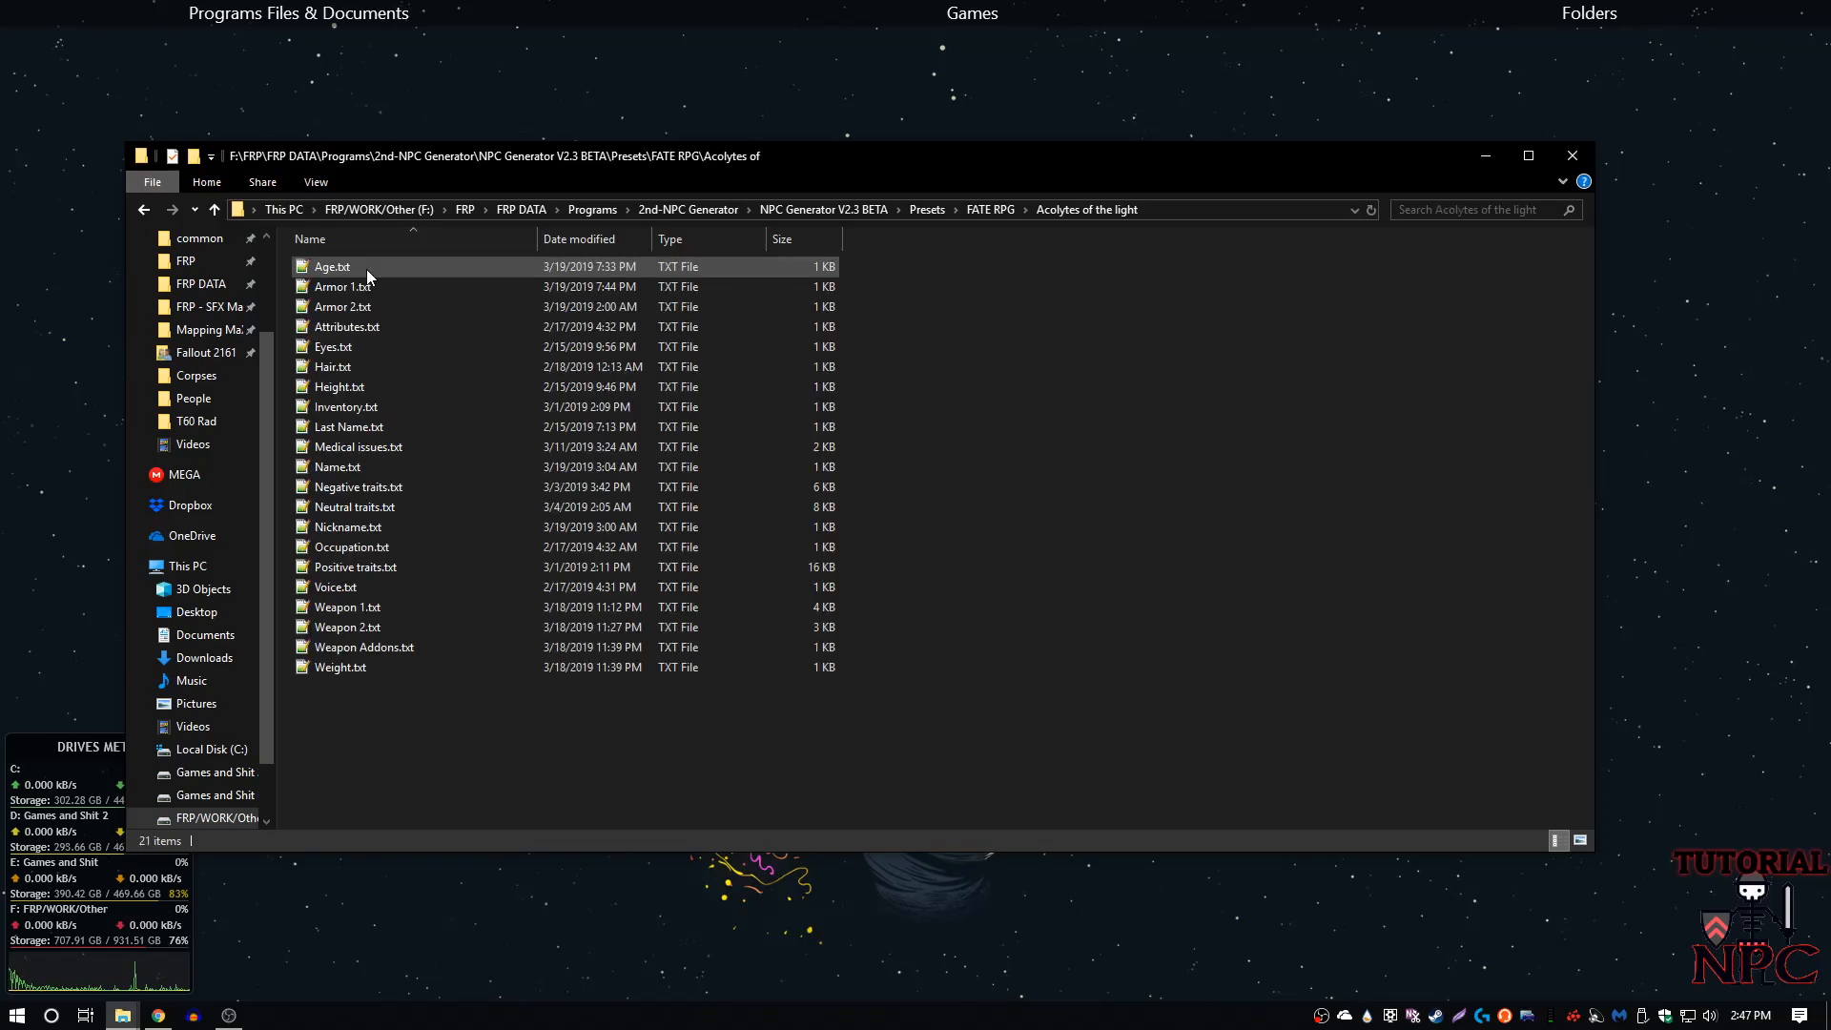
pyautogui.click(397, 273)
pyautogui.click(374, 307)
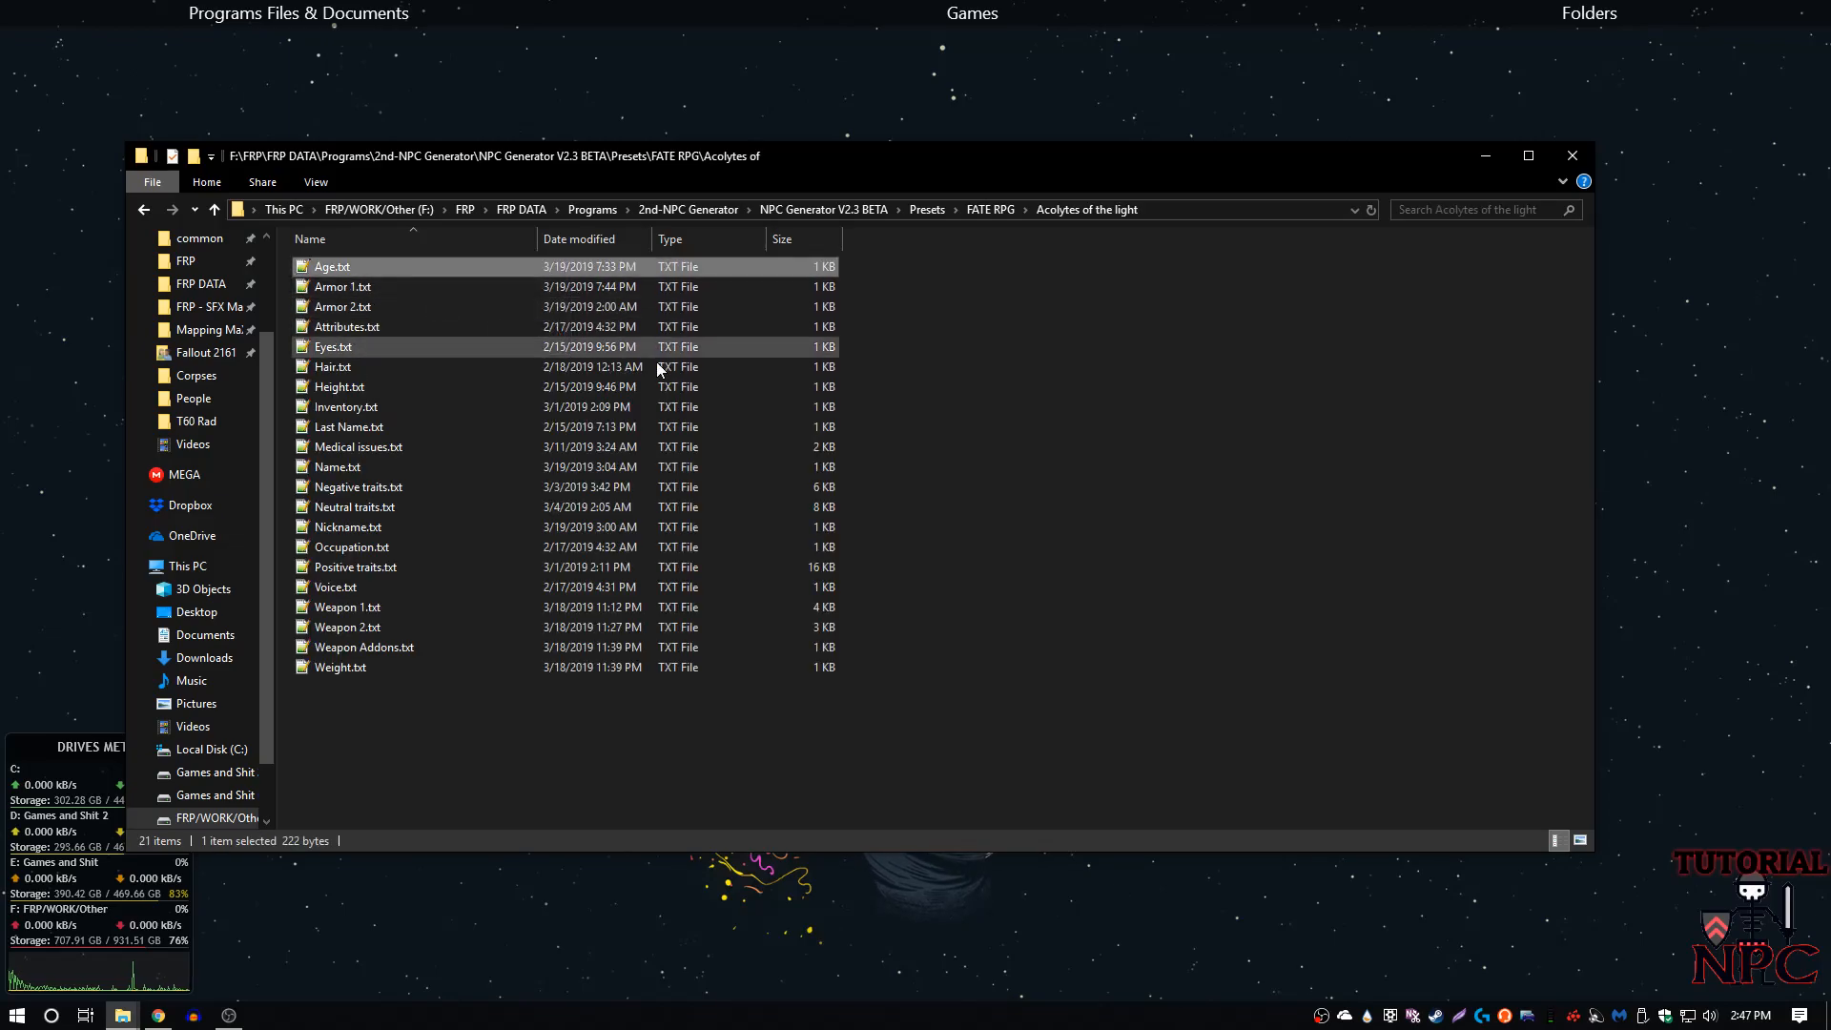
# - Launch NPC Generator and generate an NPC from the Fate preset Acolytes of the light
pyautogui.click(899, 386)
pyautogui.click(348, 271)
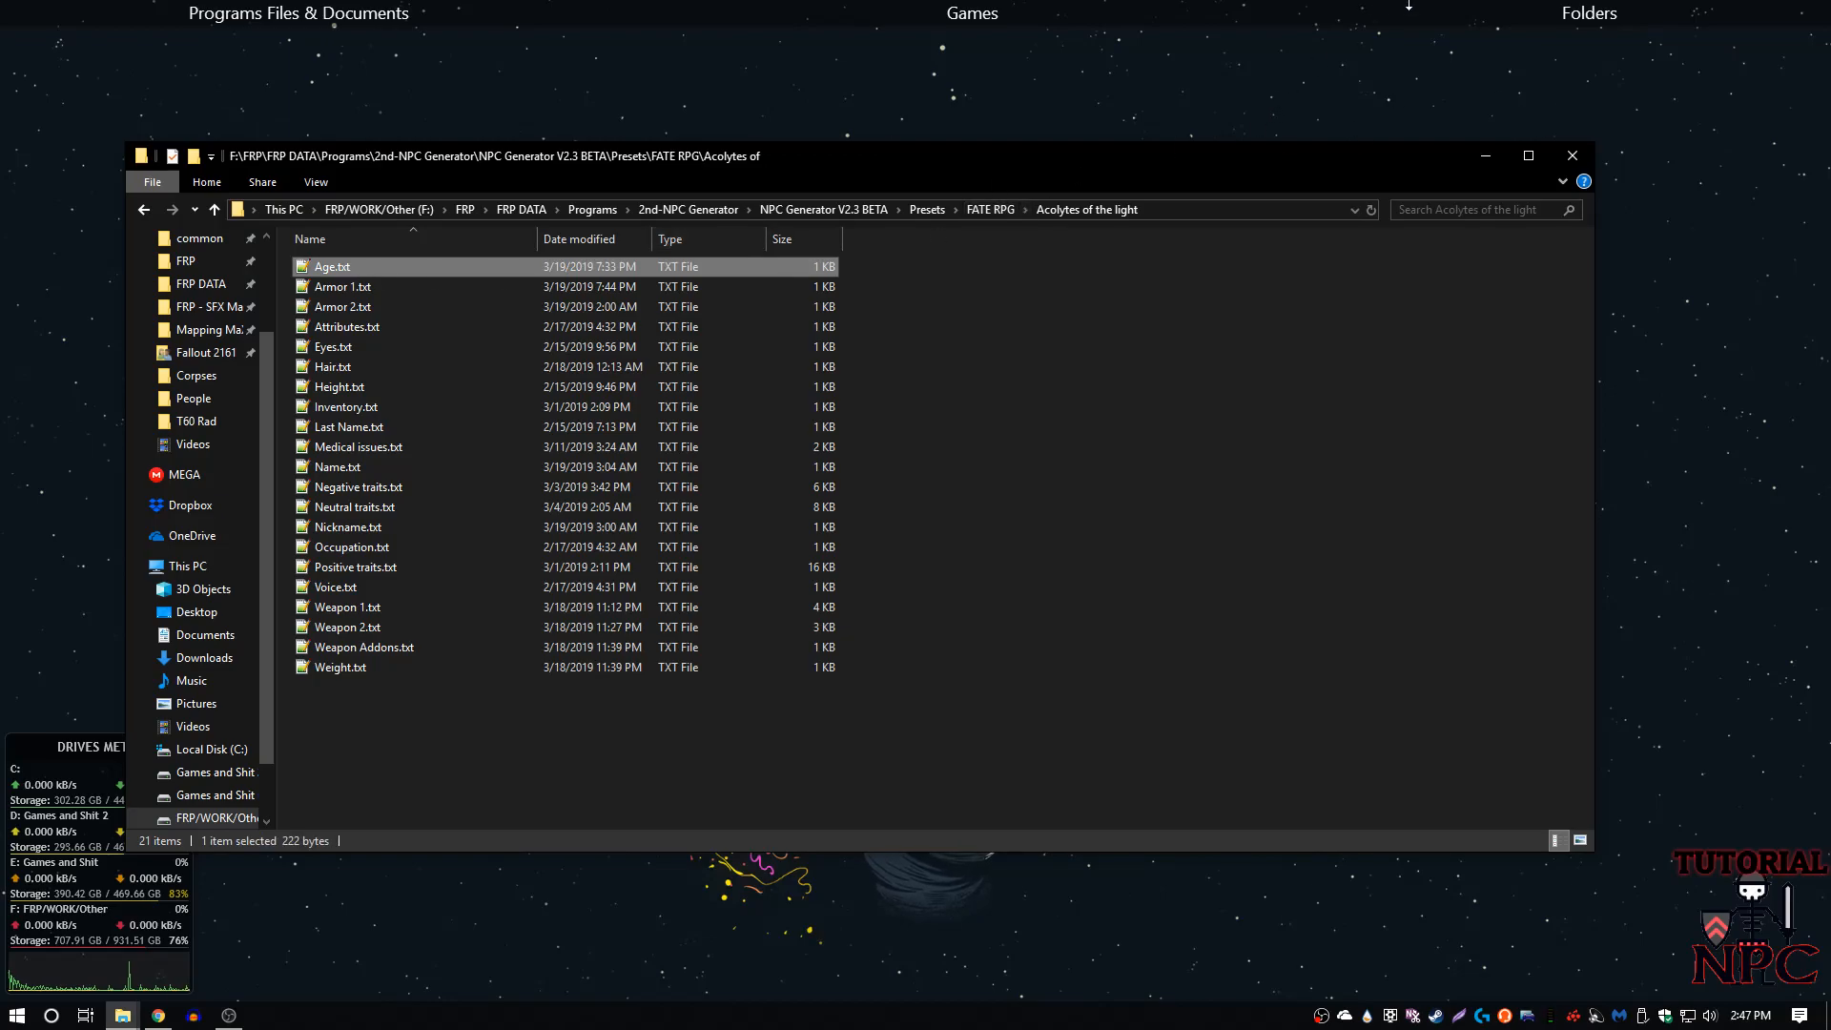
pyautogui.doubleClick(1383, 90)
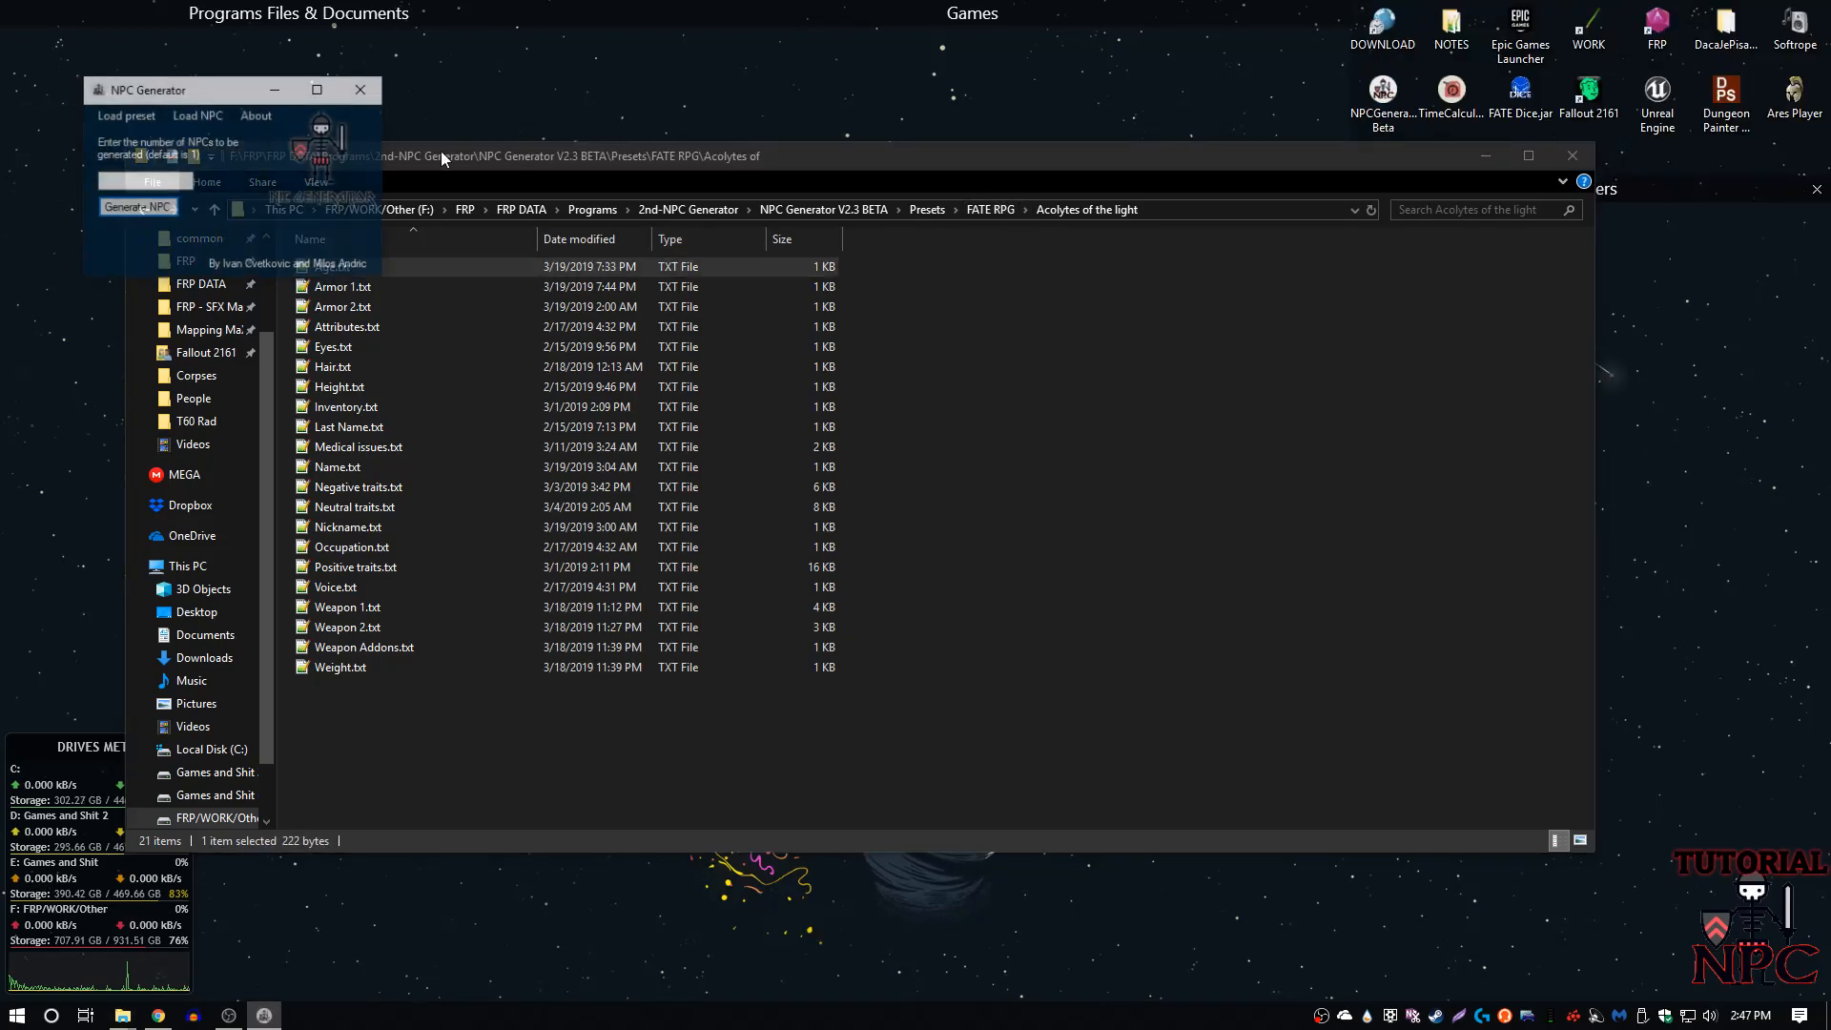
pyautogui.click(119, 115)
pyautogui.moveTo(181, 226)
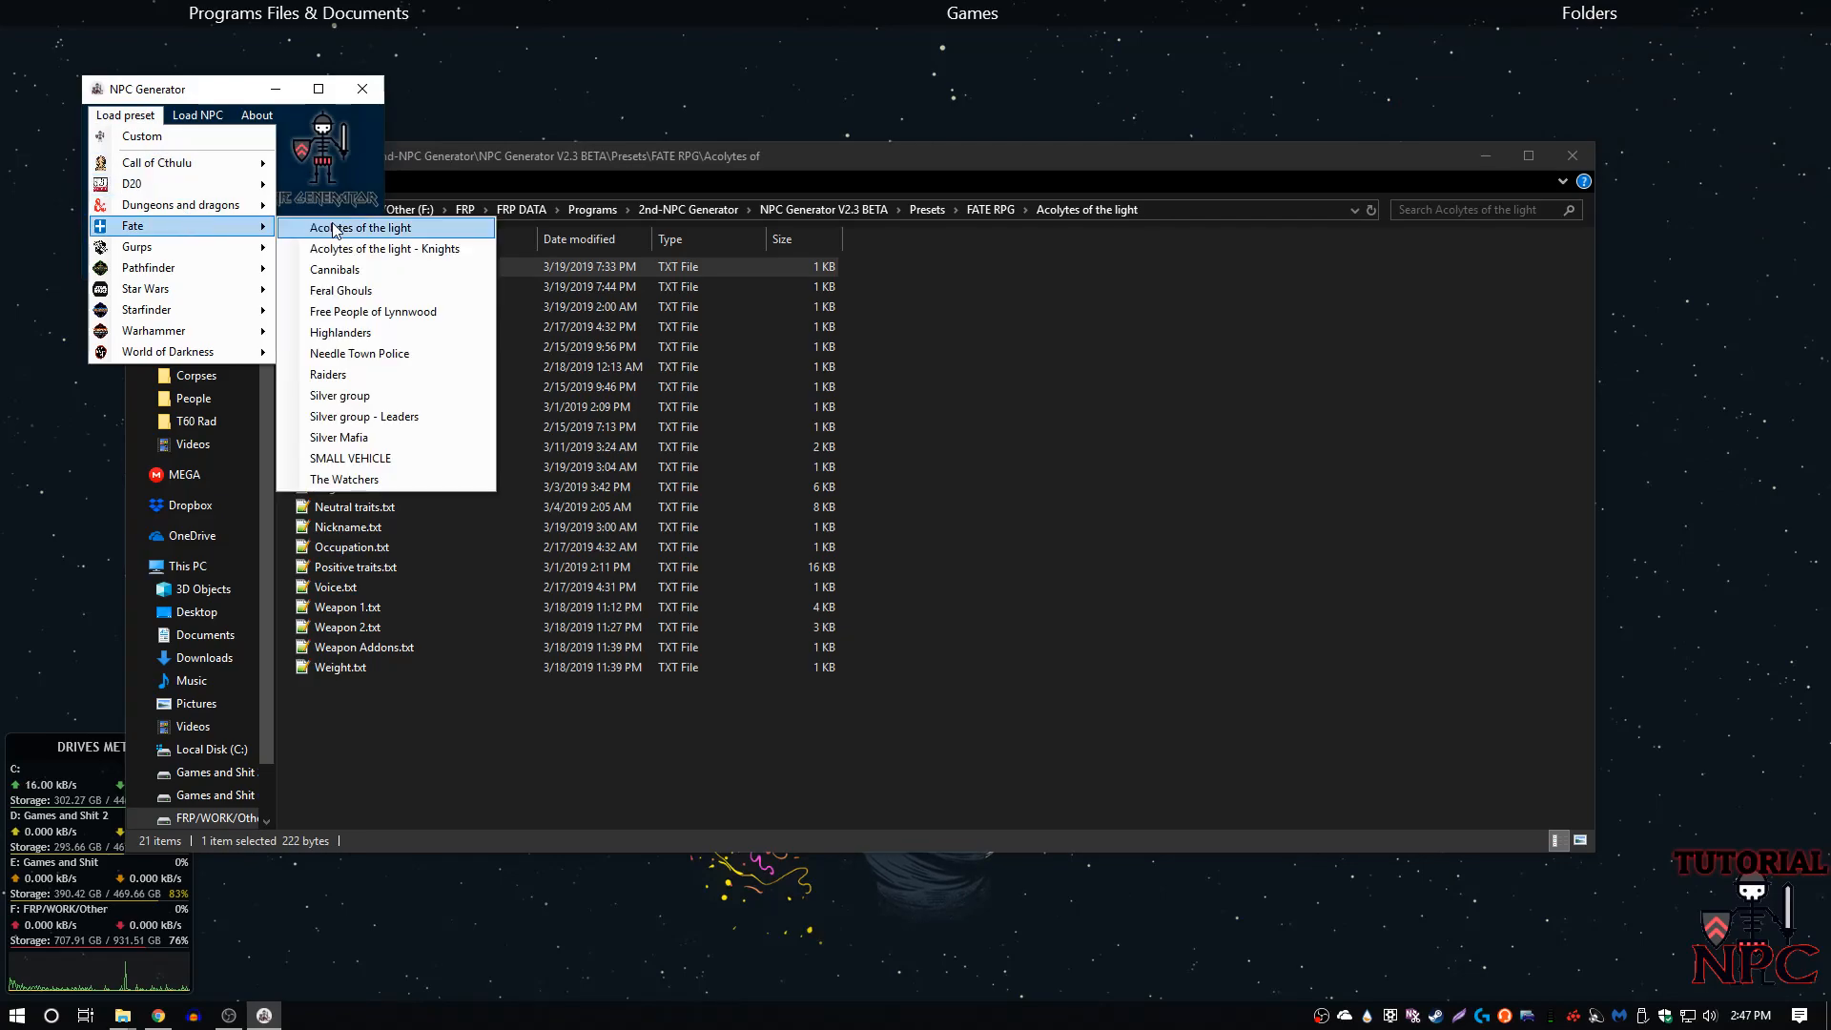
pyautogui.click(329, 220)
pyautogui.click(136, 207)
# - Minimize the generator window and arrange the NPC List window beside the Acolytes of the light folder window
pyautogui.moveTo(448, 112); pyautogui.dragTo(1469, 145)
pyautogui.click(275, 89)
pyautogui.moveTo(877, 159); pyautogui.dragTo(749, 133)
pyautogui.moveTo(1467, 232); pyautogui.dragTo(1168, 233)
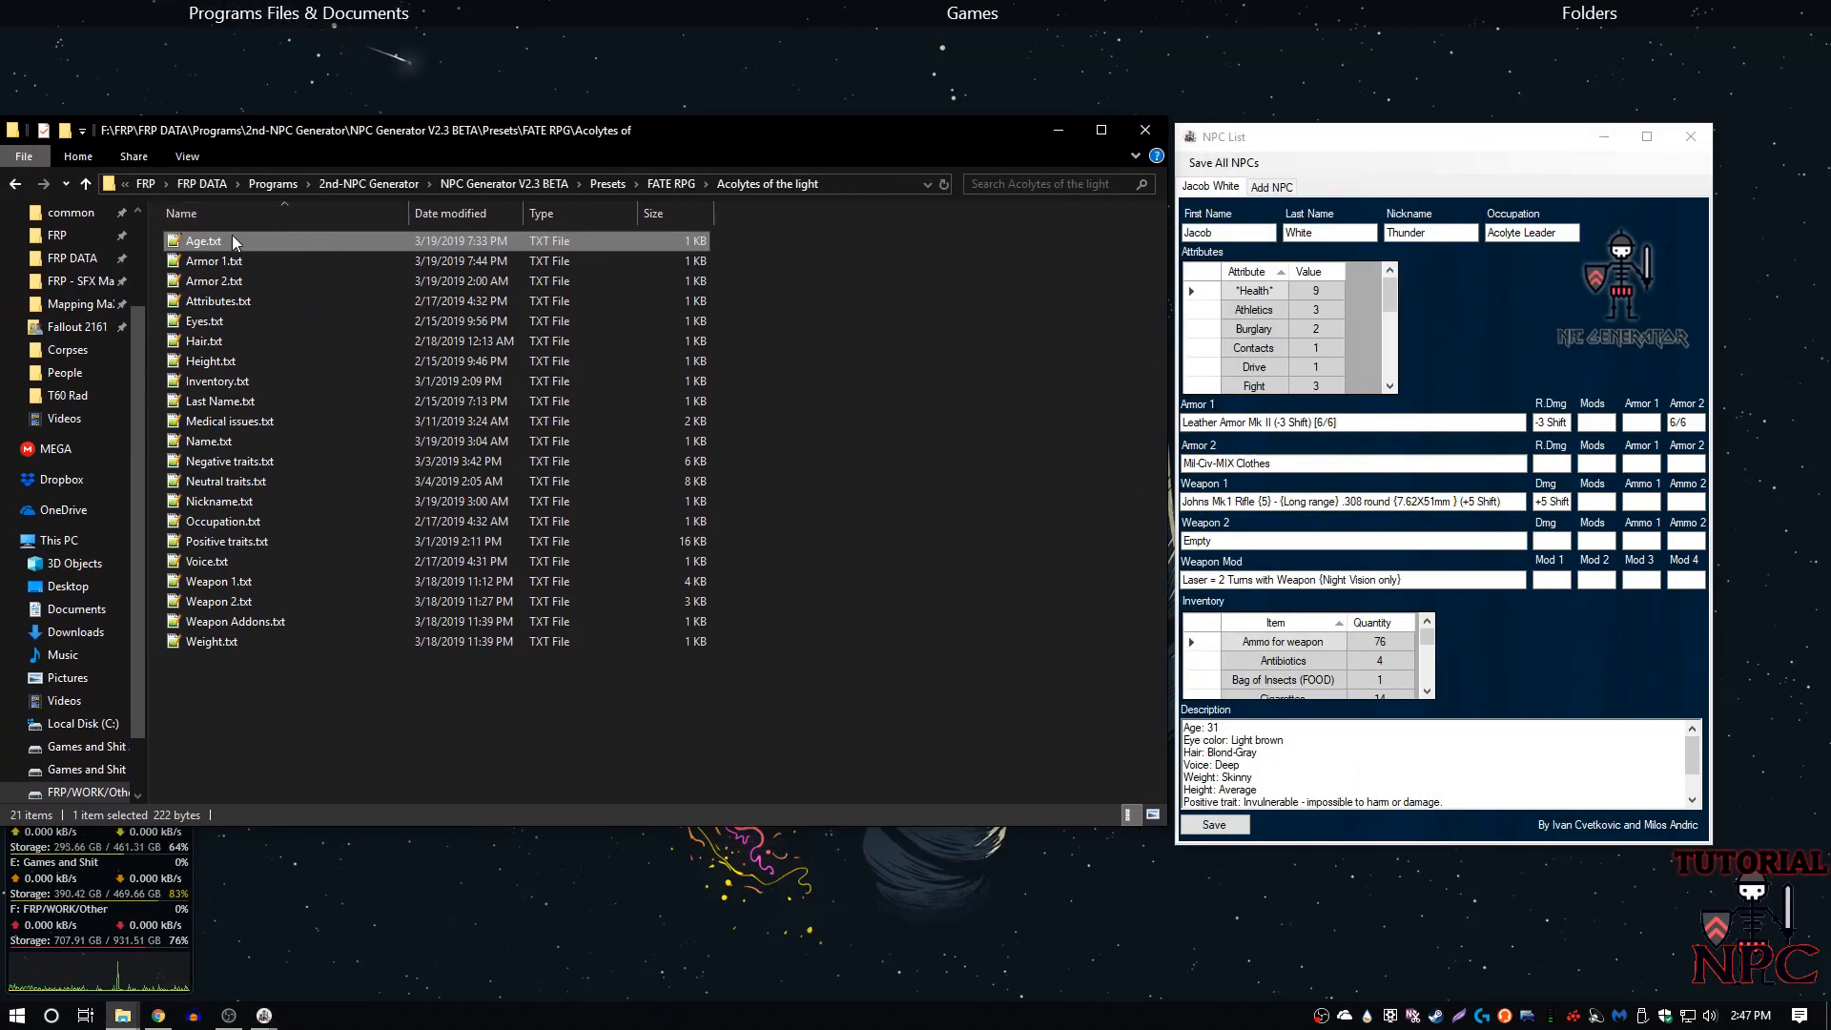
# - Compare the Age line in the generated NPC's description with the preset's text files and select Age.txt
pyautogui.click(1185, 730)
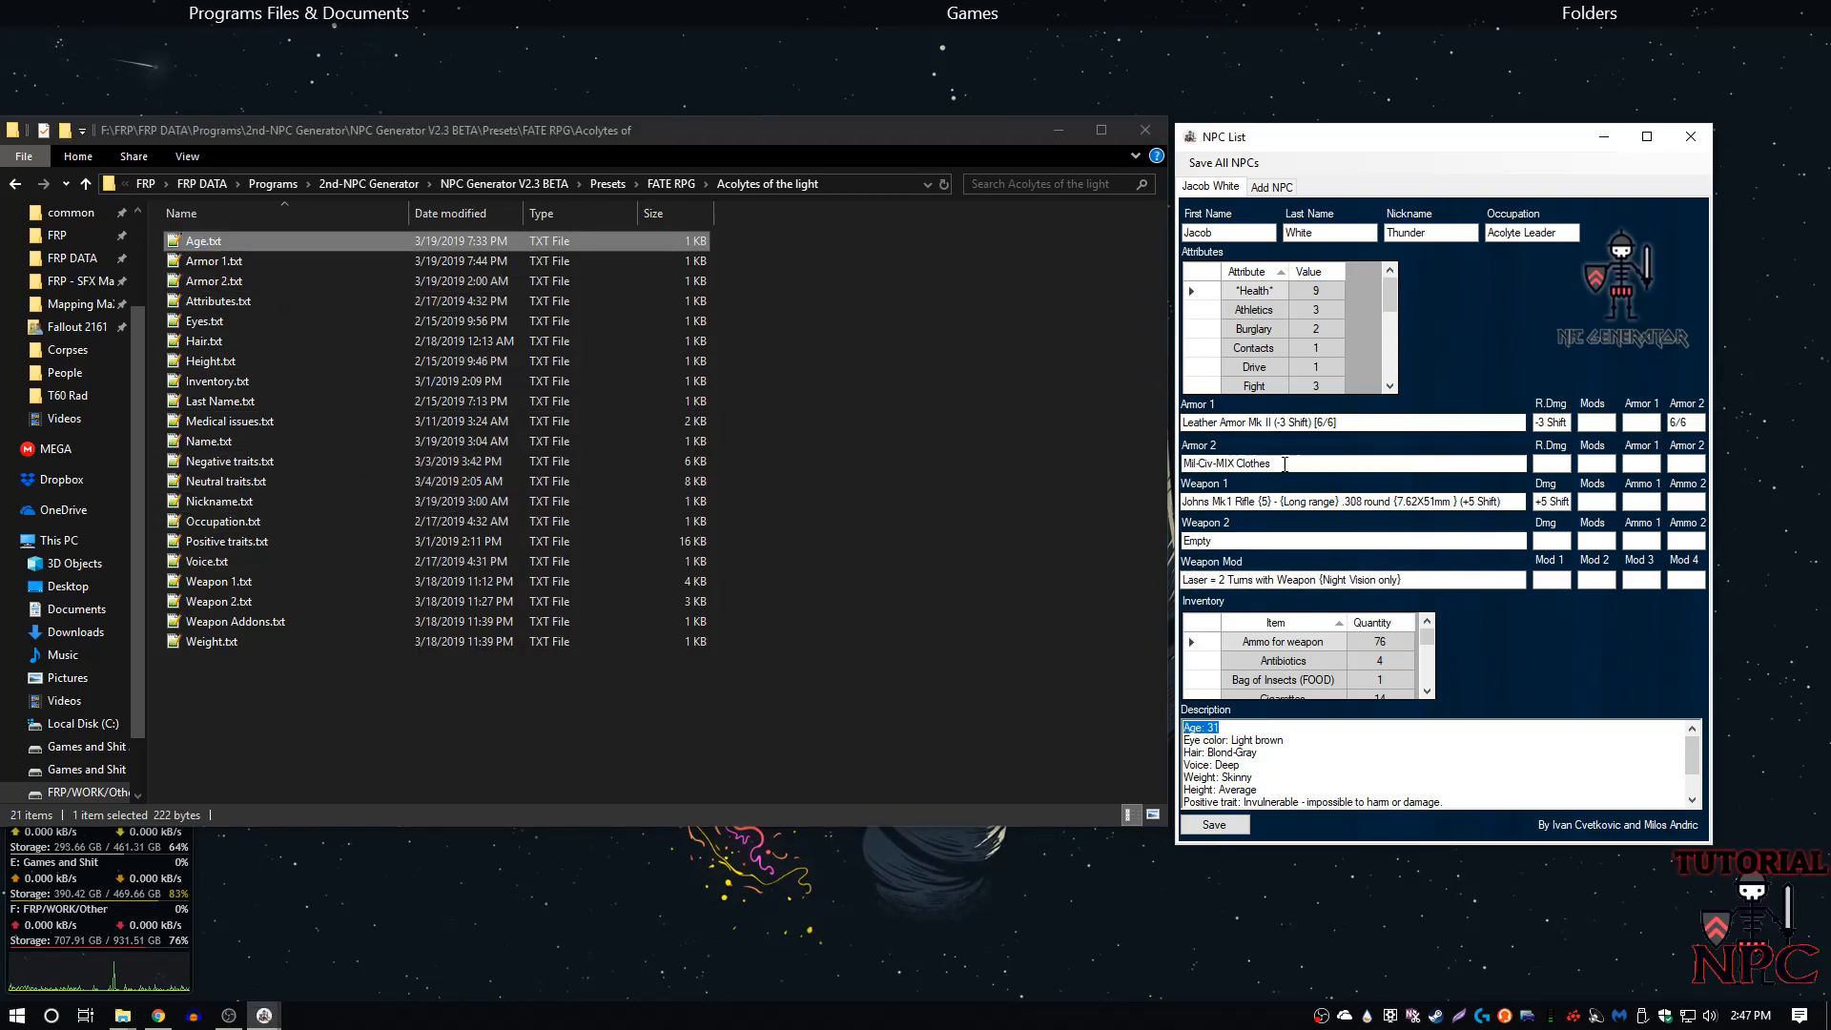
pyautogui.click(512, 324)
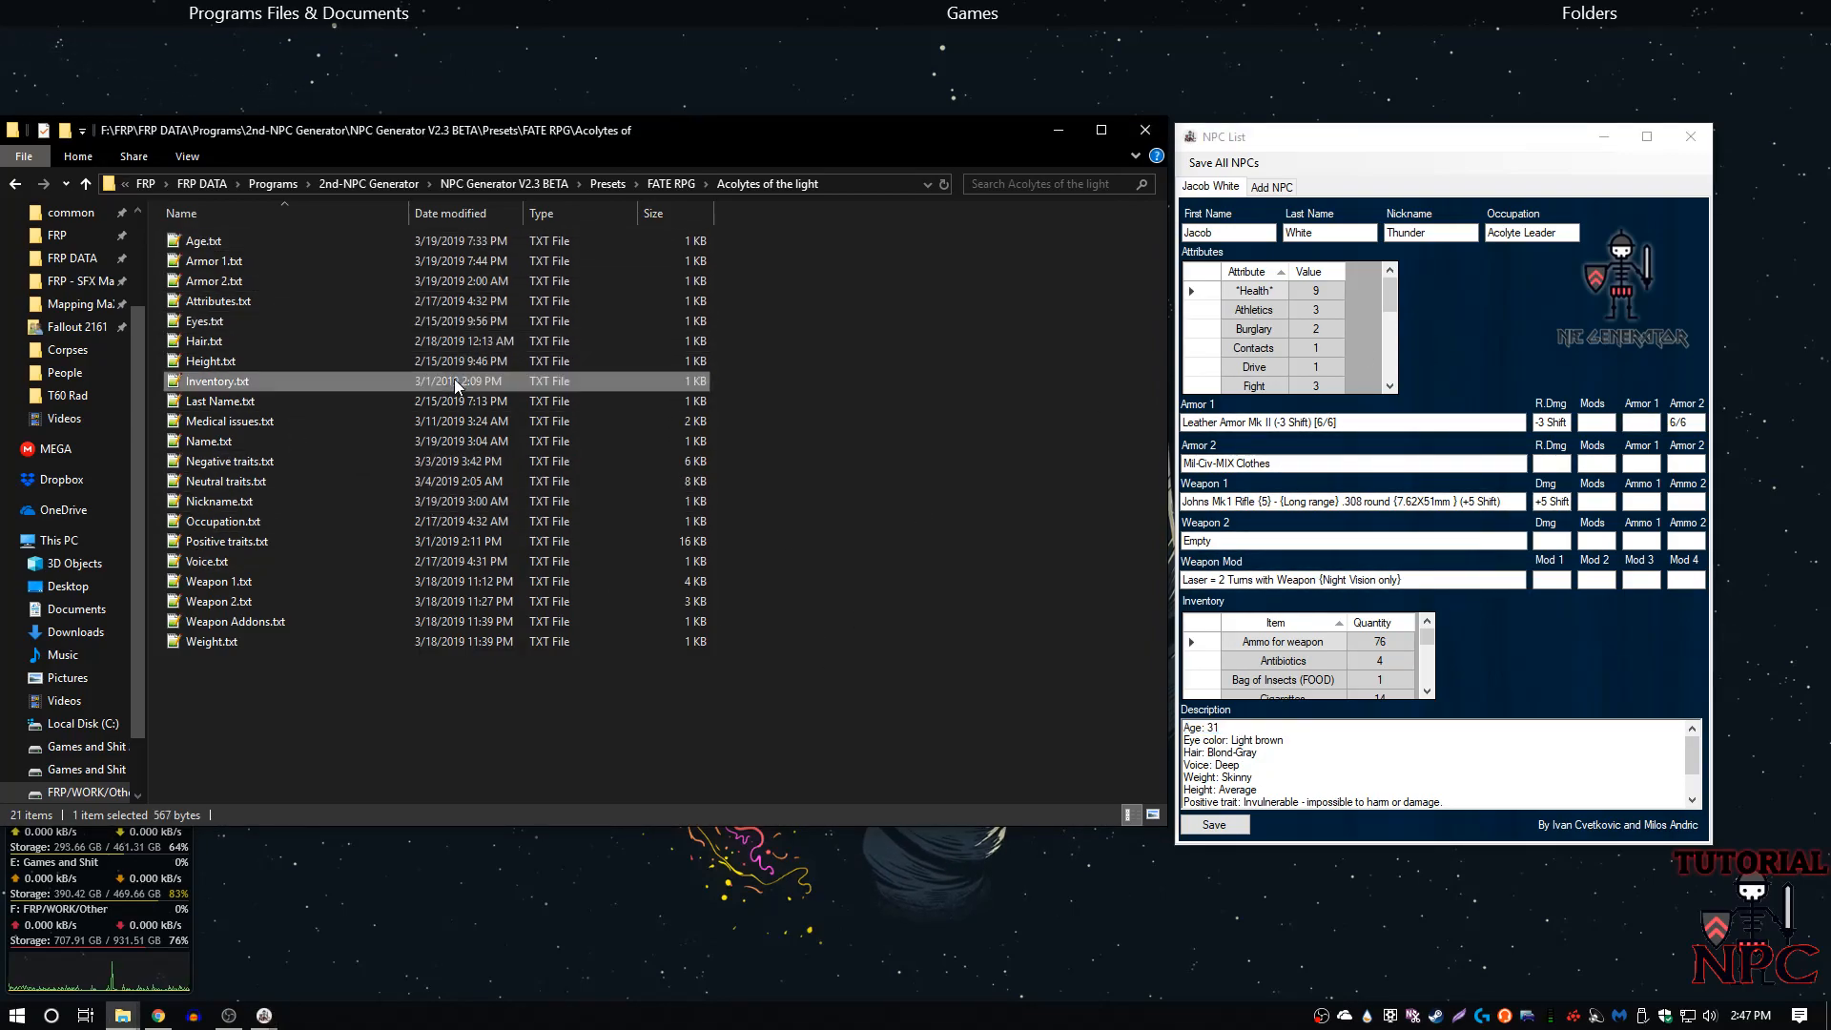
pyautogui.click(305, 478)
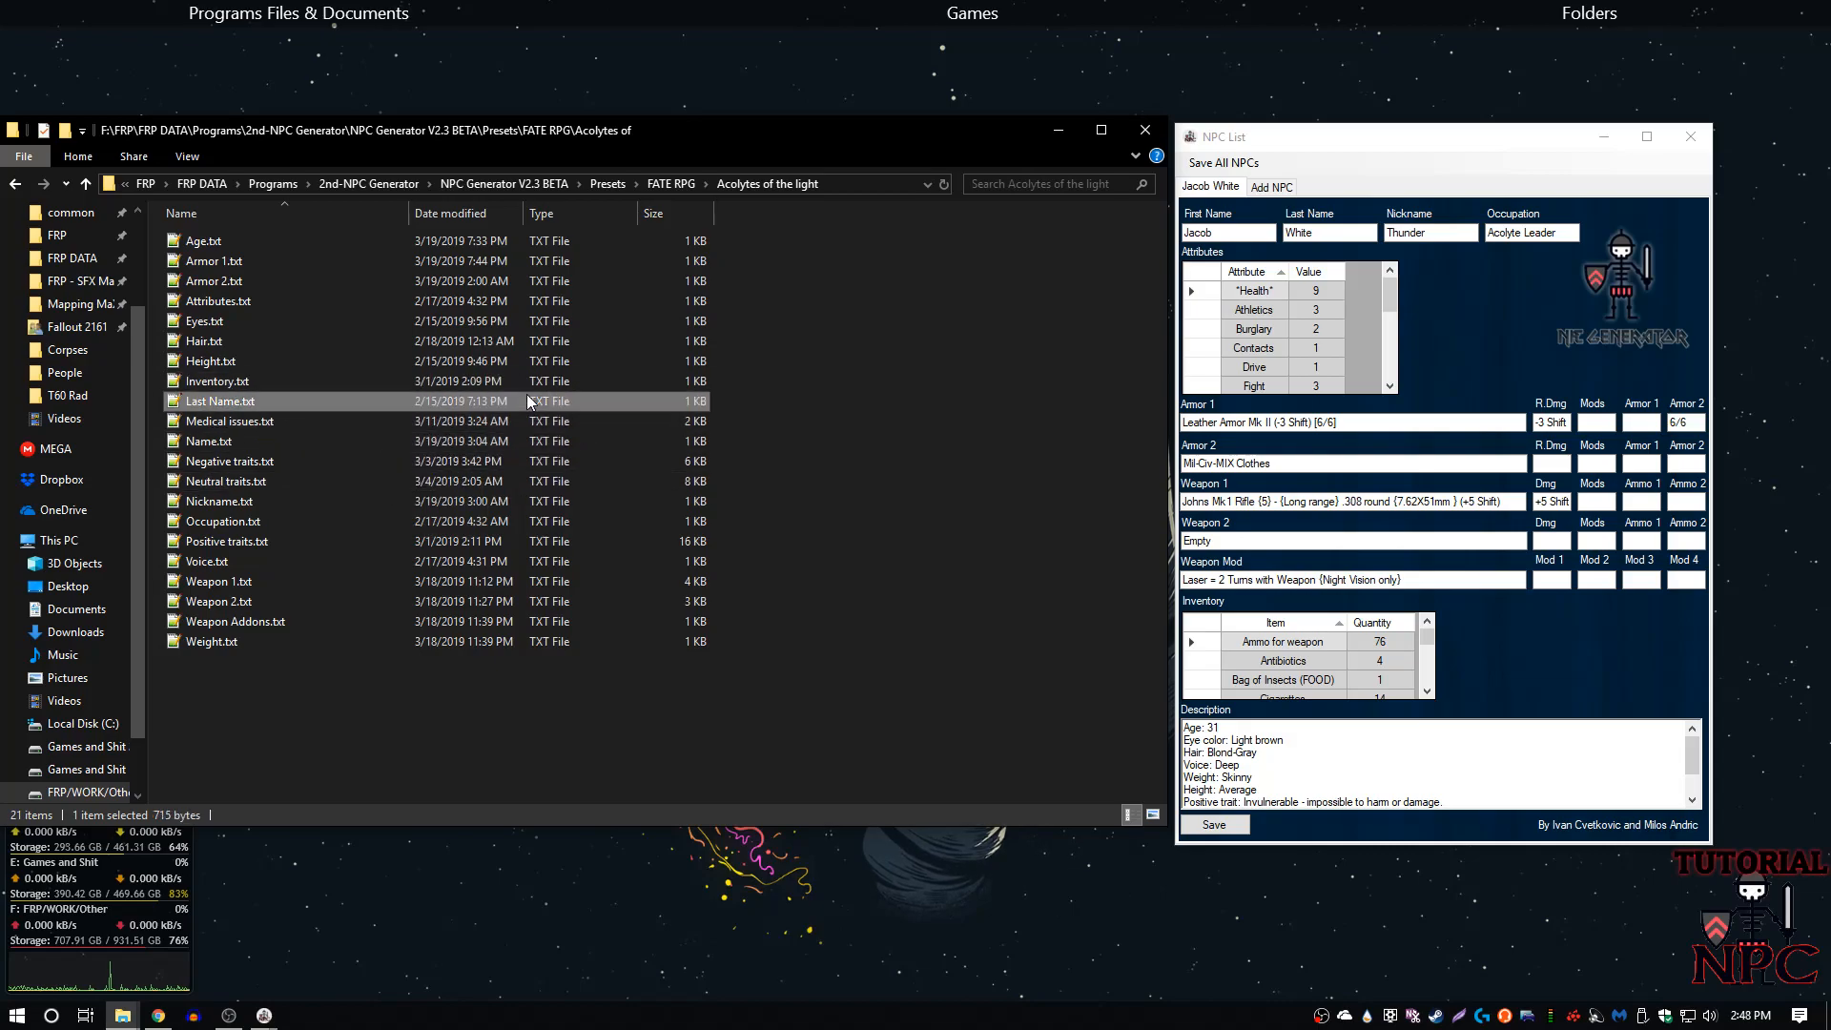
pyautogui.click(362, 555)
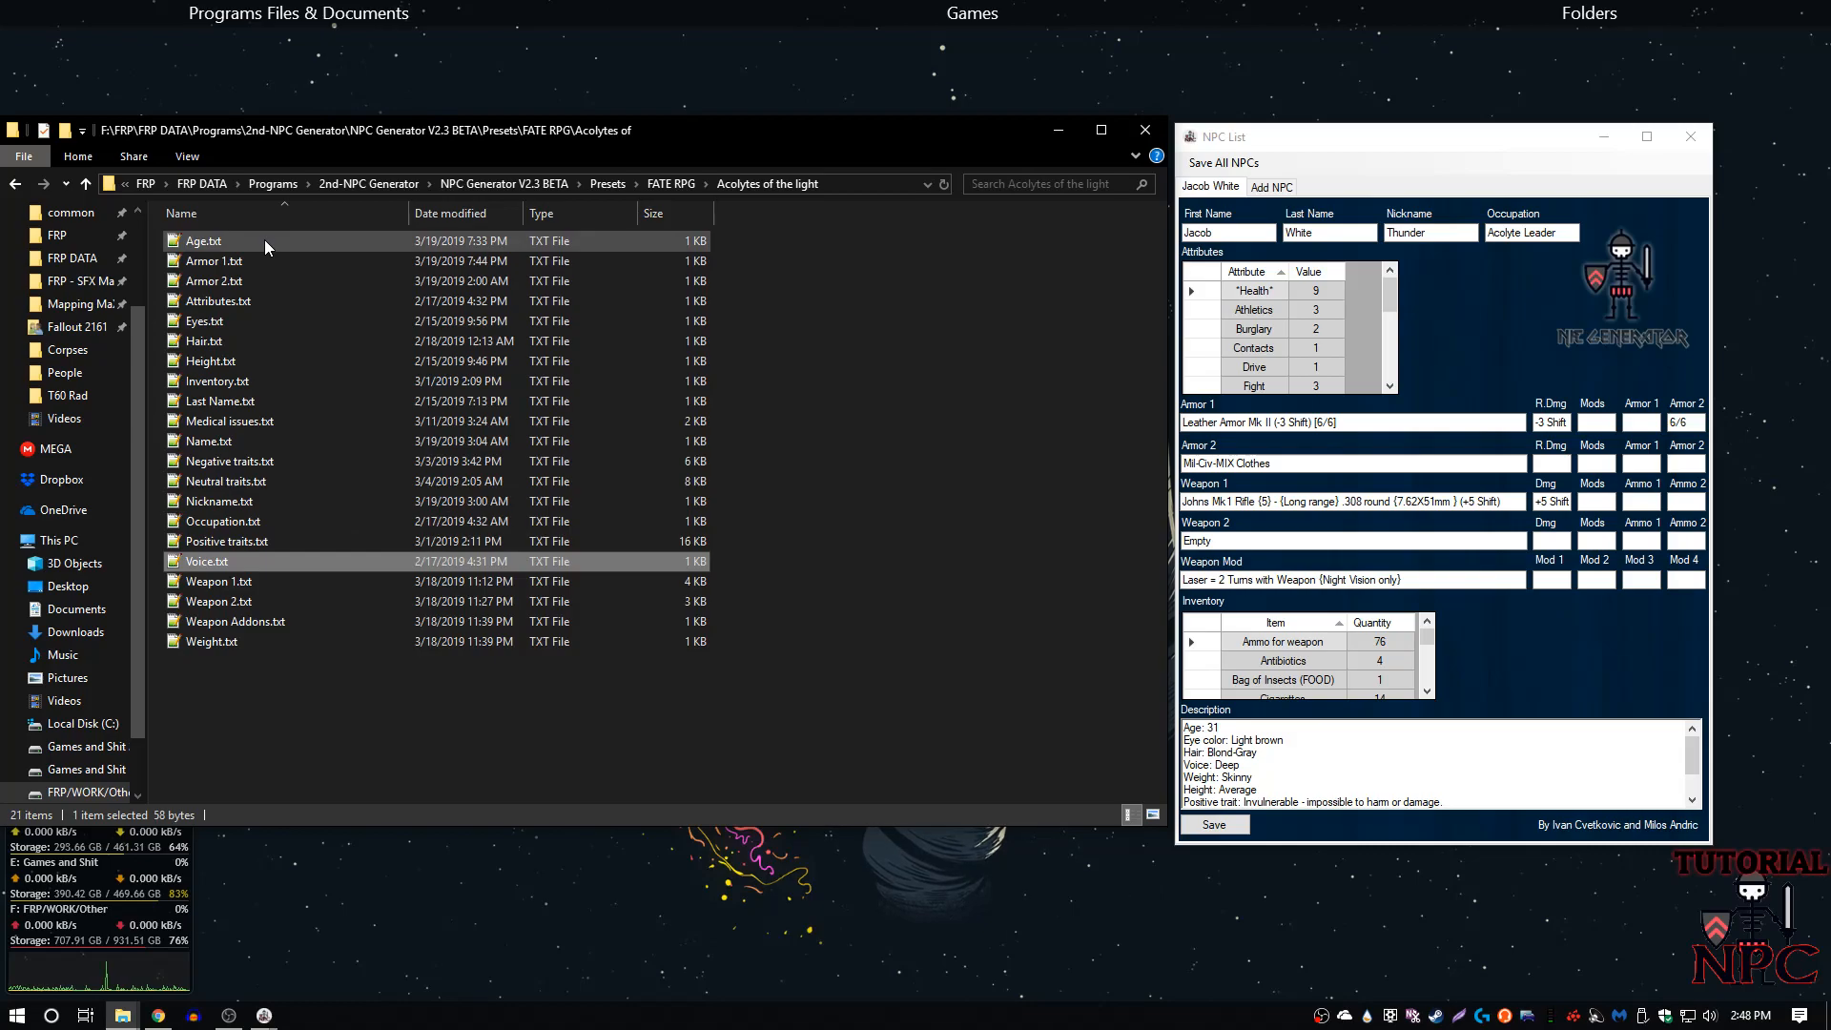
pyautogui.click(265, 241)
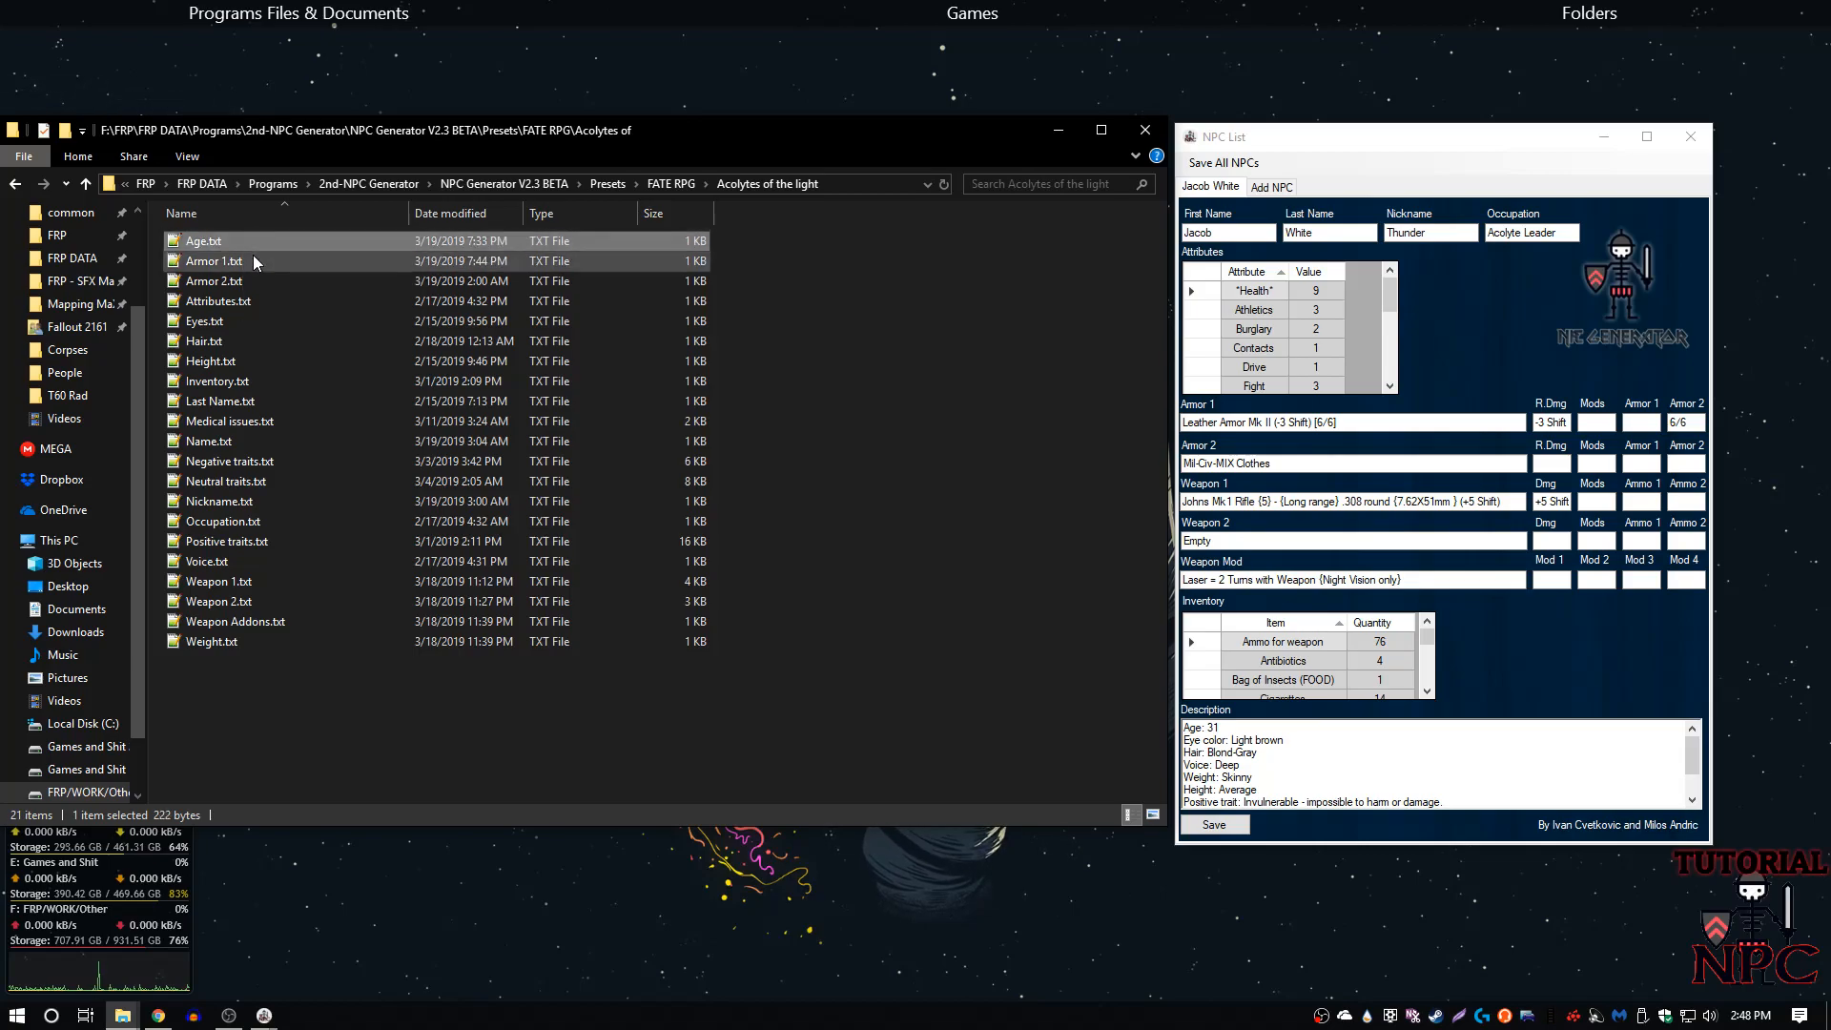
# - Open Age.txt in Notepad++, position the editor over the folder window and look through the full list of ages
pyautogui.doubleClick(249, 244)
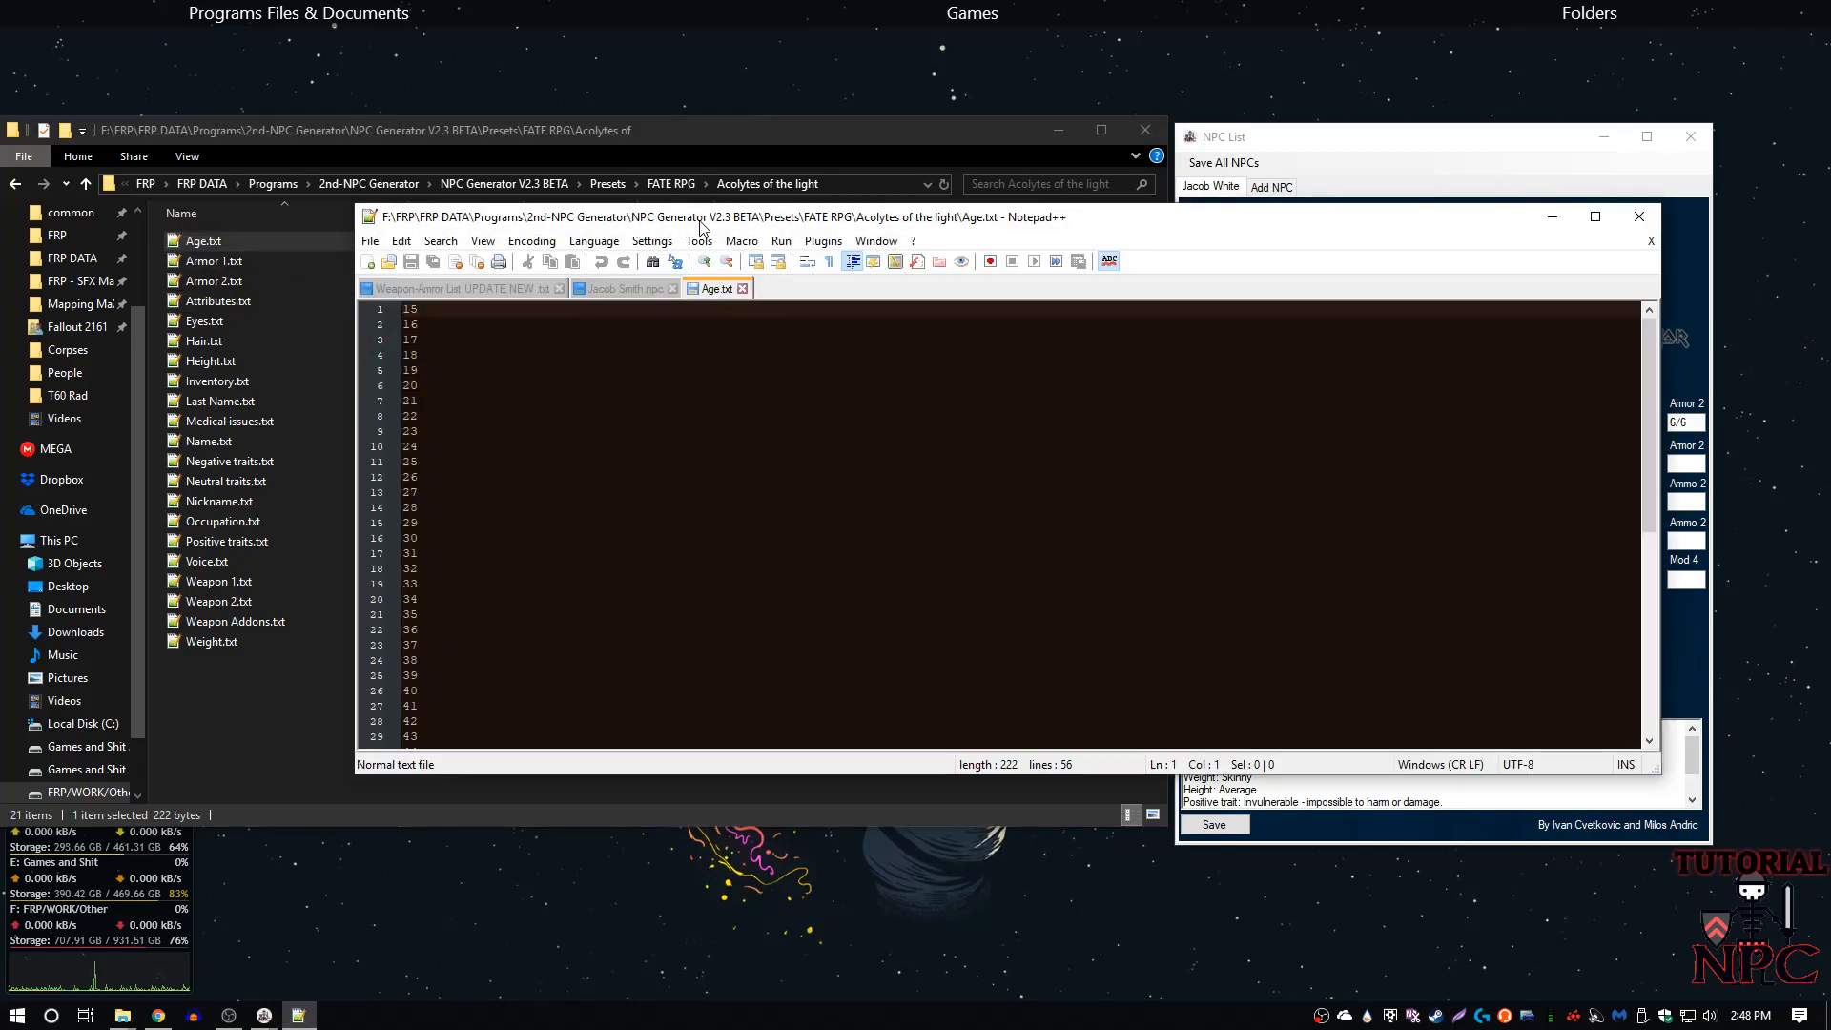
pyautogui.moveTo(708, 207); pyautogui.dragTo(534, 388)
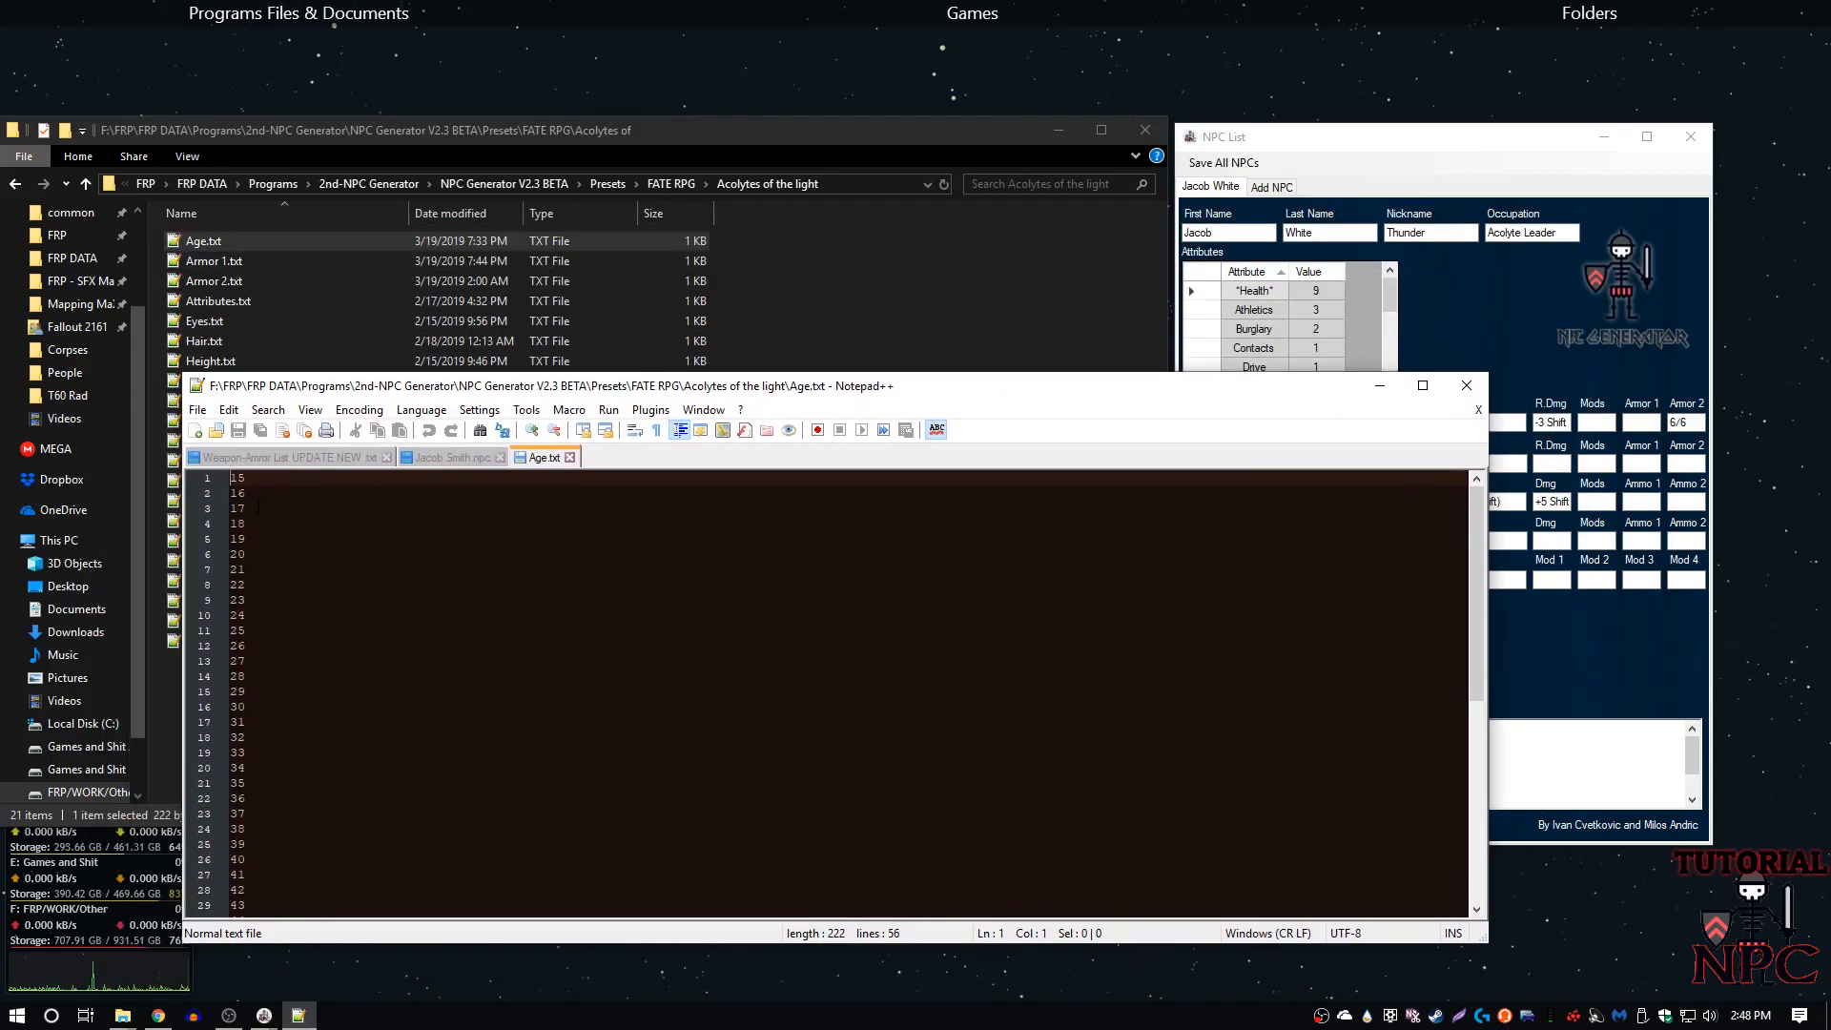
pyautogui.click(241, 494)
pyautogui.click(238, 508)
pyautogui.moveTo(230, 478); pyautogui.dragTo(289, 905)
pyautogui.scroll(-9, 262, 581)
pyautogui.click(298, 846)
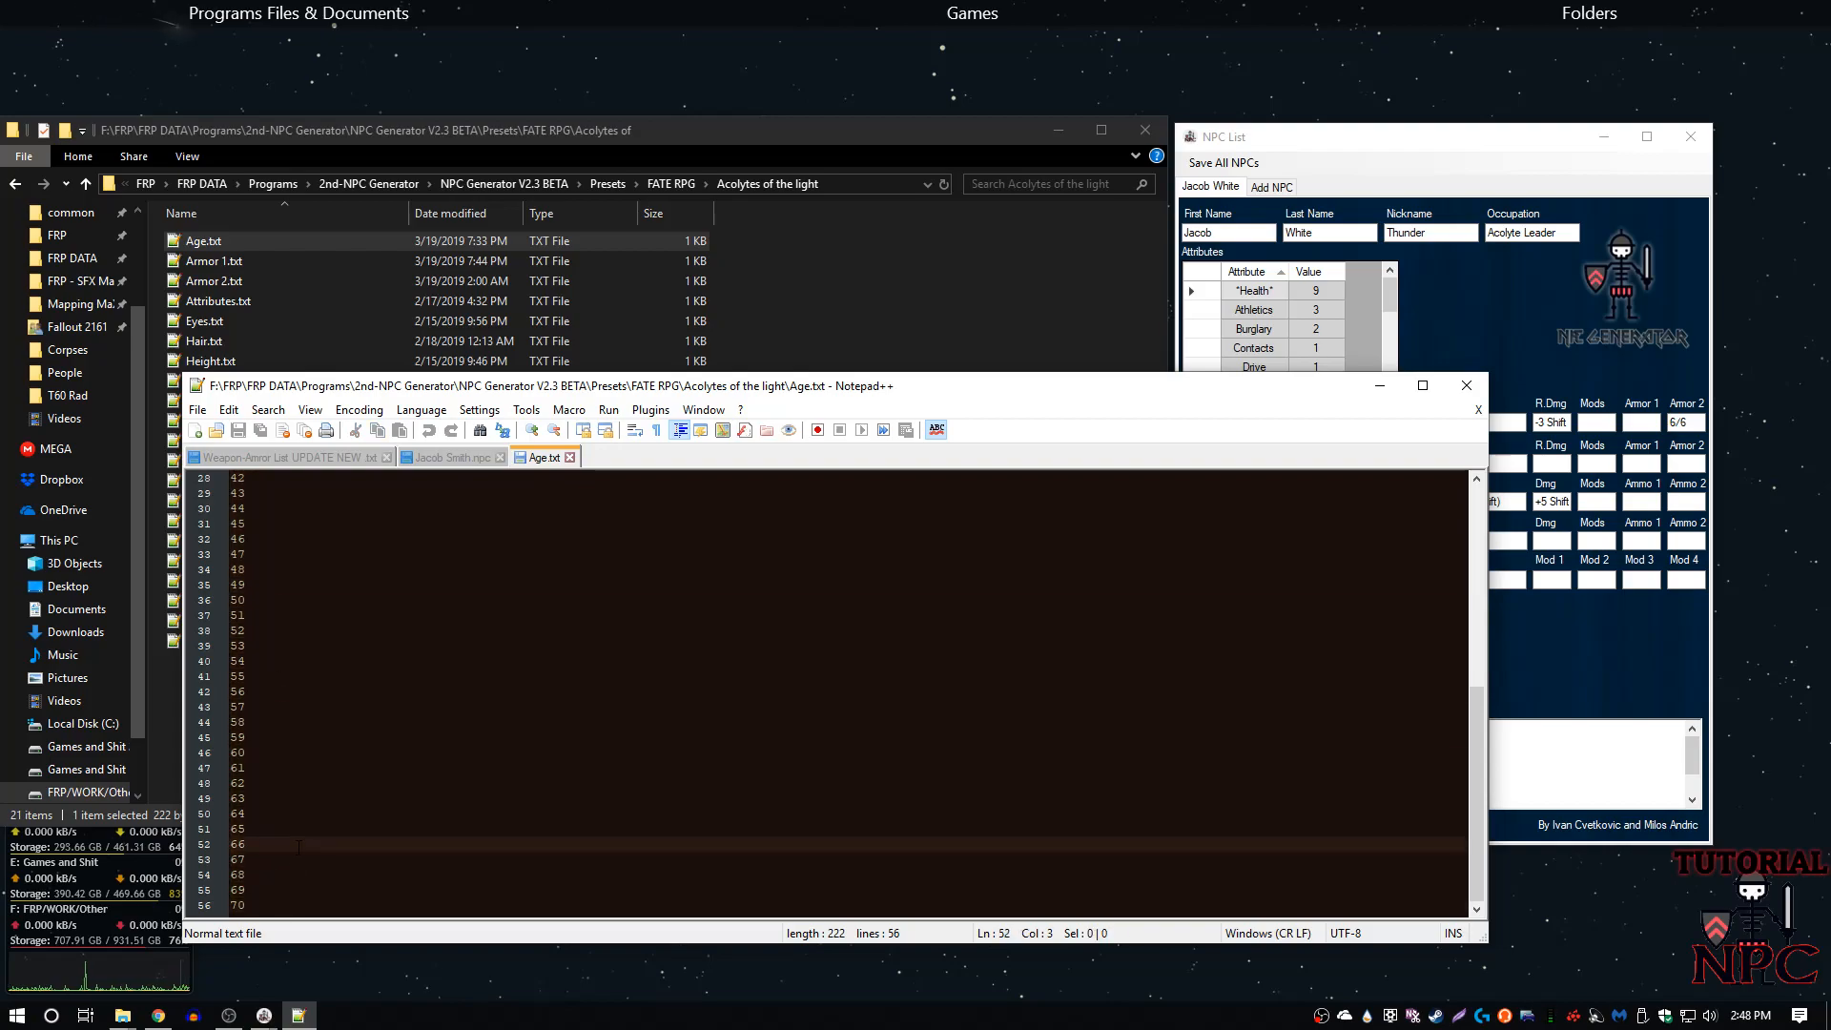
pyautogui.scroll(9, 283, 839)
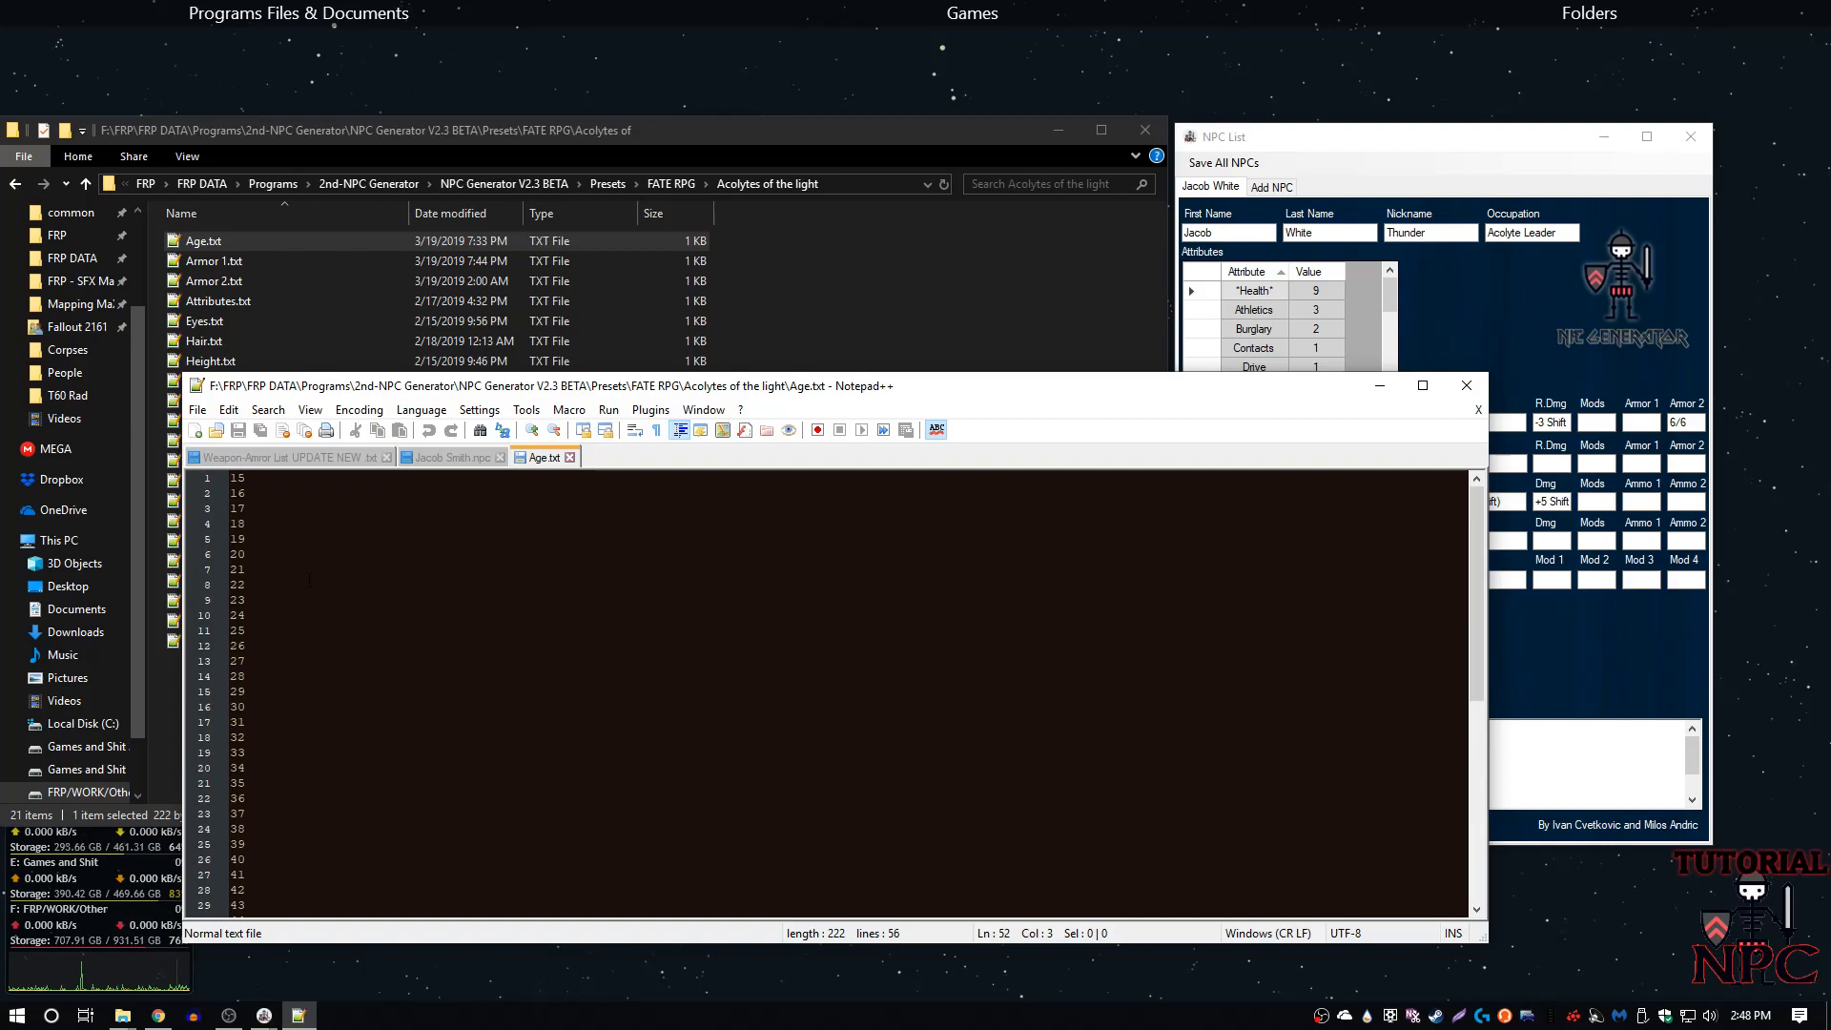
pyautogui.moveTo(232, 539); pyautogui.dragTo(275, 792)
pyautogui.scroll(-9, 276, 791)
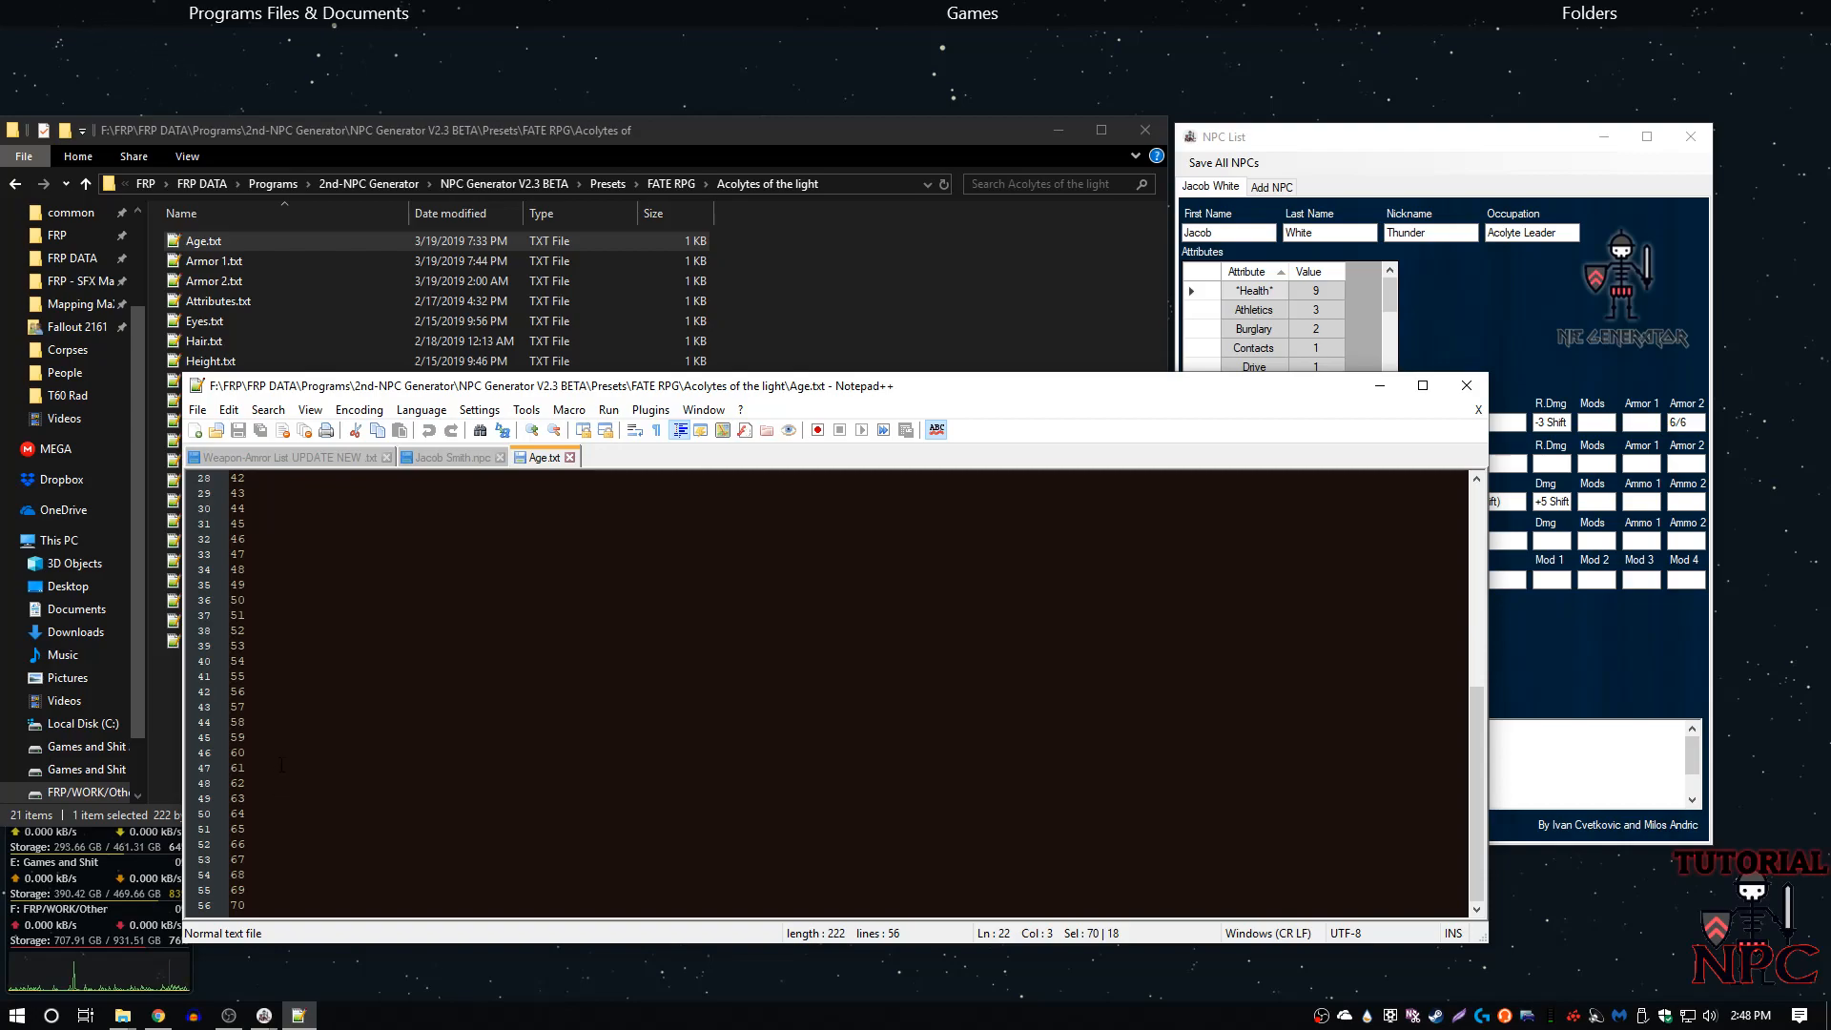
# - Bookmark the lines for ages 52 to 65 in Age.txt
pyautogui.click(220, 631)
pyautogui.click(220, 646)
pyautogui.click(221, 660)
pyautogui.click(219, 676)
pyautogui.click(216, 724)
pyautogui.click(219, 738)
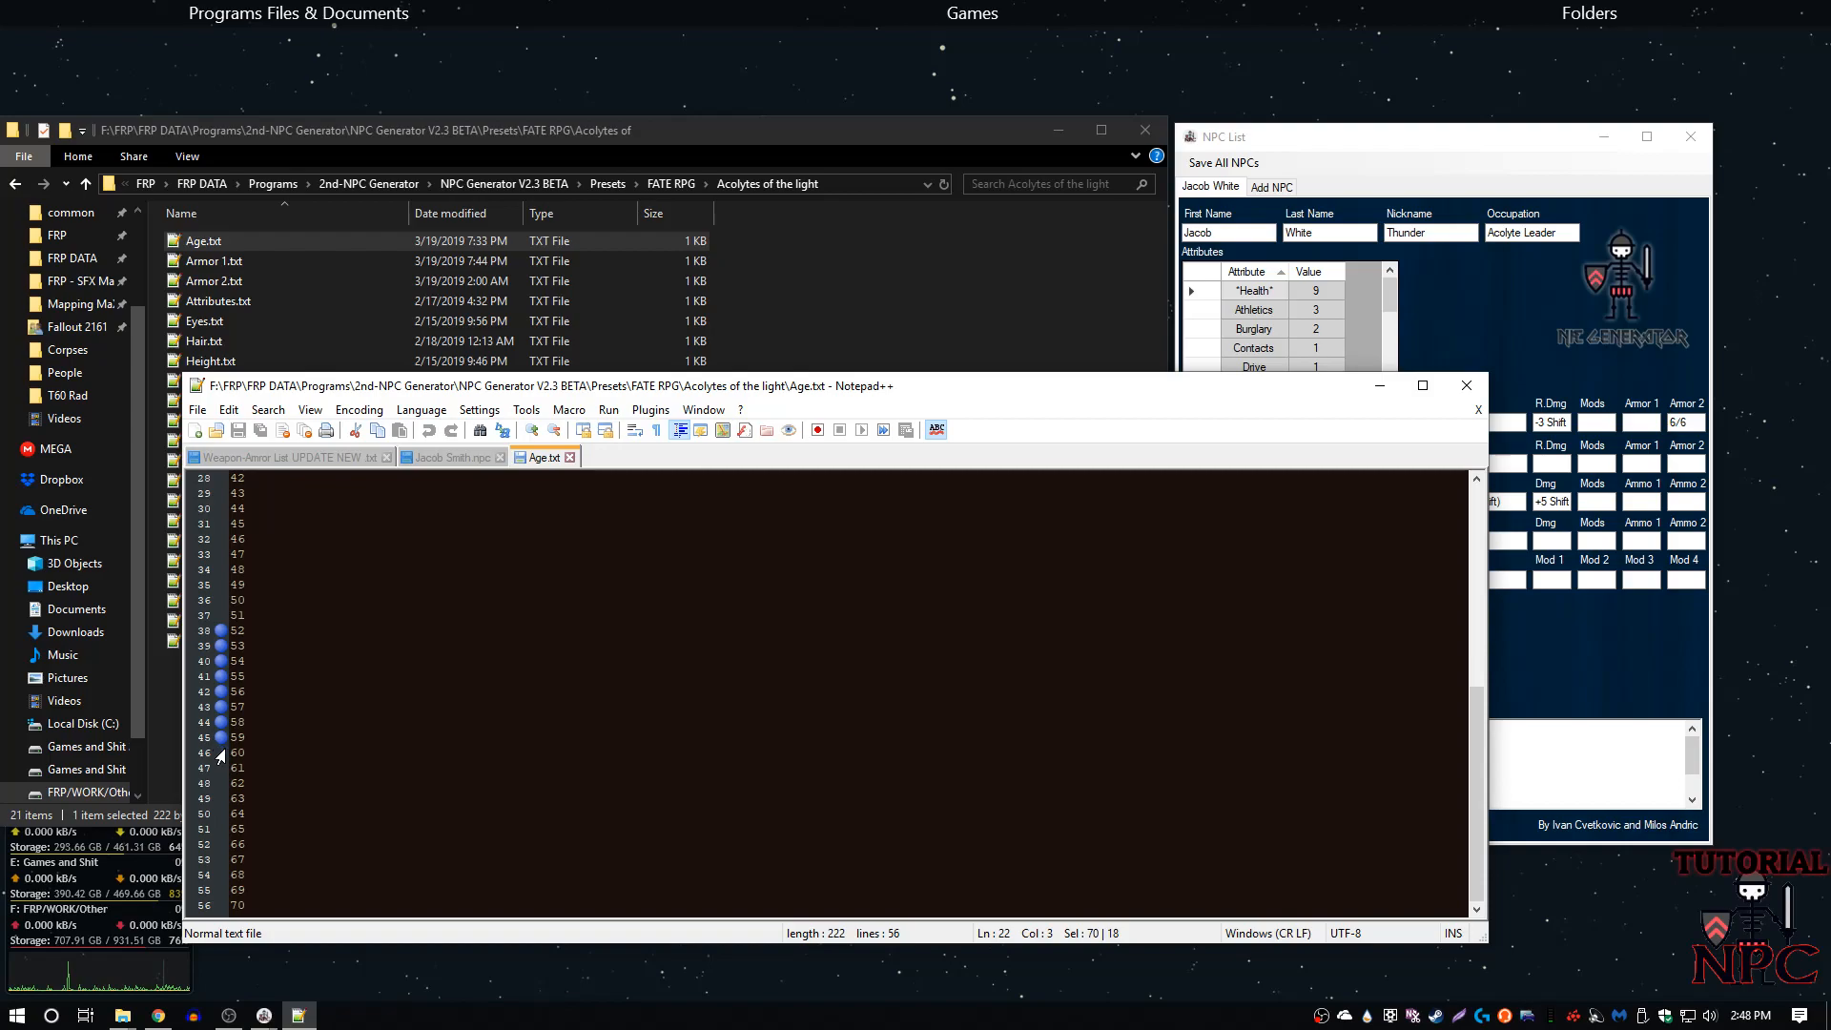
pyautogui.click(455, 722)
pyautogui.click(220, 768)
pyautogui.click(221, 783)
pyautogui.click(220, 798)
pyautogui.click(220, 813)
pyautogui.click(221, 829)
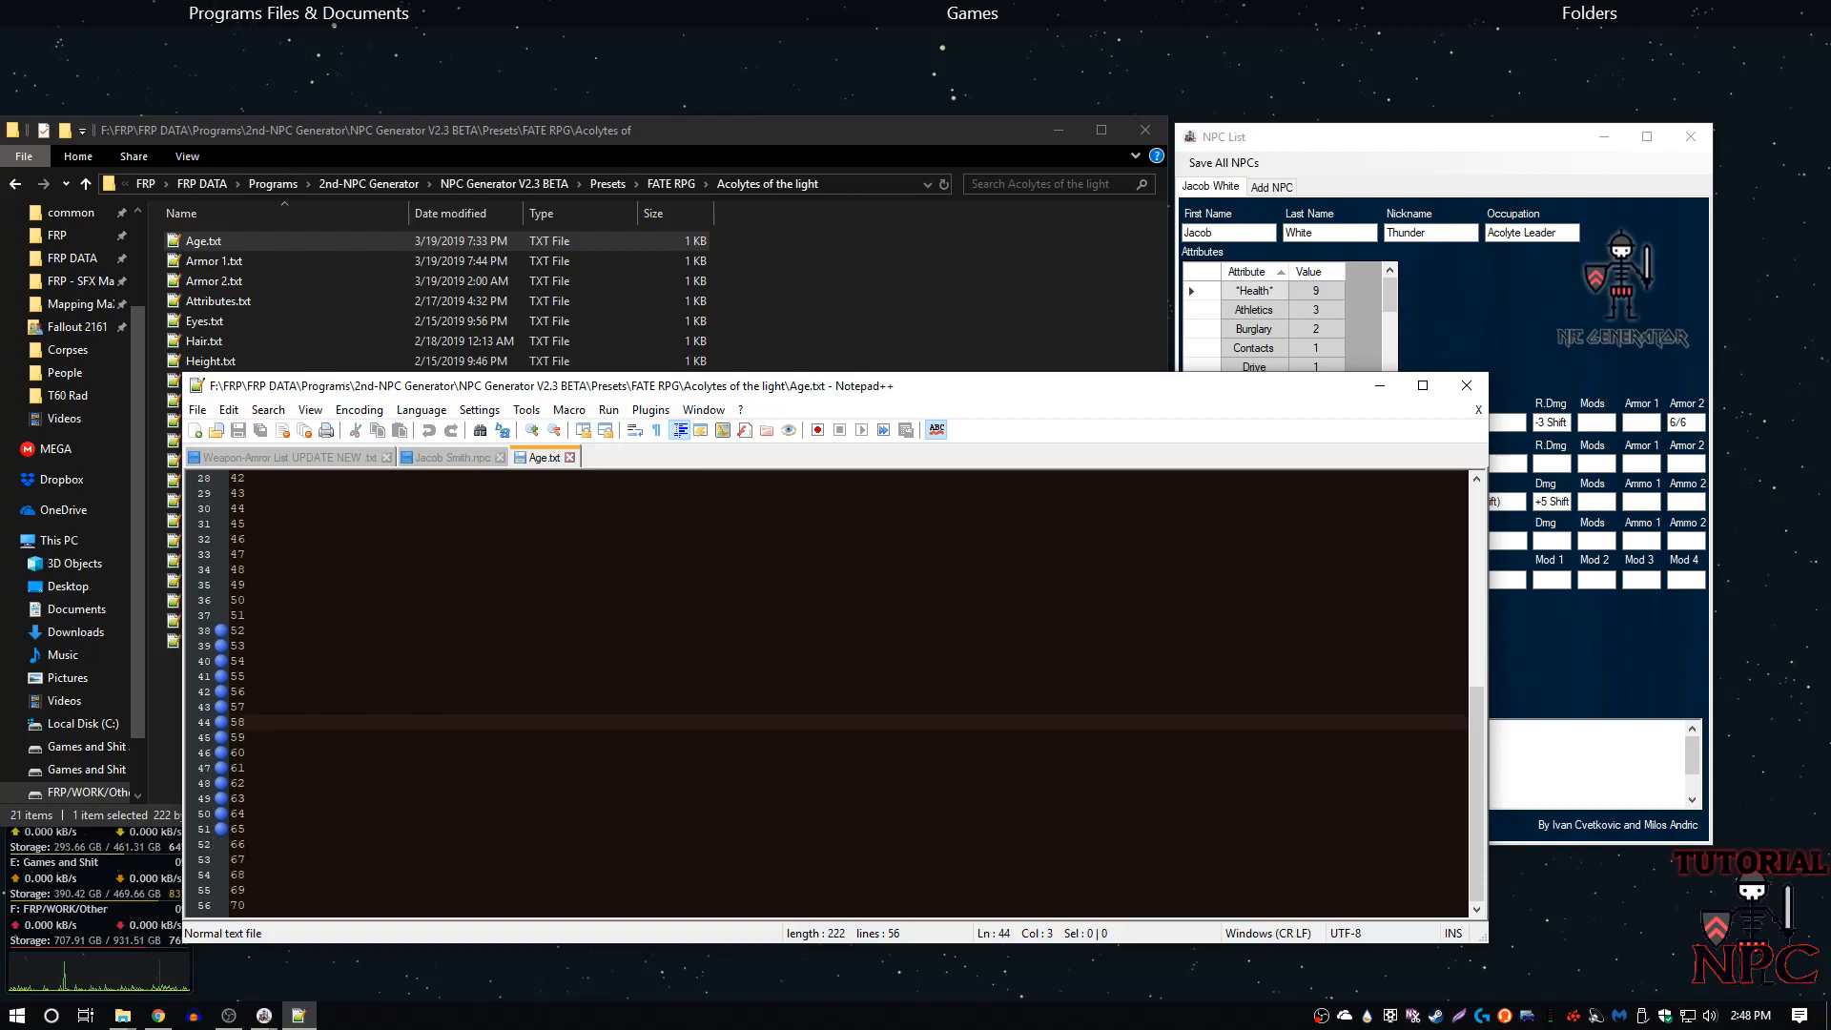
# - Check the first and last ages listed in Age.txt and return to the start of the list
pyautogui.scroll(9, 258, 845)
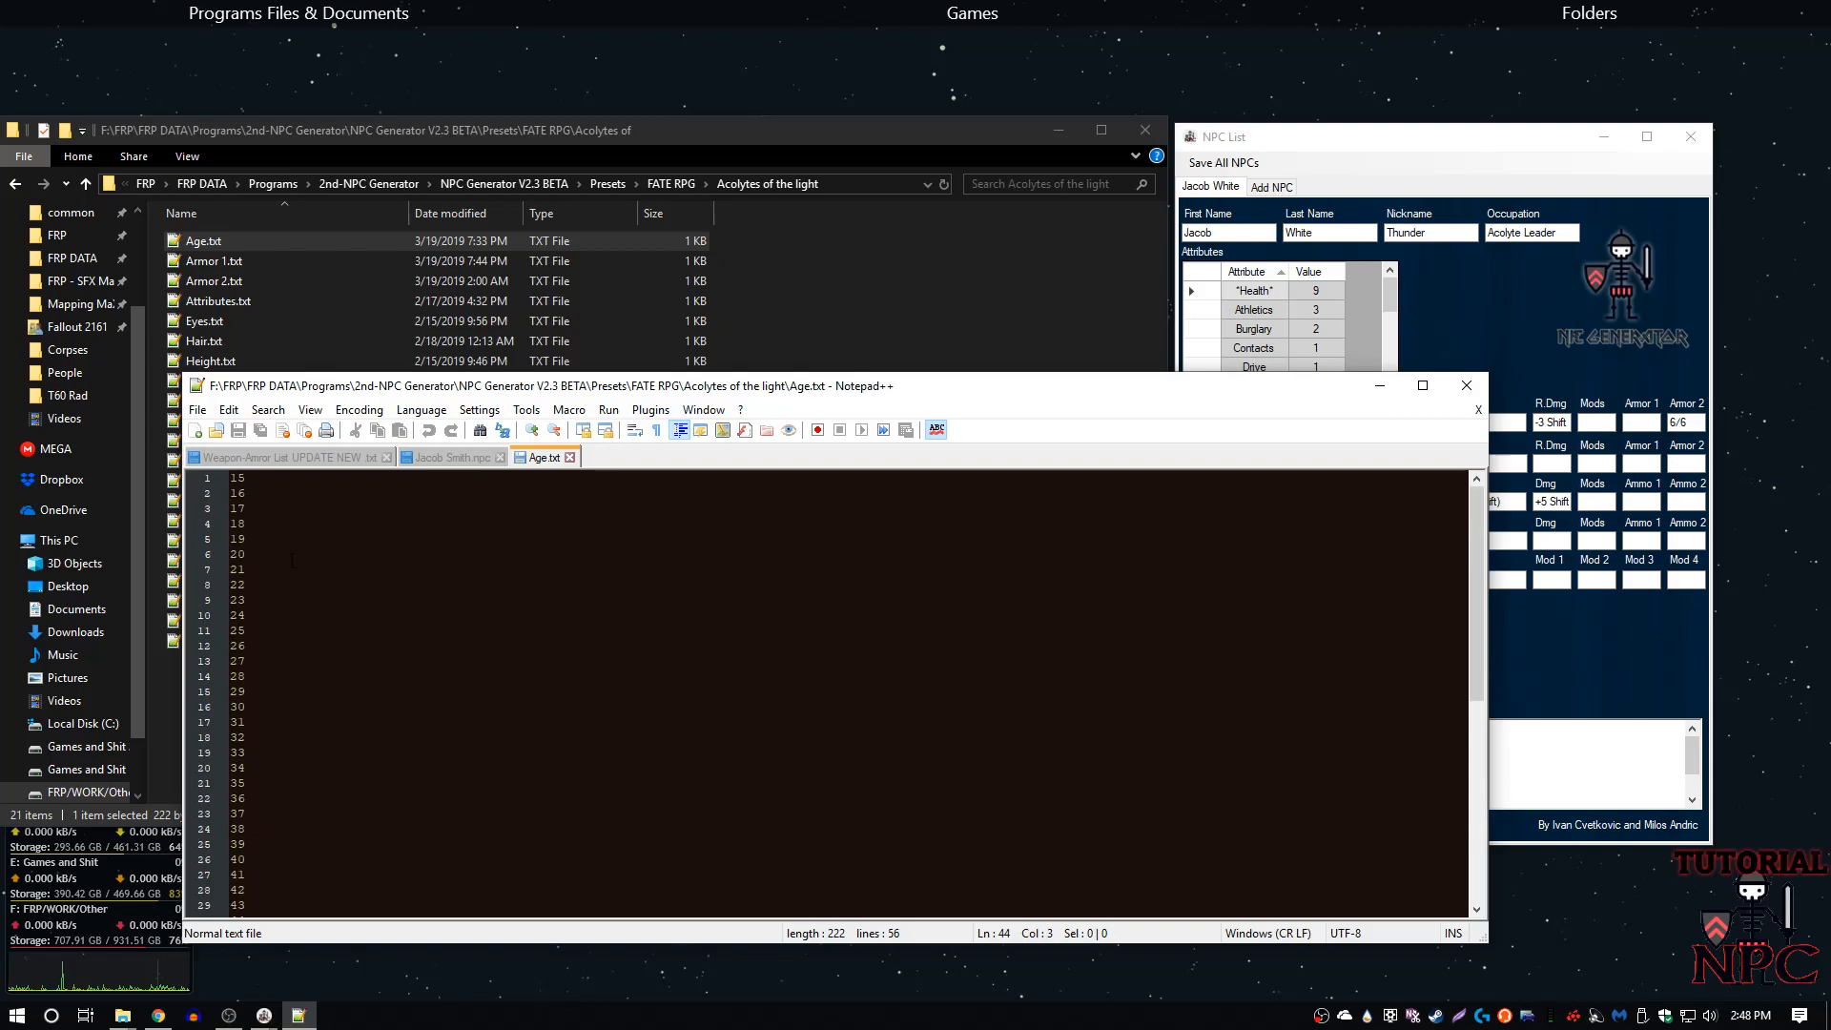
pyautogui.click(256, 478)
pyautogui.scroll(-9, 256, 667)
pyautogui.click(256, 904)
pyautogui.click(276, 873)
pyautogui.scroll(9, 275, 865)
# - Bookmark the lines for ages 17 to 36 in Age.txt
pyautogui.click(218, 524)
pyautogui.click(217, 600)
pyautogui.click(217, 615)
pyautogui.click(217, 631)
pyautogui.click(218, 645)
pyautogui.click(218, 661)
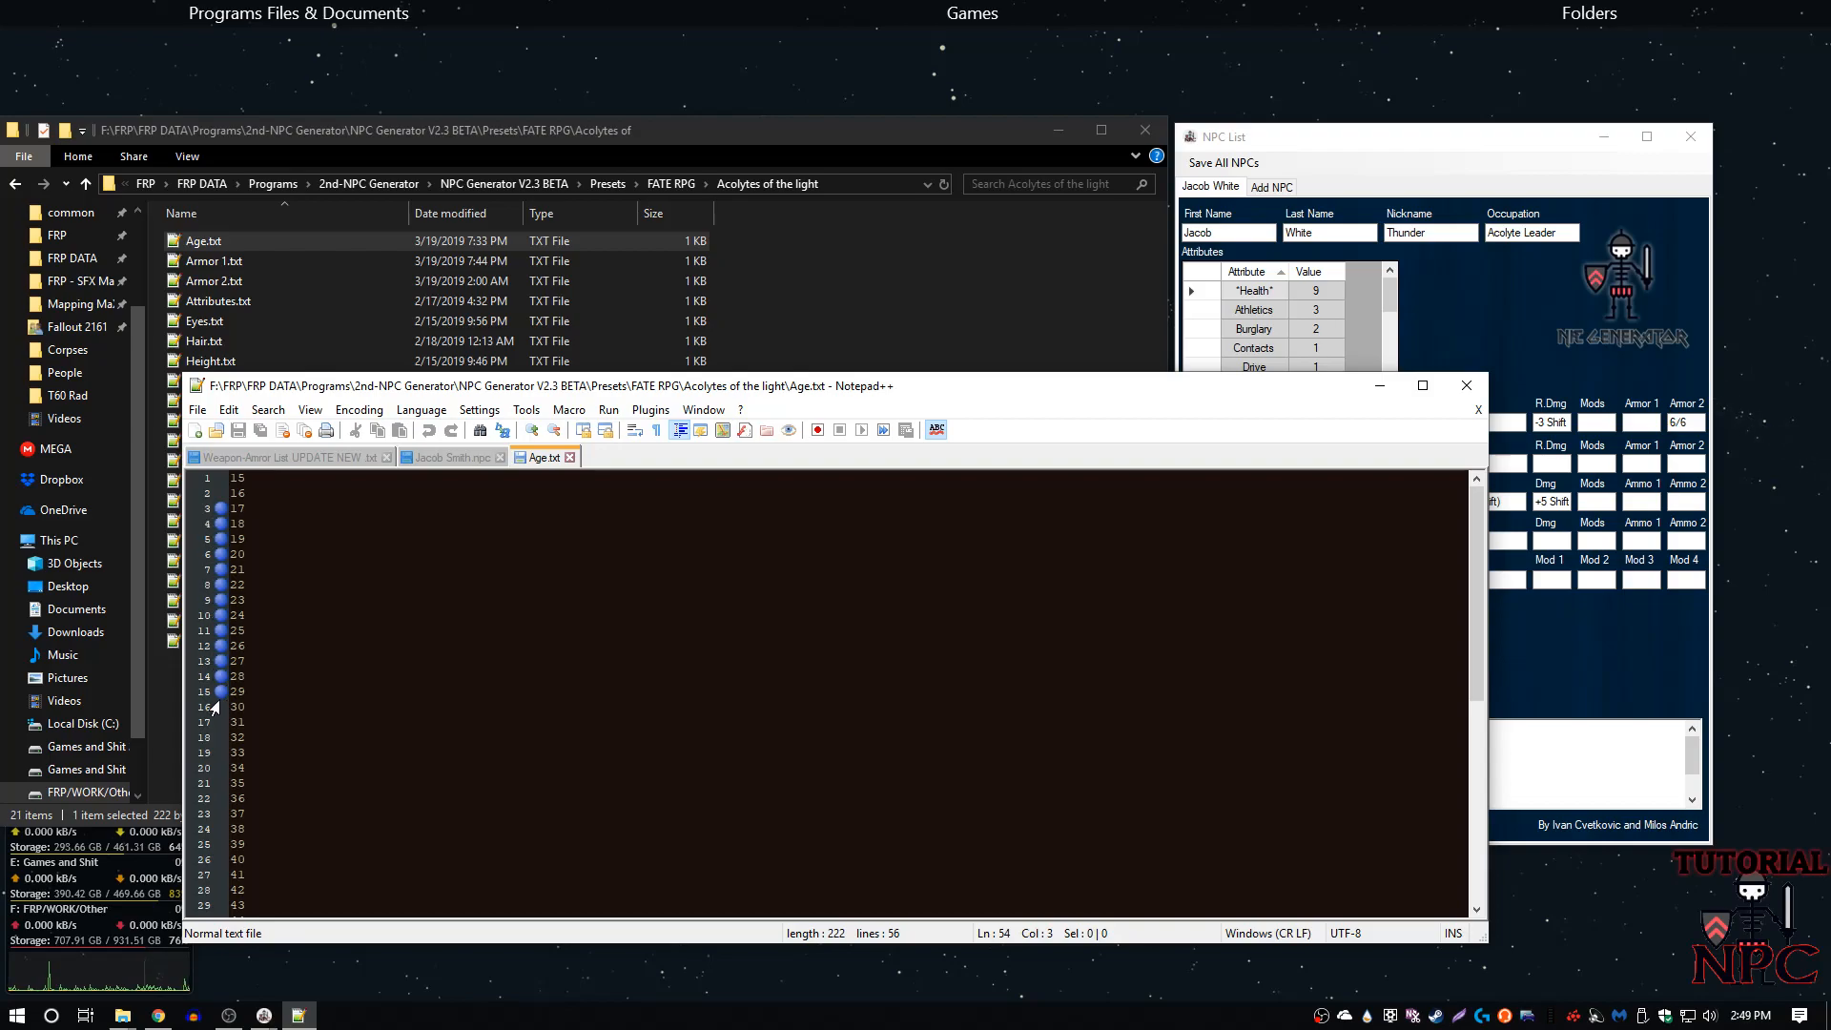
pyautogui.click(218, 704)
pyautogui.click(218, 737)
pyautogui.click(217, 752)
pyautogui.click(217, 768)
pyautogui.click(217, 783)
# - Remove the bookmarks from the lines for ages 17 to 36
pyautogui.click(217, 692)
pyautogui.click(217, 661)
pyautogui.click(217, 646)
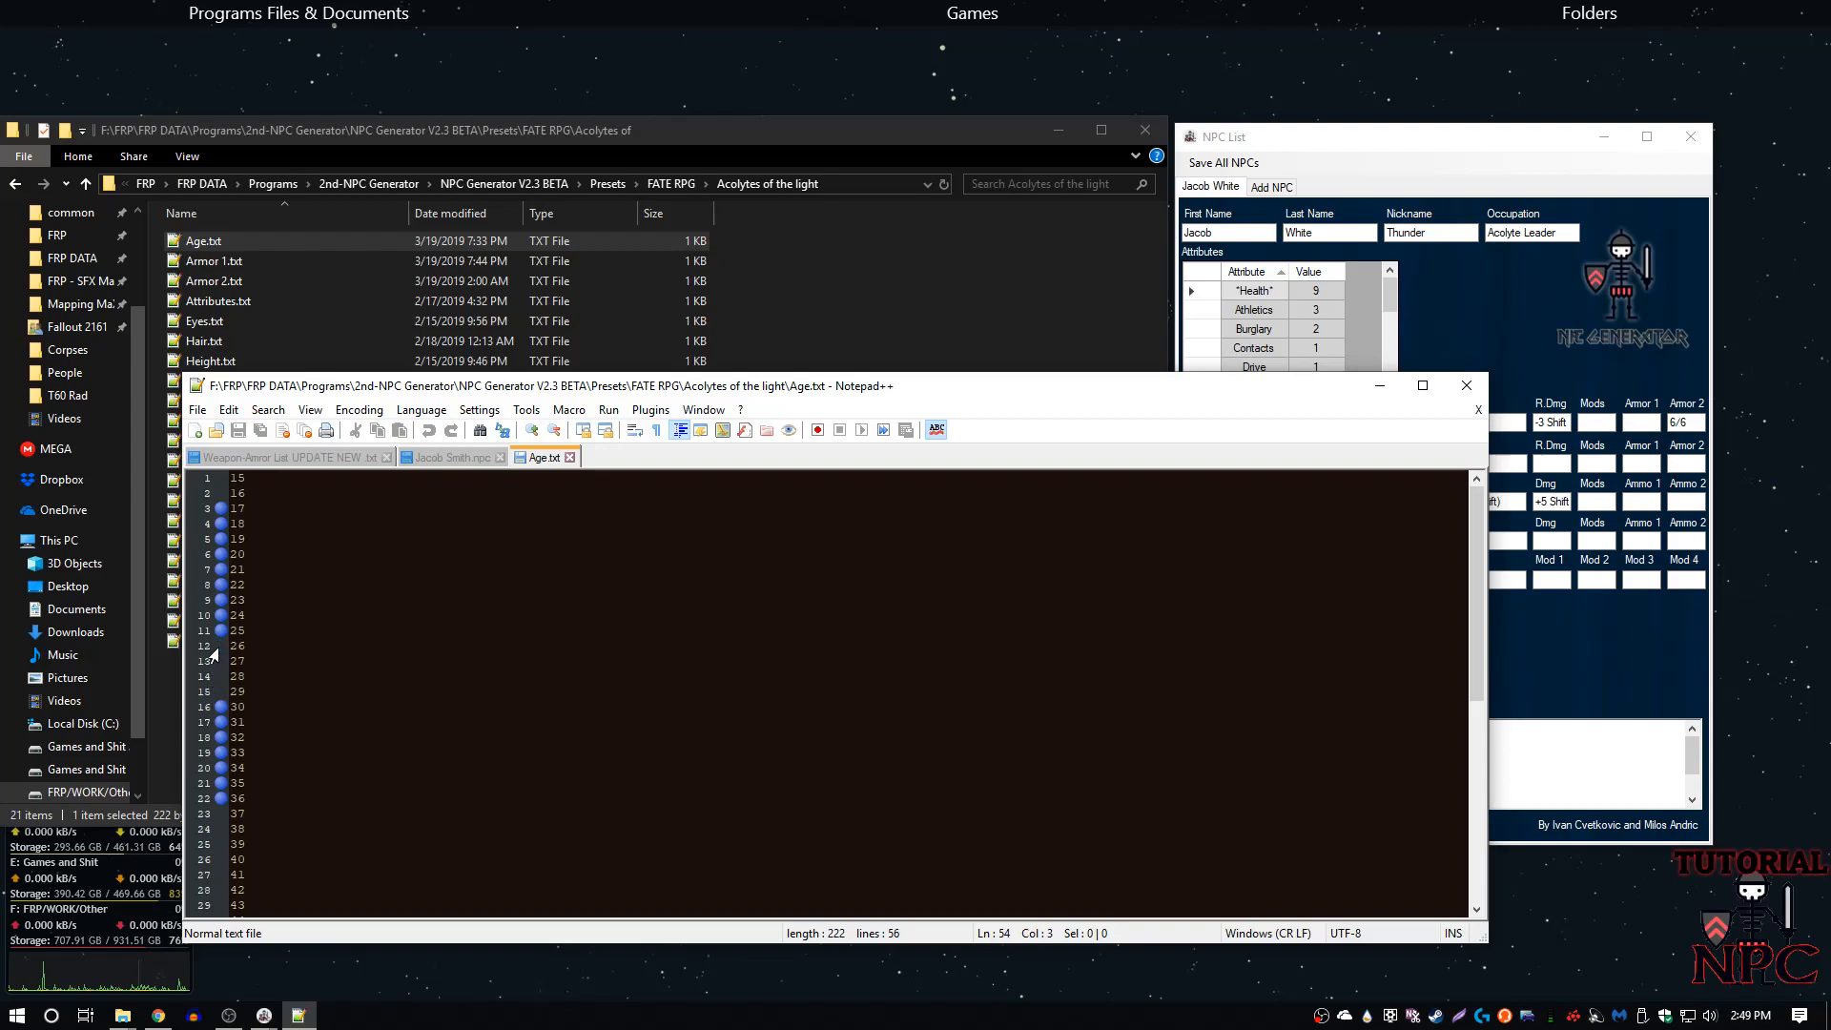
pyautogui.click(218, 615)
pyautogui.click(217, 599)
pyautogui.click(217, 584)
pyautogui.click(217, 570)
pyautogui.click(217, 554)
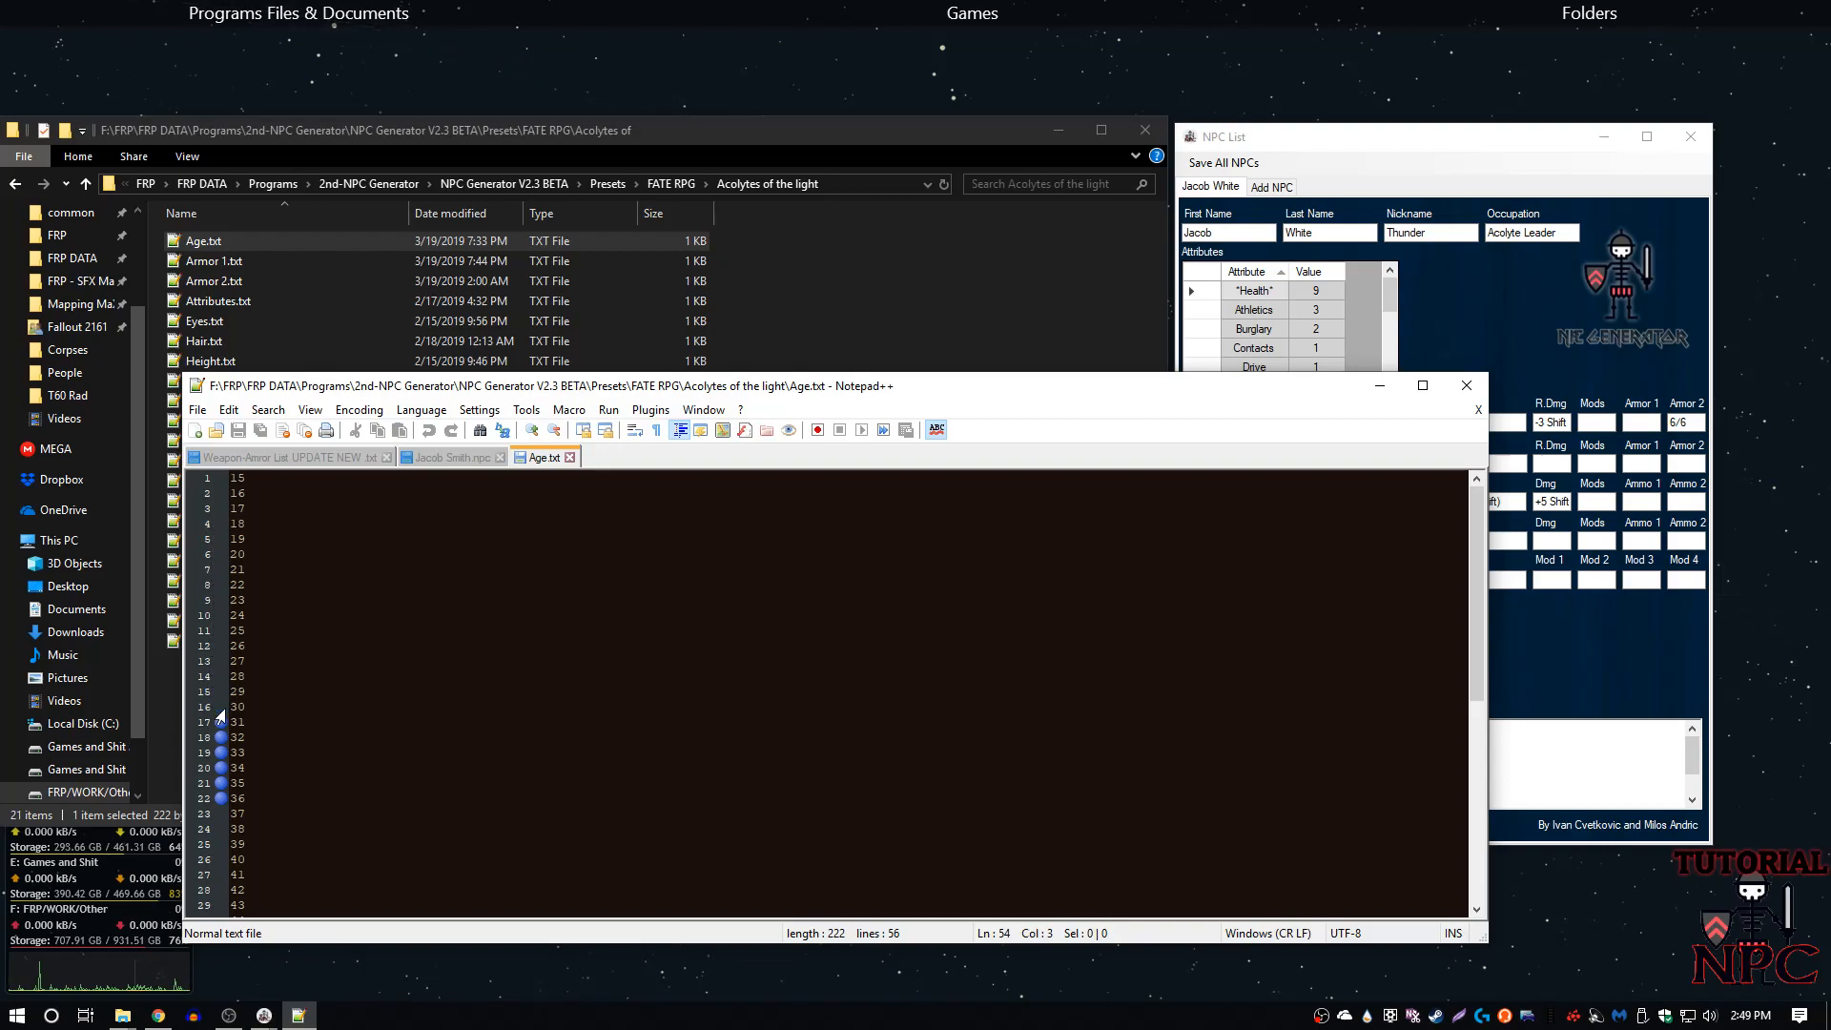
pyautogui.click(221, 752)
pyautogui.click(220, 768)
pyautogui.click(220, 783)
pyautogui.click(220, 798)
pyautogui.click(219, 738)
# - Highlight the first age in Age.txt, view the end of the list and close Notepad++
pyautogui.moveTo(247, 479); pyautogui.dragTo(230, 479)
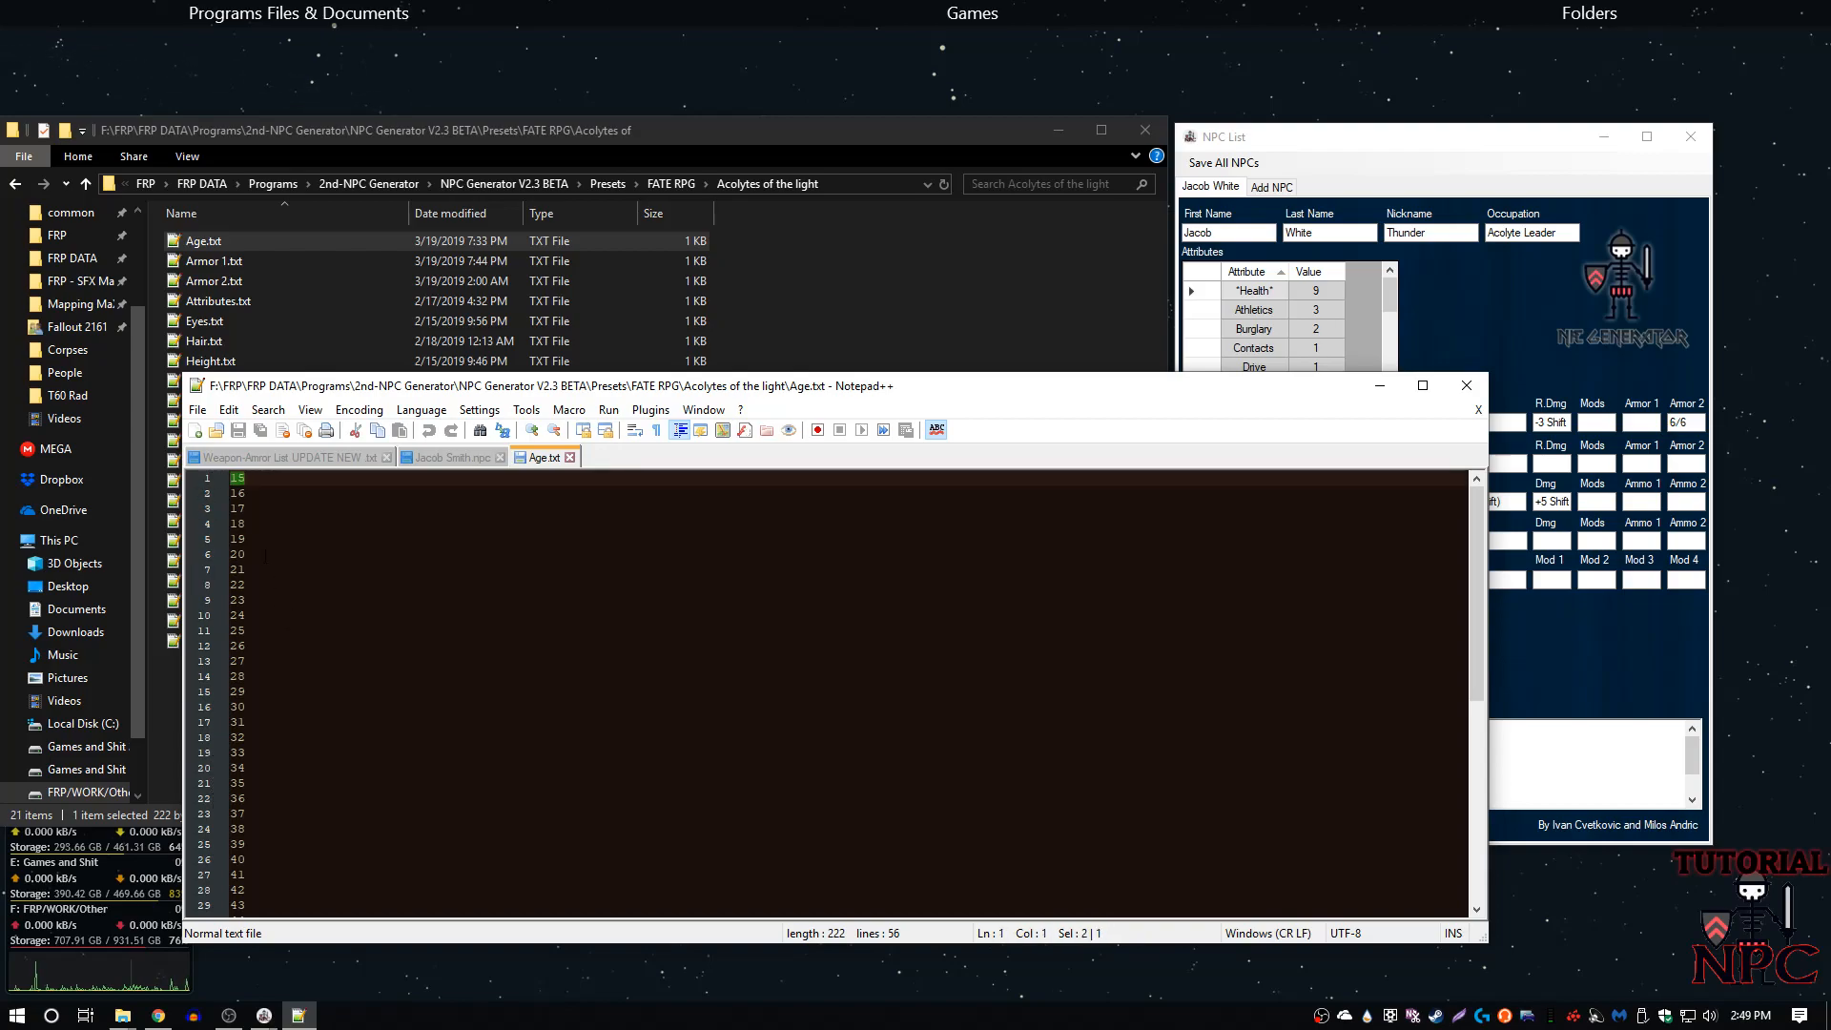
pyautogui.scroll(-9, 276, 722)
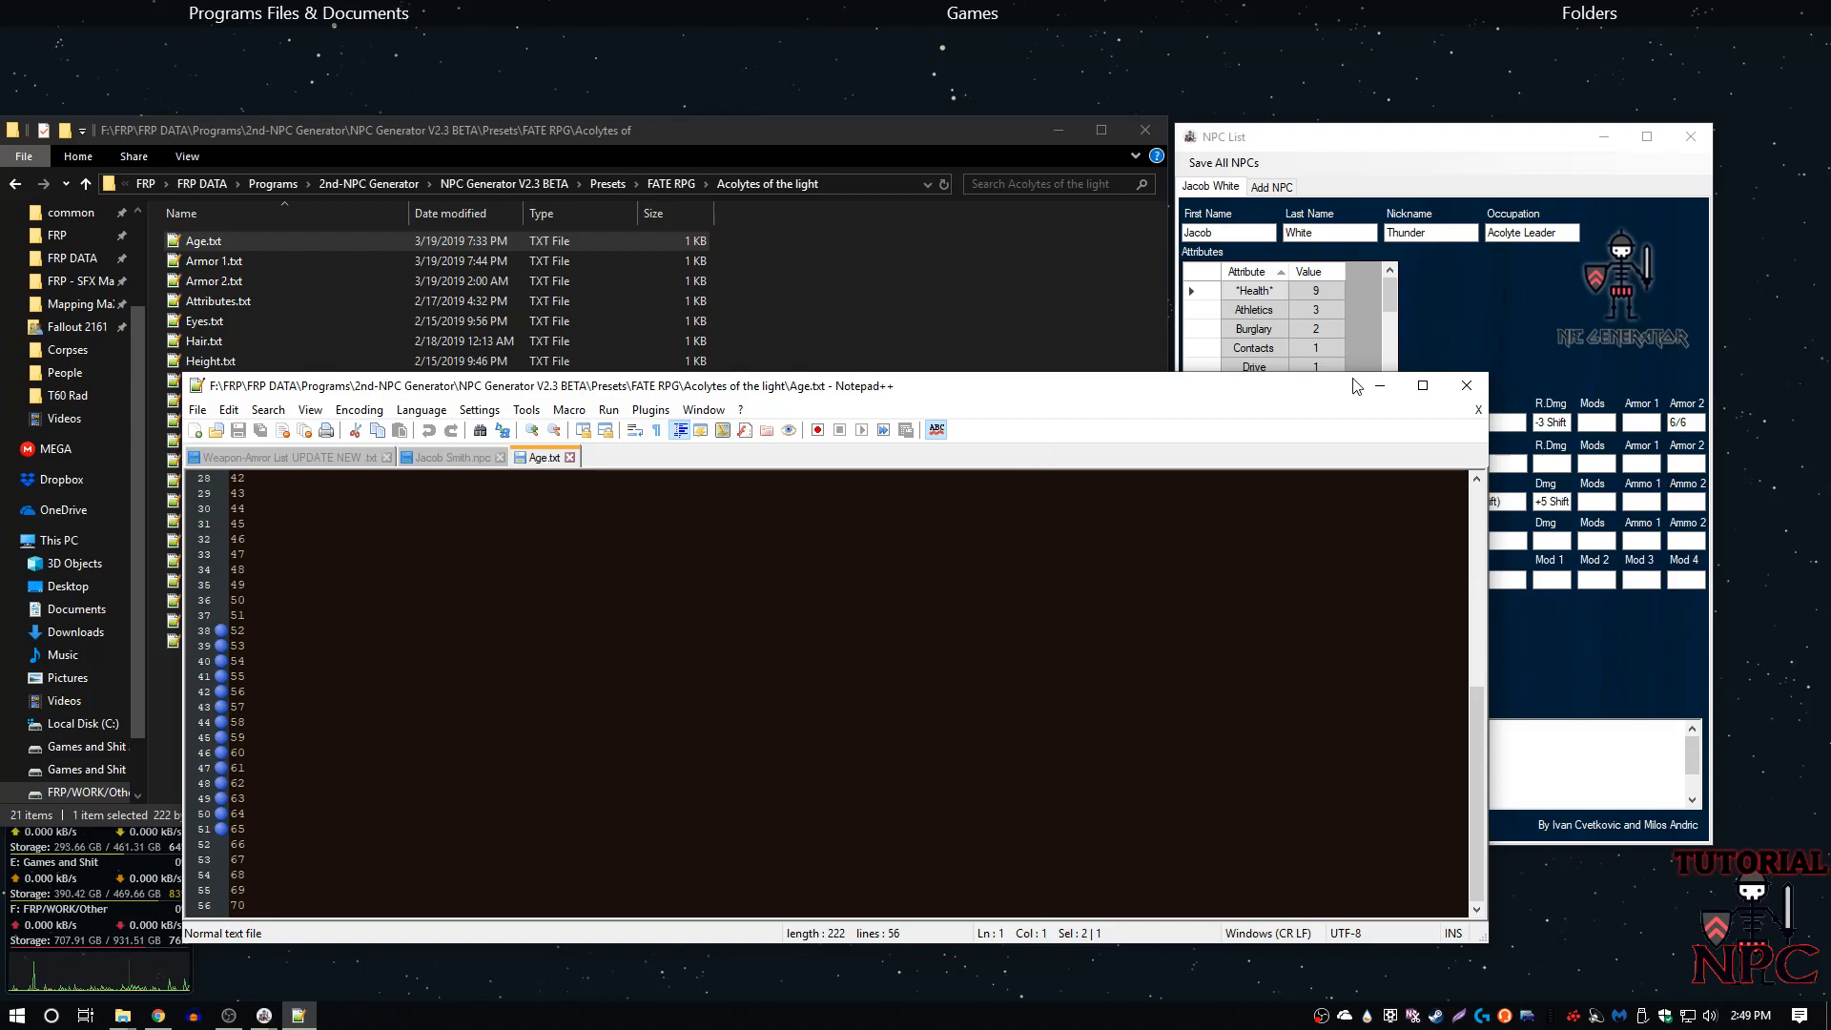
pyautogui.click(1466, 385)
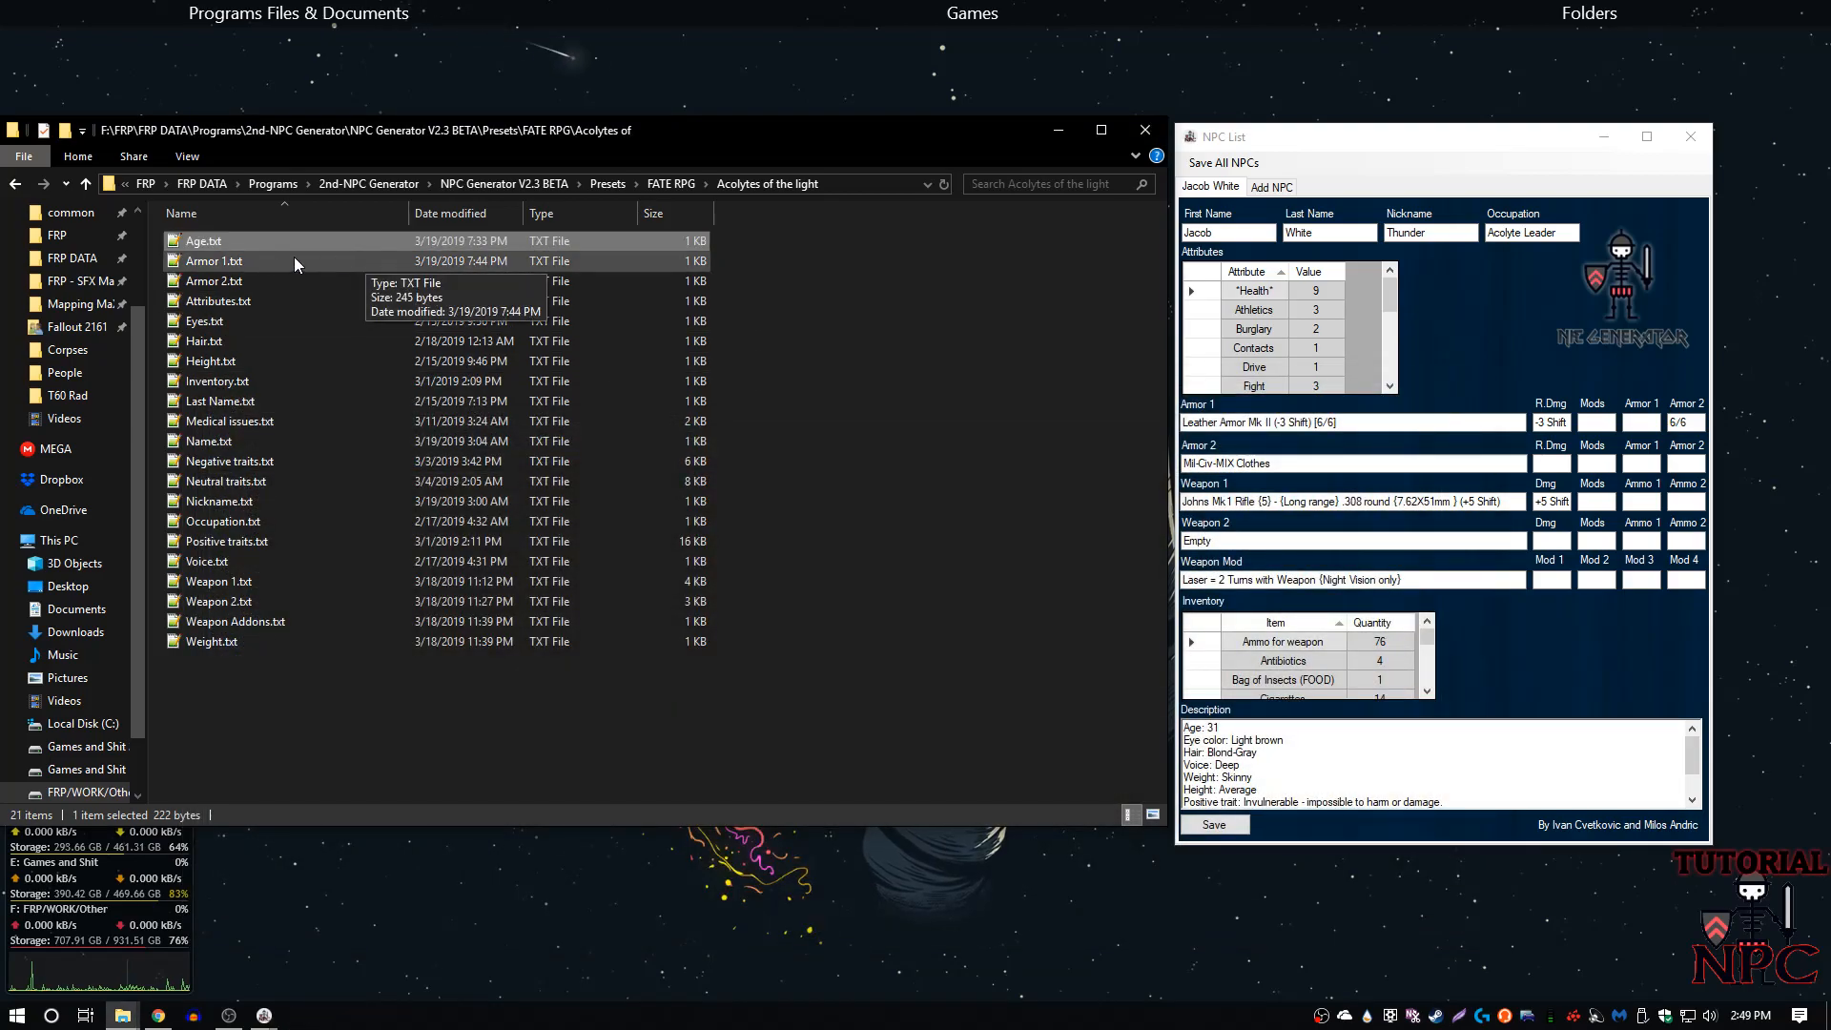
# - Open Armor 1.txt in Notepad++ and compare its armor entries with the generated NPC's Armor 1 fields
pyautogui.doubleClick(268, 259)
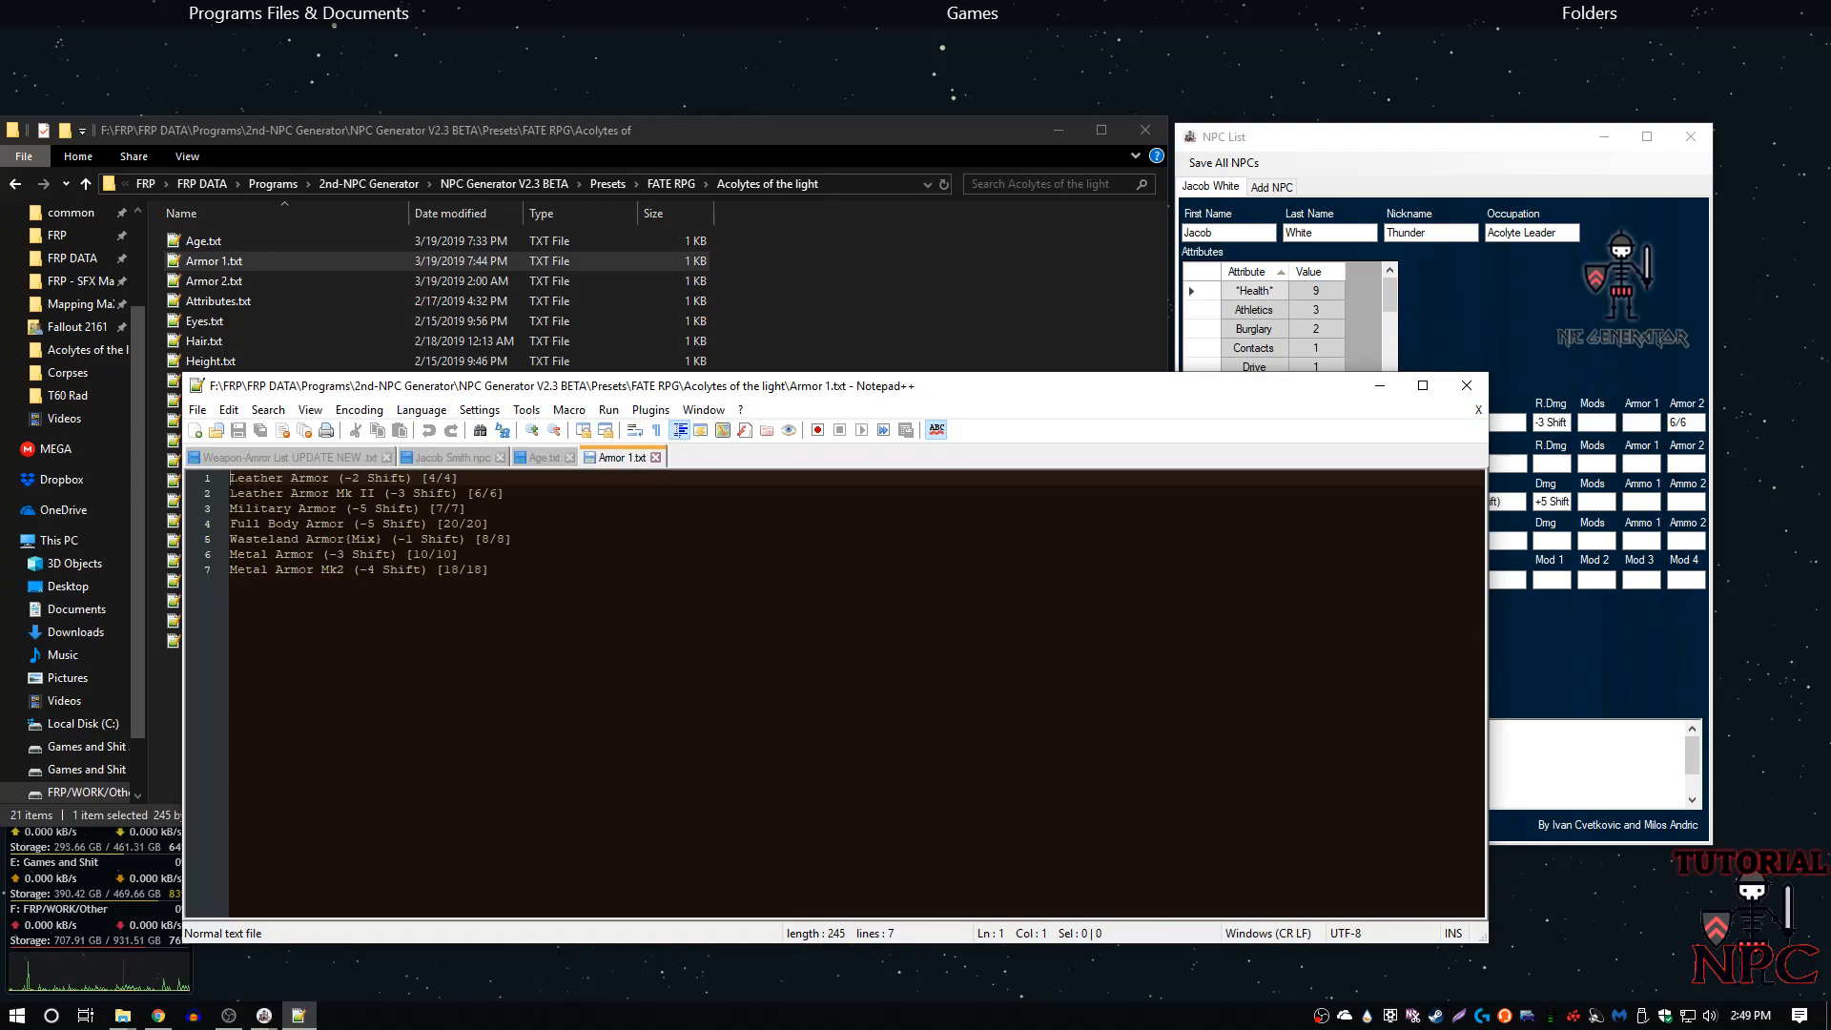
pyautogui.click(325, 478)
pyautogui.click(260, 493)
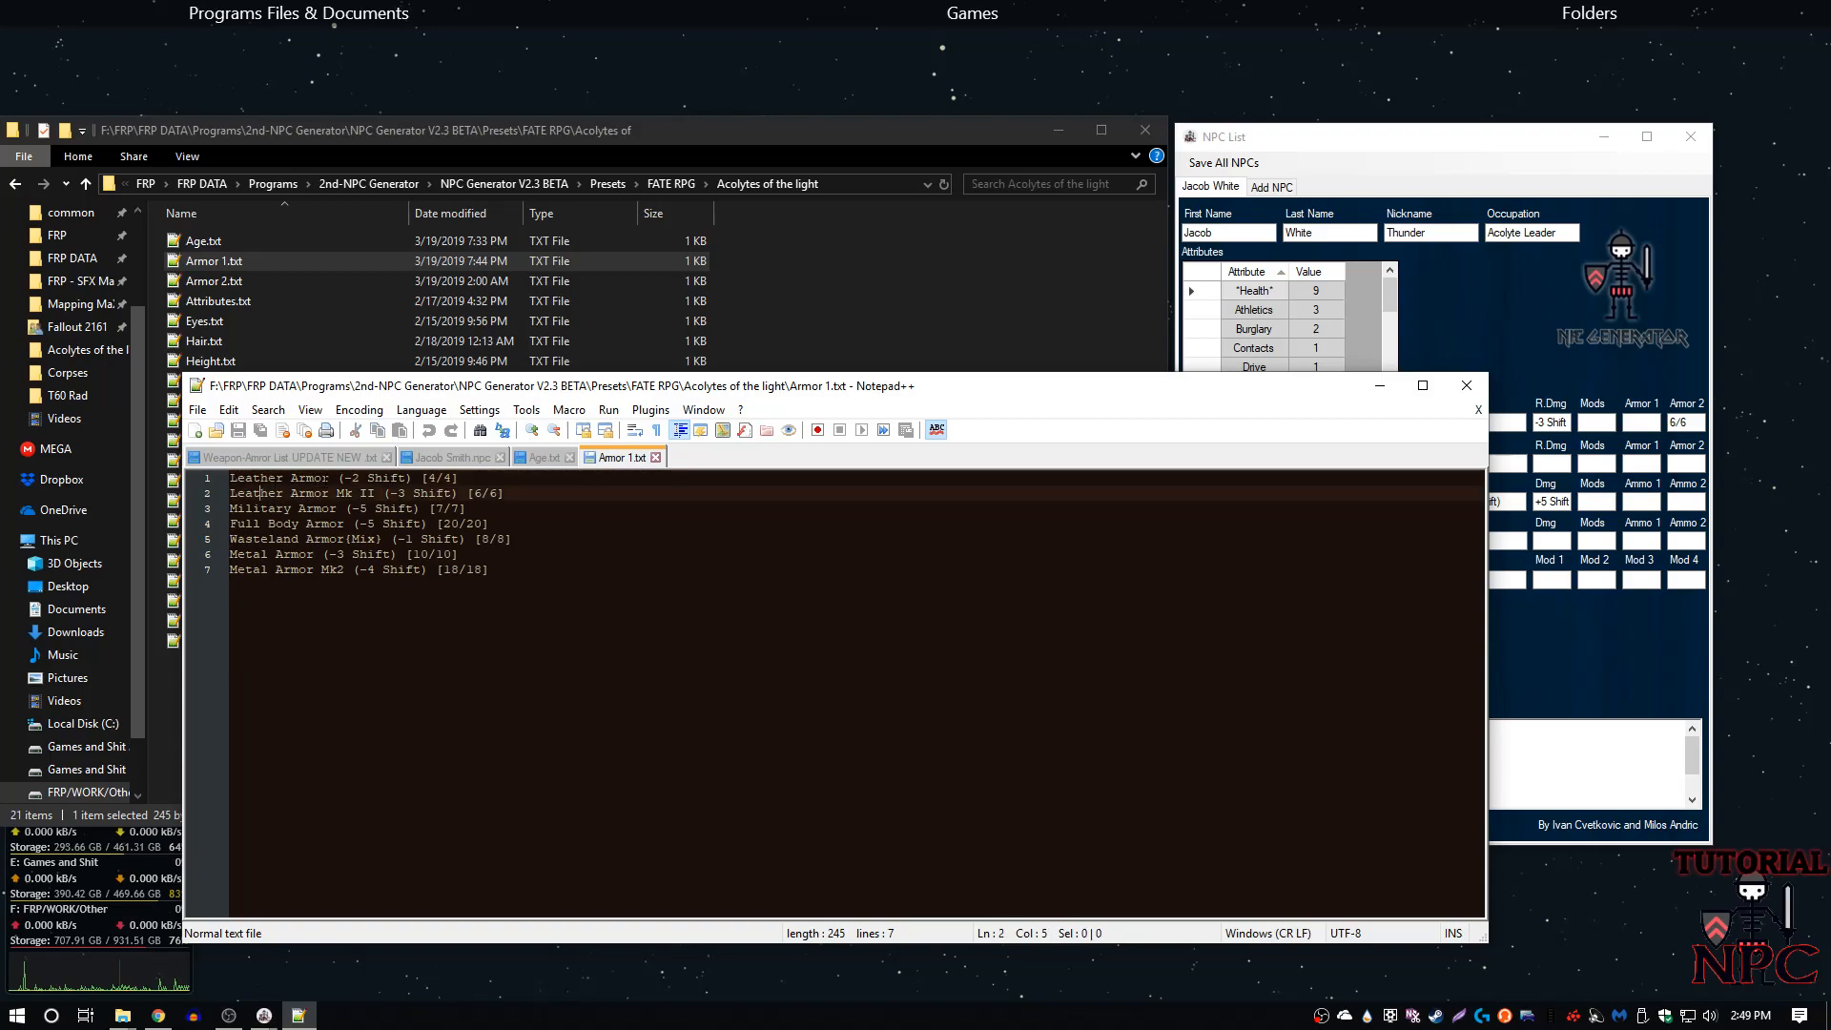
pyautogui.moveTo(579, 394); pyautogui.dragTo(810, 468)
pyautogui.click(458, 552)
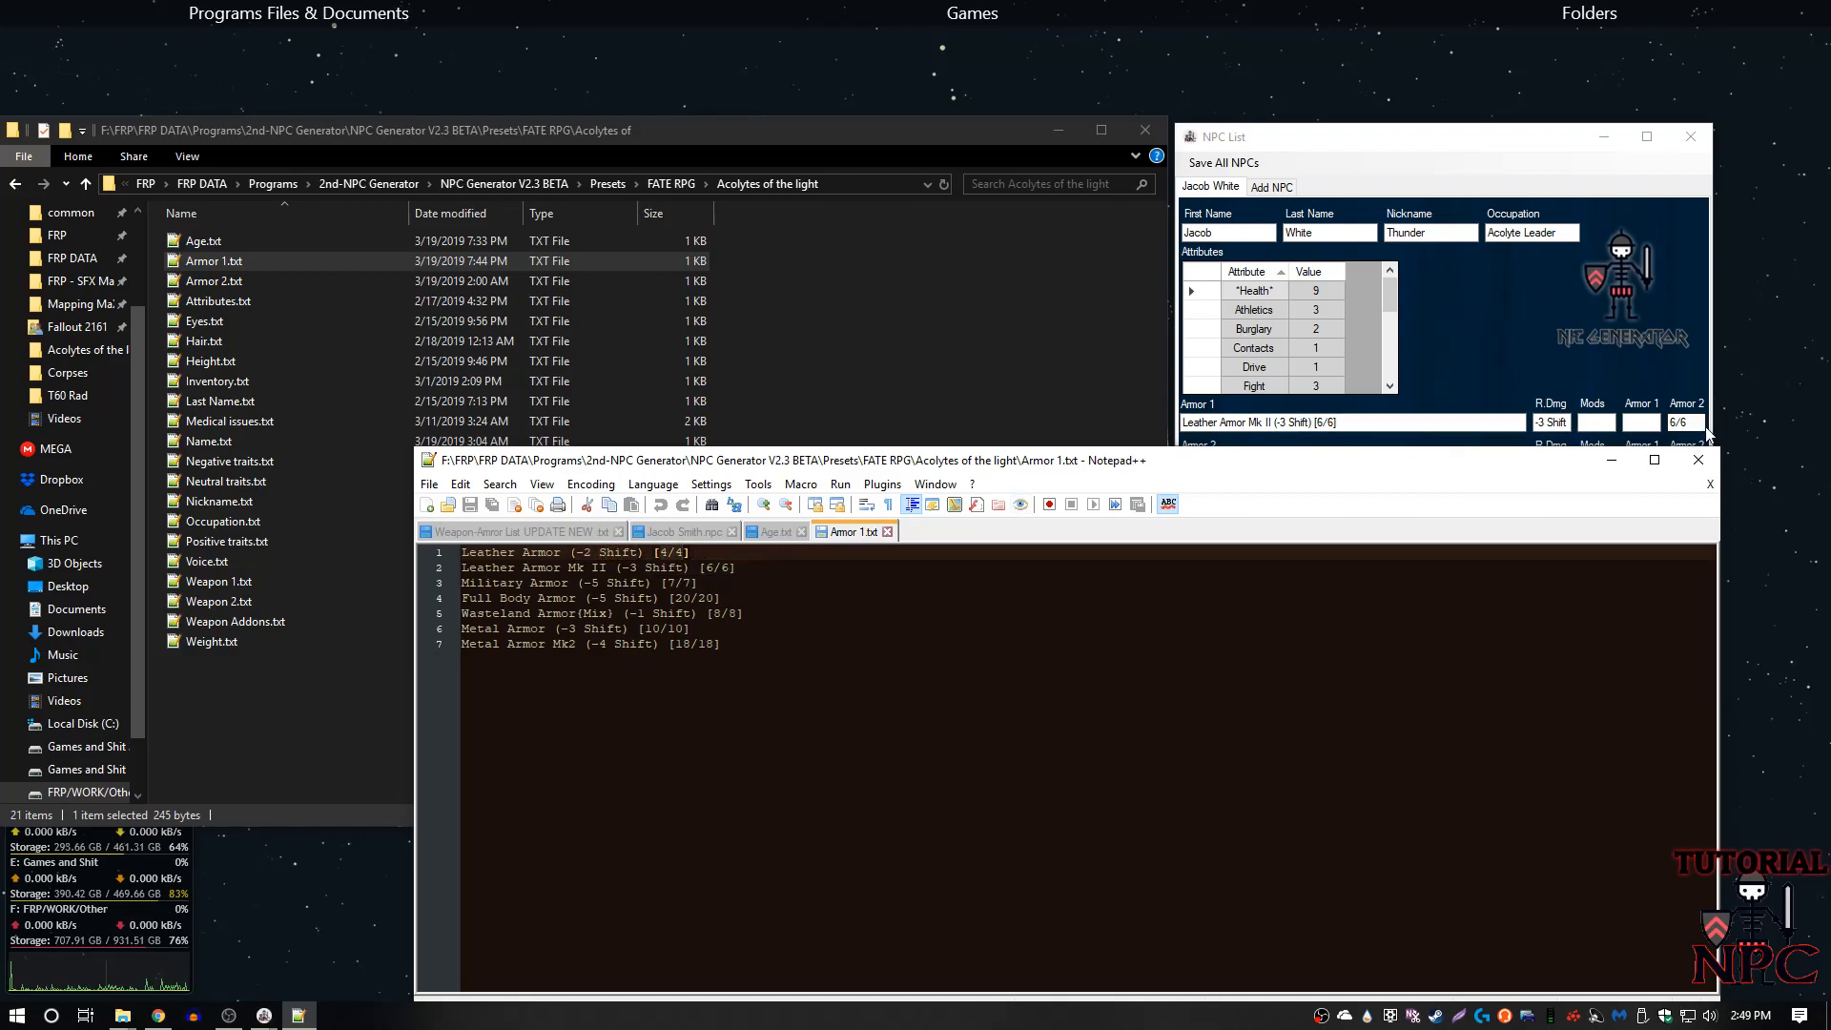
# - Close the NPC file, Age.txt and Armor 1.txt in Notepad++, and close the editor
pyautogui.click(733, 532)
pyautogui.click(688, 533)
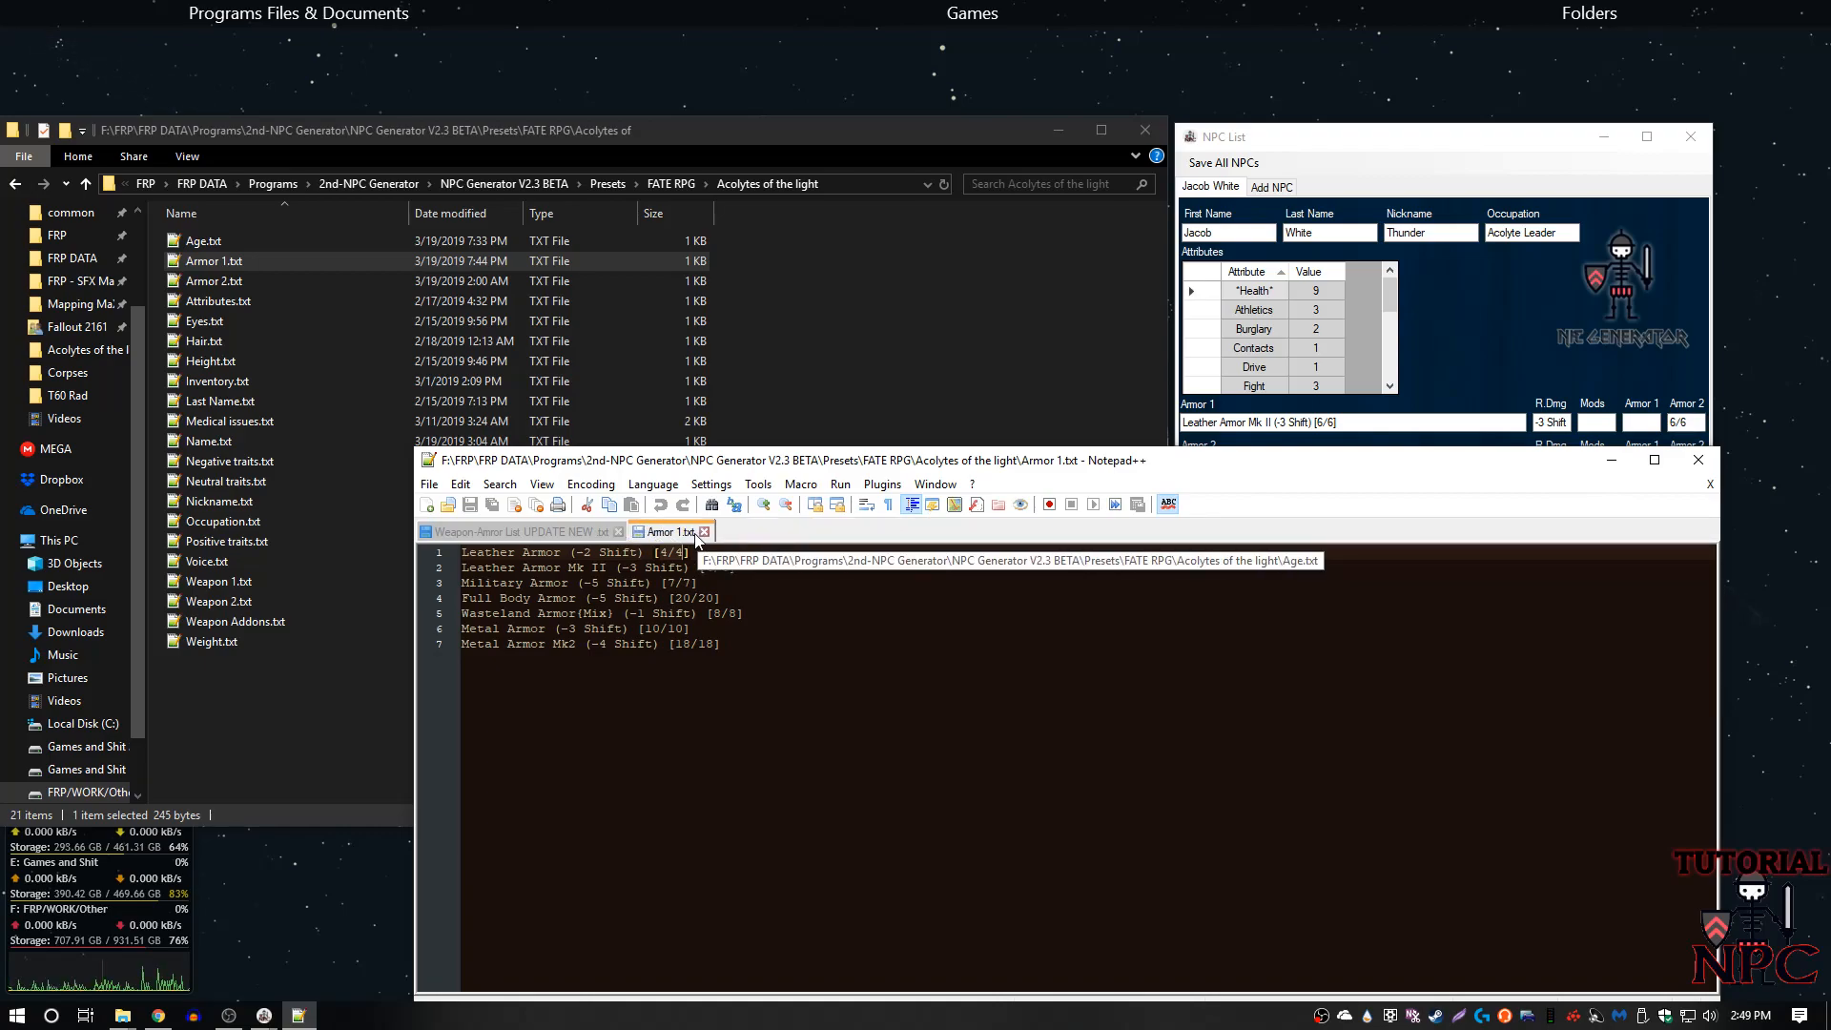
pyautogui.click(704, 533)
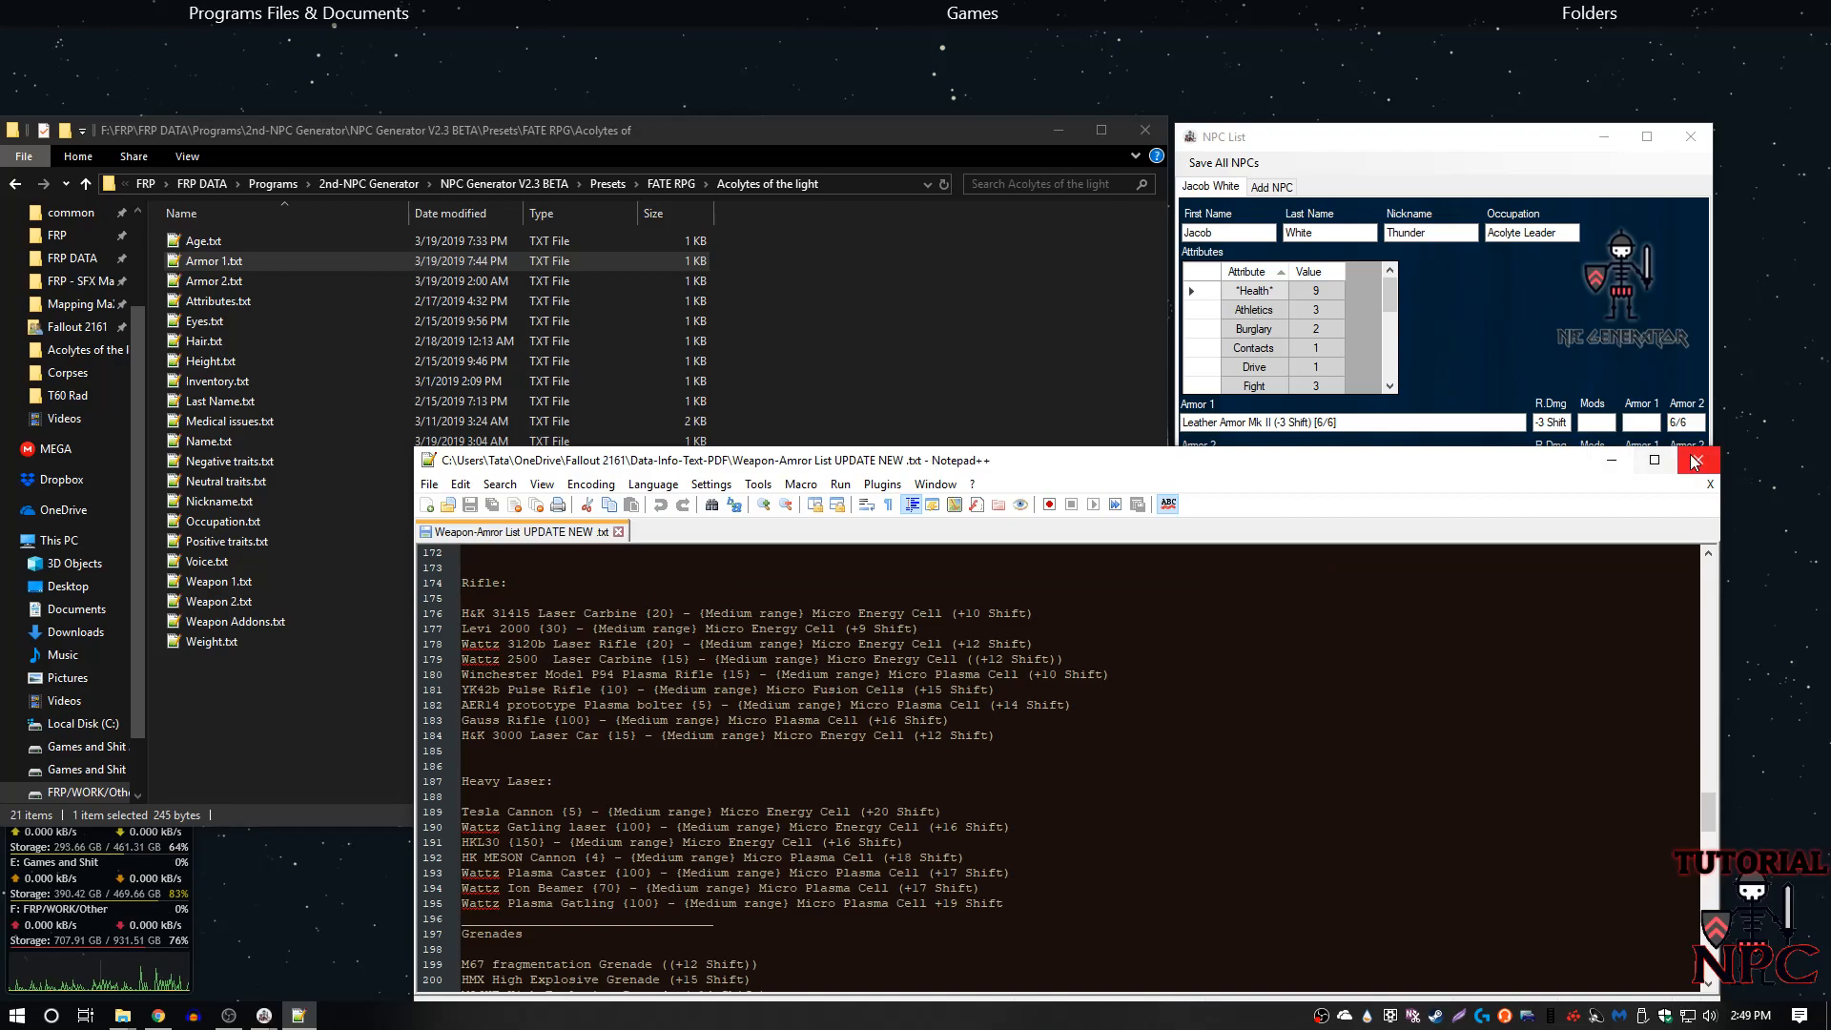
pyautogui.click(1698, 459)
# - Go back to the FATE RPG folder and duplicate the Acolytes of the light folder there
pyautogui.hotkey('alt', 'Up')
pyautogui.rightClick(231, 241)
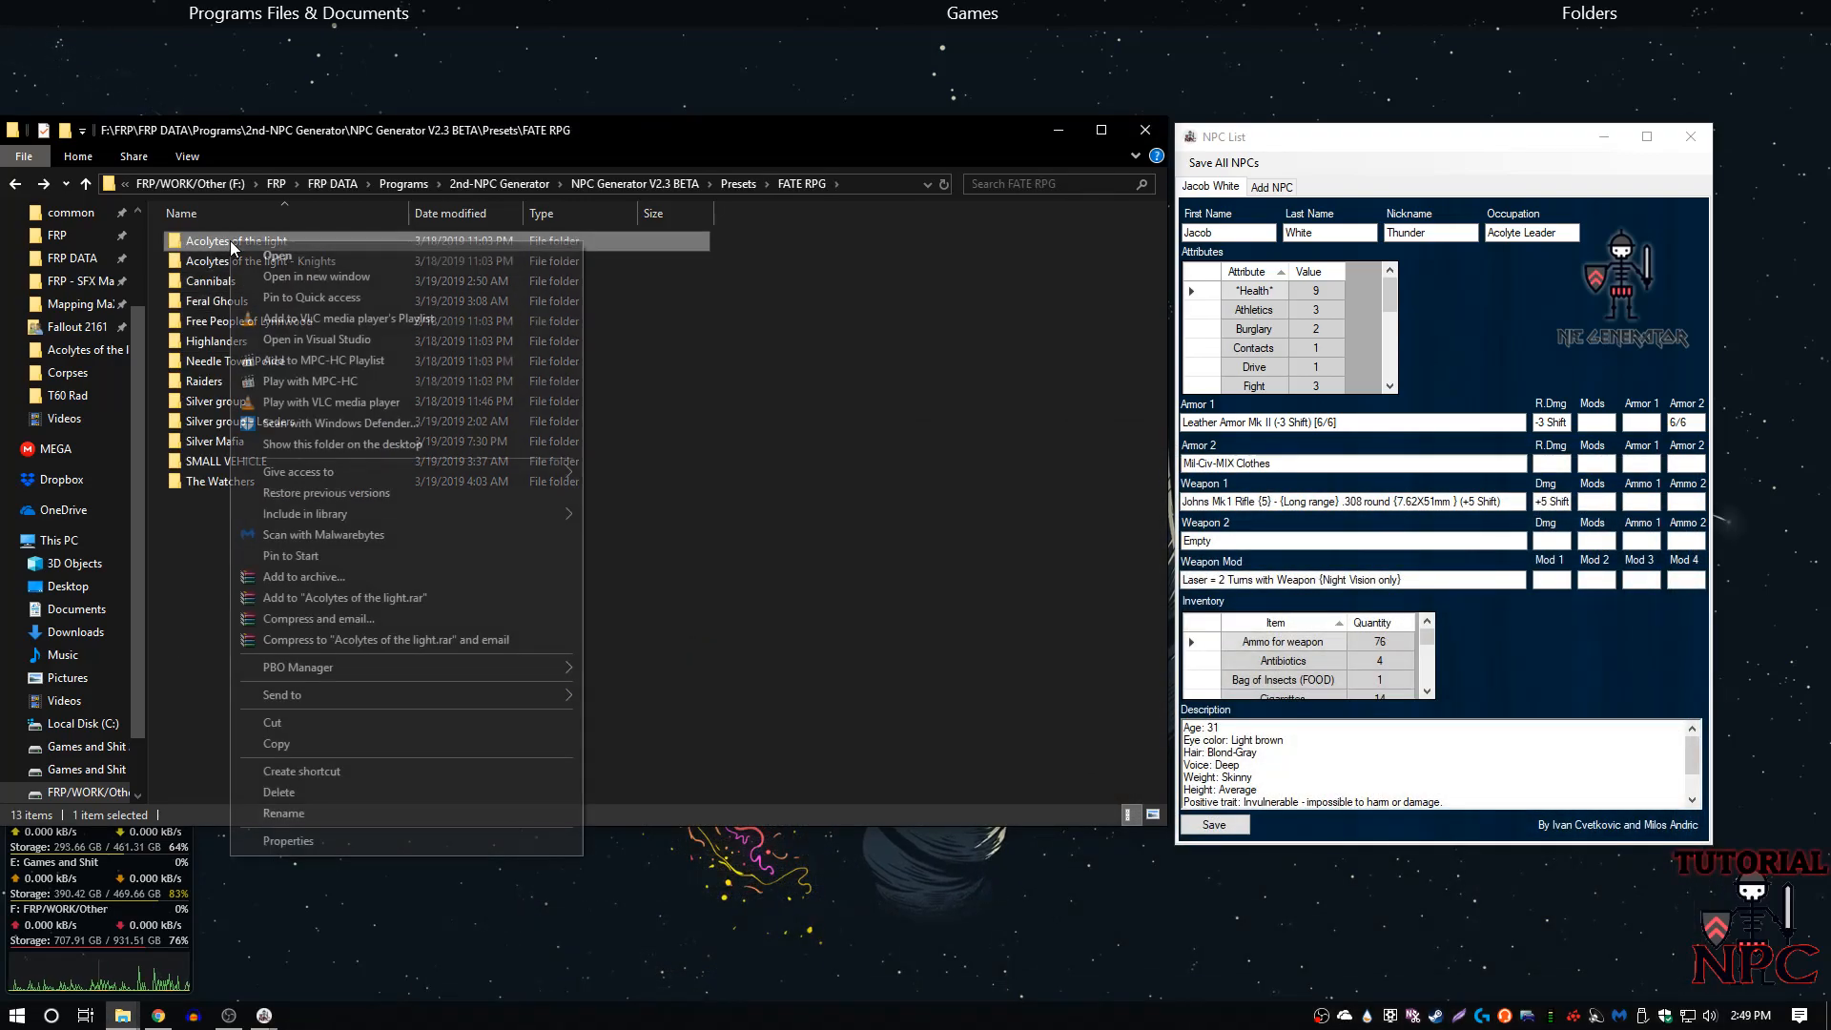
pyautogui.click(324, 743)
pyautogui.rightClick(279, 608)
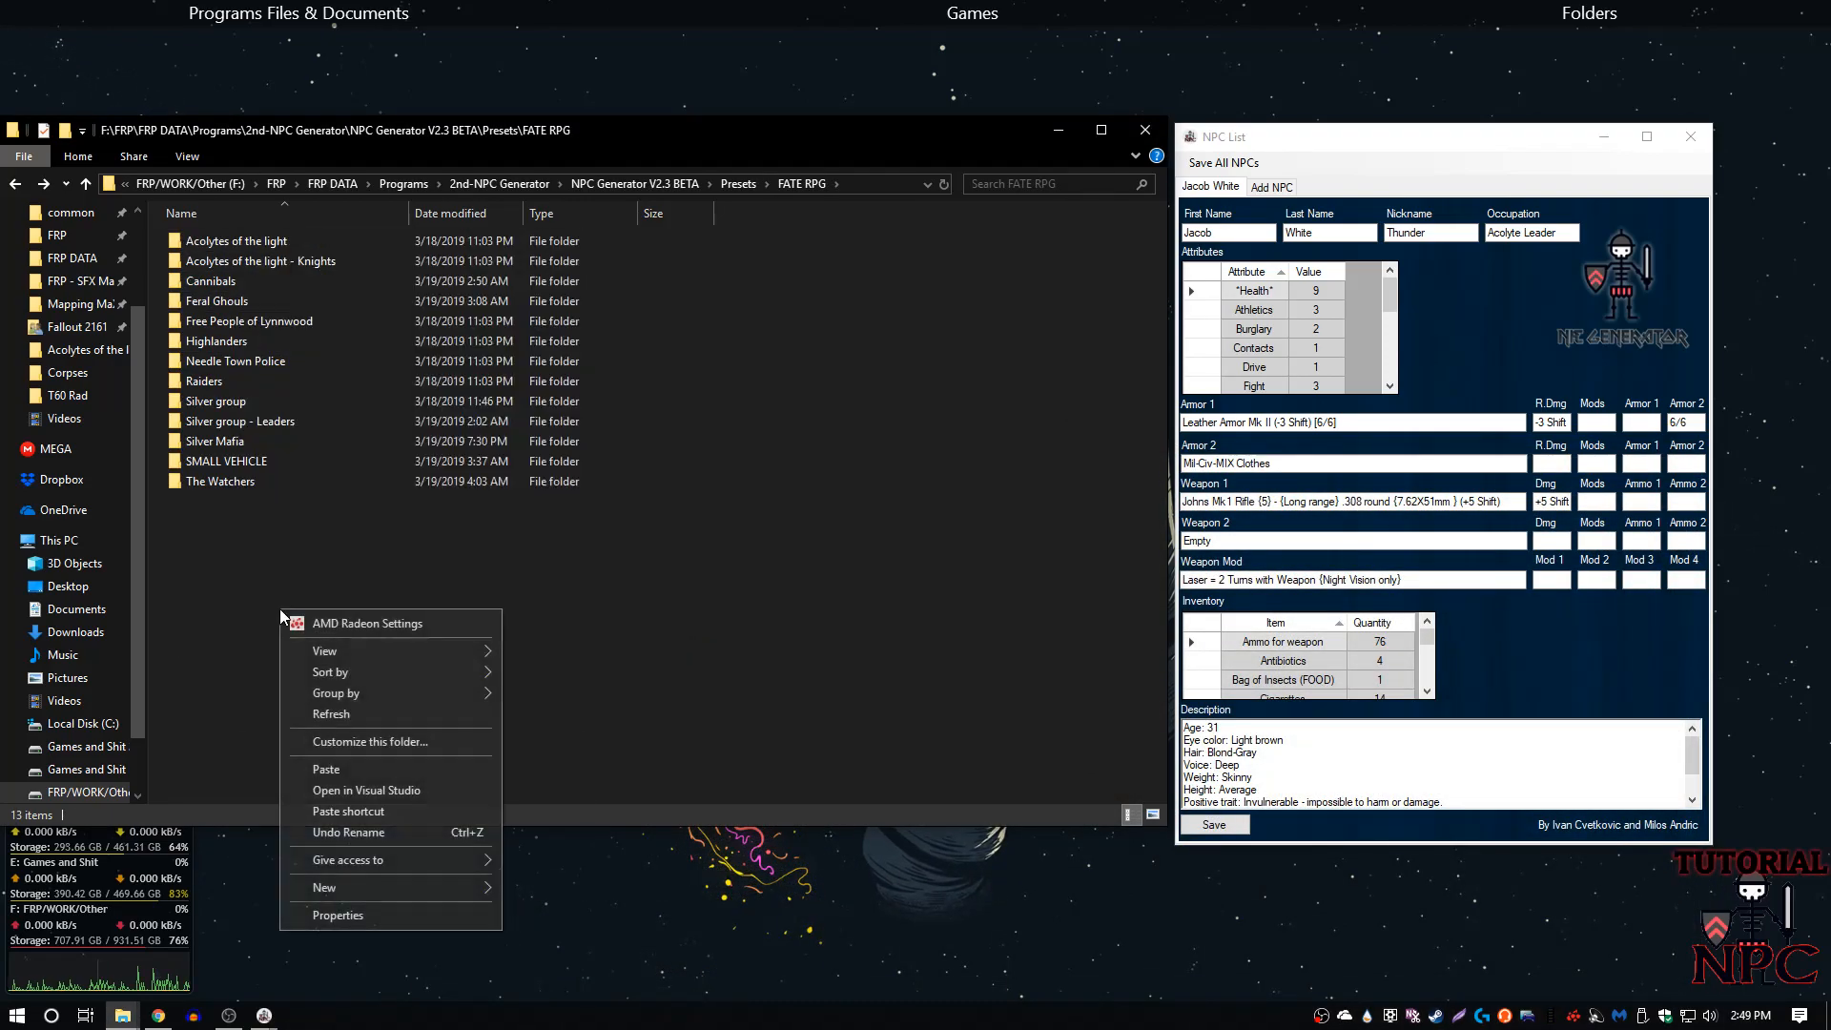
pyautogui.click(342, 759)
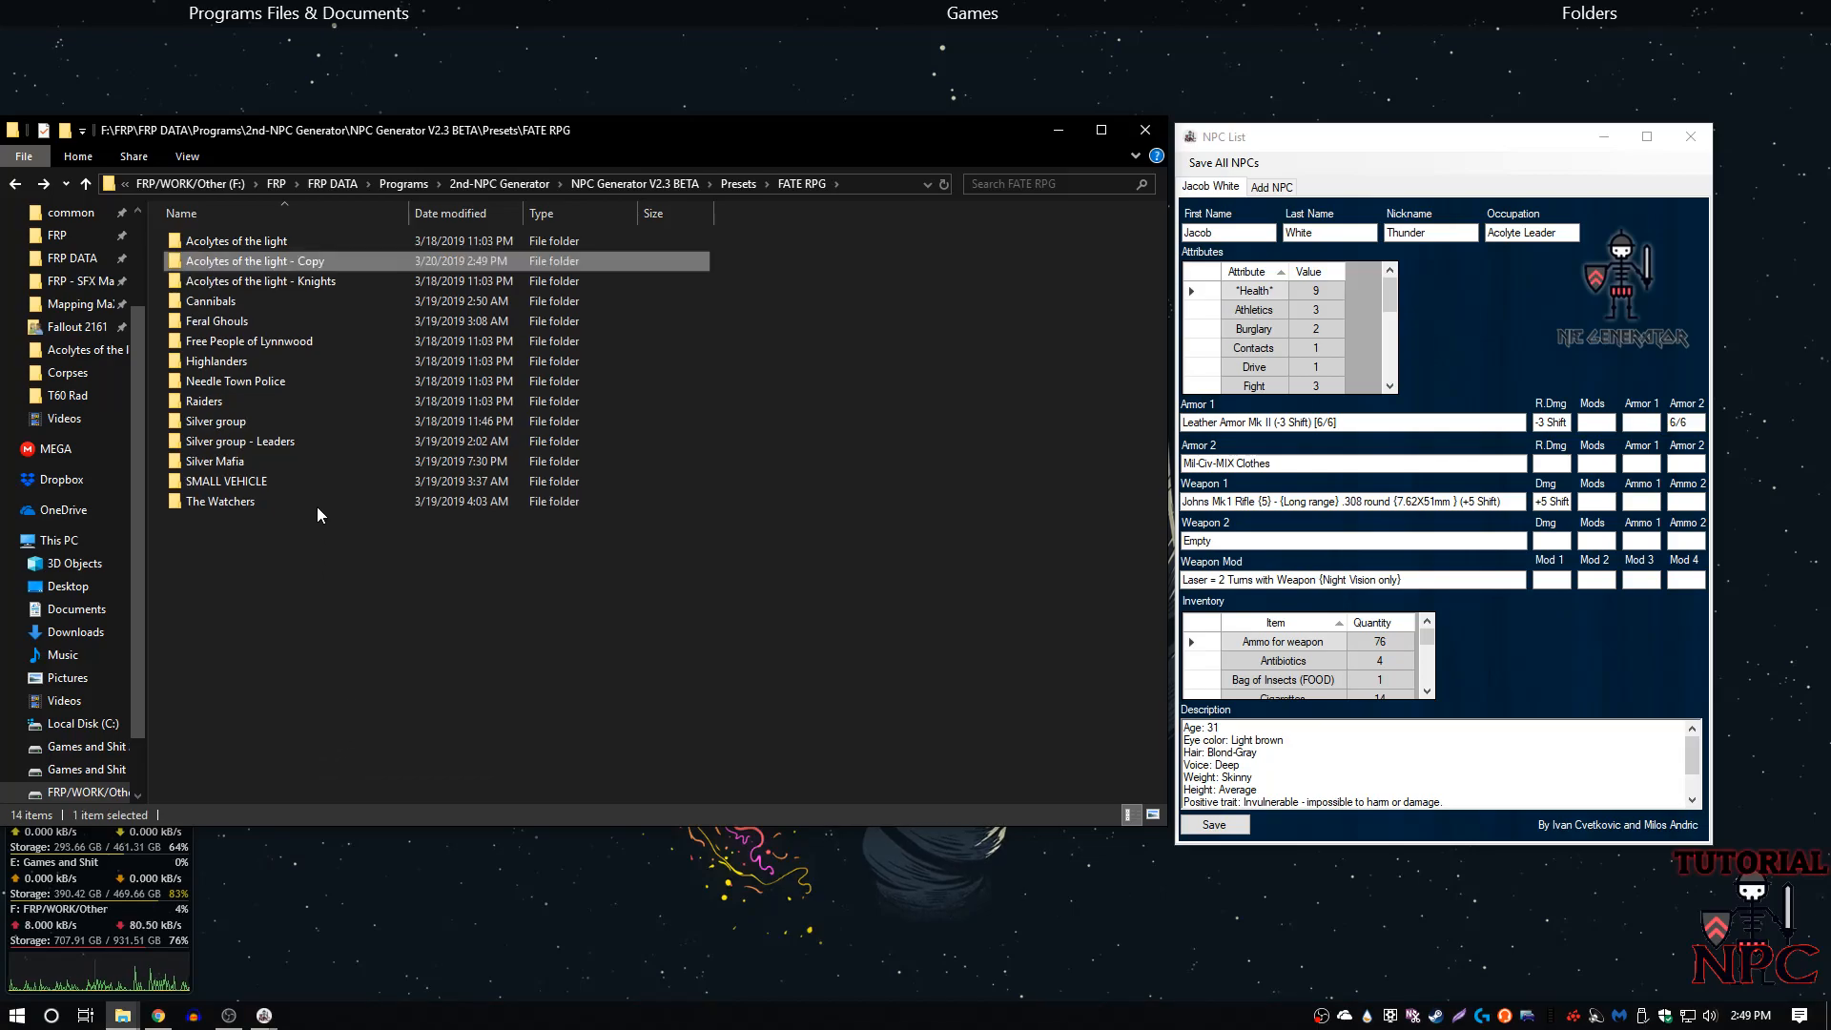
# - Rename the copied folder to TEST PRESET and open it
pyautogui.rightClick(250, 261)
pyautogui.click(322, 856)
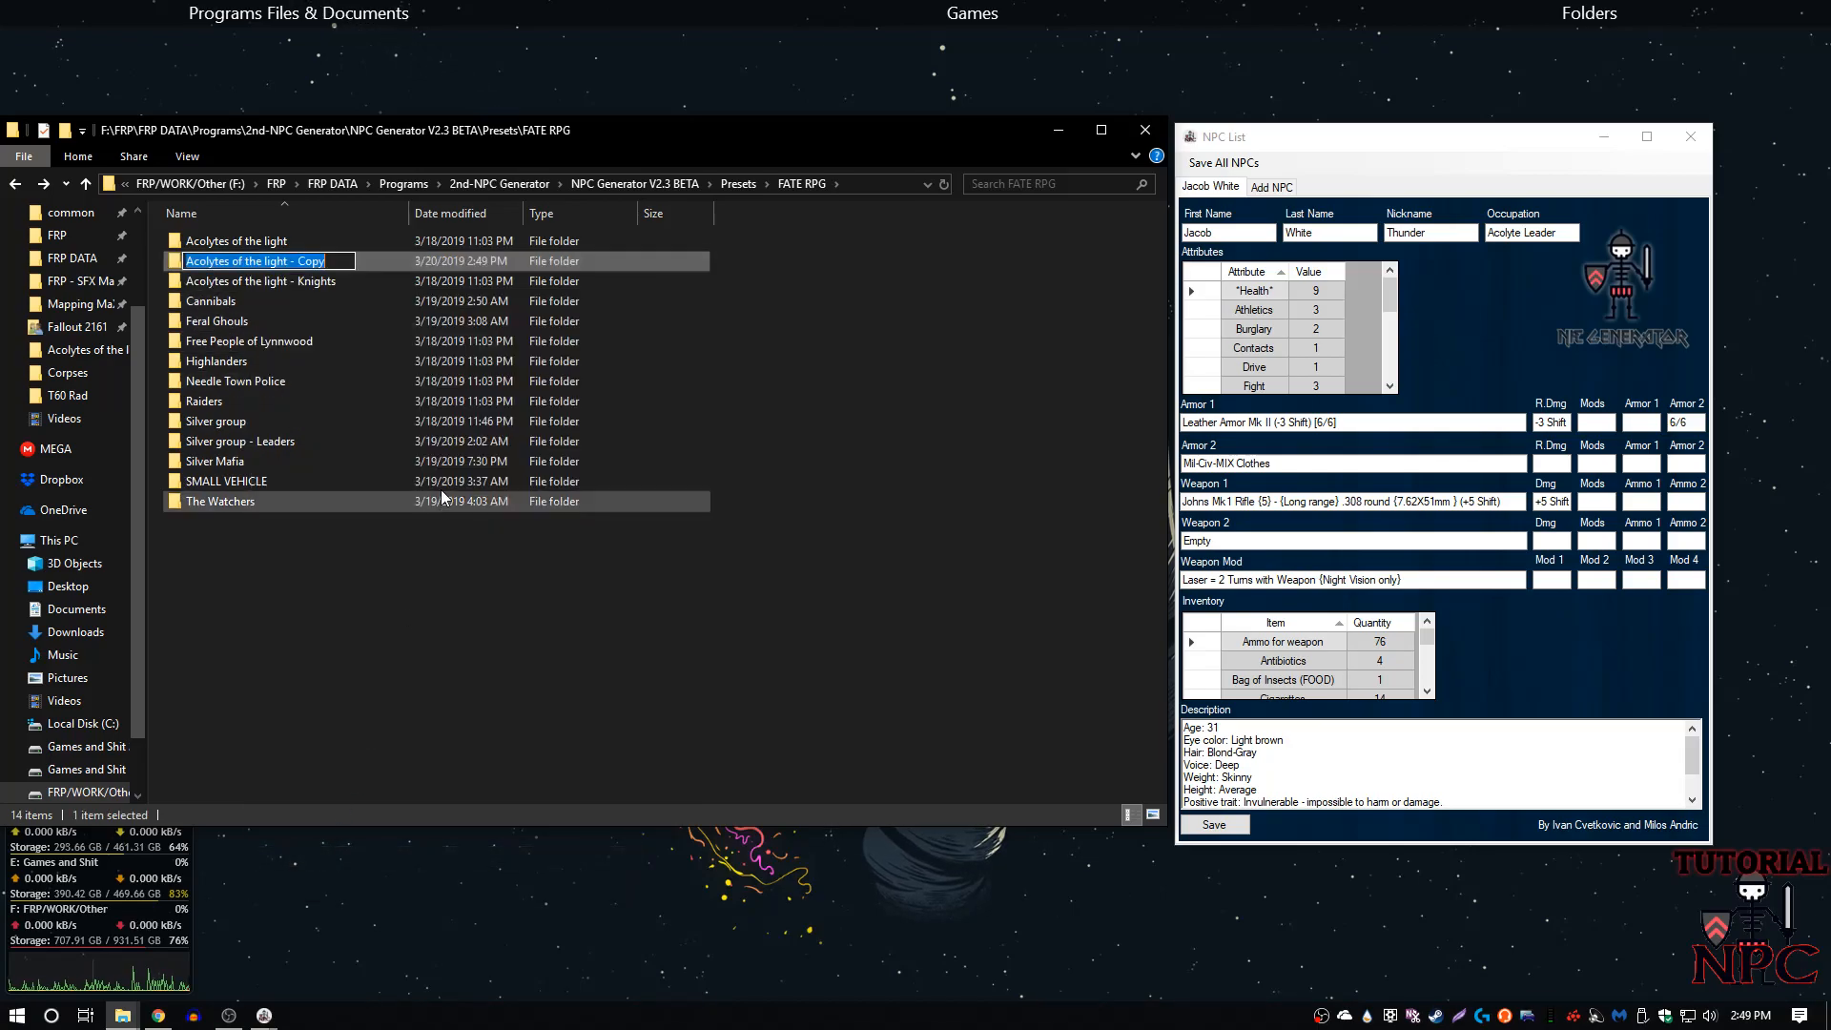
pyautogui.write('TEST')
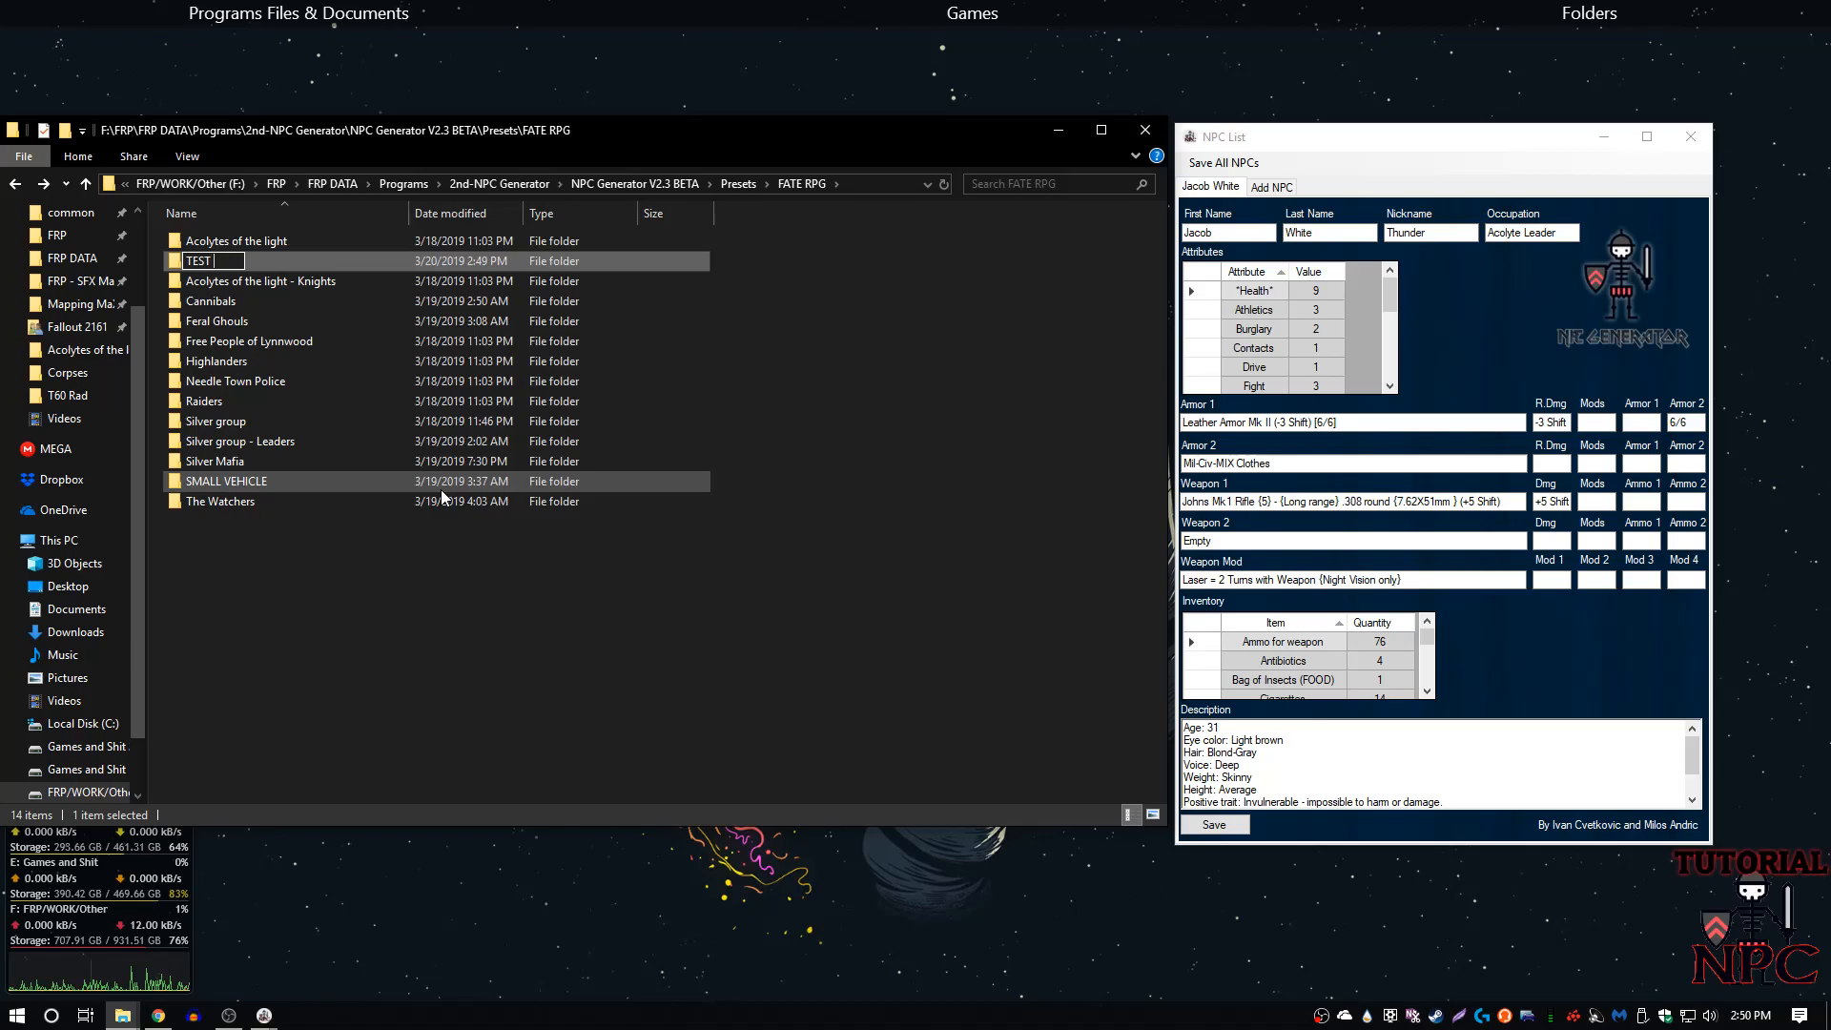
pyautogui.write(' GPRESET')
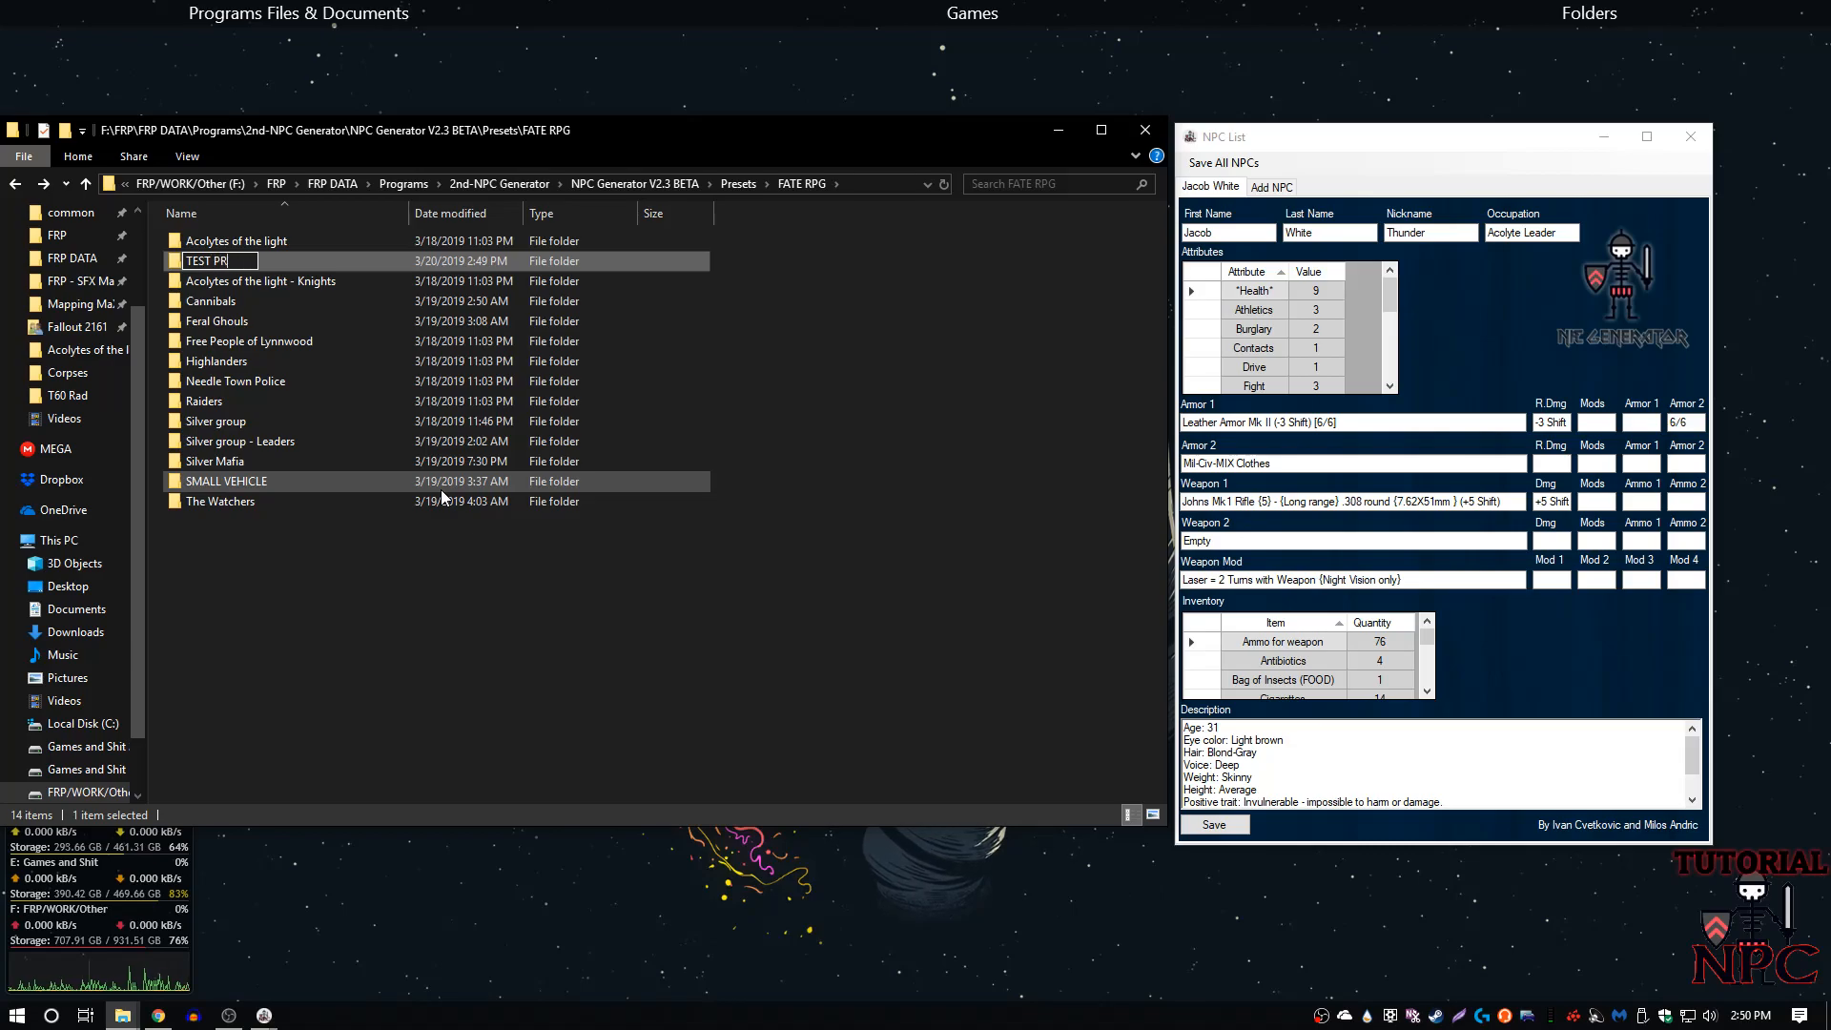
pyautogui.press('Return')
pyautogui.press('Return')
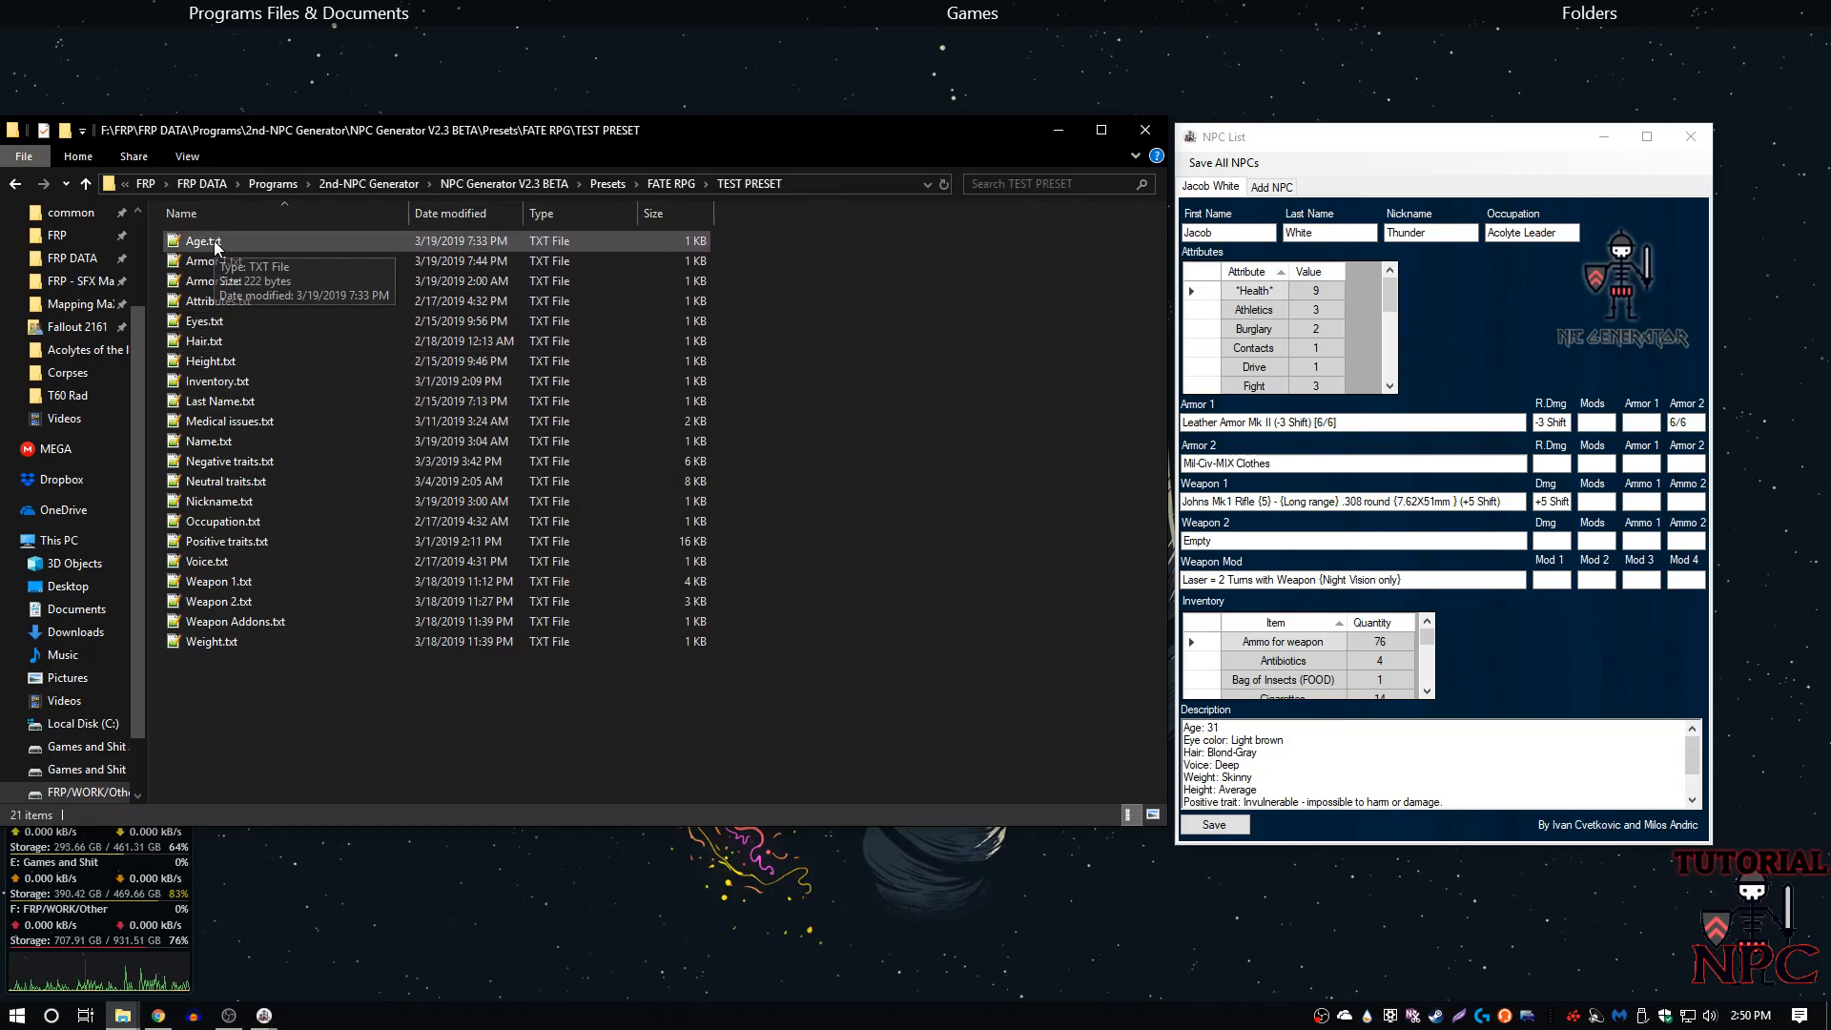
# - Open Age.txt from the TEST PRESET folder and delete all of its entries
pyautogui.doubleClick(215, 244)
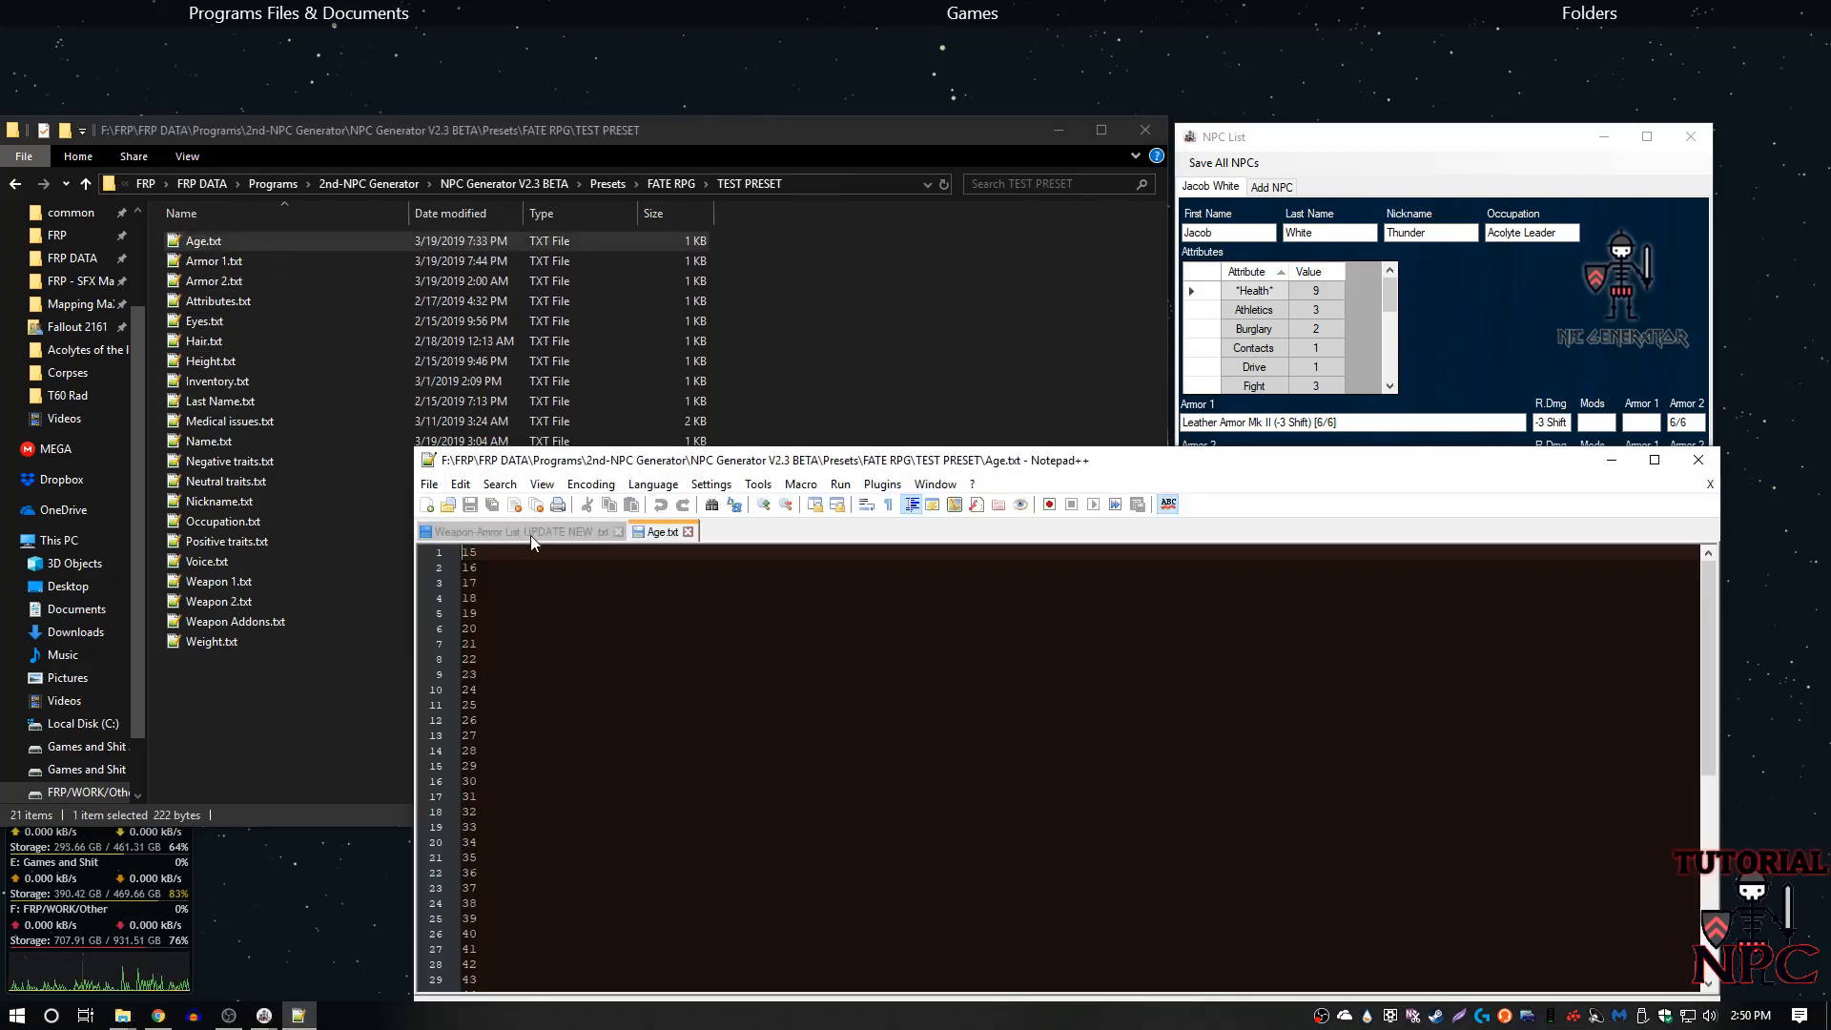
pyautogui.click(518, 562)
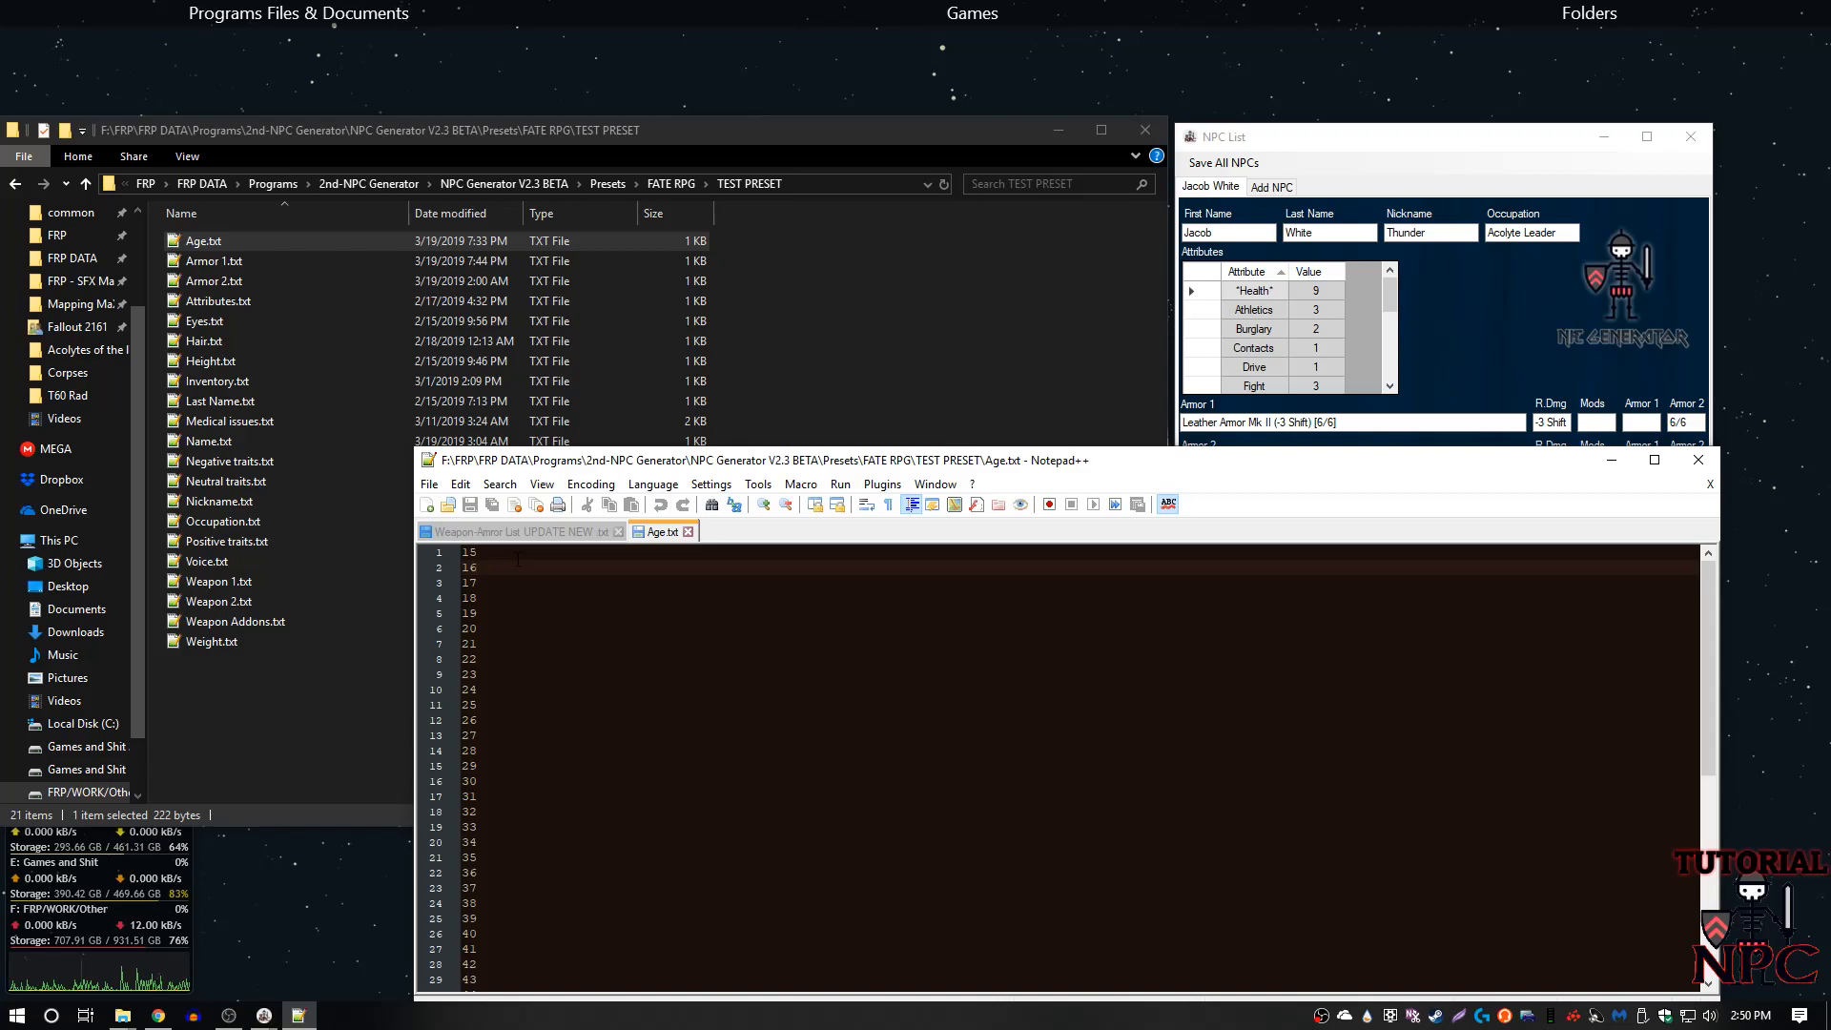
pyautogui.hotkey('ctrl', 'a')
pyautogui.press('Delete')
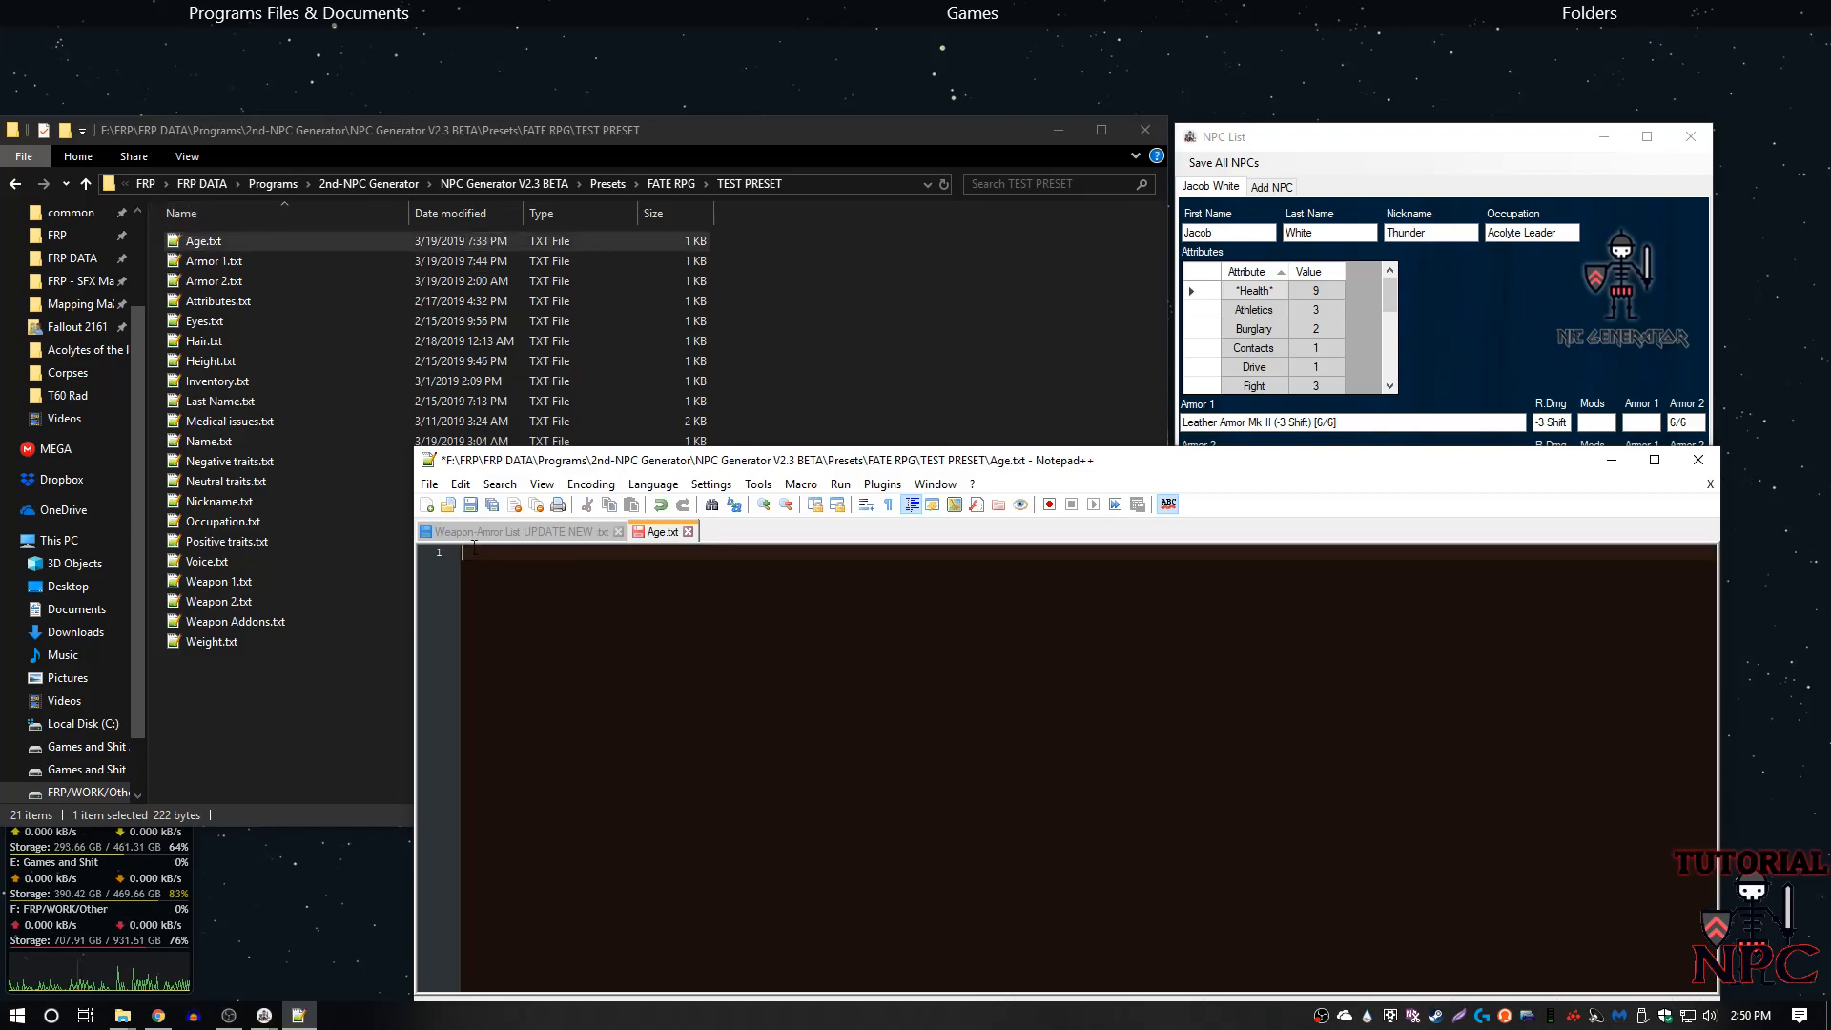
# - Enter Very Young and Very Old as the first two age entries, each on its own line
pyautogui.write('Very Young')
pyautogui.press('Return')
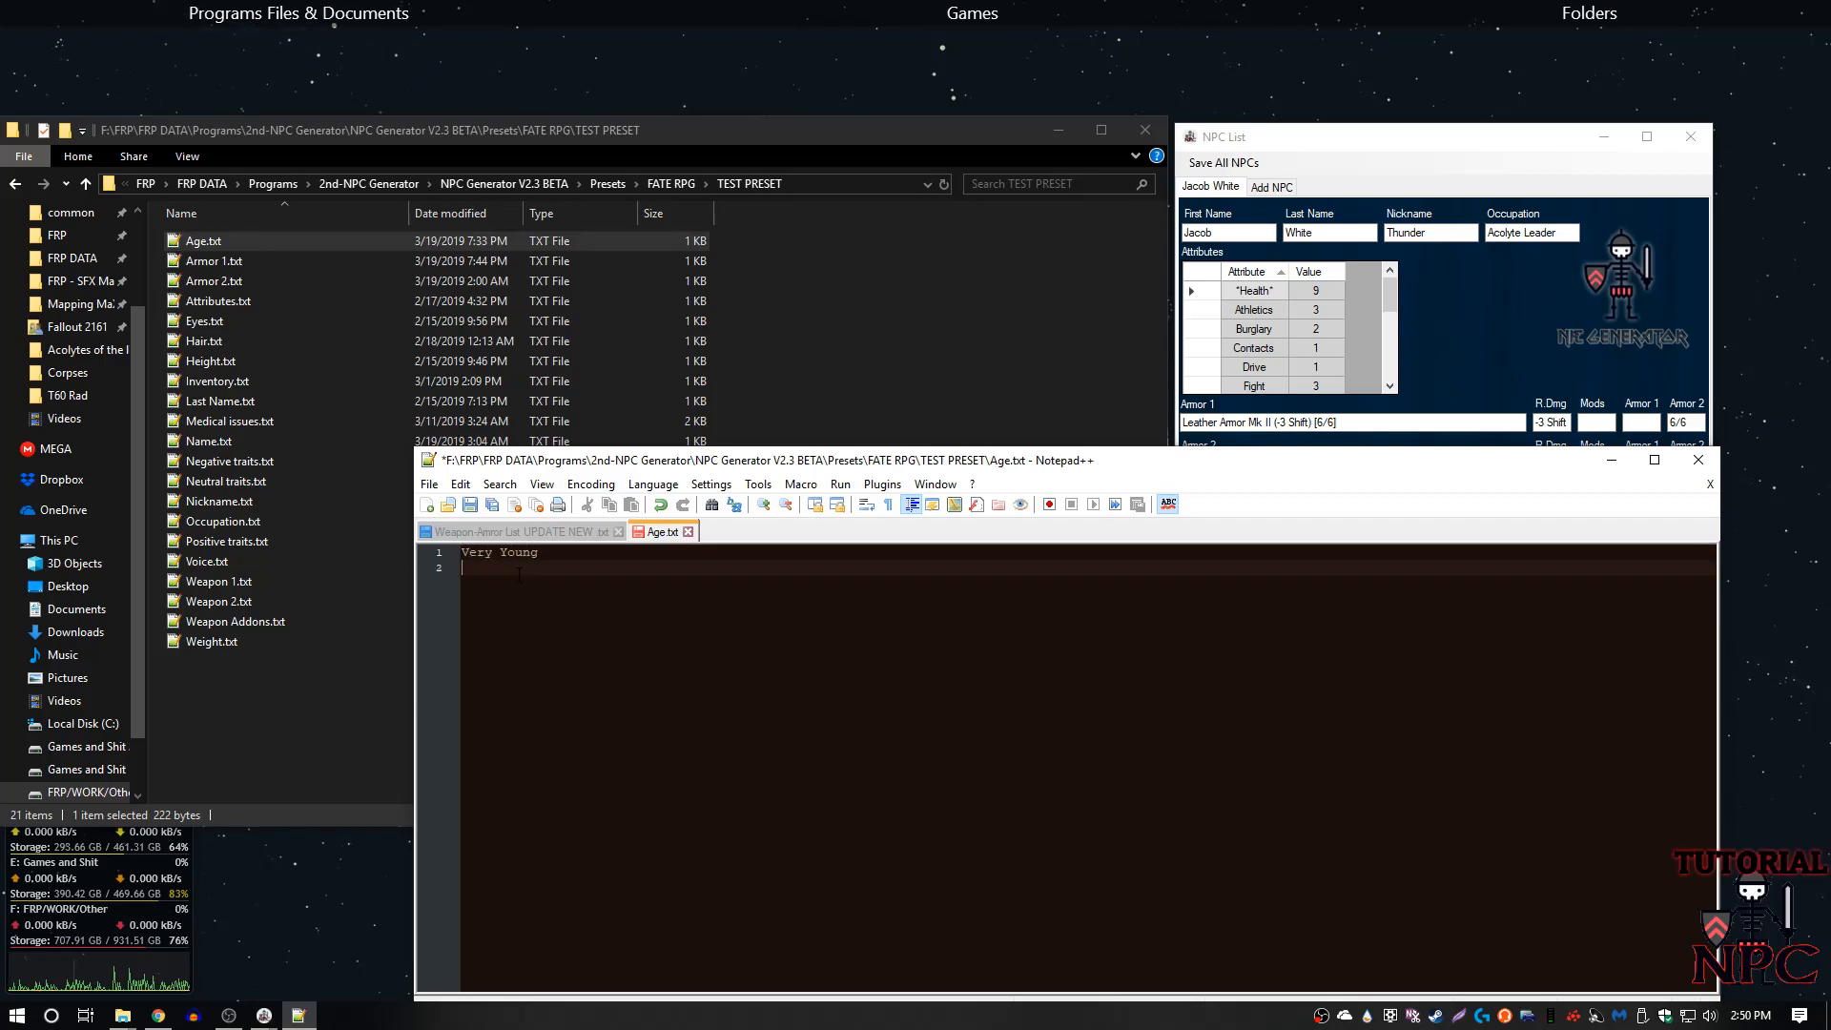
pyautogui.write('Very old')
pyautogui.press('Return')
pyautogui.write('M')
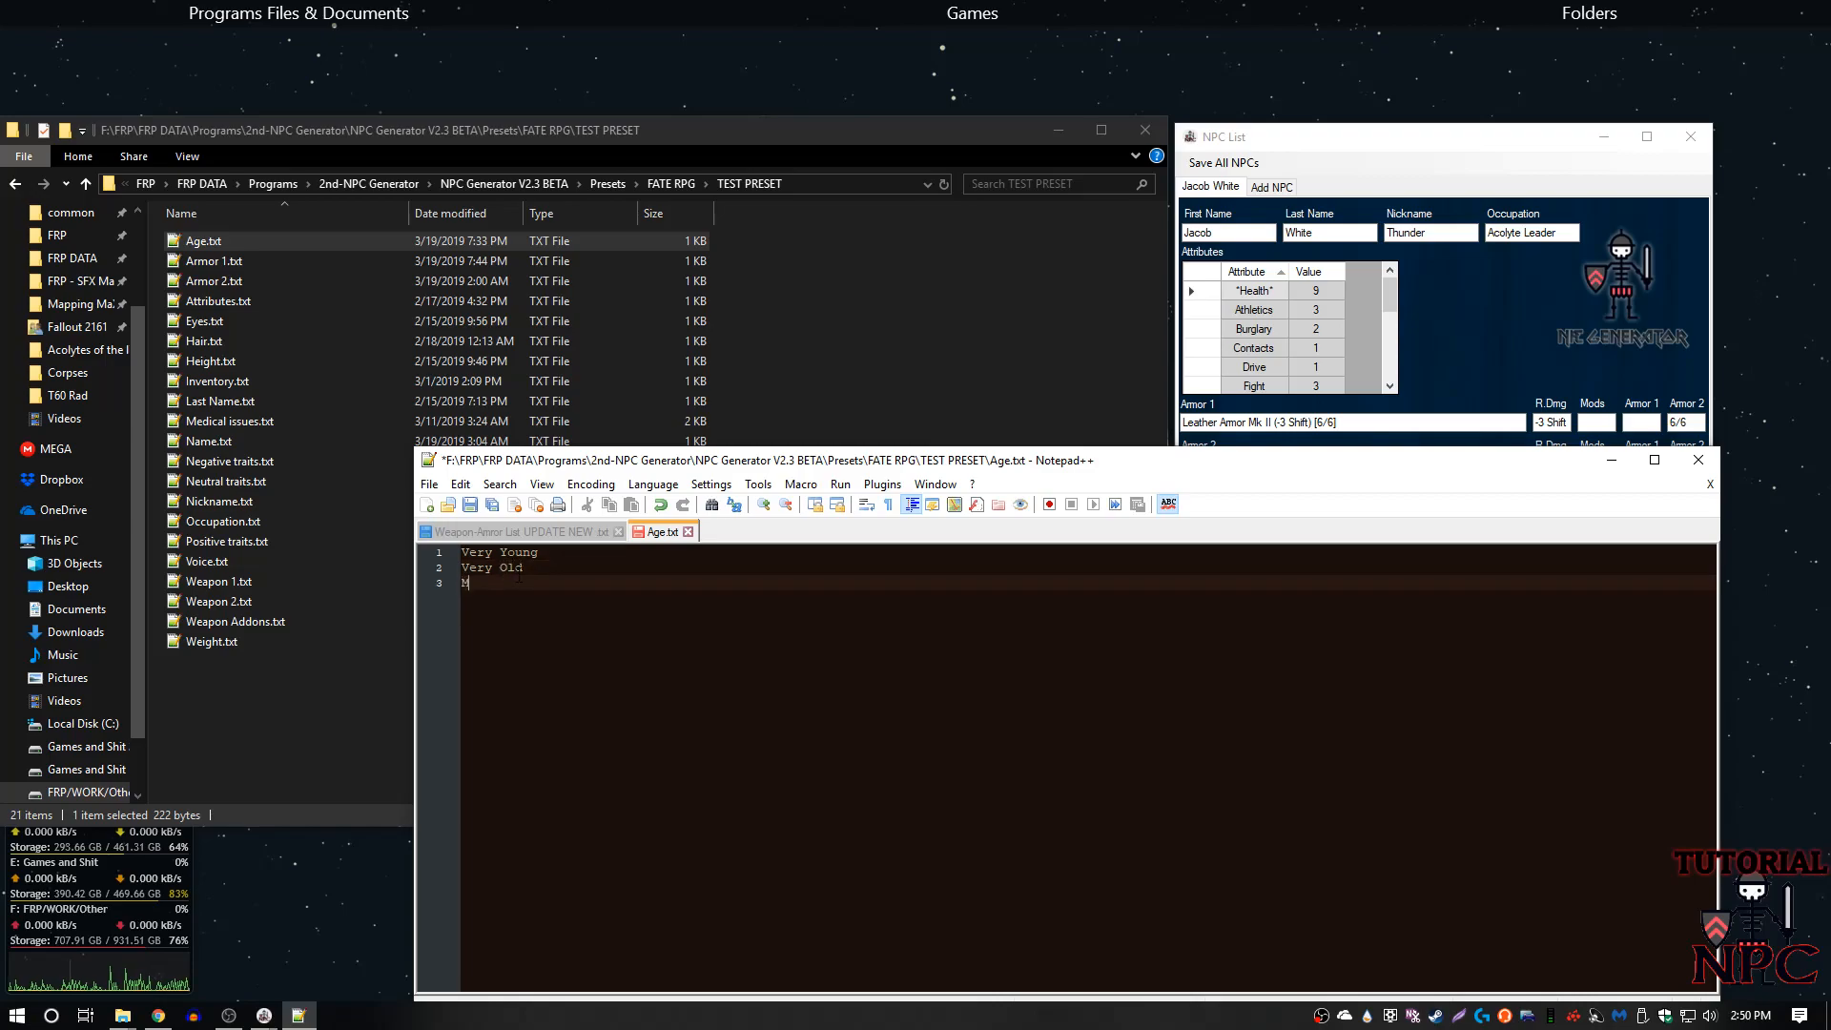
pyautogui.write('2')
pyautogui.press('Return')
pyautogui.write('1')
pyautogui.press('Return')
pyautogui.press('BackSpace')
pyautogui.press('BackSpace')
pyautogui.press('BackSpace')
pyautogui.press('BackSpace')
# - Add the age entries 1, 2, 200, 5213 and 123213213 on separate lines below Very Old
pyautogui.write('1')
pyautogui.press('Return')
pyautogui.write('2')
pyautogui.press('Return')
pyautogui.write('200')
pyautogui.press('Return')
pyautogui.write('5213')
pyautogui.press('Return')
pyautogui.write('123213213')
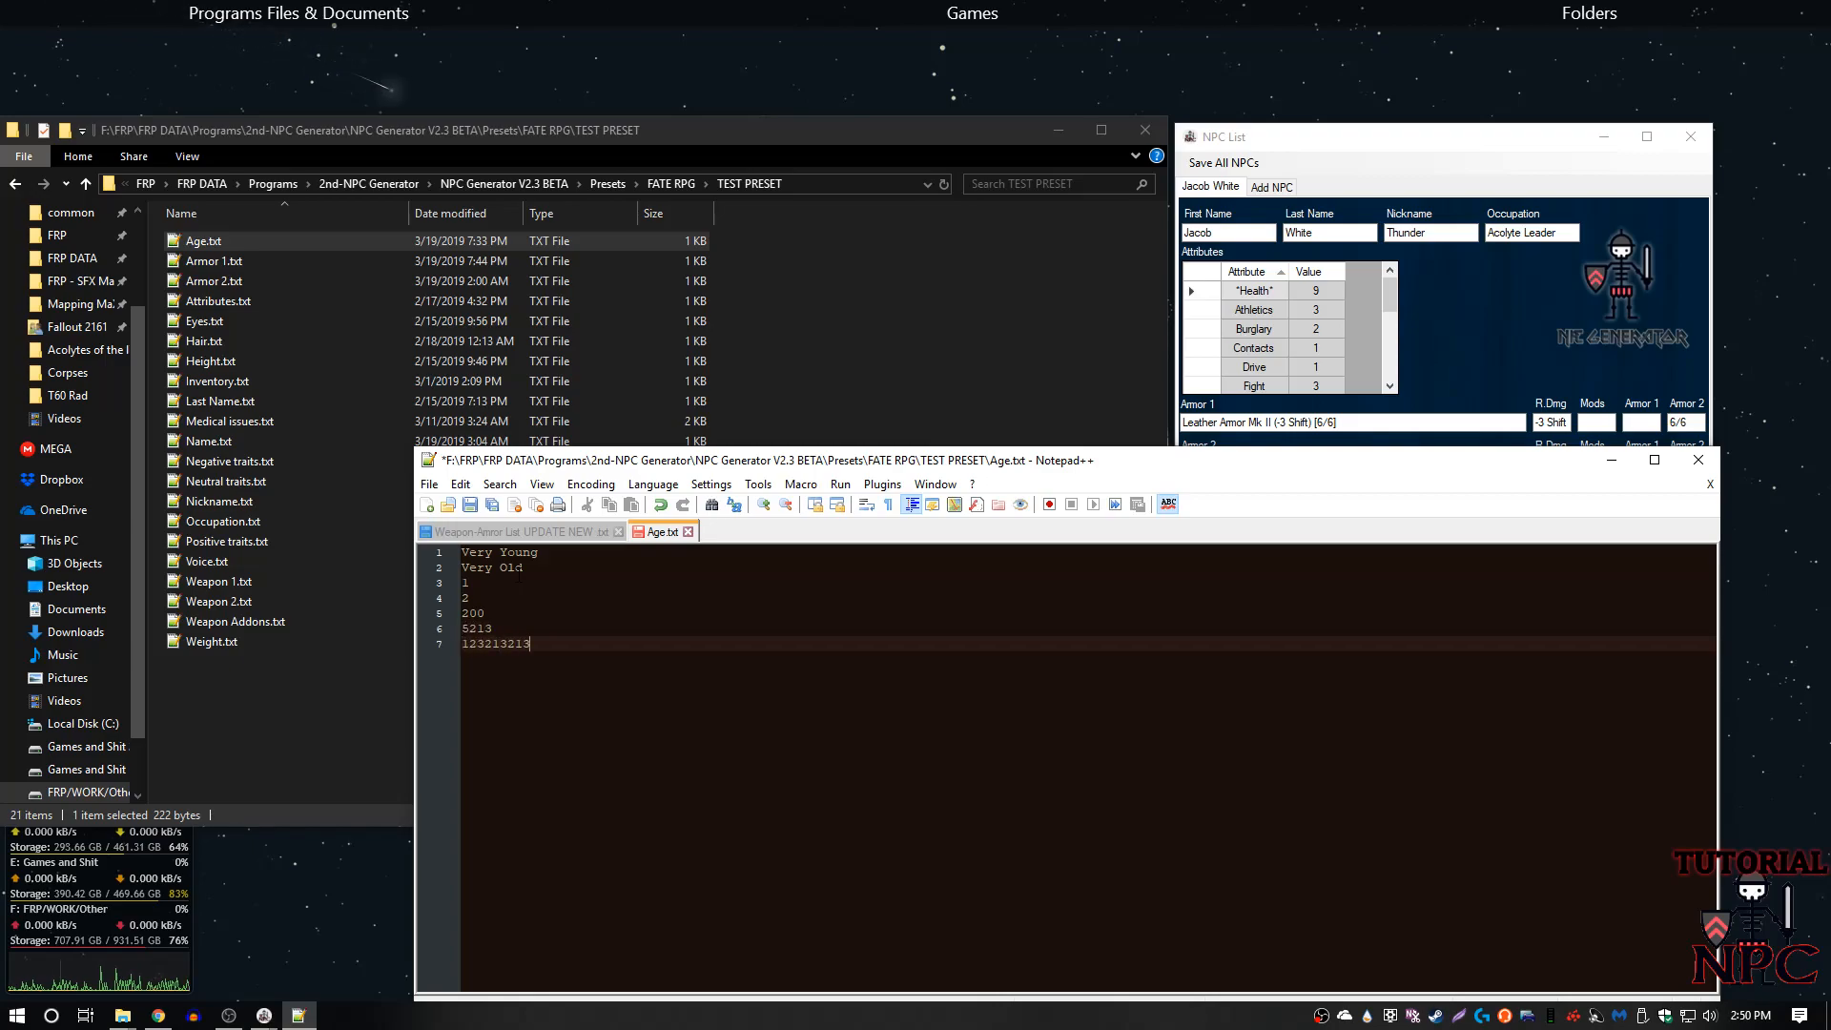
# - Save and close Age.txt along with the editor, and open Armor 1.txt from the TEST PRESET folder
pyautogui.hotkey('ctrl', 's')
pyautogui.click(688, 532)
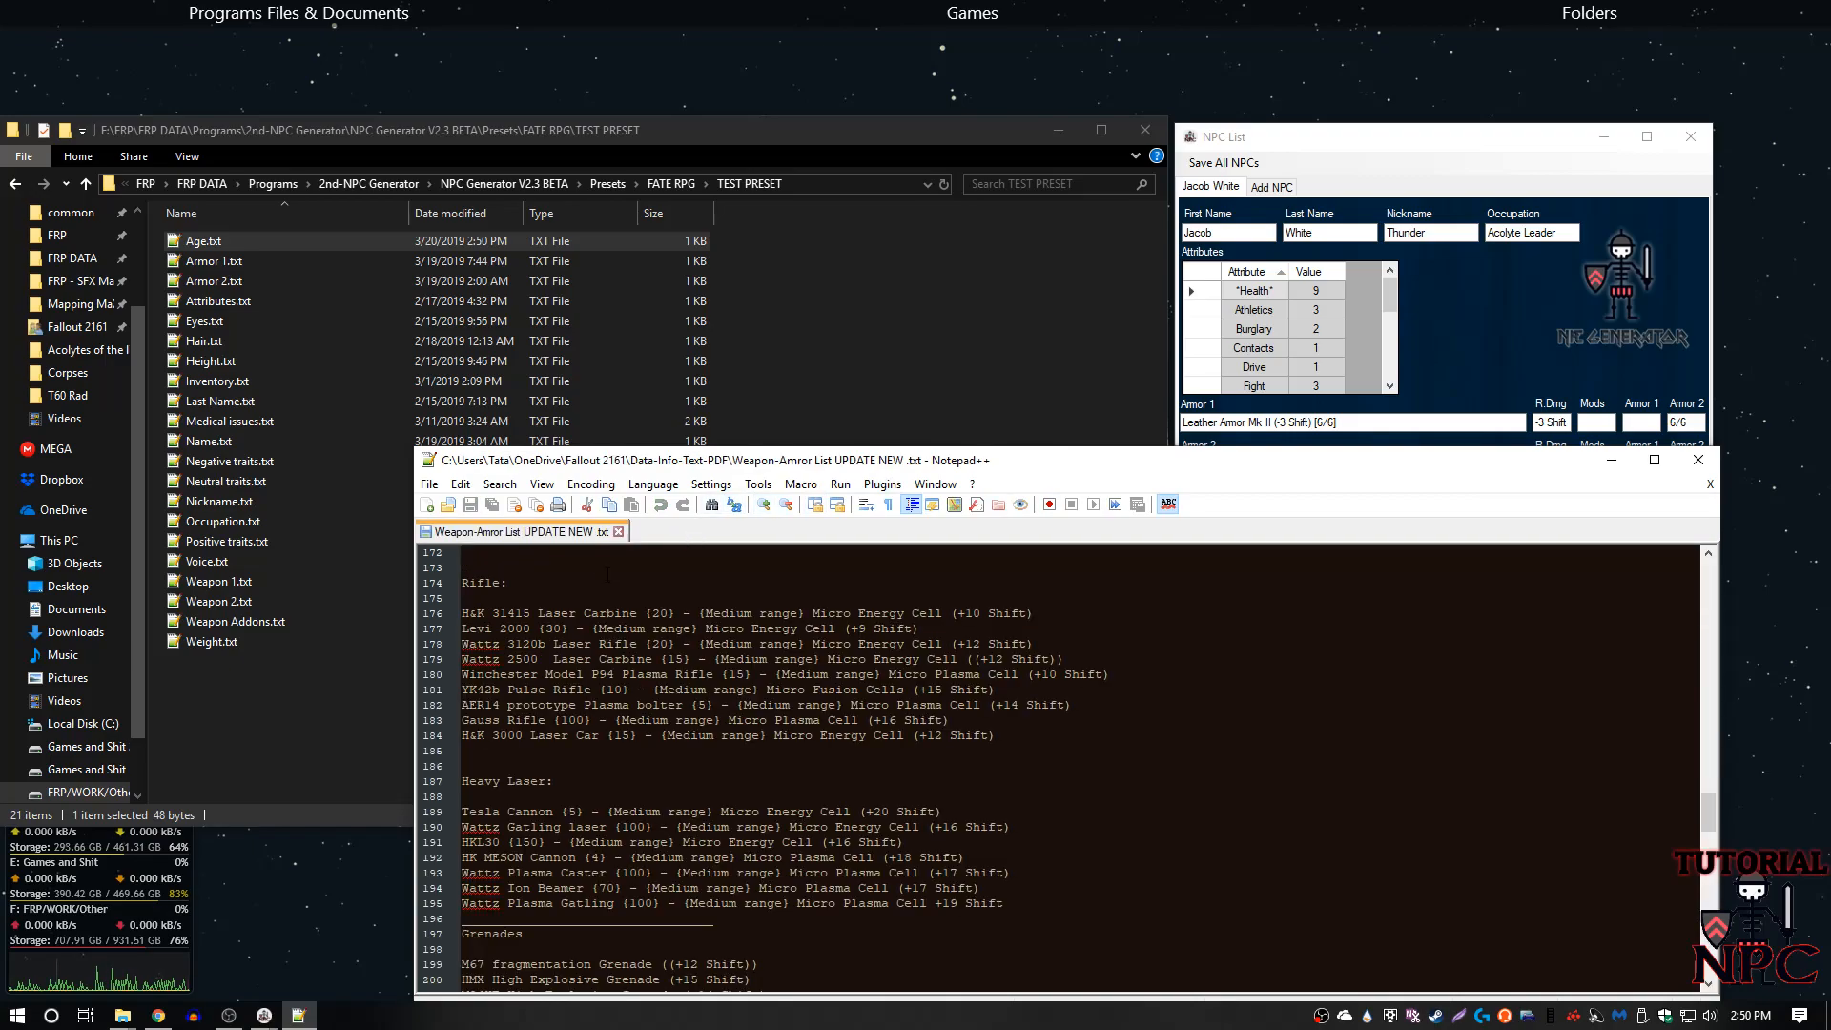
pyautogui.click(1696, 459)
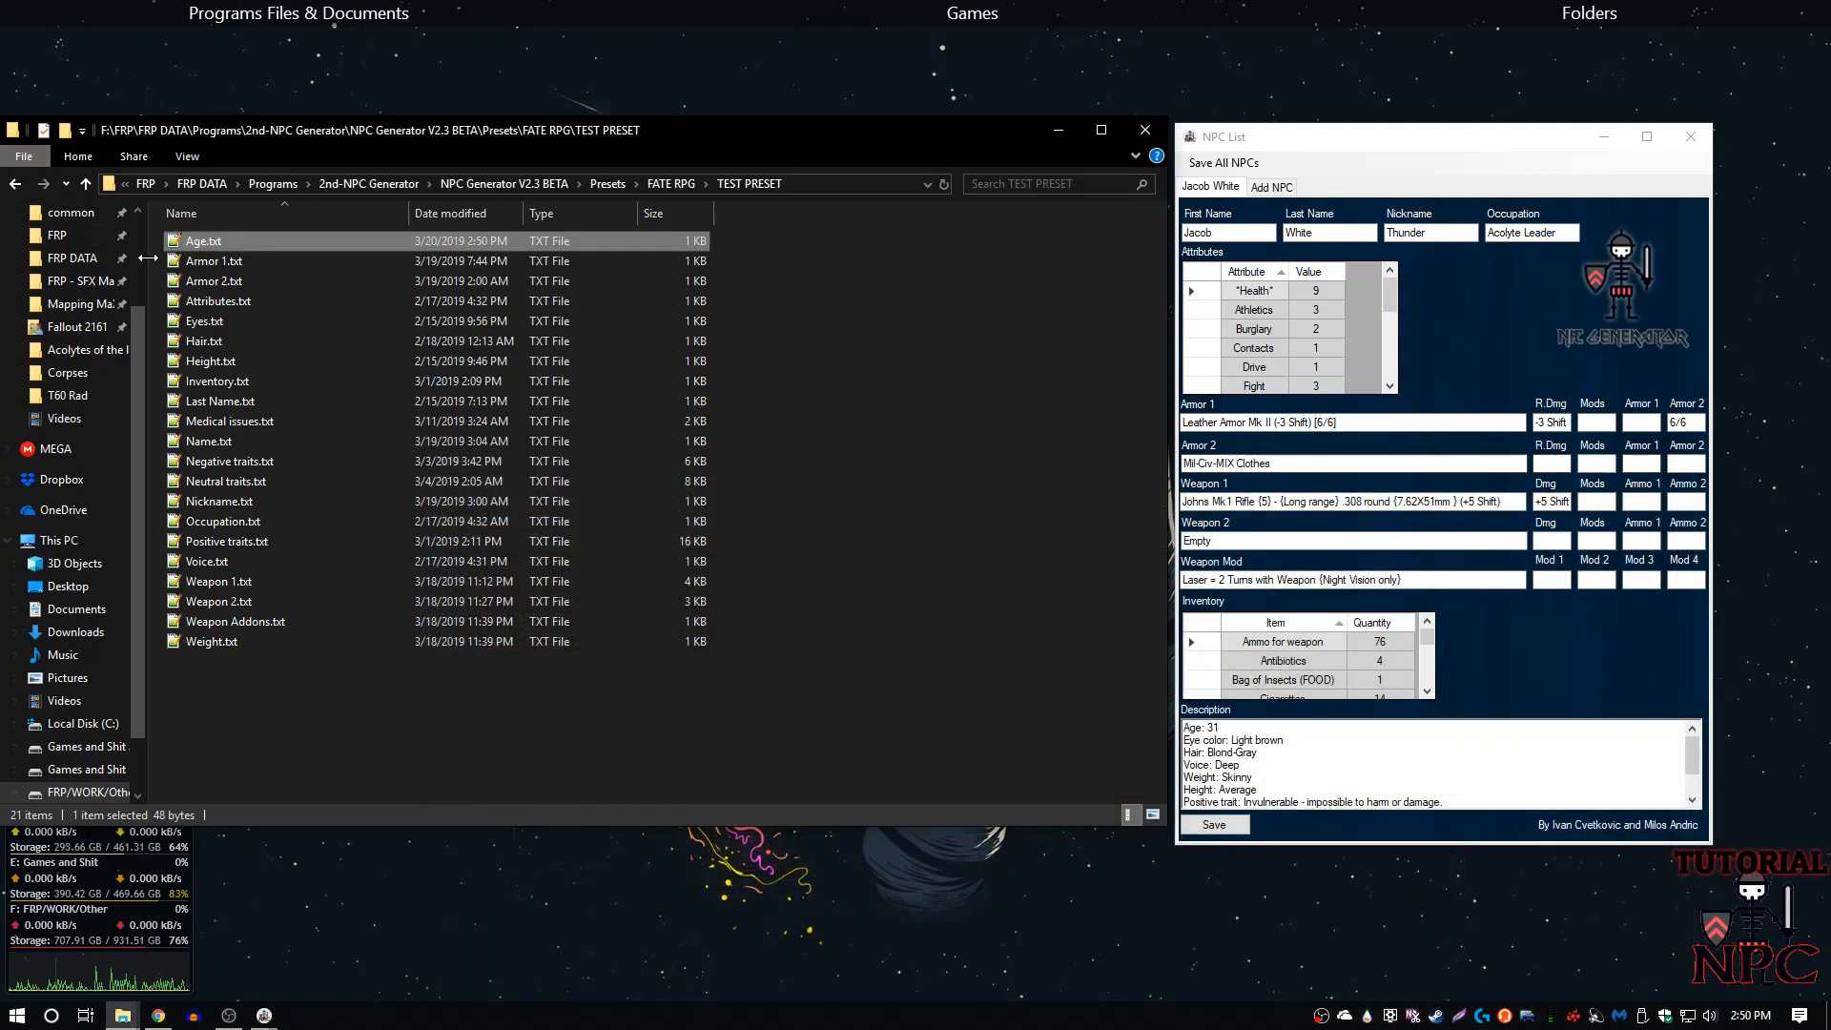
pyautogui.doubleClick(218, 261)
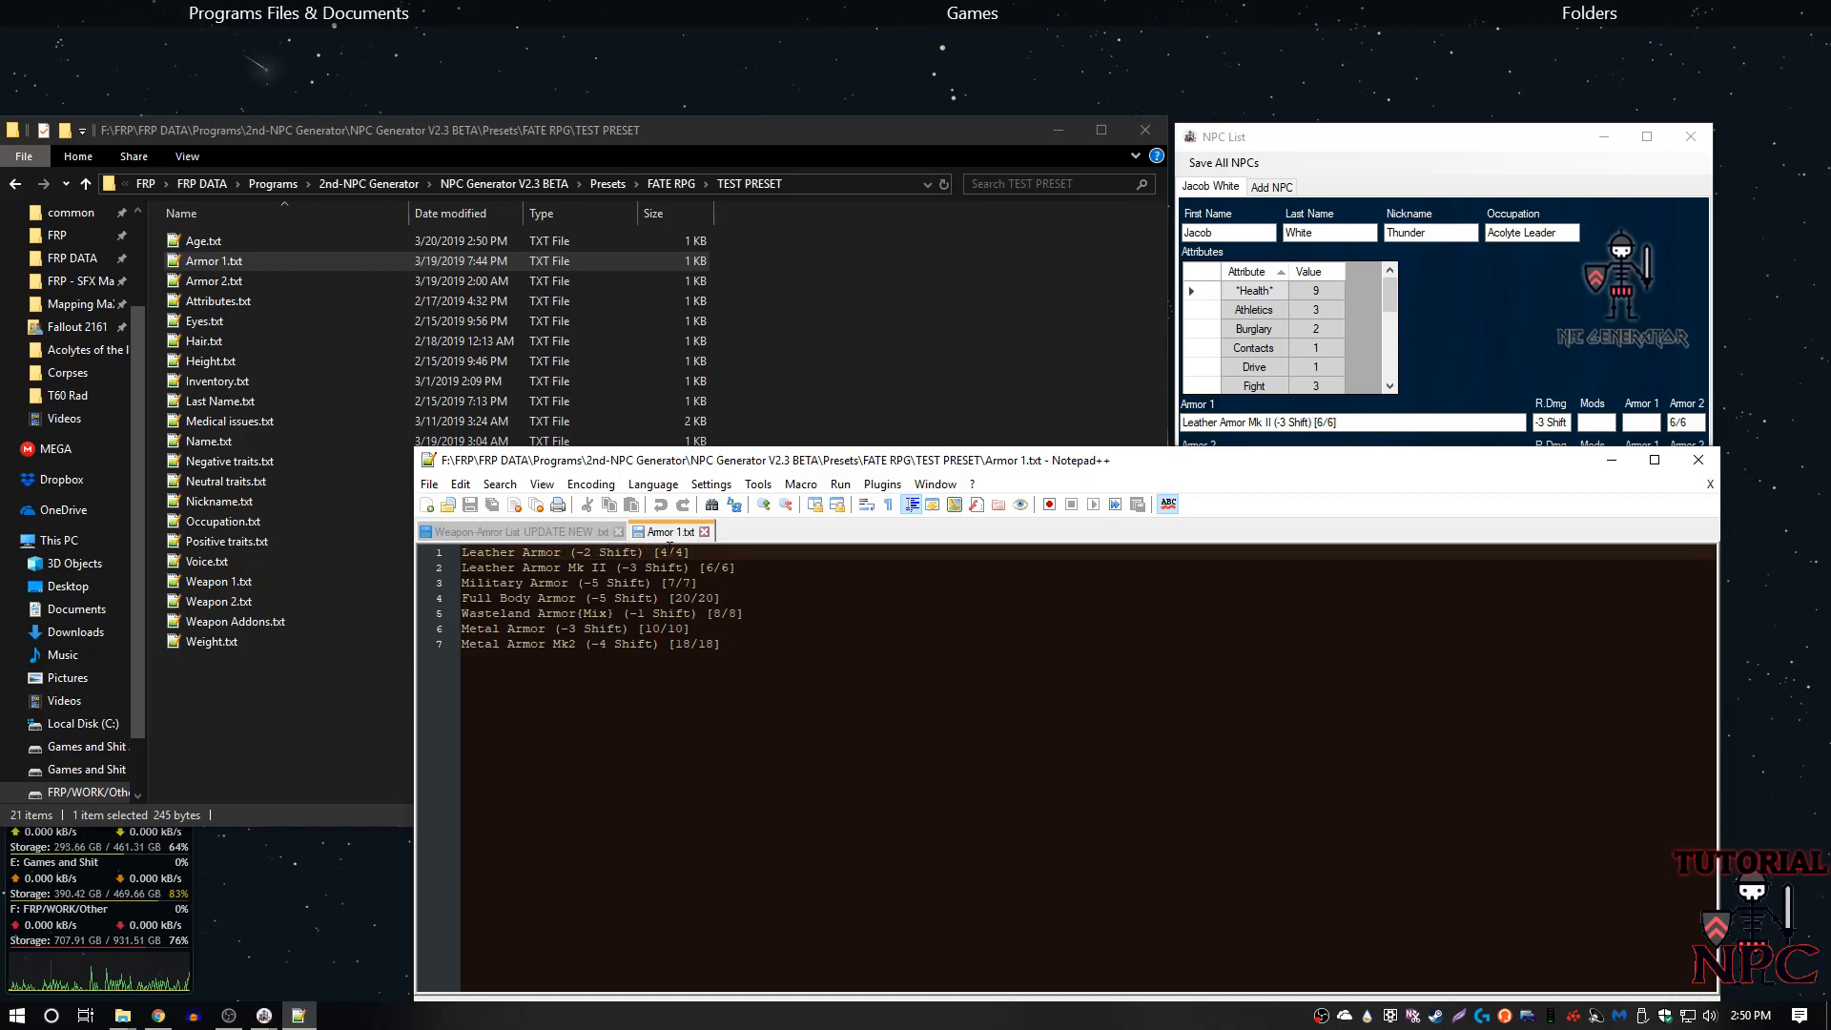
pyautogui.click(688, 553)
pyautogui.press('BackSpace')
pyautogui.press('BackSpace')
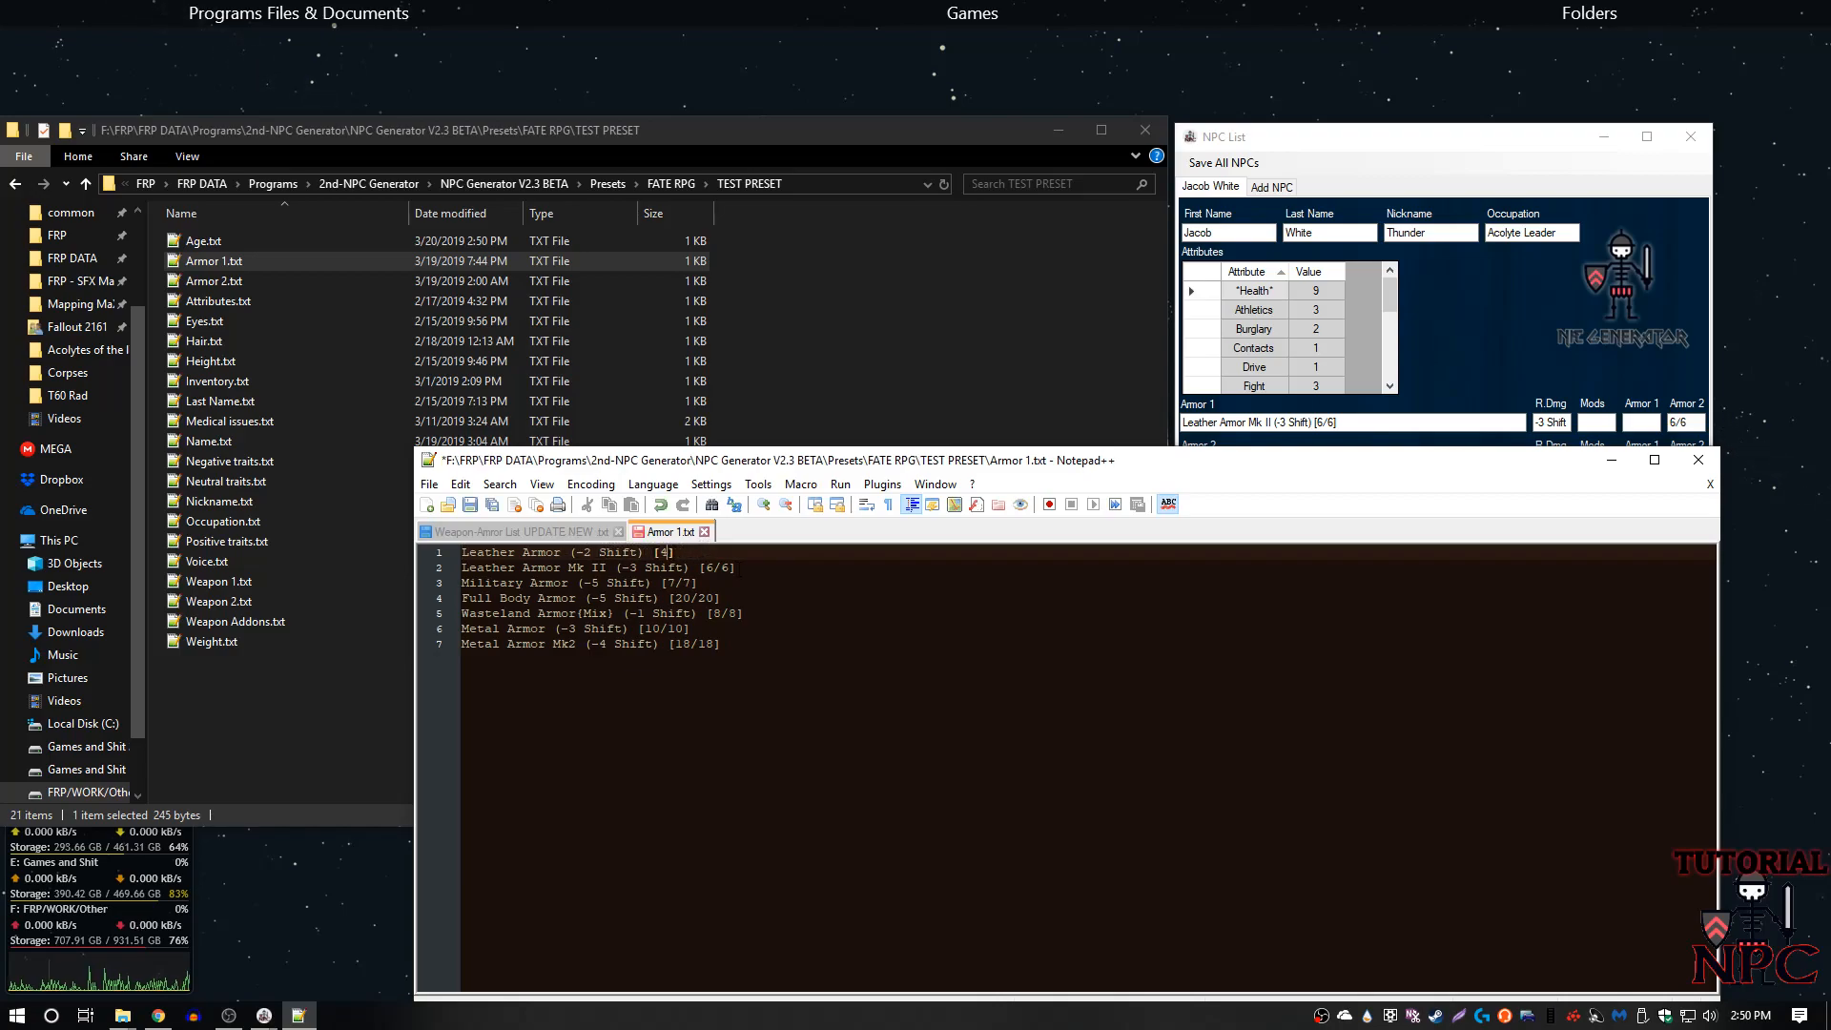
pyautogui.hotkey('ctrl', 'z')
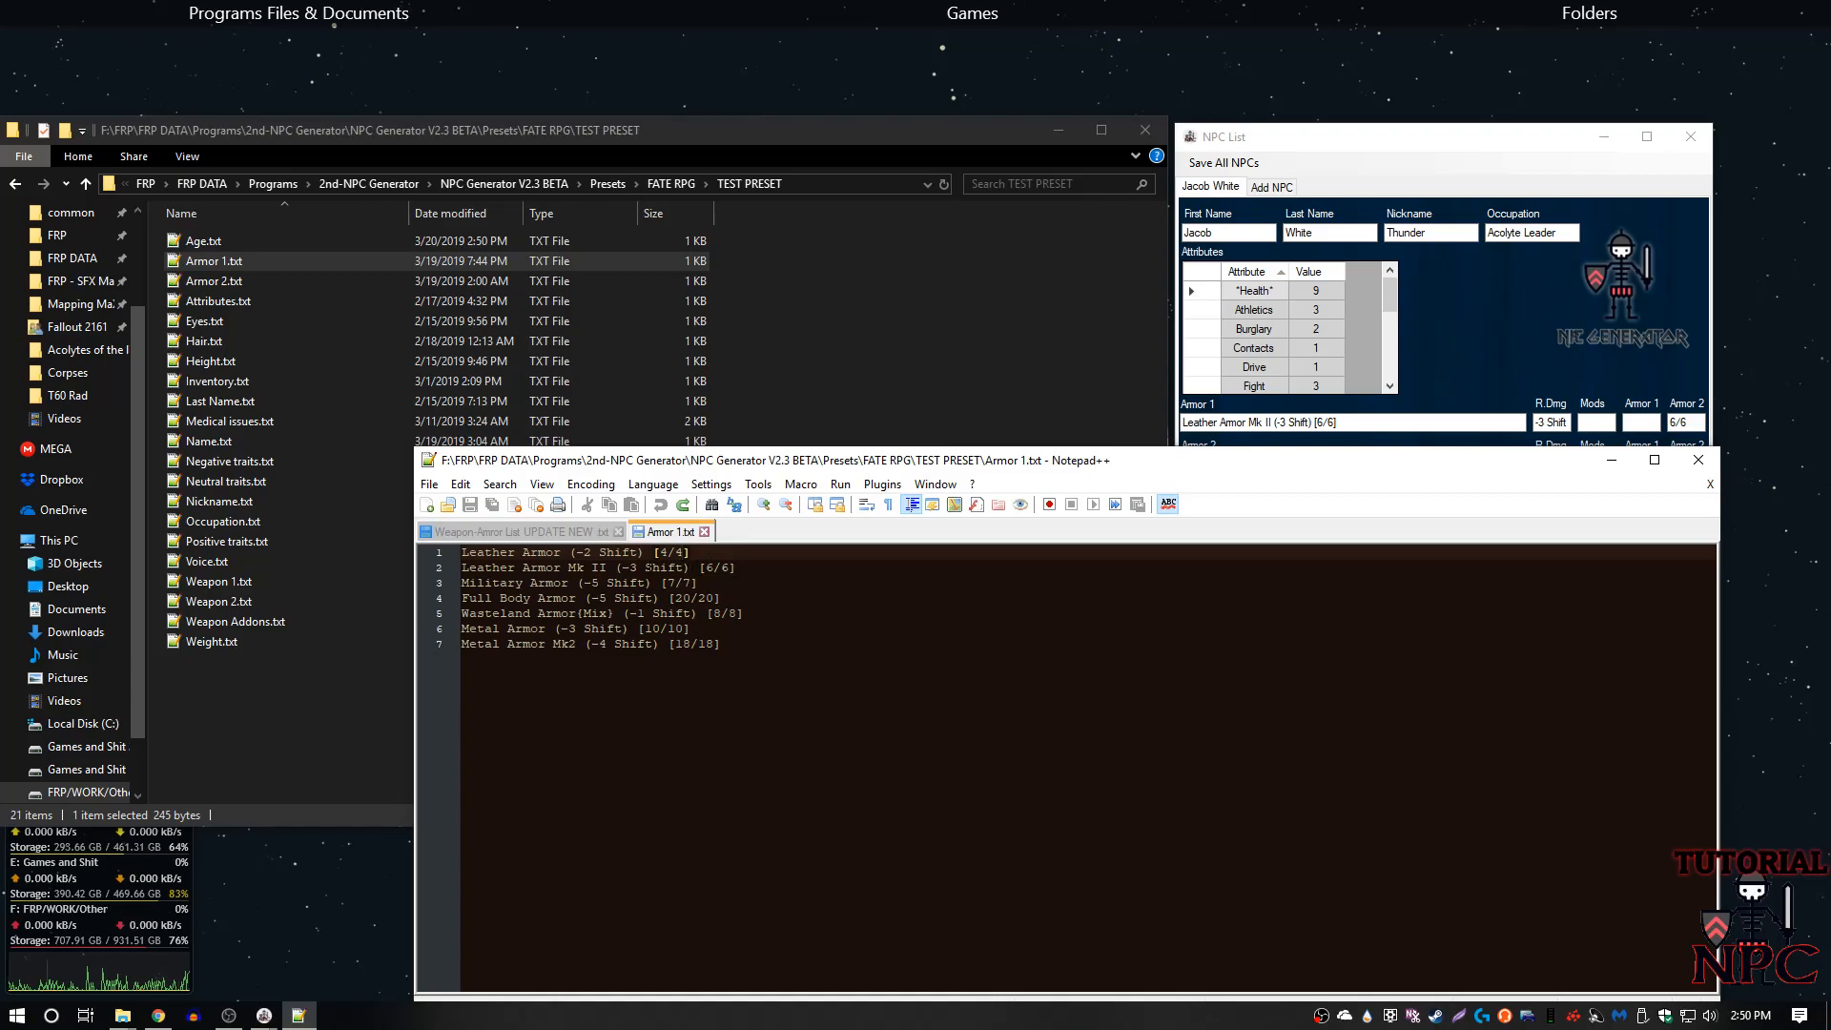
# - Replace the name Leather Armor Mk II with "Test amro" and the value in its parentheses with AC 12
pyautogui.moveTo(607, 568); pyautogui.dragTo(432, 566)
pyautogui.write('Test a')
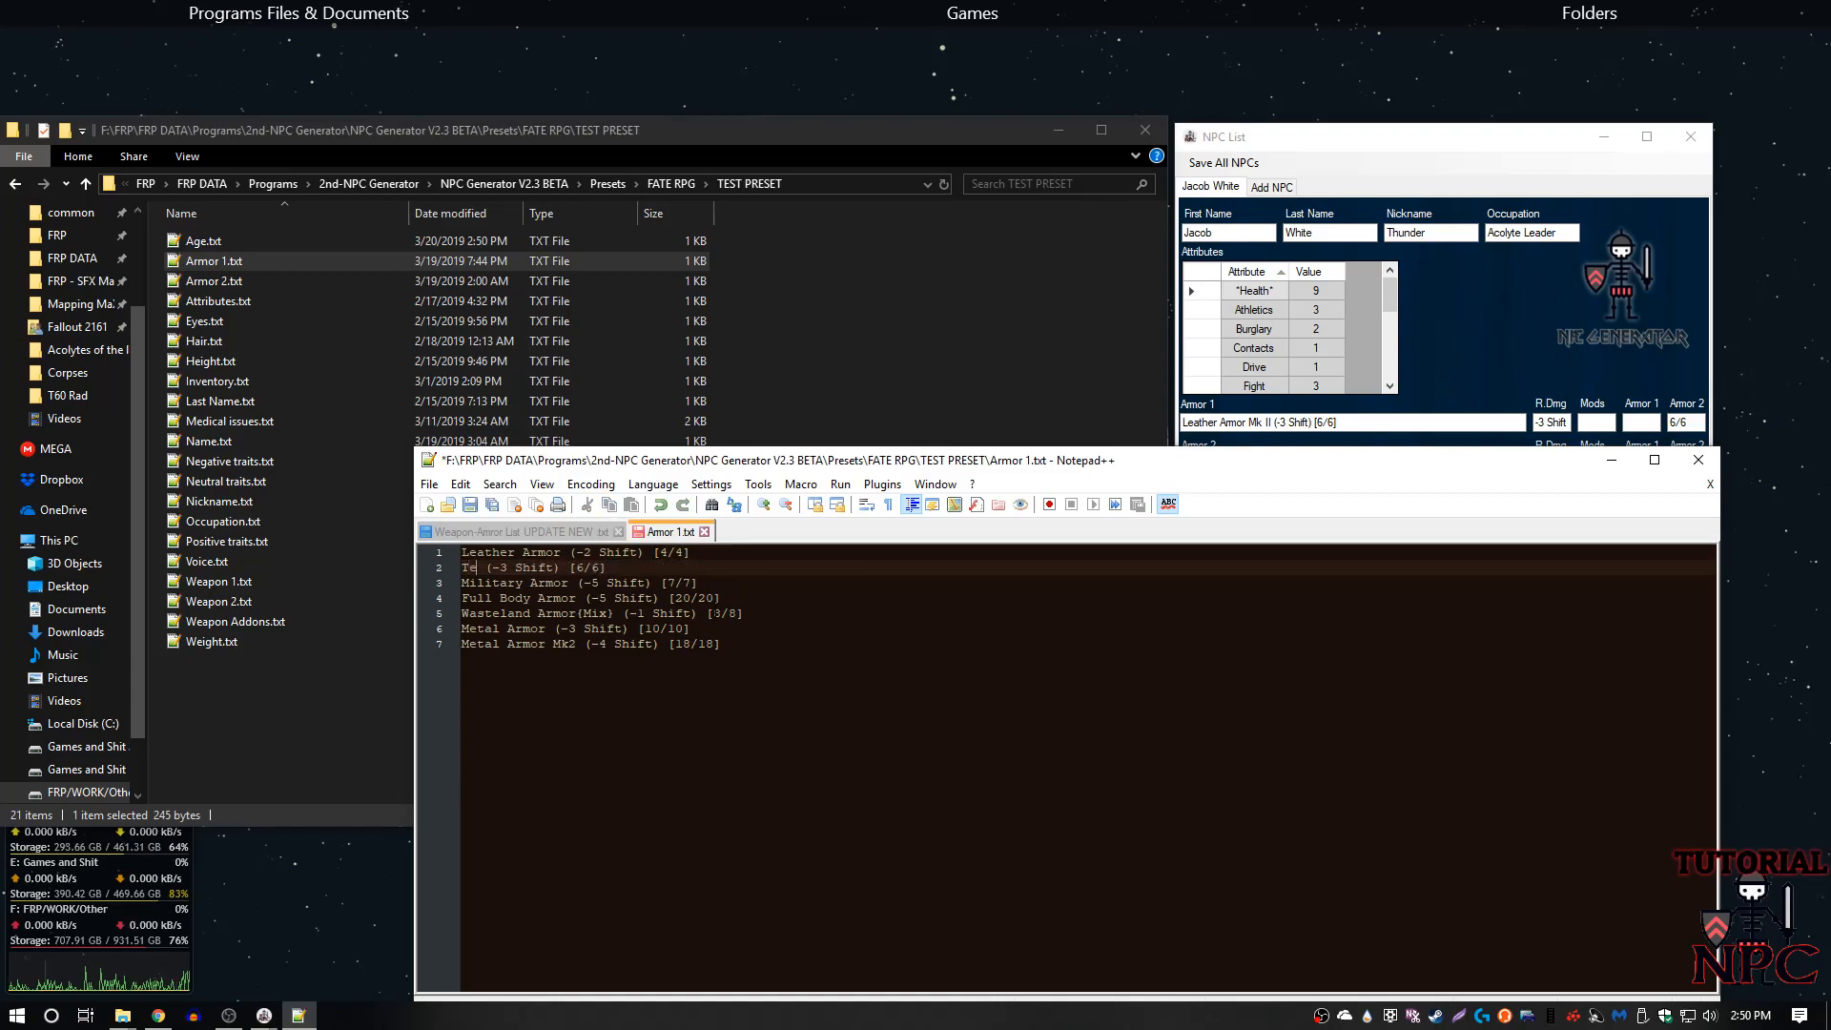
pyautogui.write('mro')
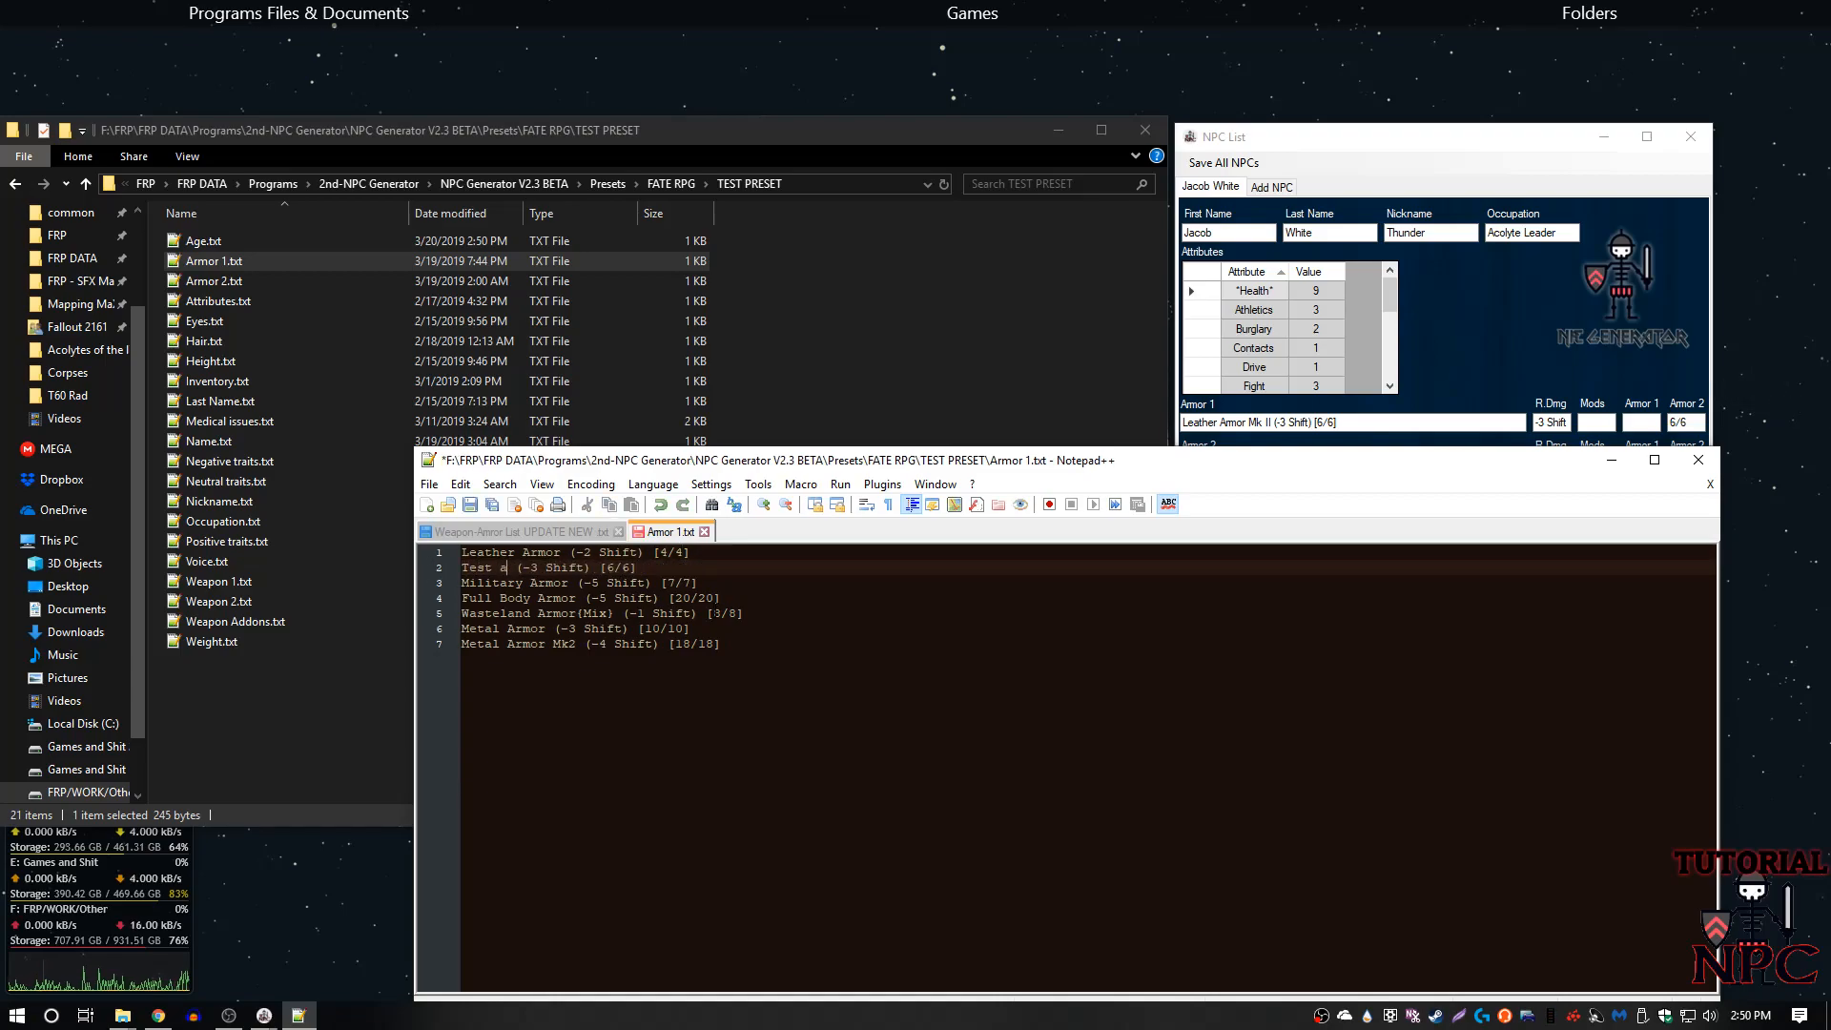
pyautogui.moveTo(609, 567); pyautogui.dragTo(547, 568)
pyautogui.write('AC')
pyautogui.write(' 12')
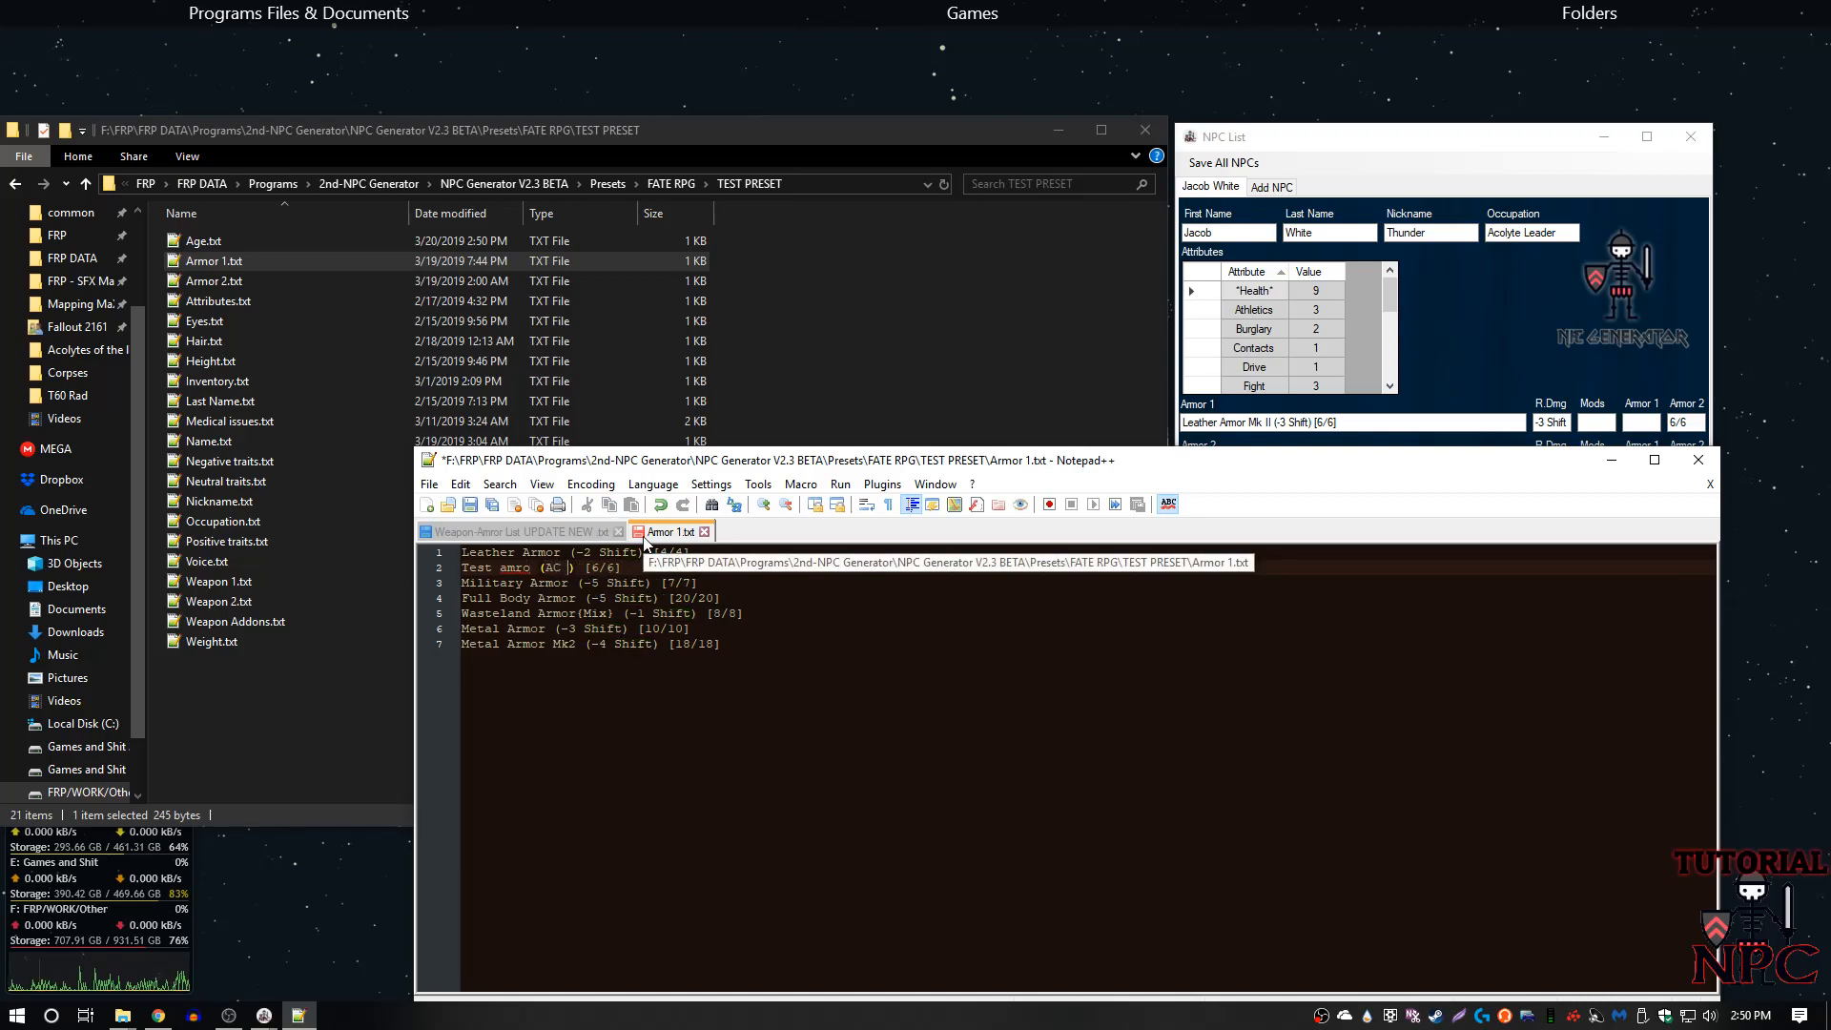
# - Correct the misspelled "amro" in the second entry by replacing it with Armor copied from the first entry
pyautogui.rightClick(520, 569)
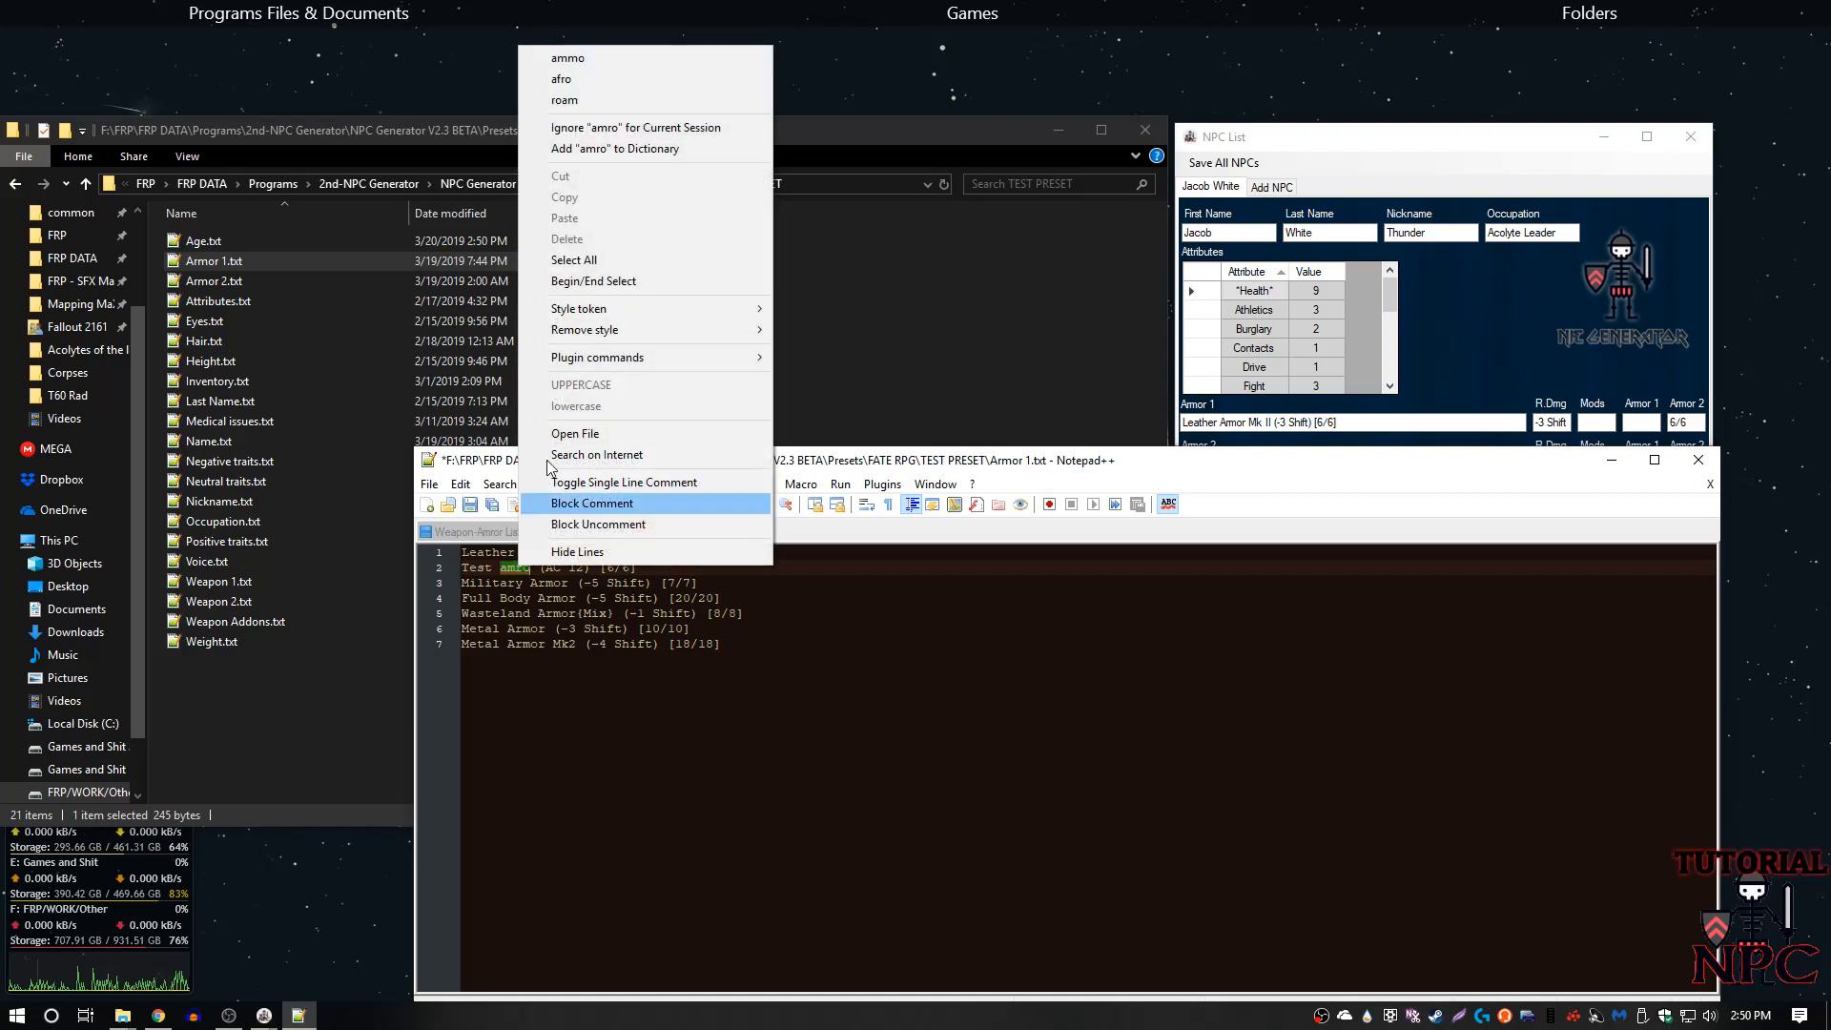
pyautogui.click(544, 700)
pyautogui.doubleClick(541, 552)
pyautogui.hotkey('ctrl', 'c')
pyautogui.doubleClick(517, 568)
pyautogui.hotkey('ctrl', 'v')
# - Remove the bracketed [6/6] value from the end of the Test Armor entry
pyautogui.moveTo(615, 568); pyautogui.dragTo(638, 568)
pyautogui.press('BackSpace')
pyautogui.press('BackSpace')
pyautogui.press('Delete')
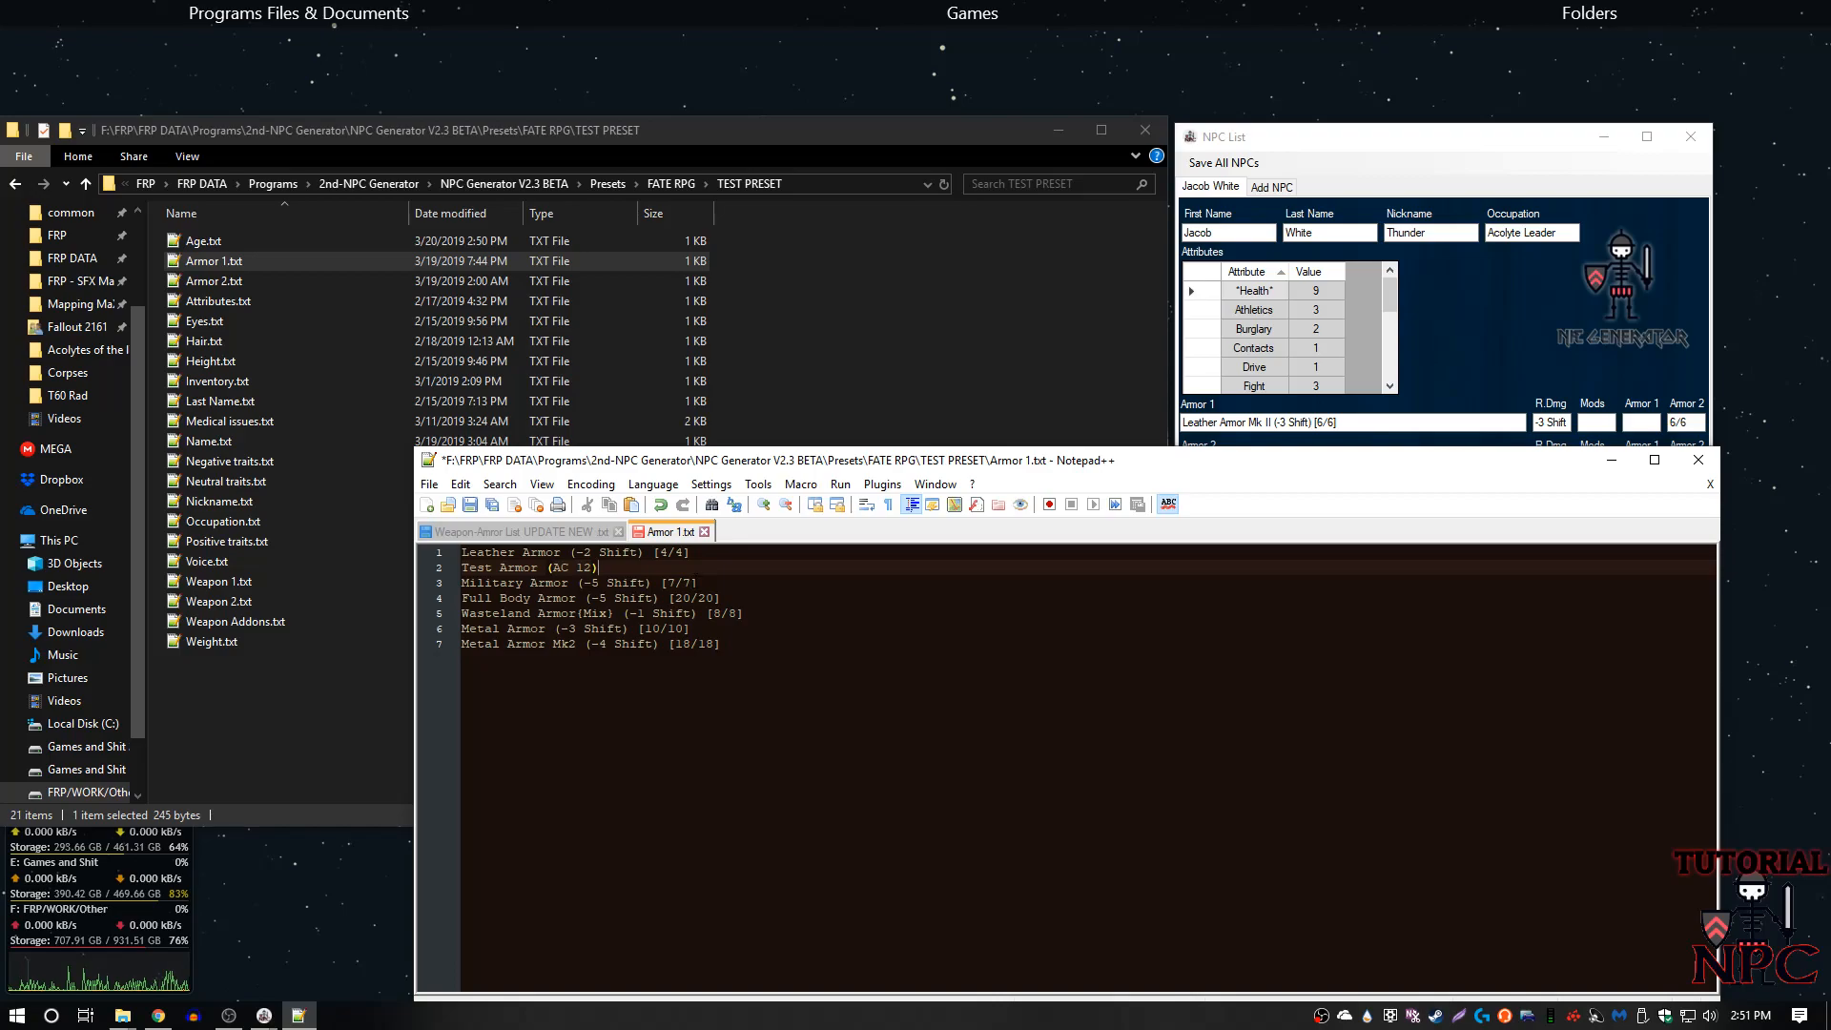
# - Delete the entries from Full Body Armor through Metal Armor Mk2 in Armor 1.txt
pyautogui.click(582, 613)
pyautogui.press('Up')
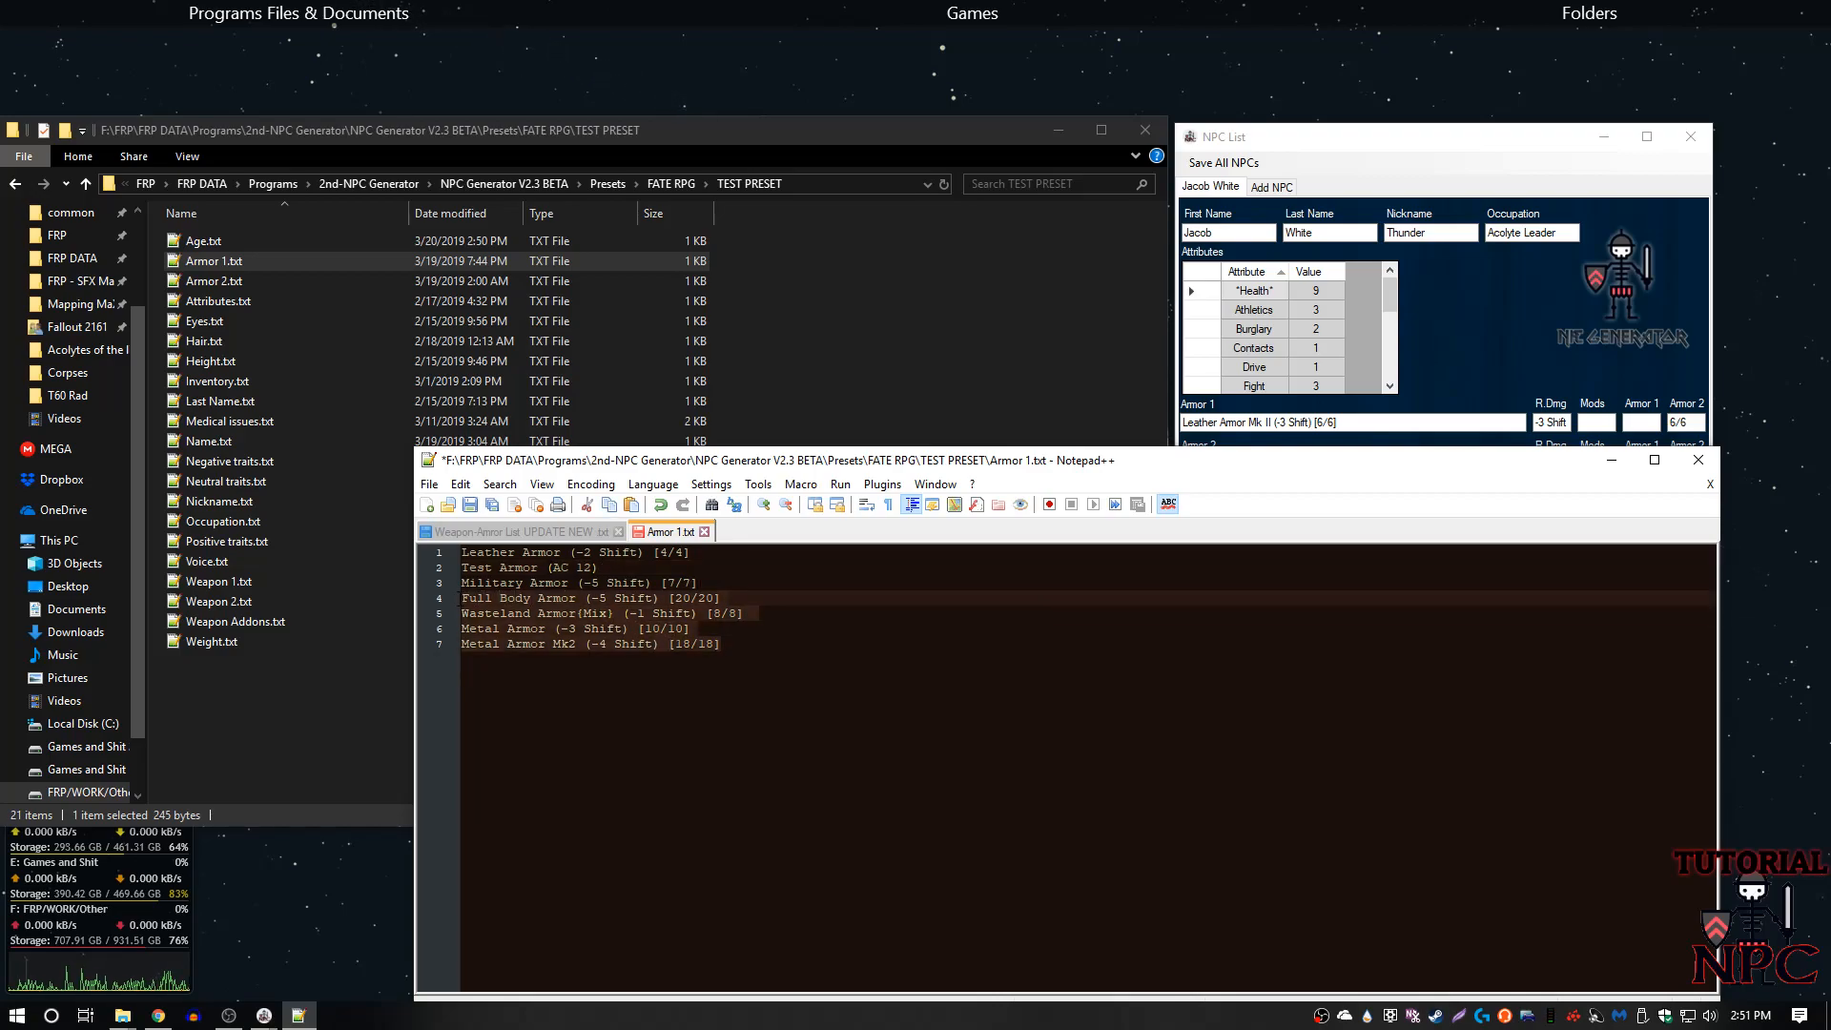
pyautogui.press('Delete')
# - Change the value in parentheses of the Military Armor entry to -35
pyautogui.click(606, 582)
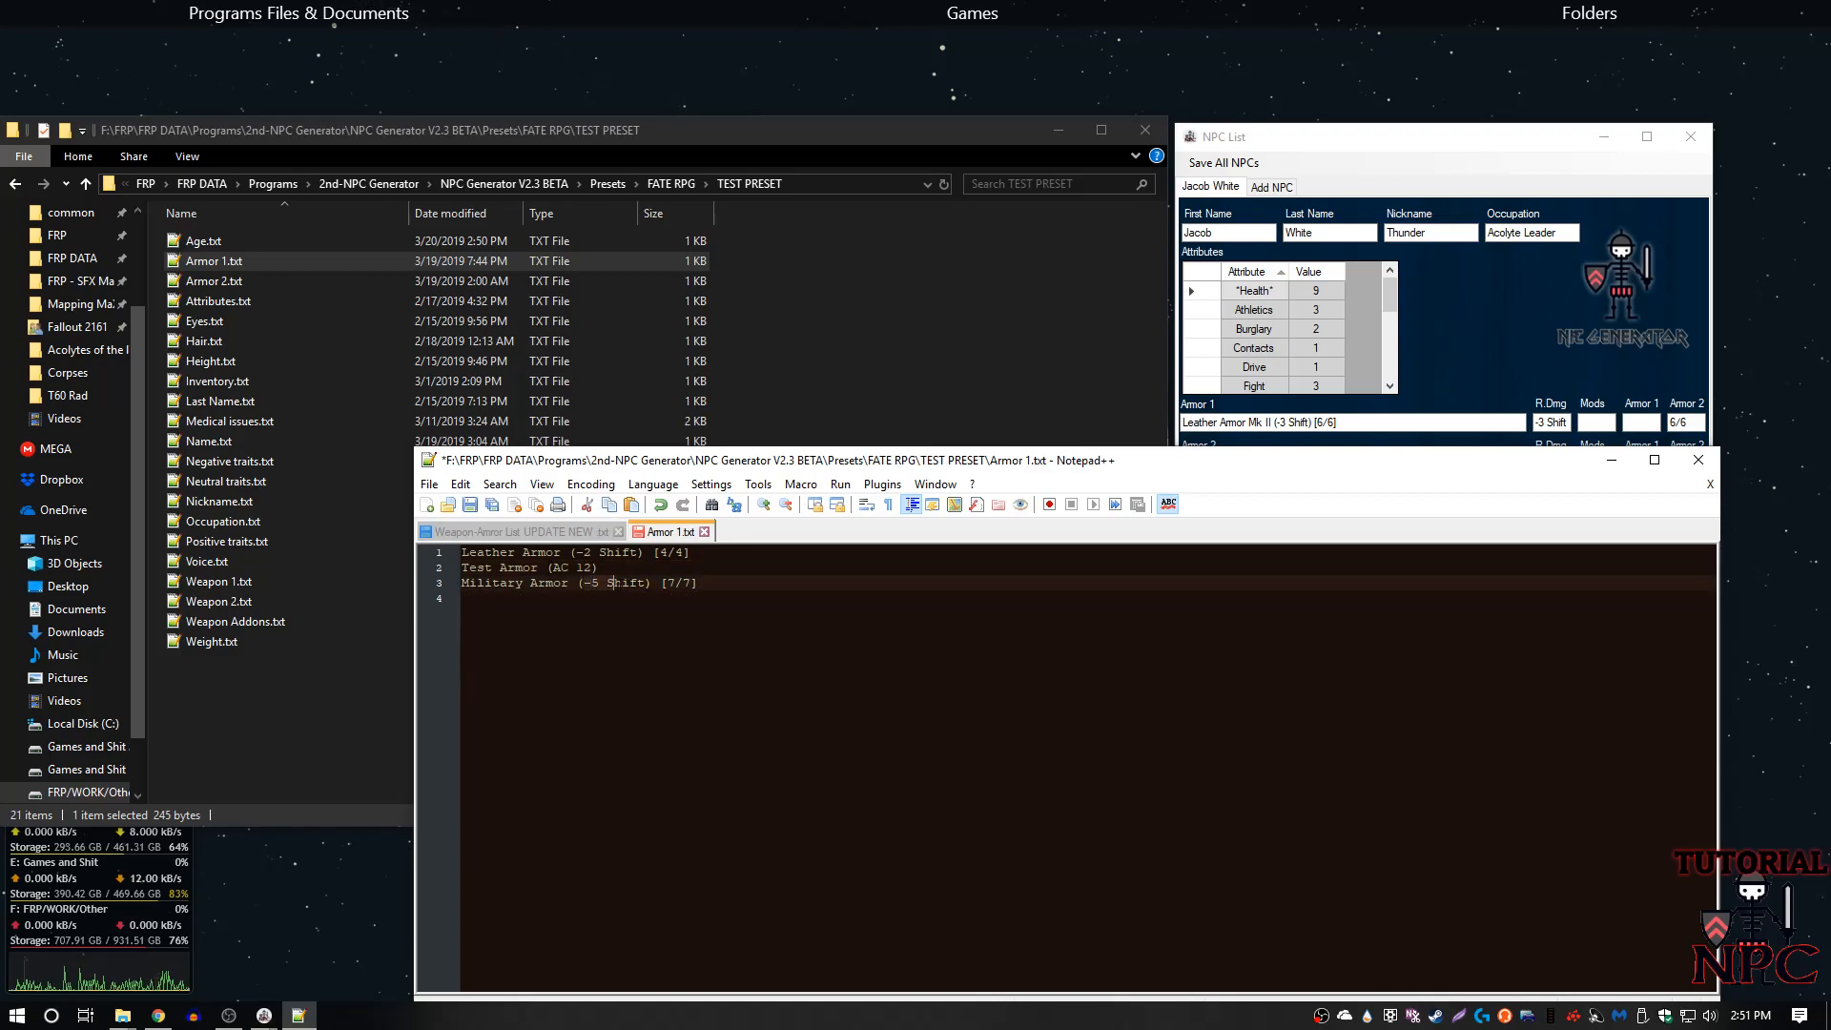
pyautogui.press('BackSpace')
pyautogui.press('BackSpace')
pyautogui.press('BackSpace')
pyautogui.press('BackSpace')
pyautogui.press('BackSpace')
pyautogui.press('BackSpace')
pyautogui.press('BackSpace')
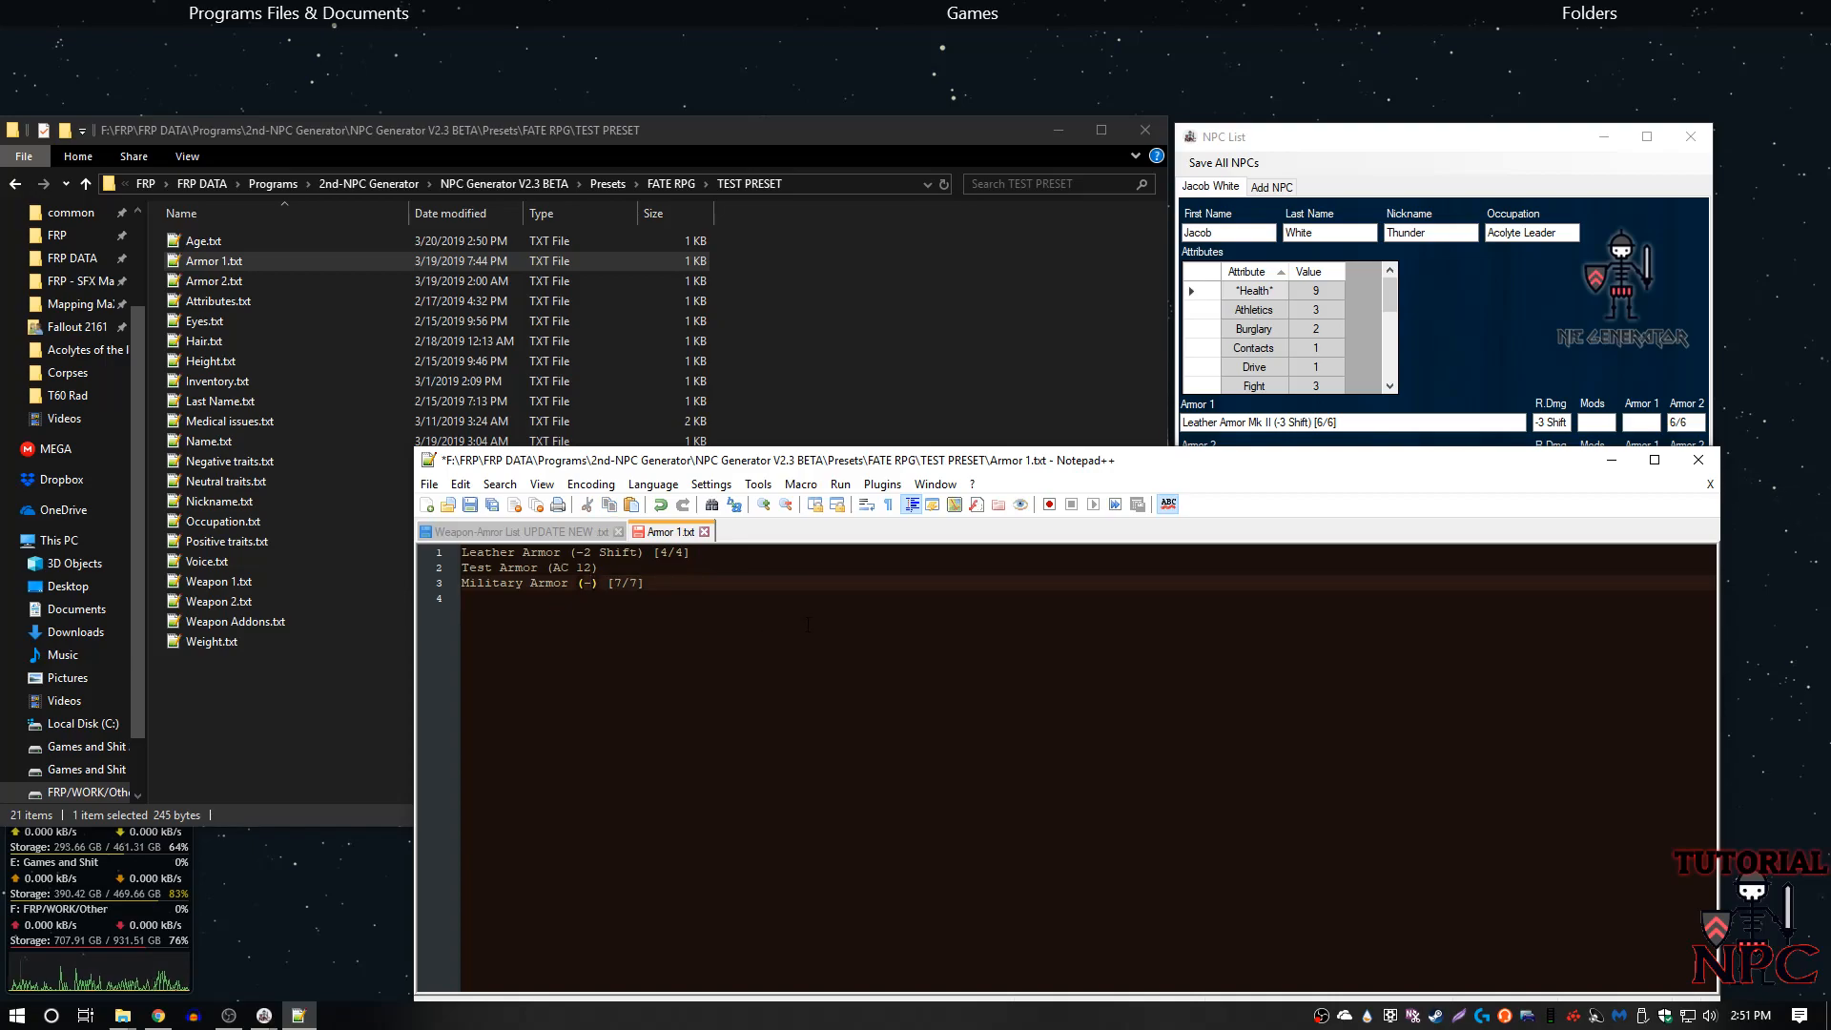
pyautogui.write('35')
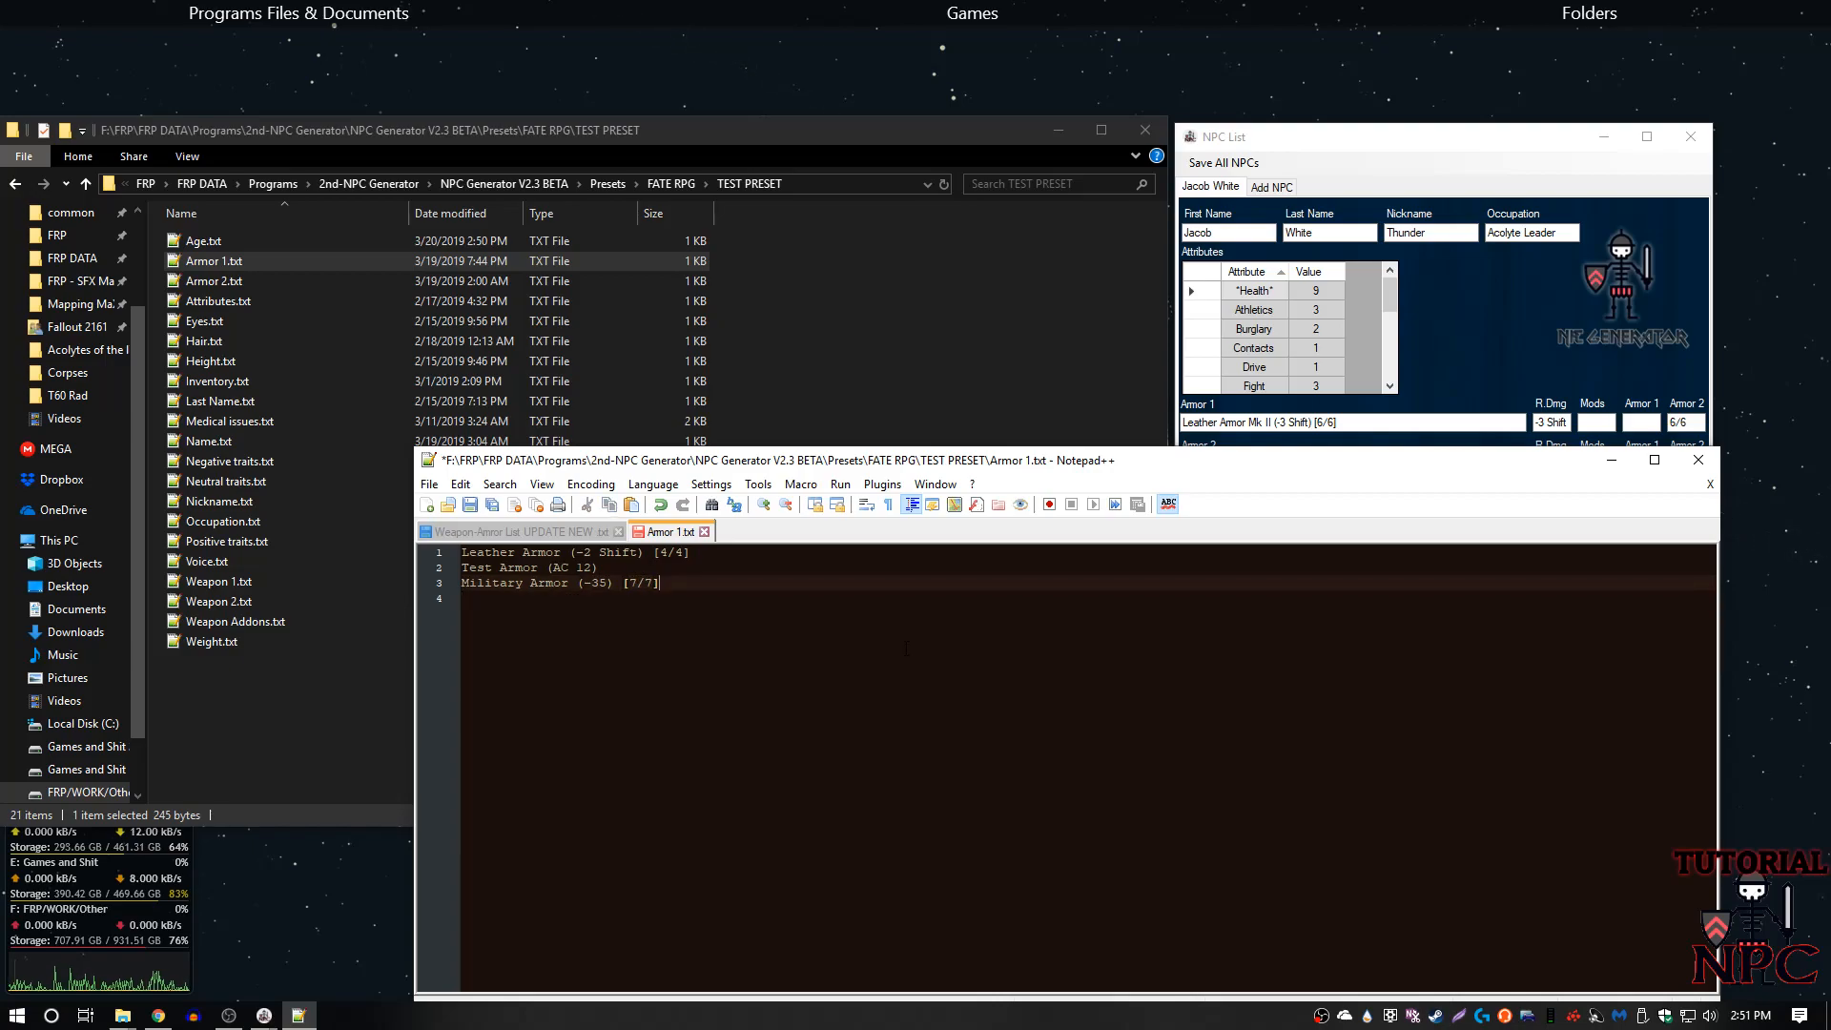
# - Set the Military Armor entry's bracketed value to 50/50, then save Armor 1.txt and close the editor
pyautogui.press('BackSpace')
pyautogui.press('BackSpace')
pyautogui.press('BackSpace')
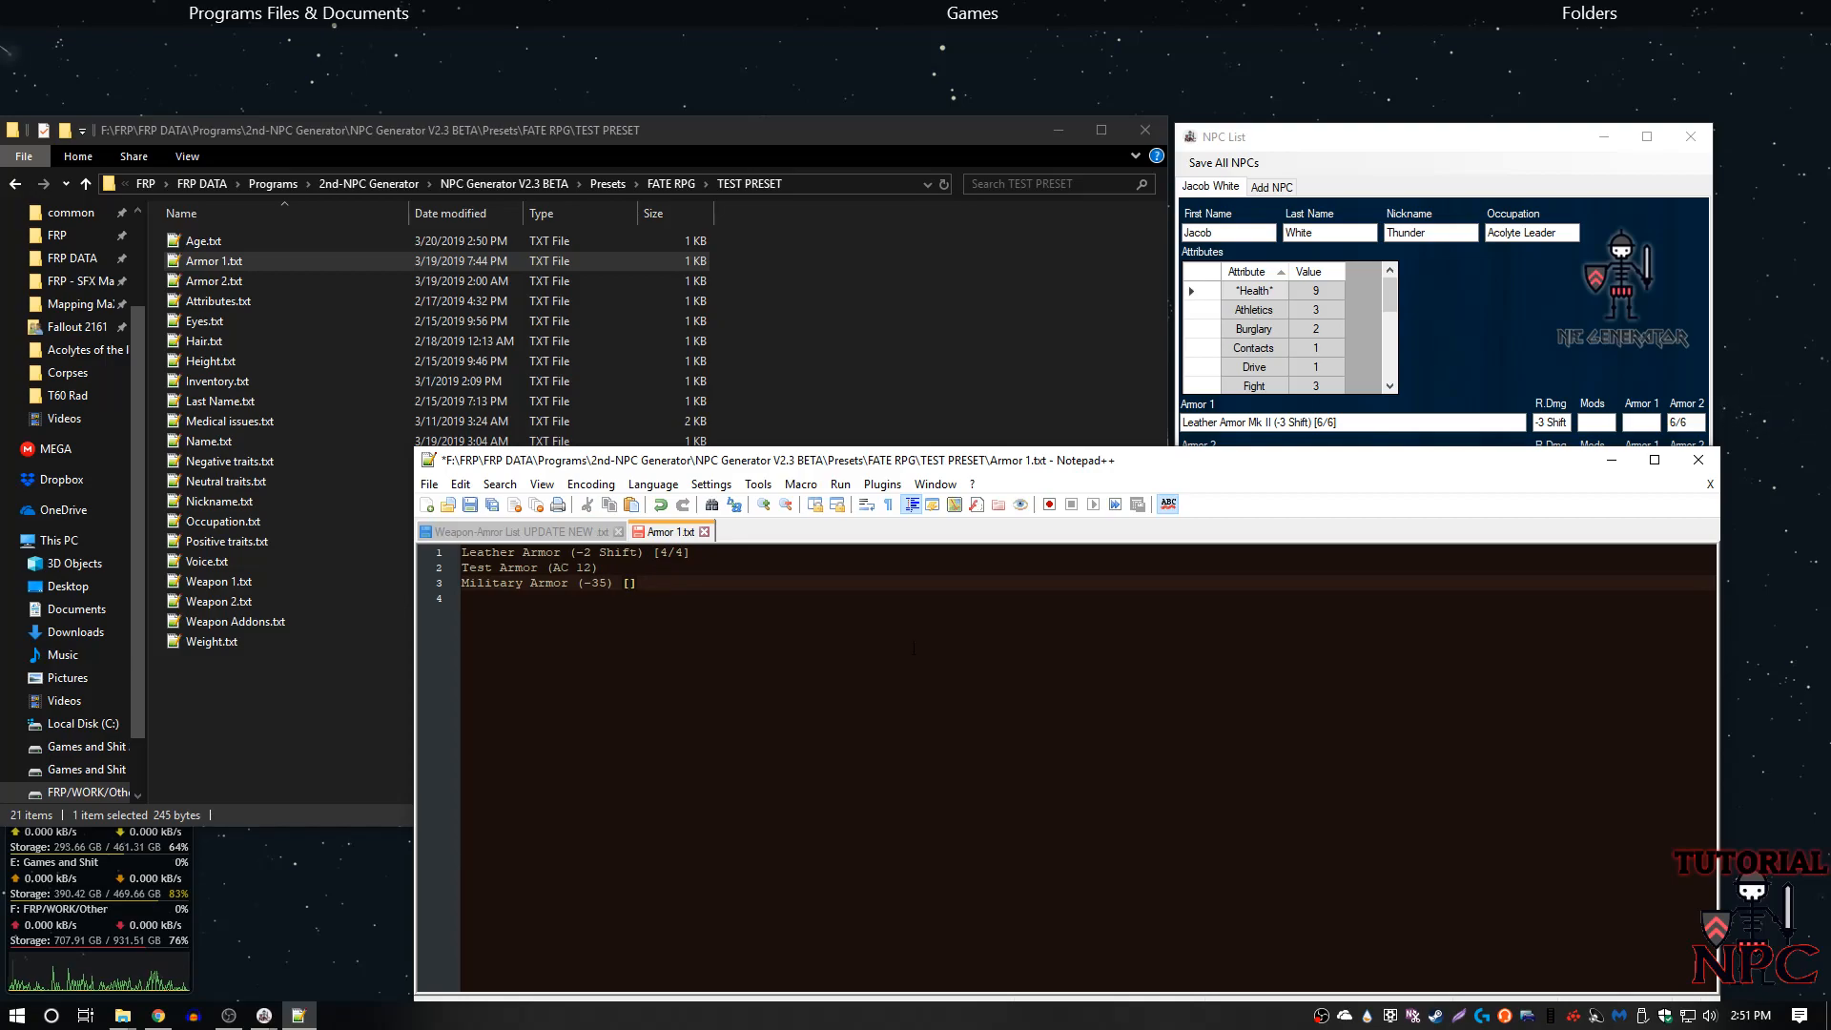
pyautogui.write('50/')
pyautogui.press('BackSpace')
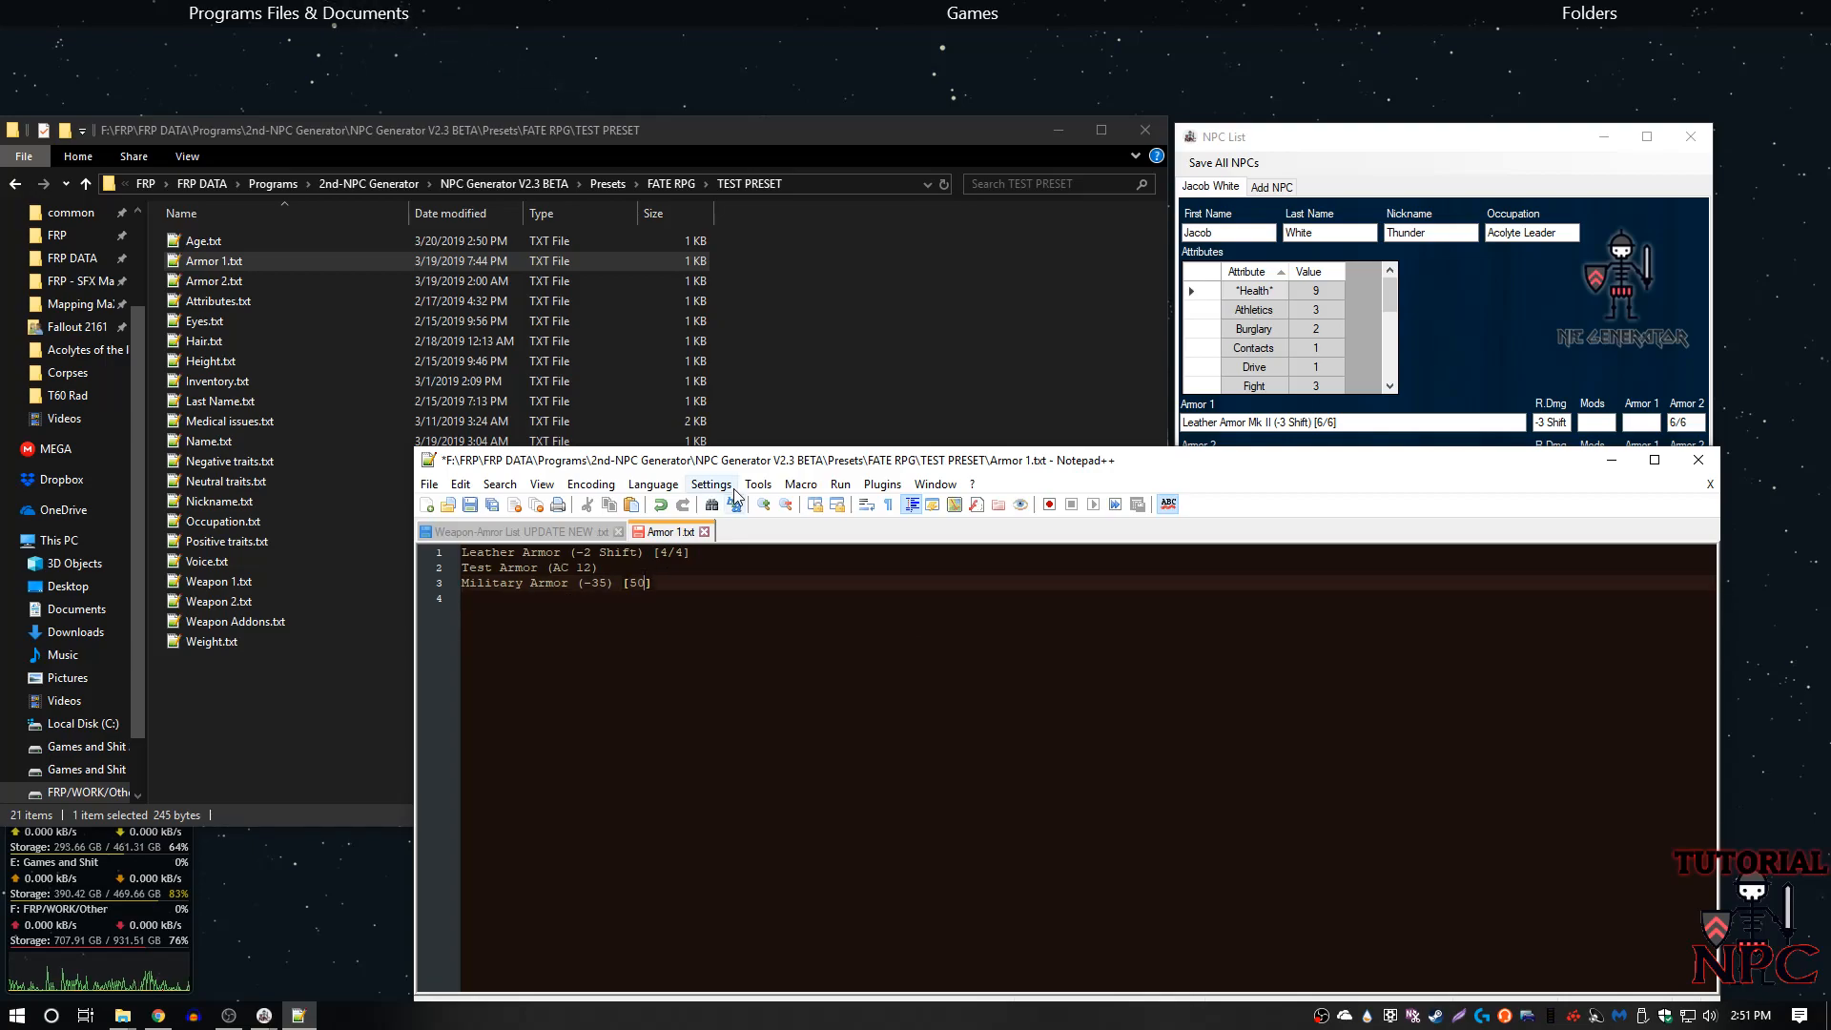
pyautogui.write('/50')
pyautogui.hotkey('ctrl', 's')
pyautogui.click(1696, 461)
# - Open Armor 2.txt and replace all of its entries with "Test armor", correcting the misspelled word
pyautogui.doubleClick(216, 281)
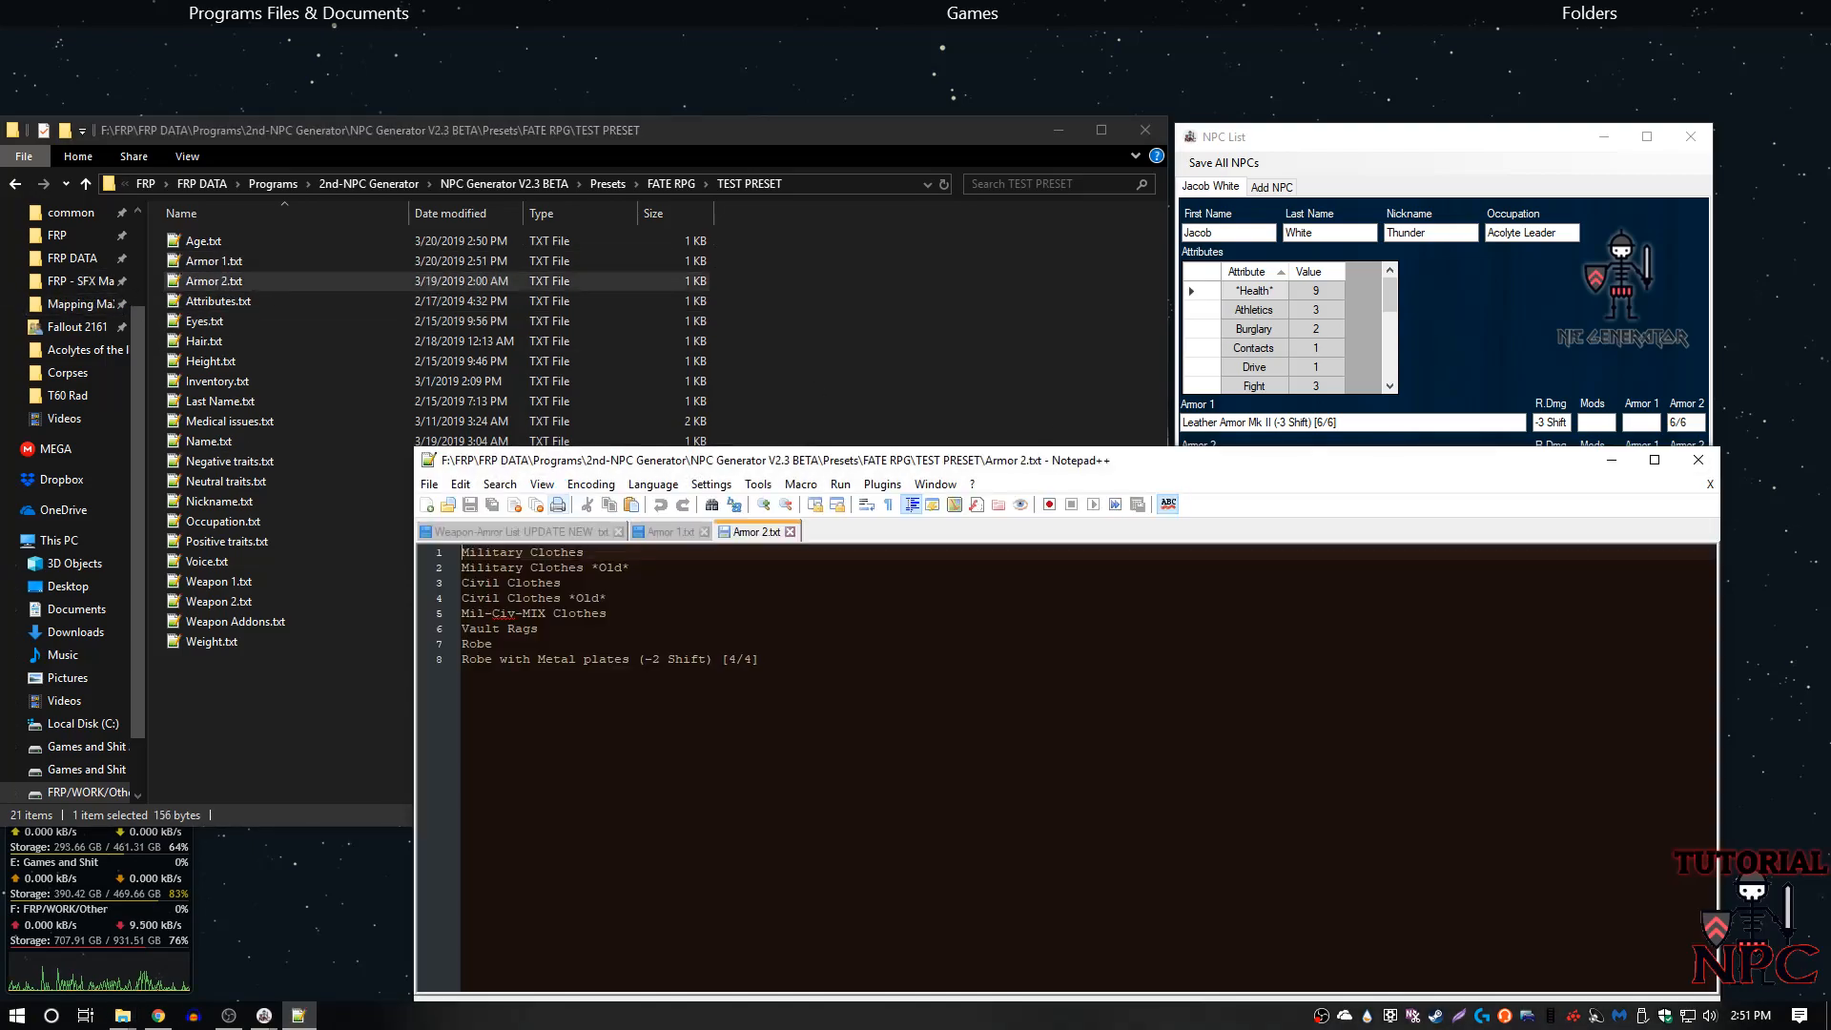
pyautogui.moveTo(761, 660); pyautogui.dragTo(381, 541)
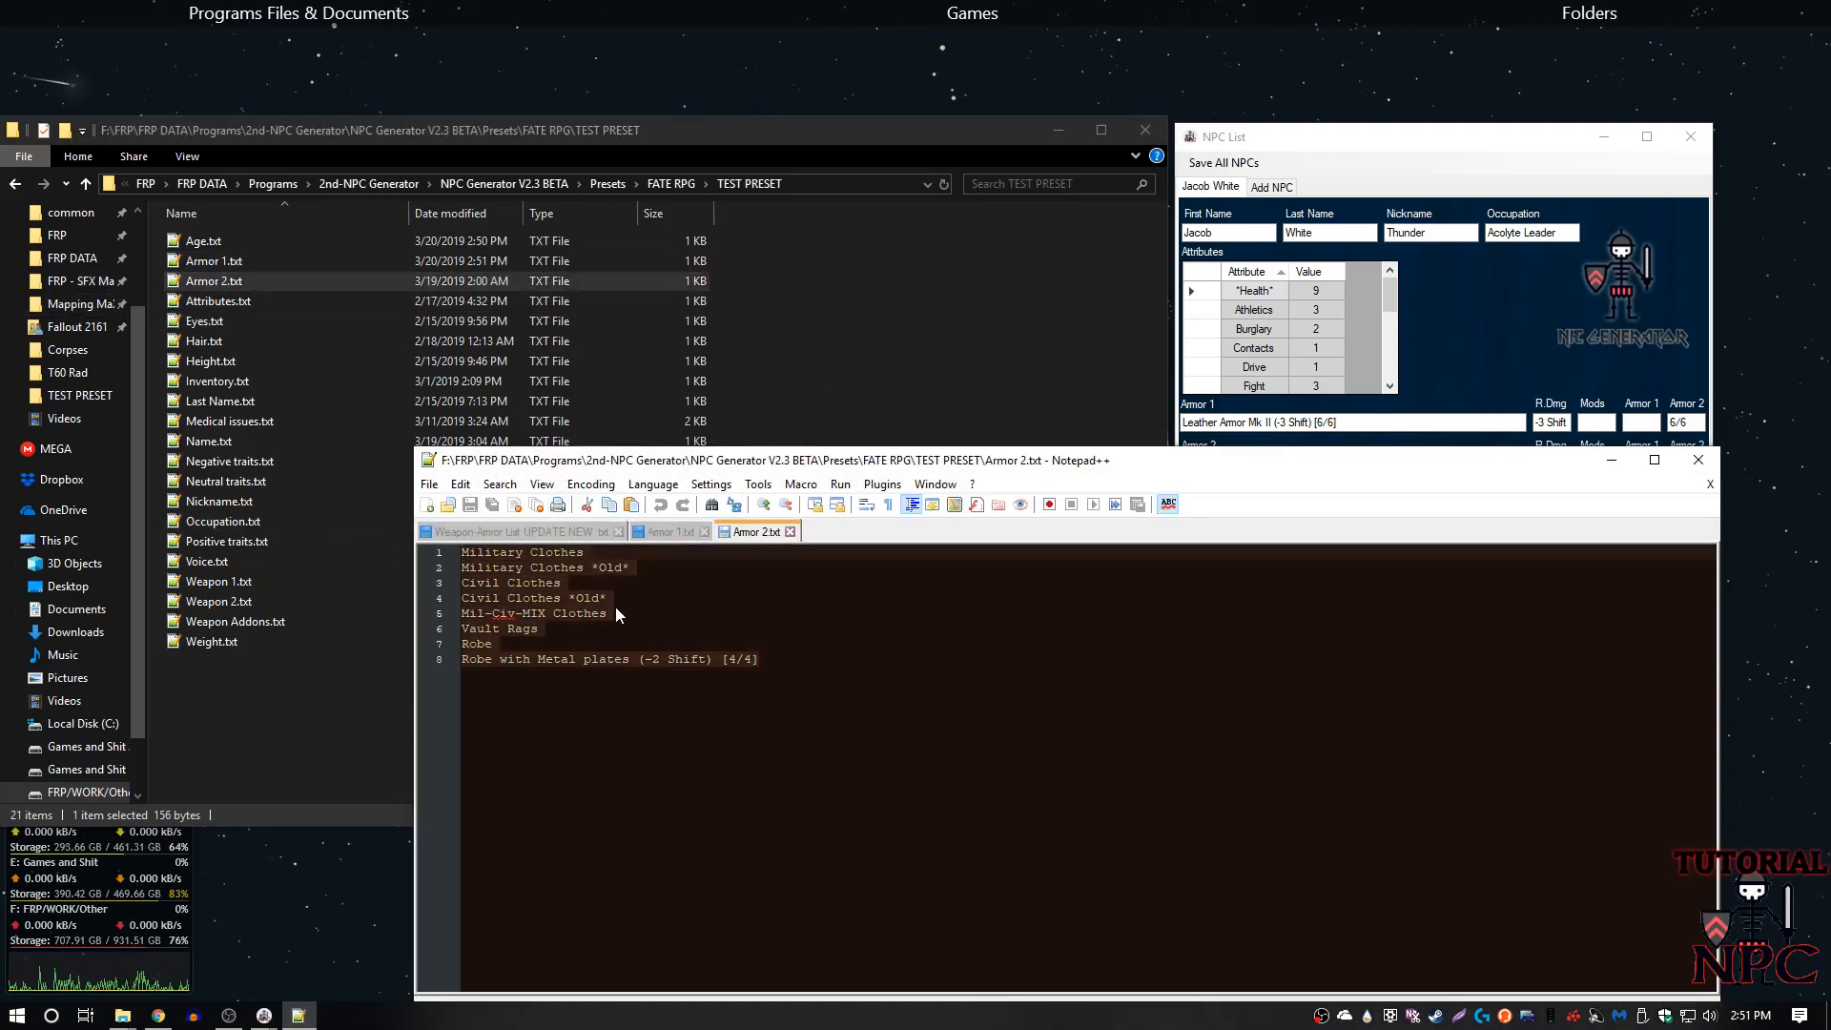
pyautogui.press('BackSpace')
pyautogui.write('Test amror')
pyautogui.press('Return')
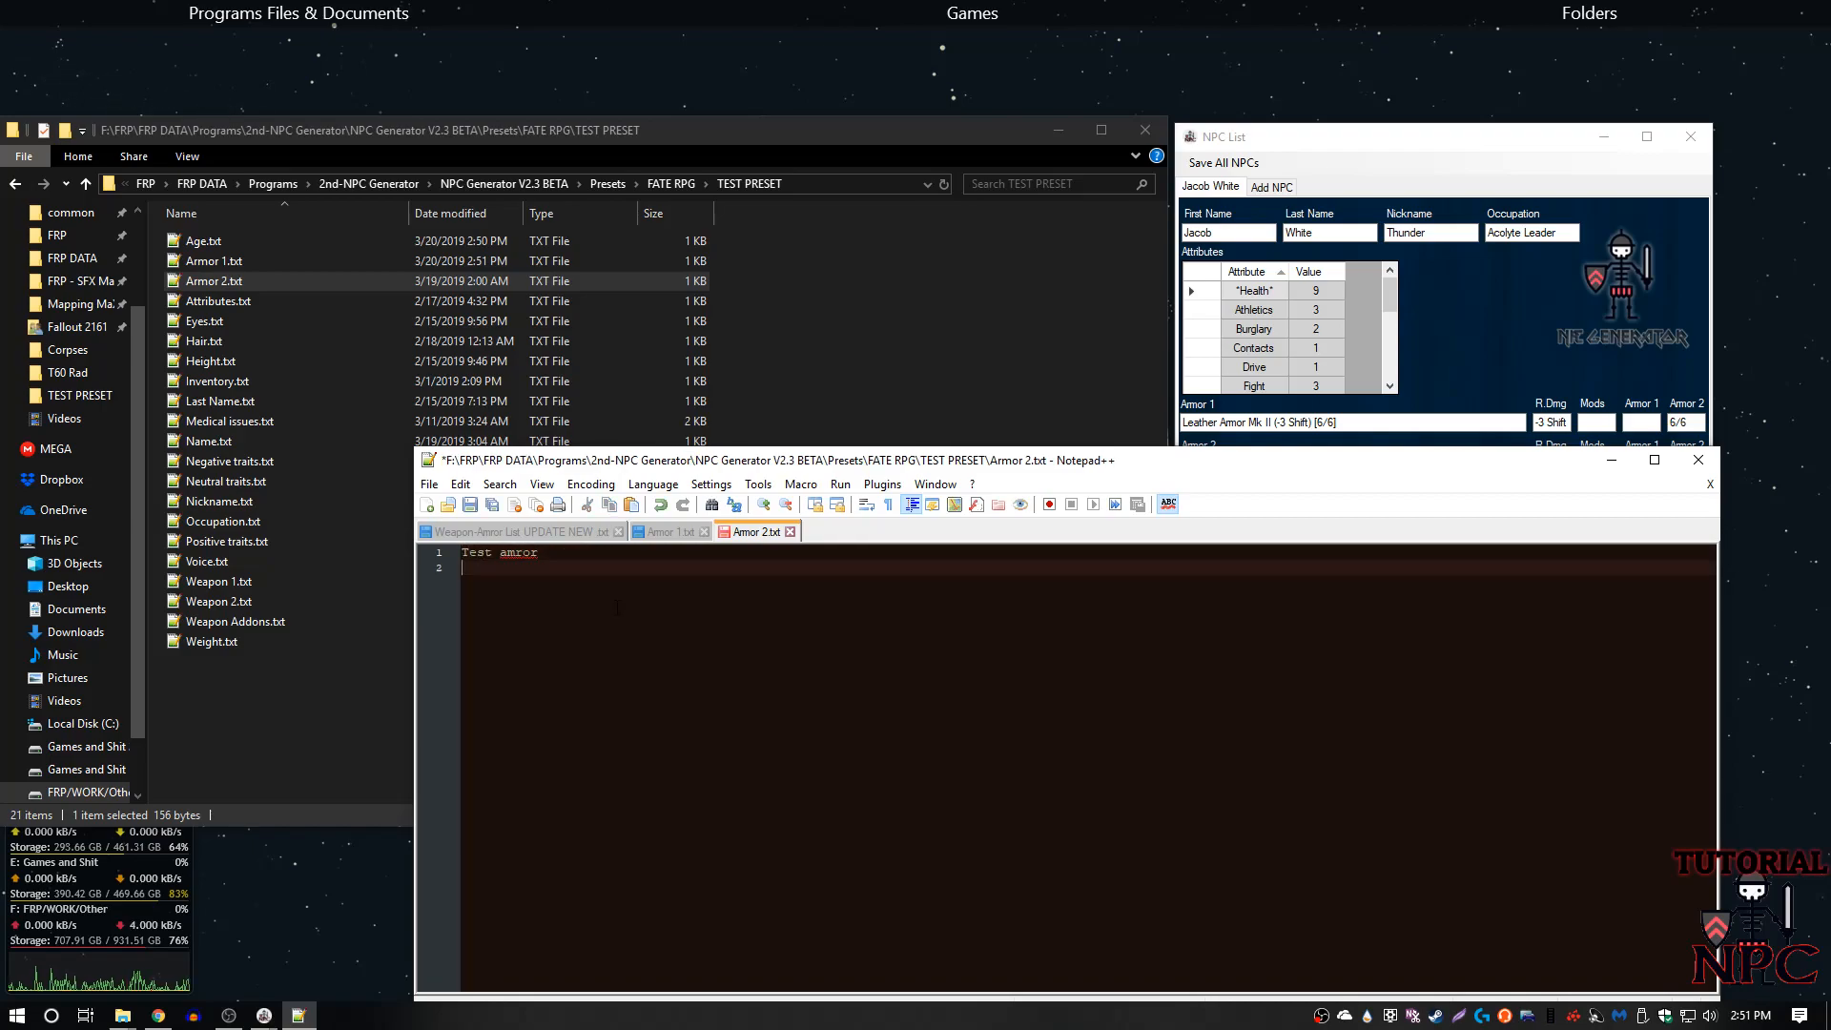
pyautogui.rightClick(524, 554)
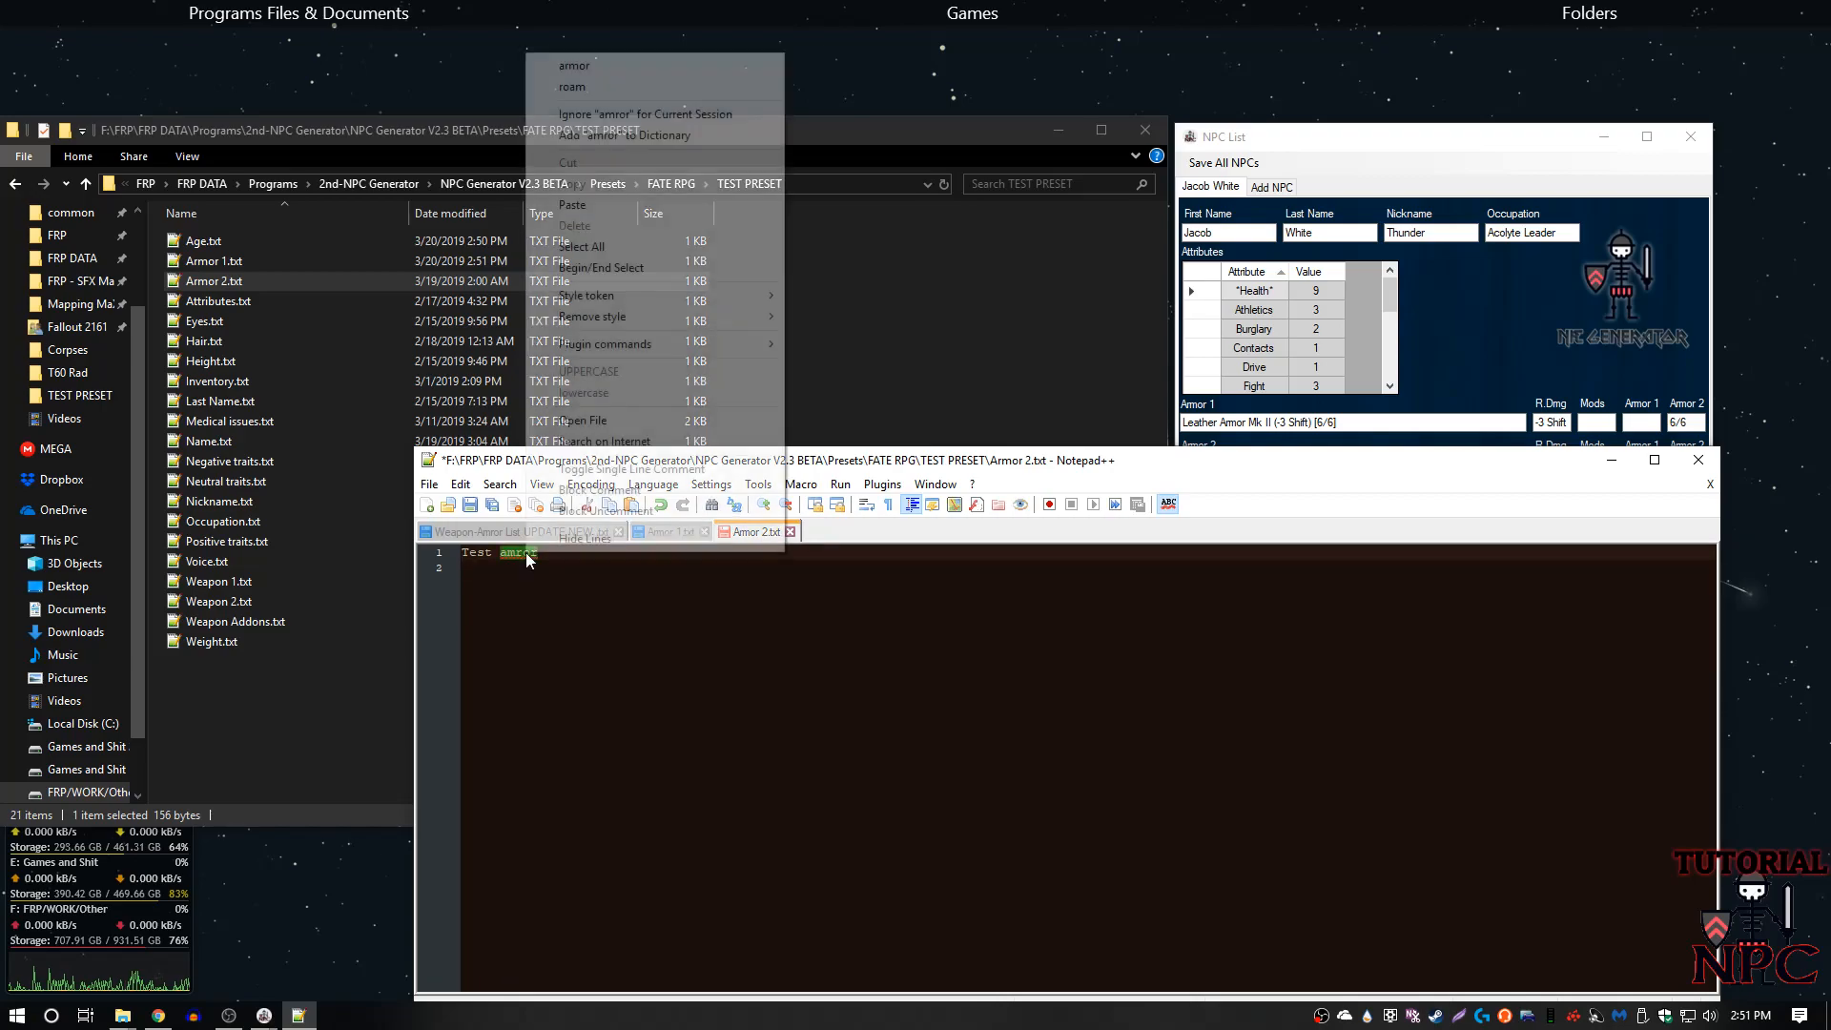
pyautogui.click(574, 66)
# - Add the entries "test 2" and "test 3" on separate lines below Test armor in Armor 2.txt
pyautogui.press('Return')
pyautogui.write('test ')
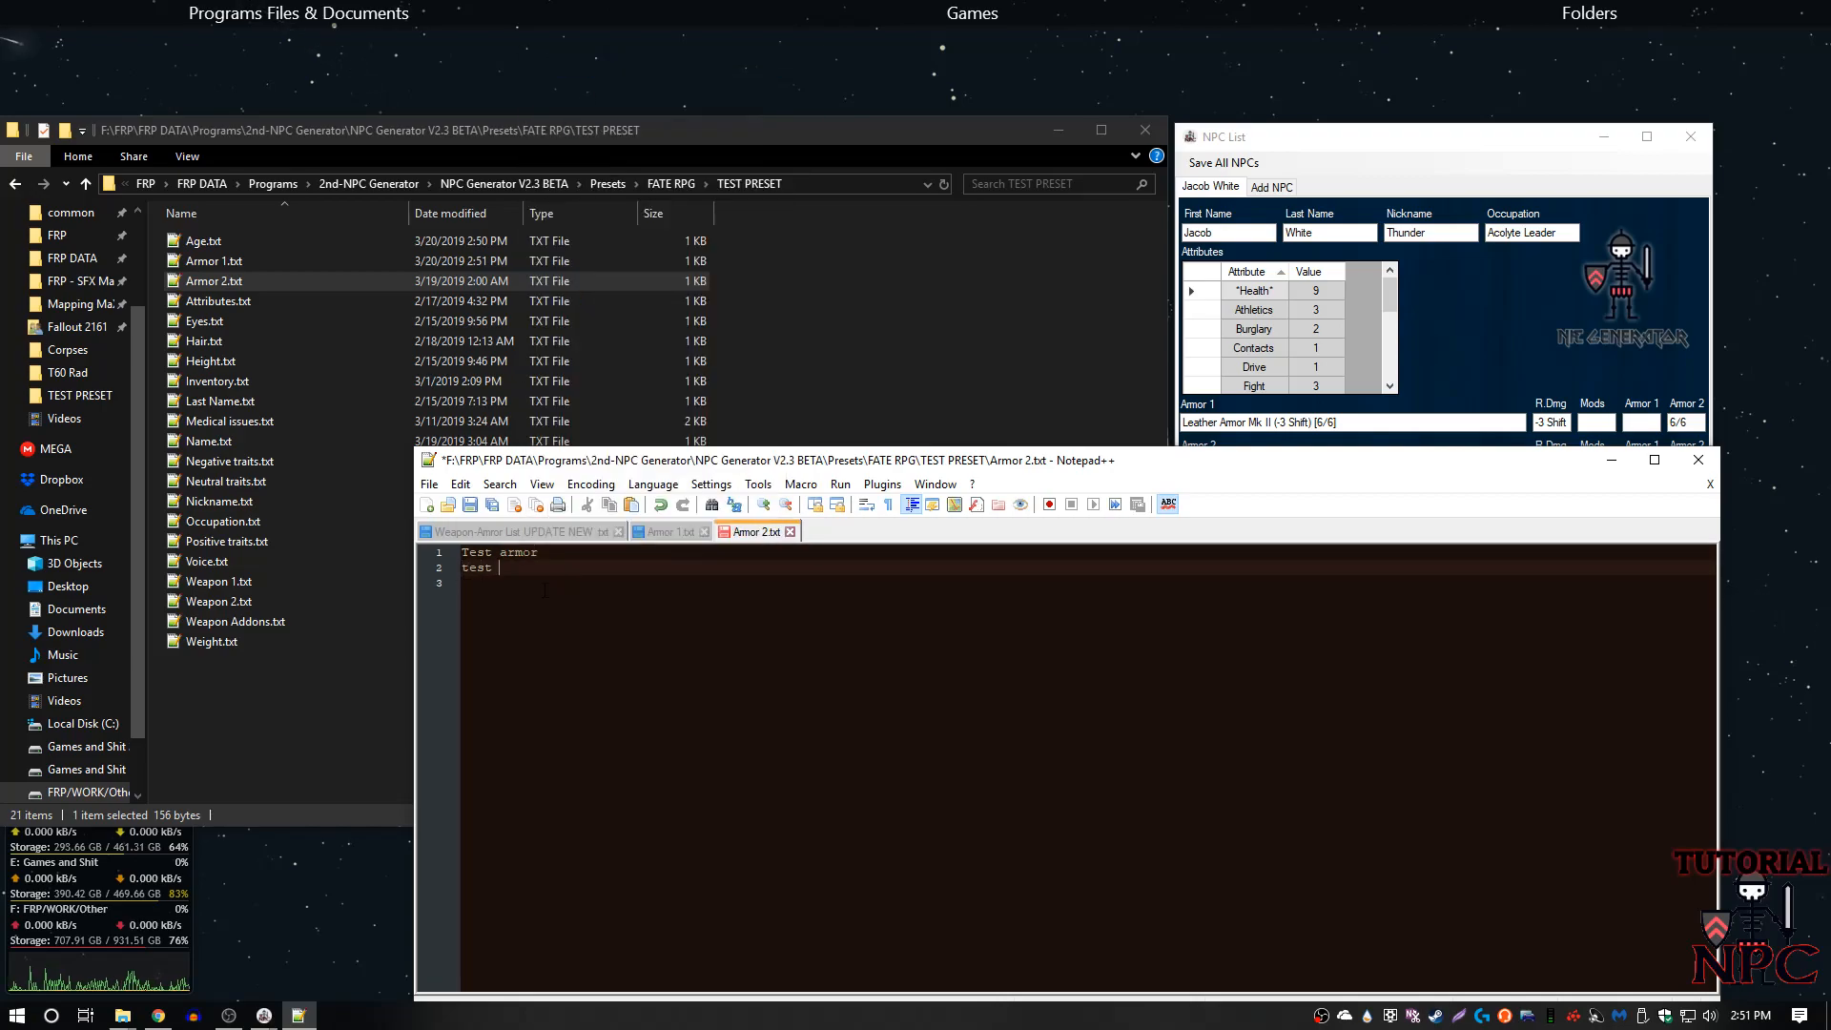
pyautogui.write('2')
pyautogui.press('Return')
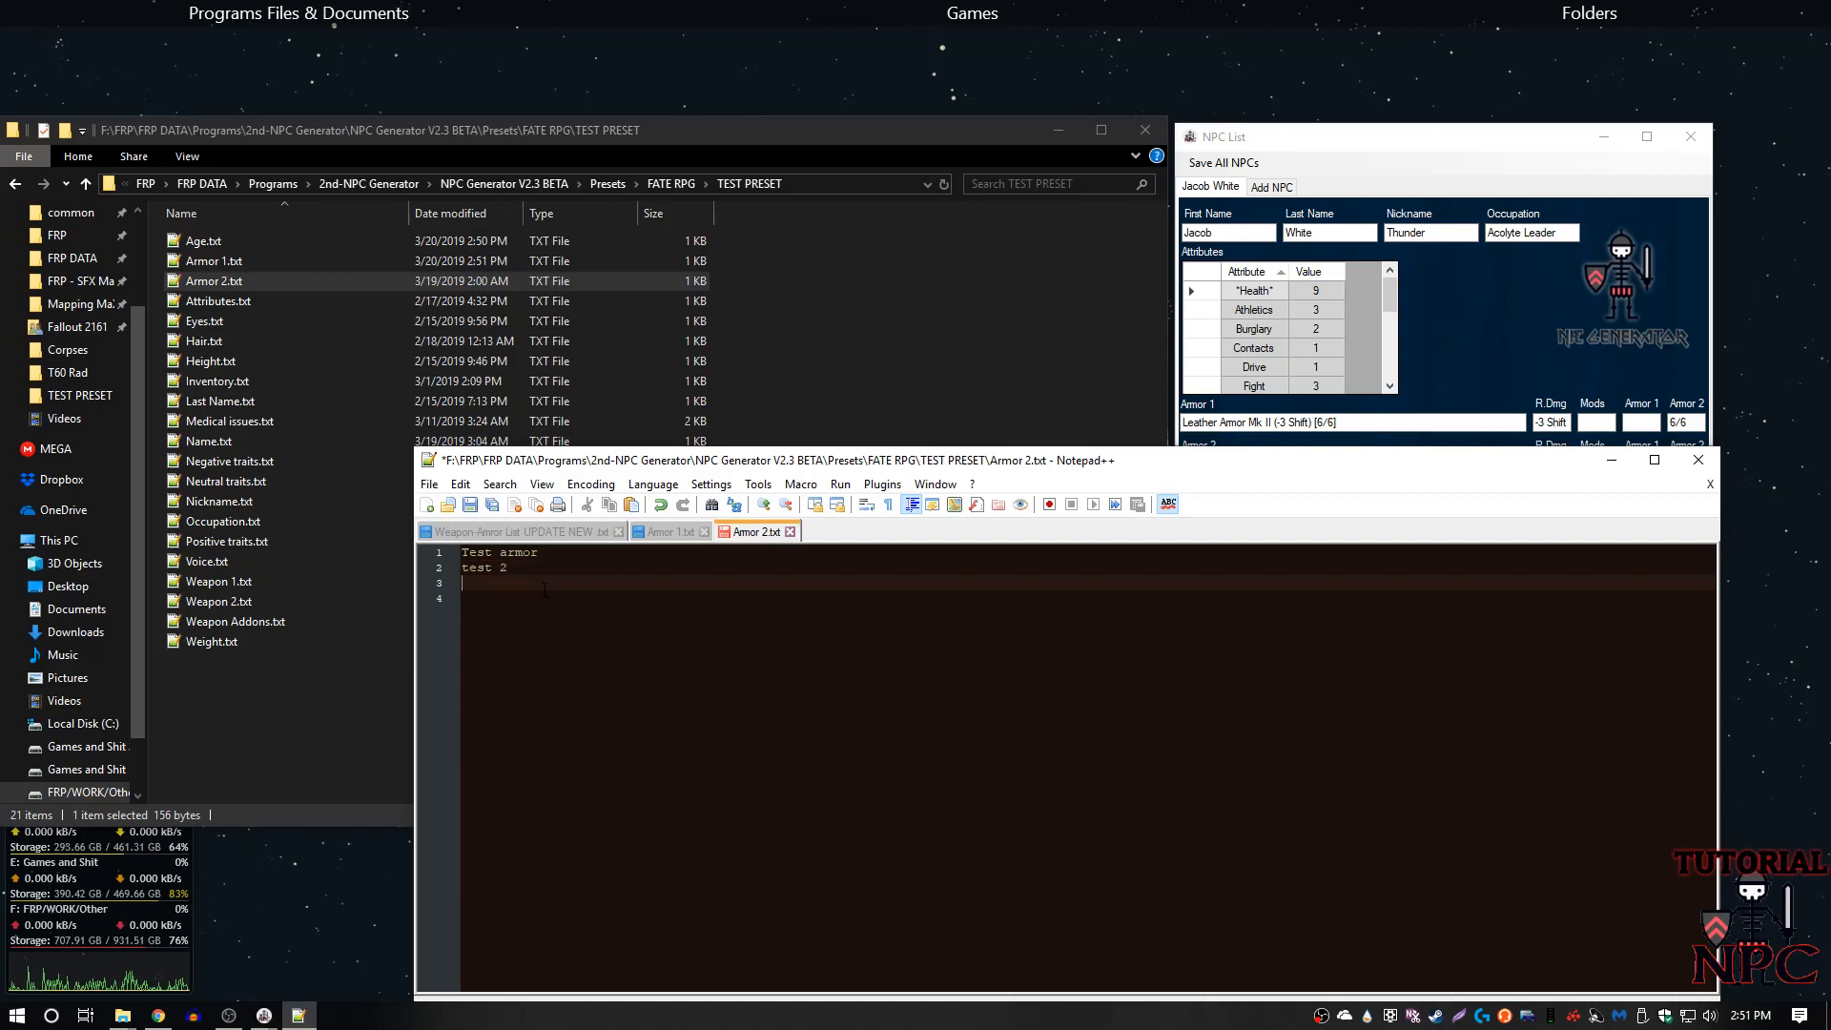
pyautogui.write('test 3')
# - Remove the empty last line after test 3, save Armor 2.txt and close the editor
pyautogui.click(467, 596)
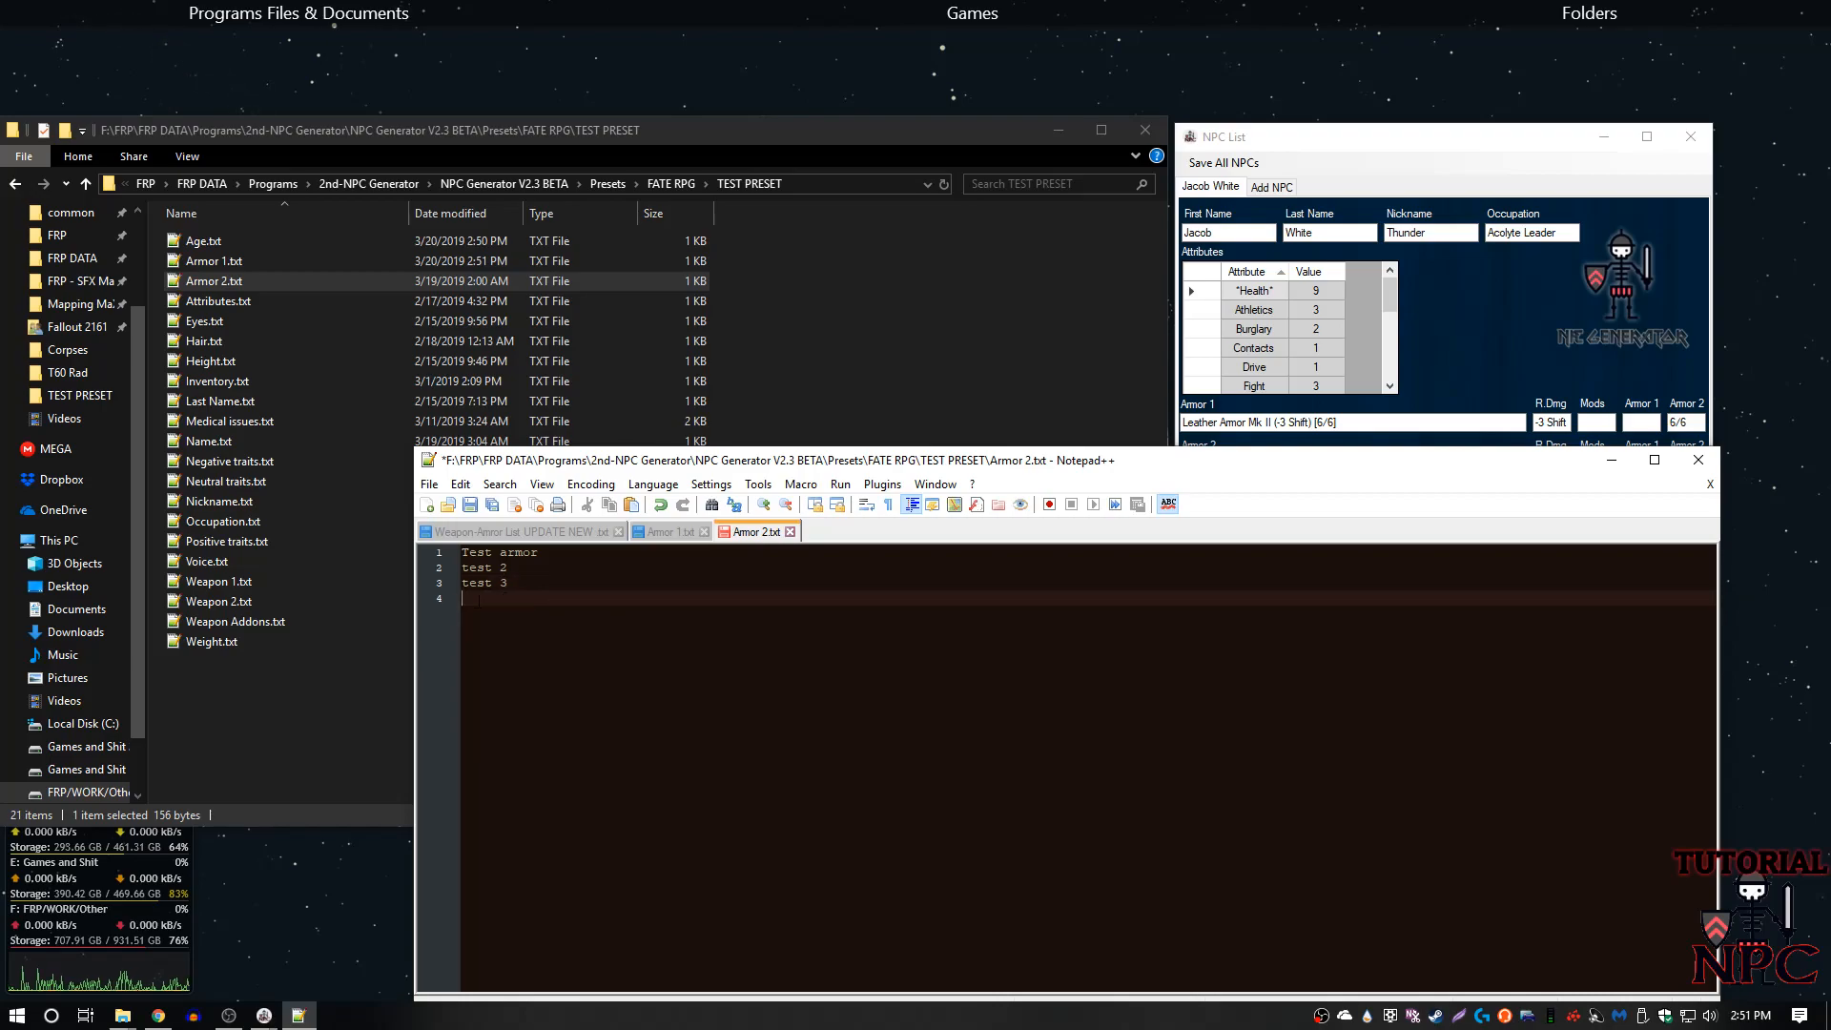
pyautogui.click(515, 584)
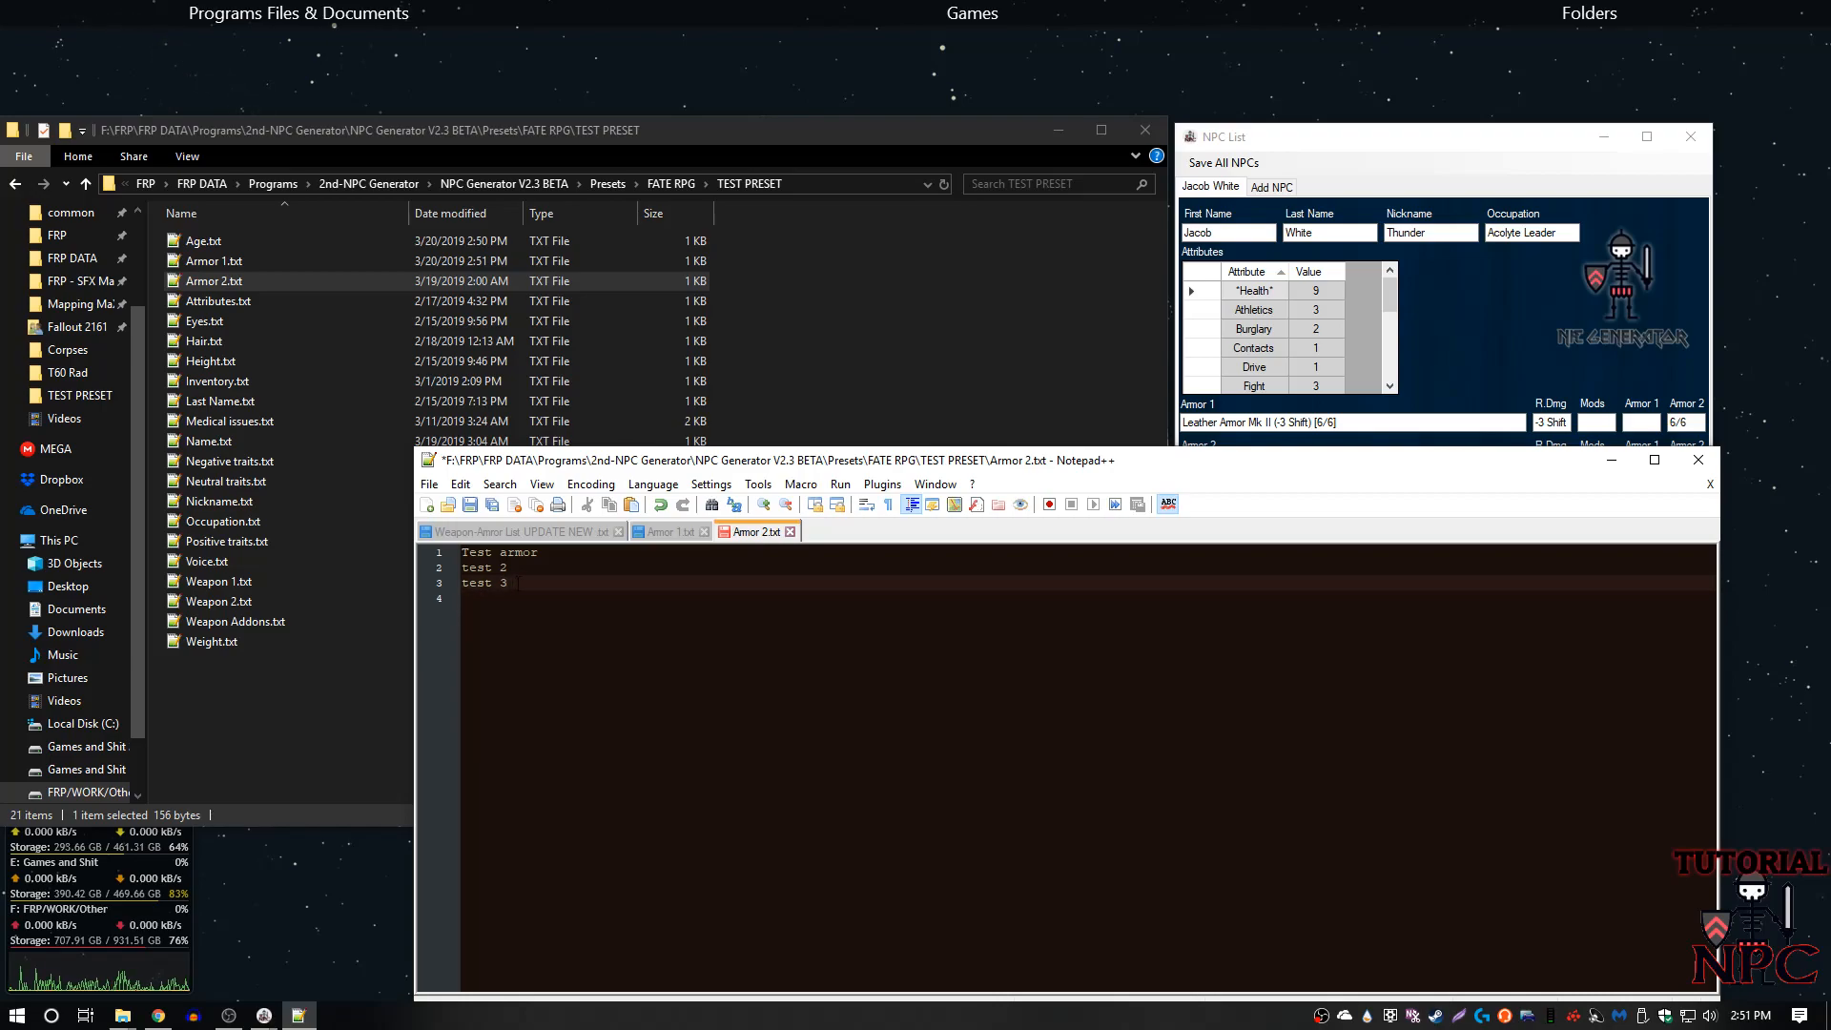
pyautogui.press('Delete')
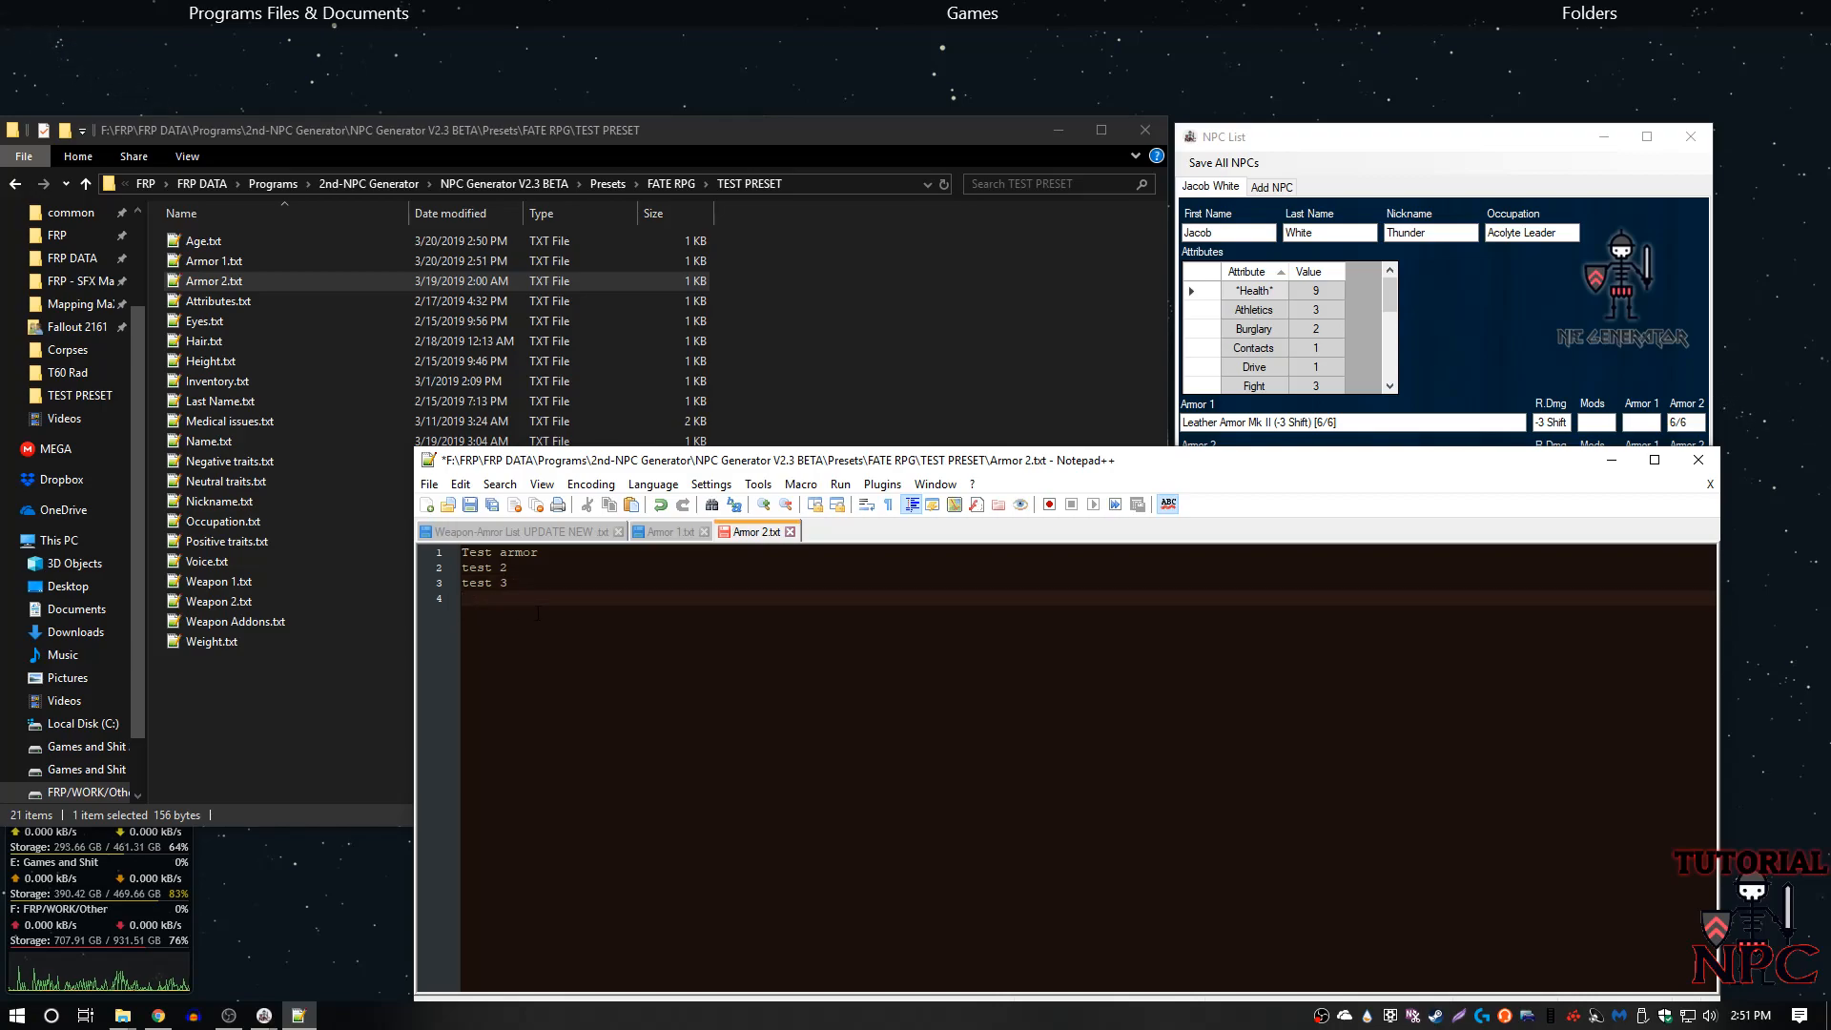
pyautogui.click(475, 510)
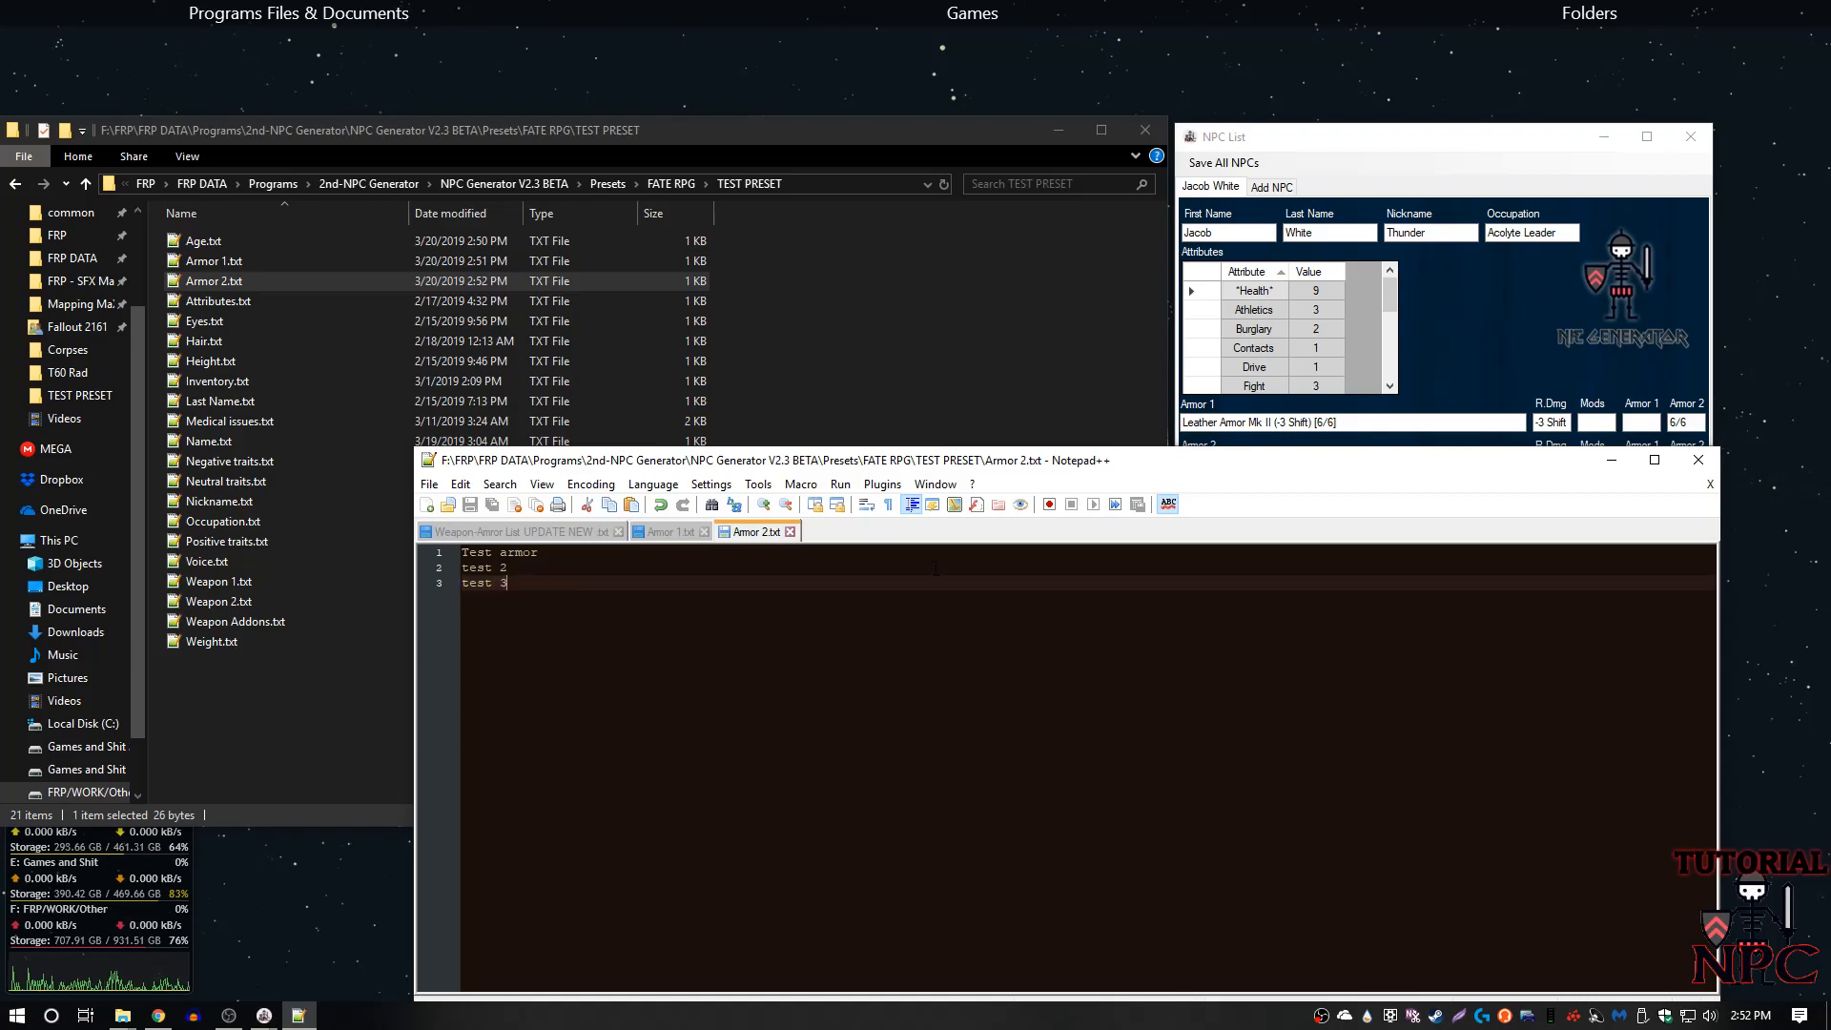
pyautogui.click(1699, 460)
# - Open Attributes.txt from the TEST PRESET folder for editing
pyautogui.doubleClick(272, 300)
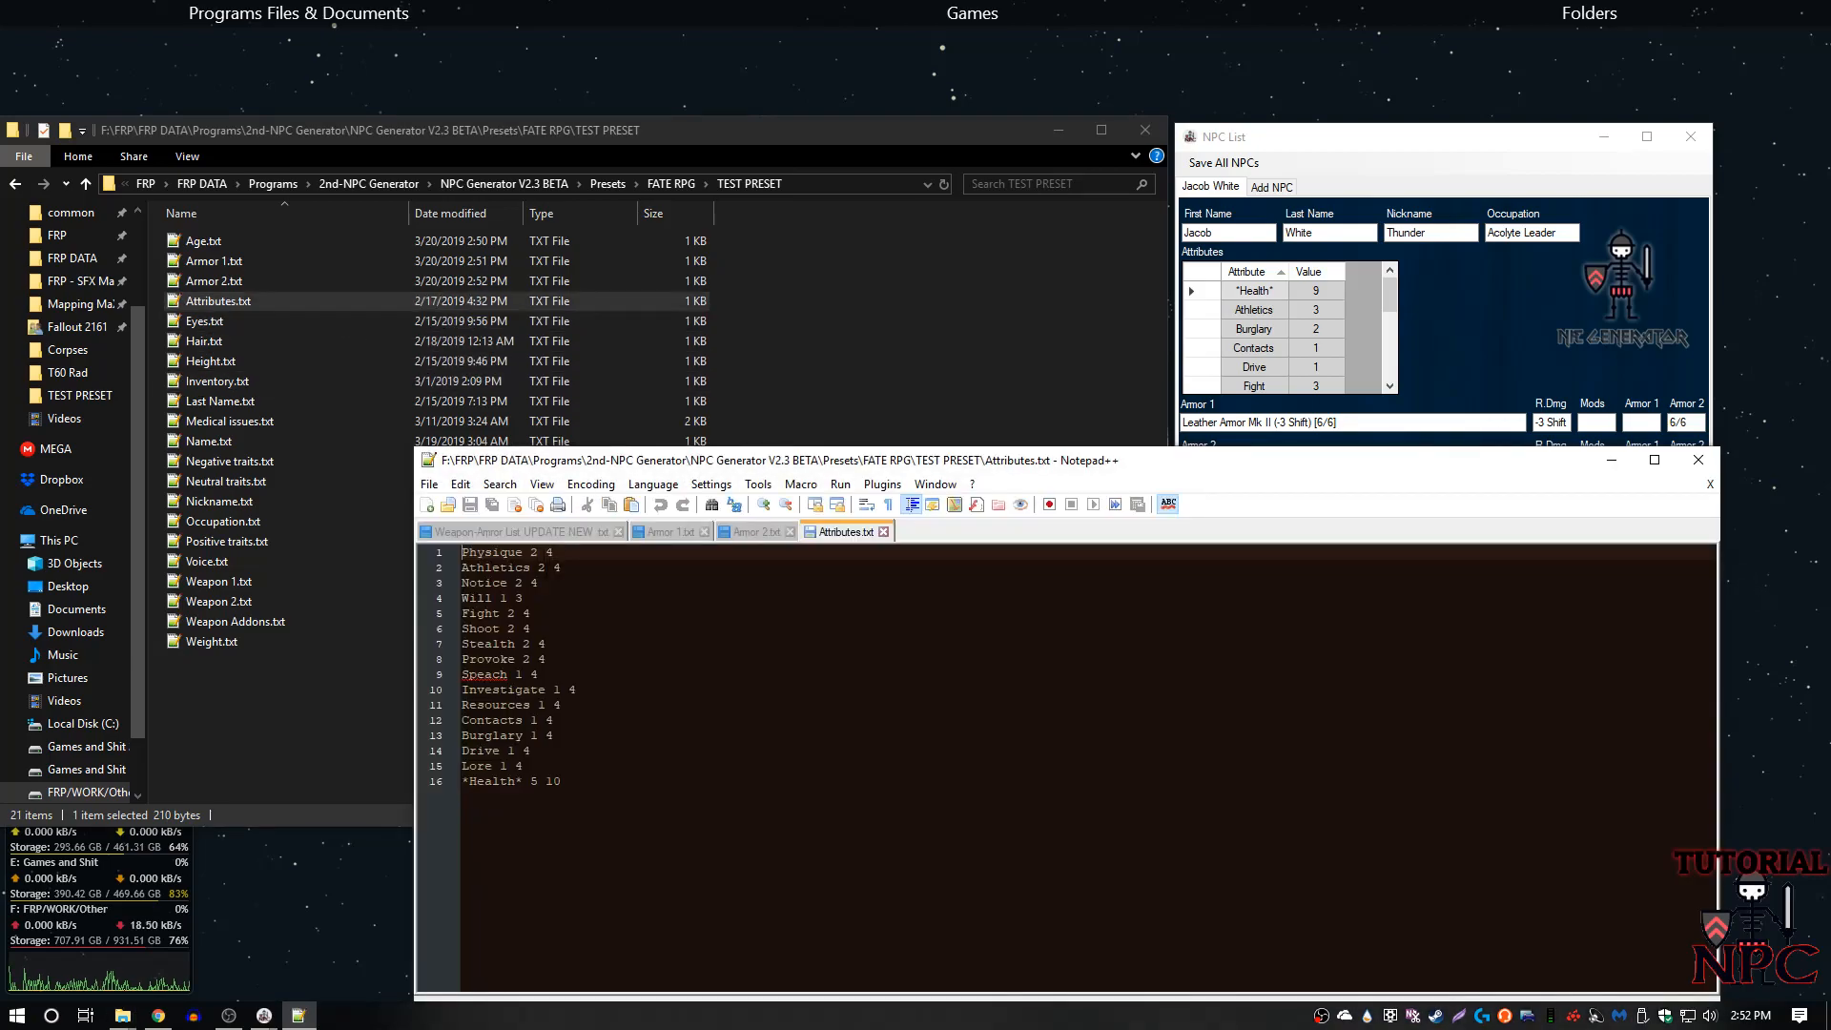
pyautogui.write('test')
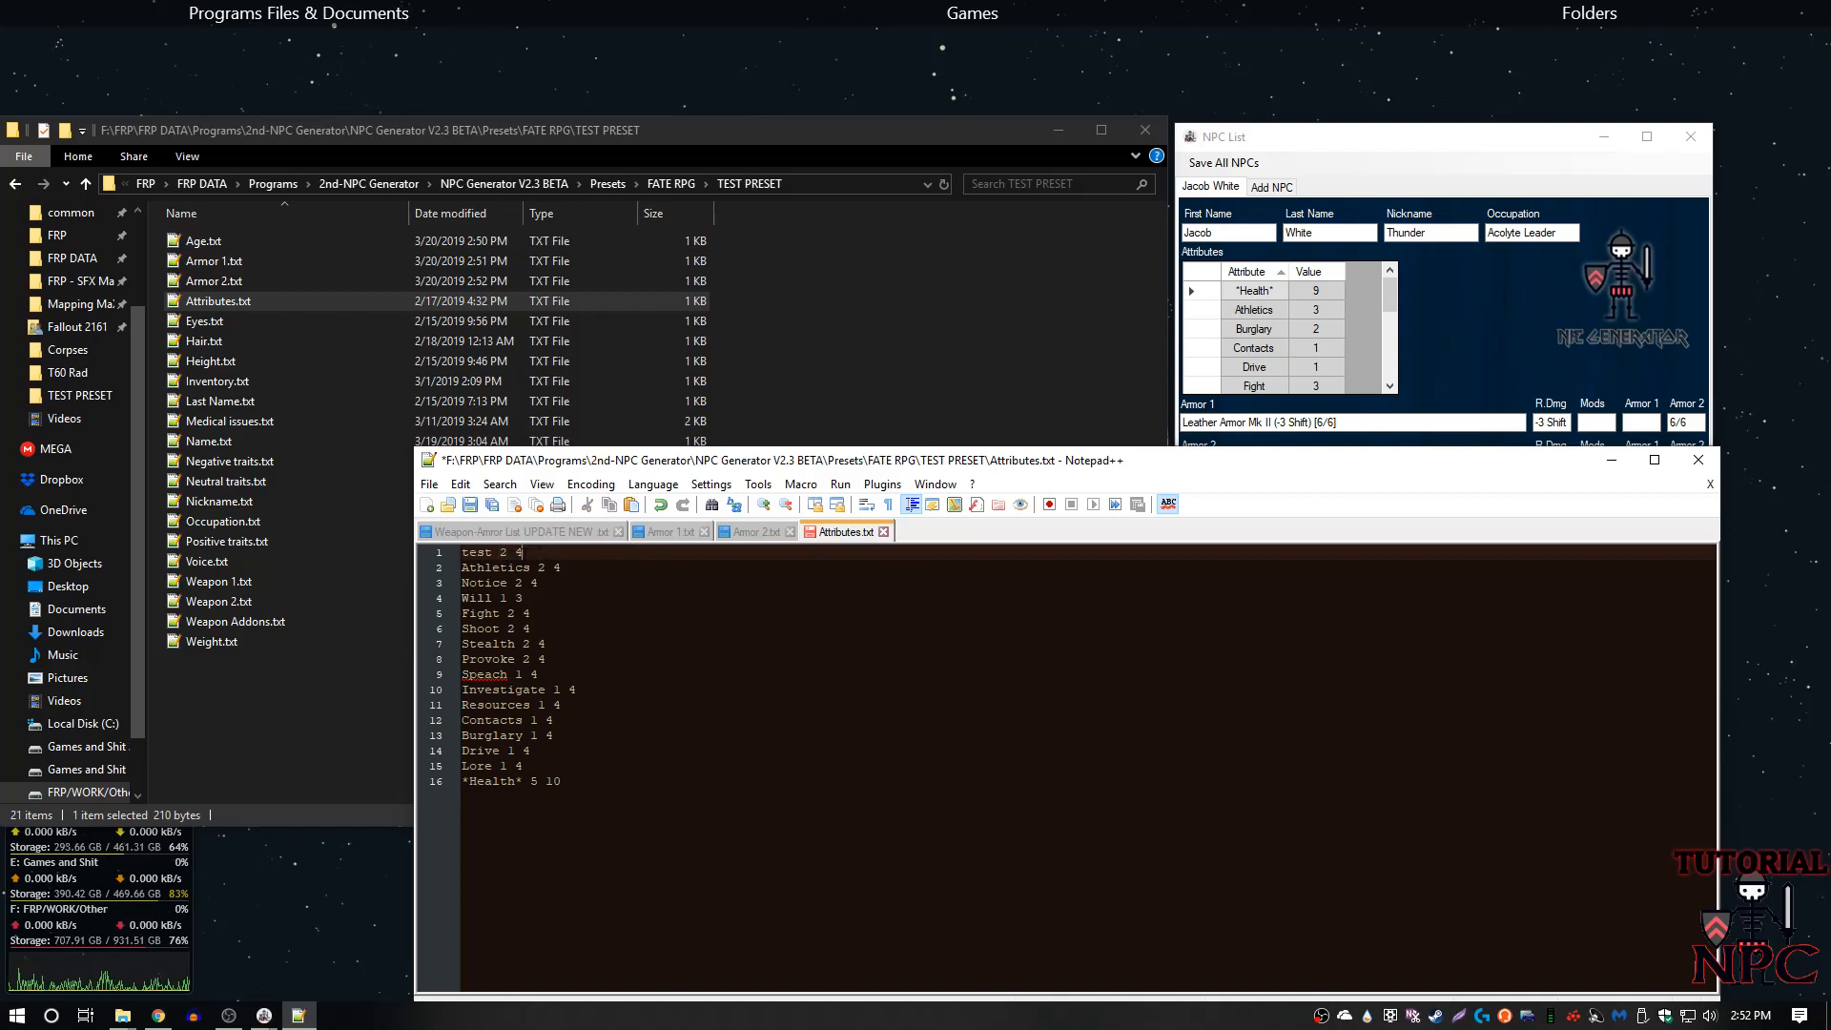
pyautogui.doubleClick(504, 553)
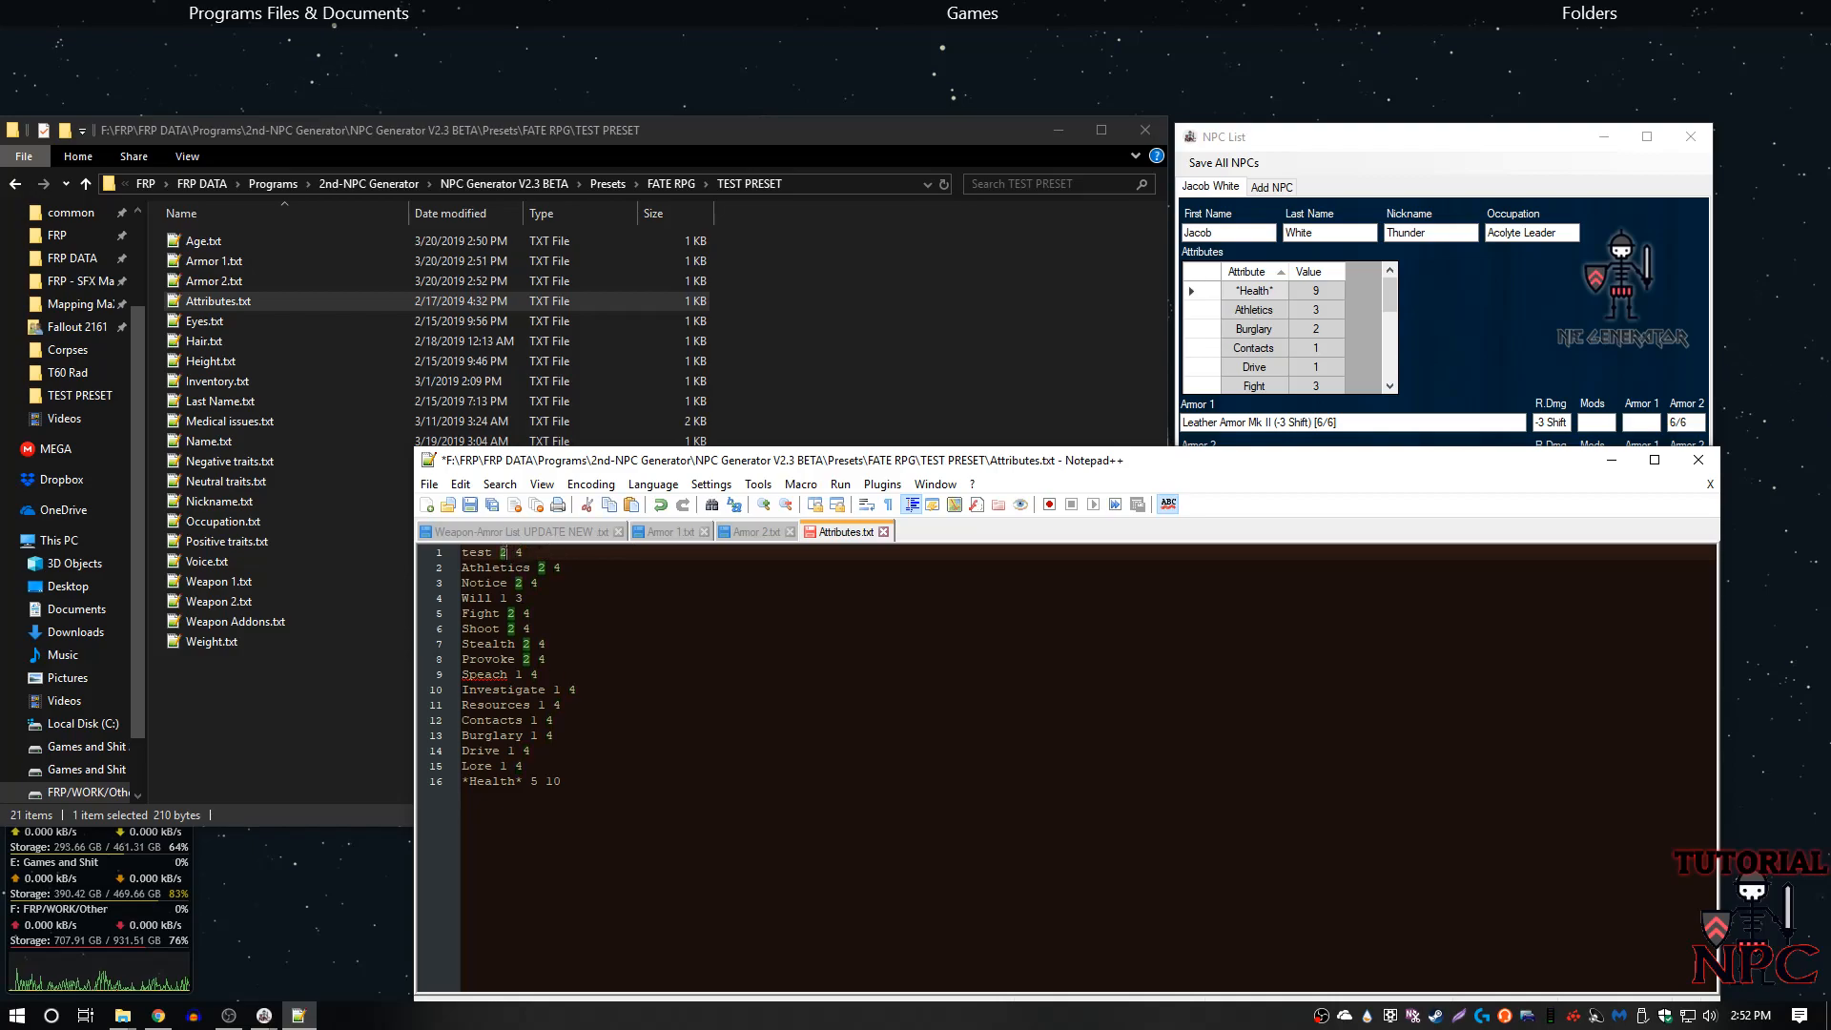
pyautogui.click(530, 567)
pyautogui.hotkey('ctrl', 'z')
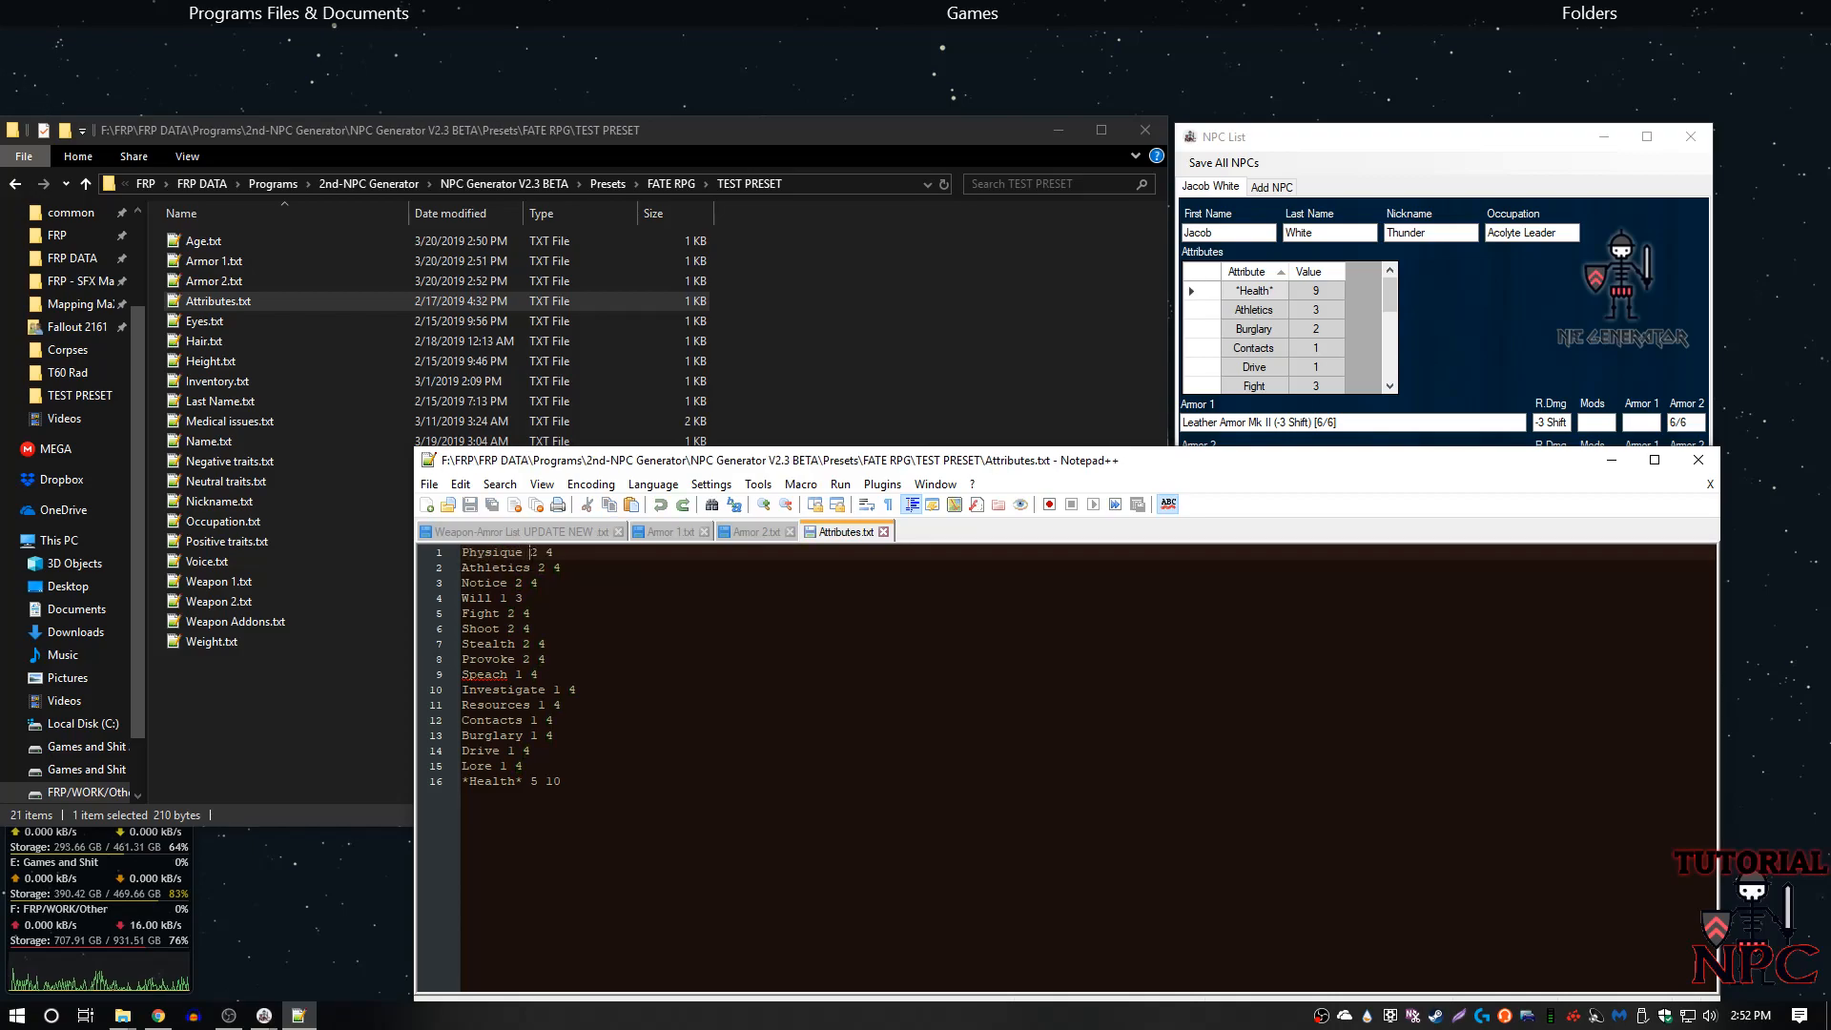
# - Set the Physique and Athletics ranges in Attributes.txt to 20 400 each
pyautogui.doubleClick(549, 553)
pyautogui.press('Left')
pyautogui.press('Left')
pyautogui.write('0')
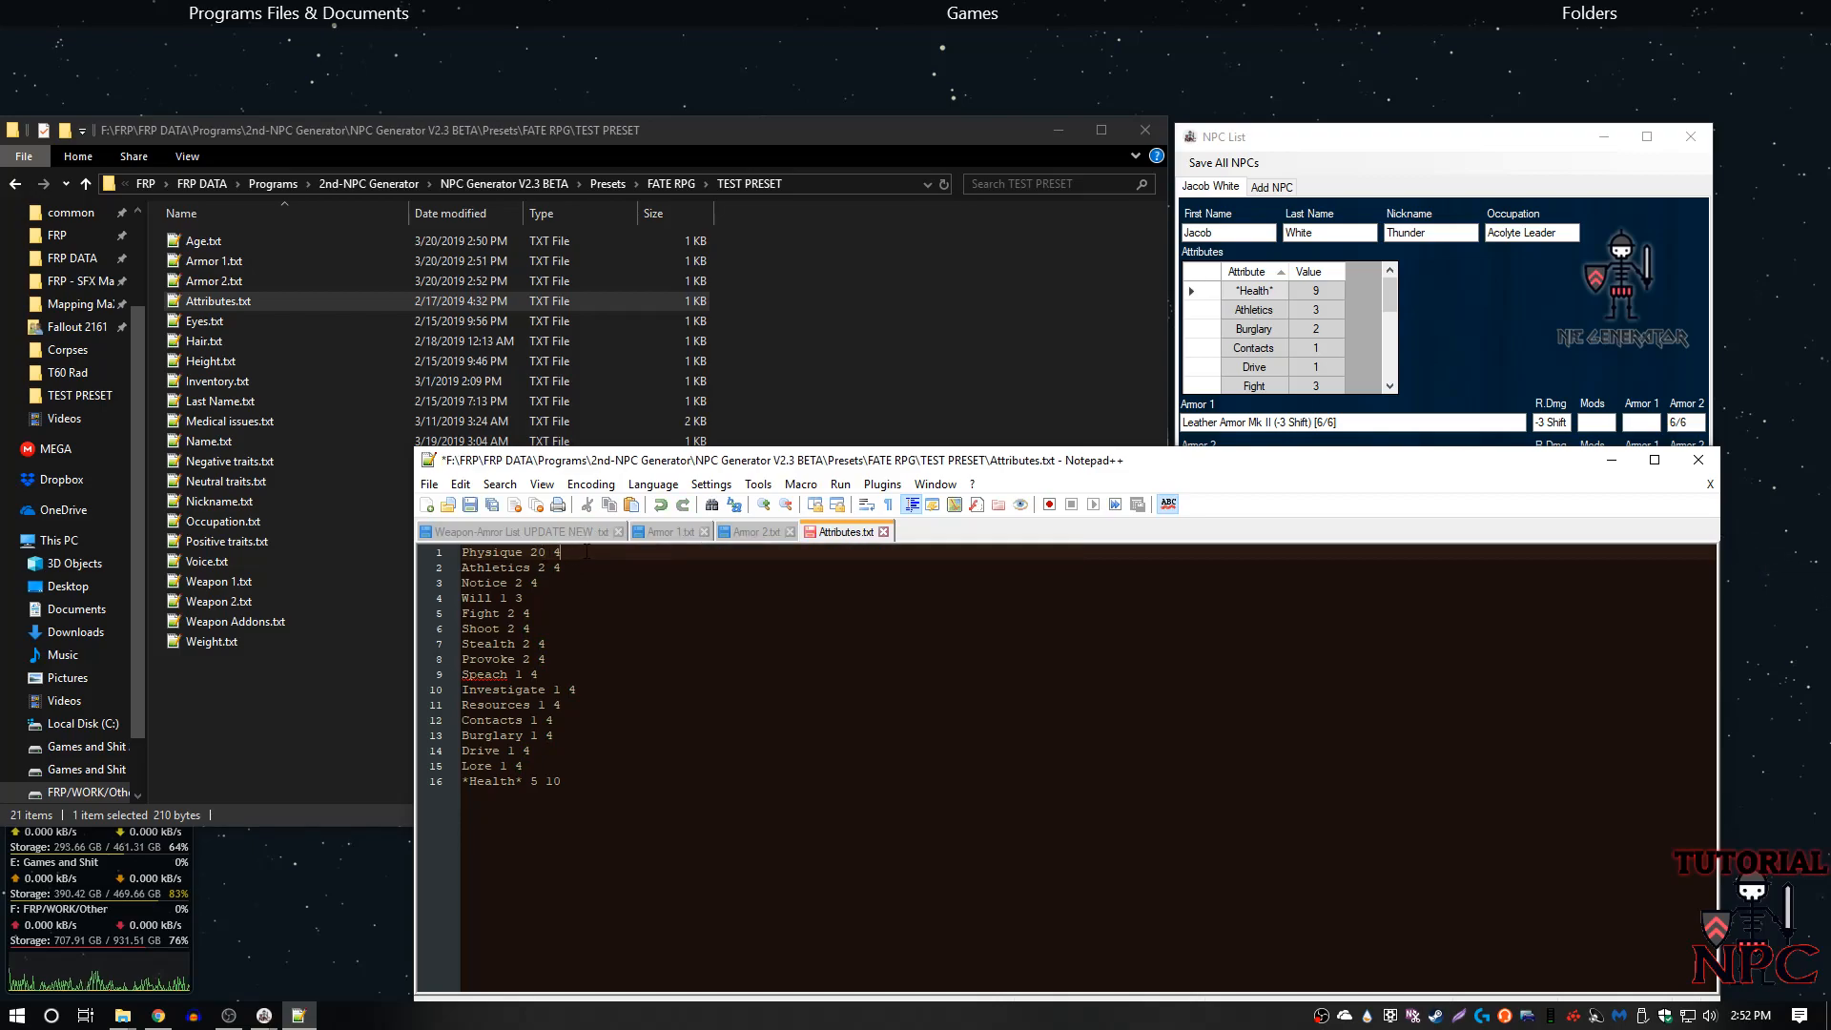
pyautogui.click(574, 568)
pyautogui.write('0')
pyautogui.press('End')
pyautogui.write('0')
# - Set the Notice range to 20 400 and the Will range to 10 300
pyautogui.click(531, 582)
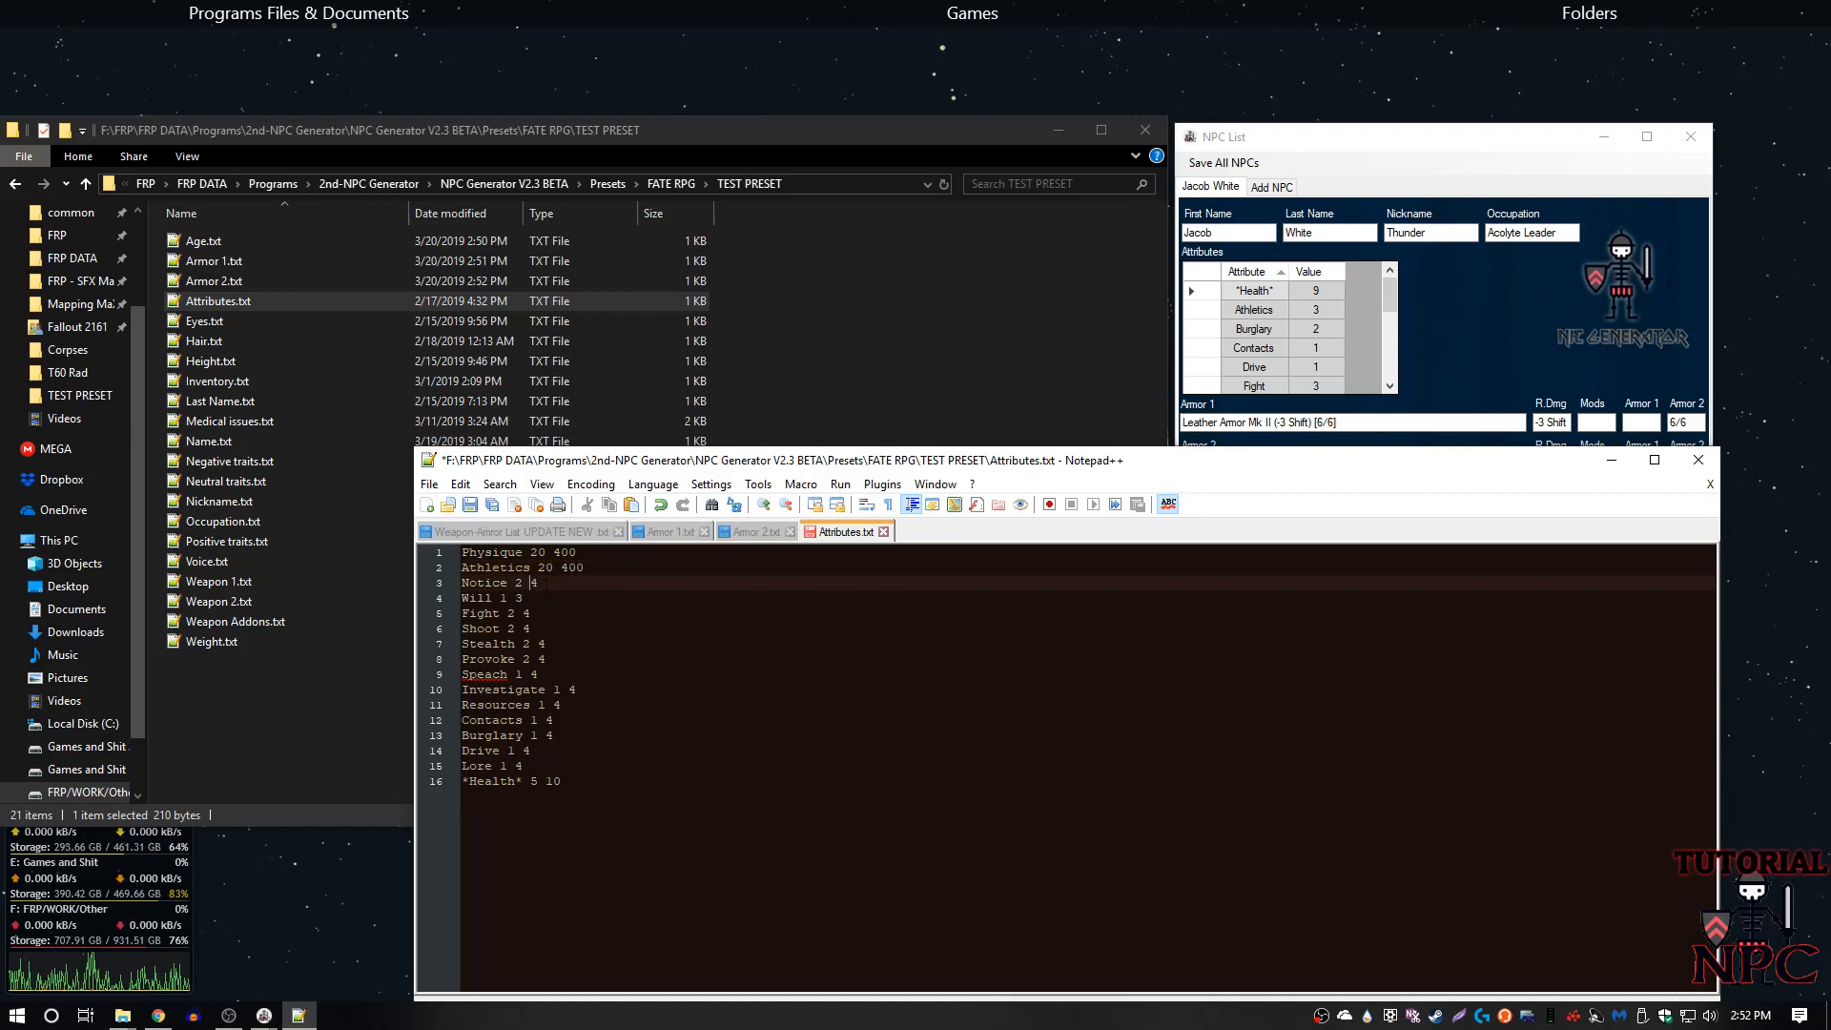
pyautogui.write('0')
pyautogui.press('End')
pyautogui.write('00')
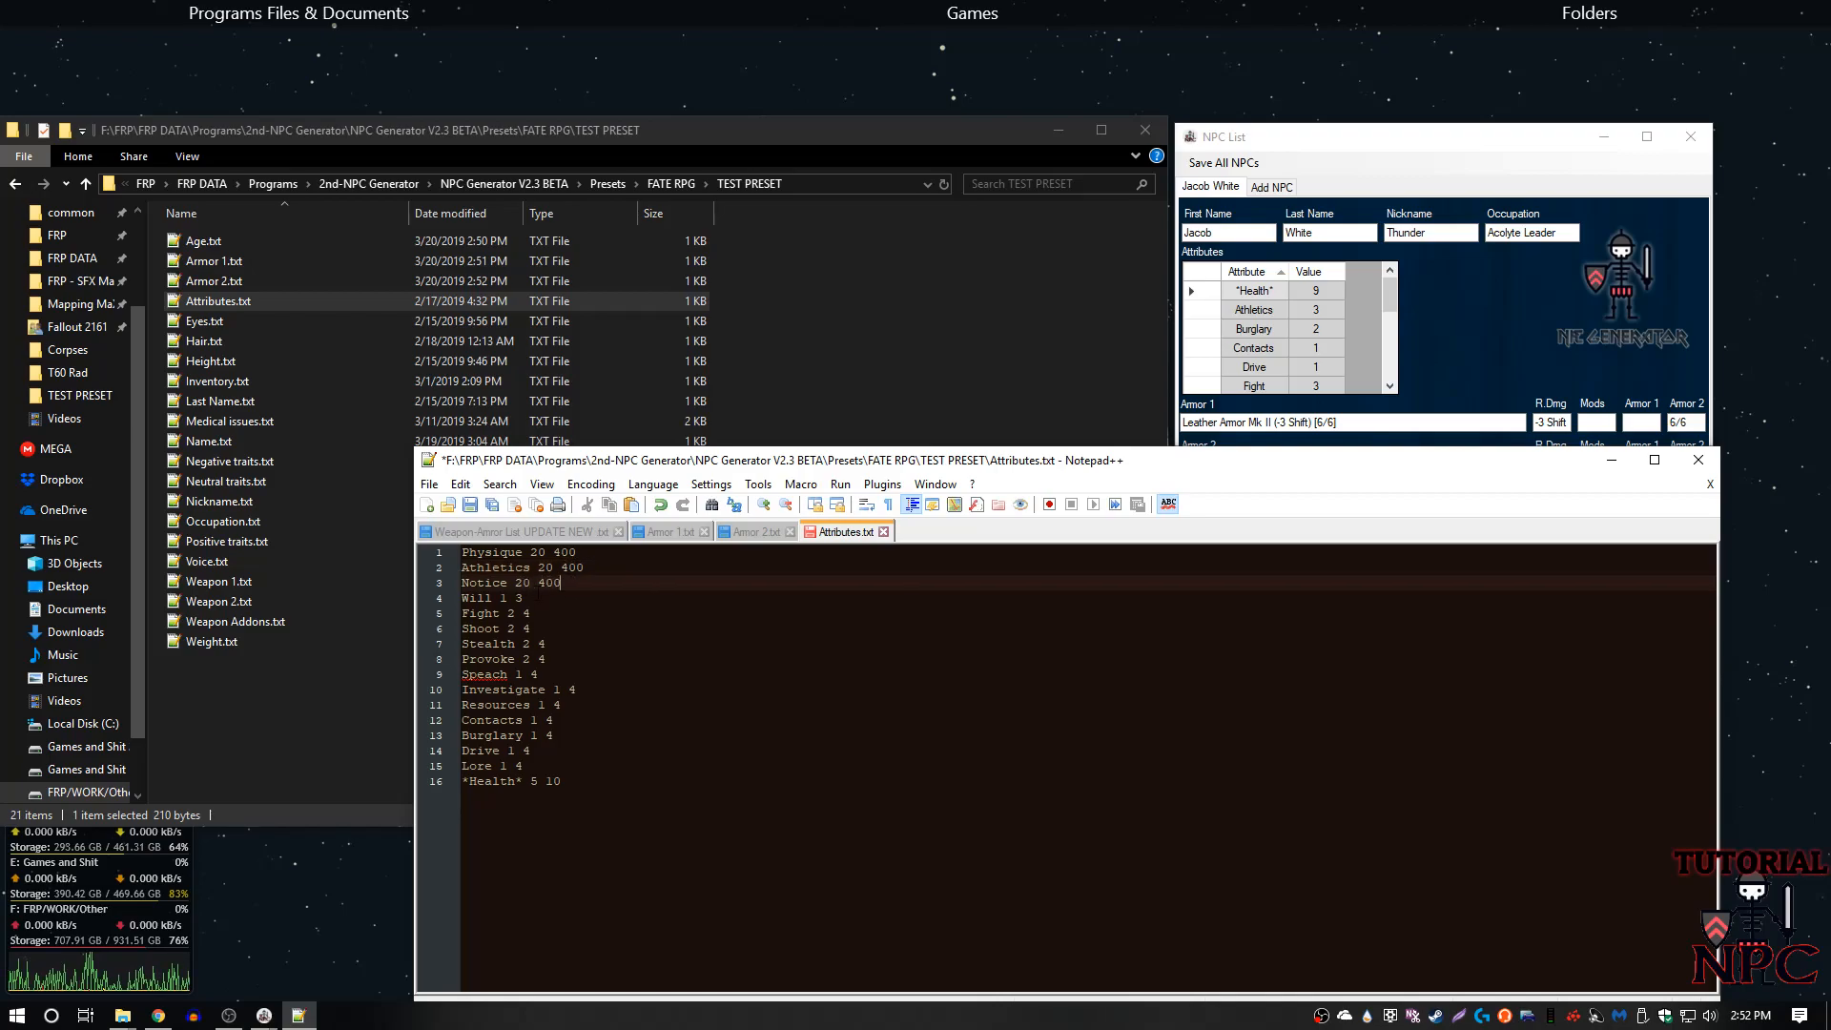
pyautogui.click(506, 598)
pyautogui.write('0')
pyautogui.press('End')
pyautogui.write('00')
# - Set the Fight and Shoot ranges in Attributes.txt to 20 400 each
pyautogui.click(512, 613)
pyautogui.write('0')
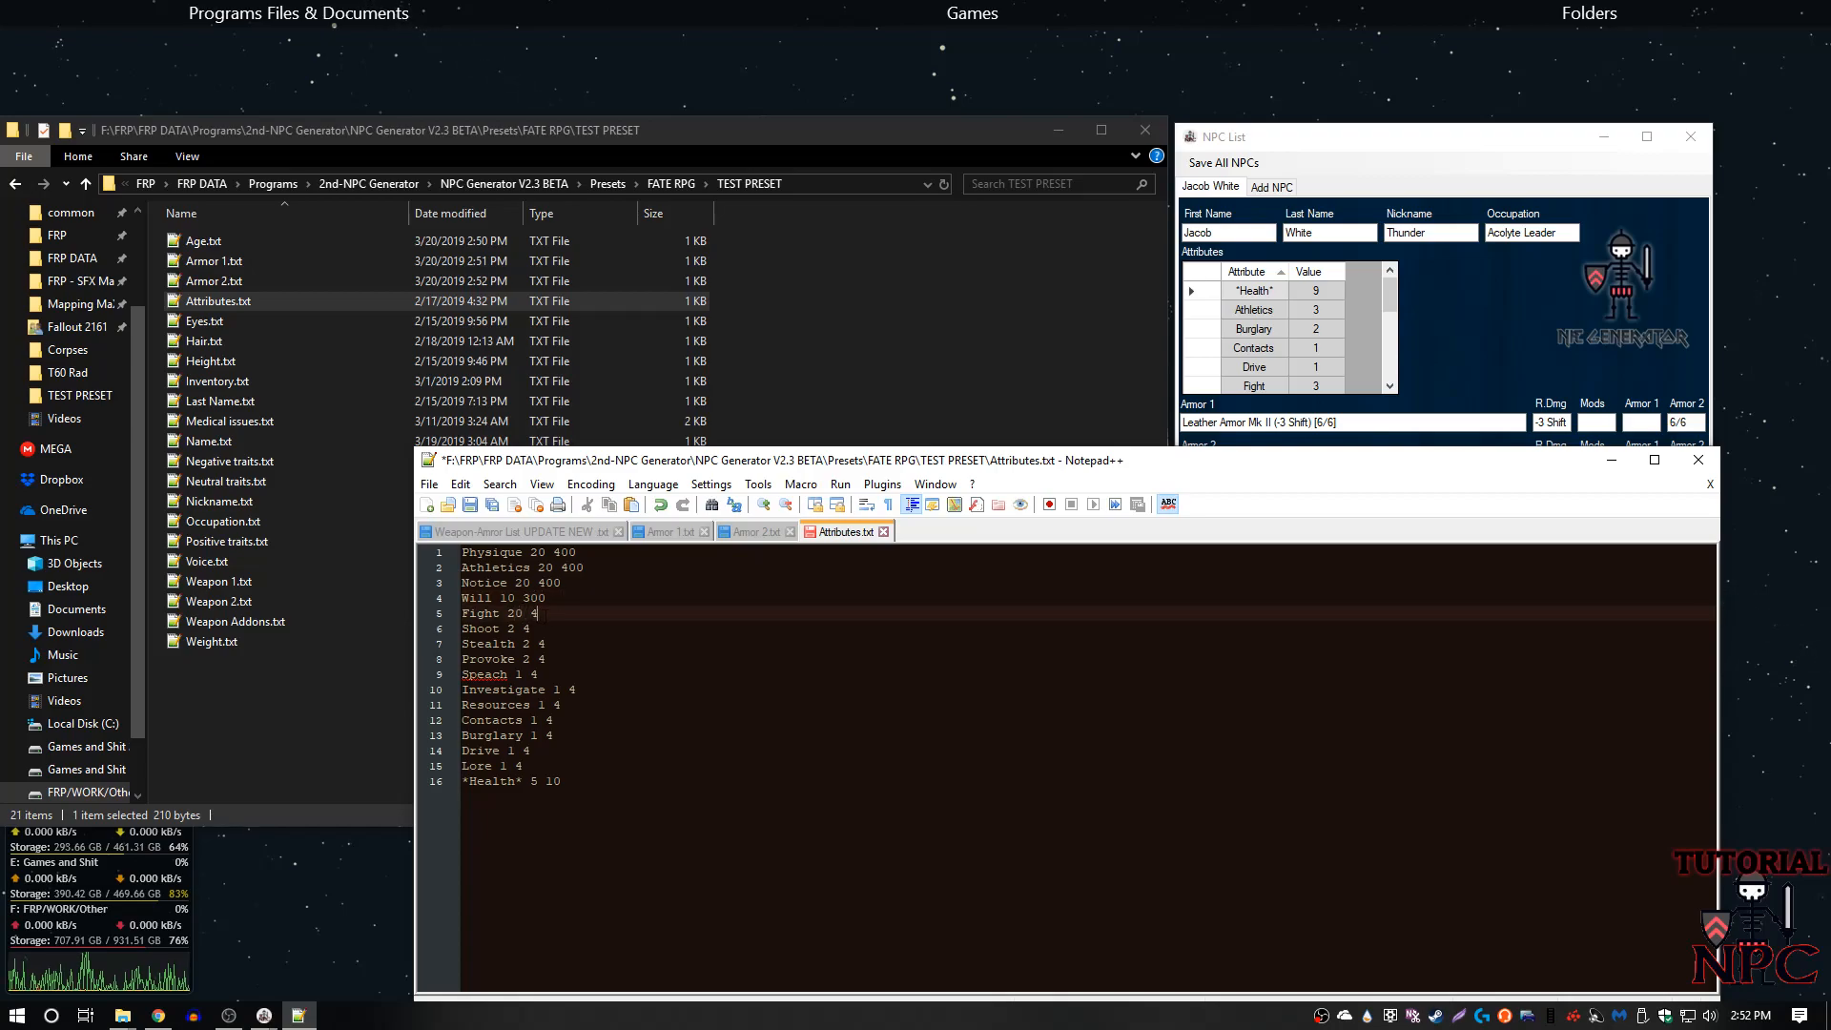
pyautogui.click(515, 629)
pyautogui.write('0')
pyautogui.press('End')
pyautogui.write('00')
# - Set the Stealth and Provoke ranges in Attributes.txt to 20 400 each
pyautogui.click(531, 643)
pyautogui.write('0 4')
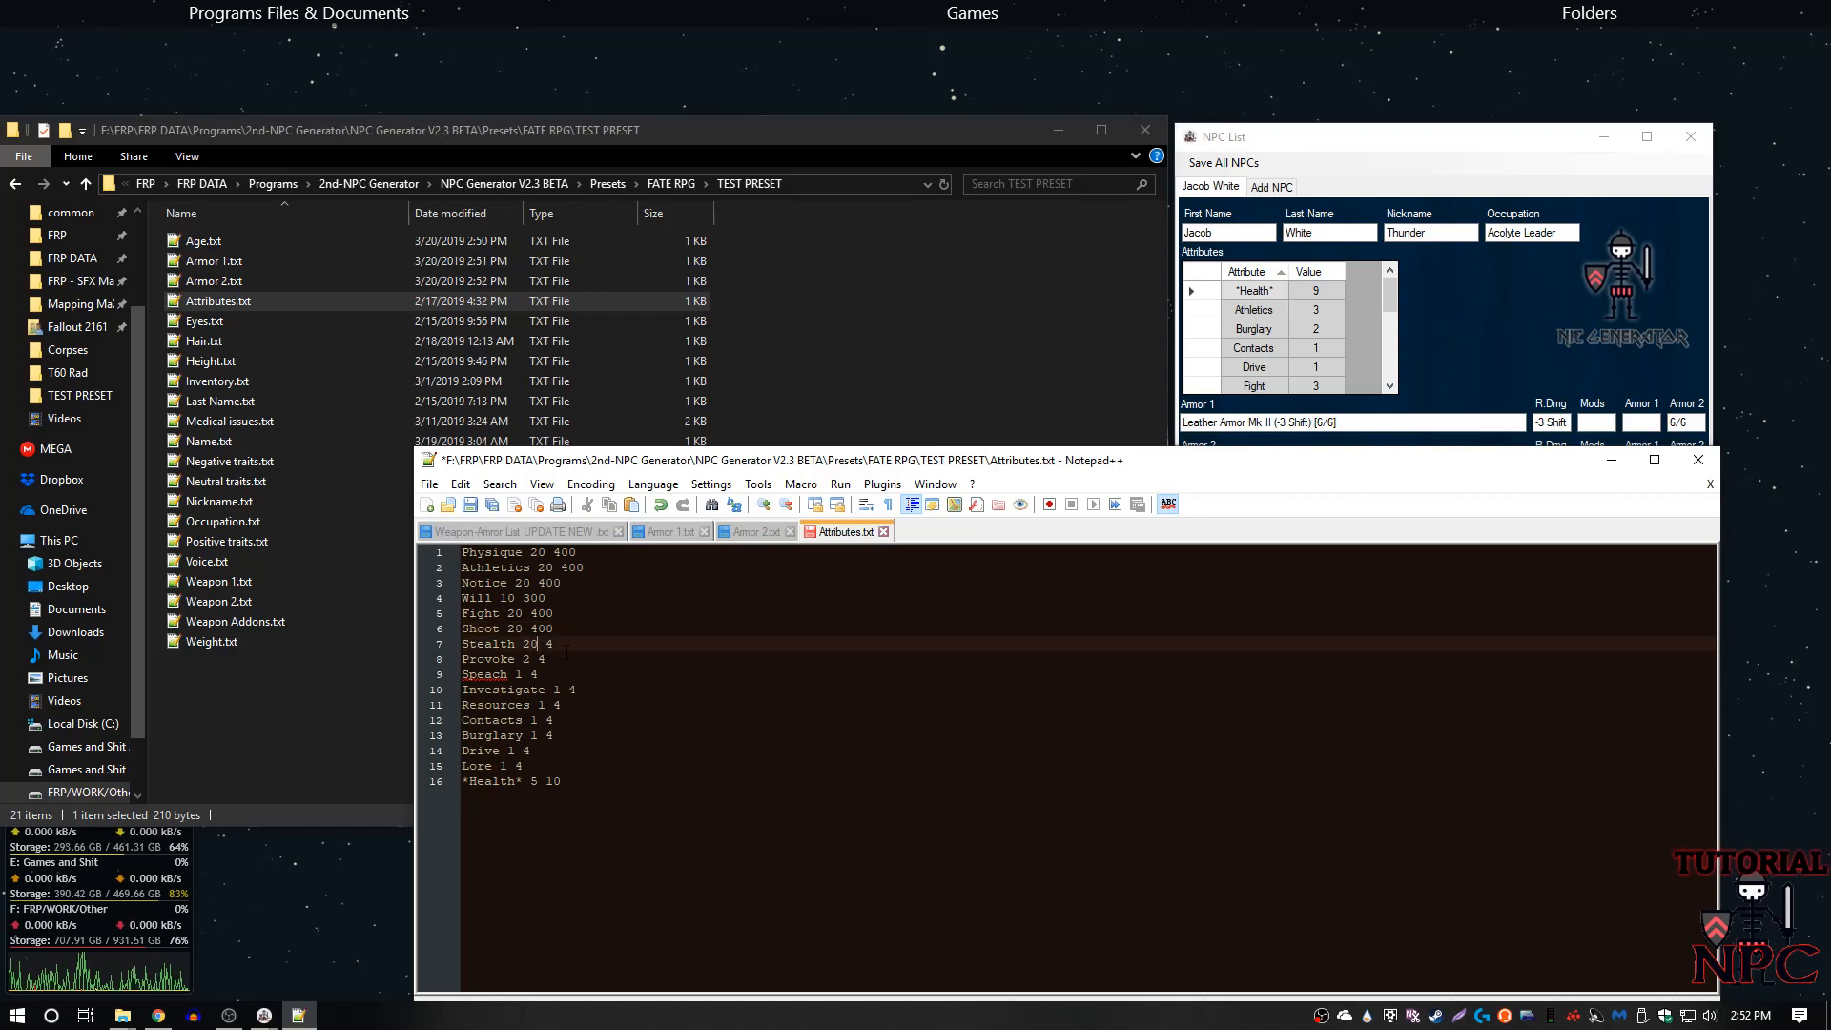
pyautogui.write('00')
pyautogui.click(531, 658)
pyautogui.write('0 4')
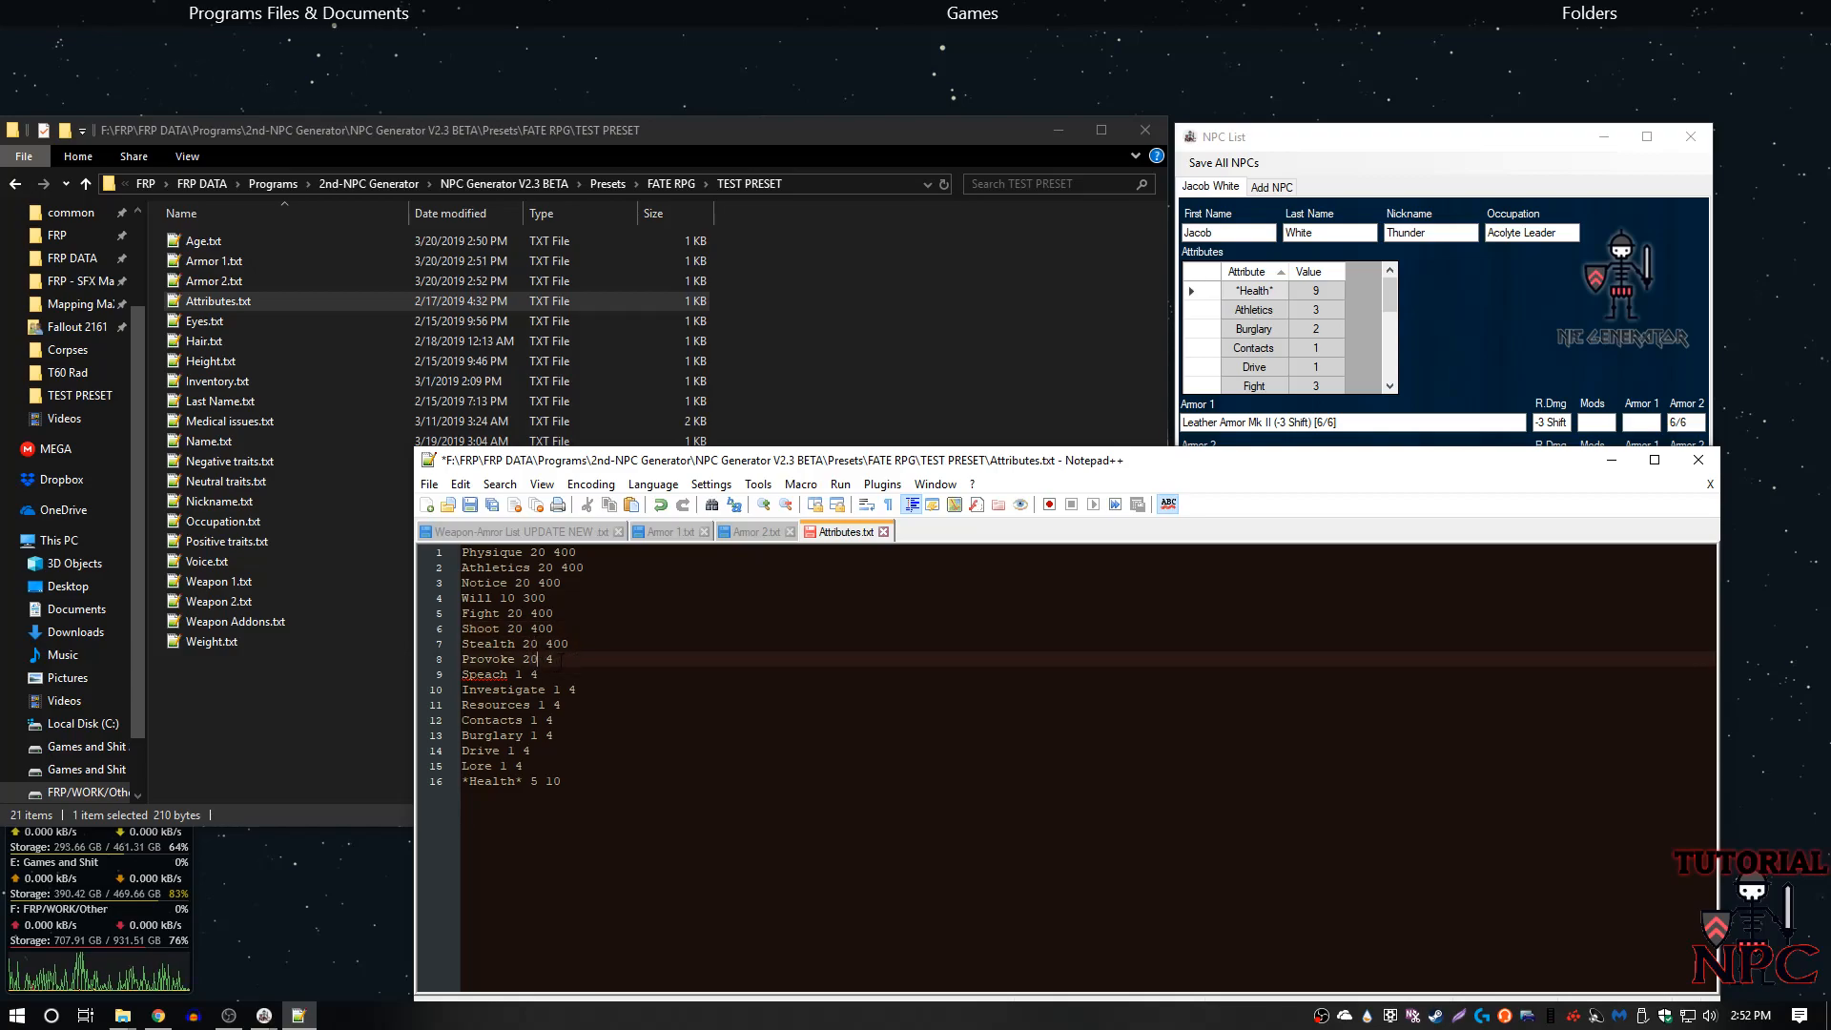
pyautogui.write('00')
# - Set the range of the Speach attribute to 10 400
pyautogui.click(555, 670)
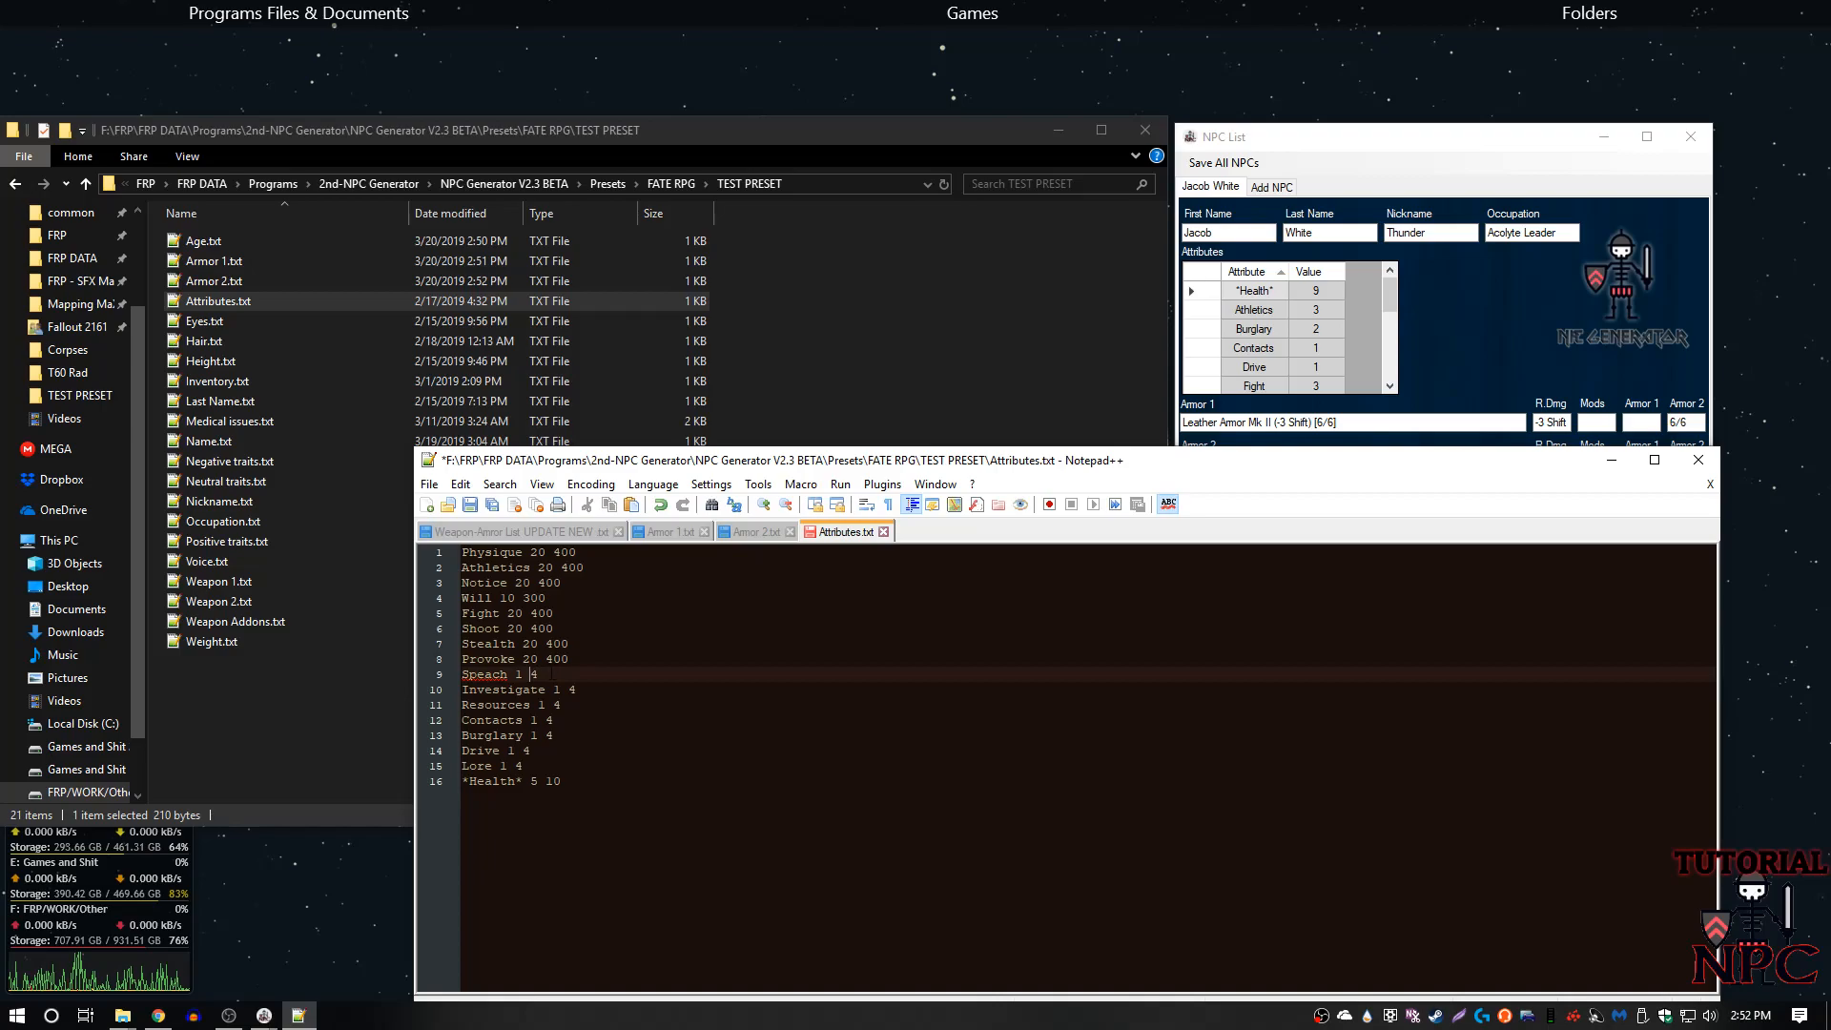
pyautogui.press('Left')
pyautogui.press('Left')
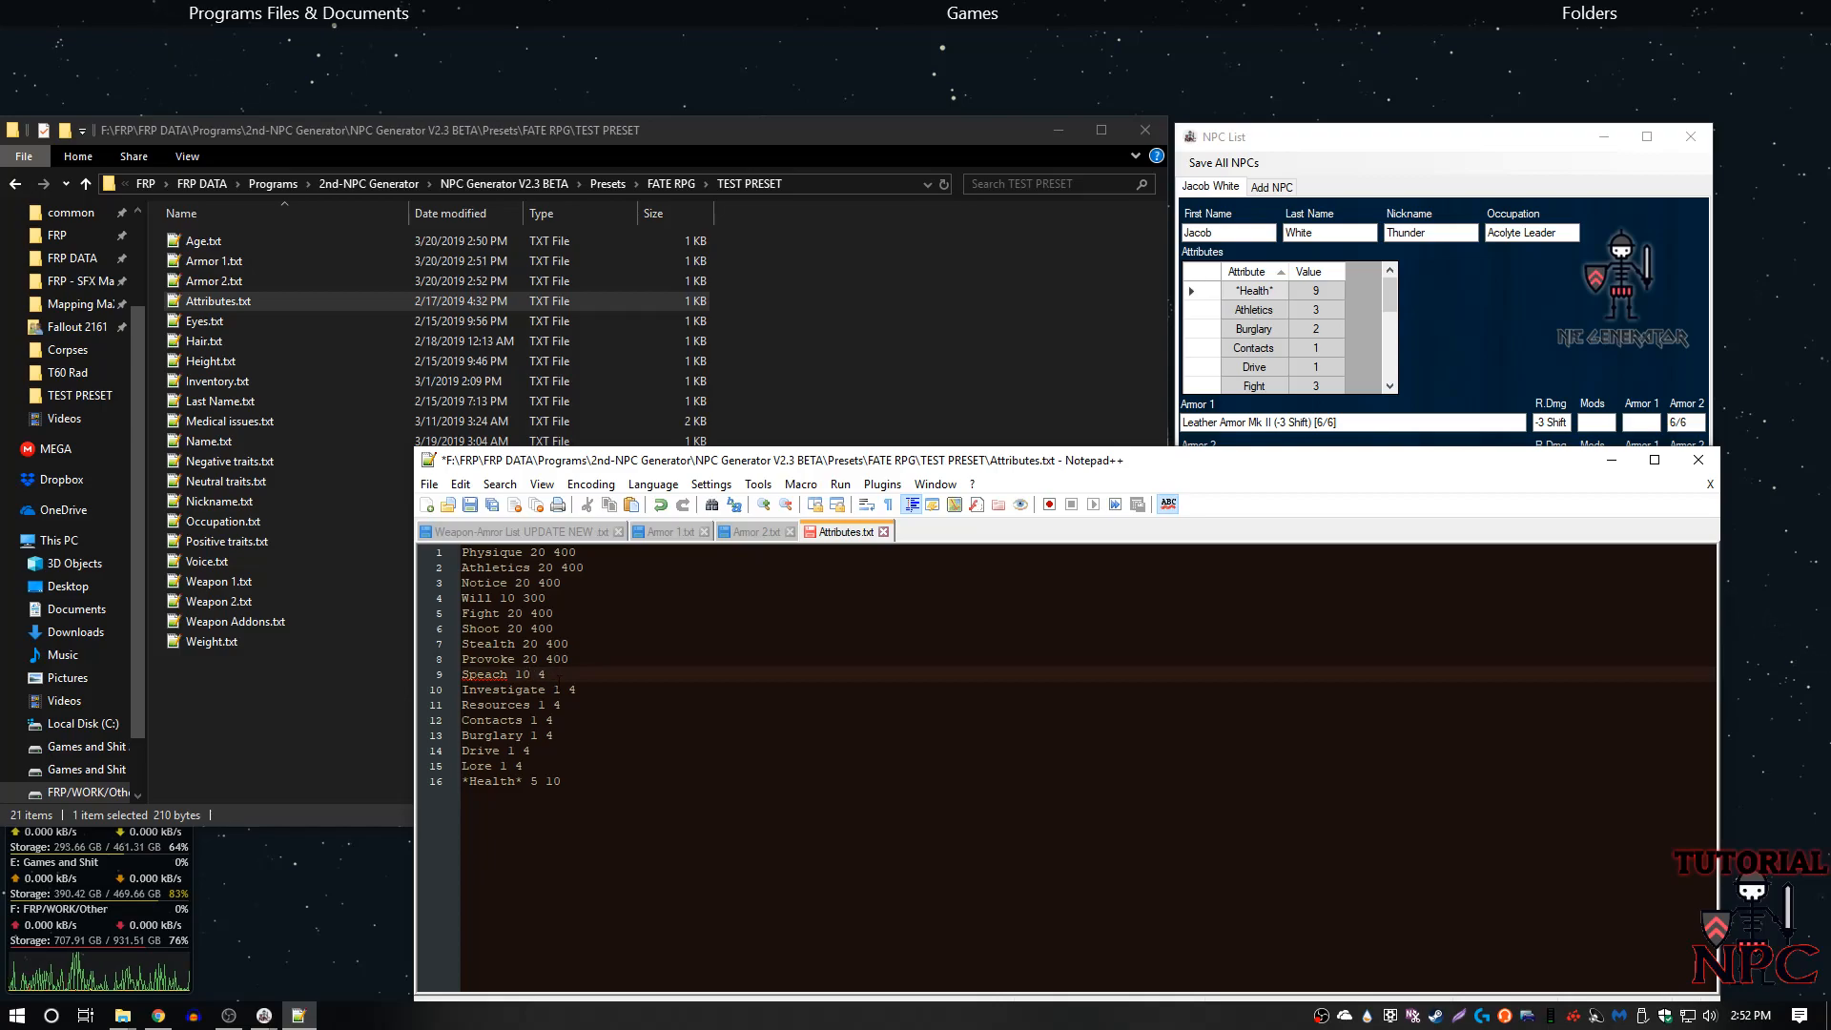
pyautogui.write('00')
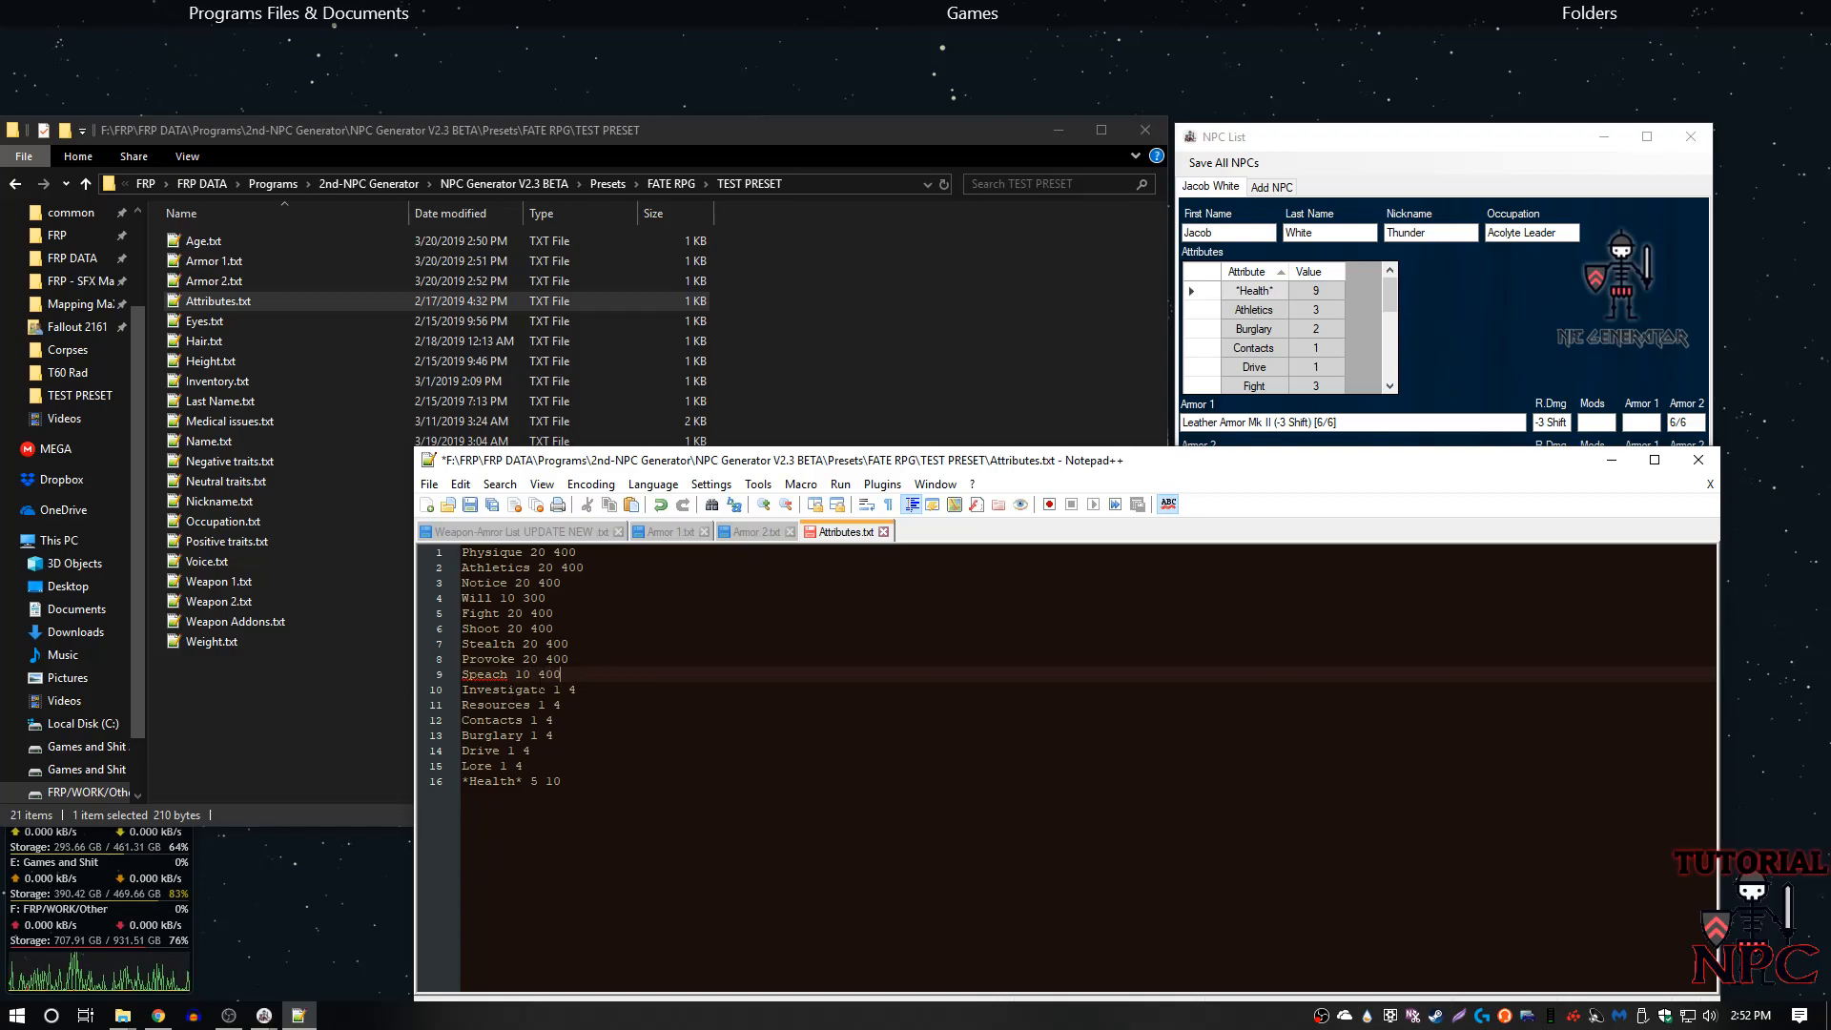
pyautogui.click(497, 552)
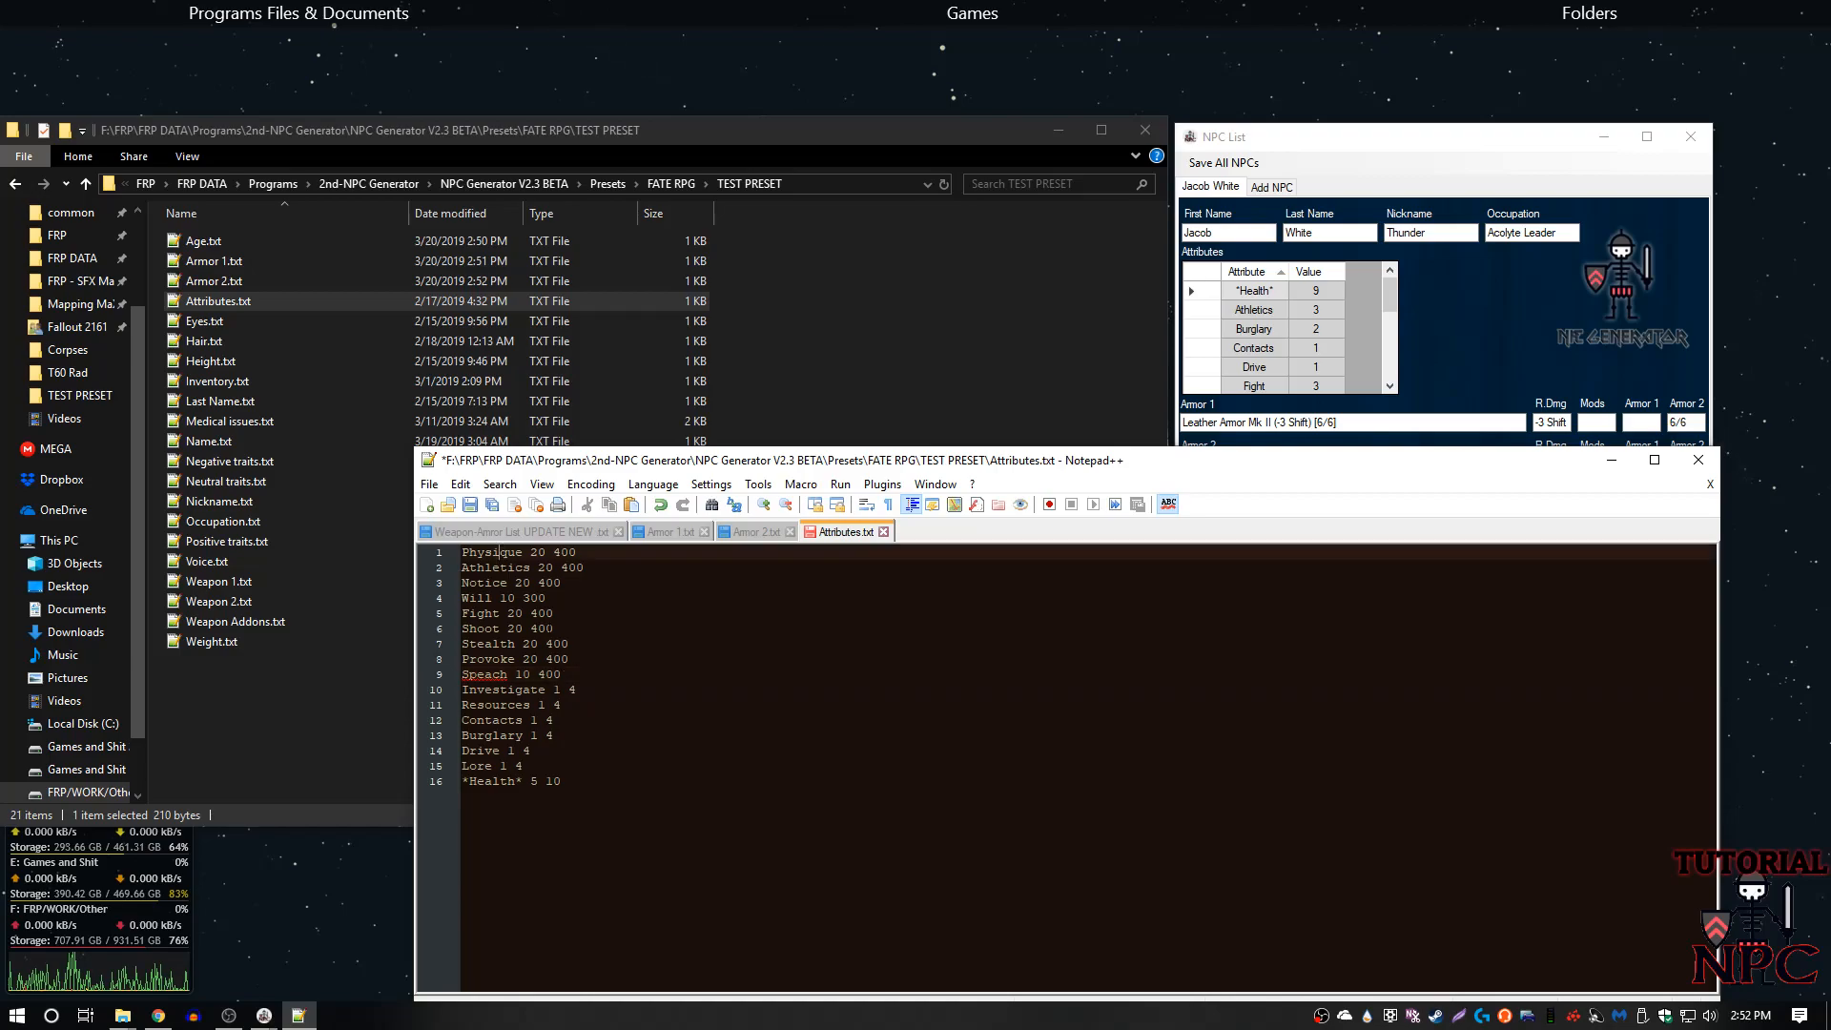
pyautogui.click(505, 567)
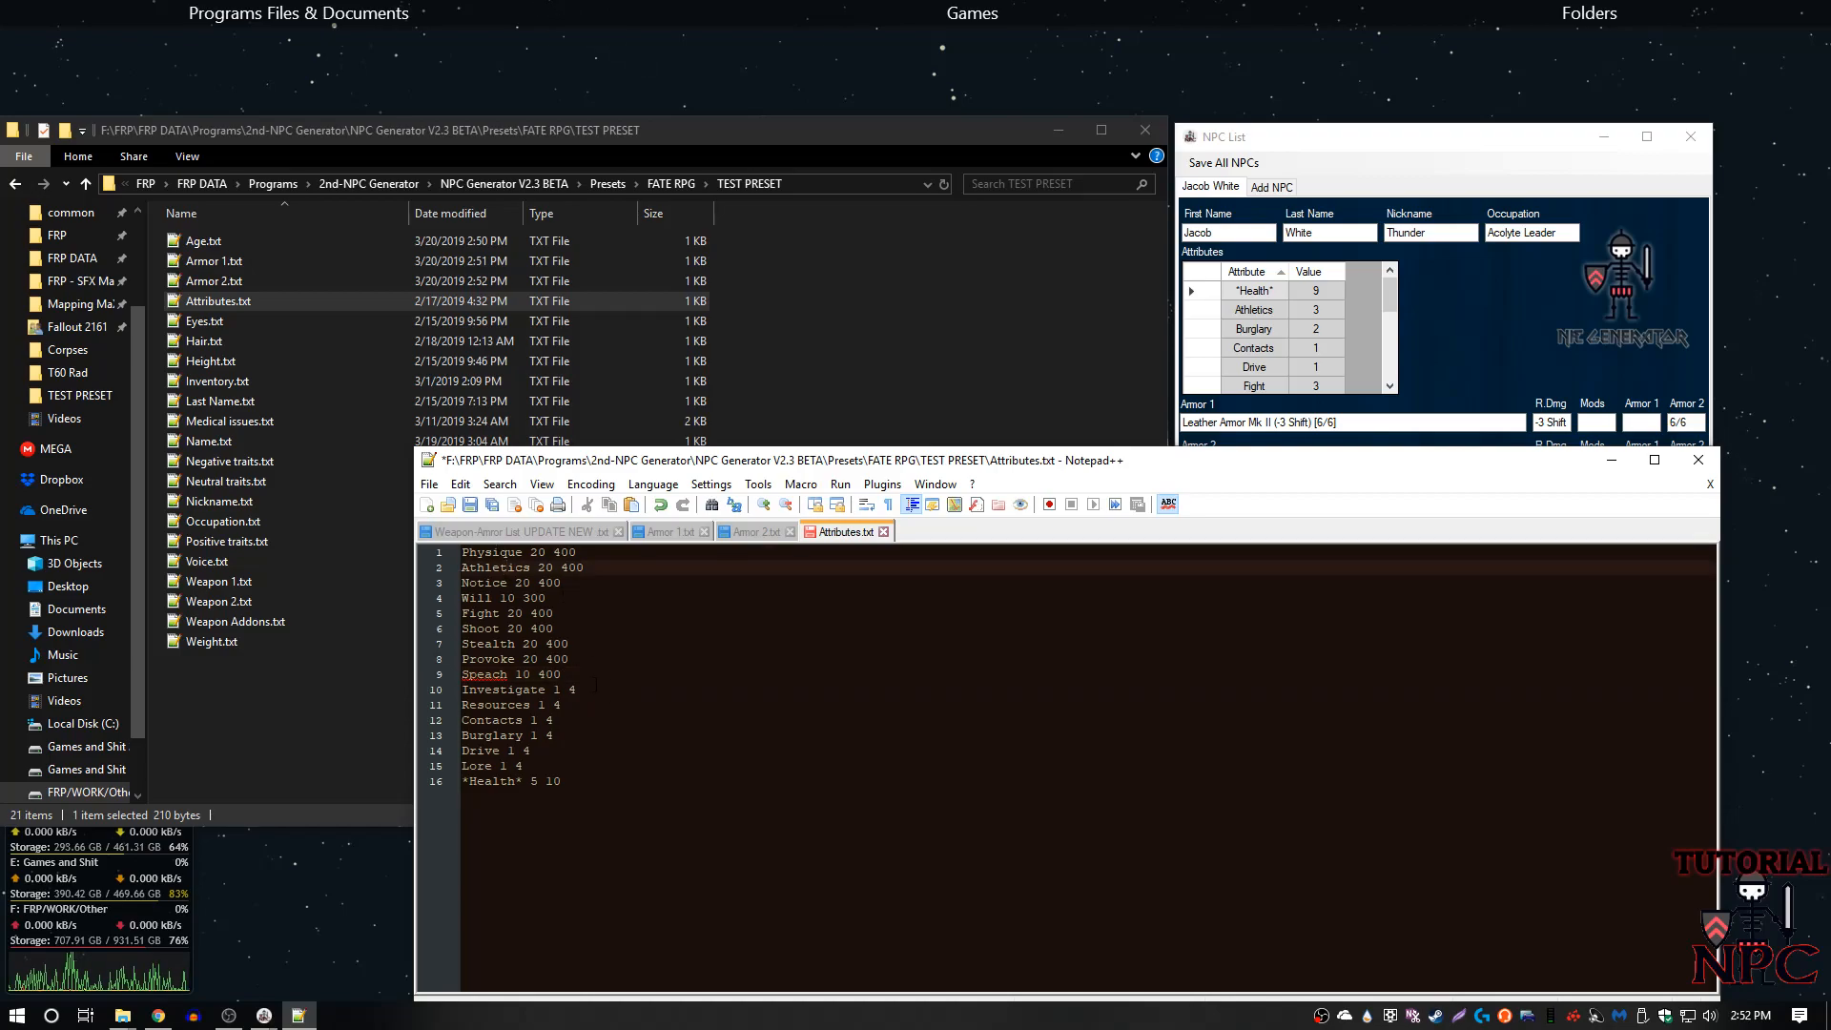
# - Set the Investigate and Resources ranges in Attributes.txt to 10 400 each
pyautogui.click(562, 689)
pyautogui.write('0')
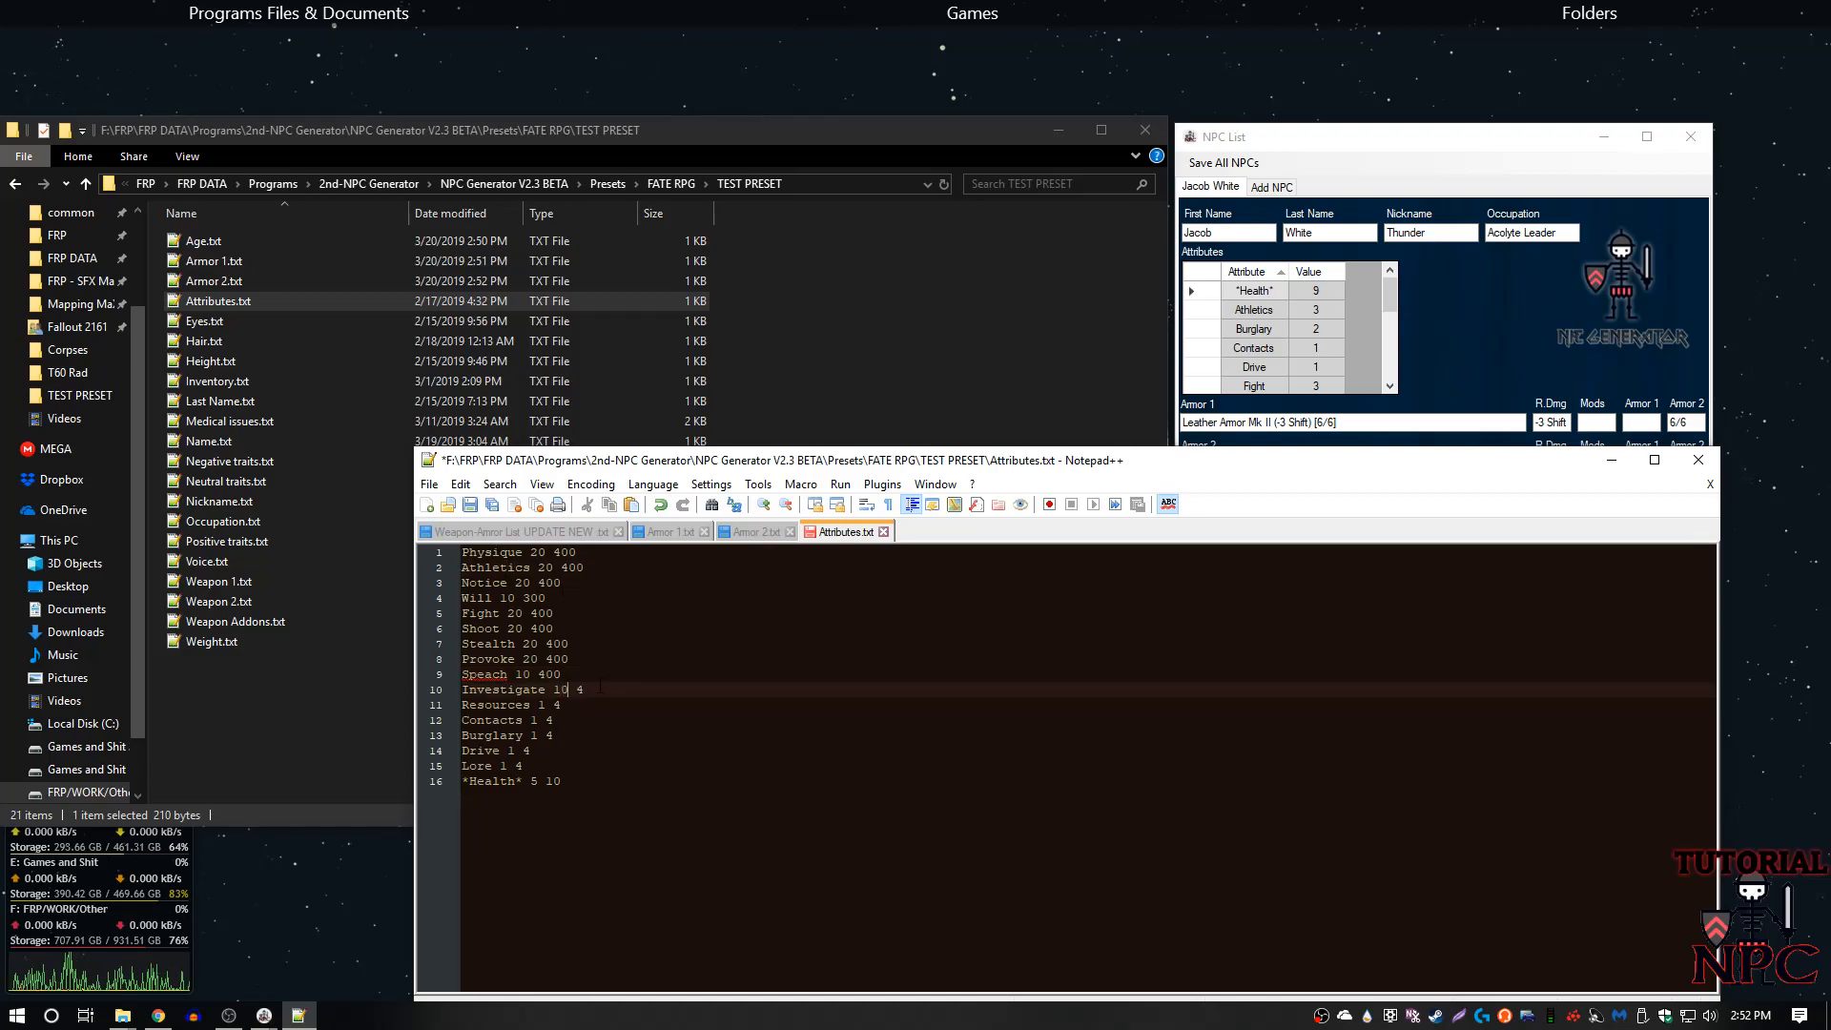
pyautogui.click(594, 689)
pyautogui.write('00')
pyautogui.click(544, 705)
pyautogui.write('000')
# - Set the Contacts and Burglary ranges to 10 400 each, removing any stray spaces or extra digits
pyautogui.click(538, 720)
pyautogui.write('0')
pyautogui.click(572, 720)
pyautogui.write('0')
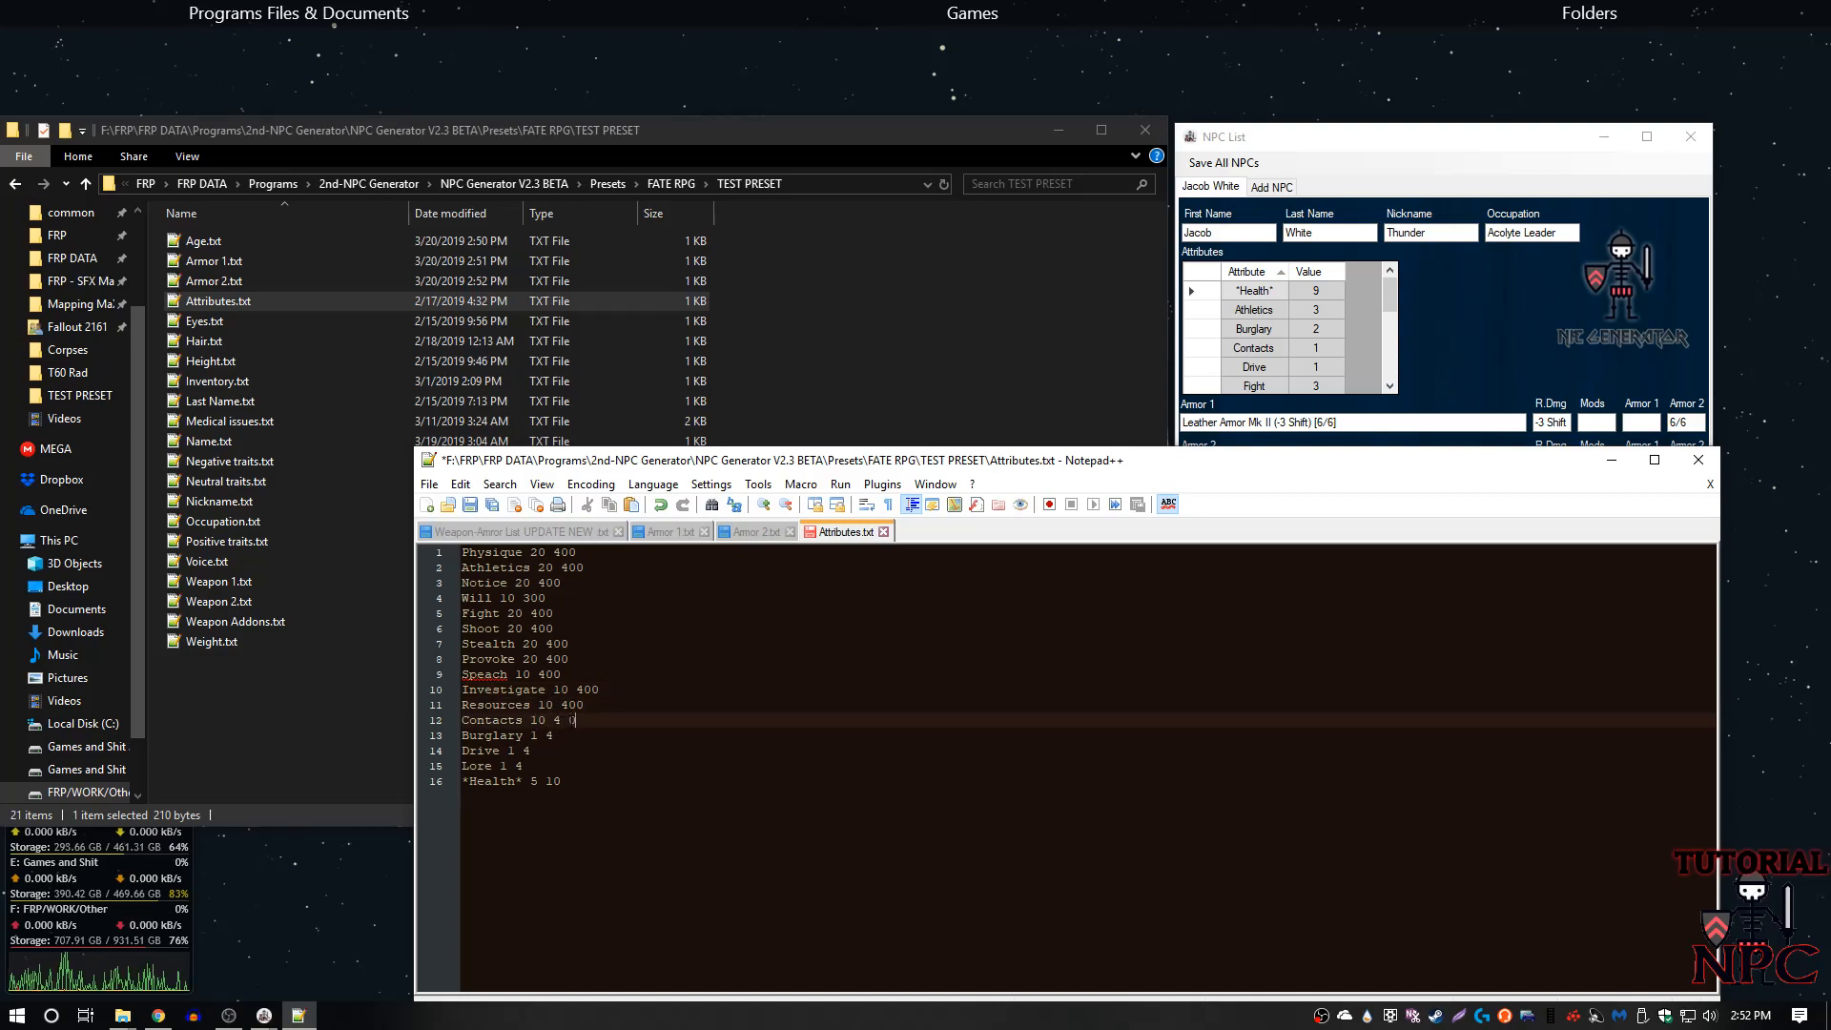
pyautogui.press('BackSpace')
pyautogui.press('BackSpace')
pyautogui.press('BackSpace')
pyautogui.write('0')
pyautogui.click(539, 735)
pyautogui.write('0 4000')
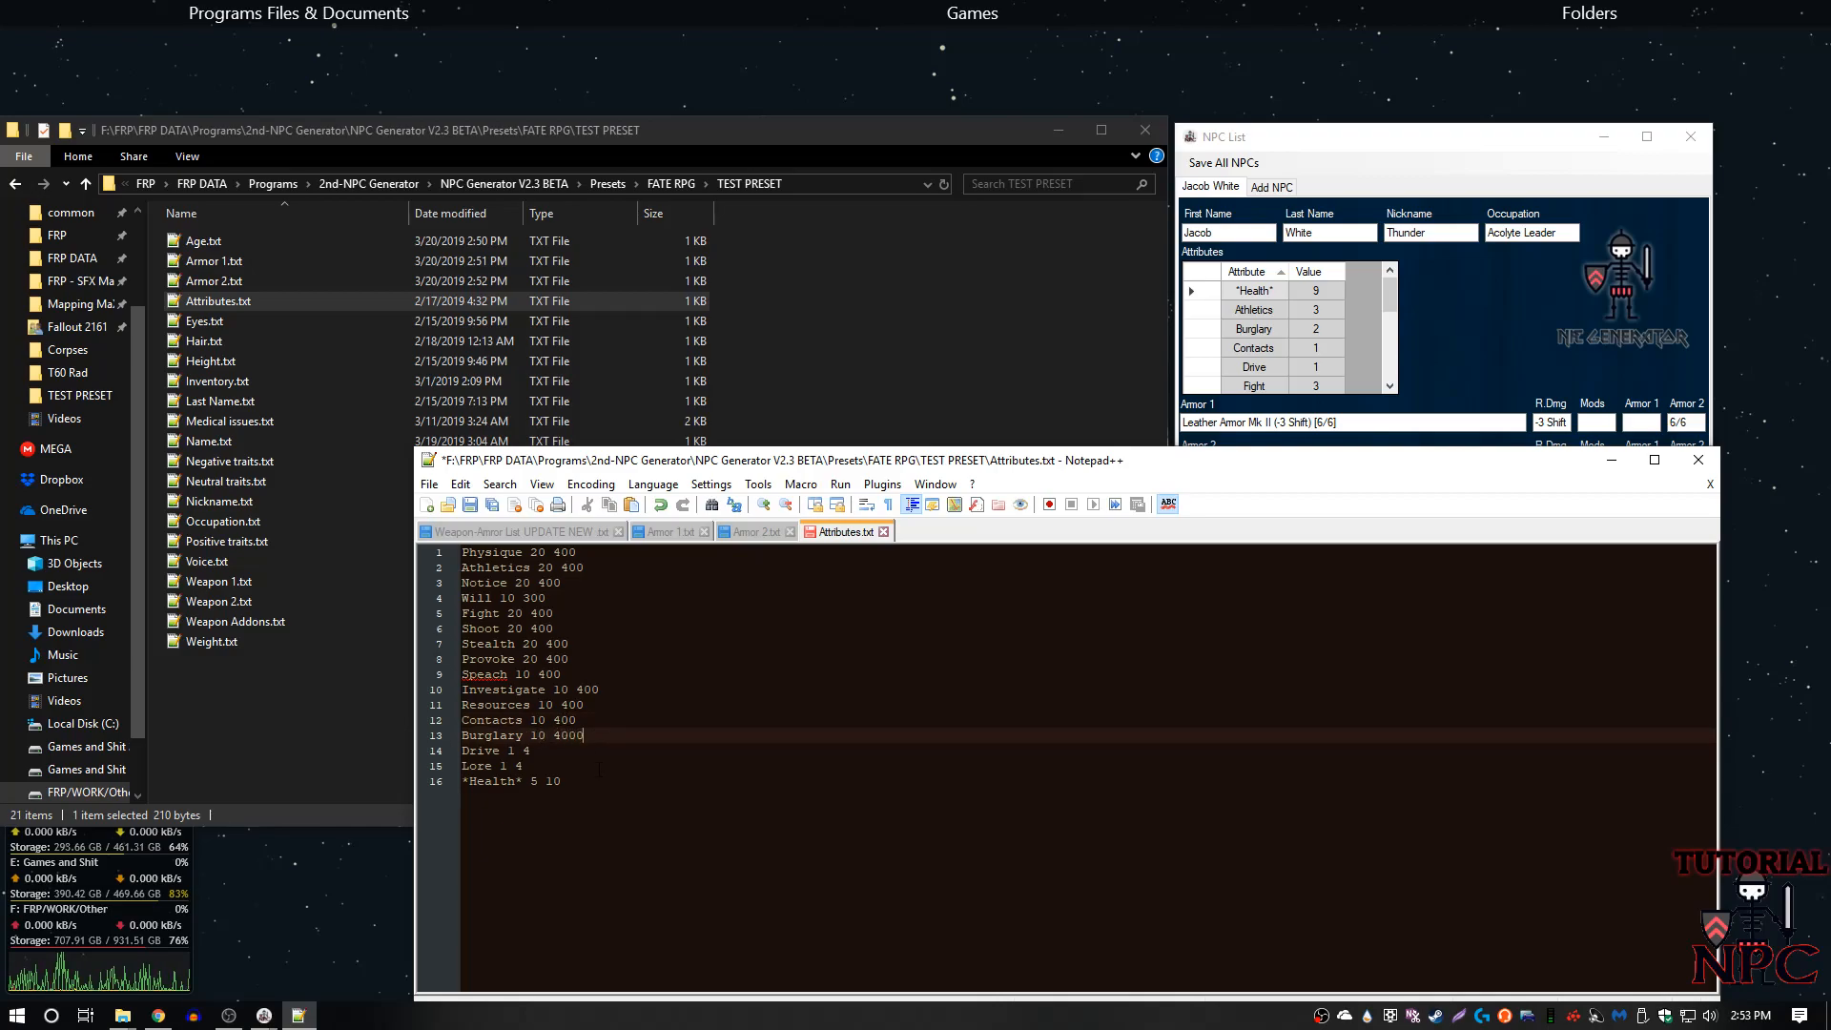
# - Set the Drive and Lore ranges in Attributes.txt to 10 400 each
pyautogui.click(516, 751)
pyautogui.write('0')
pyautogui.click(562, 751)
pyautogui.write('0')
pyautogui.press('BackSpace')
pyautogui.press('BackSpace')
pyautogui.click(531, 766)
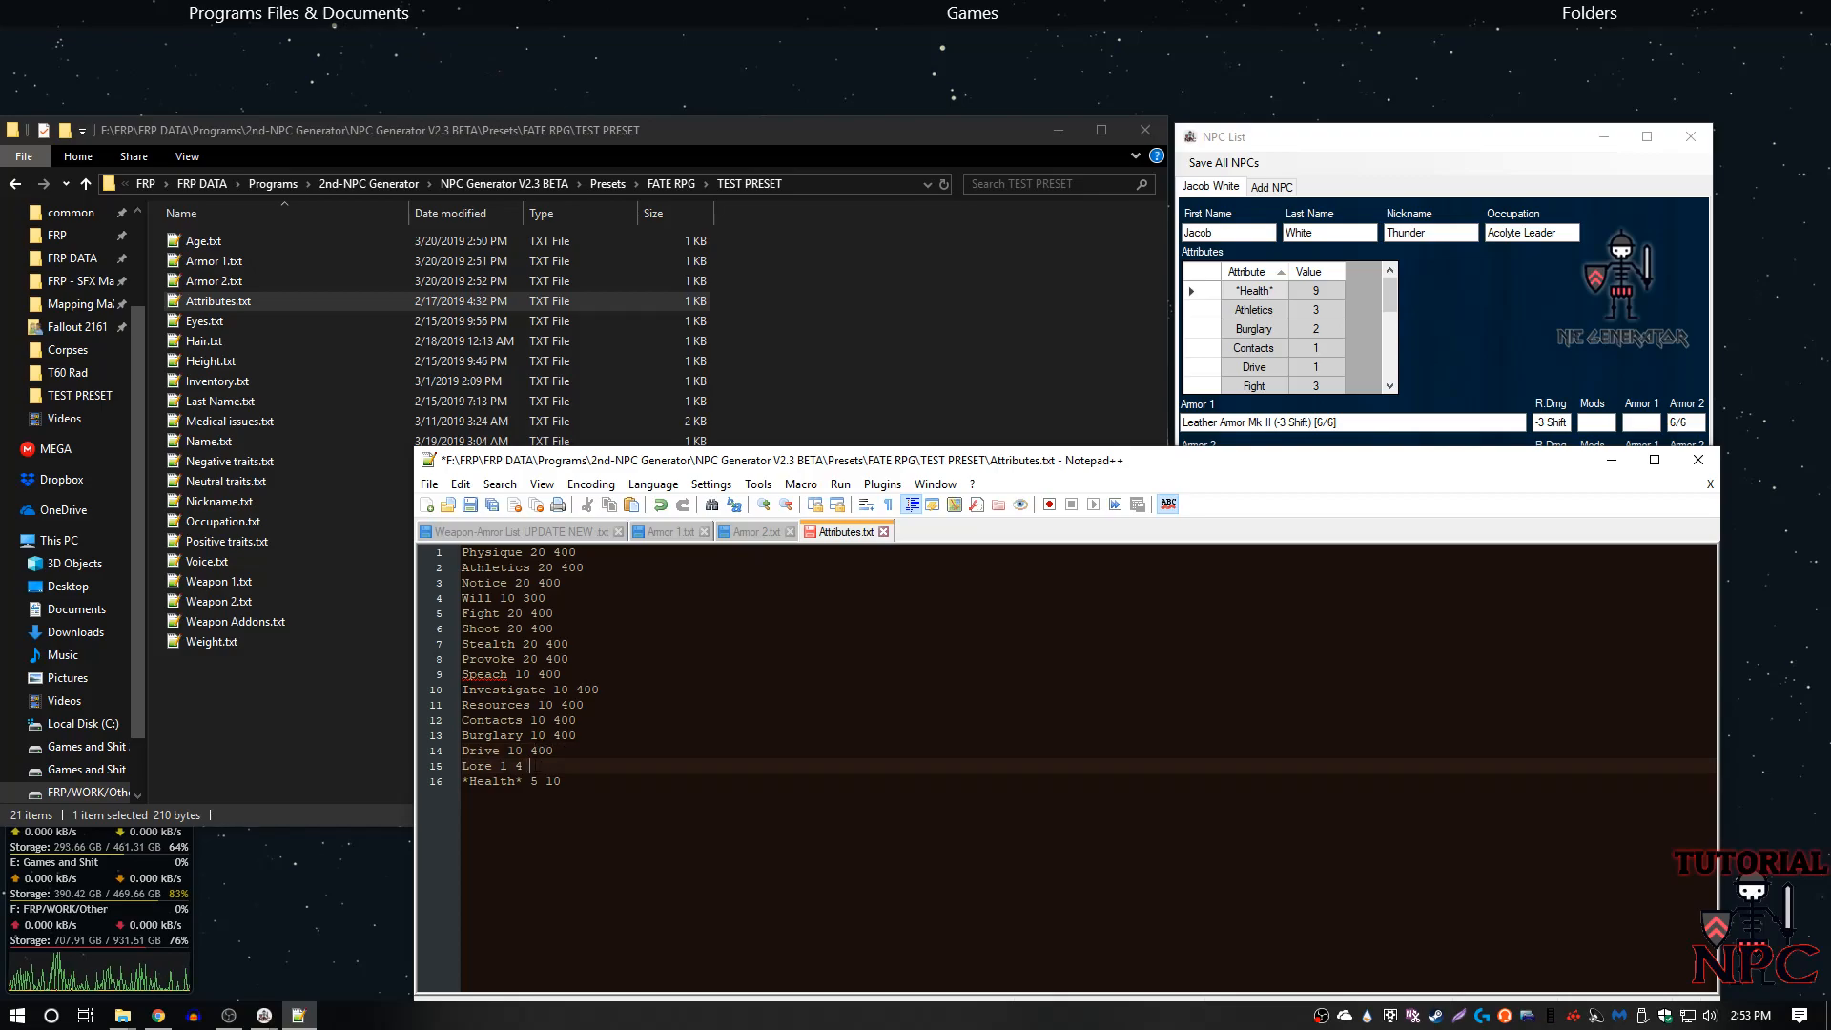
pyautogui.write('00')
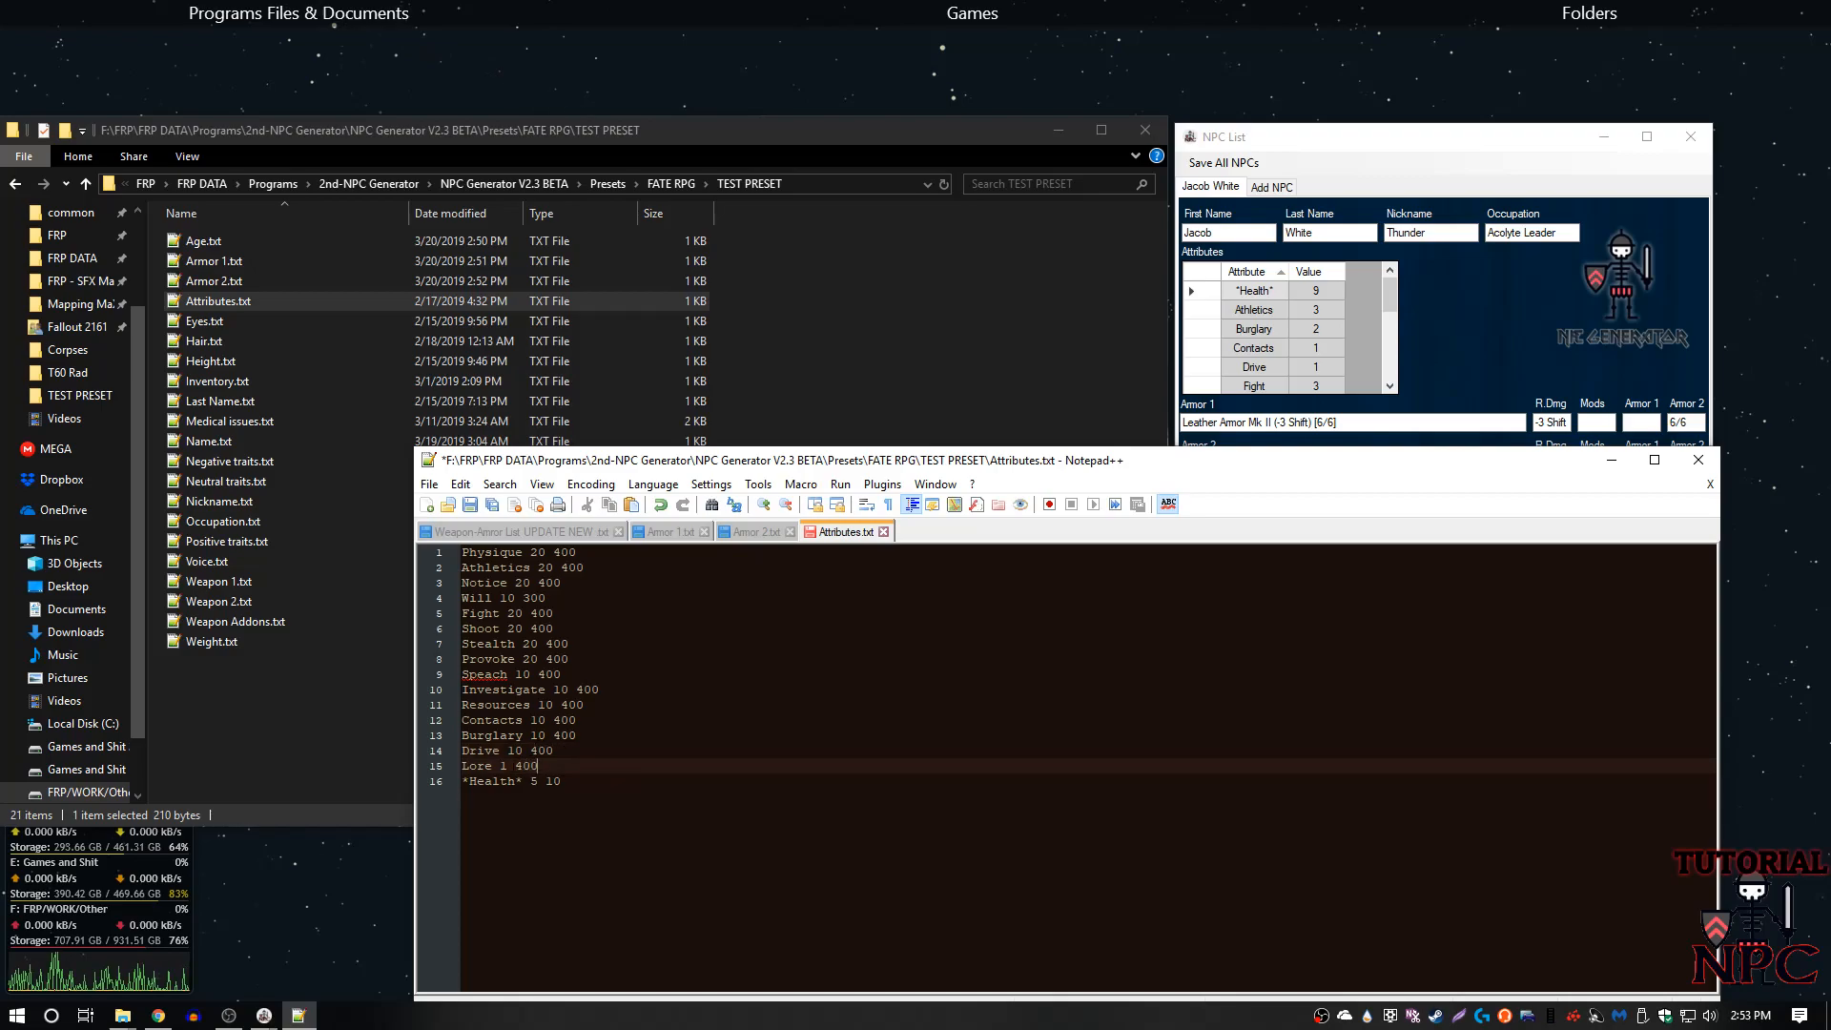
pyautogui.press('Left')
pyautogui.write('00')
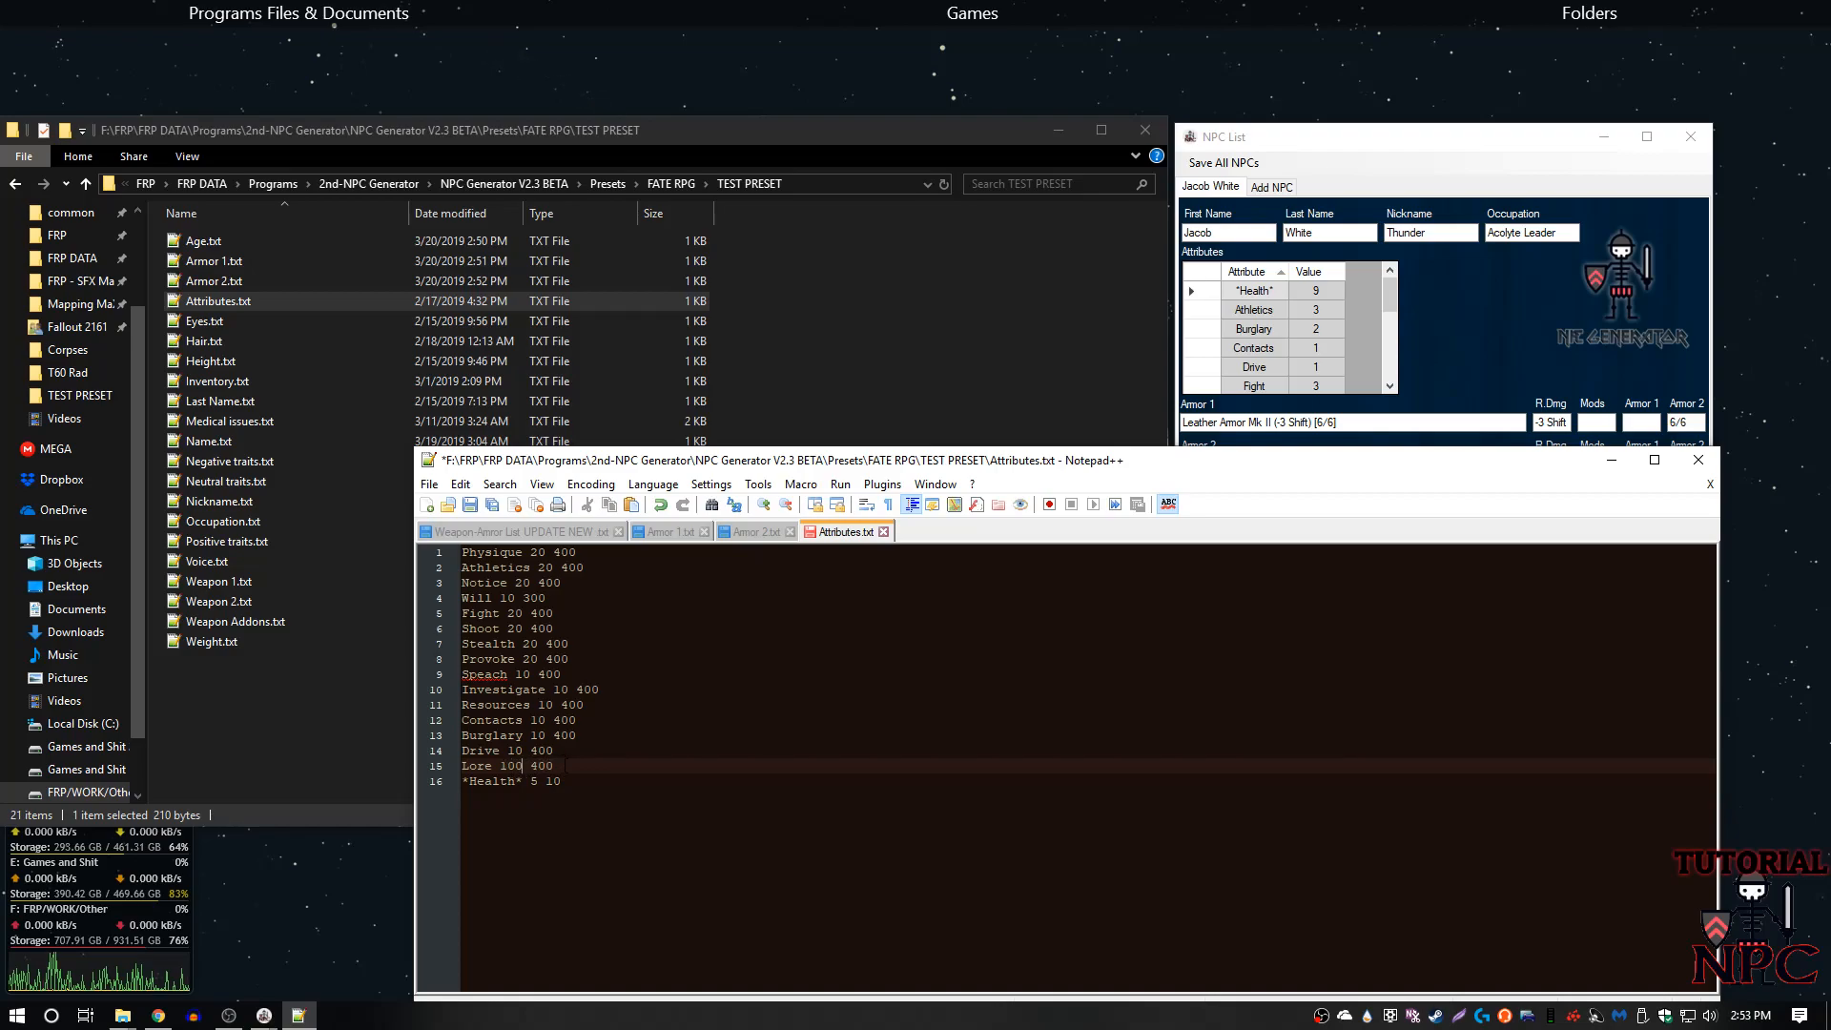
# - Set the Health range to 50 100, then save Attributes.txt and close the editor
pyautogui.click(564, 778)
pyautogui.write('0')
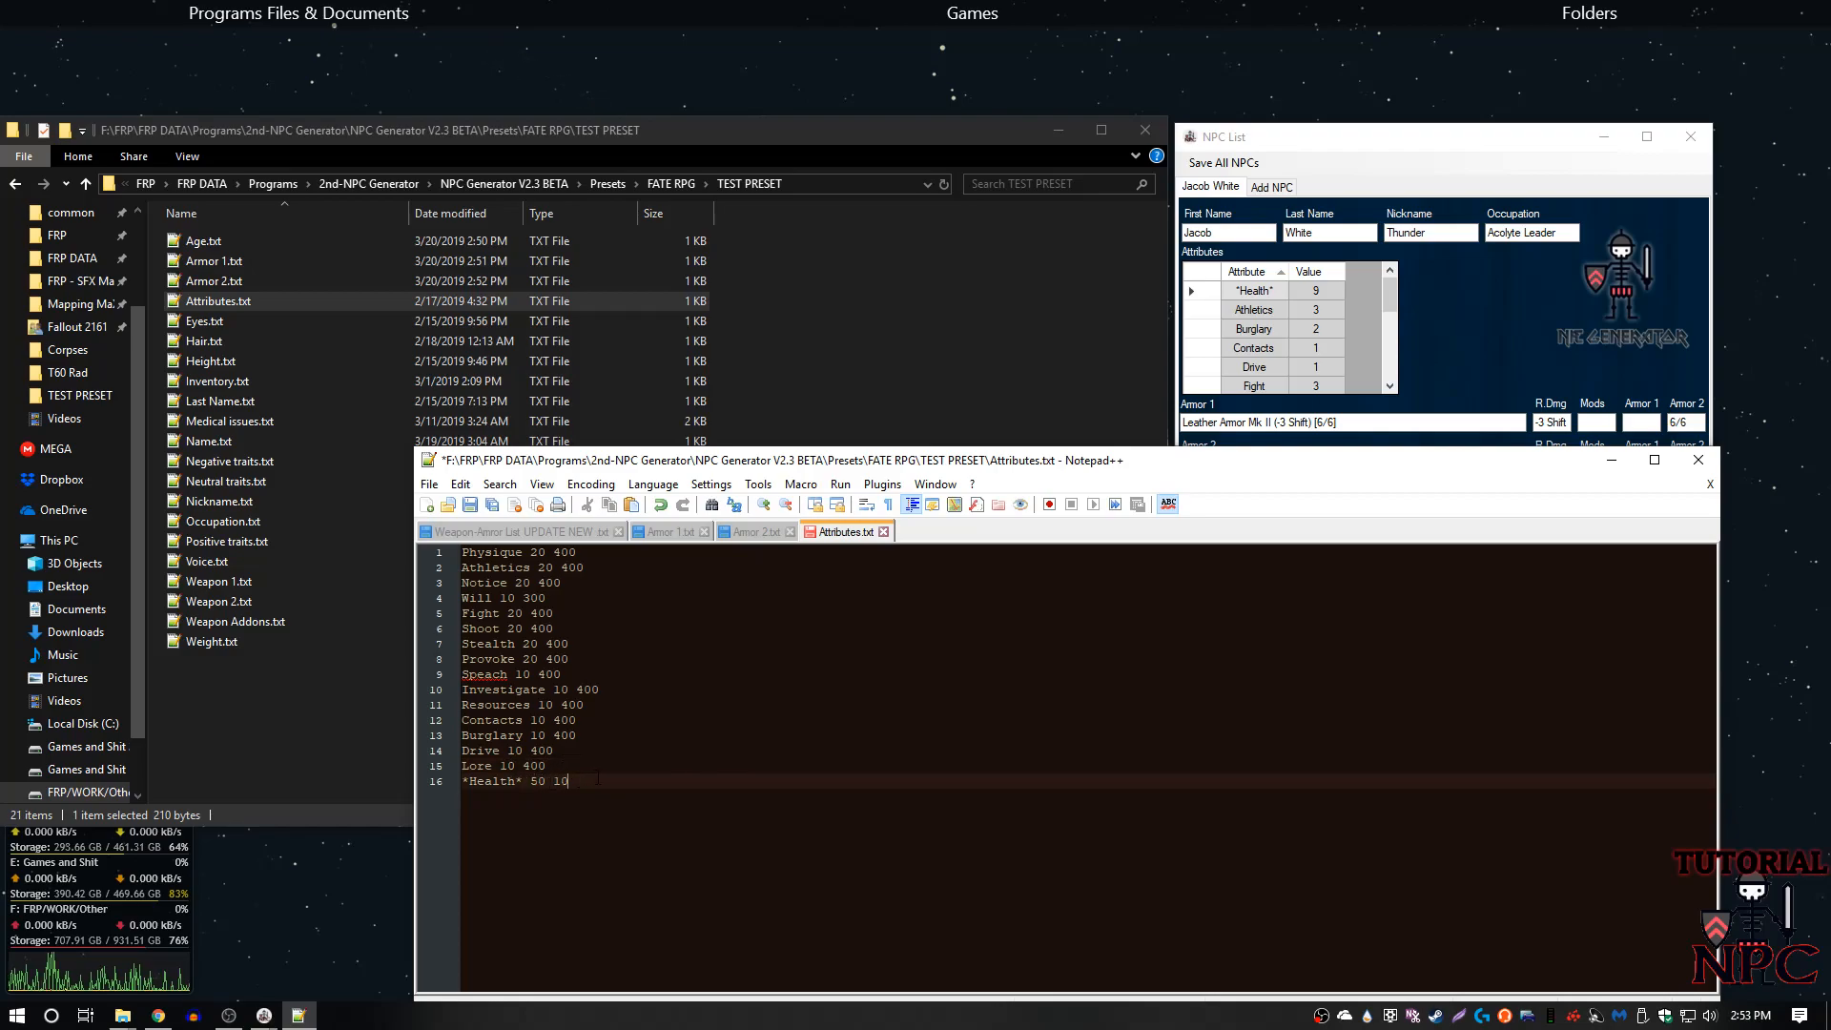
pyautogui.hotkey('ctrl', 's')
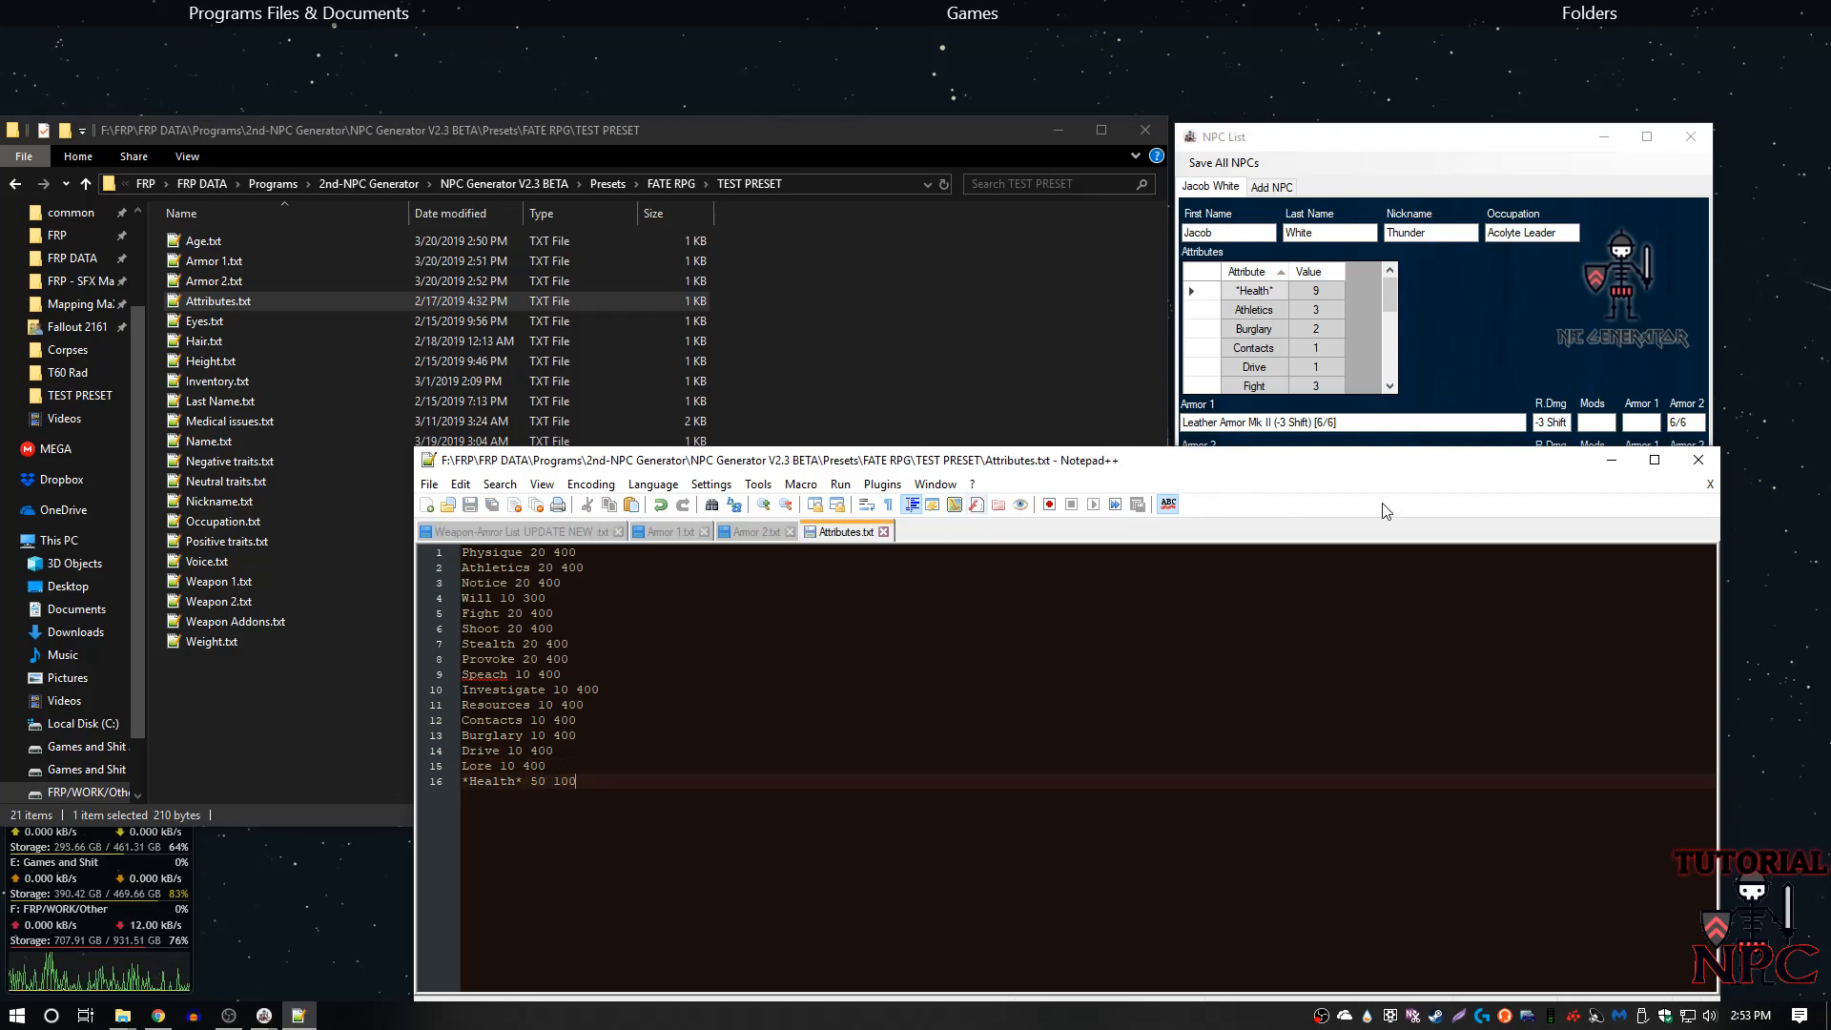
pyautogui.click(1694, 468)
# - Open Eyes.txt, Hair.txt and Height.txt one after another to review their lists of entries
pyautogui.click(245, 324)
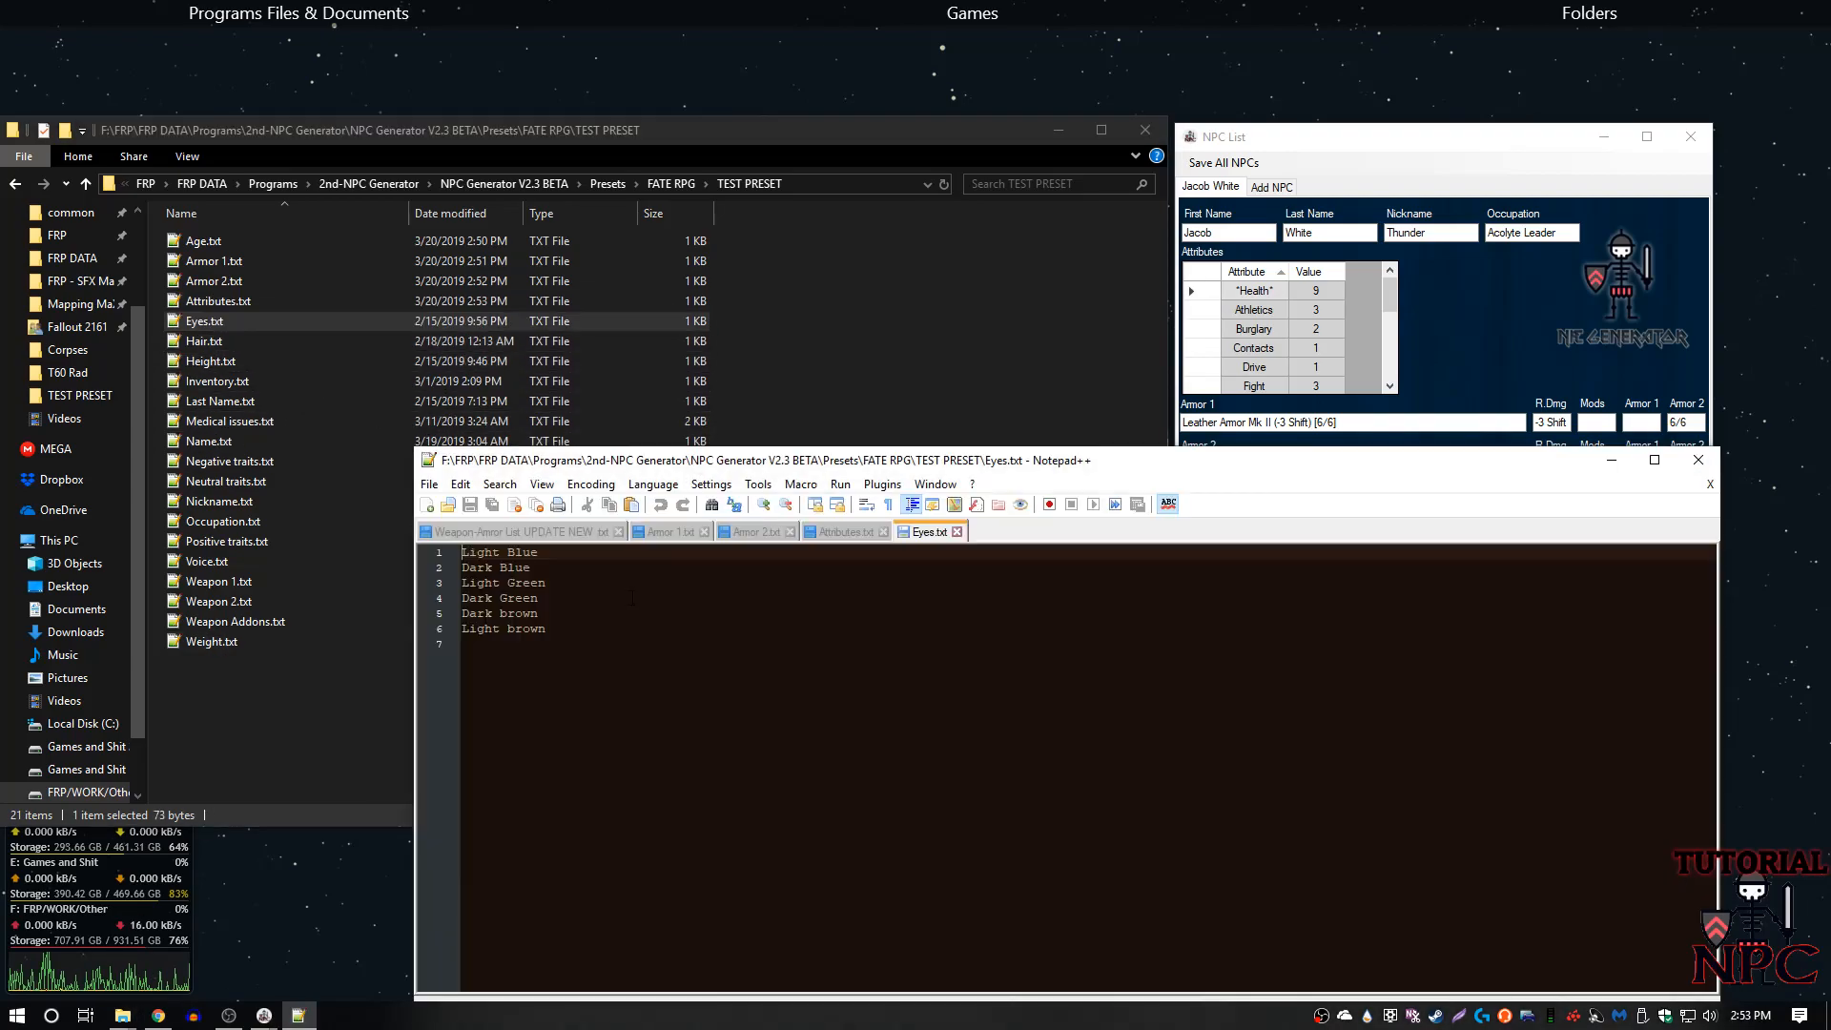
pyautogui.moveTo(500, 567); pyautogui.dragTo(583, 599)
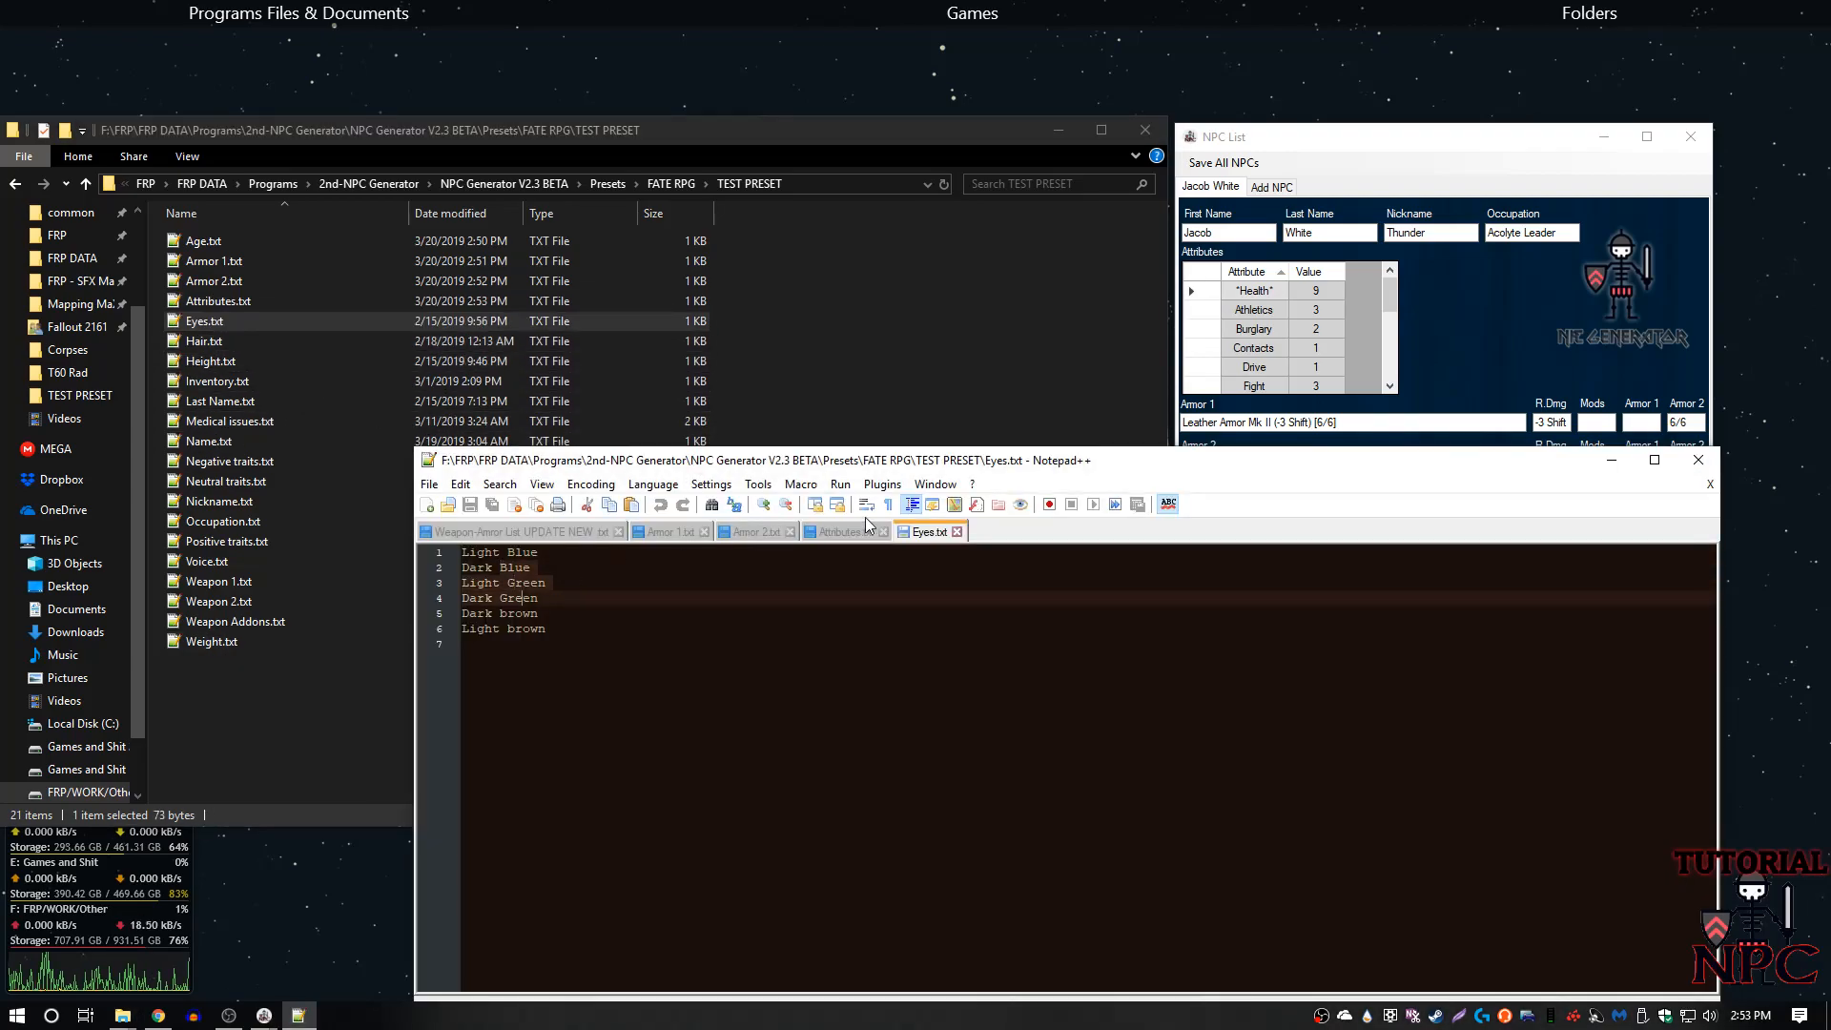
pyautogui.doubleClick(214, 341)
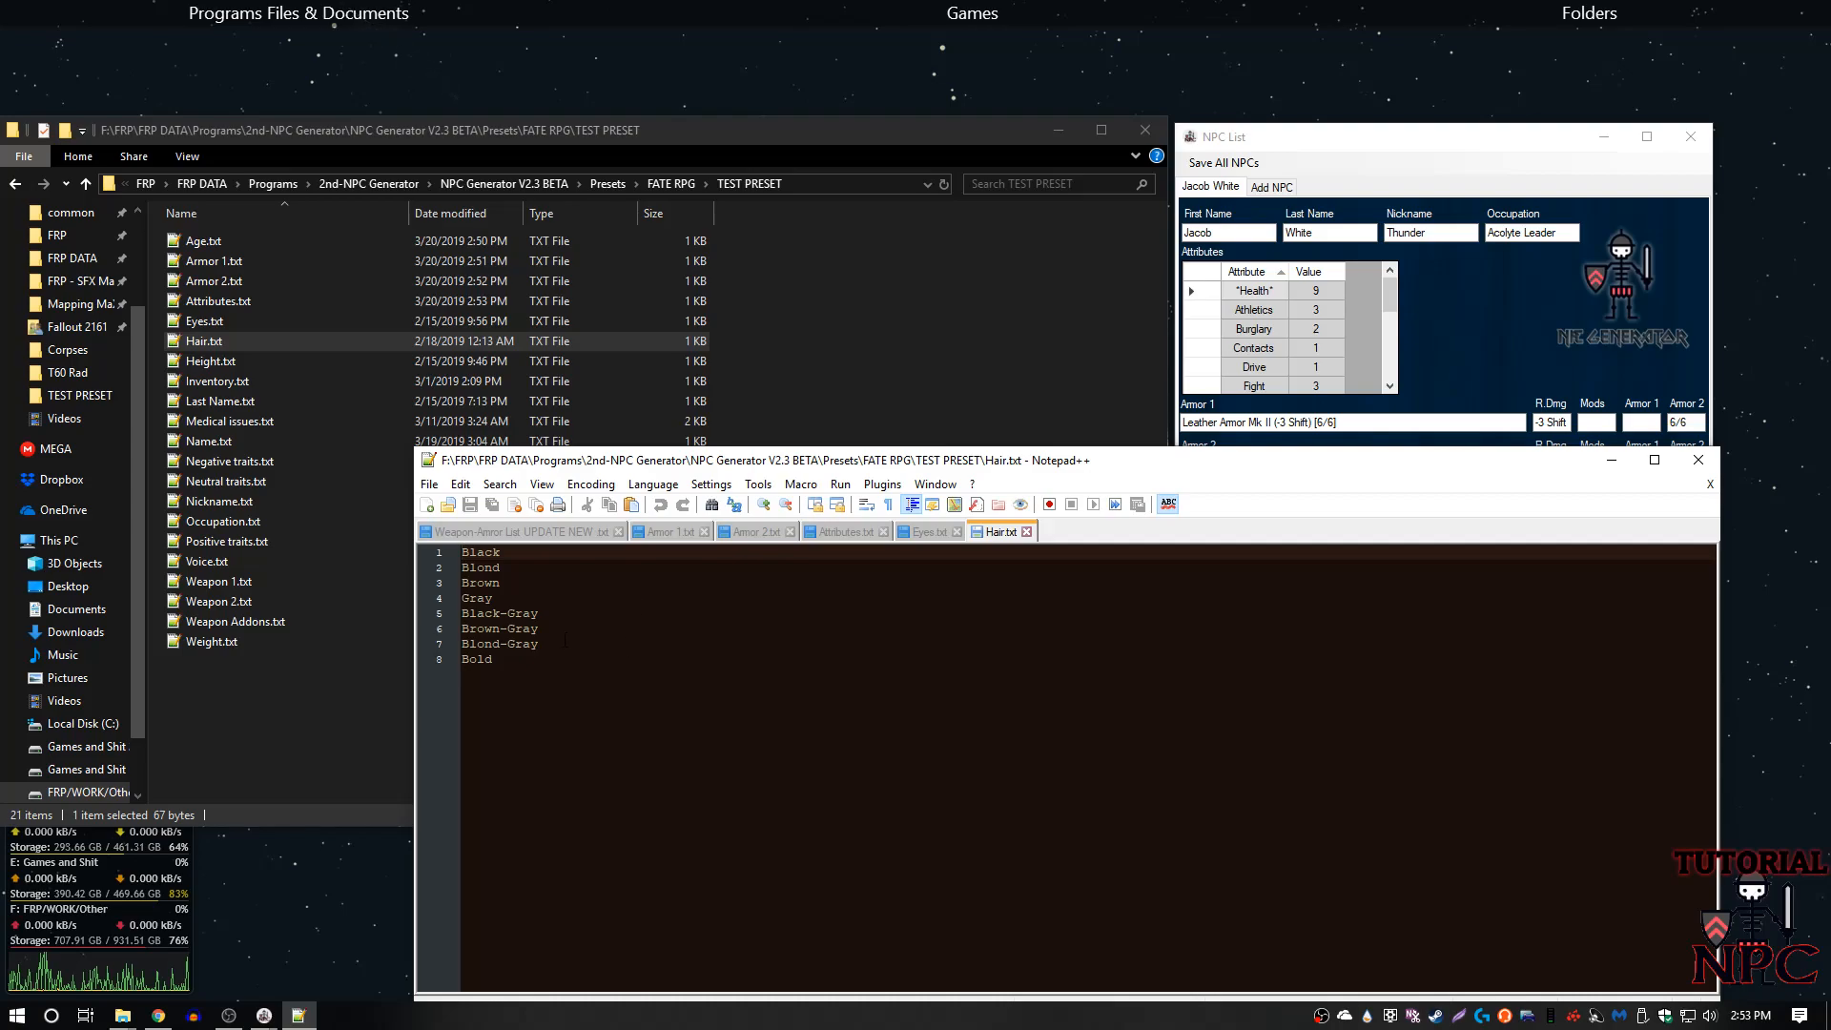
pyautogui.doubleClick(210, 360)
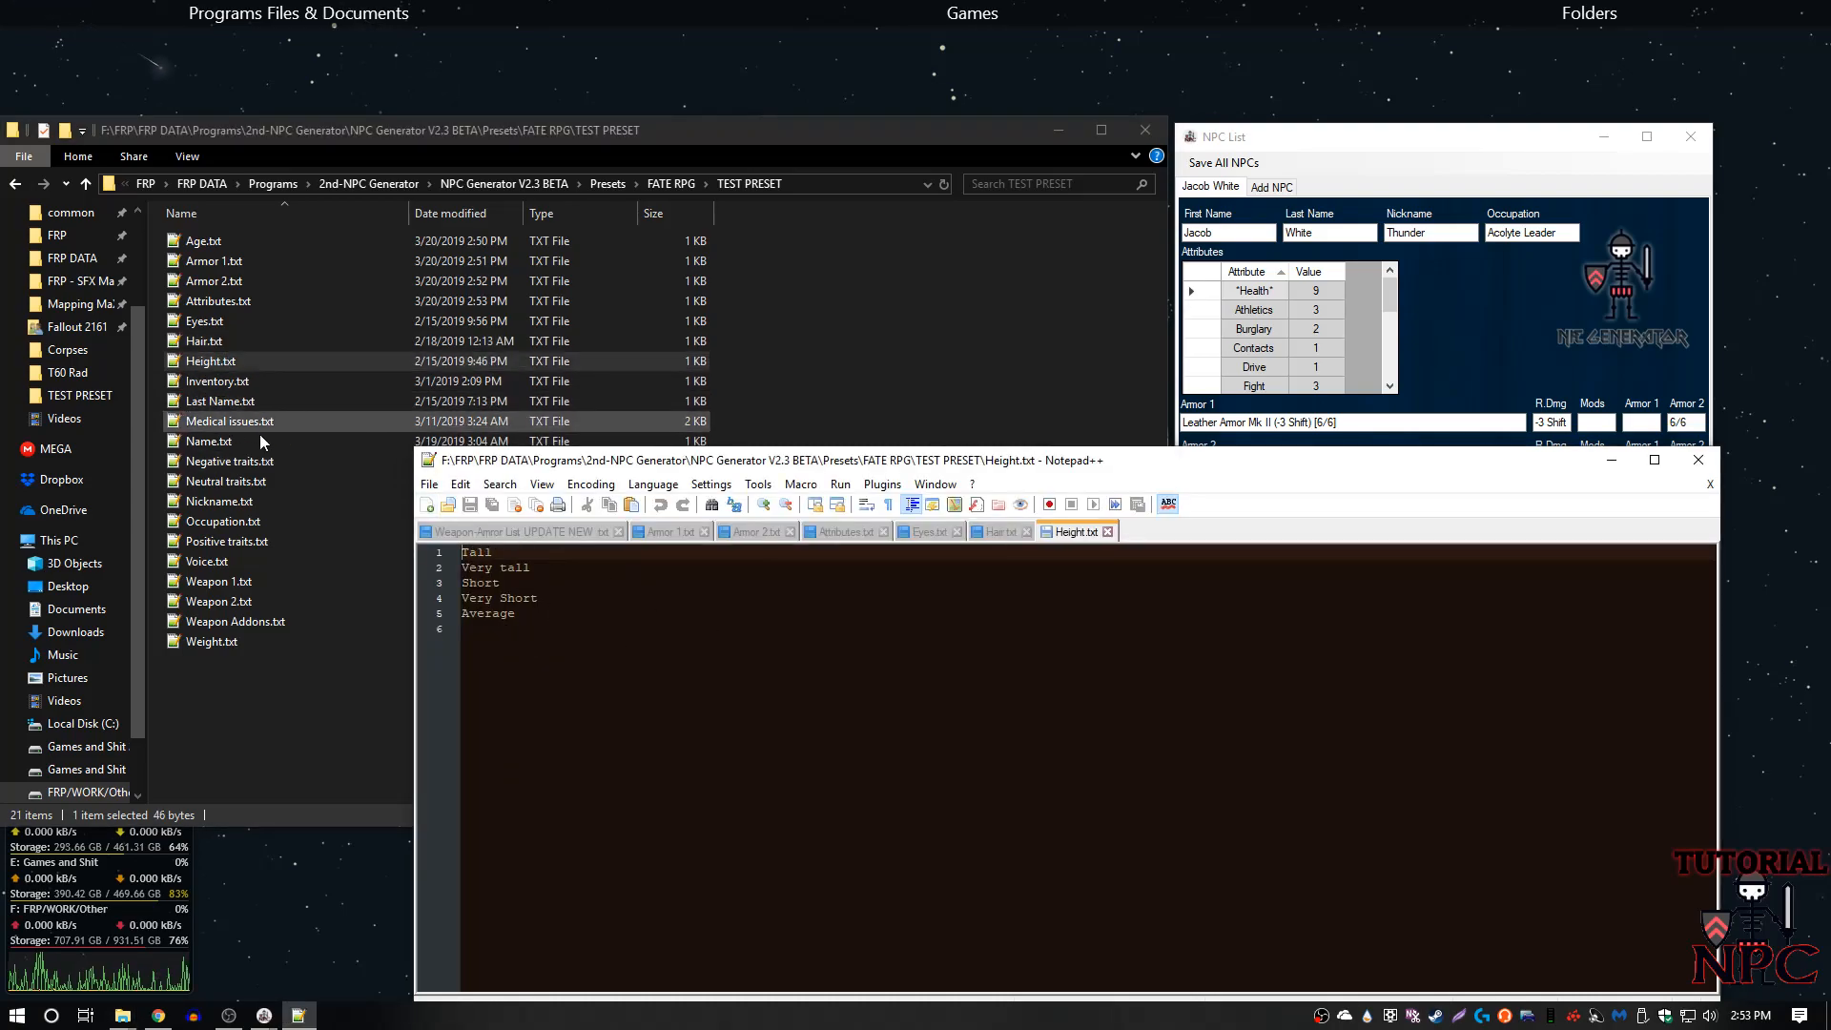
# - Open Occupation.txt and replace the Acolyte Fighter entry with "Orc-Warrior"
pyautogui.doubleClick(259, 521)
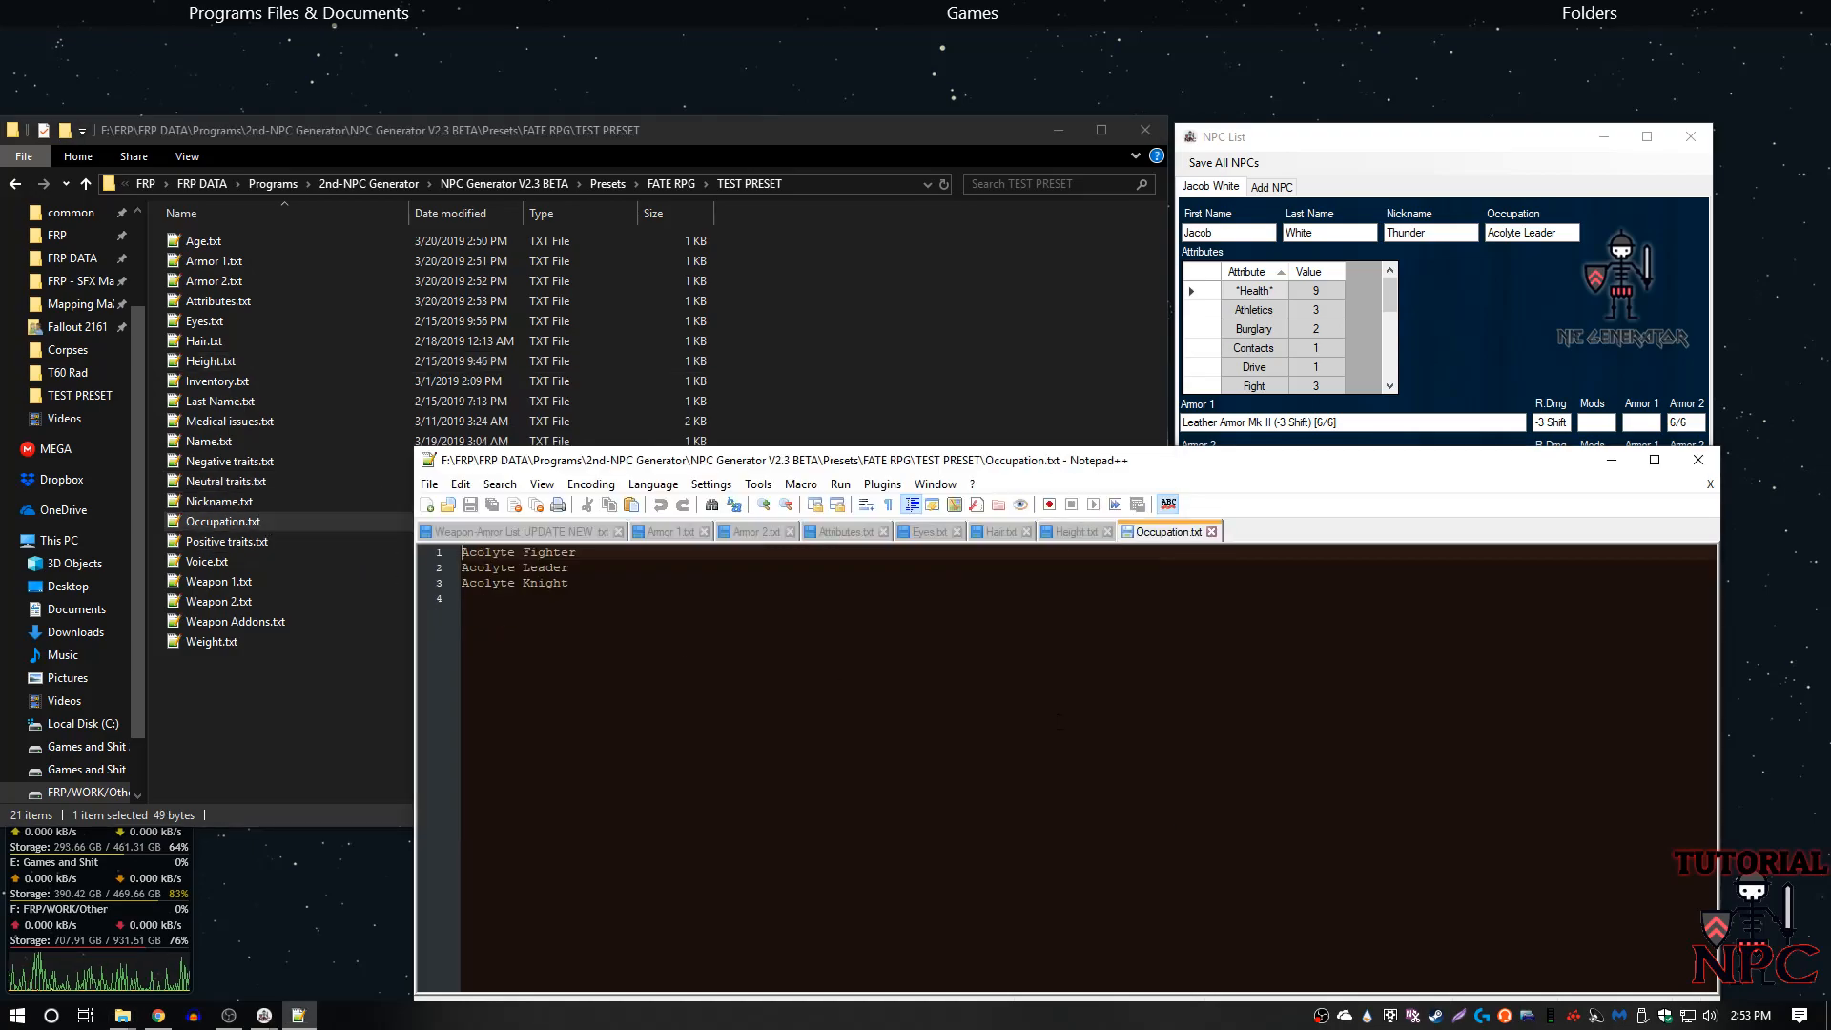
pyautogui.click(424, 551)
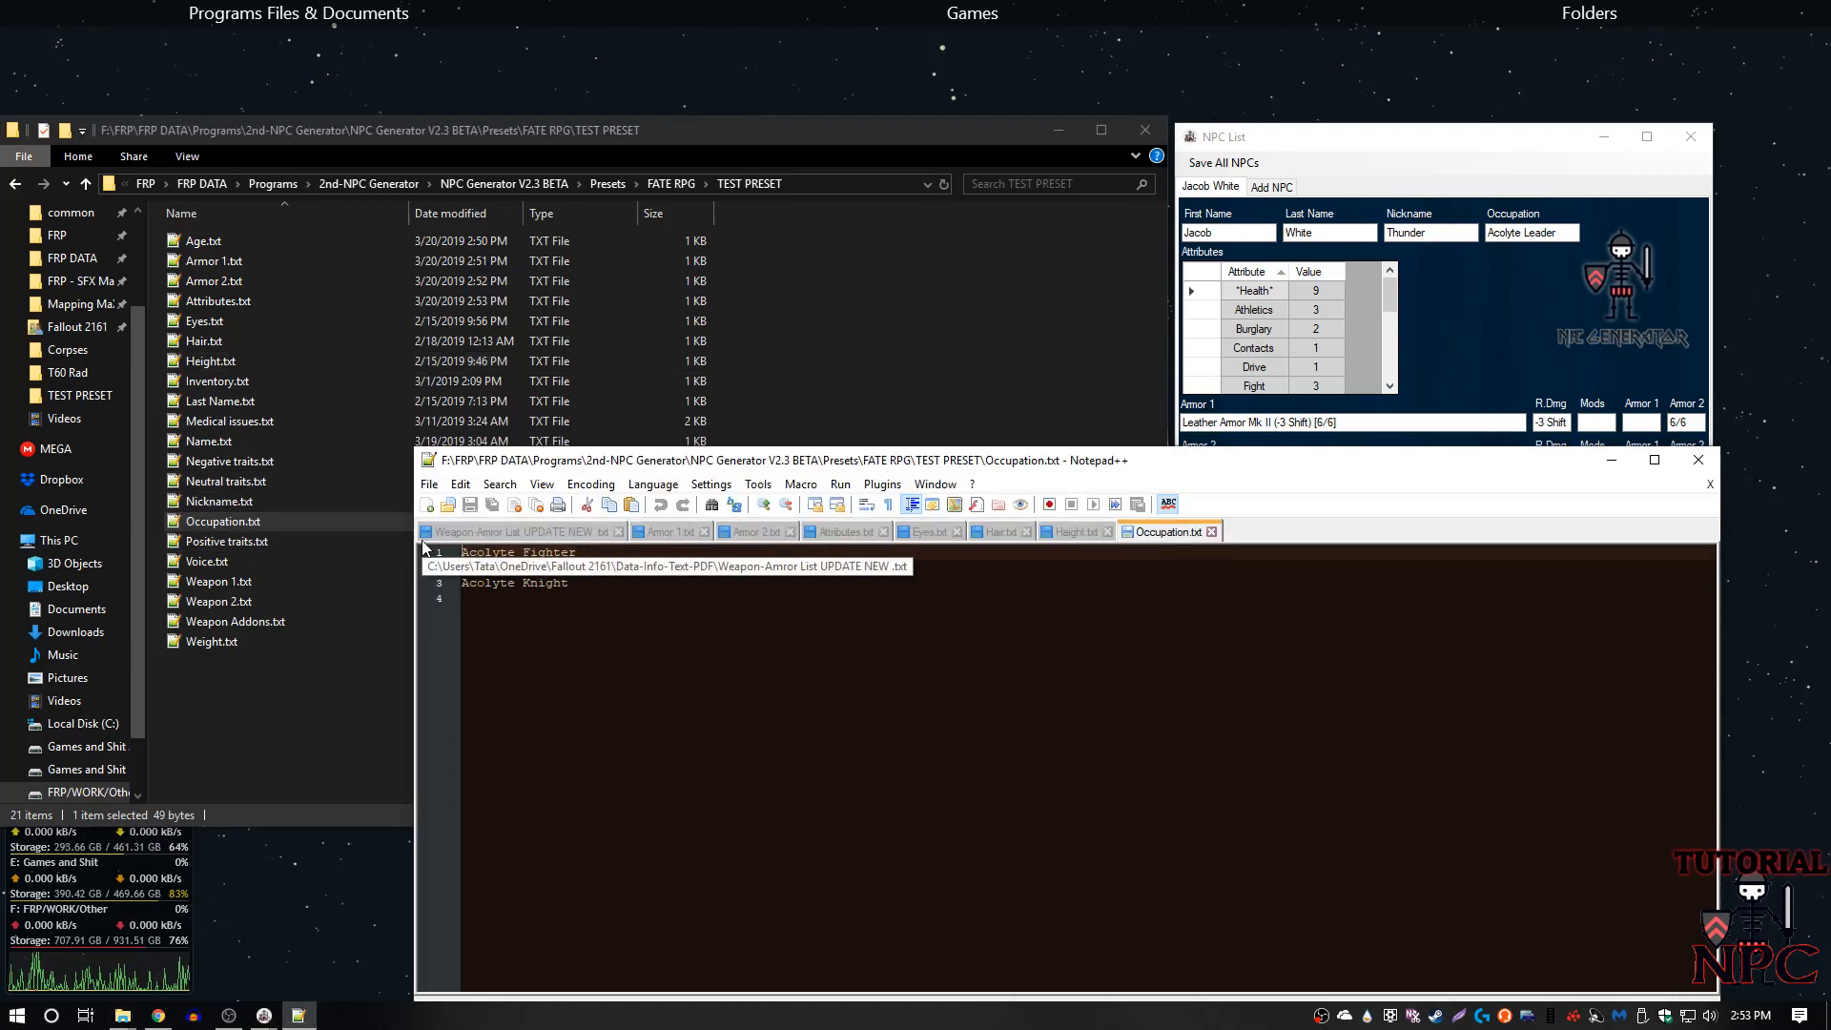
pyautogui.write('Or')
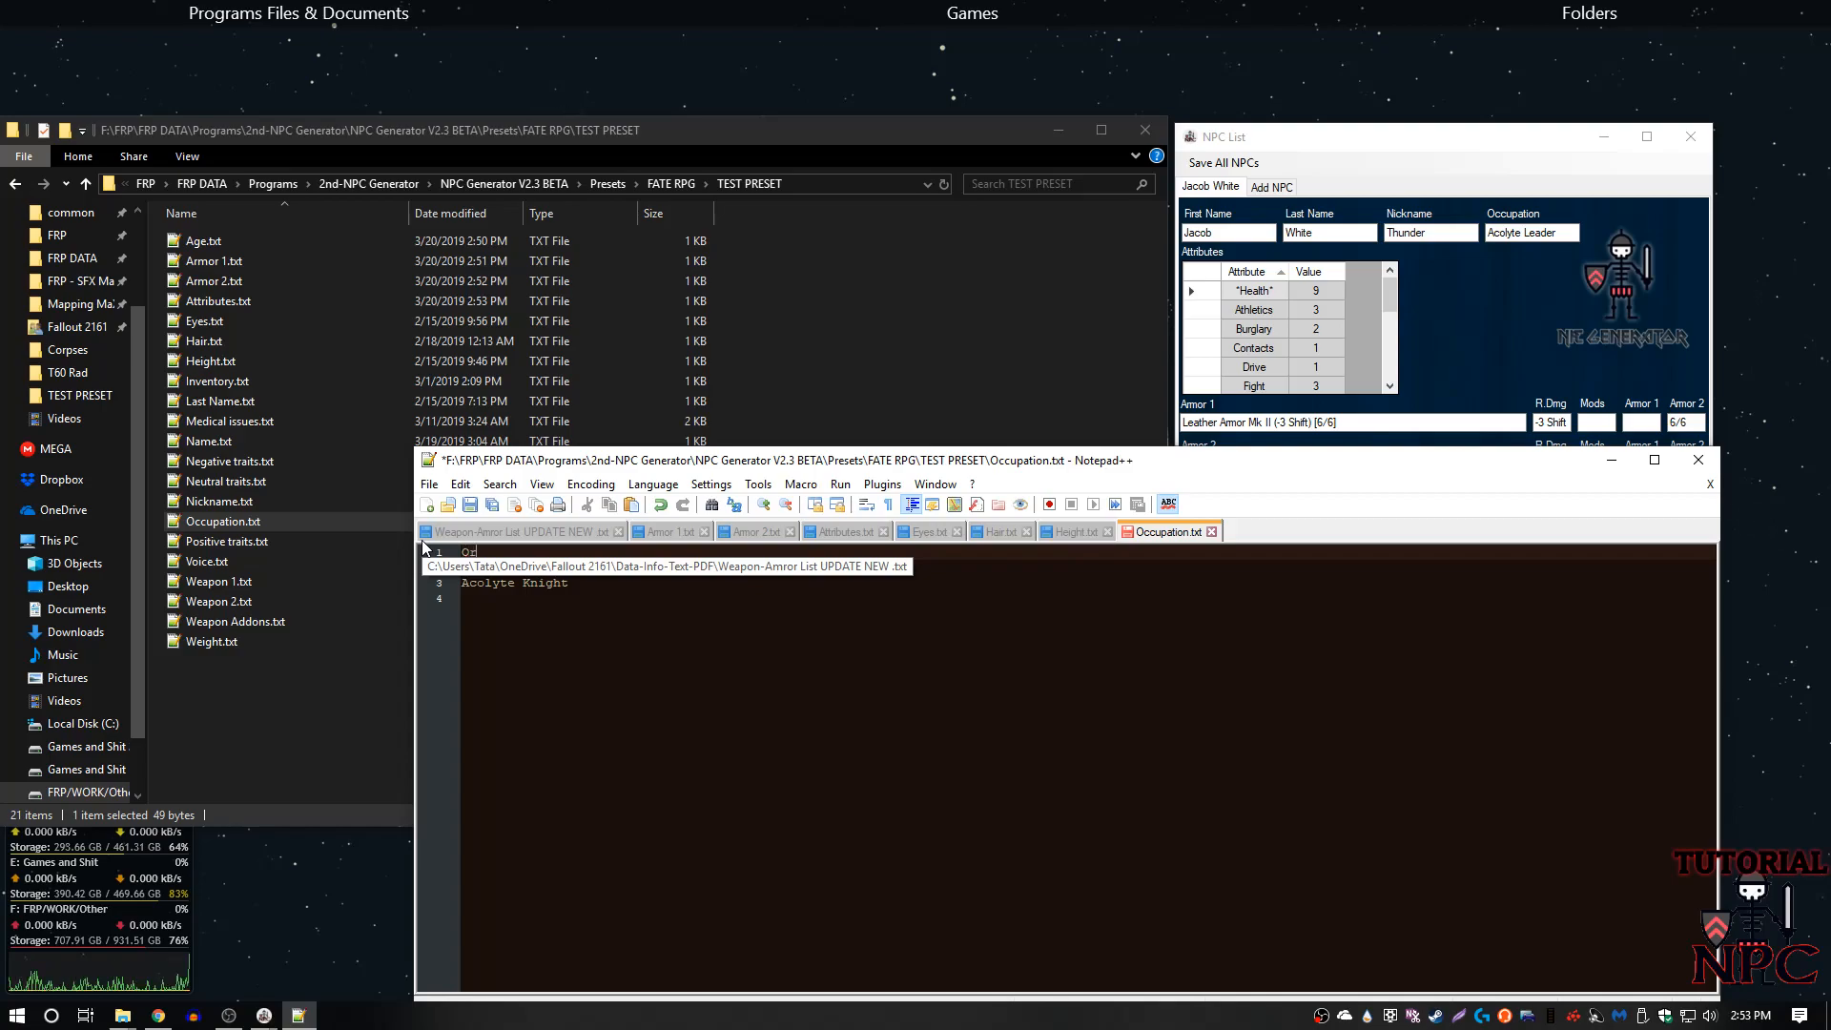
pyautogui.write('c-')
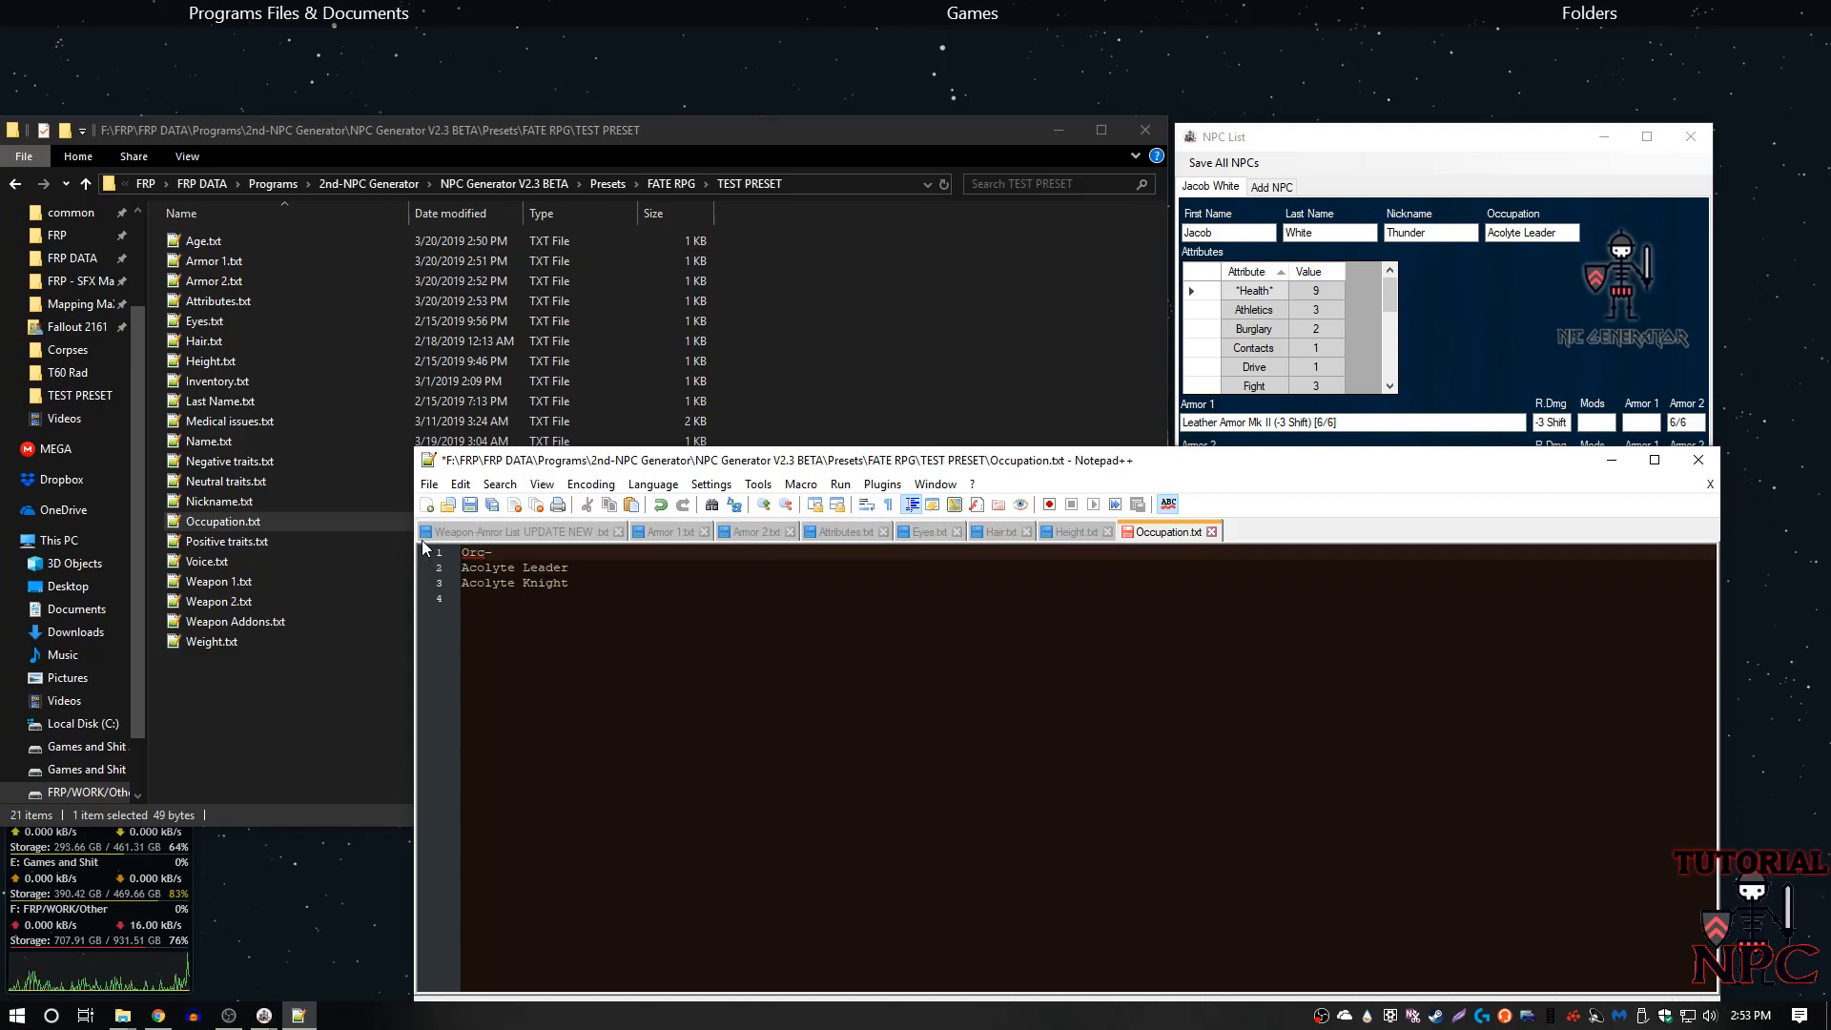
pyautogui.write('Warrior')
pyautogui.press('Return')
pyautogui.press('BackSpace')
pyautogui.press('Down')
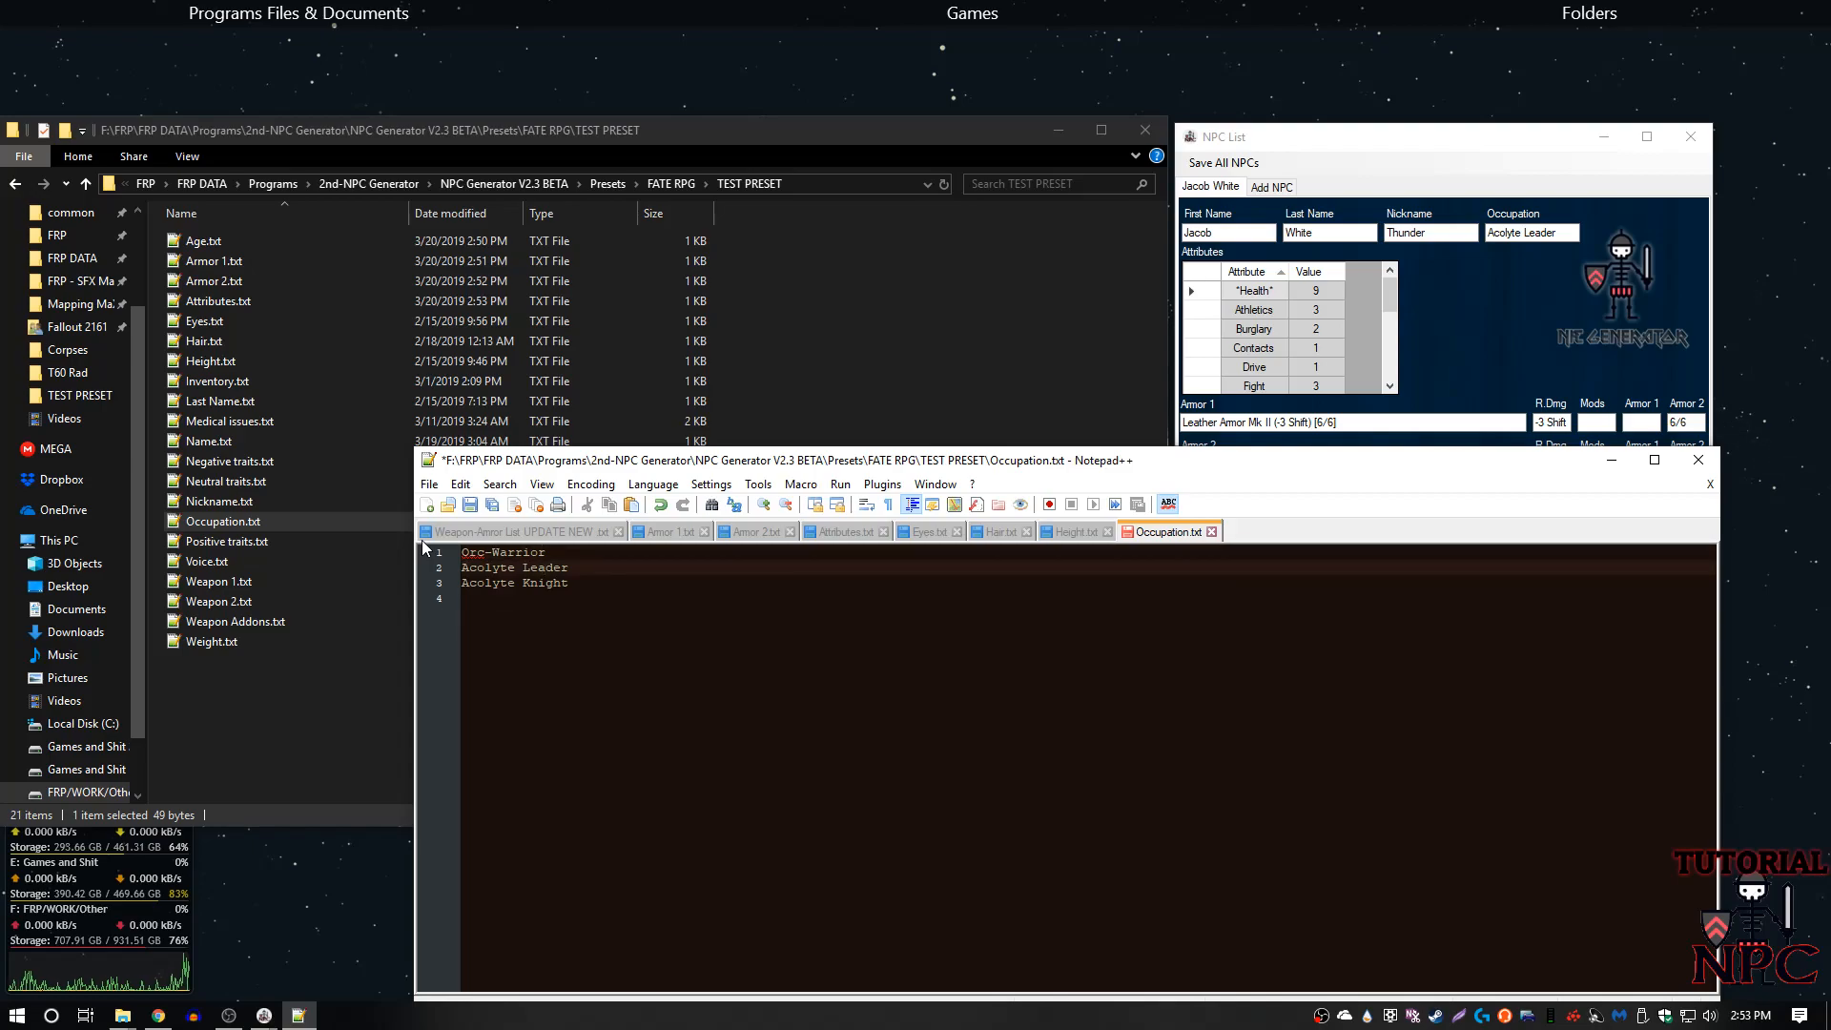
# - Replace the Acolyte Leader entry in Occupation.txt with "Elf-Archer"
pyautogui.click(426, 568)
pyautogui.write('El')
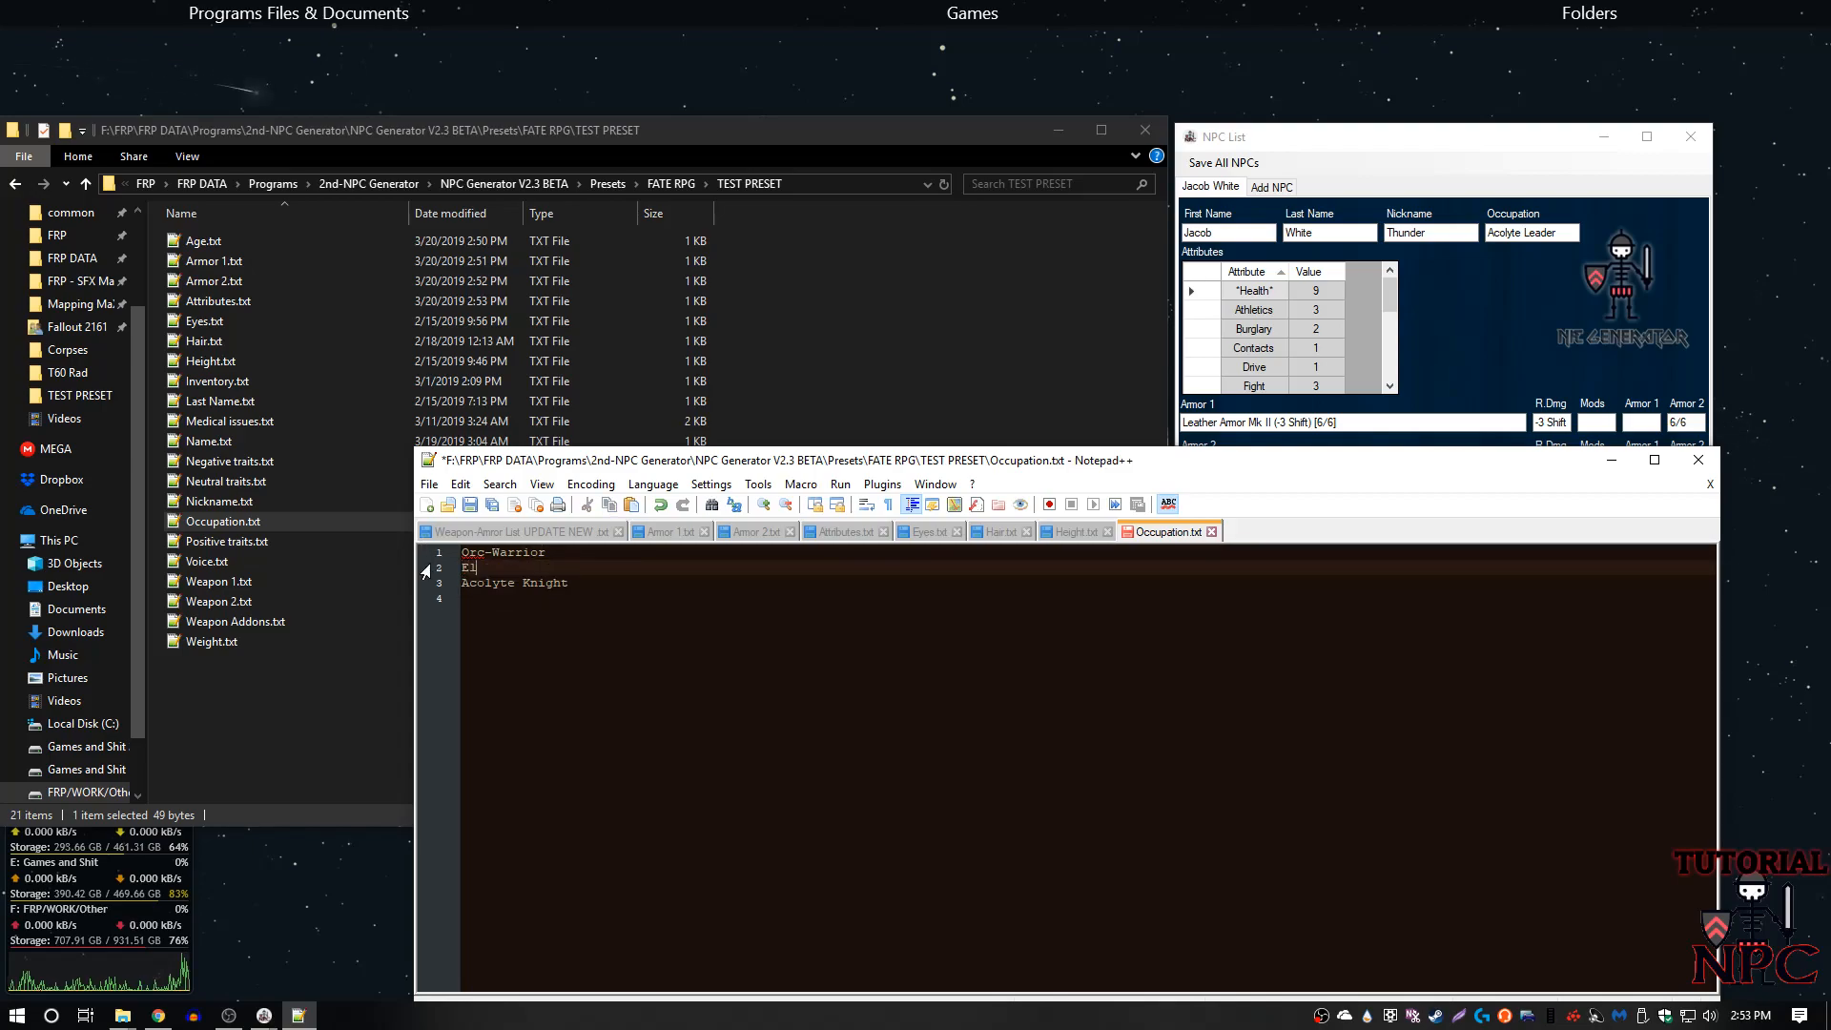
pyautogui.write('f-Archer')
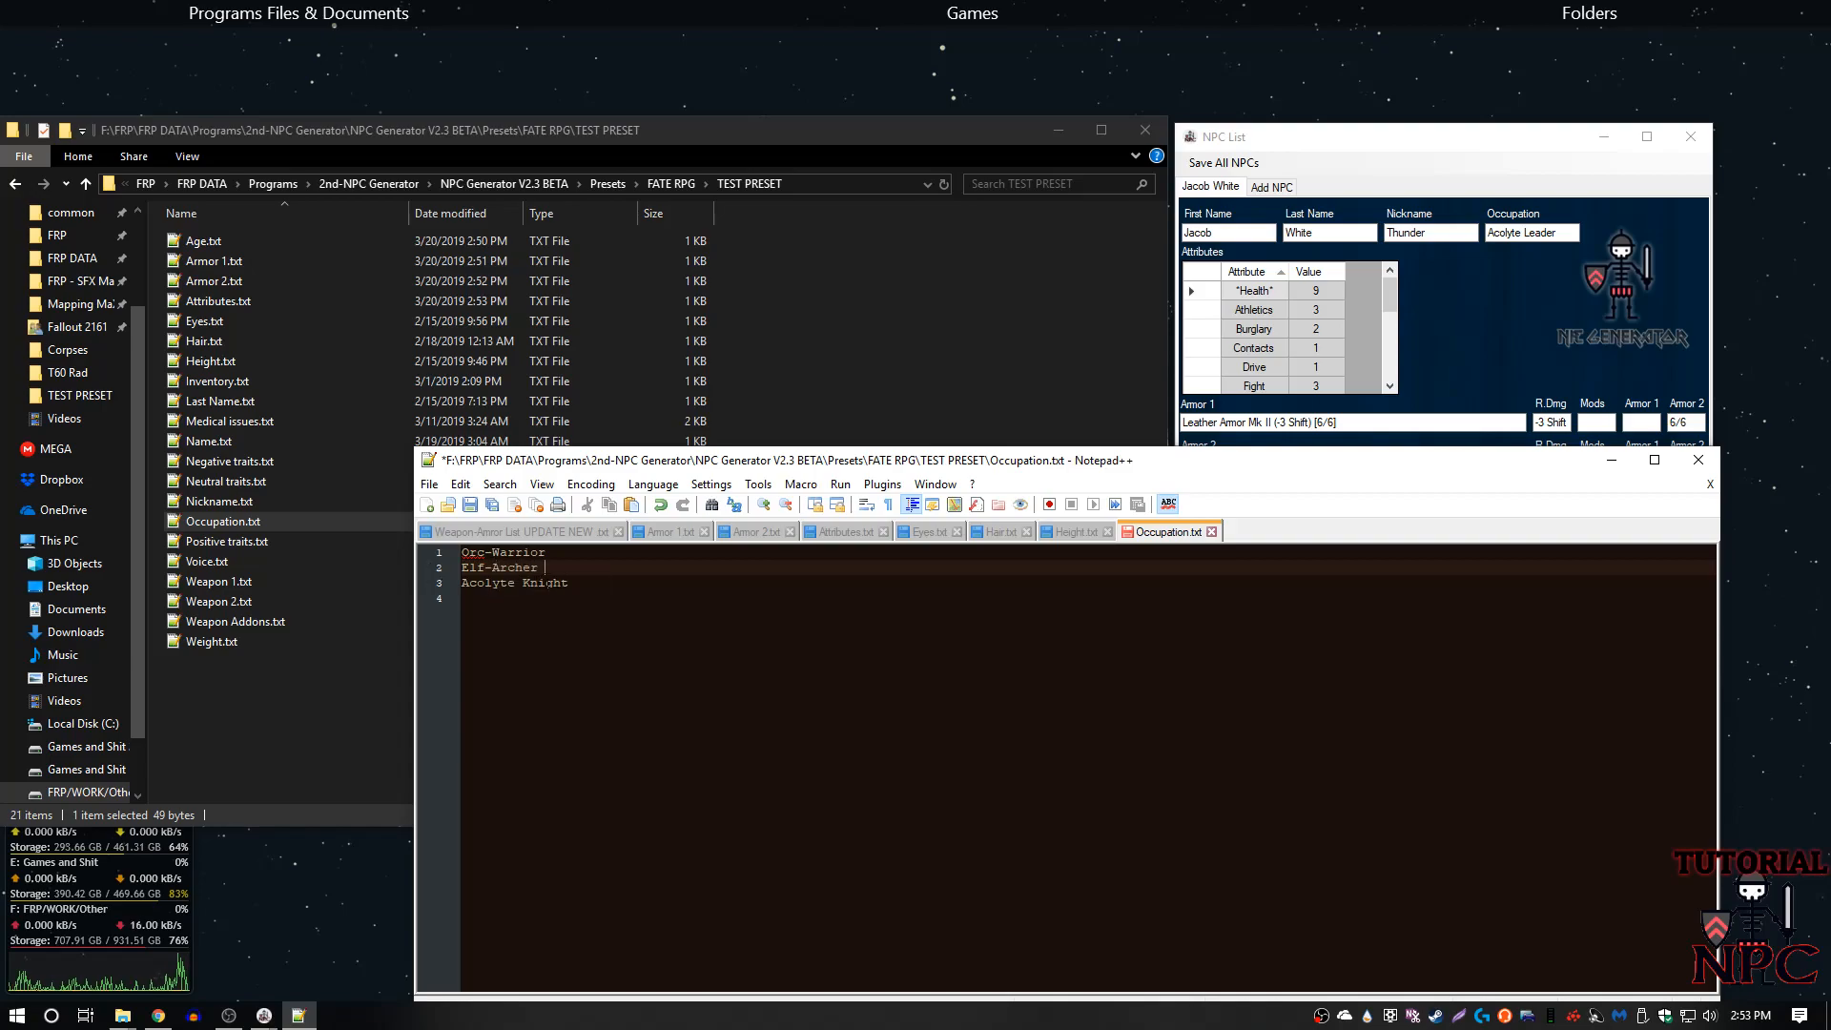
# - Replace the Acolyte Knight entry in Occupation.txt with a human fighter entry, "Human-Figher"
pyautogui.click(474, 583)
pyautogui.click(462, 586)
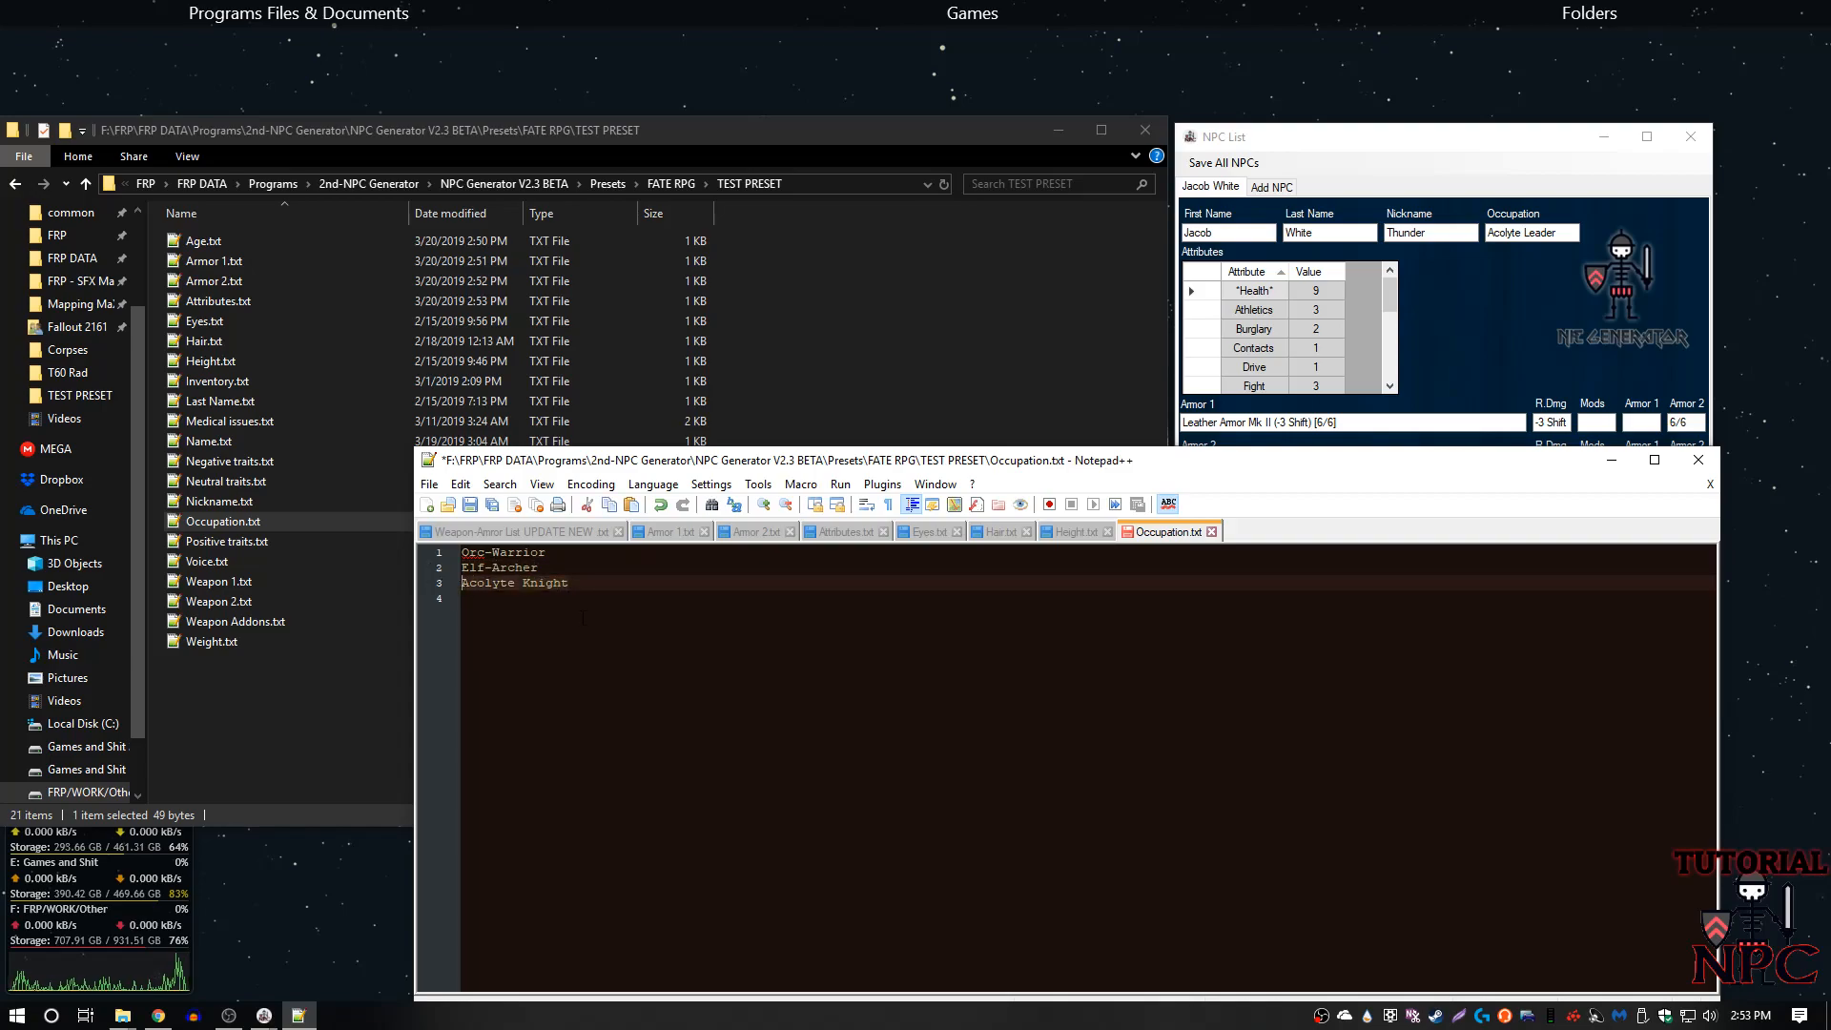
pyautogui.hotkey('shift', 'End')
pyautogui.write('Human')
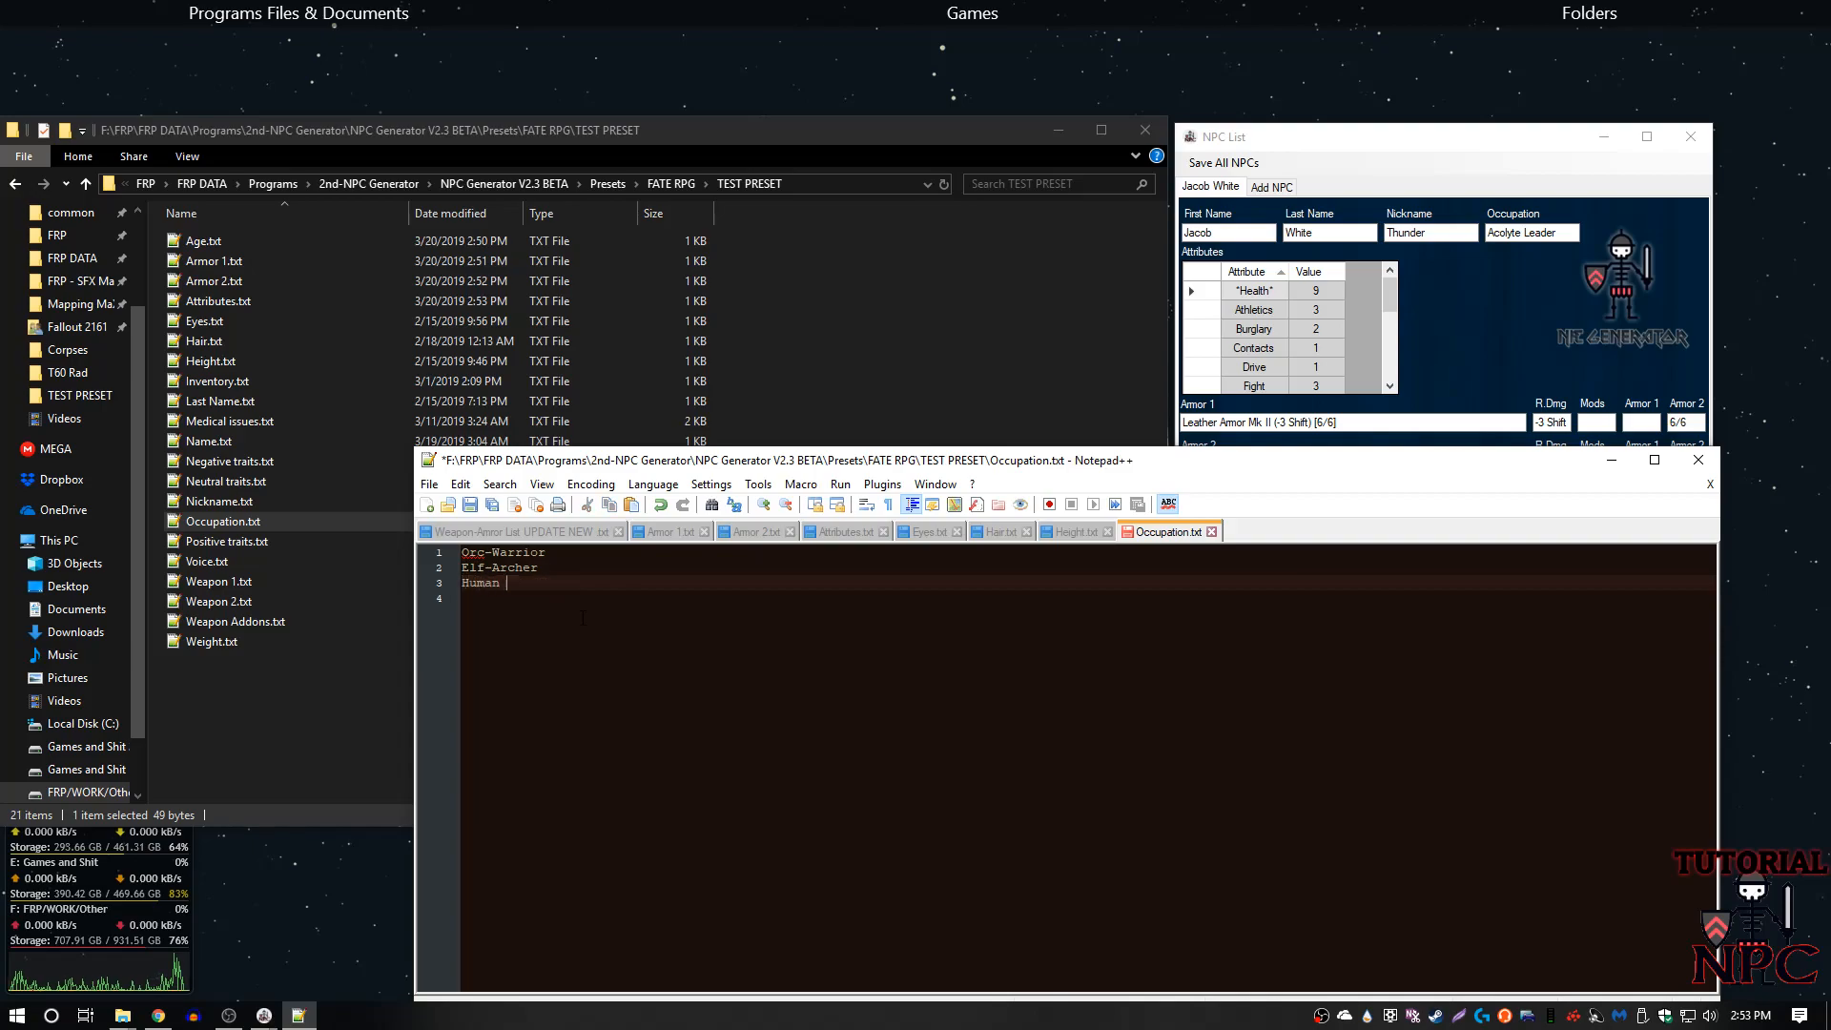
pyautogui.write(' GGi')
pyautogui.press('BackSpace')
pyautogui.press('BackSpace')
pyautogui.write('Figher')
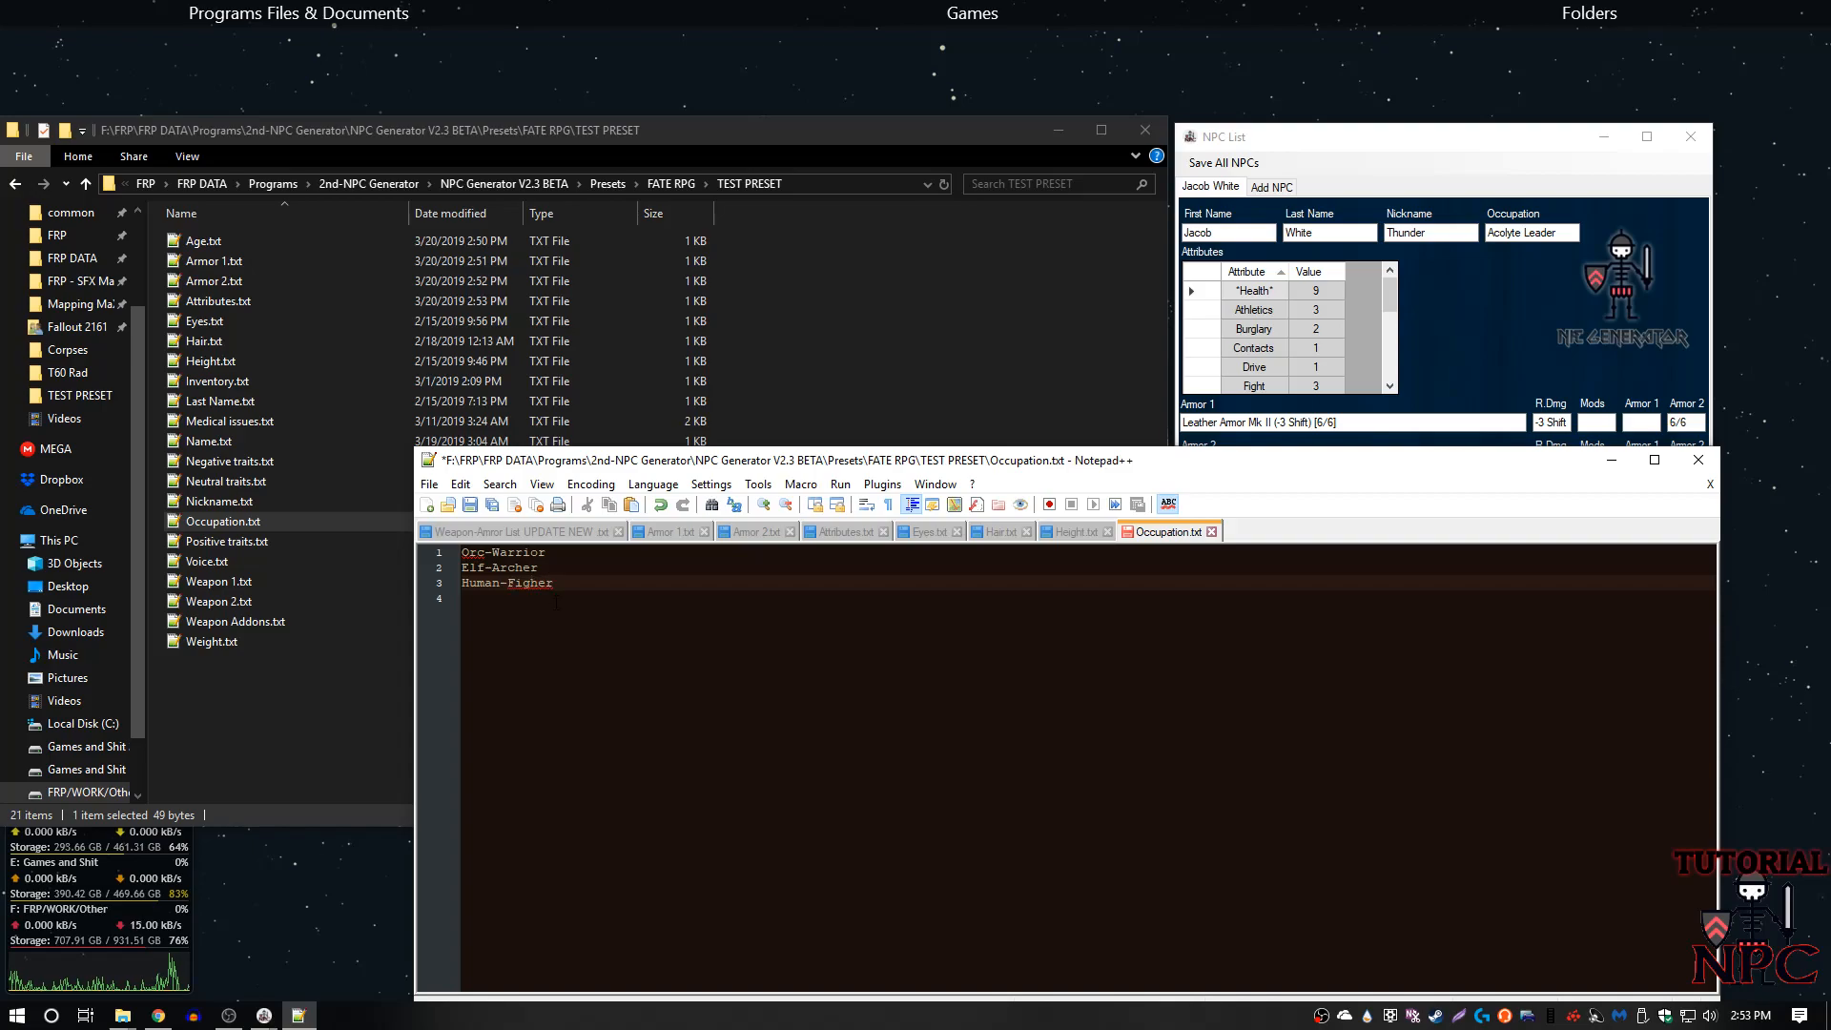
# - Correct the misspelled word so the third occupation reads "Human-Fighter", then save Occupation.txt and close the editor
pyautogui.rightClick(526, 587)
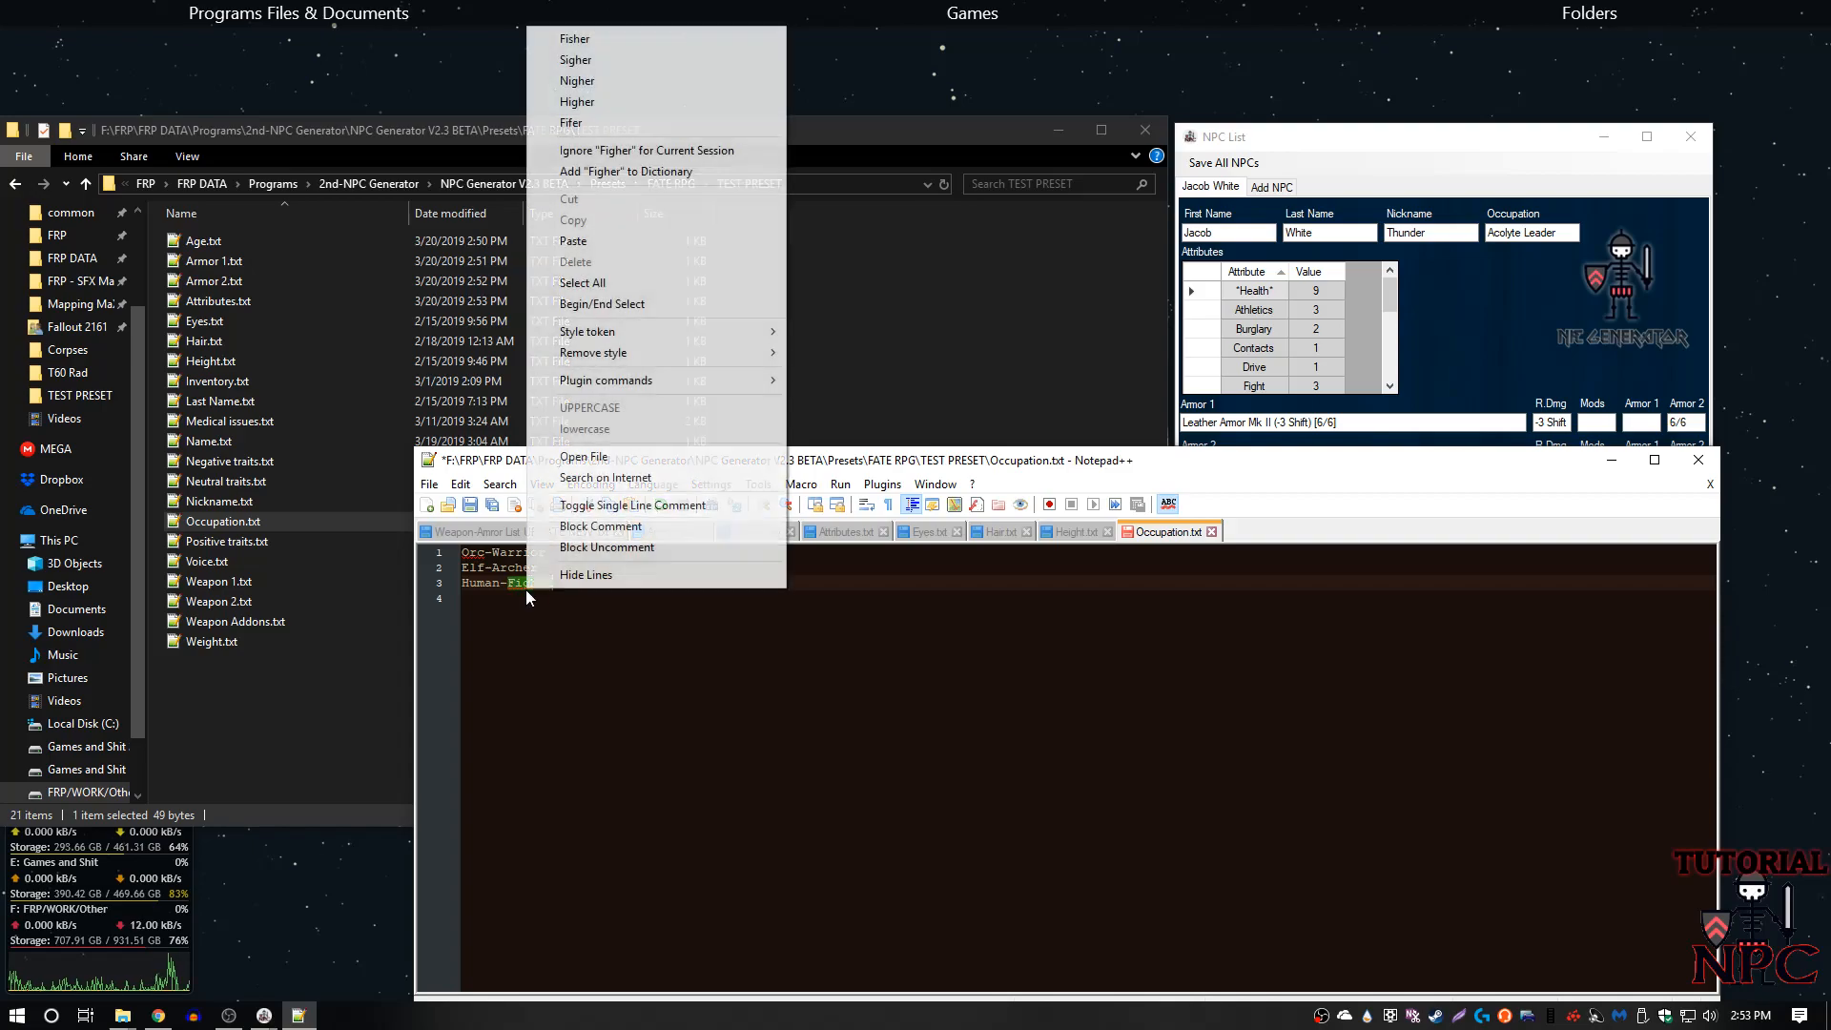
pyautogui.click(547, 606)
pyautogui.doubleClick(530, 583)
pyautogui.write('Fighter')
pyautogui.click(694, 597)
pyautogui.hotkey('ctrl', 's')
pyautogui.click(1685, 471)
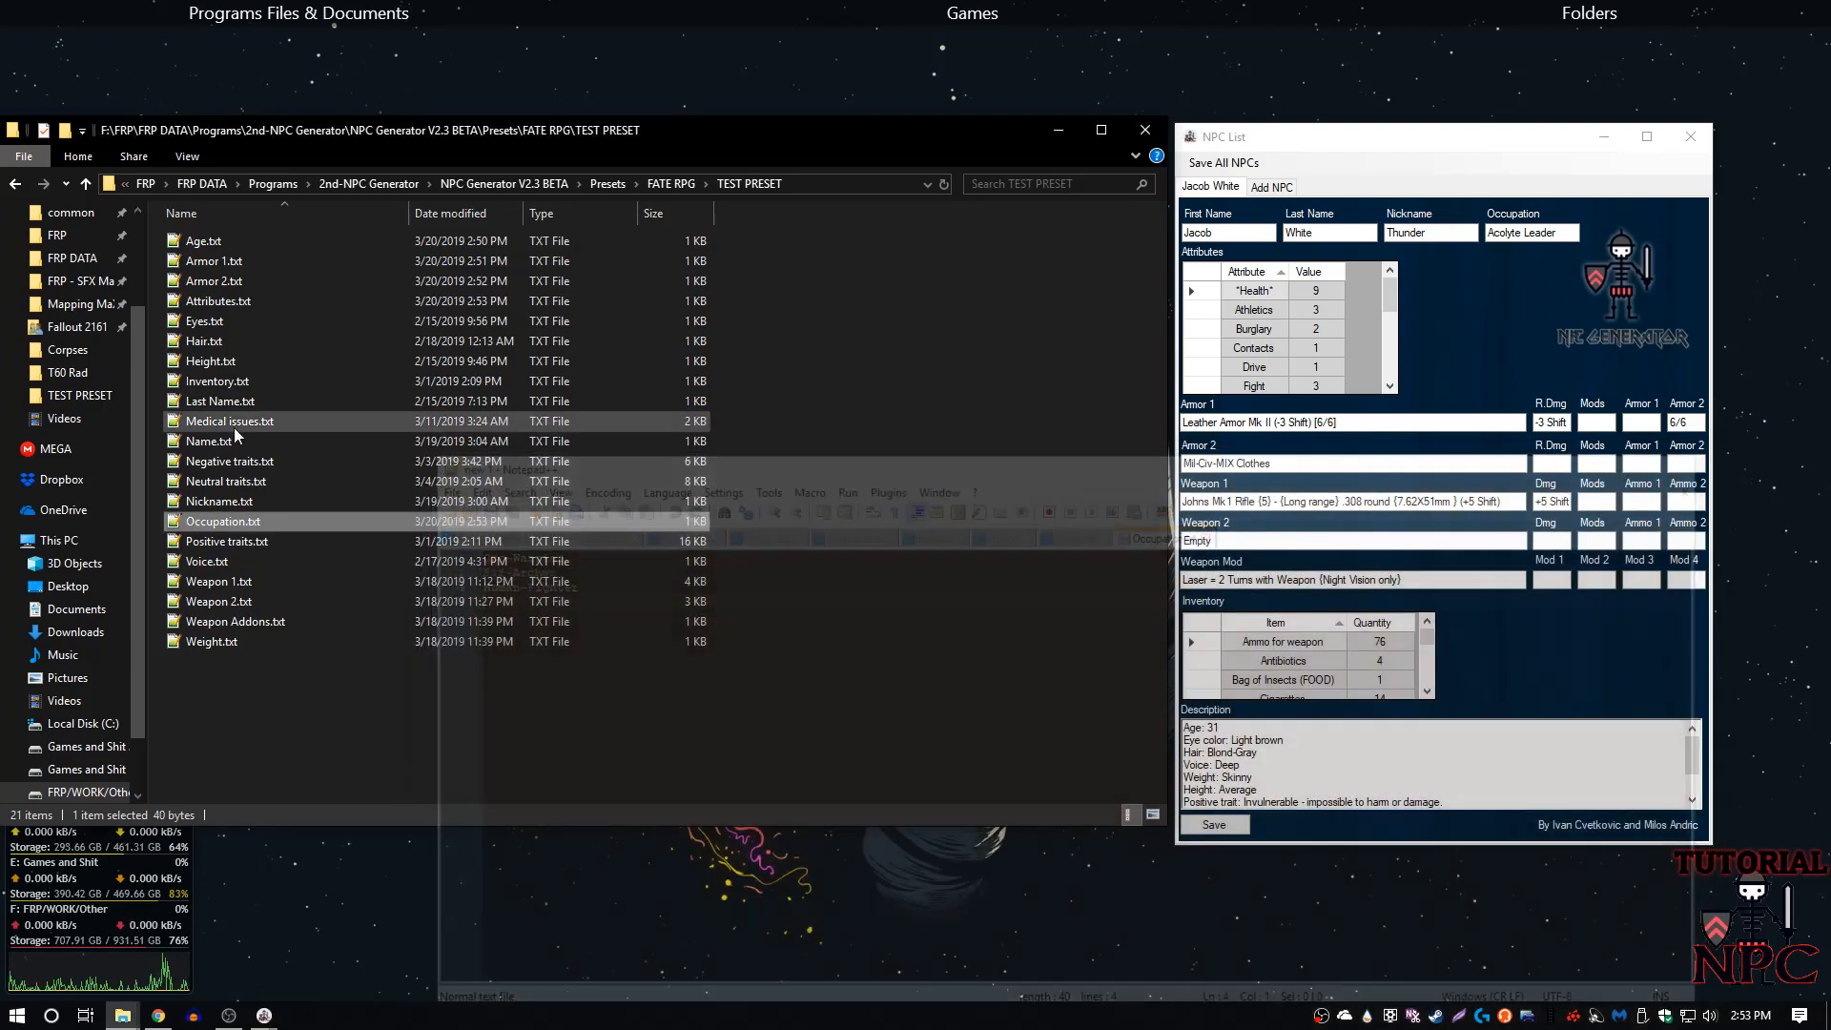
# - Open Weapon 1.txt, clear all its entries and enter "Sword (2xD12)" on the first line
pyautogui.doubleClick(272, 582)
pyautogui.scroll(-6, 676, 639)
pyautogui.scroll(6, 677, 651)
pyautogui.hotkey('ctrl', 'a')
pyautogui.press('Delete')
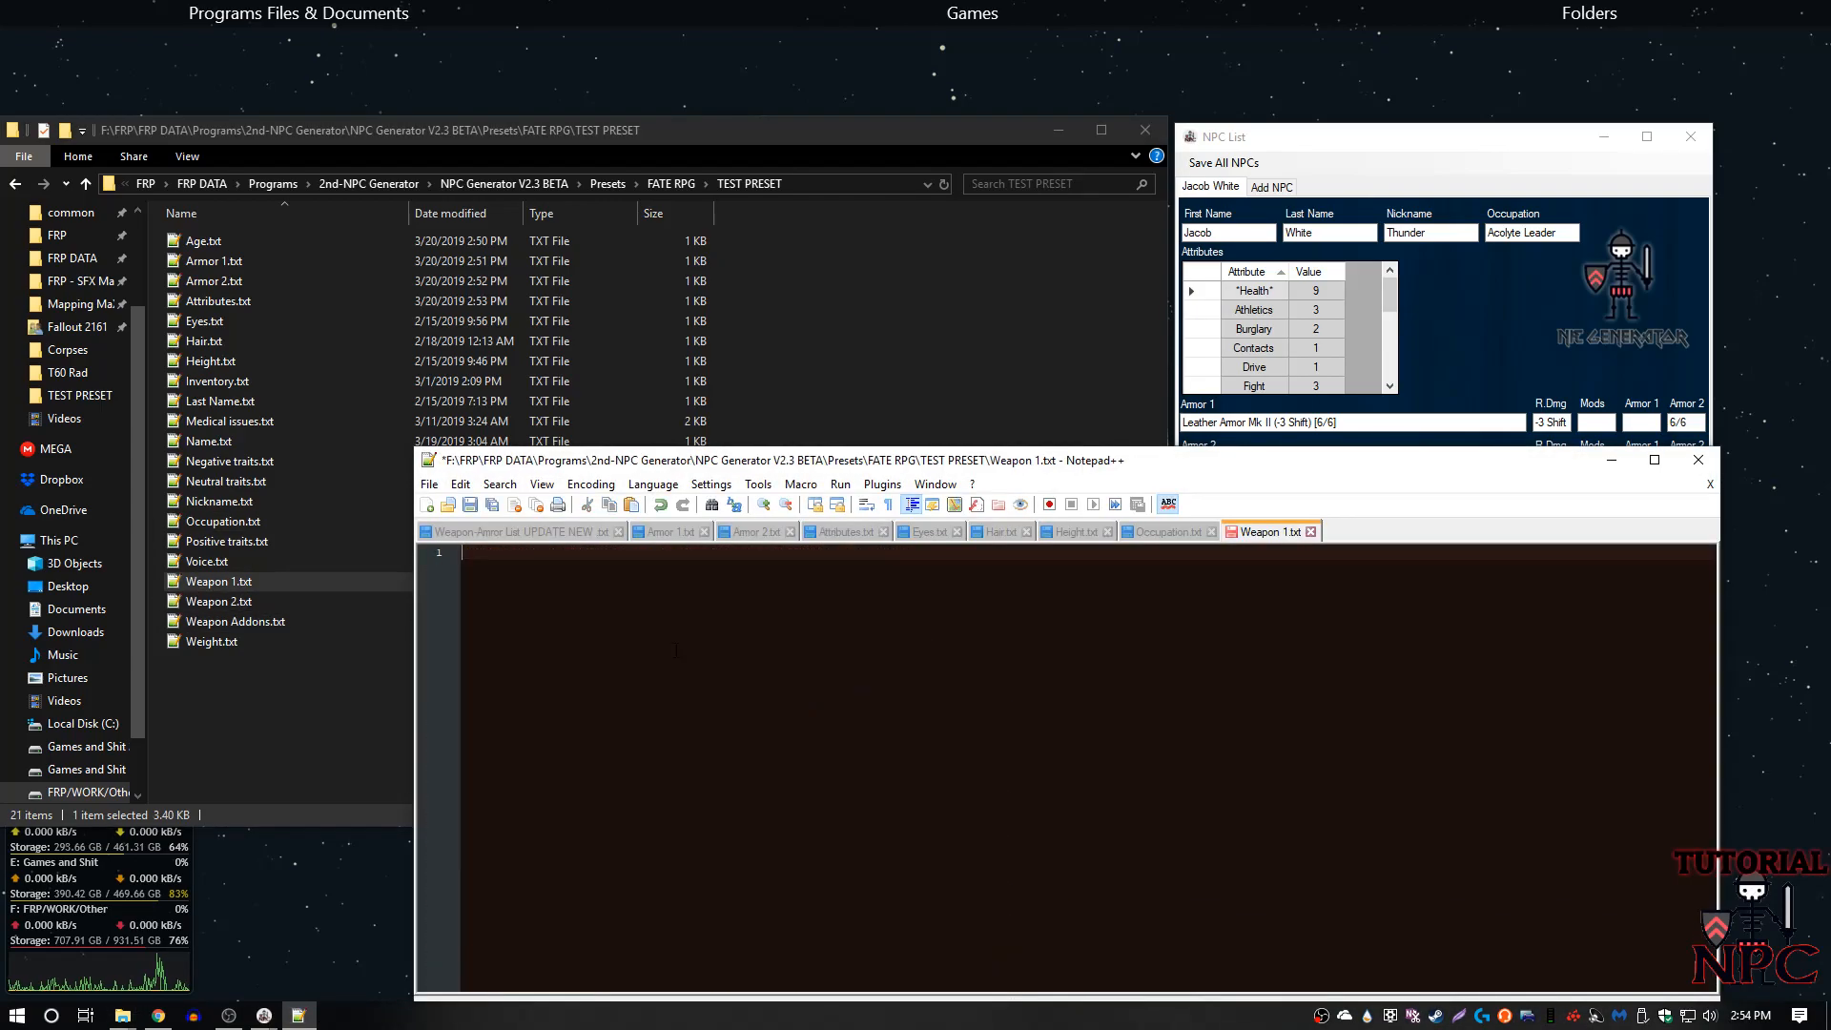
pyautogui.write('Sword (')
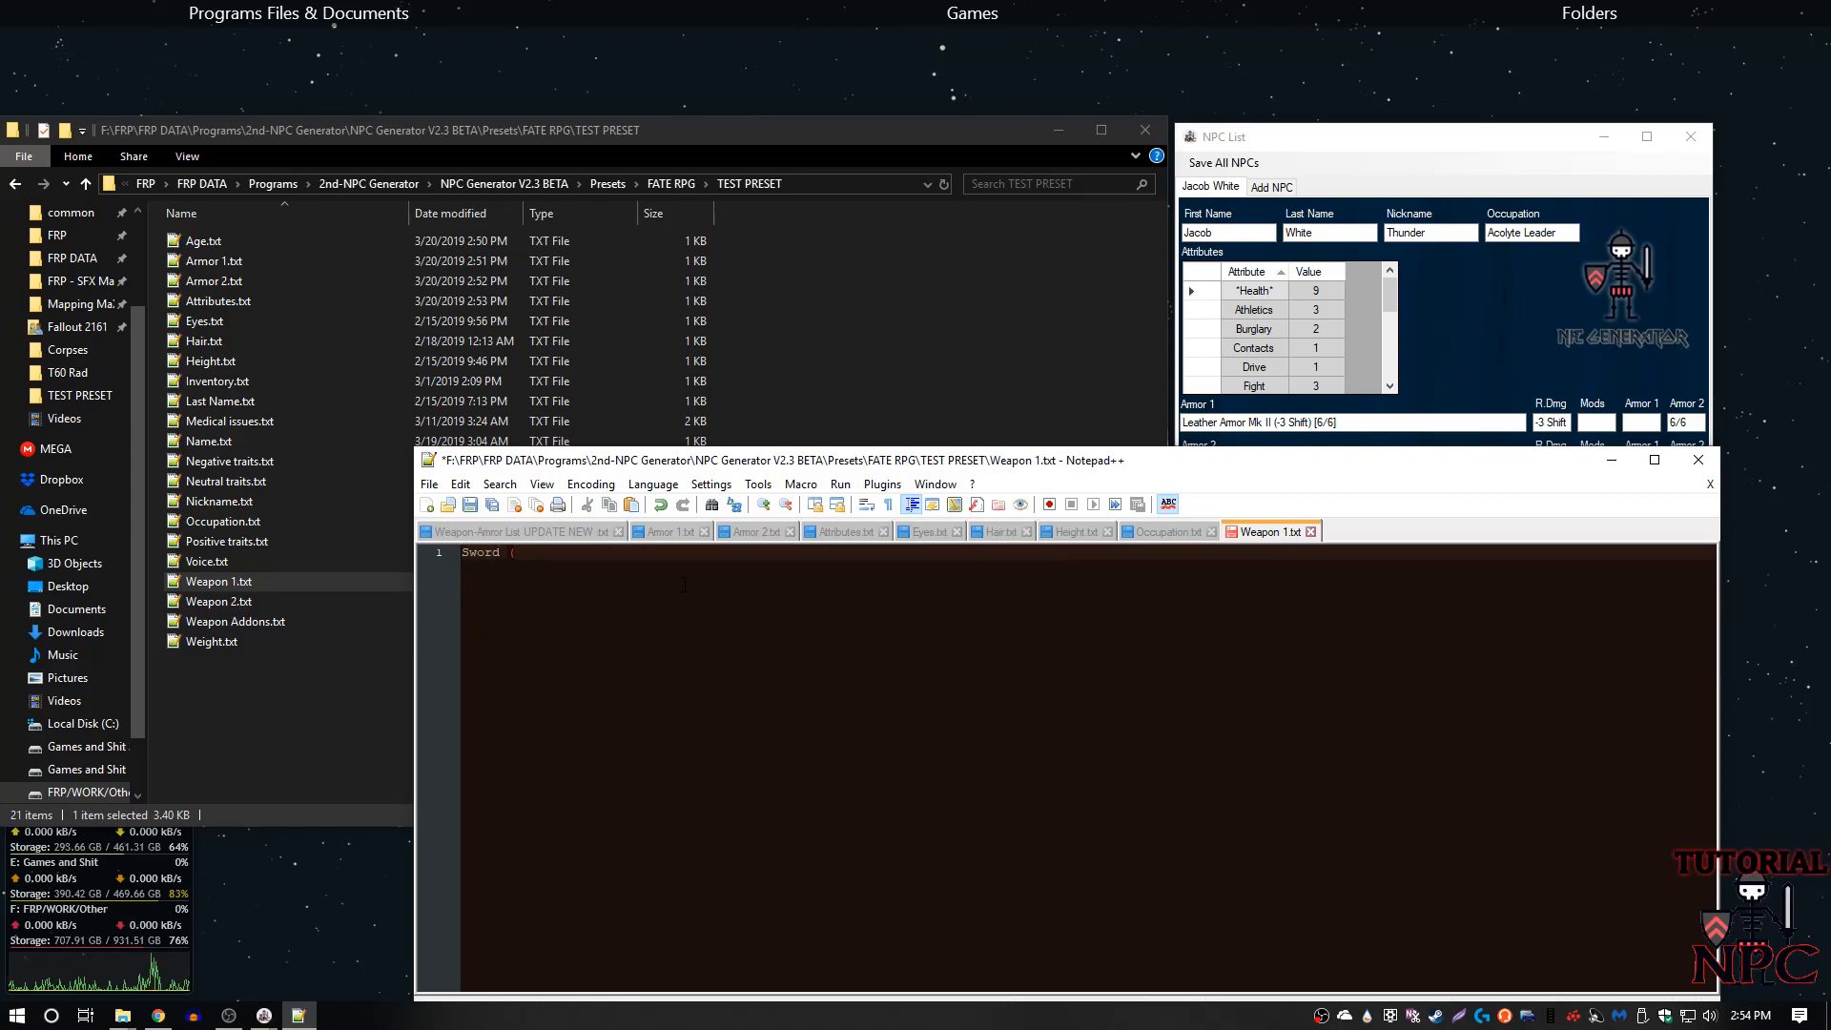
pyautogui.write('2xD12)')
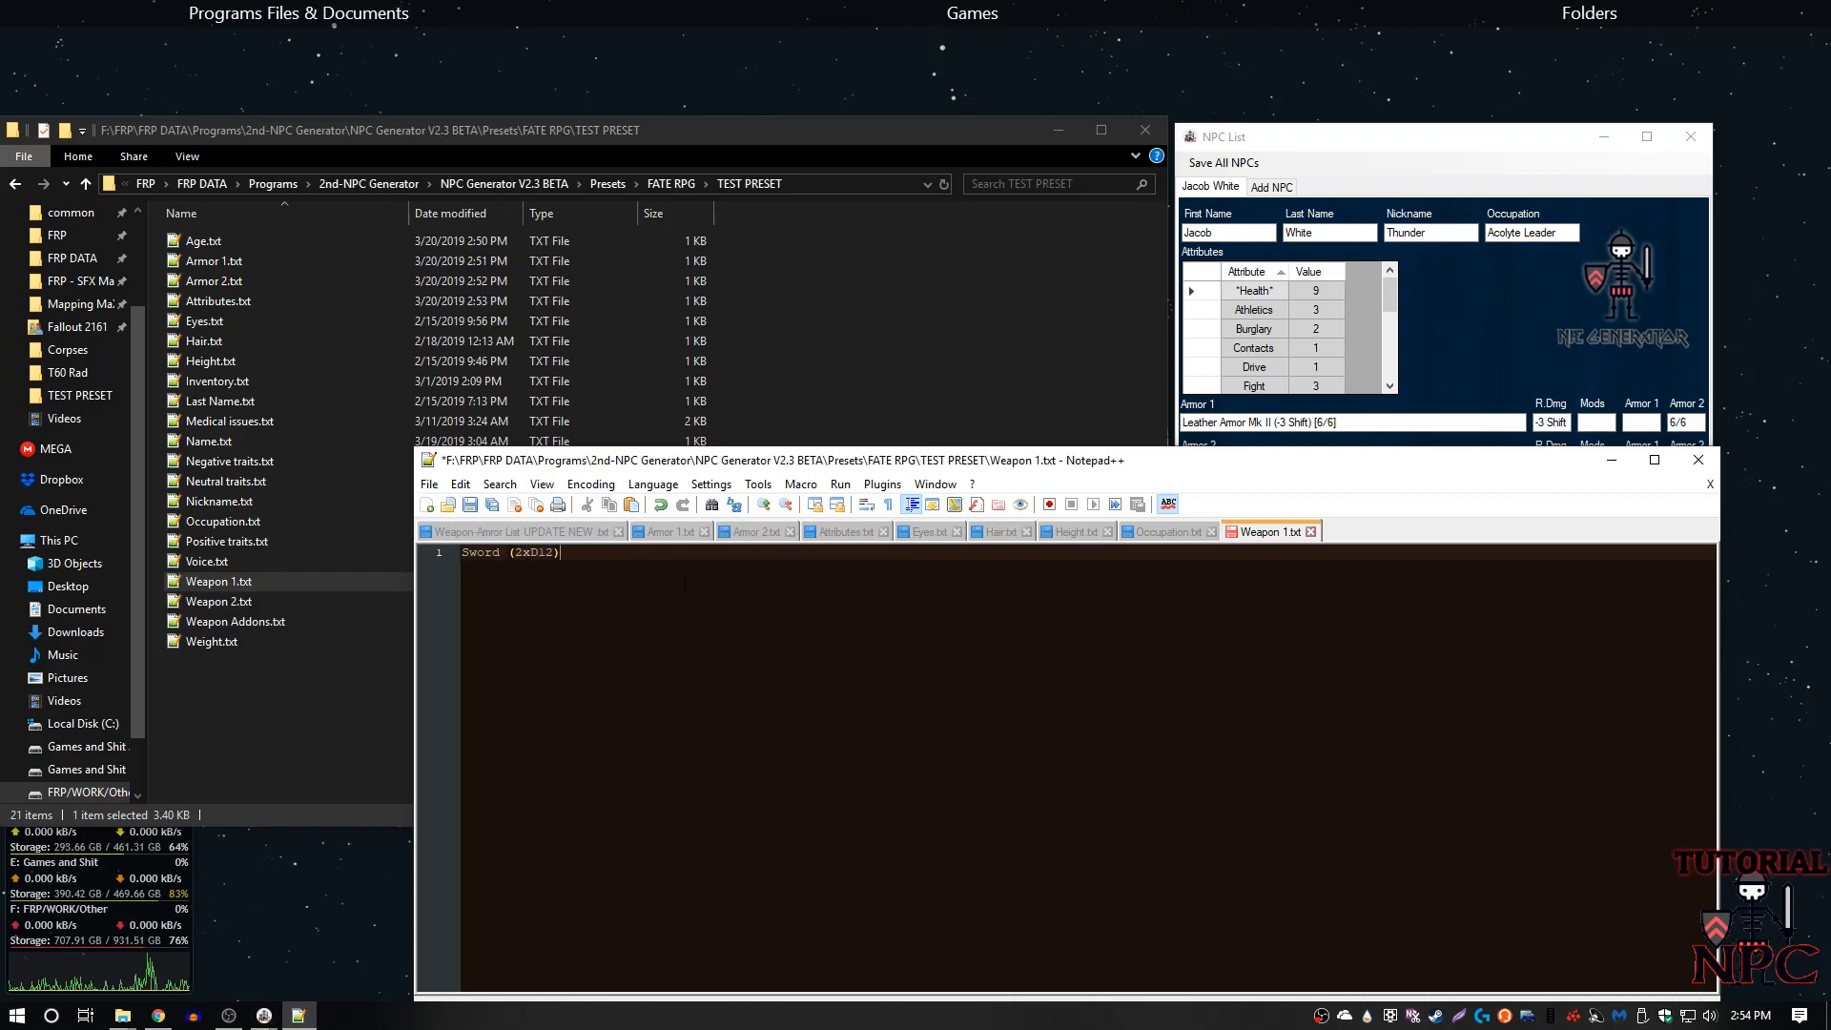
# - Add "Spear (1xD20)" as the second line of Weapon 1.txt, then save it and close the editor
pyautogui.press('Return')
pyautogui.write('Soe')
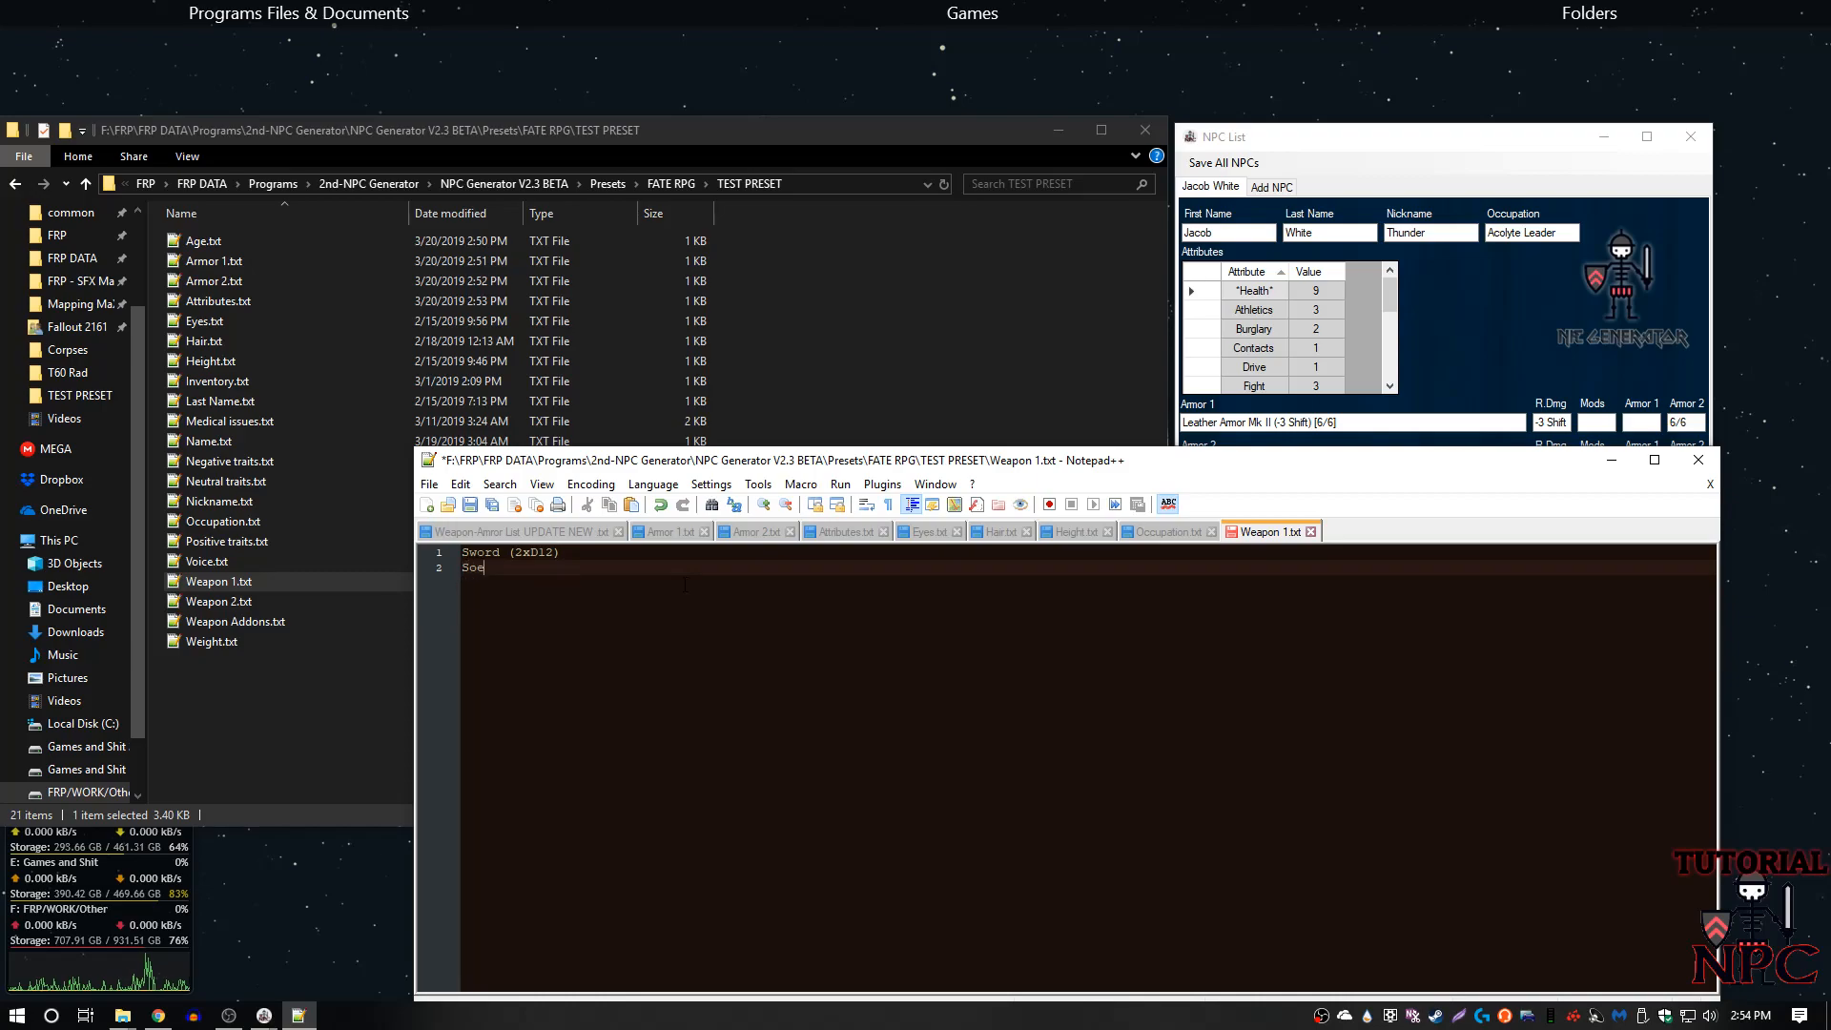
pyautogui.press('BackSpace')
pyautogui.write('pear (')
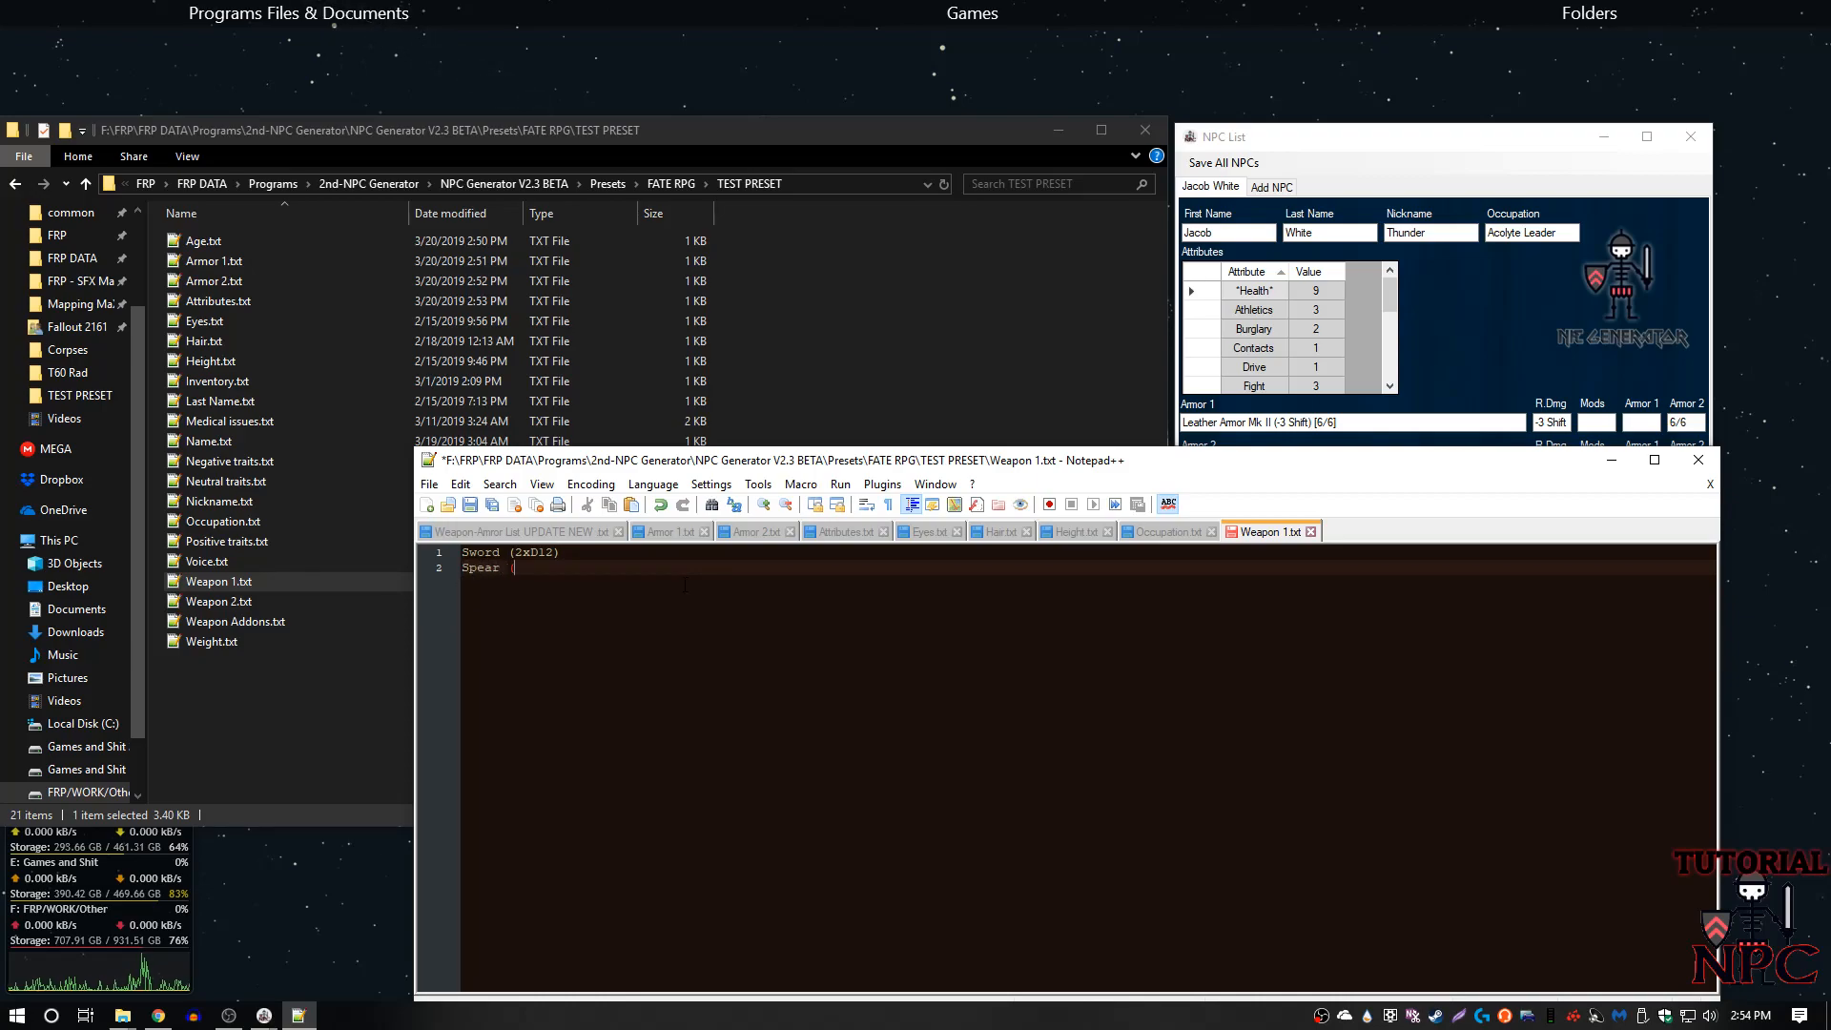
pyautogui.write('1xD20)')
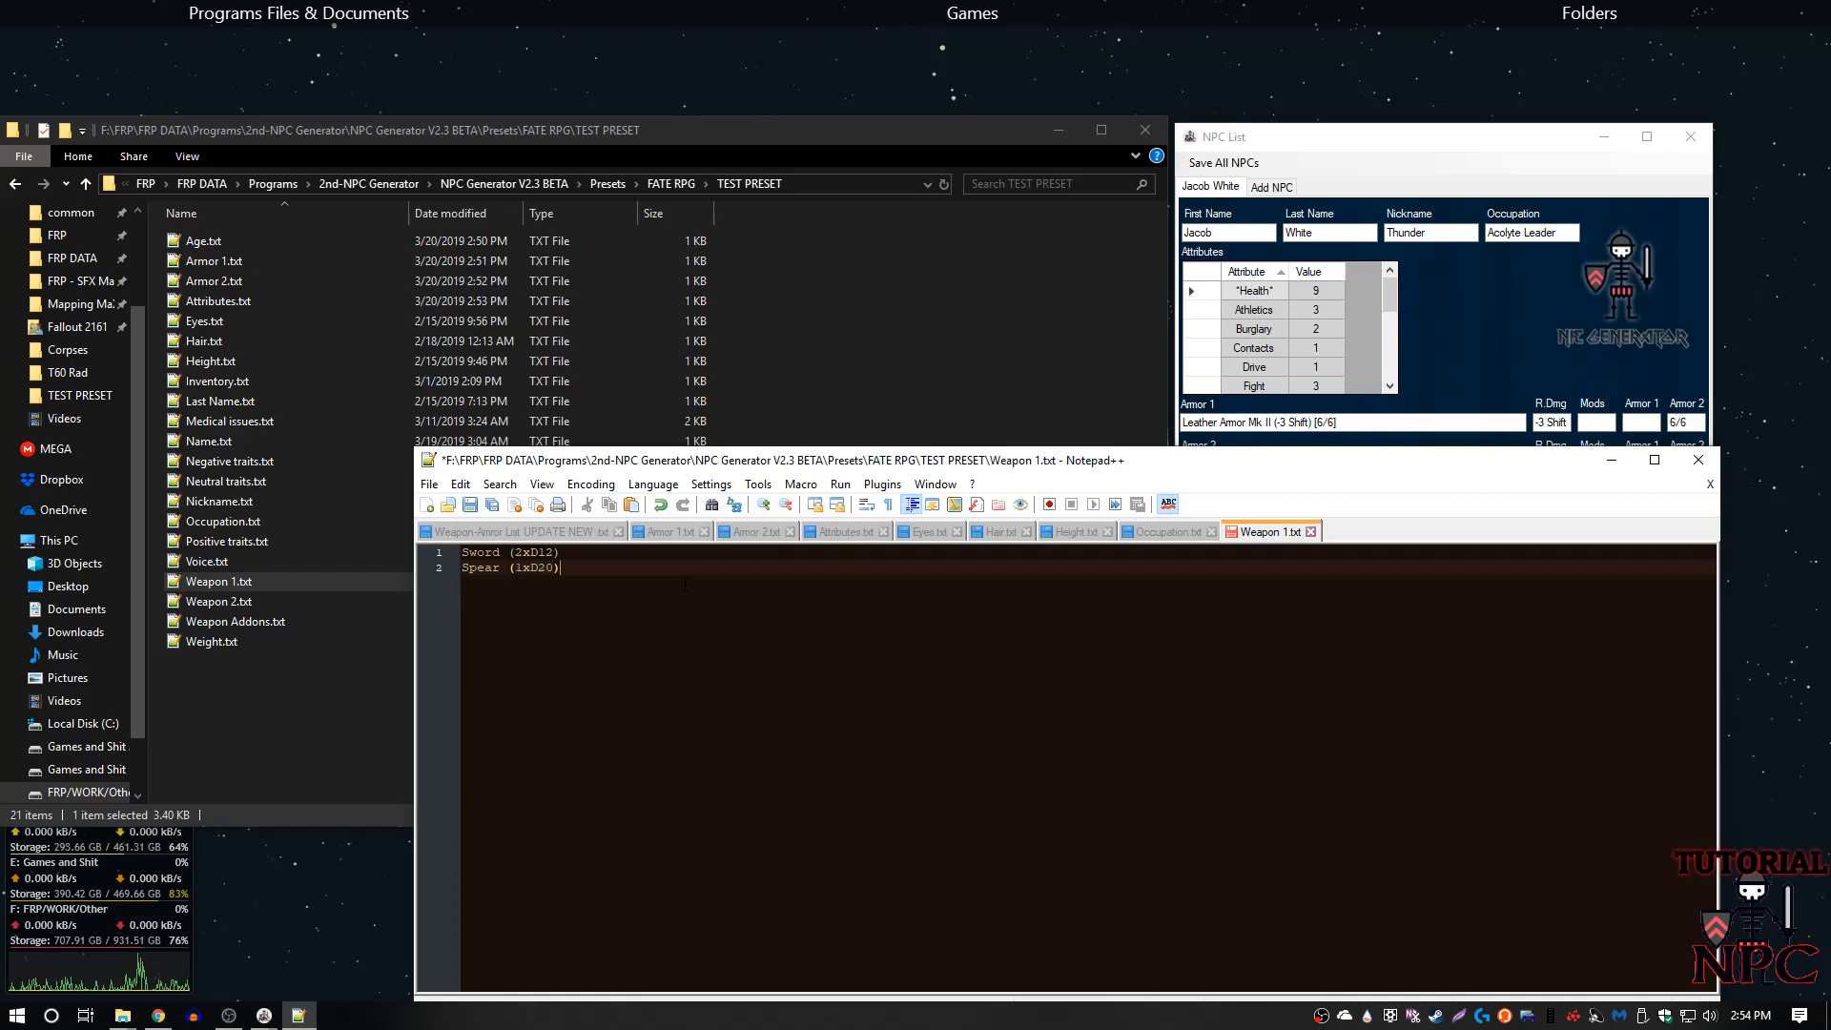
pyautogui.hotkey('ctrl', 's')
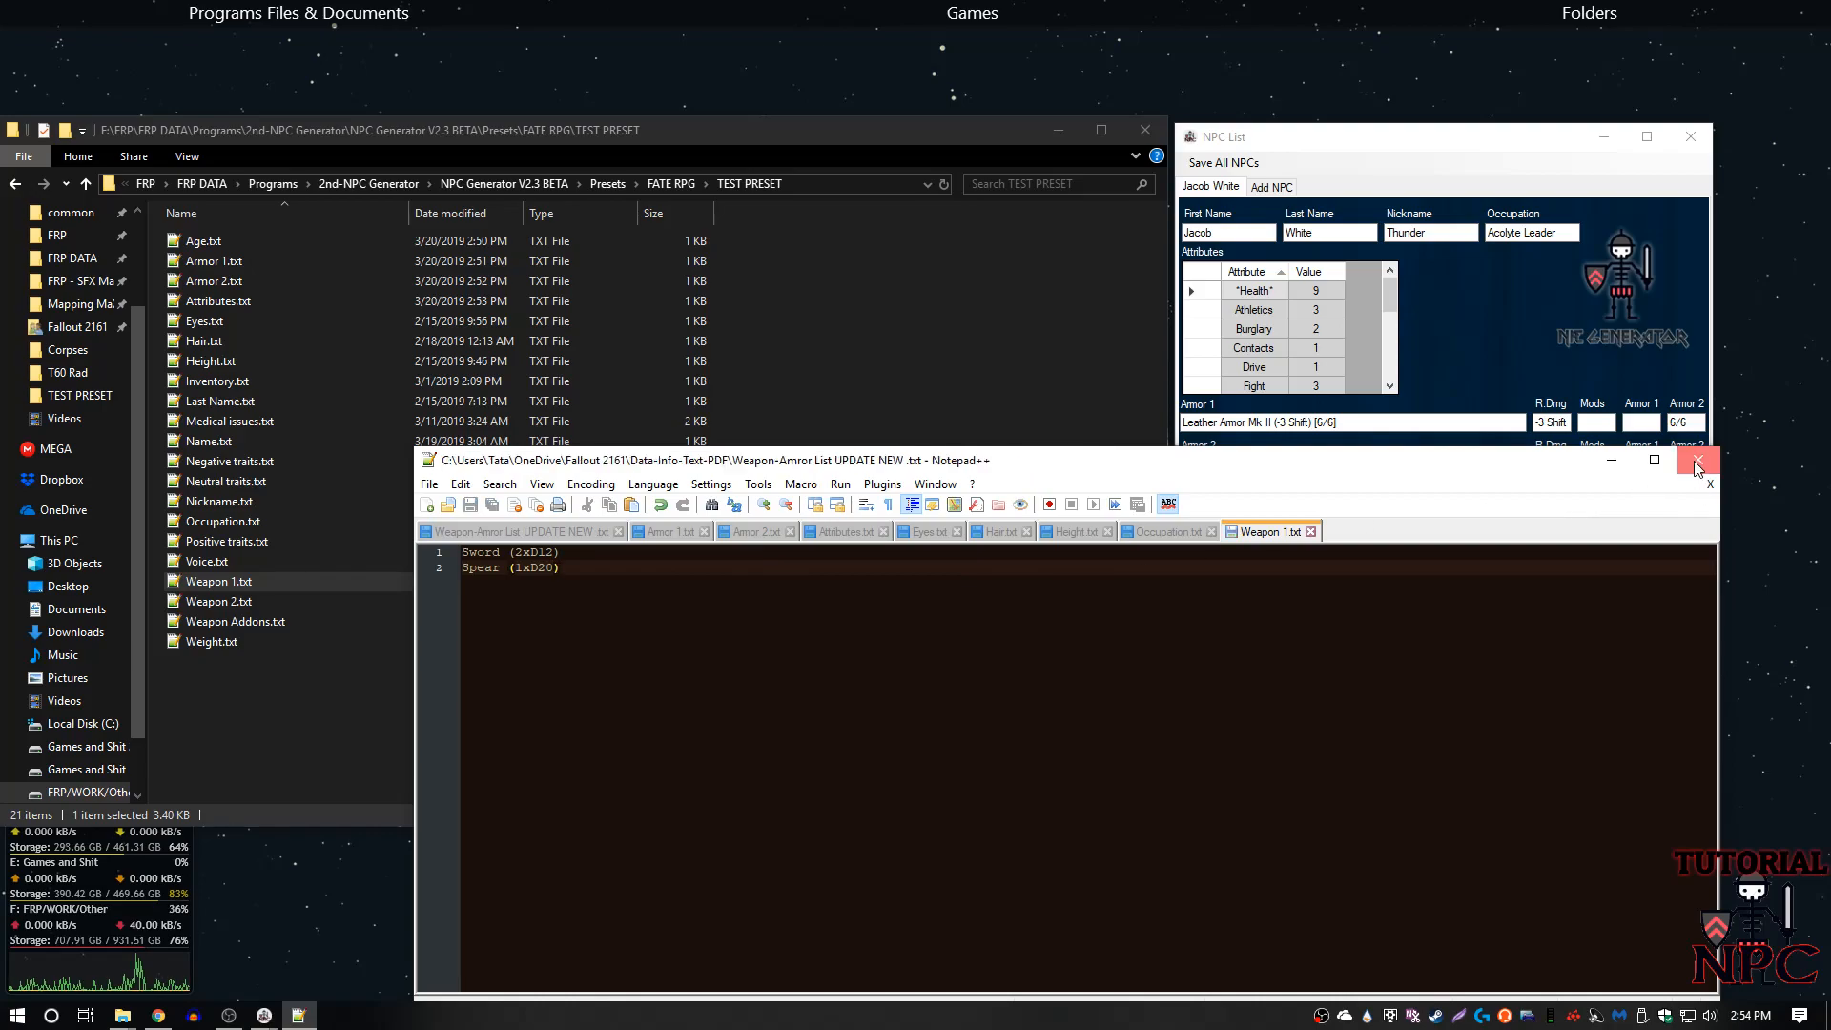
pyautogui.click(1699, 460)
# - Open Weapon 2.txt, replace all its entries with "Arrows (30/30)" and save the file
pyautogui.doubleClick(194, 603)
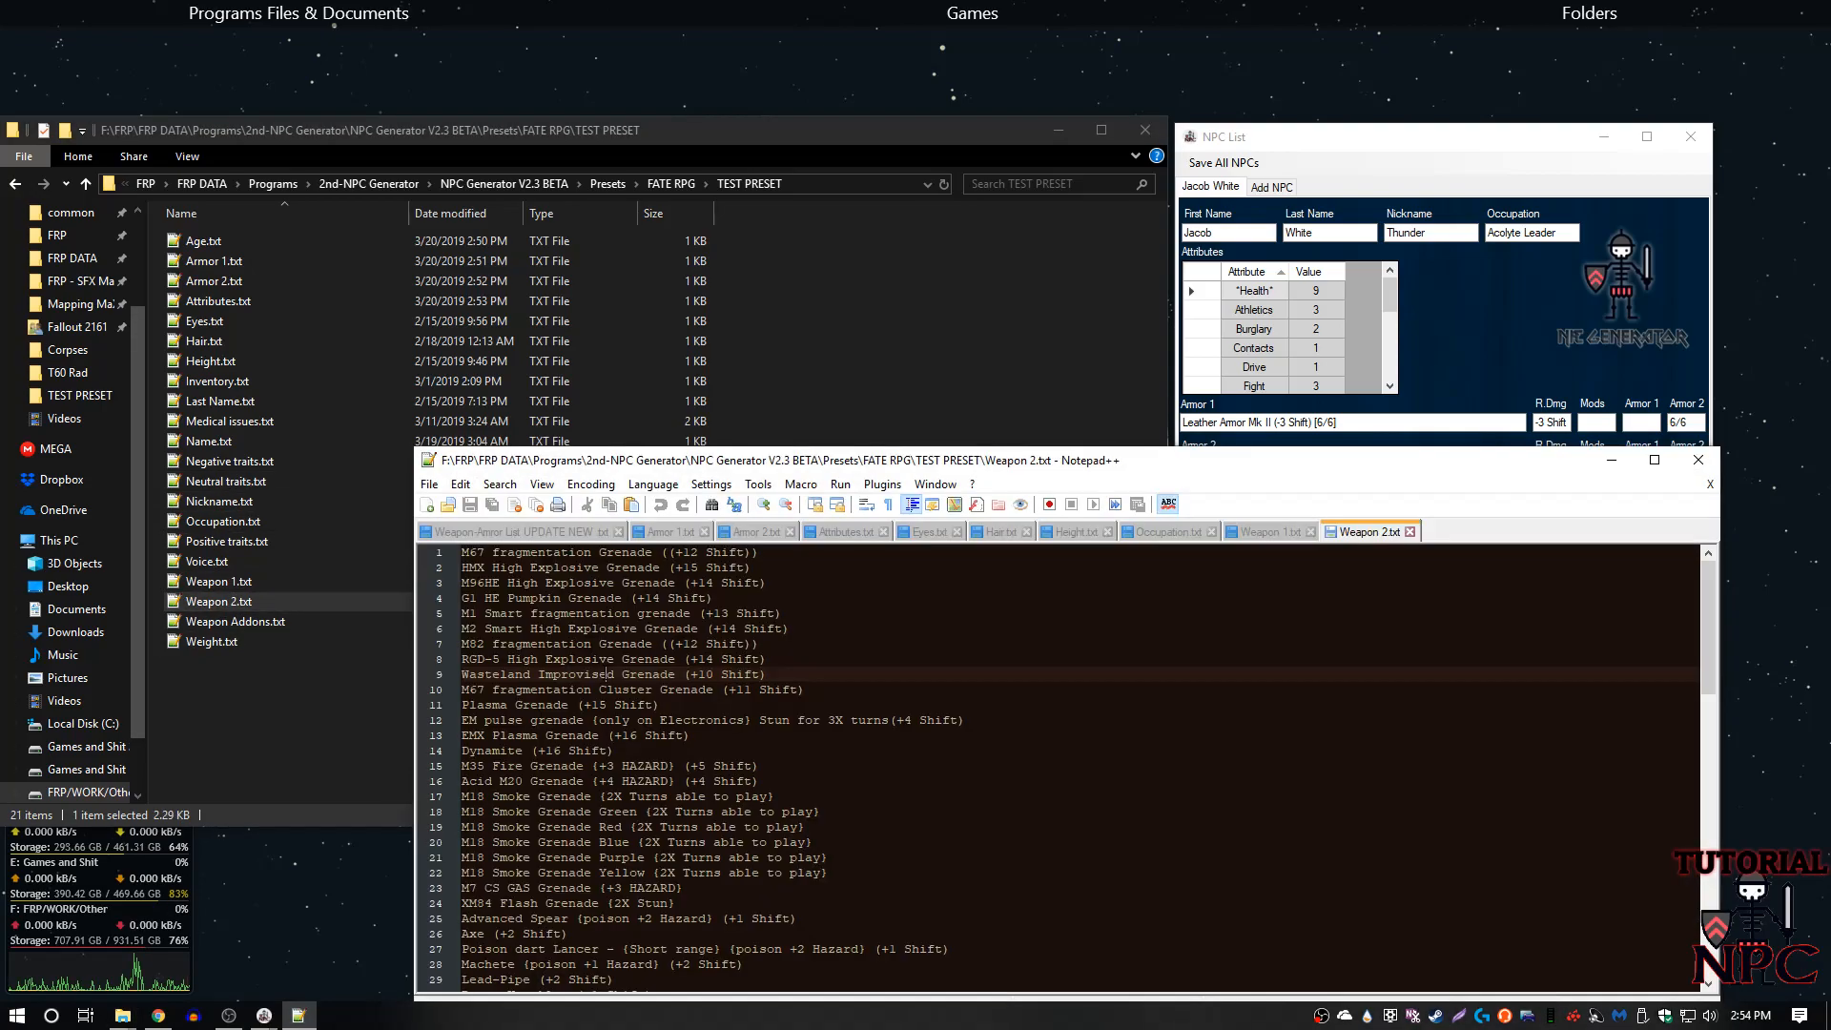
pyautogui.press('Delete')
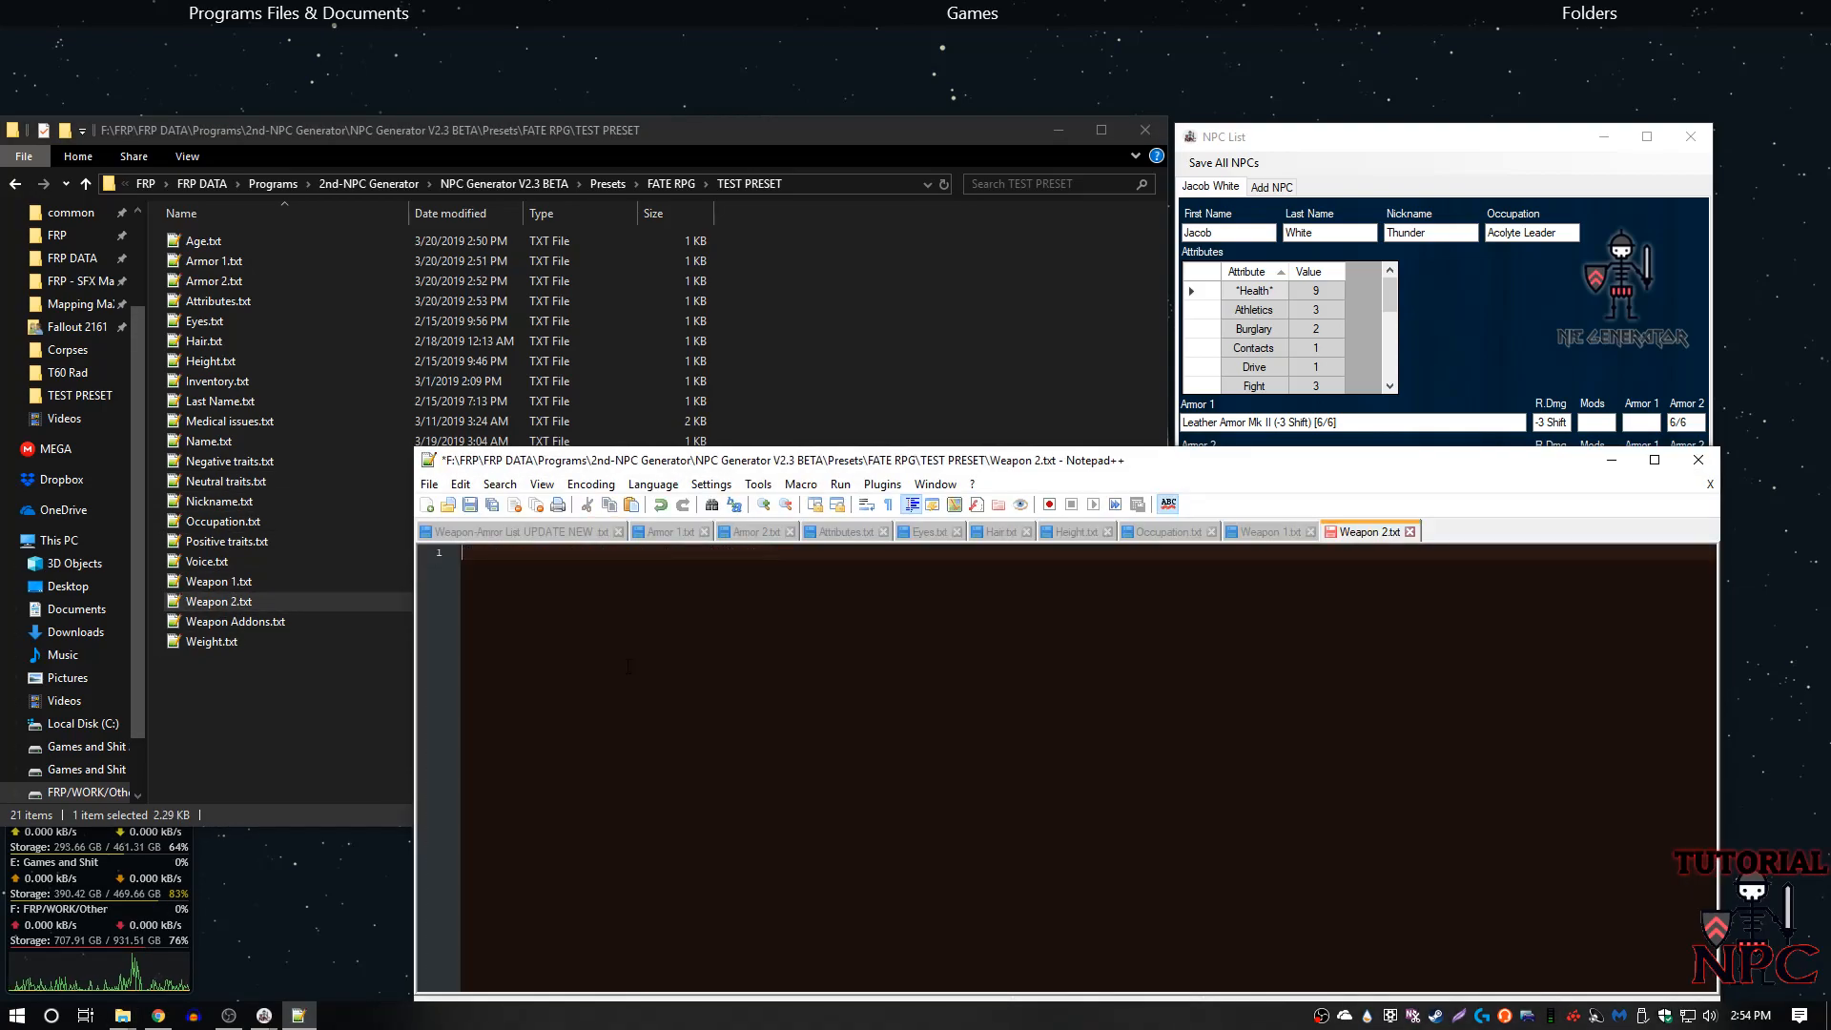
pyautogui.write('Arros')
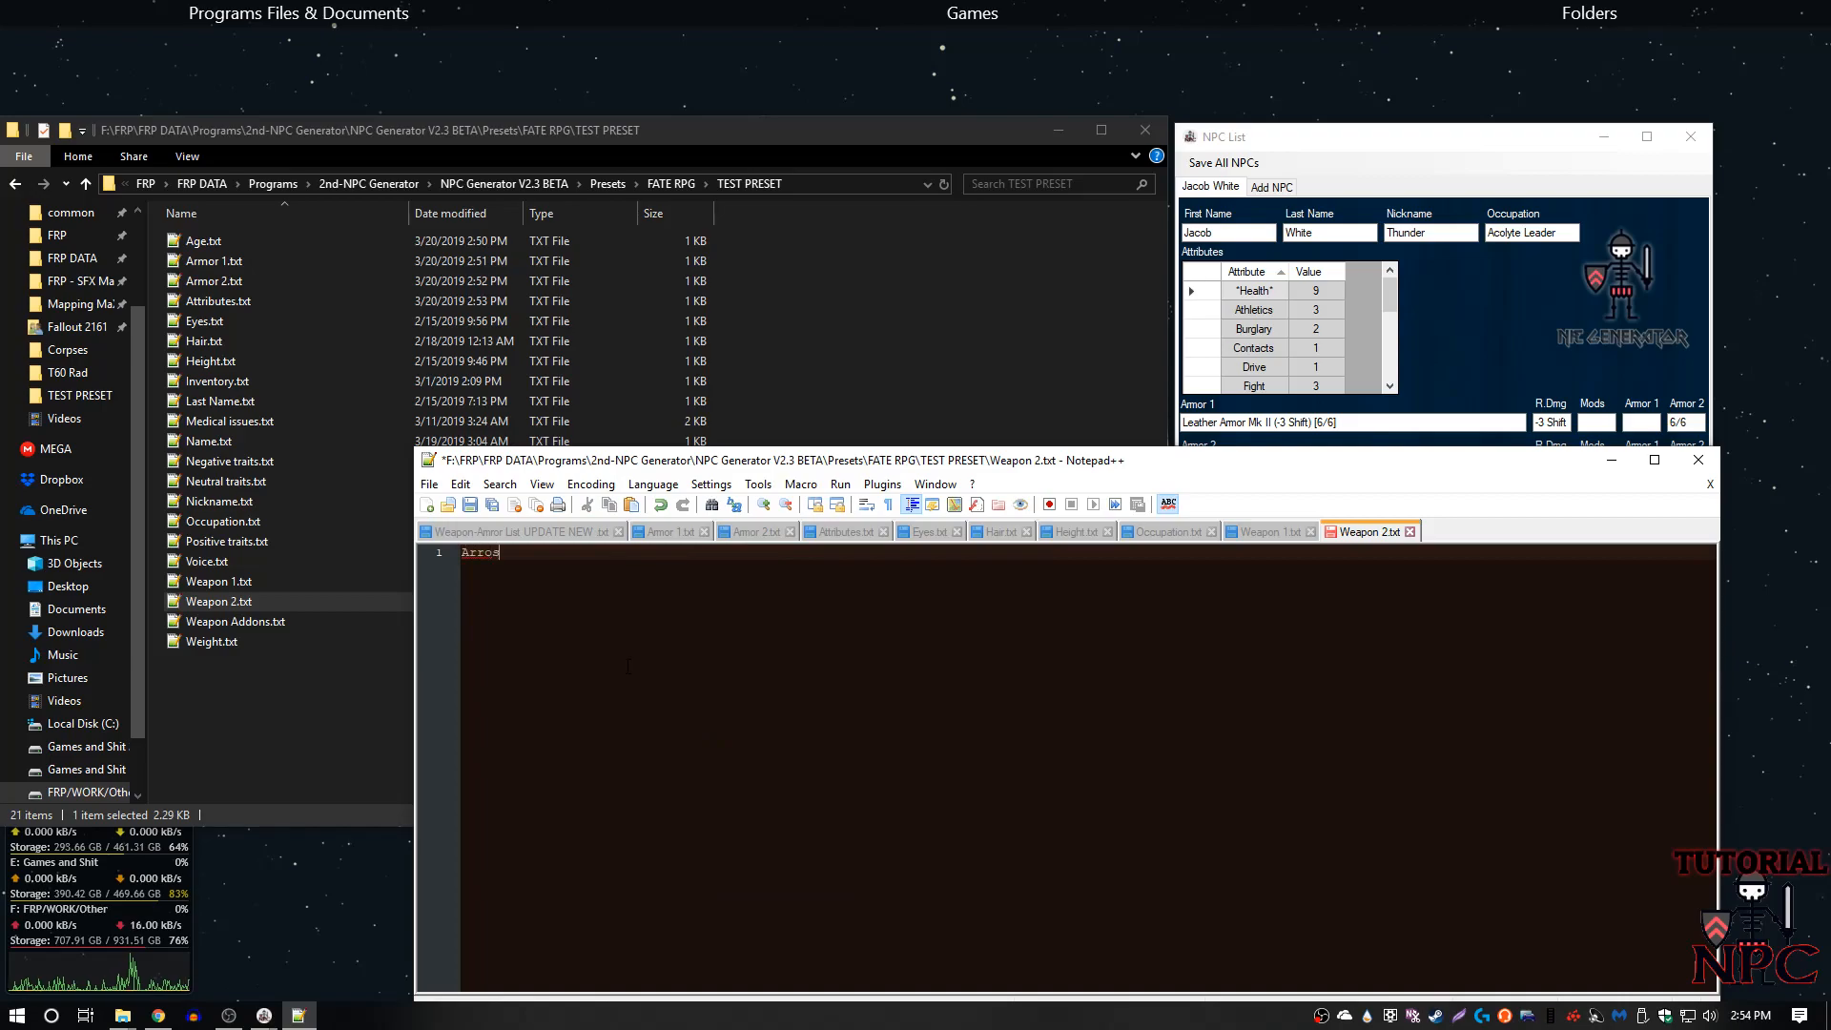
pyautogui.press('BackSpace')
pyautogui.write('ws (30/30')
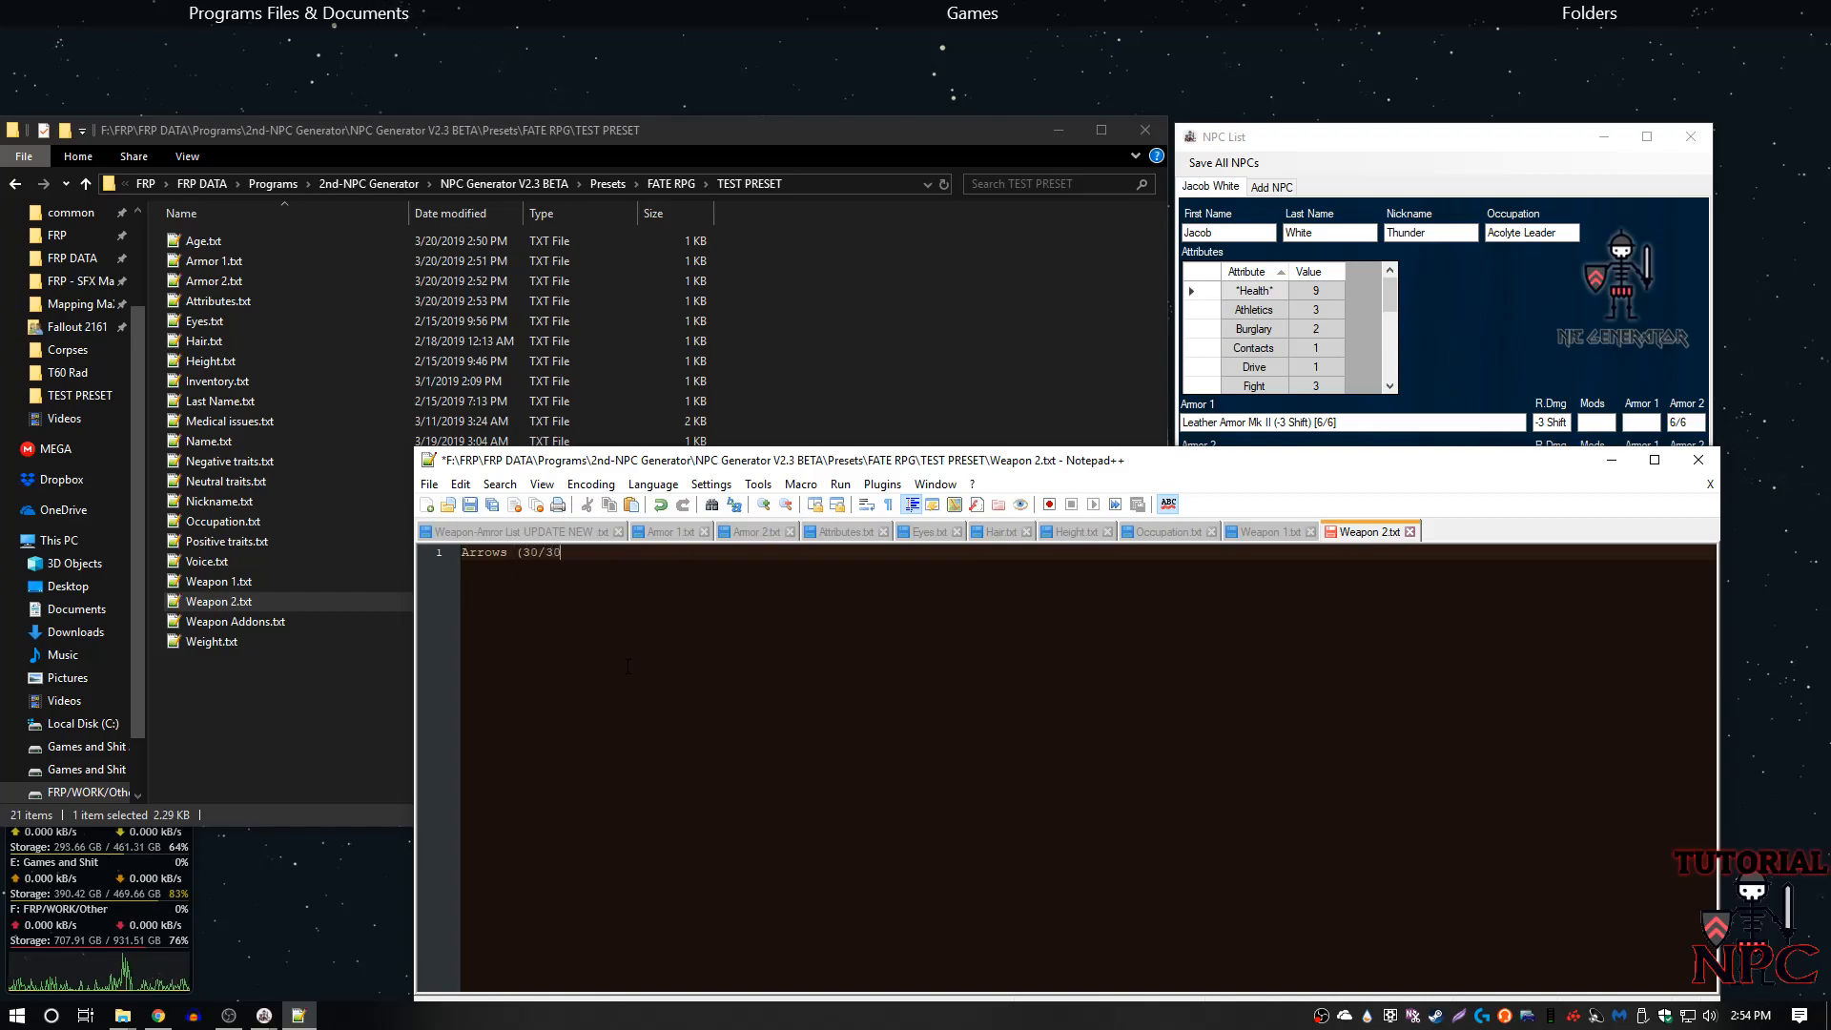
pyautogui.hotkey('ctrl', 's')
# - Add "Bow (1xD6)" as the third line of Weapon 1.txt, then save it and close the editor
pyautogui.click(1259, 532)
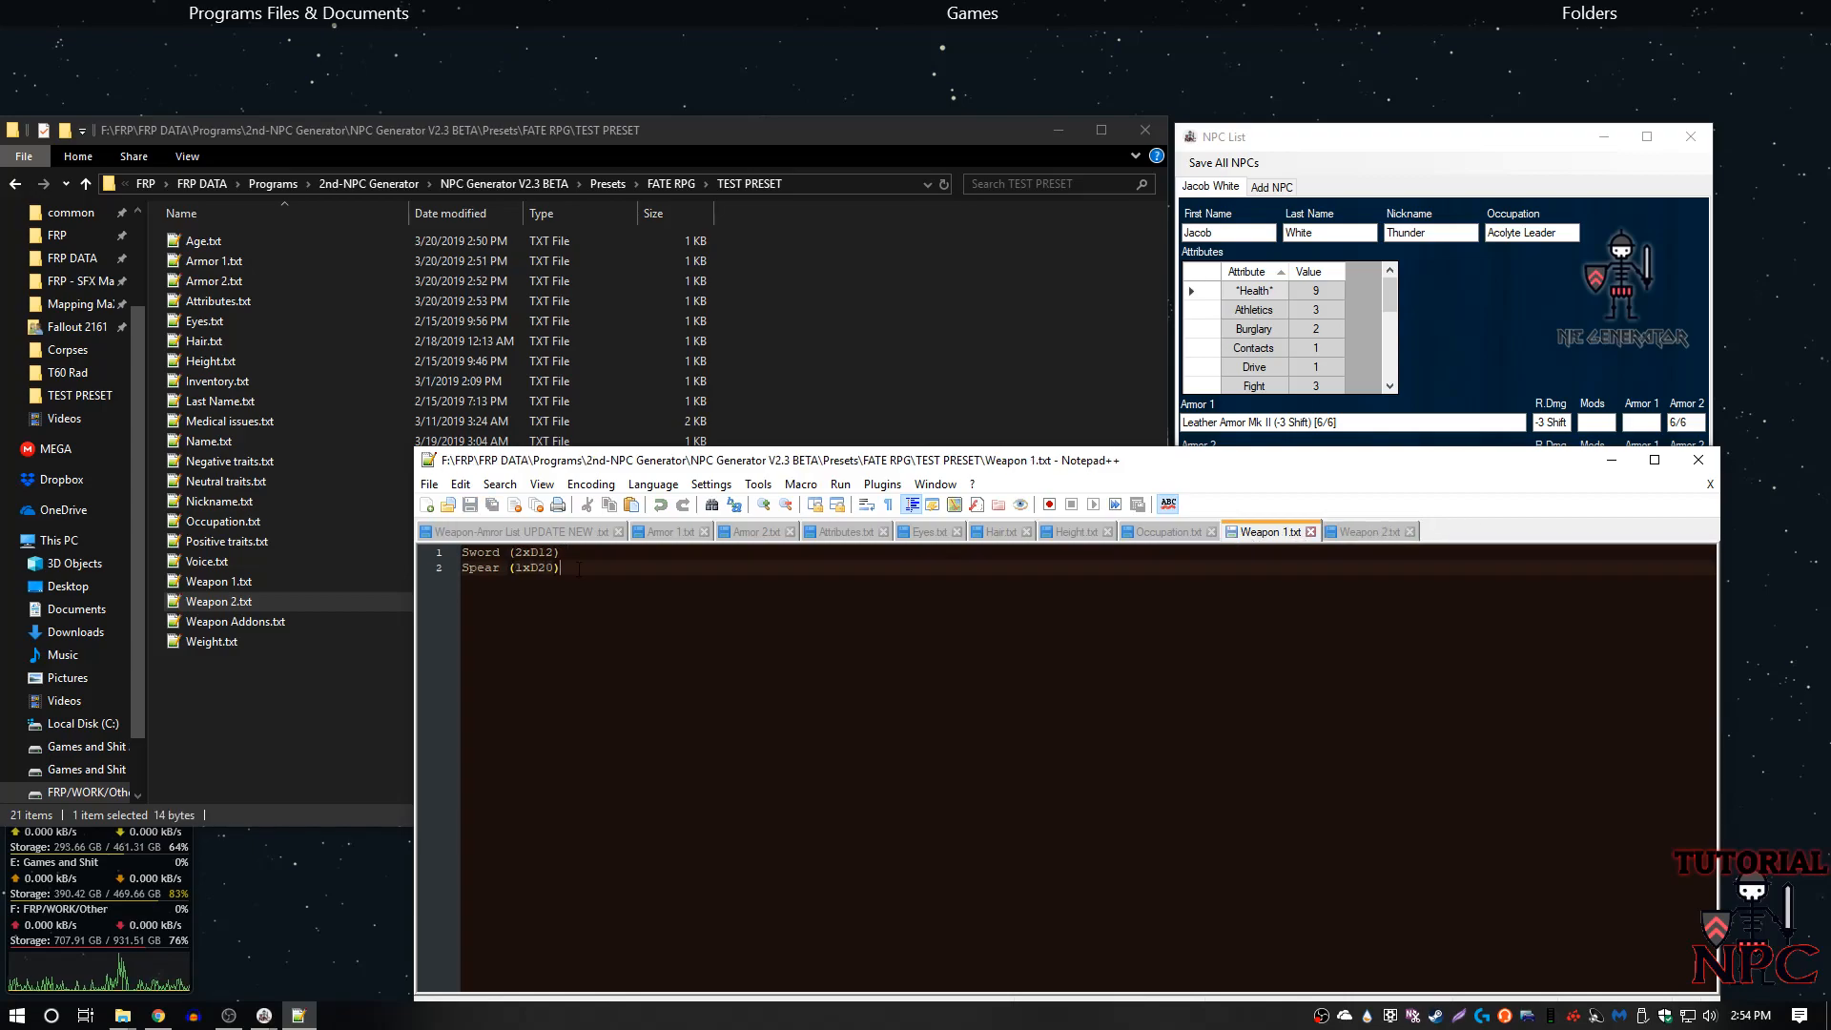
pyautogui.press('Return')
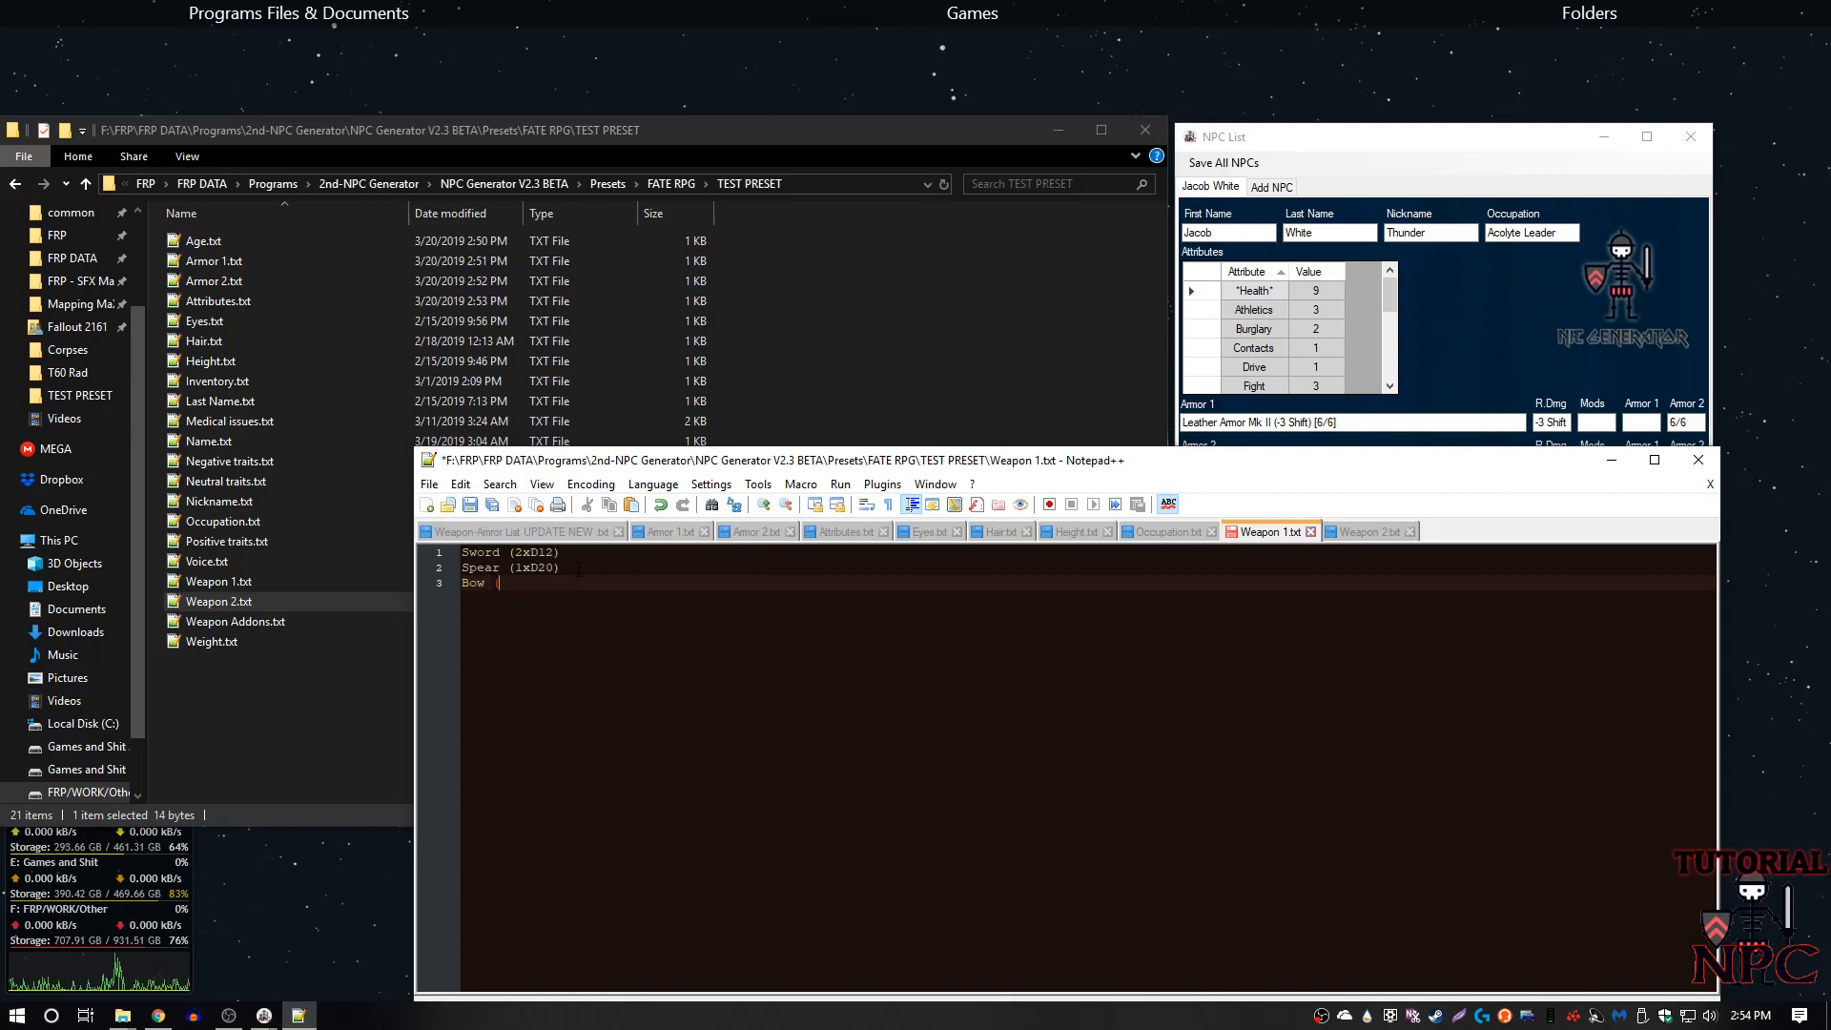
pyautogui.write('Bow (1x')
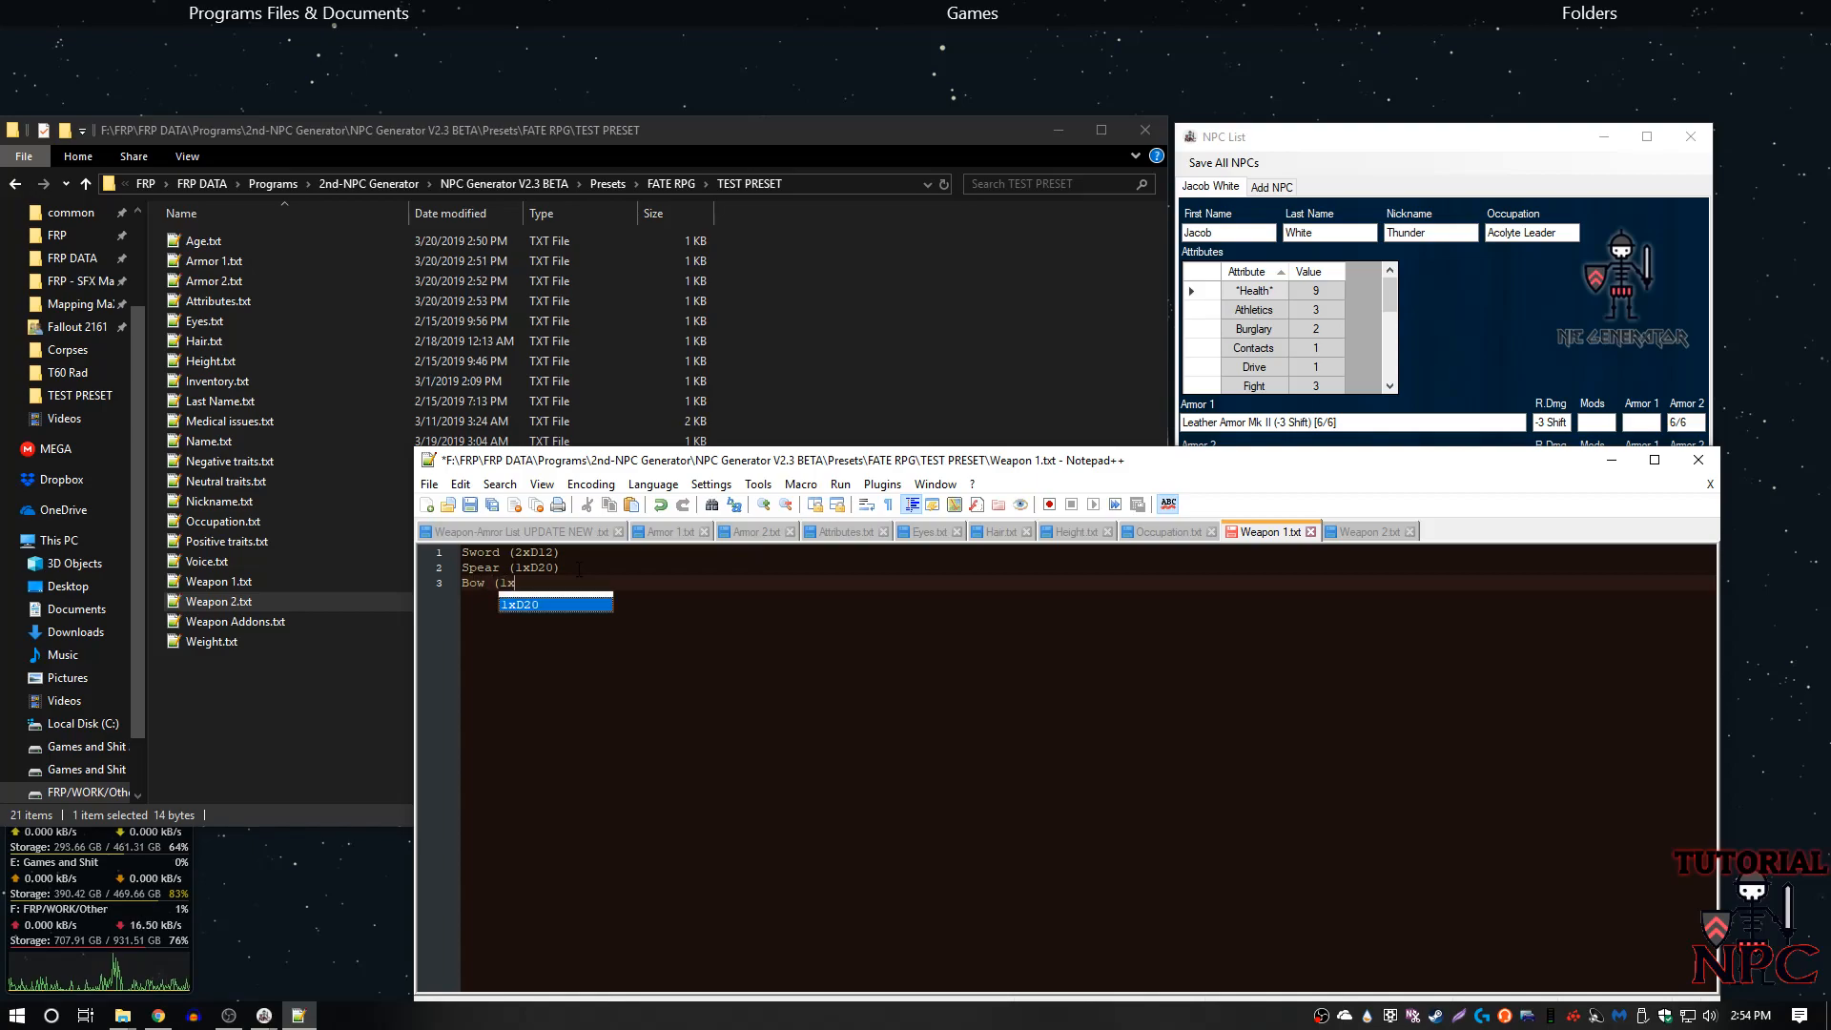
pyautogui.write('D6')
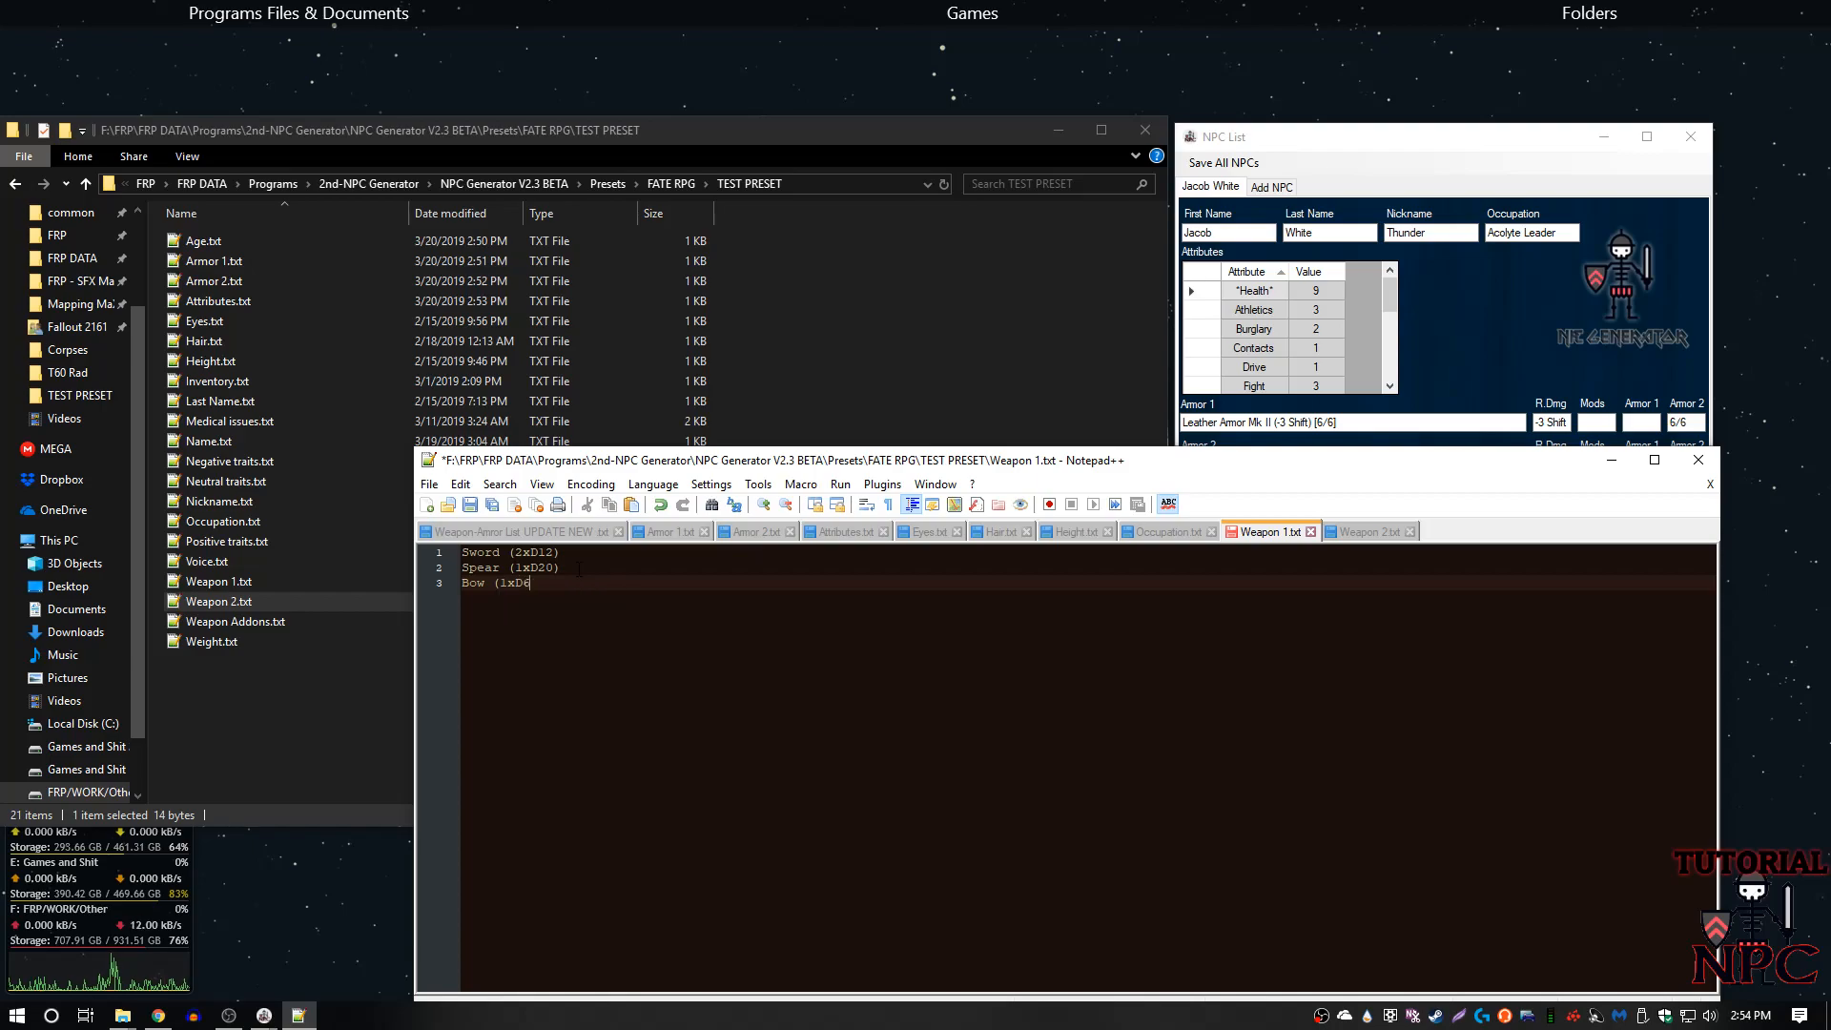
pyautogui.hotkey('ctrl', 's')
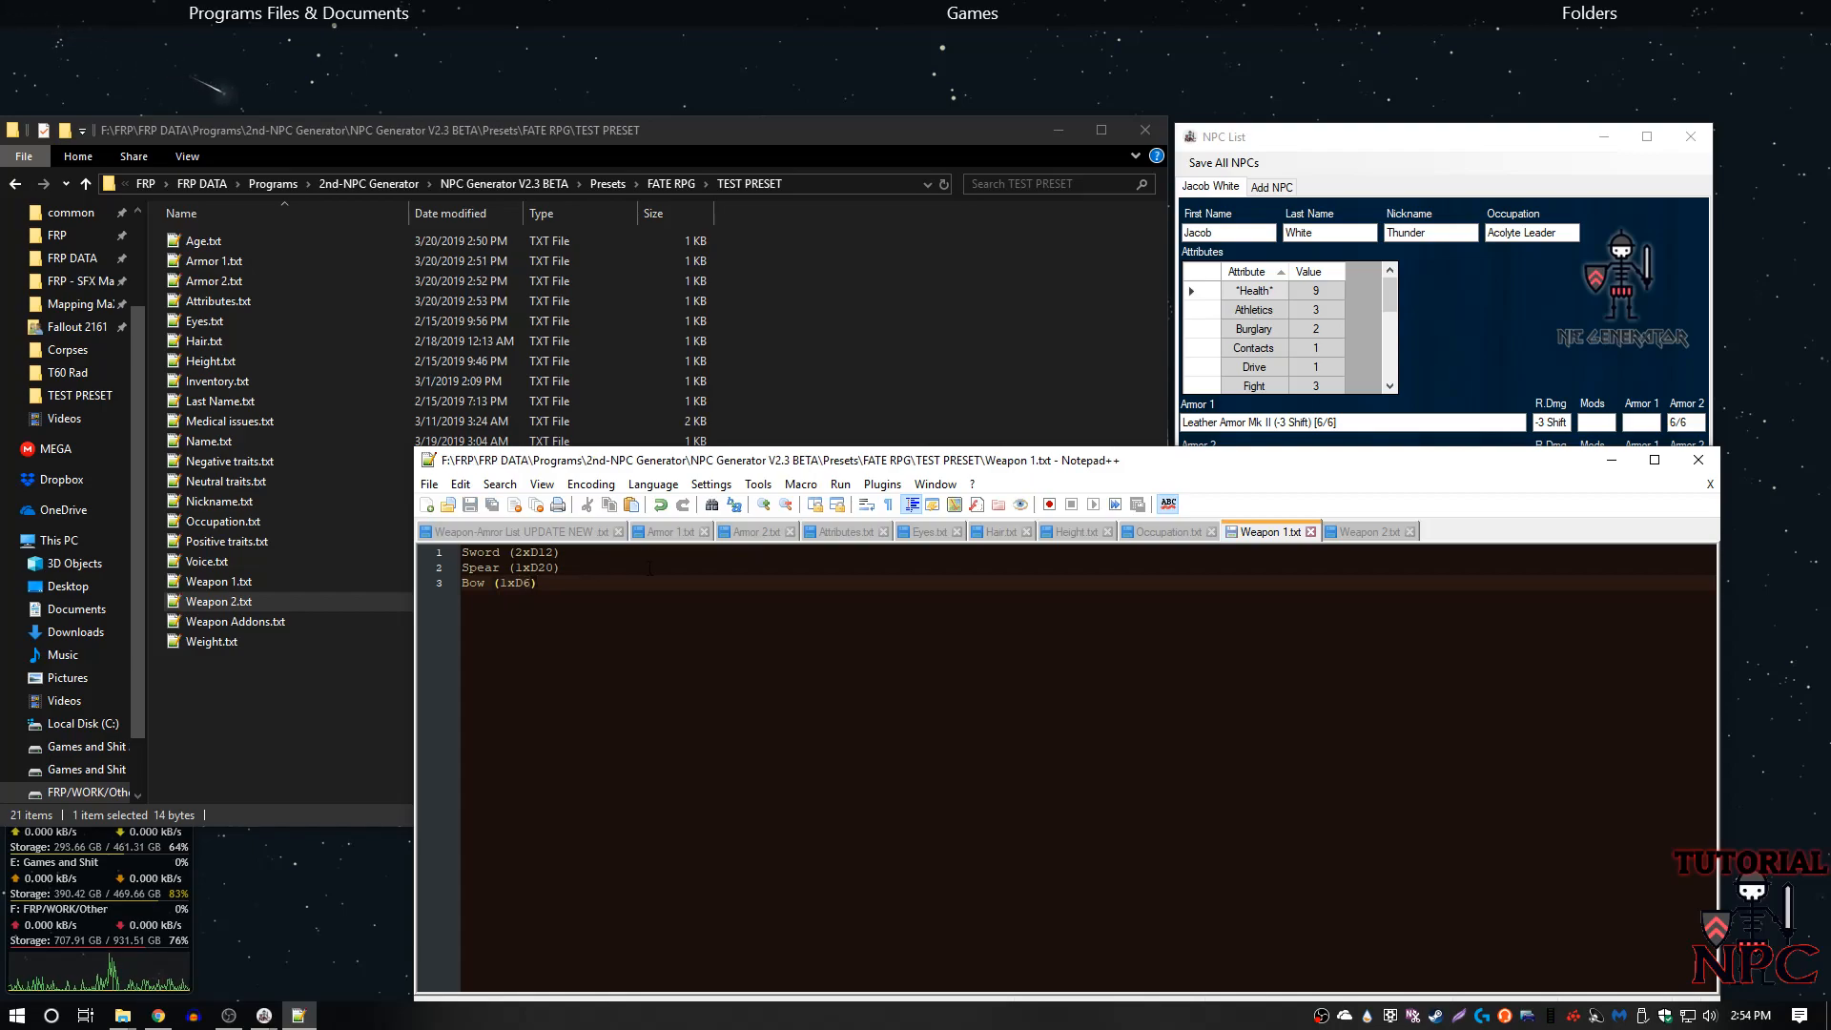
pyautogui.click(1698, 459)
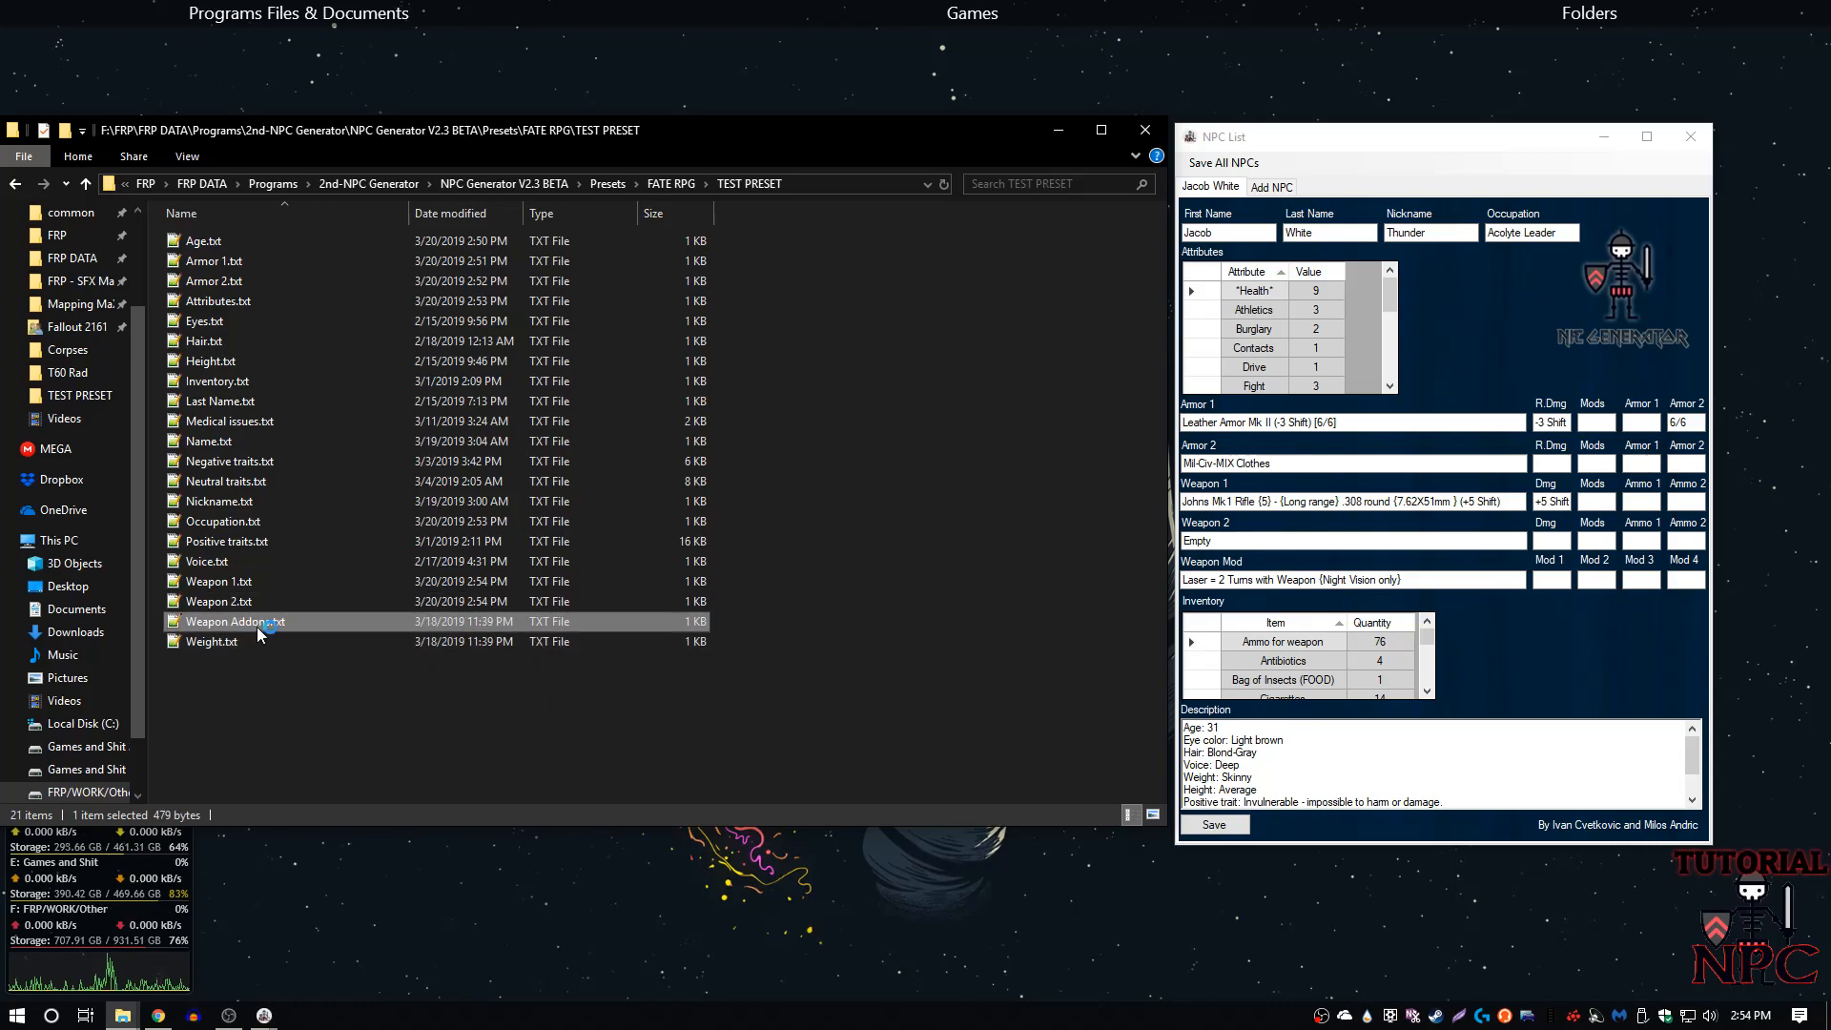
# - Open Weapon Addons.txt and review its existing stock and barrel entries
pyautogui.click(256, 624)
pyautogui.hotkey('ctrl', 'a')
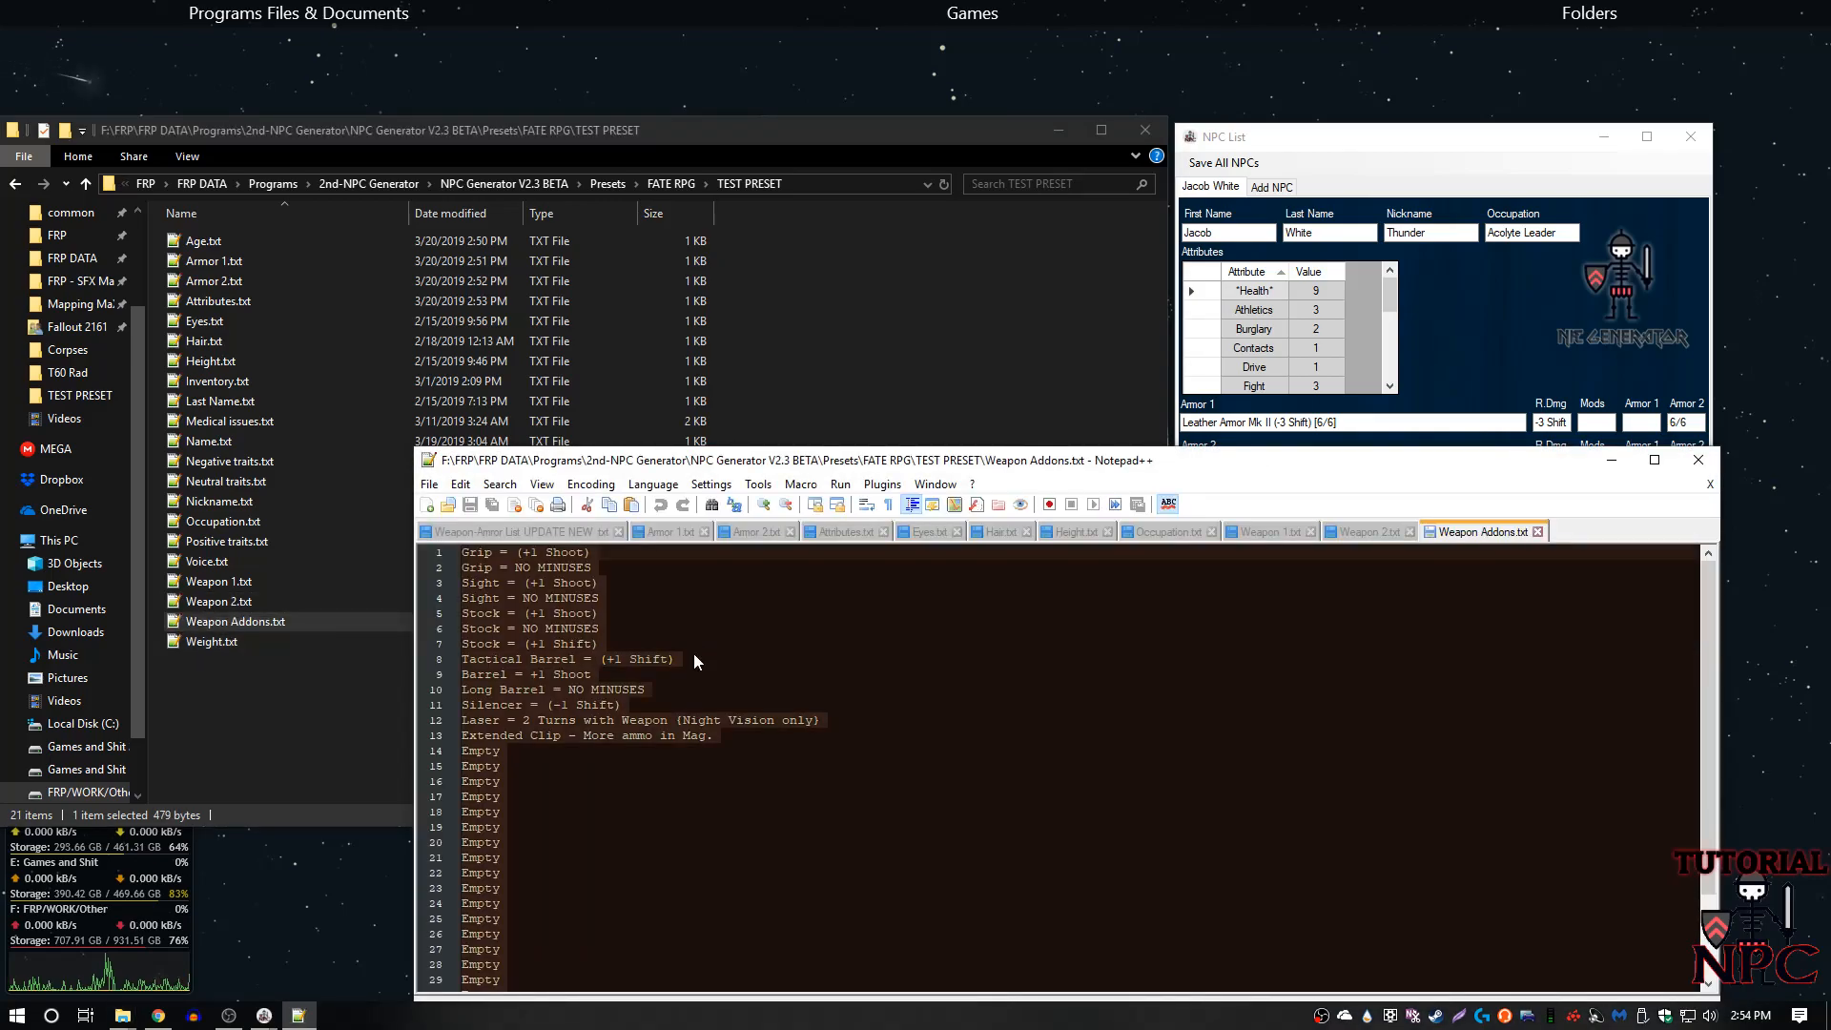
pyautogui.press('BackSpace')
pyautogui.hotkey('ctrl', 'z')
pyautogui.scroll(2, 492, 690)
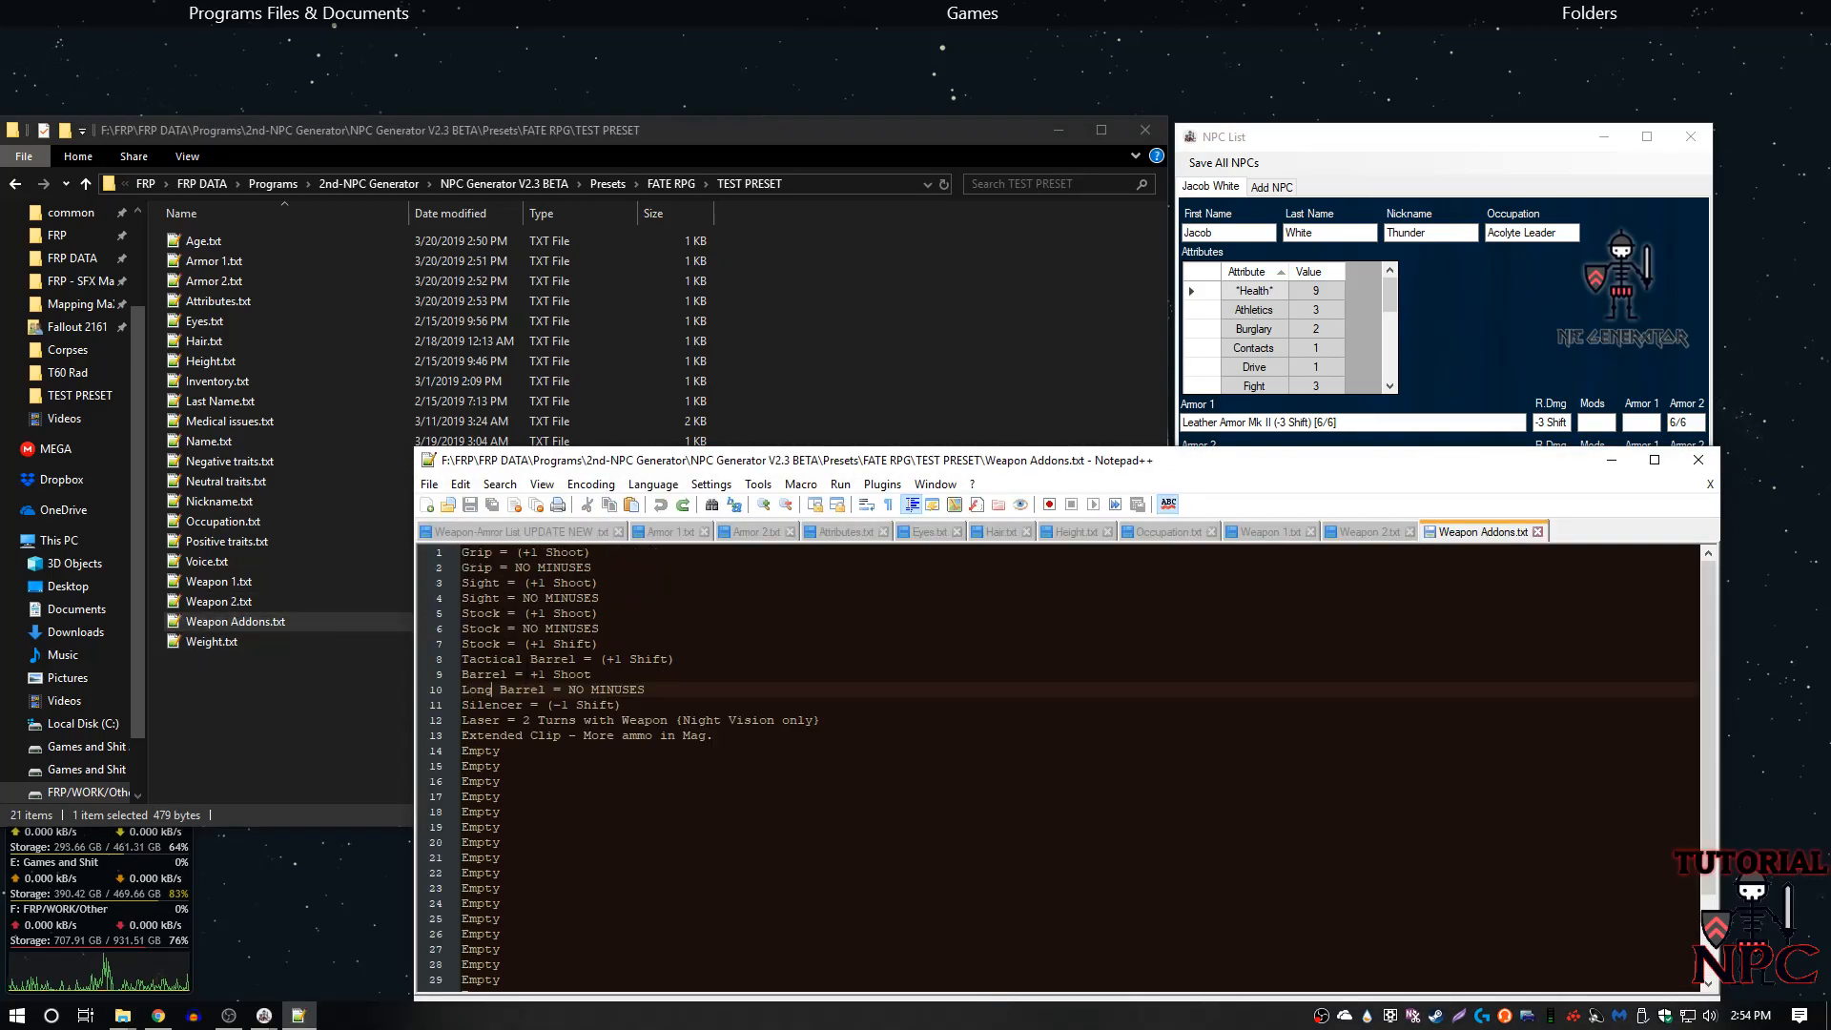
pyautogui.moveTo(495, 613); pyautogui.dragTo(659, 610)
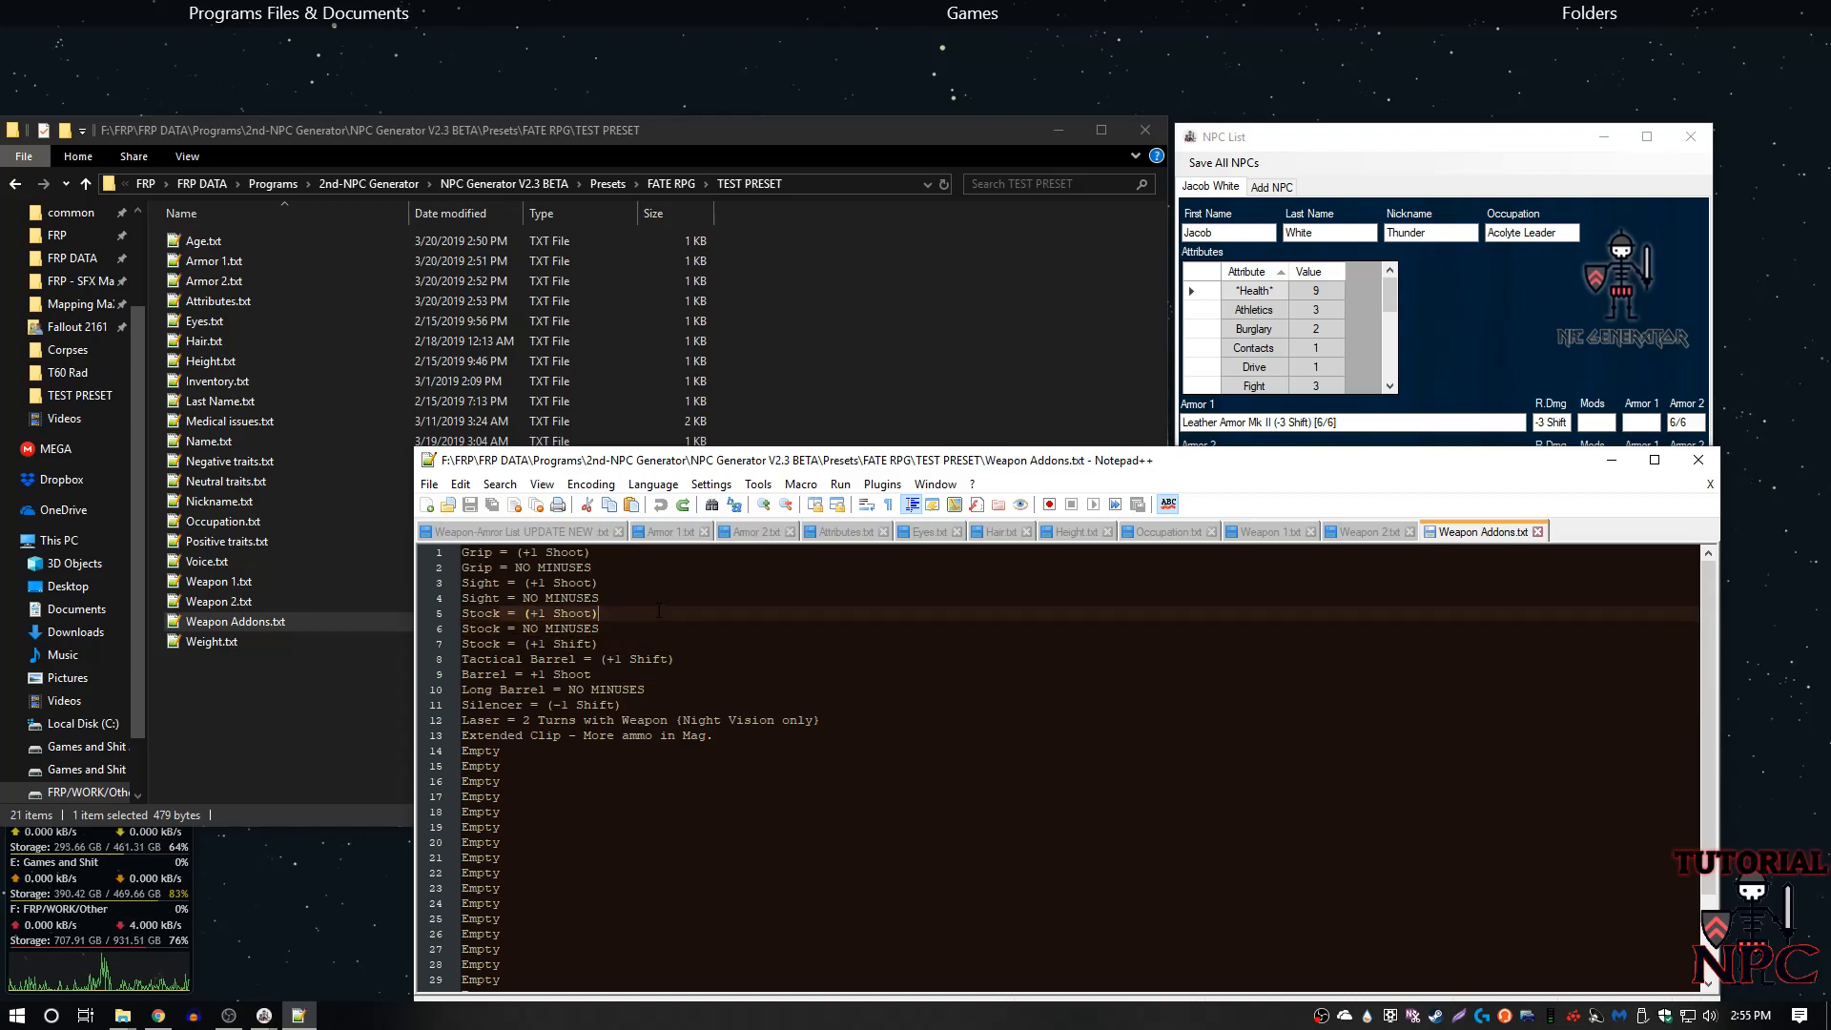
pyautogui.moveTo(477, 613); pyautogui.dragTo(462, 615)
pyautogui.click(599, 628)
pyautogui.click(598, 643)
pyautogui.moveTo(615, 659); pyautogui.dragTo(467, 644)
pyautogui.click(675, 659)
# - Replace all entries in Weapon Addons.txt with "Fire ball (2xD20)", save the file and minimize the editor
pyautogui.hotkey('ctrl', 'a')
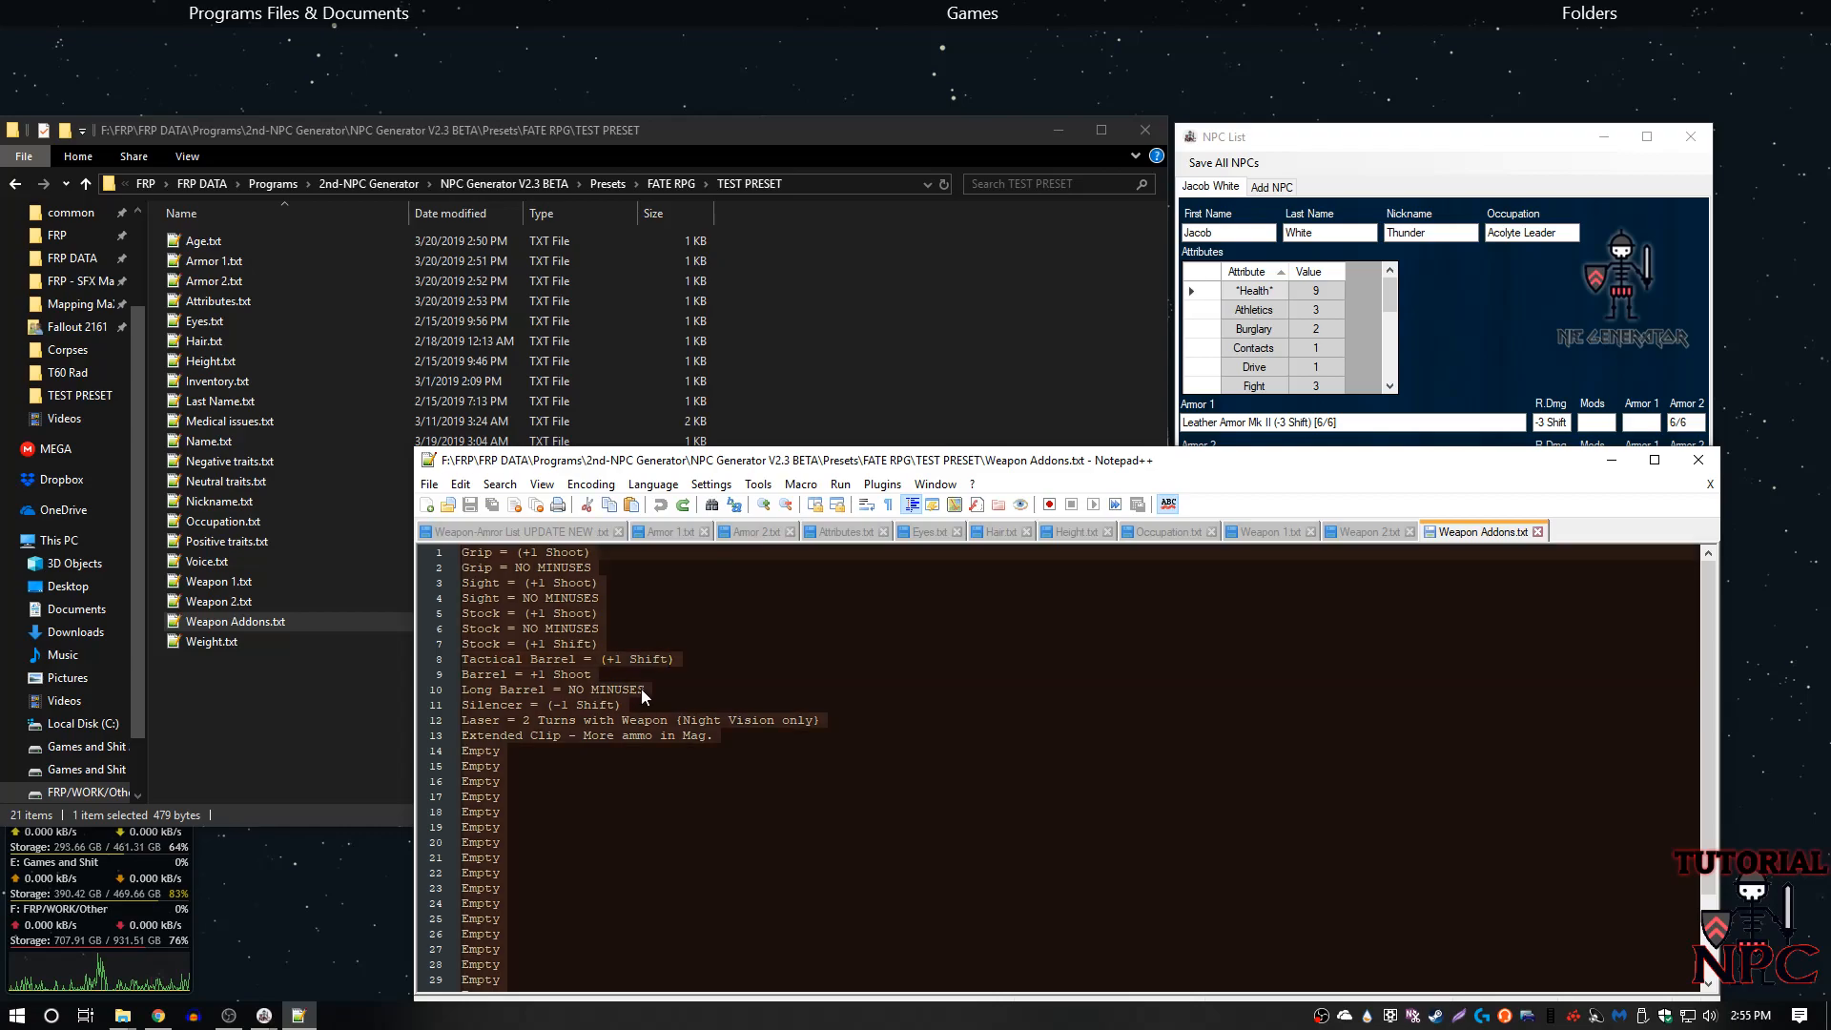
pyautogui.press('Delete')
pyautogui.write('Fire ball')
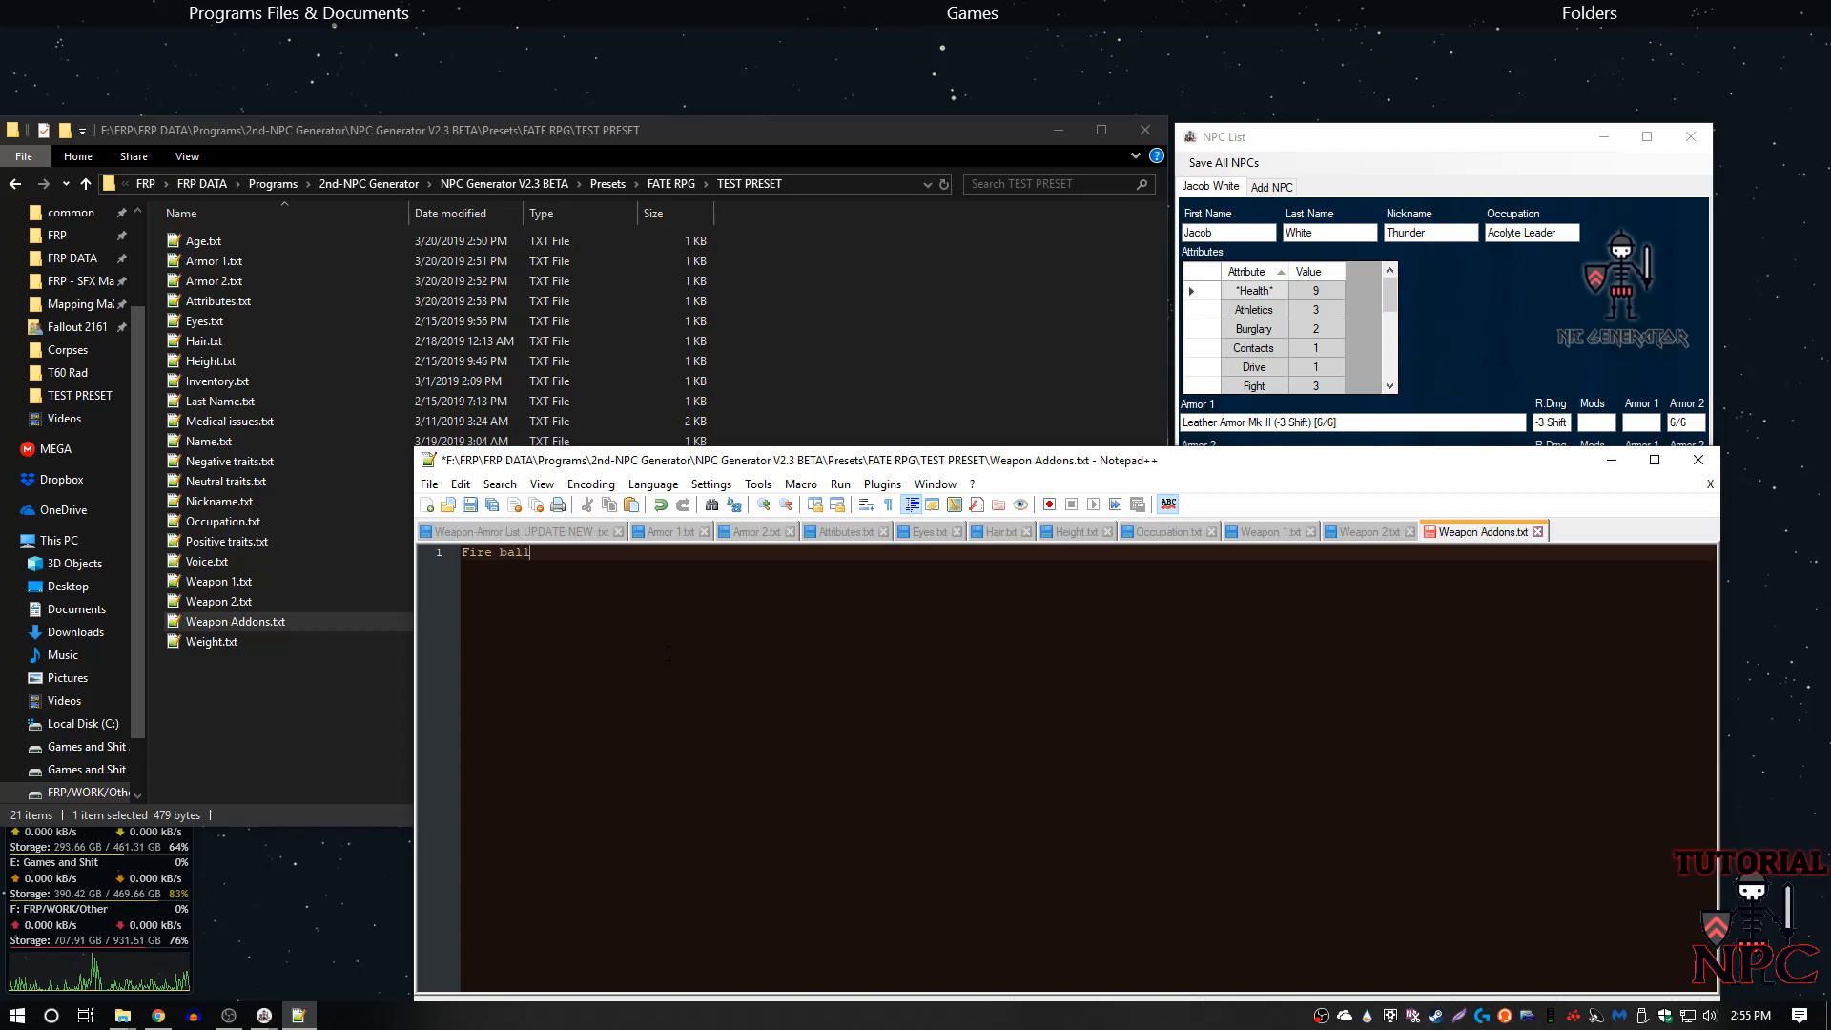
pyautogui.write(' (+')
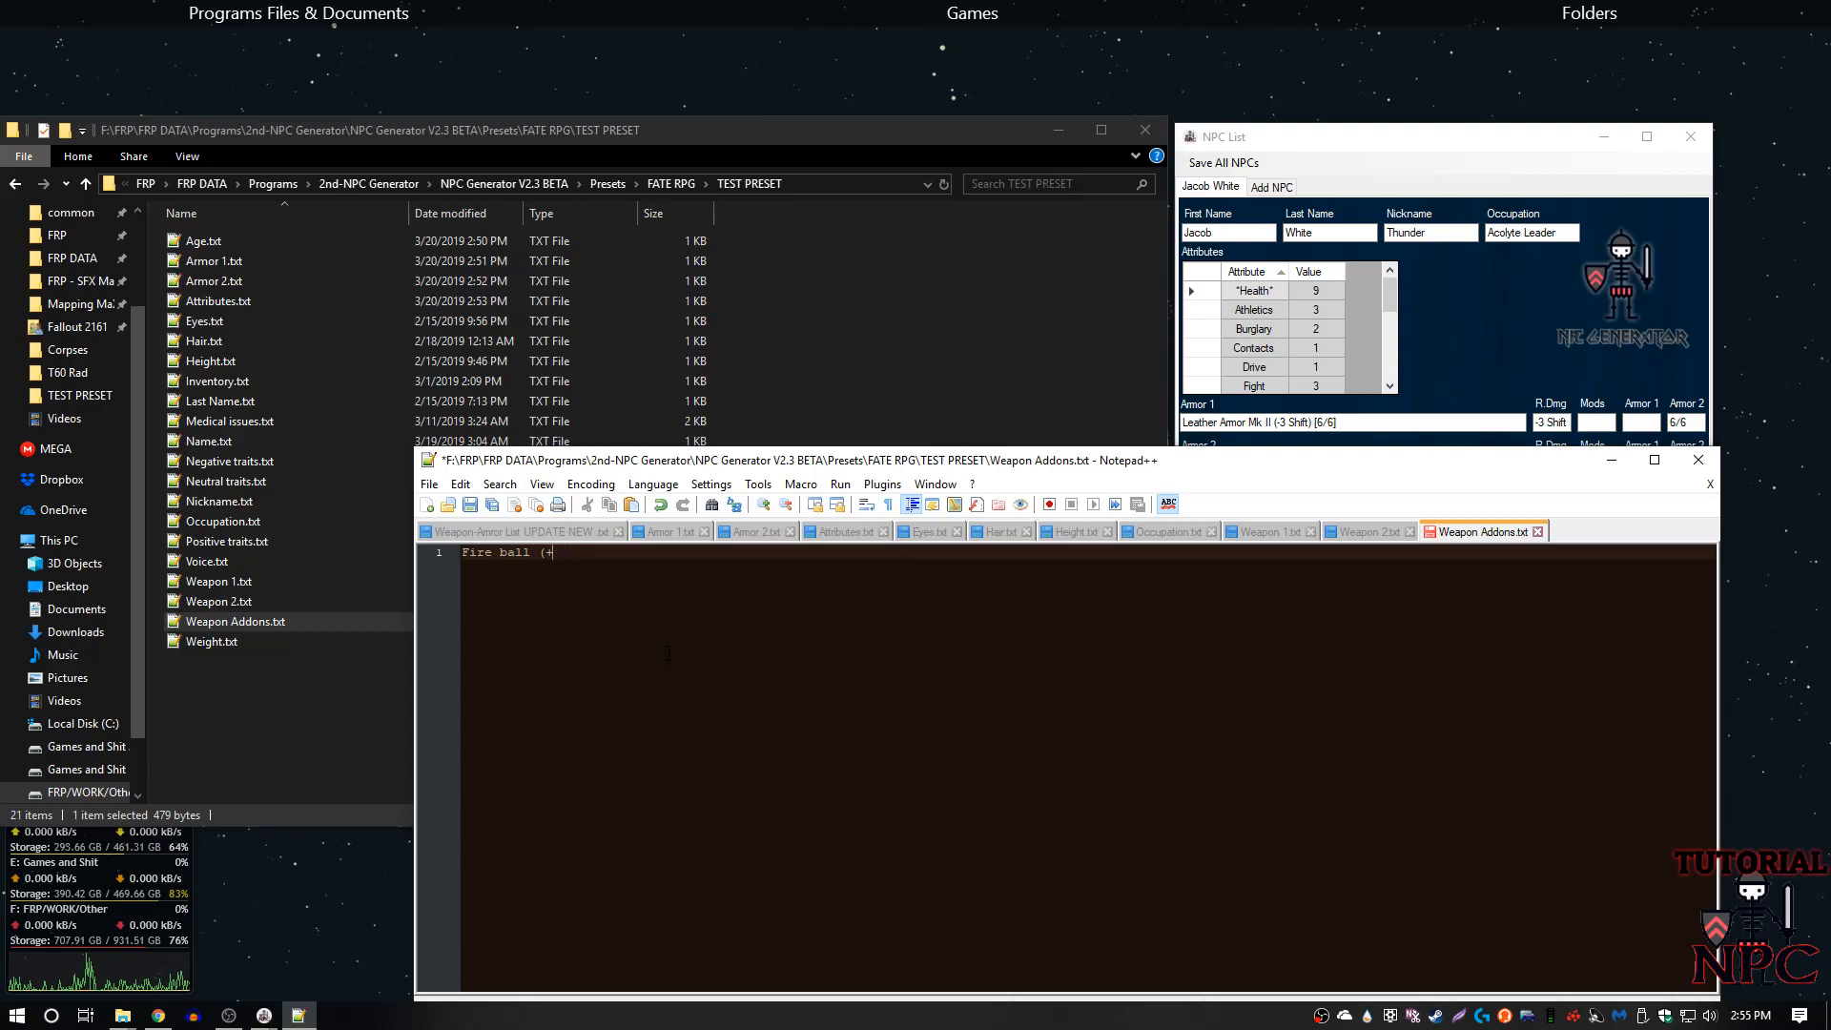
pyautogui.write('d')
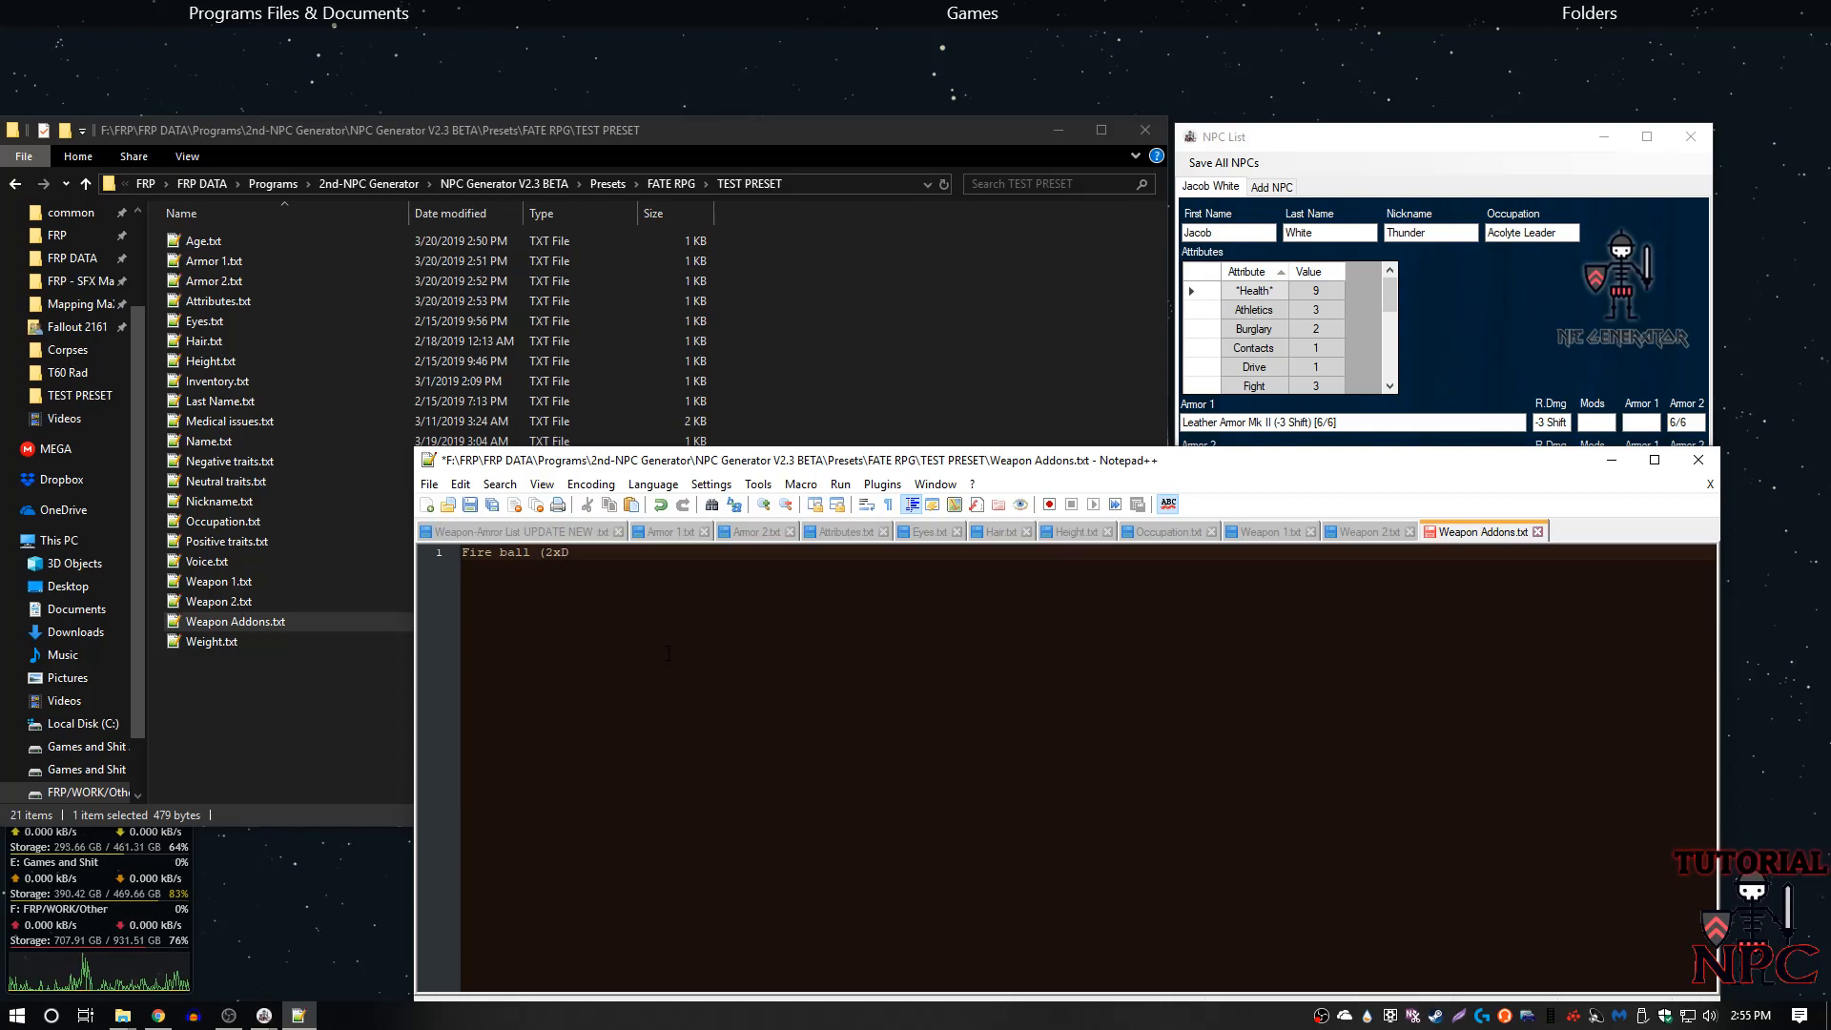
pyautogui.hotkey('ctrl', 's')
pyautogui.click(1611, 462)
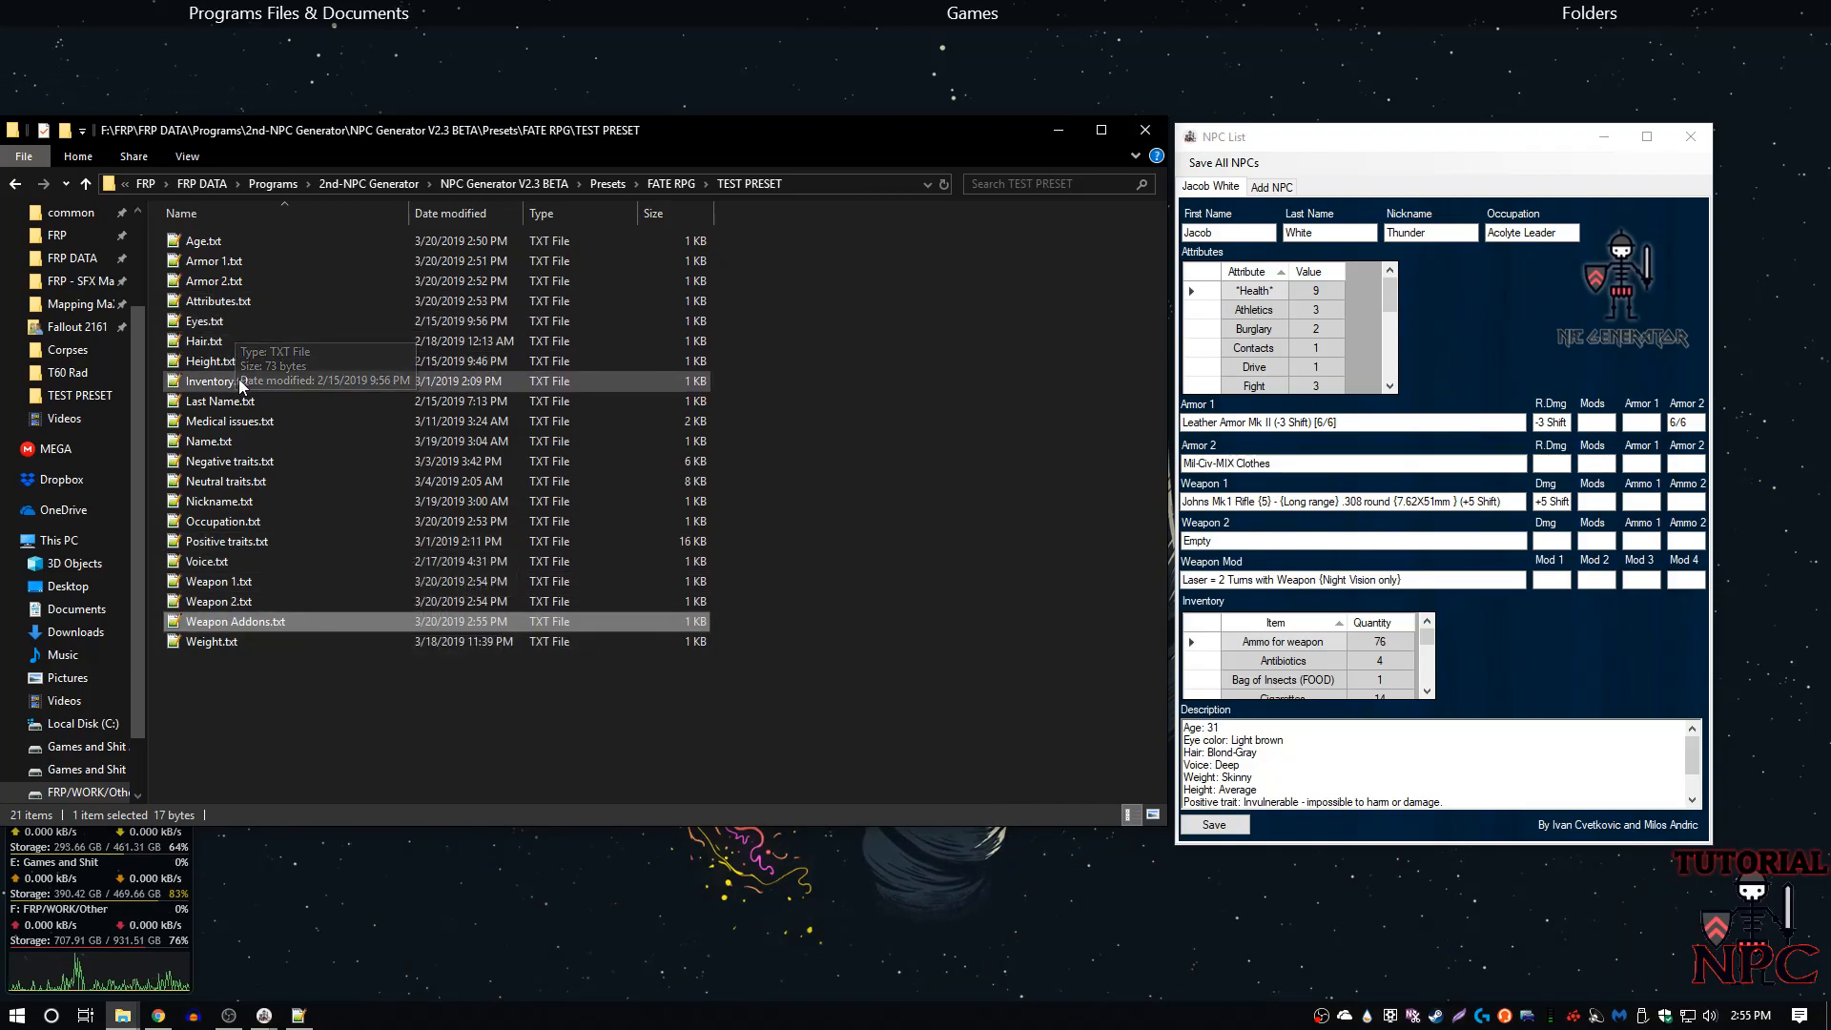
# - Close the NPC List, put the preset folder window away and restart NPC Generator from the desktop
pyautogui.hotkey('alt', 'Left')
pyautogui.click(1690, 139)
pyautogui.click(1637, 143)
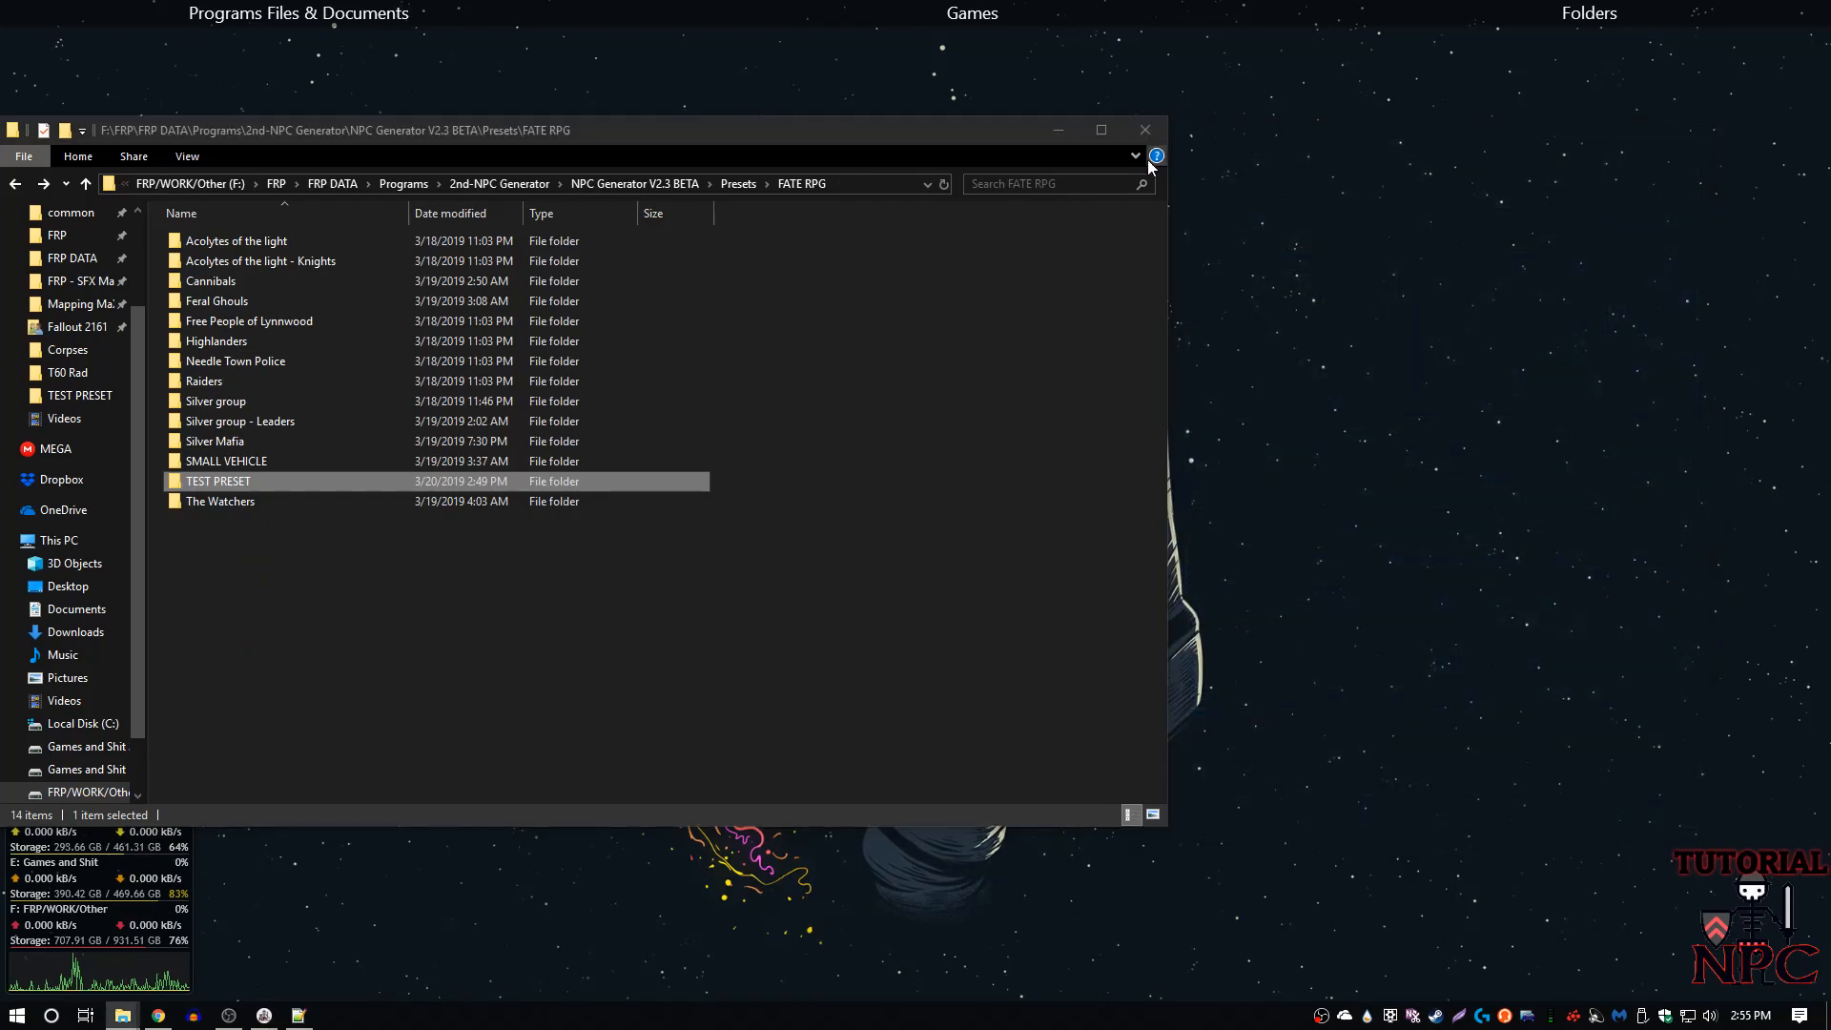
pyautogui.click(1057, 132)
pyautogui.click(264, 1016)
pyautogui.click(370, 89)
pyautogui.moveTo(1433, 9)
pyautogui.doubleClick(1384, 95)
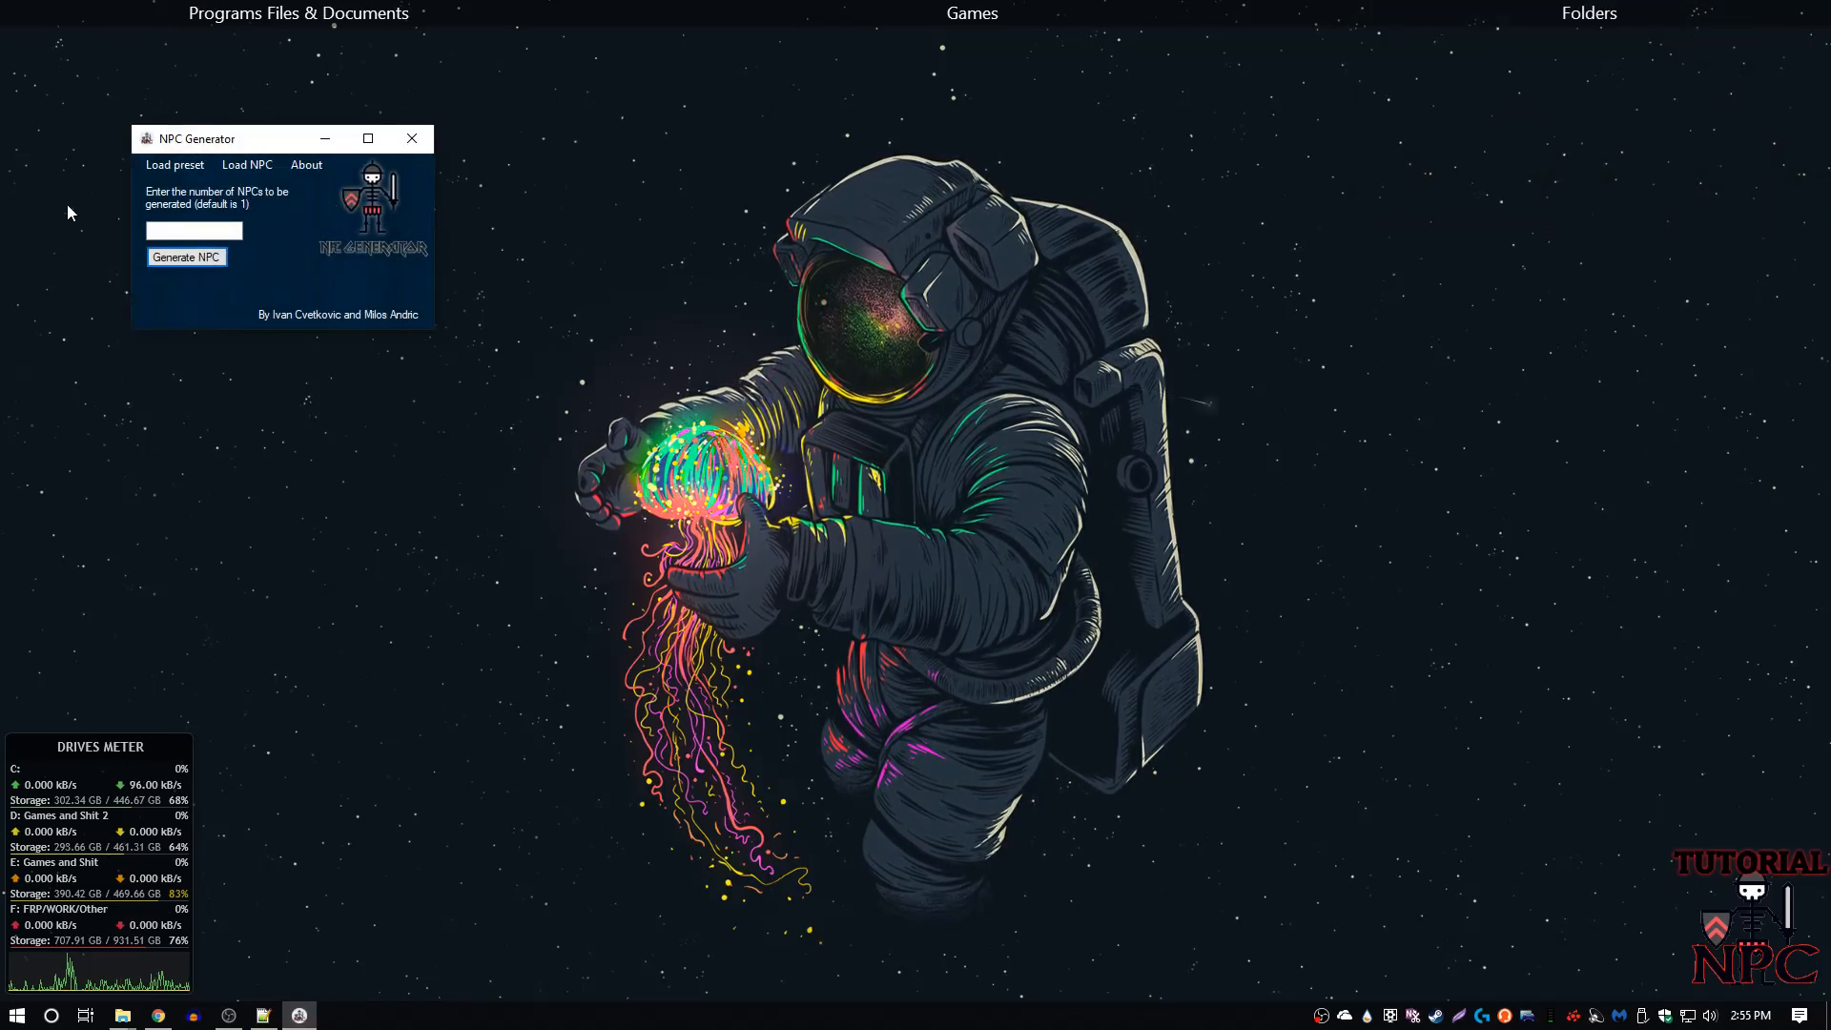
# - Load the Fate preset TEST PRESET and generate 22 NPCs from it
pyautogui.click(175, 164)
pyautogui.moveTo(286, 276)
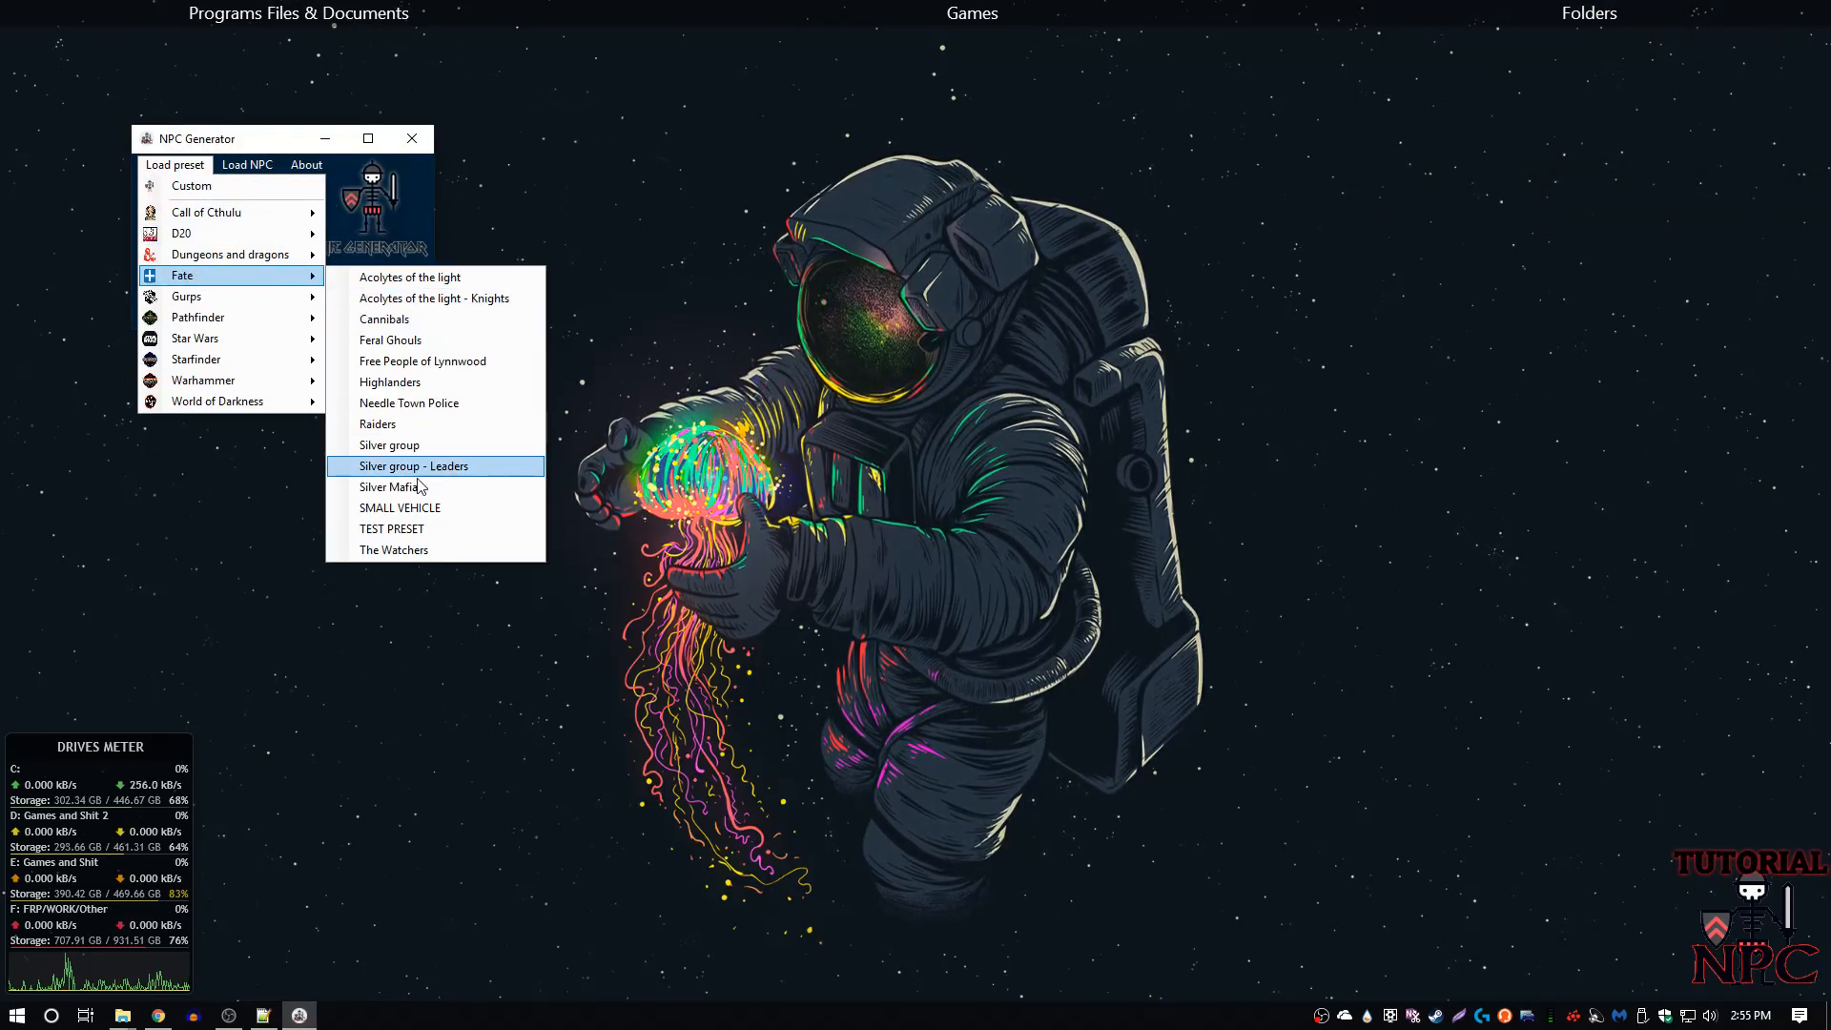
pyautogui.click(392, 528)
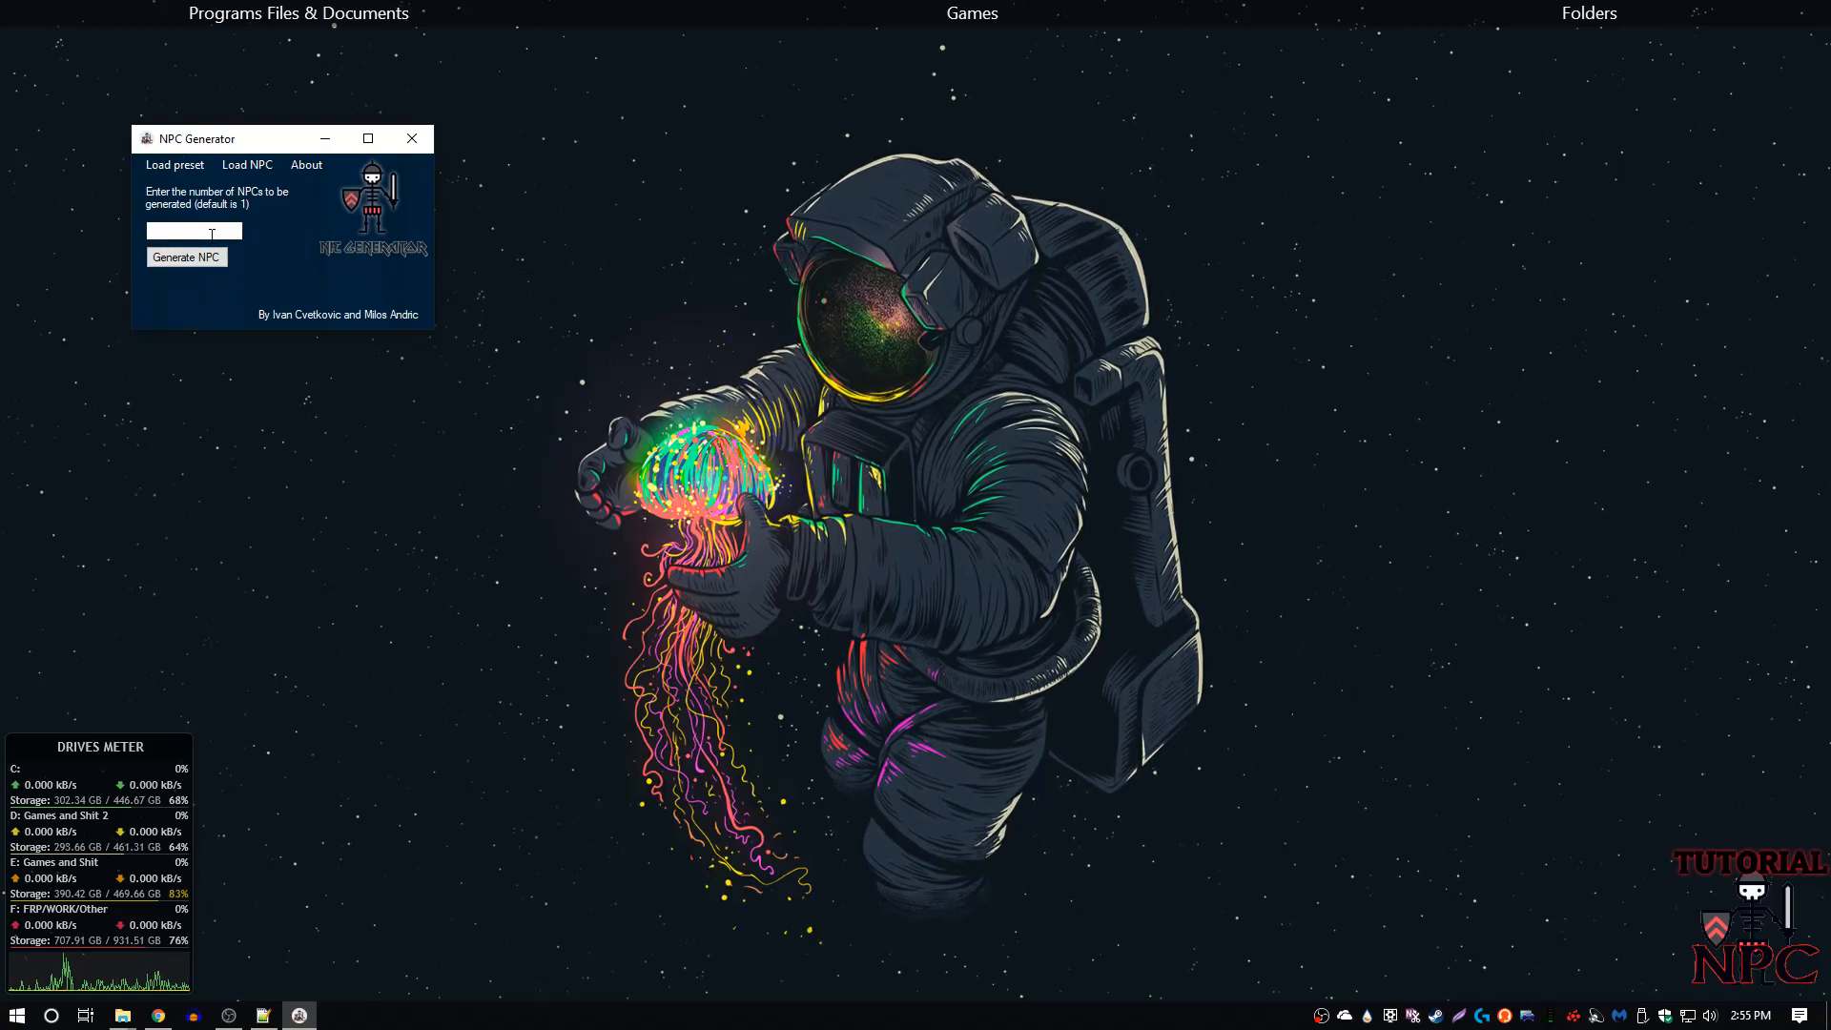
pyautogui.write('22')
pyautogui.click(188, 267)
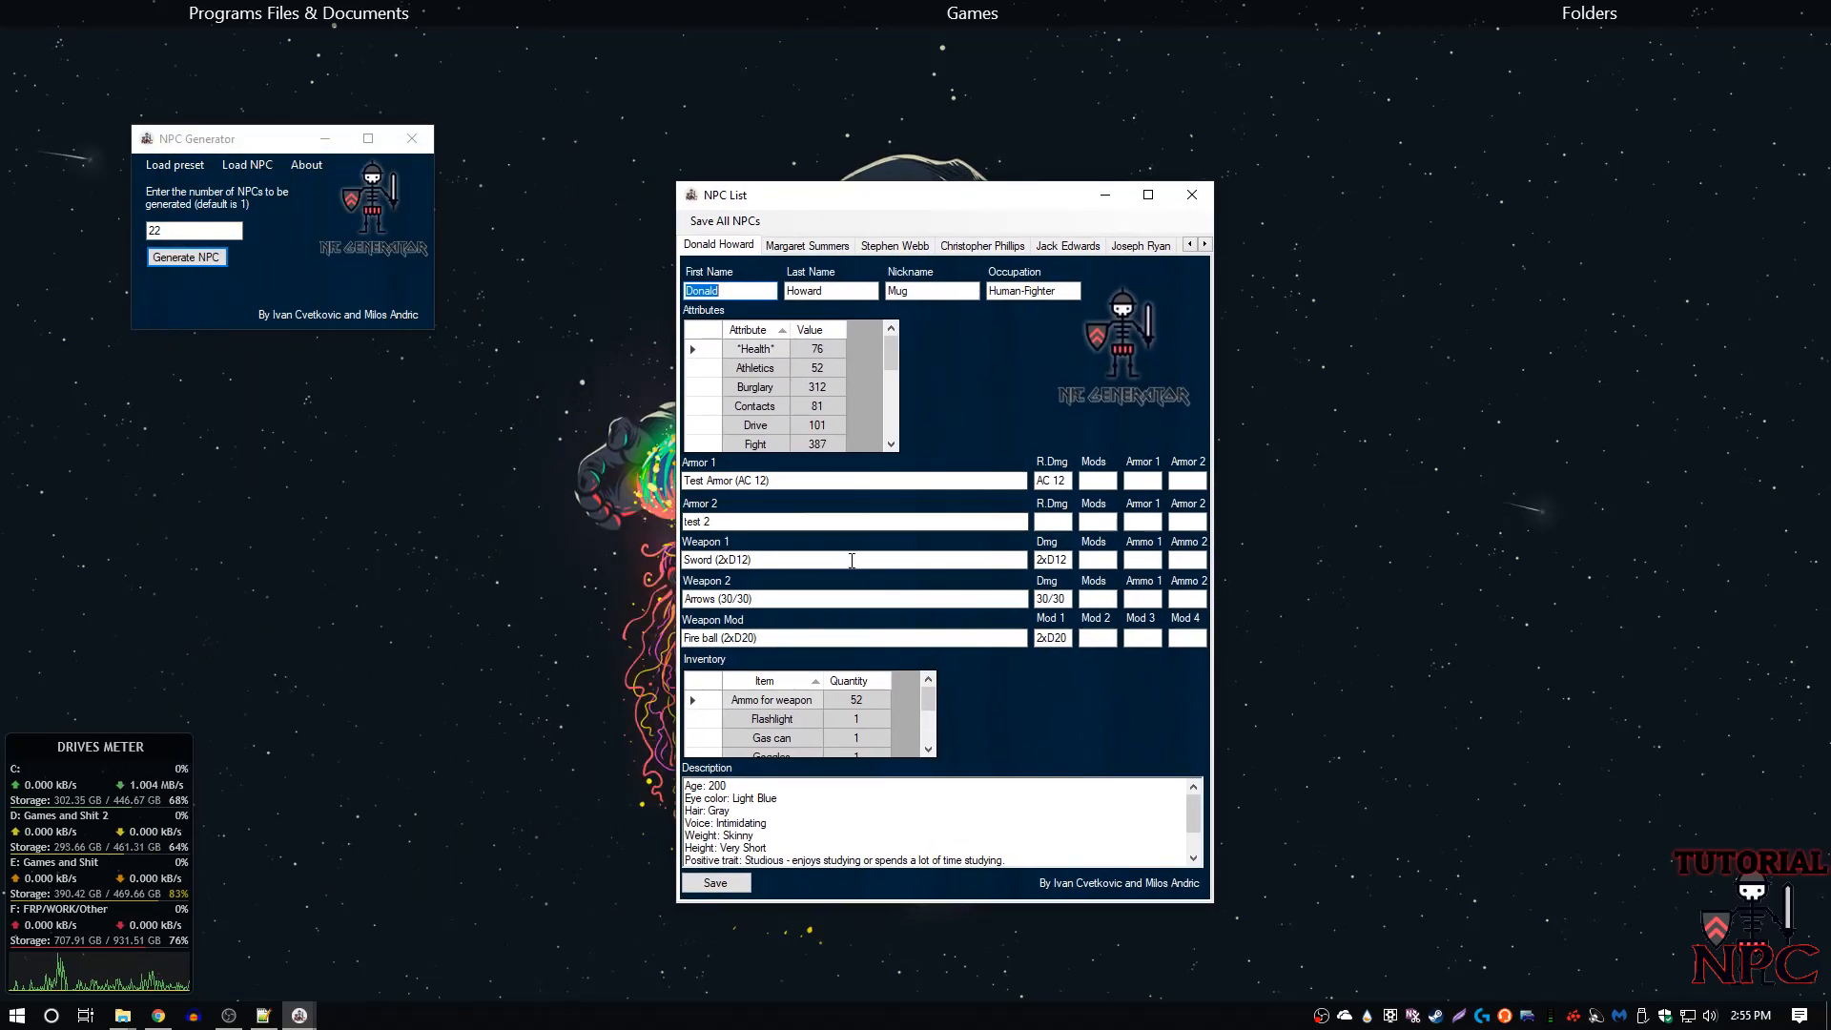
# - Review the first generated NPC's name fields, occupation, first armor with its damage value, and attributes
pyautogui.click(834, 293)
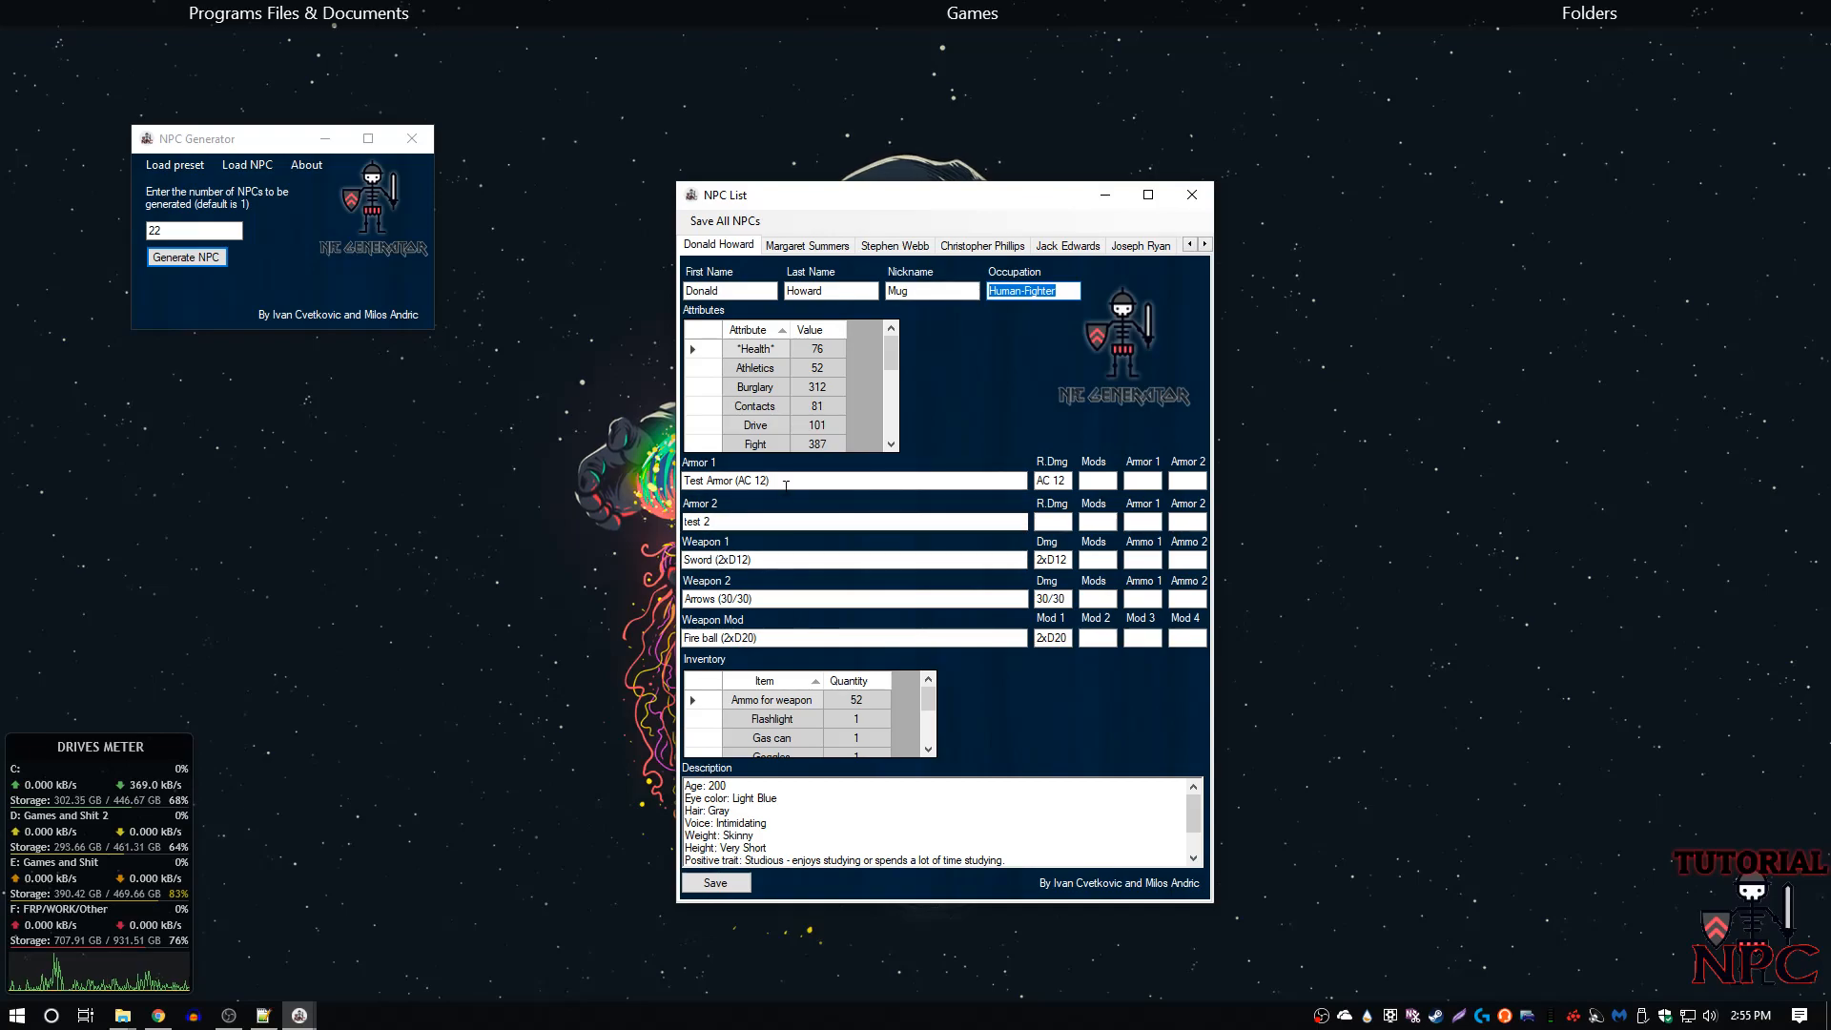
pyautogui.moveTo(780, 482); pyautogui.dragTo(683, 482)
pyautogui.press('Tab')
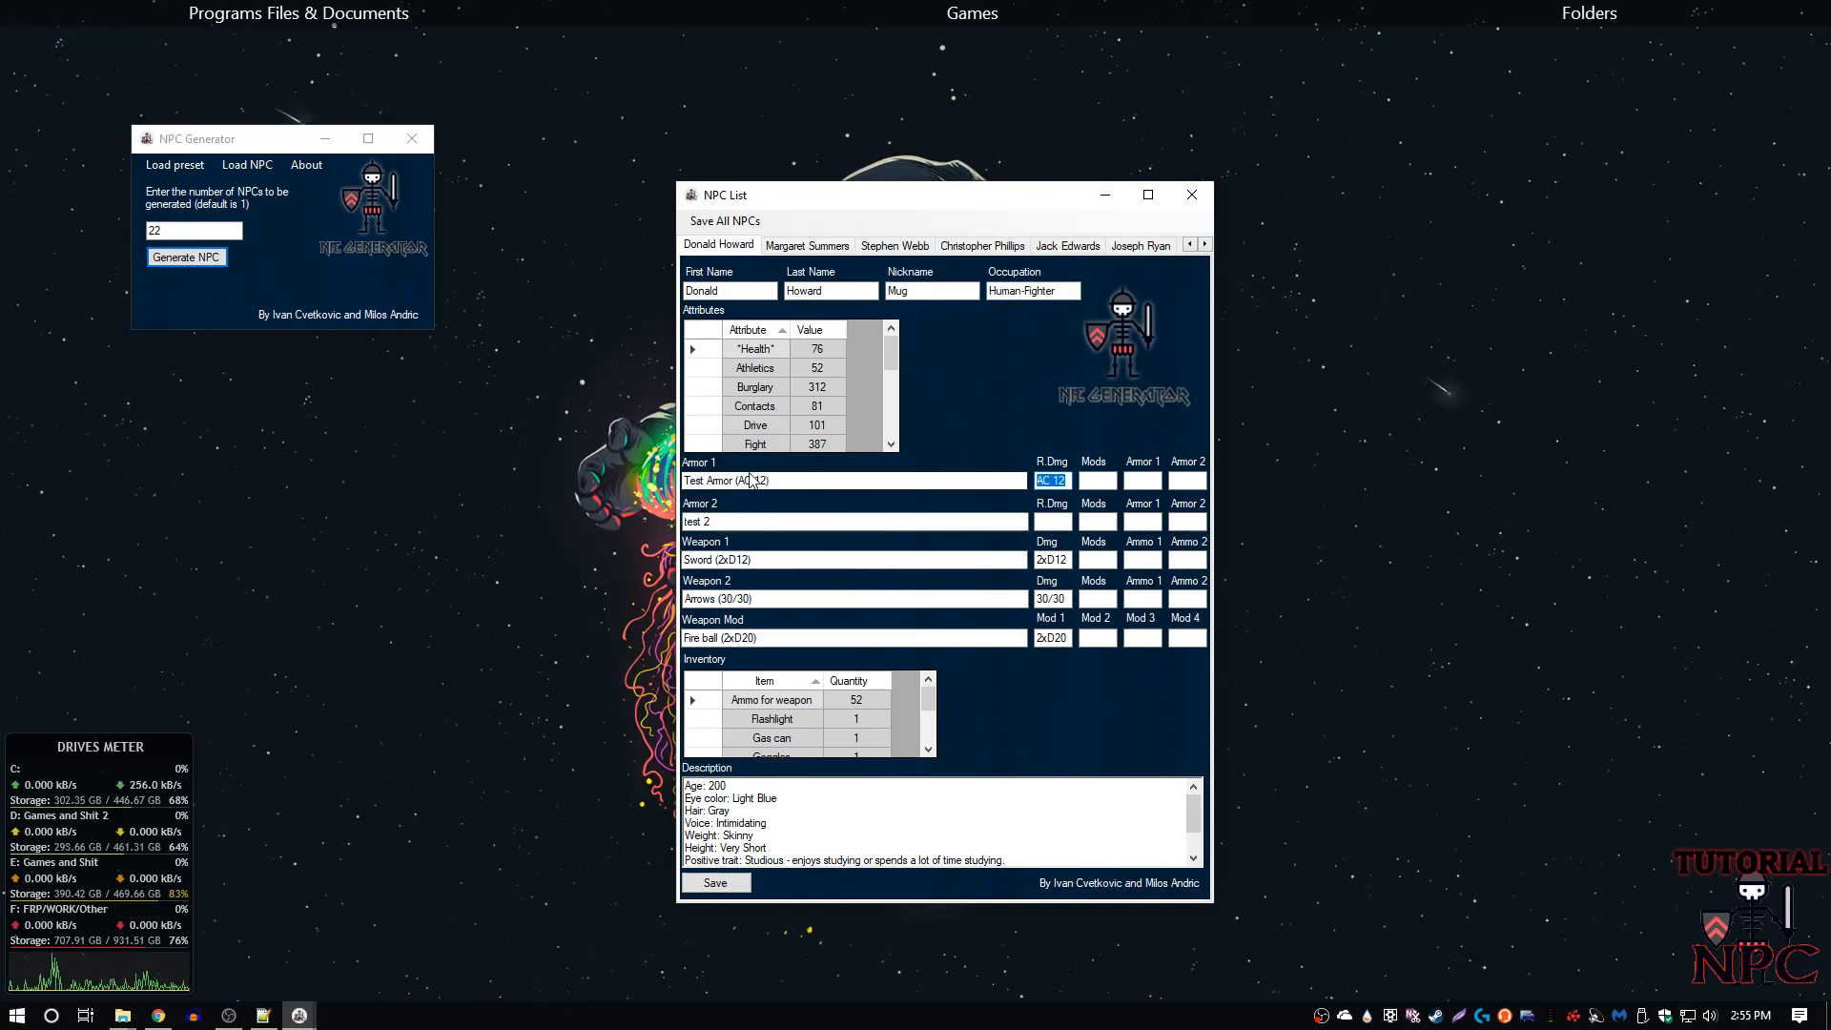
pyautogui.click(805, 352)
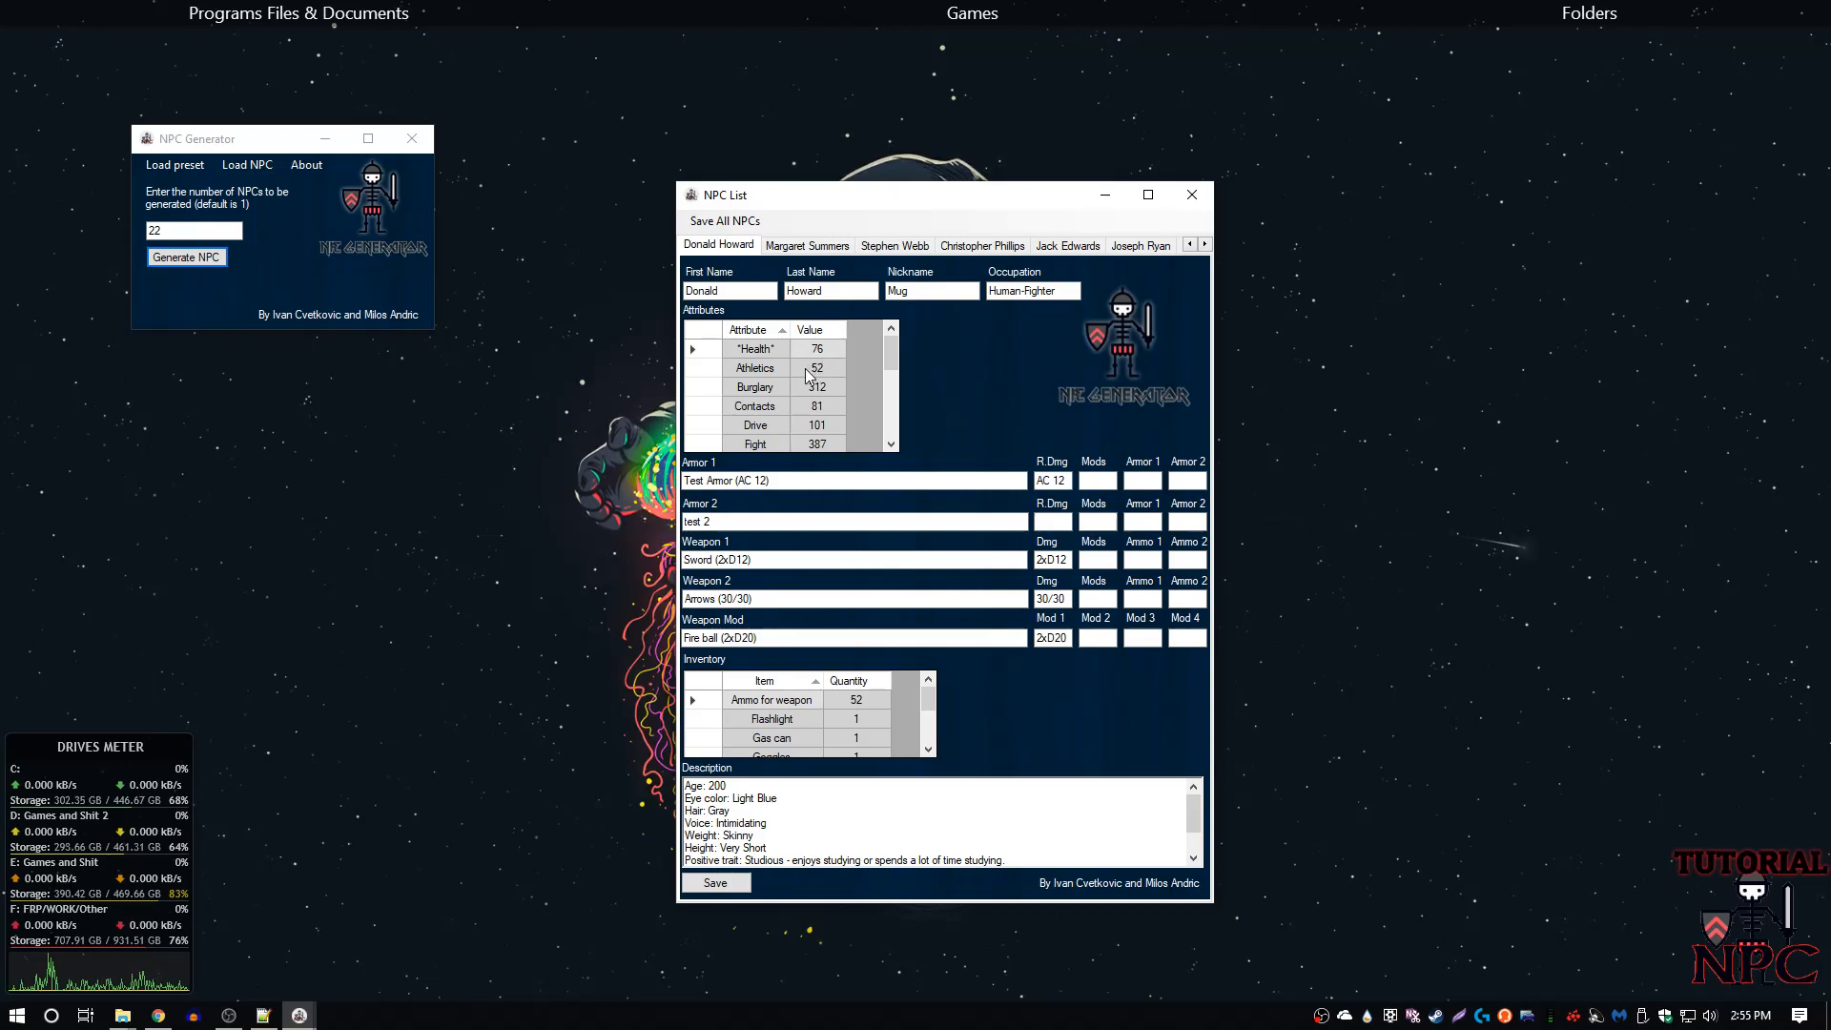
pyautogui.scroll(-4, 815, 381)
pyautogui.scroll(4, 822, 393)
# - Check the first NPC's second armor, both weapons with their damage, the weapon mod and the inventory items
pyautogui.moveTo(756, 521); pyautogui.dragTo(679, 523)
pyautogui.moveTo(792, 561); pyautogui.dragTo(610, 529)
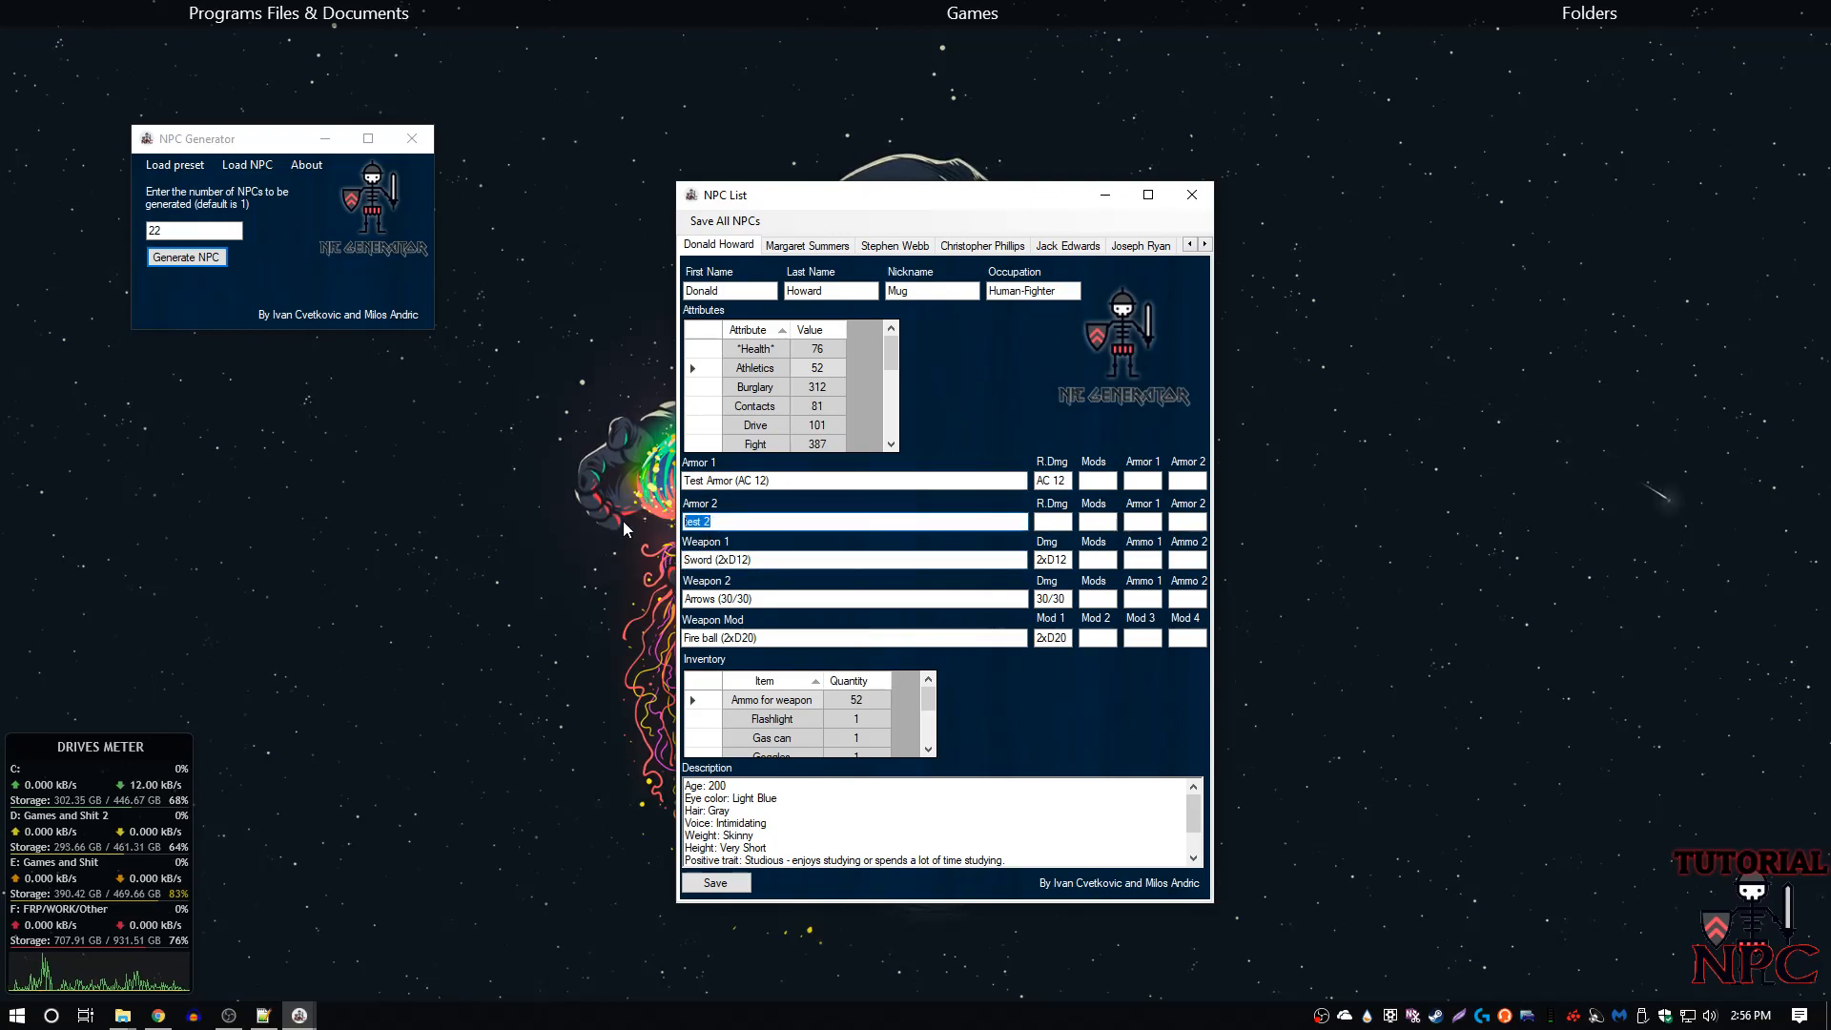
pyautogui.moveTo(782, 560); pyautogui.dragTo(676, 561)
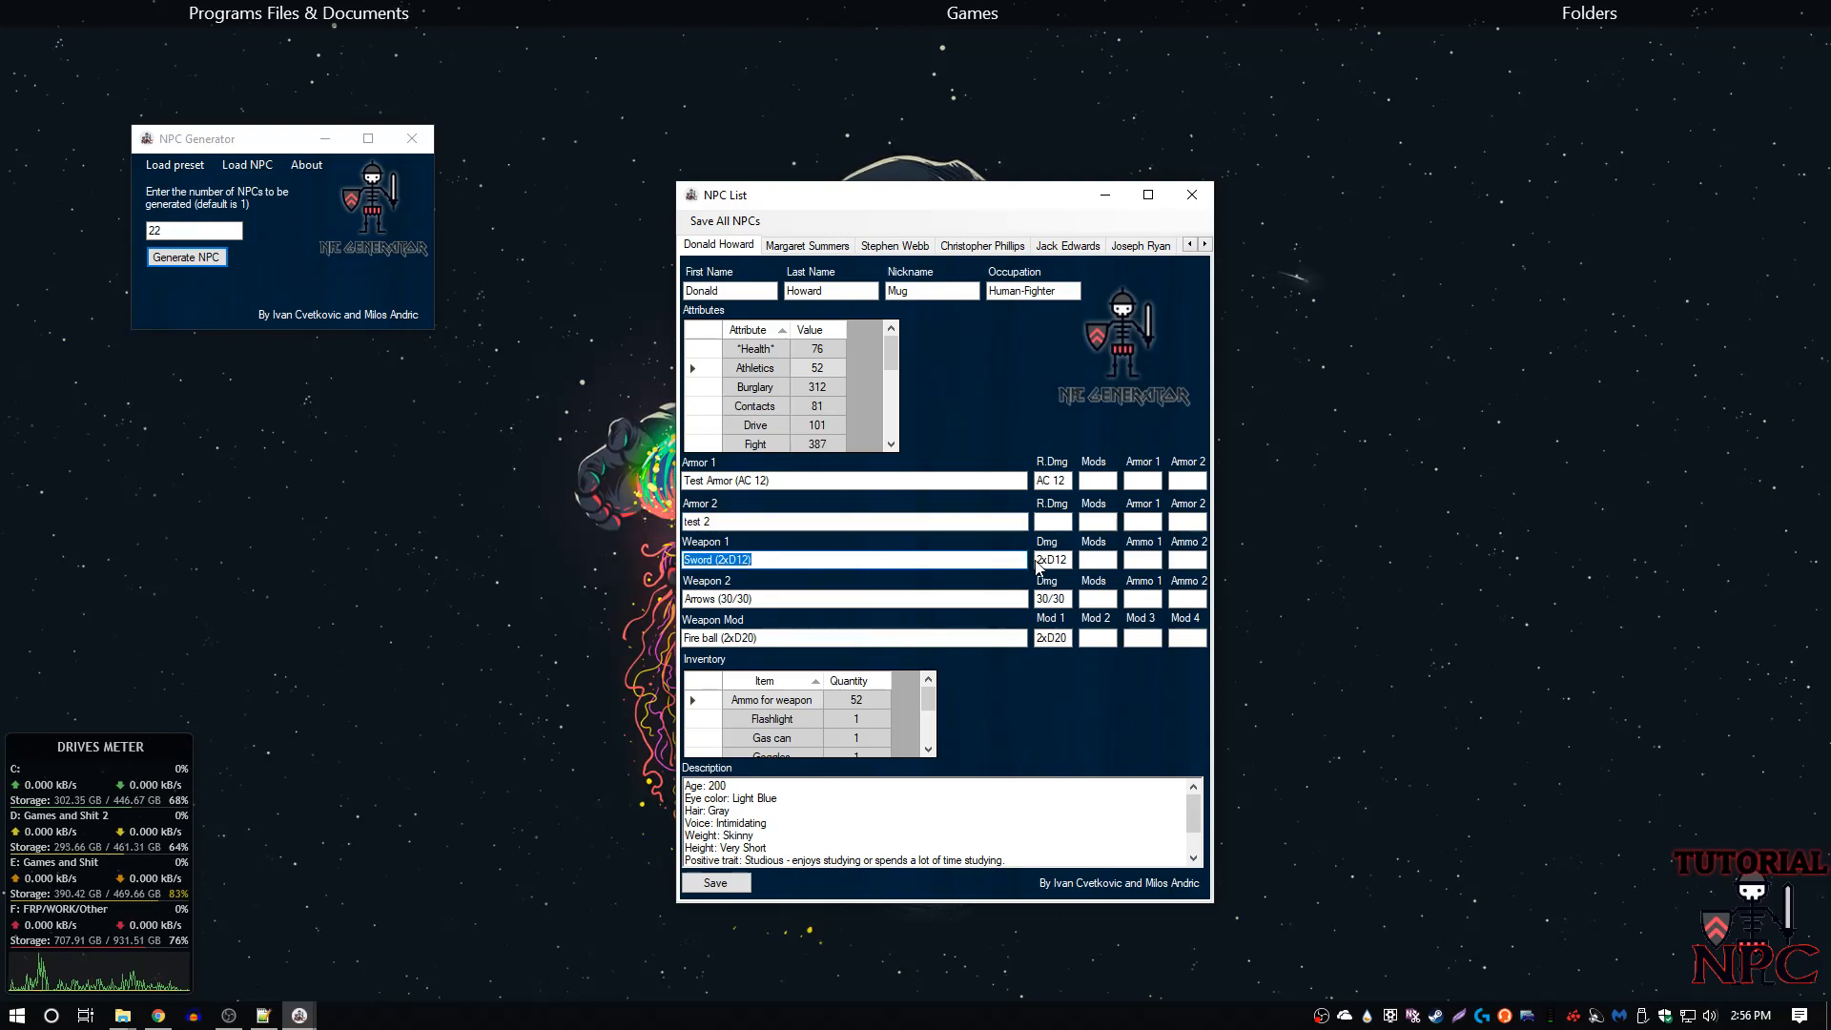
pyautogui.moveTo(1050, 561); pyautogui.dragTo(1063, 561)
pyautogui.moveTo(760, 598); pyautogui.dragTo(631, 603)
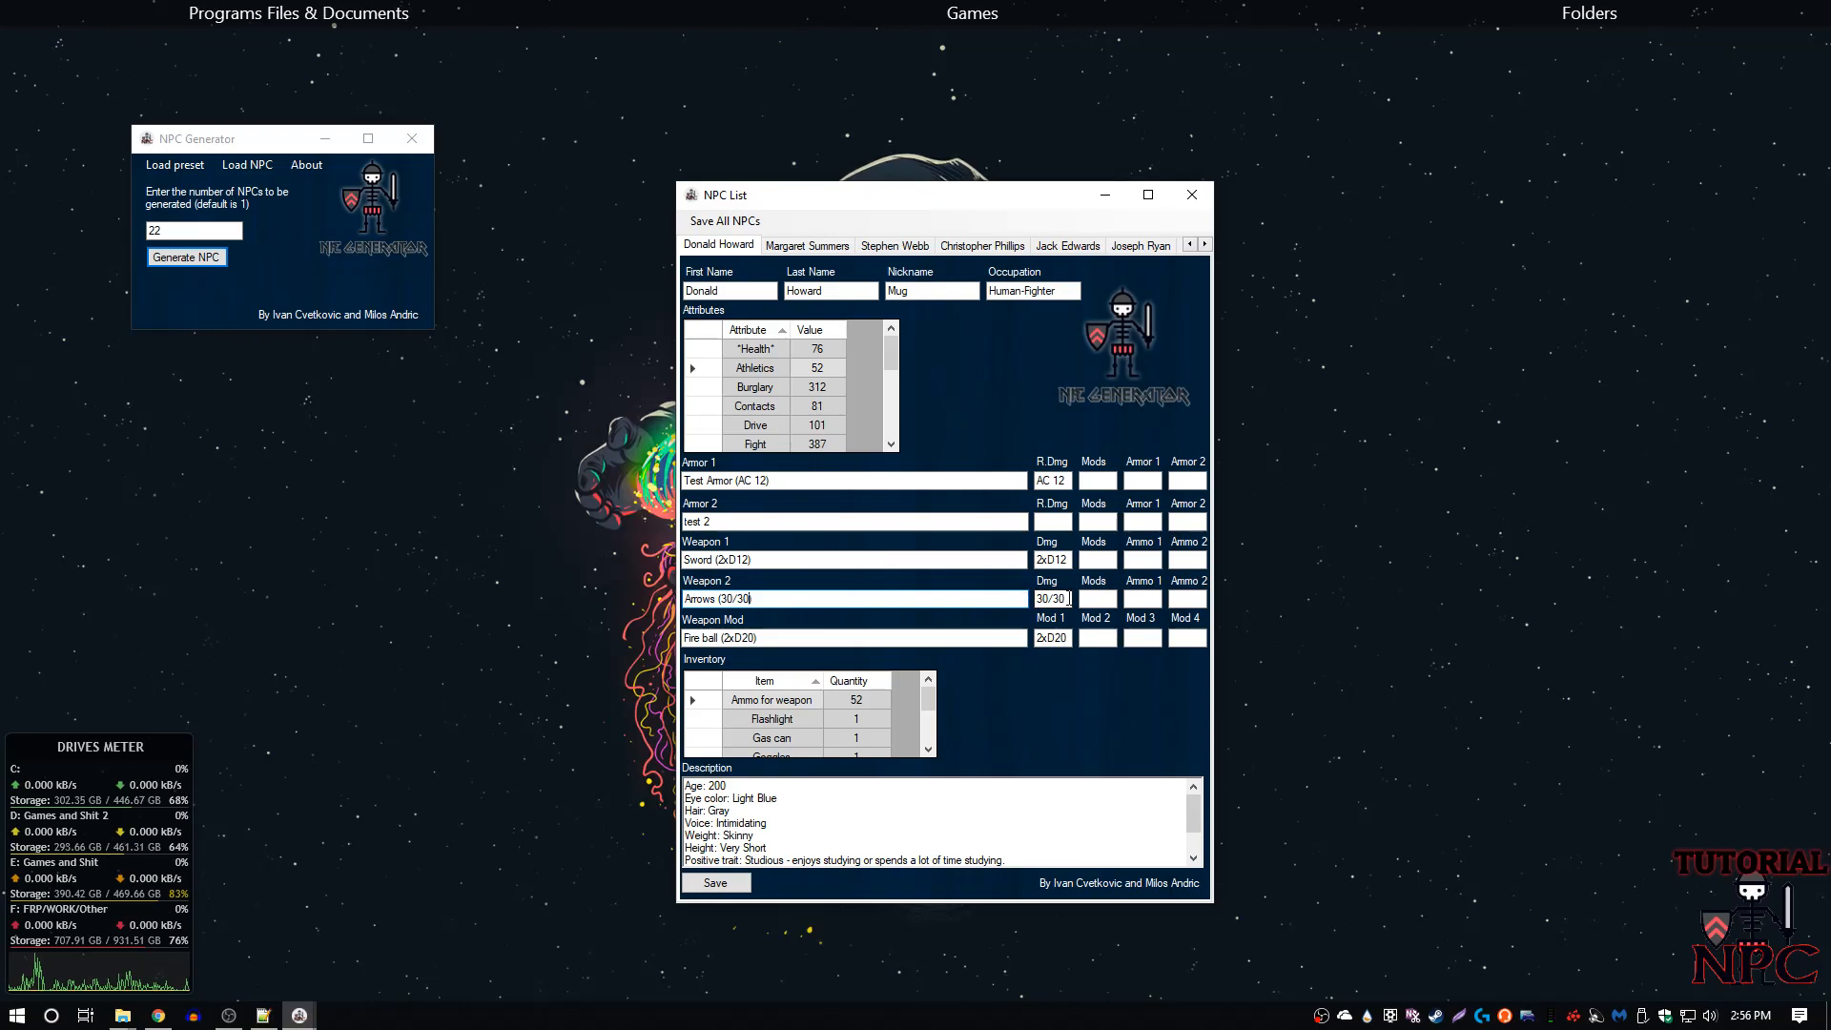
pyautogui.moveTo(762, 638); pyautogui.dragTo(681, 639)
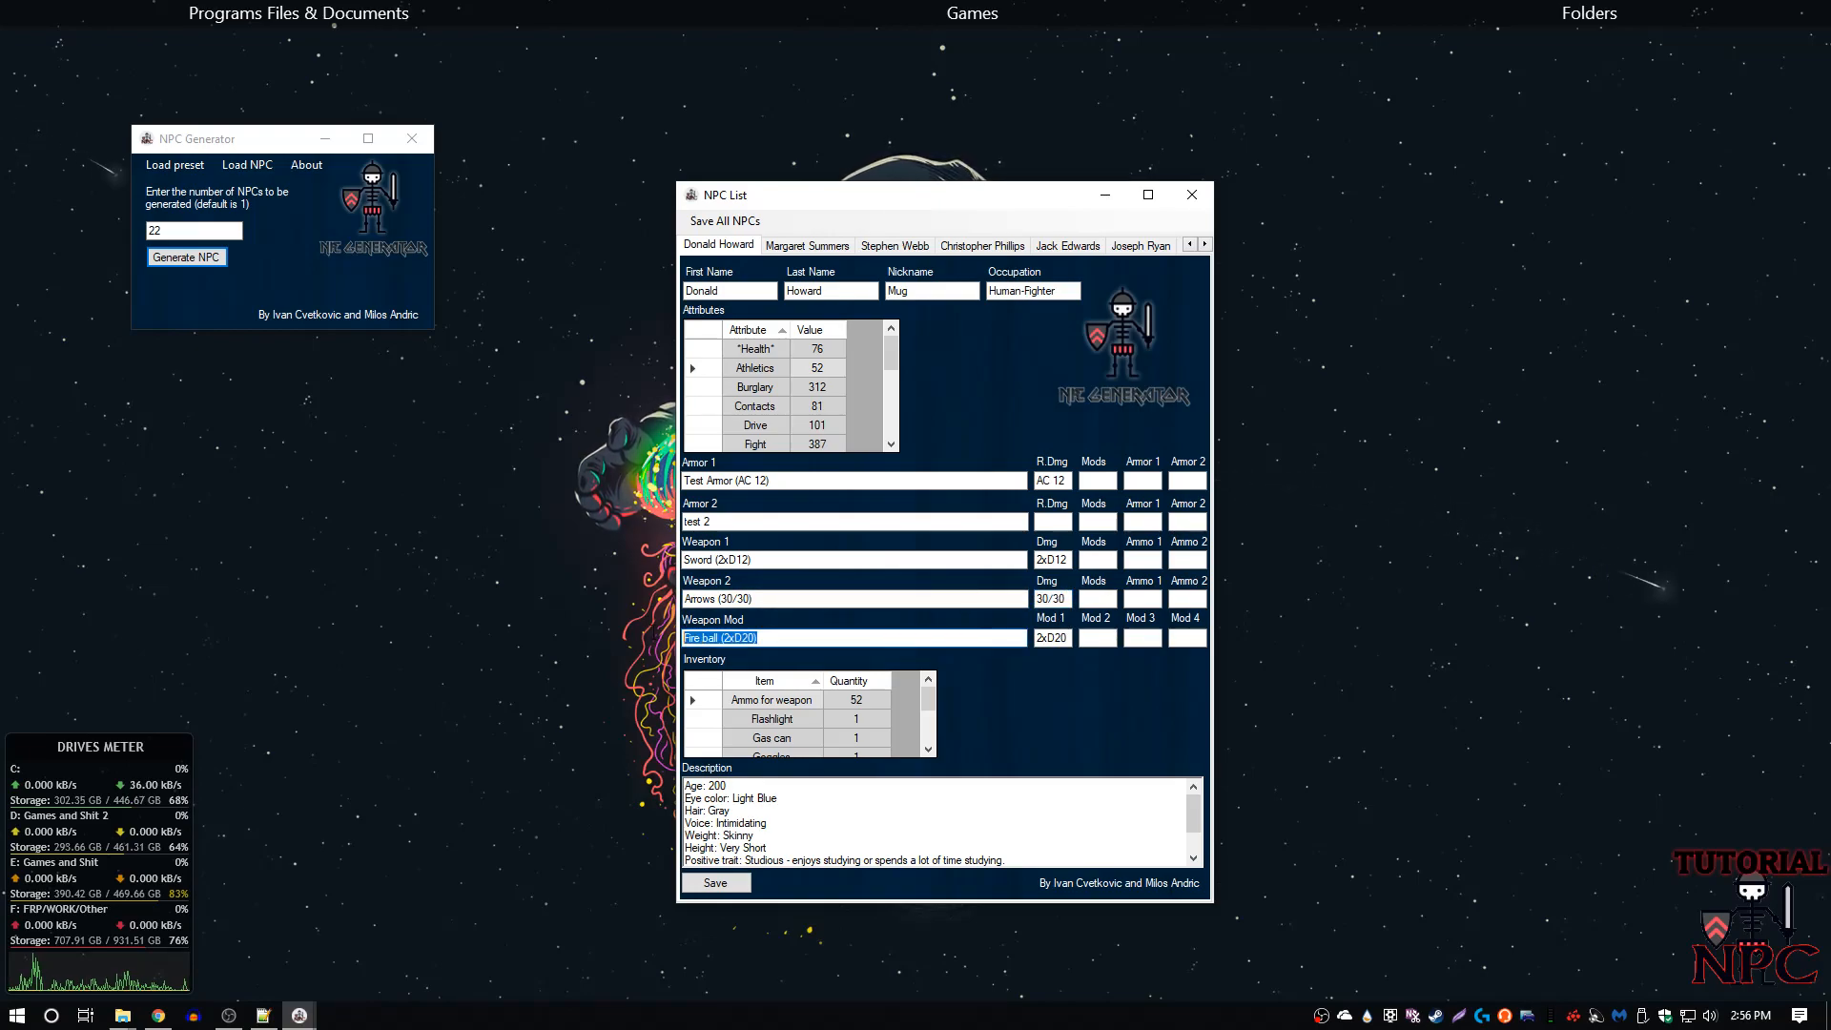
pyautogui.click(759, 639)
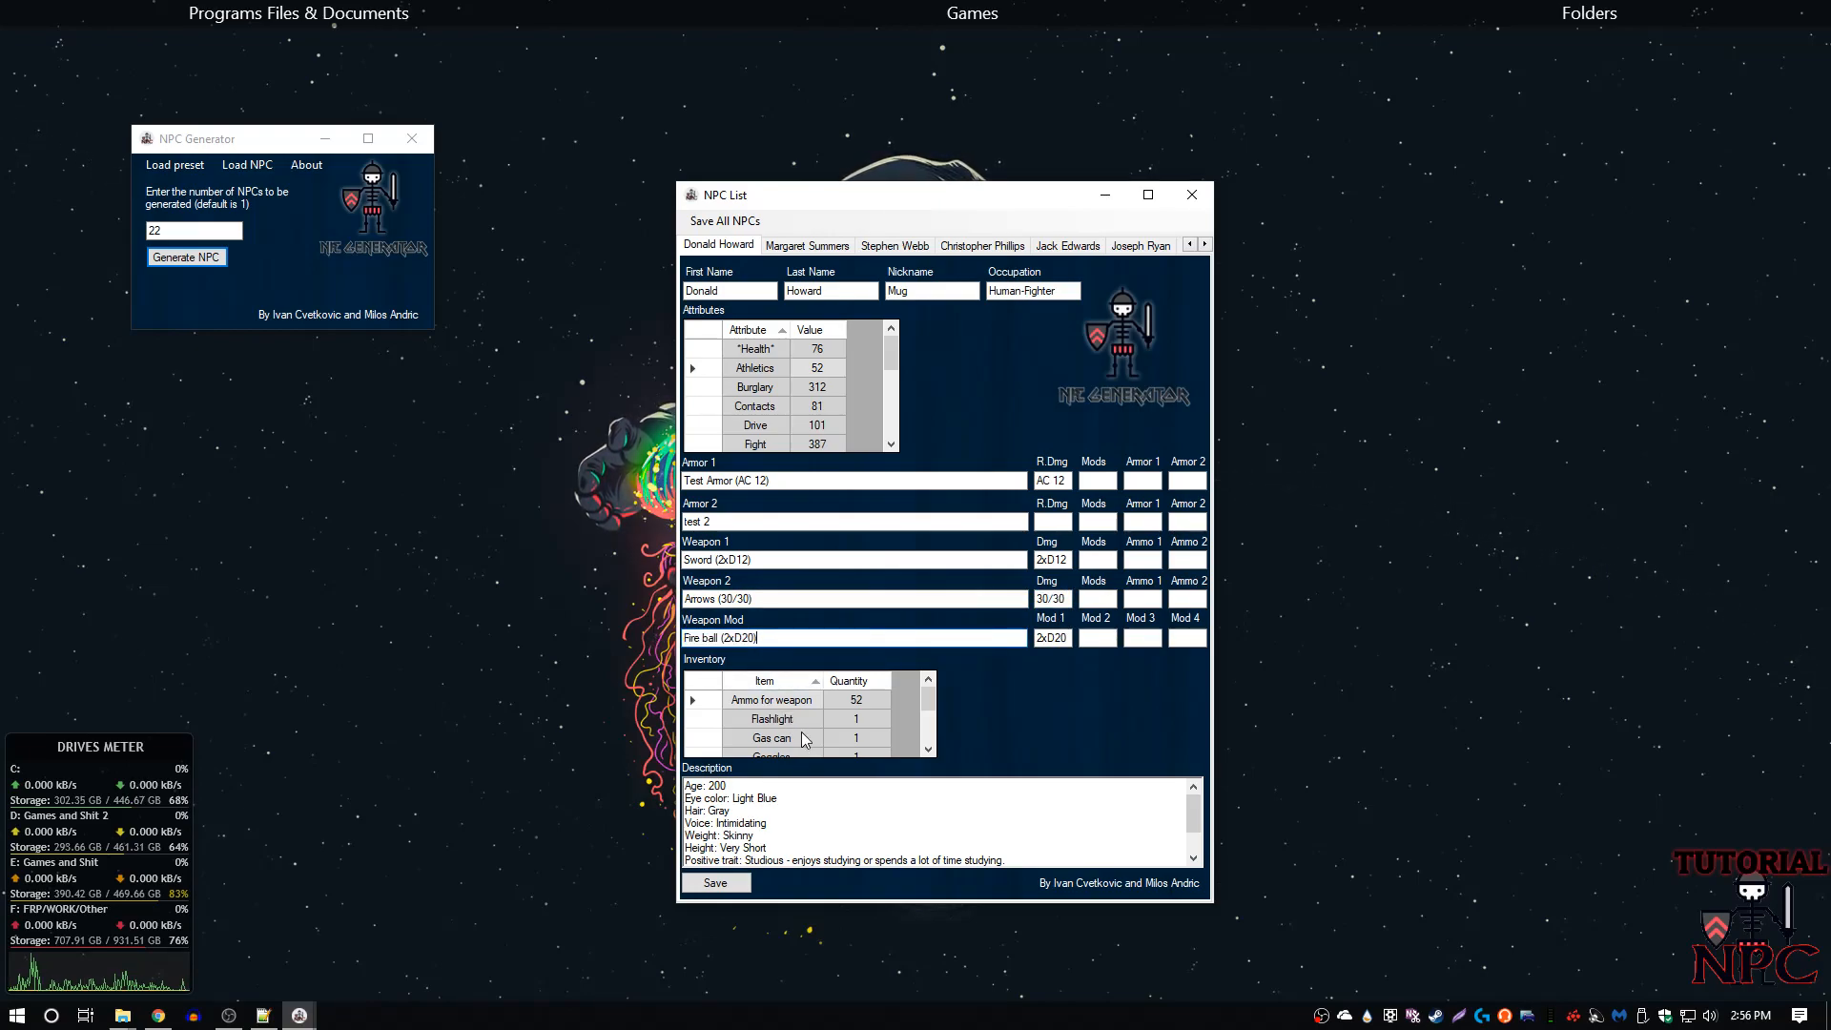
pyautogui.scroll(-4, 802, 736)
pyautogui.scroll(4, 802, 736)
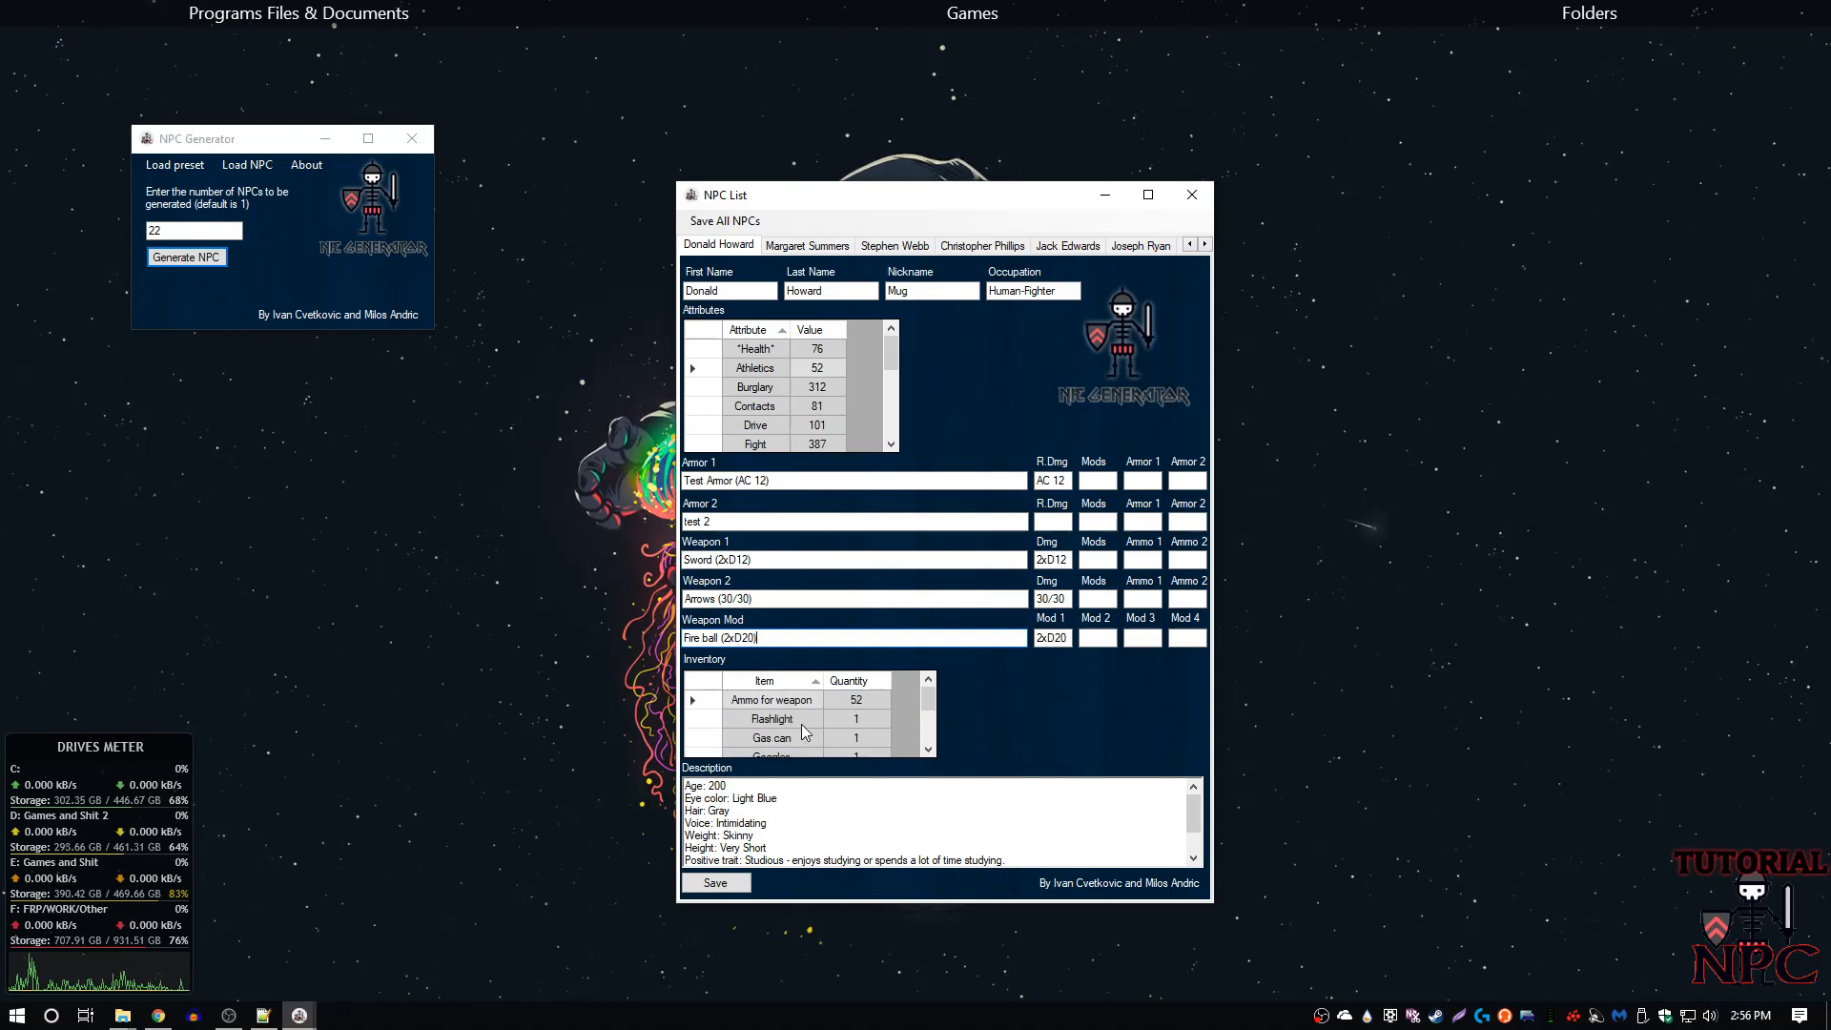
pyautogui.scroll(-4, 801, 732)
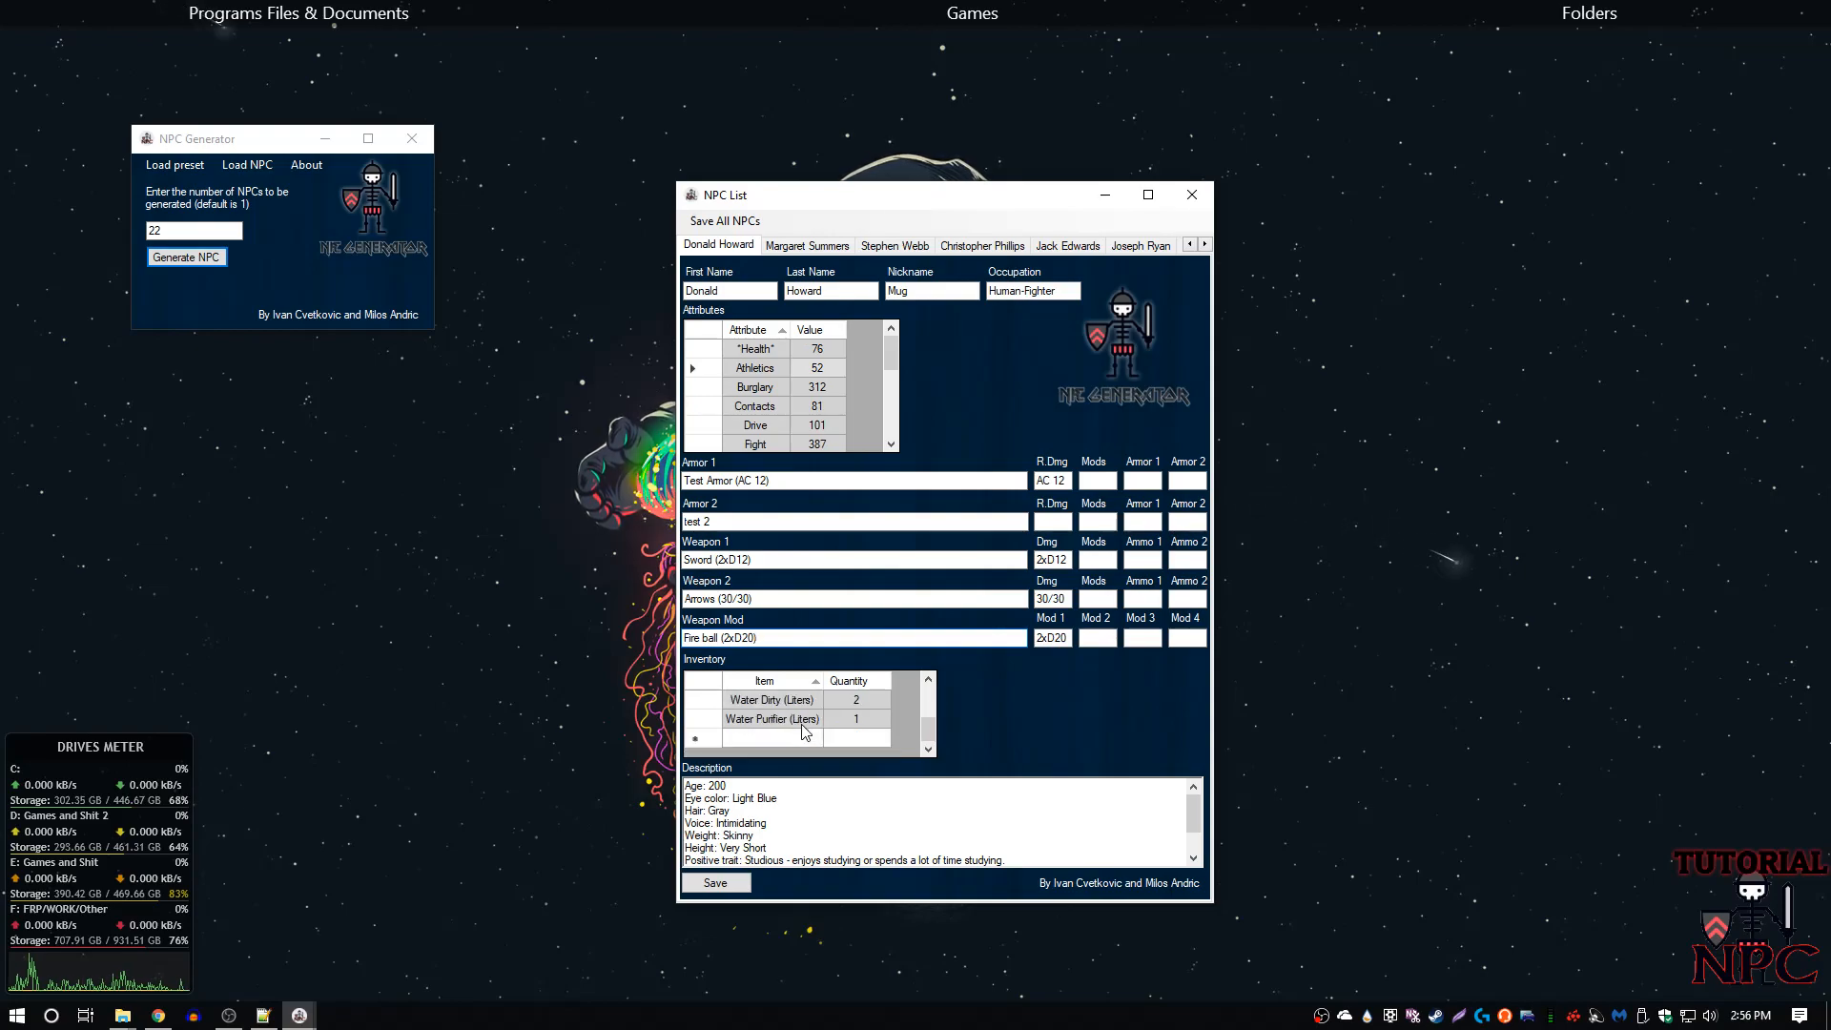
# - Close the NPC List and NPC Generator, then open the Acolytes of the light preset folder in File Explorer
pyautogui.click(1191, 195)
pyautogui.click(412, 139)
pyautogui.moveTo(1518, 8)
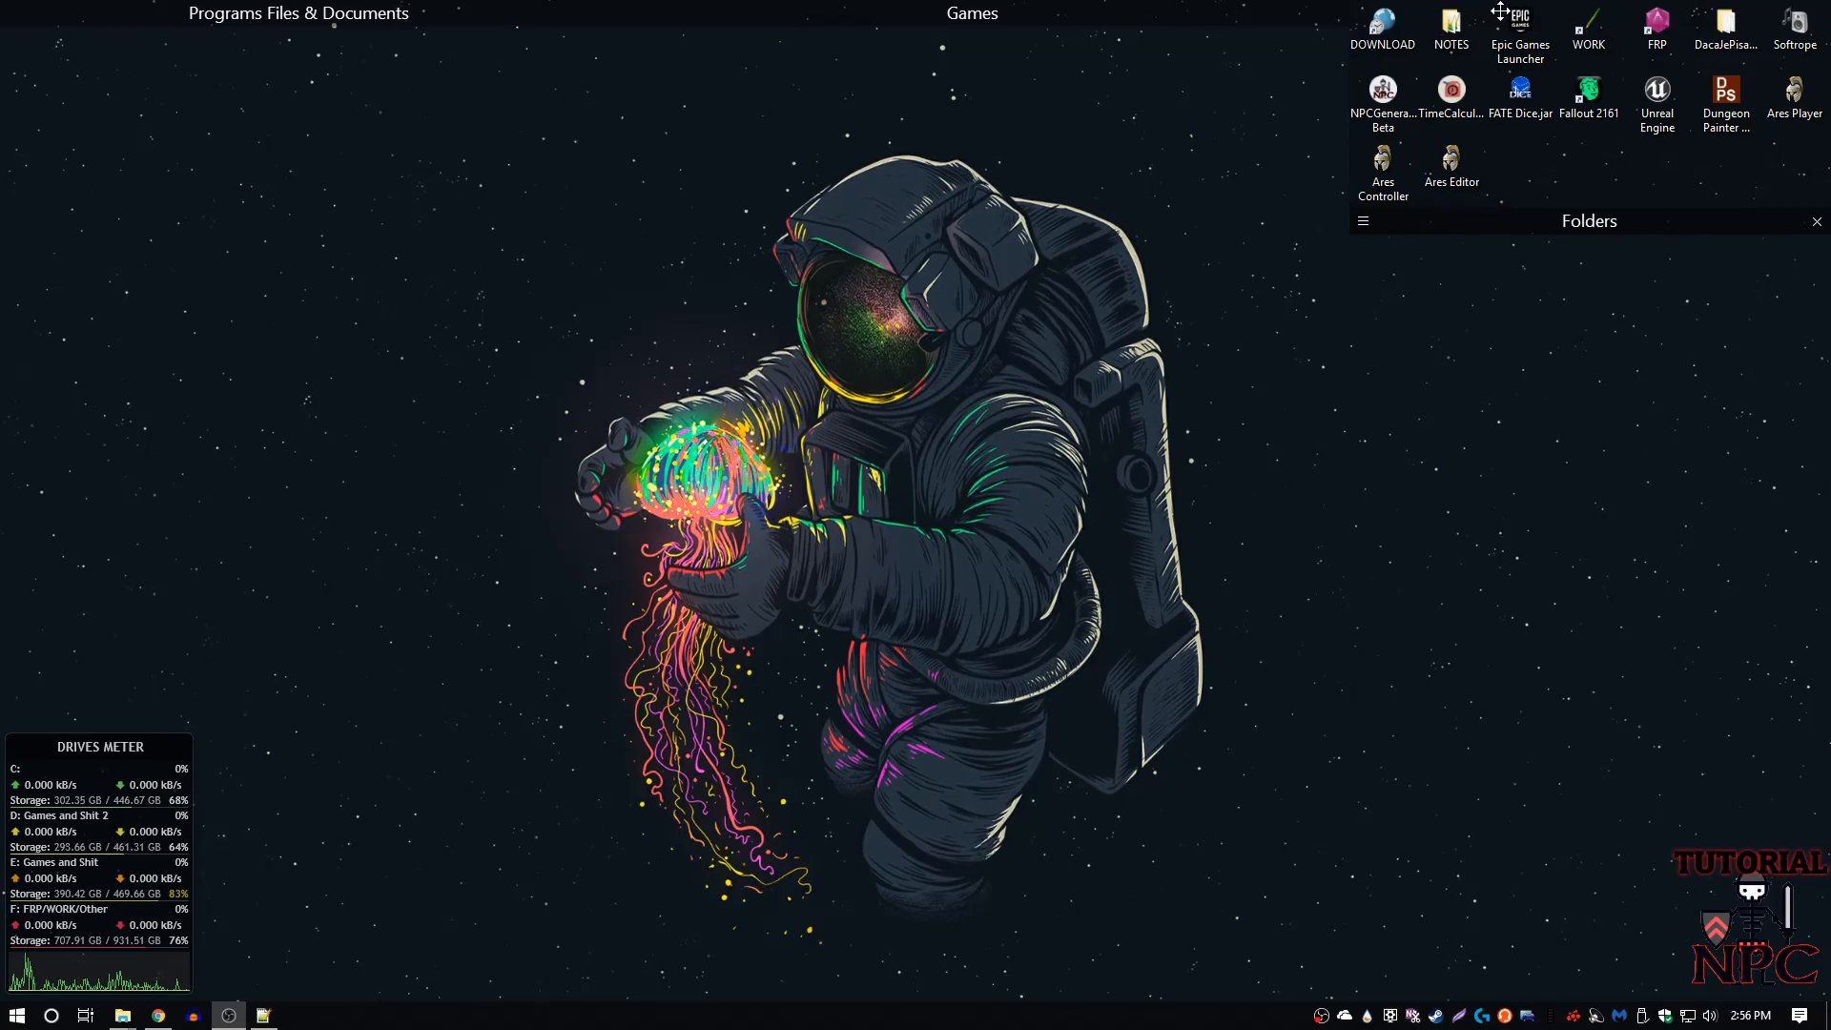
pyautogui.moveTo(122, 1015)
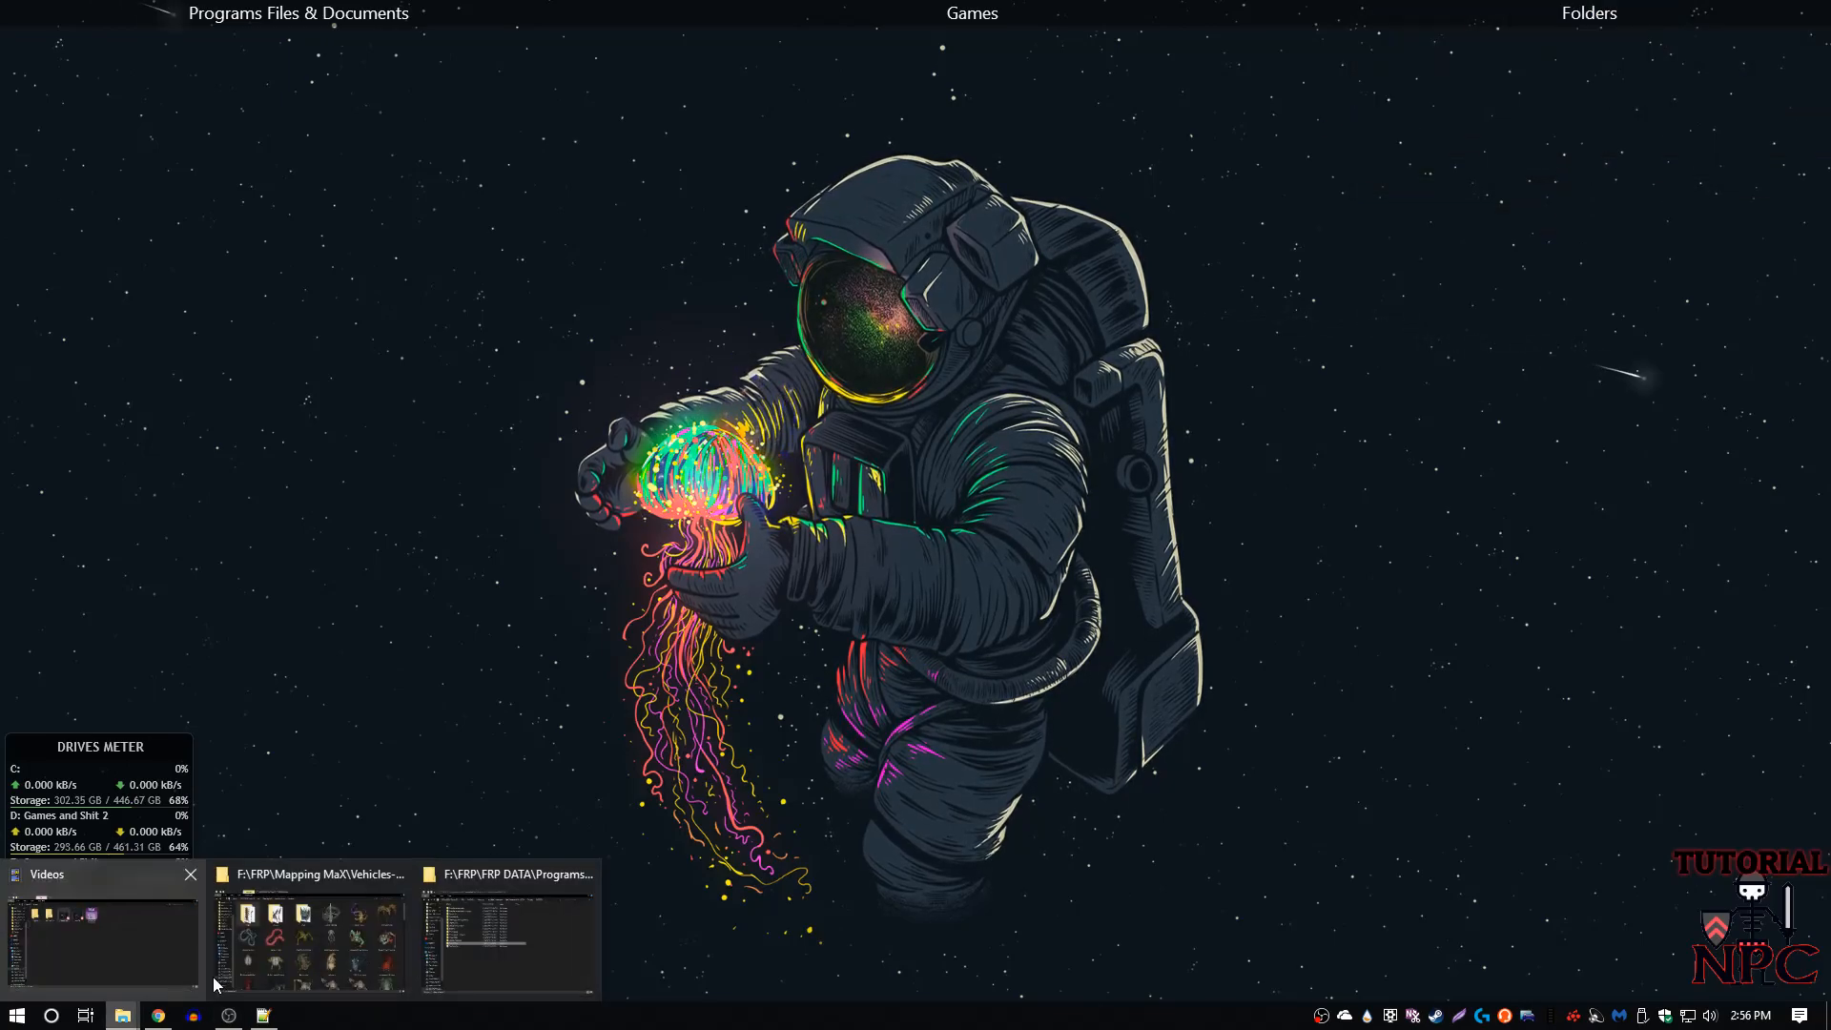
pyautogui.click(458, 940)
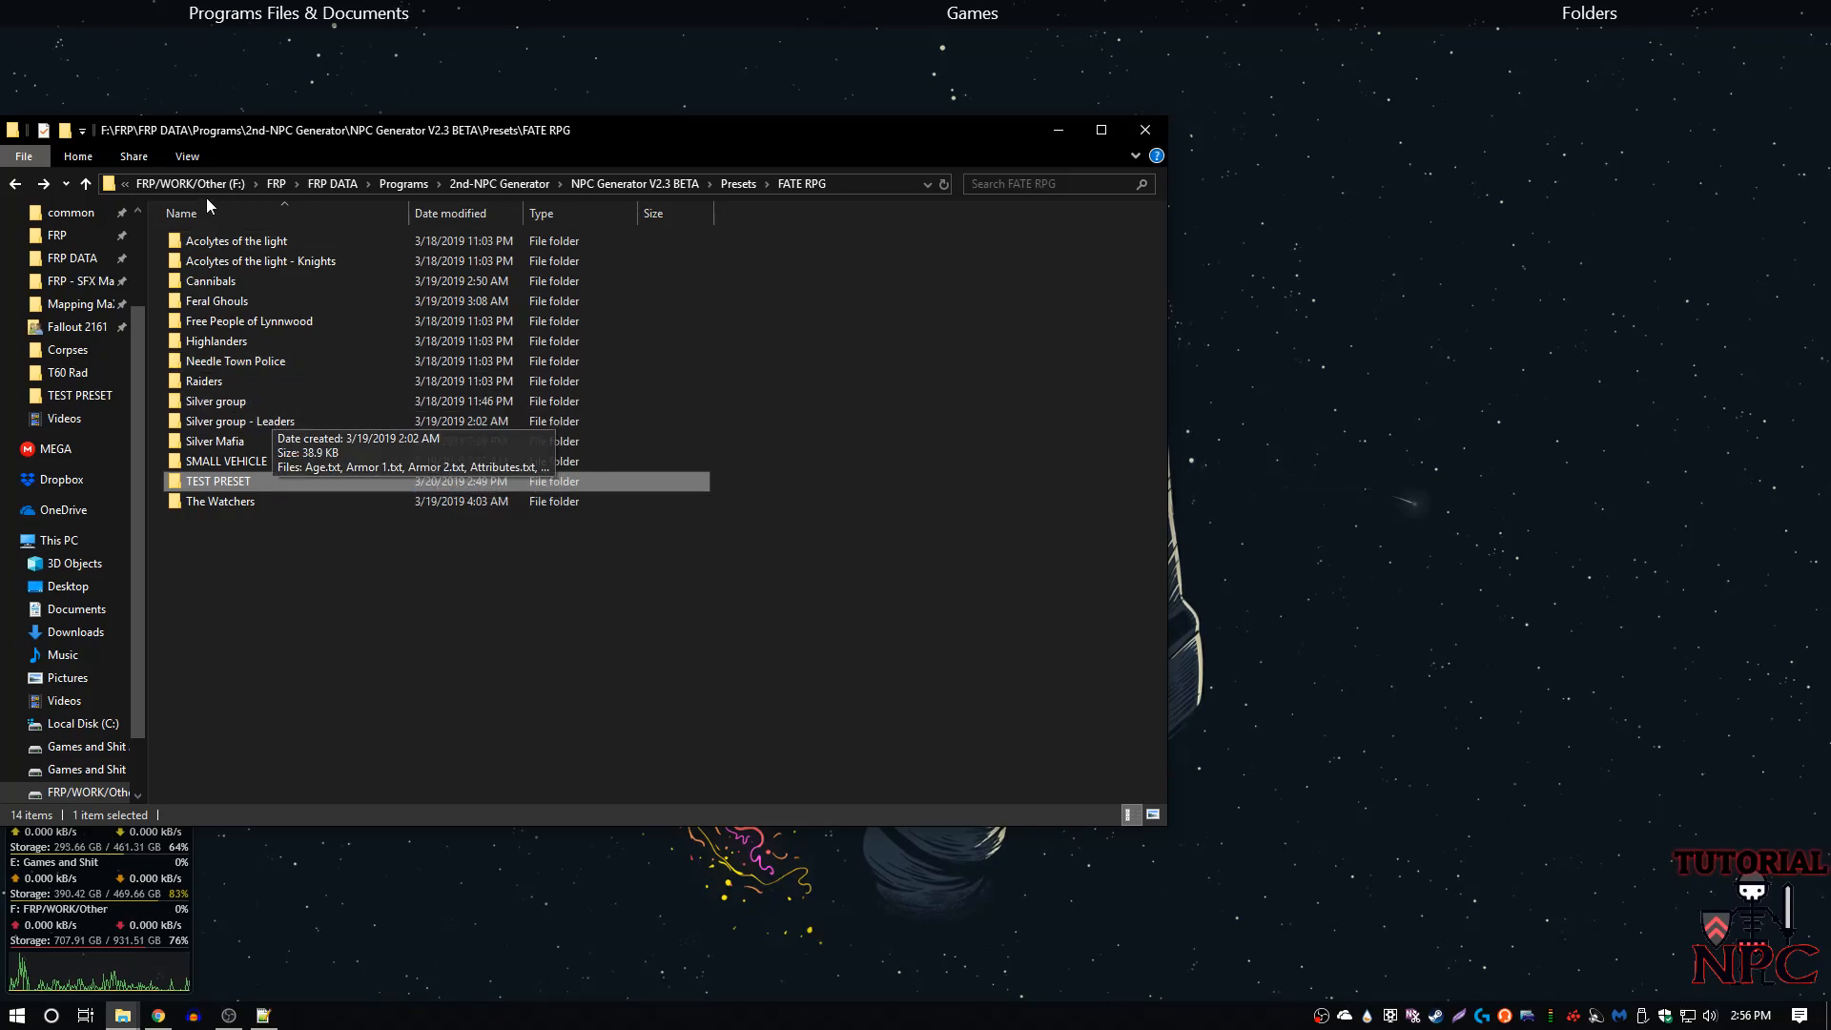
pyautogui.doubleClick(225, 242)
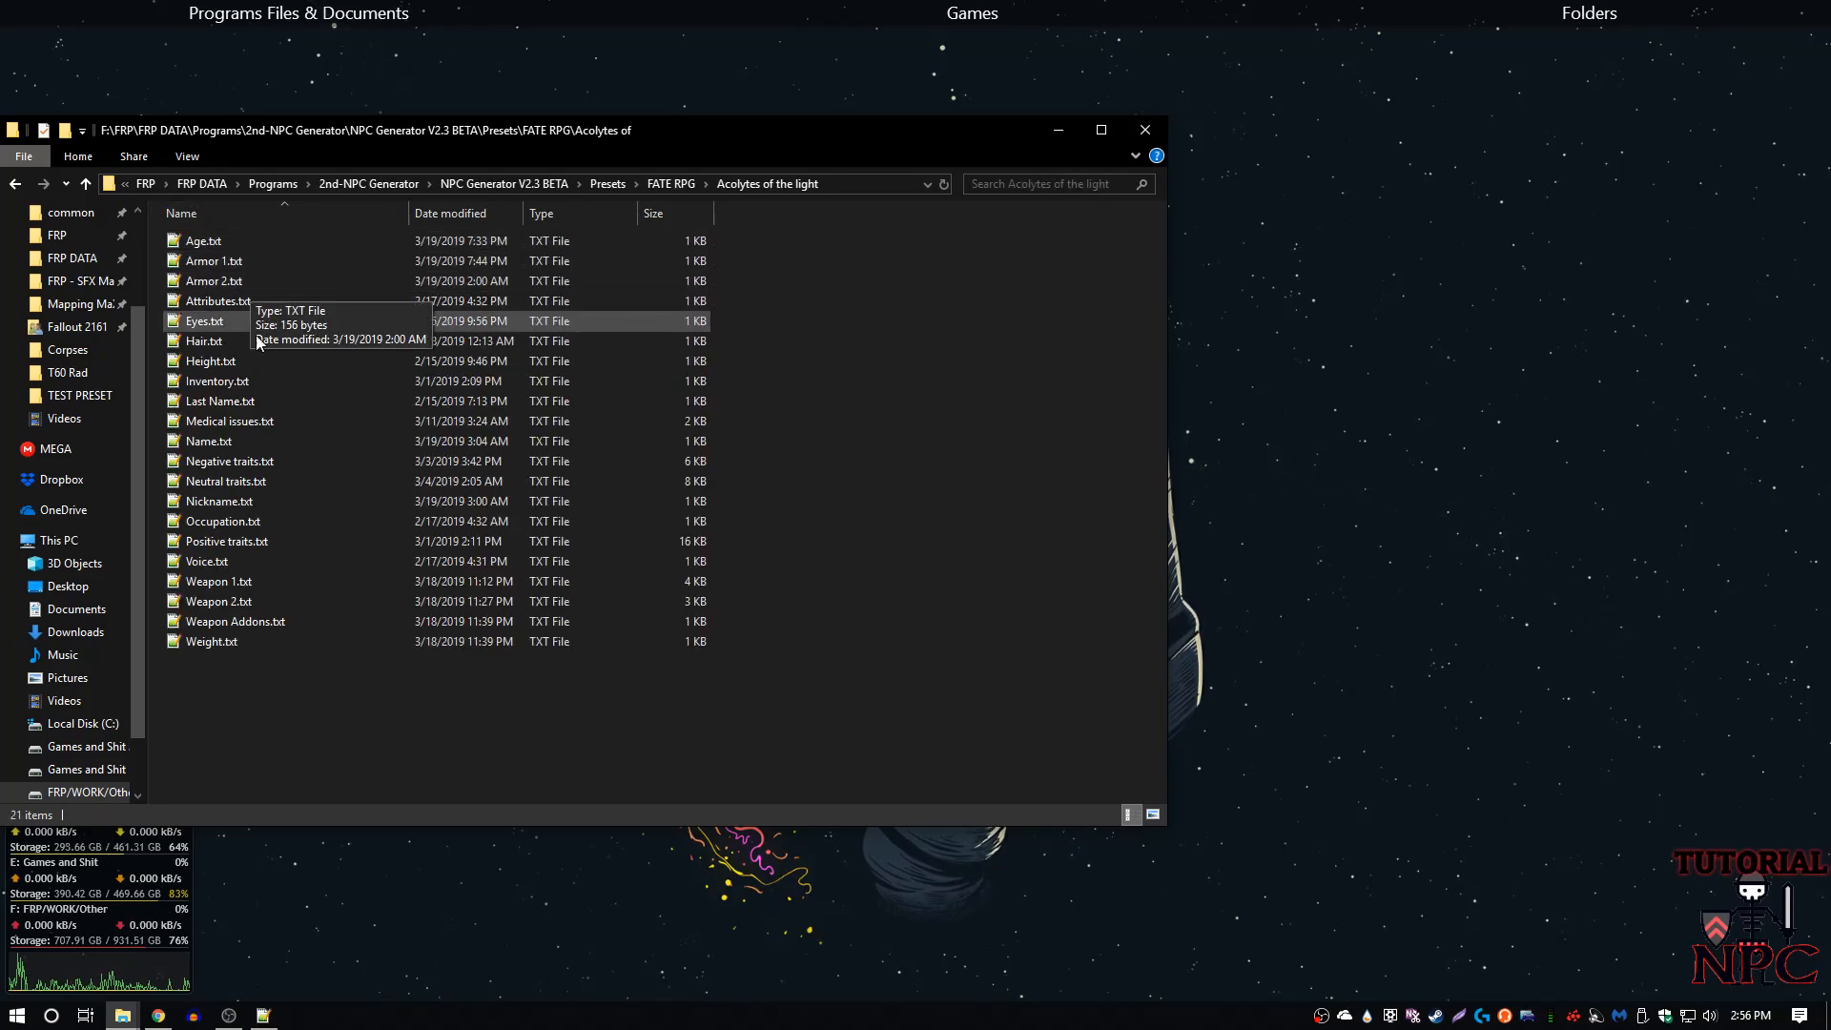
# - Look over the preset text files in the Acolytes of the light folder and minimize the window
pyautogui.click(264, 423)
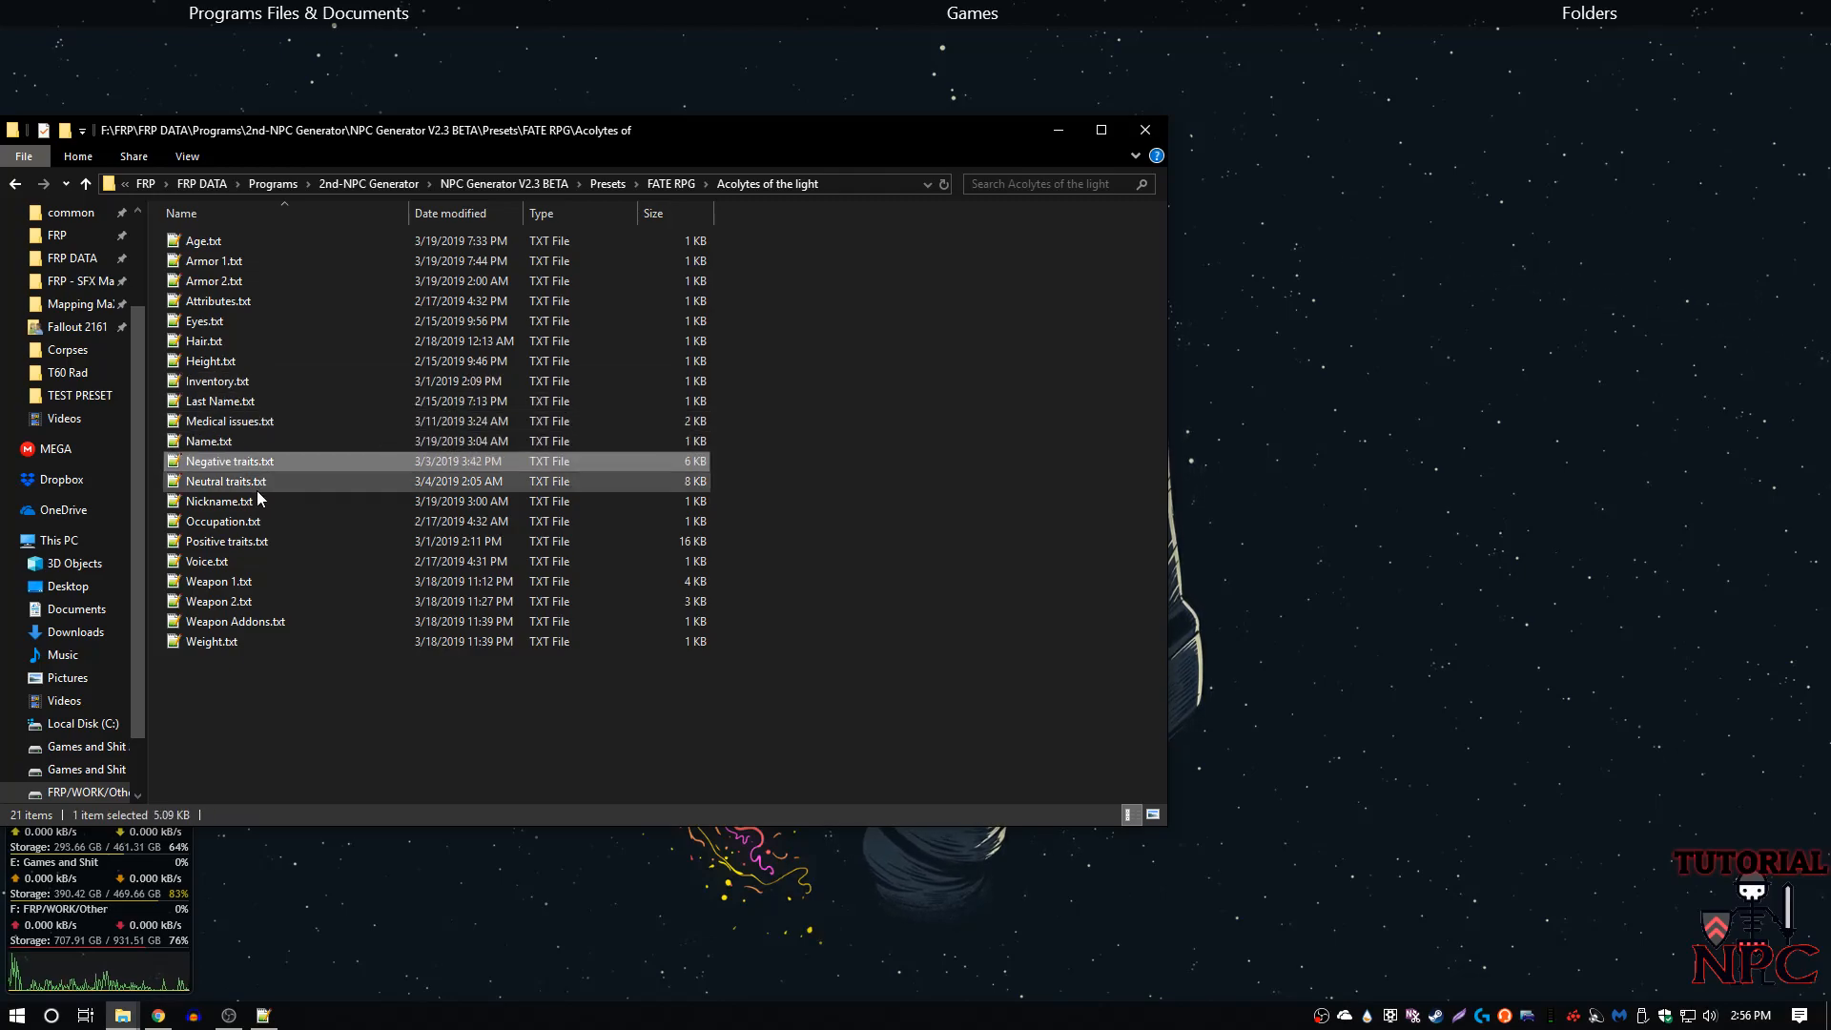
pyautogui.click(256, 522)
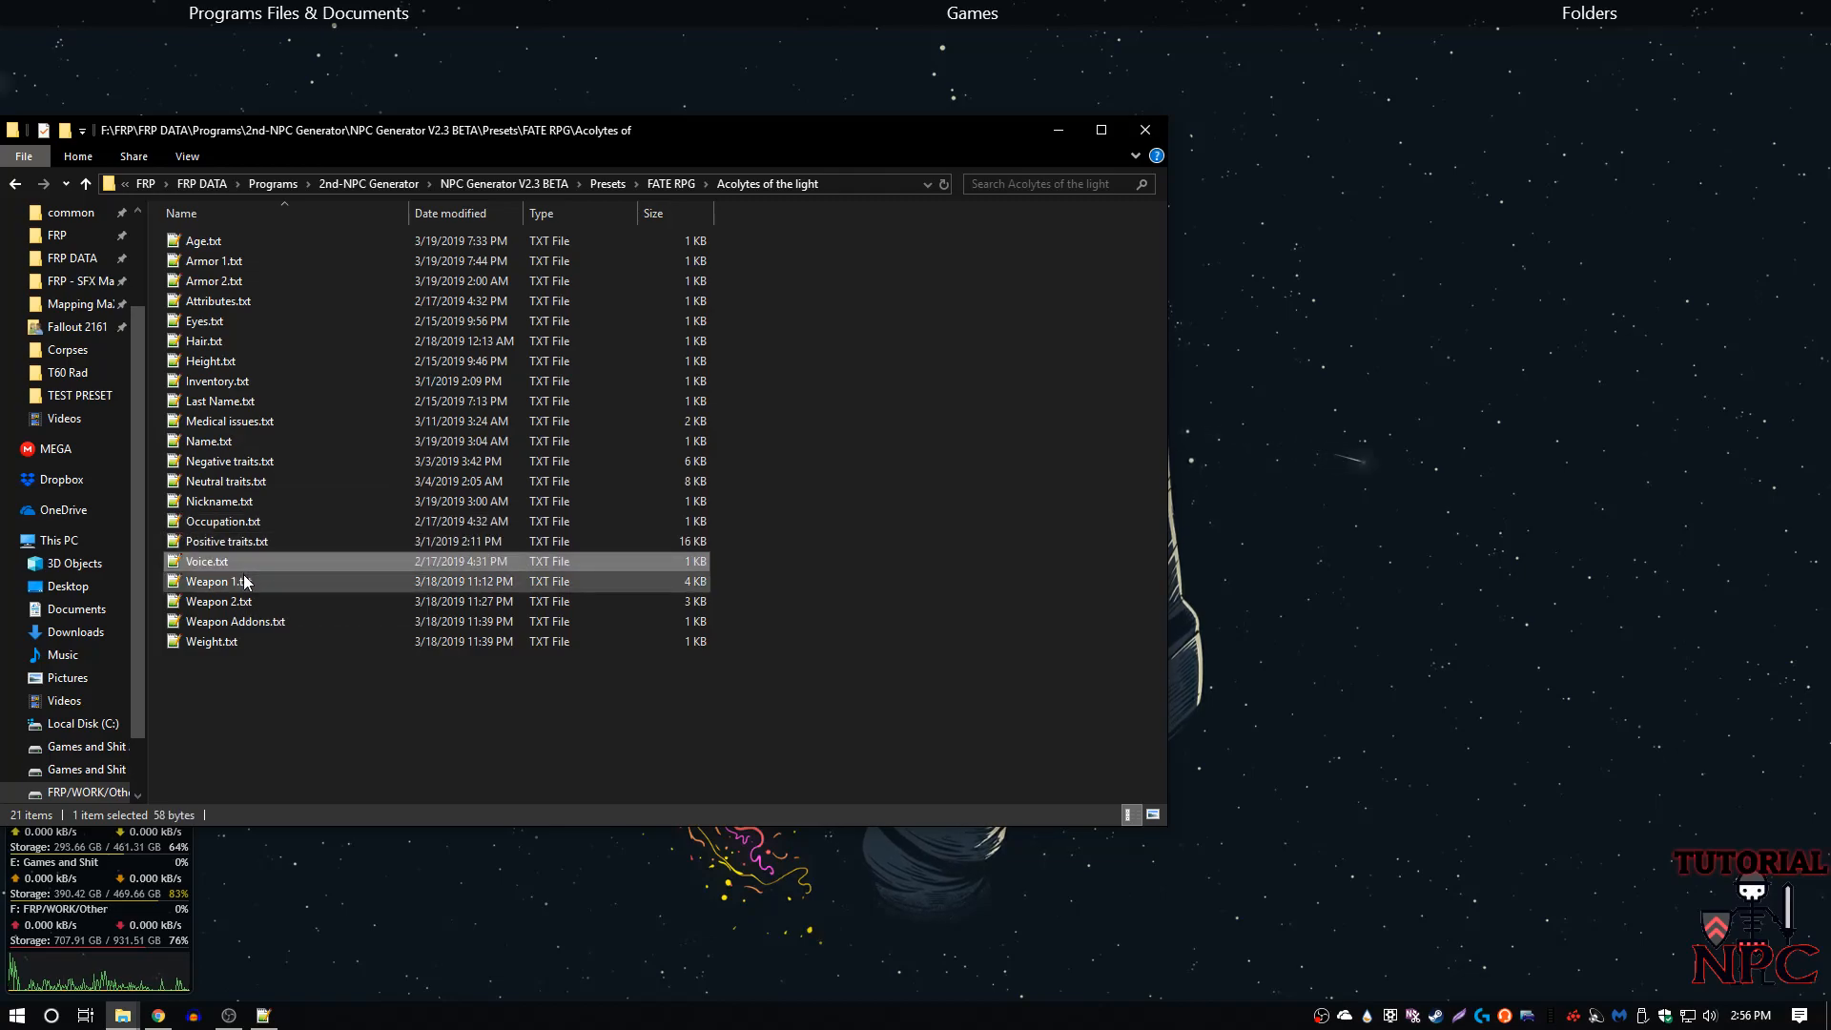
pyautogui.click(256, 625)
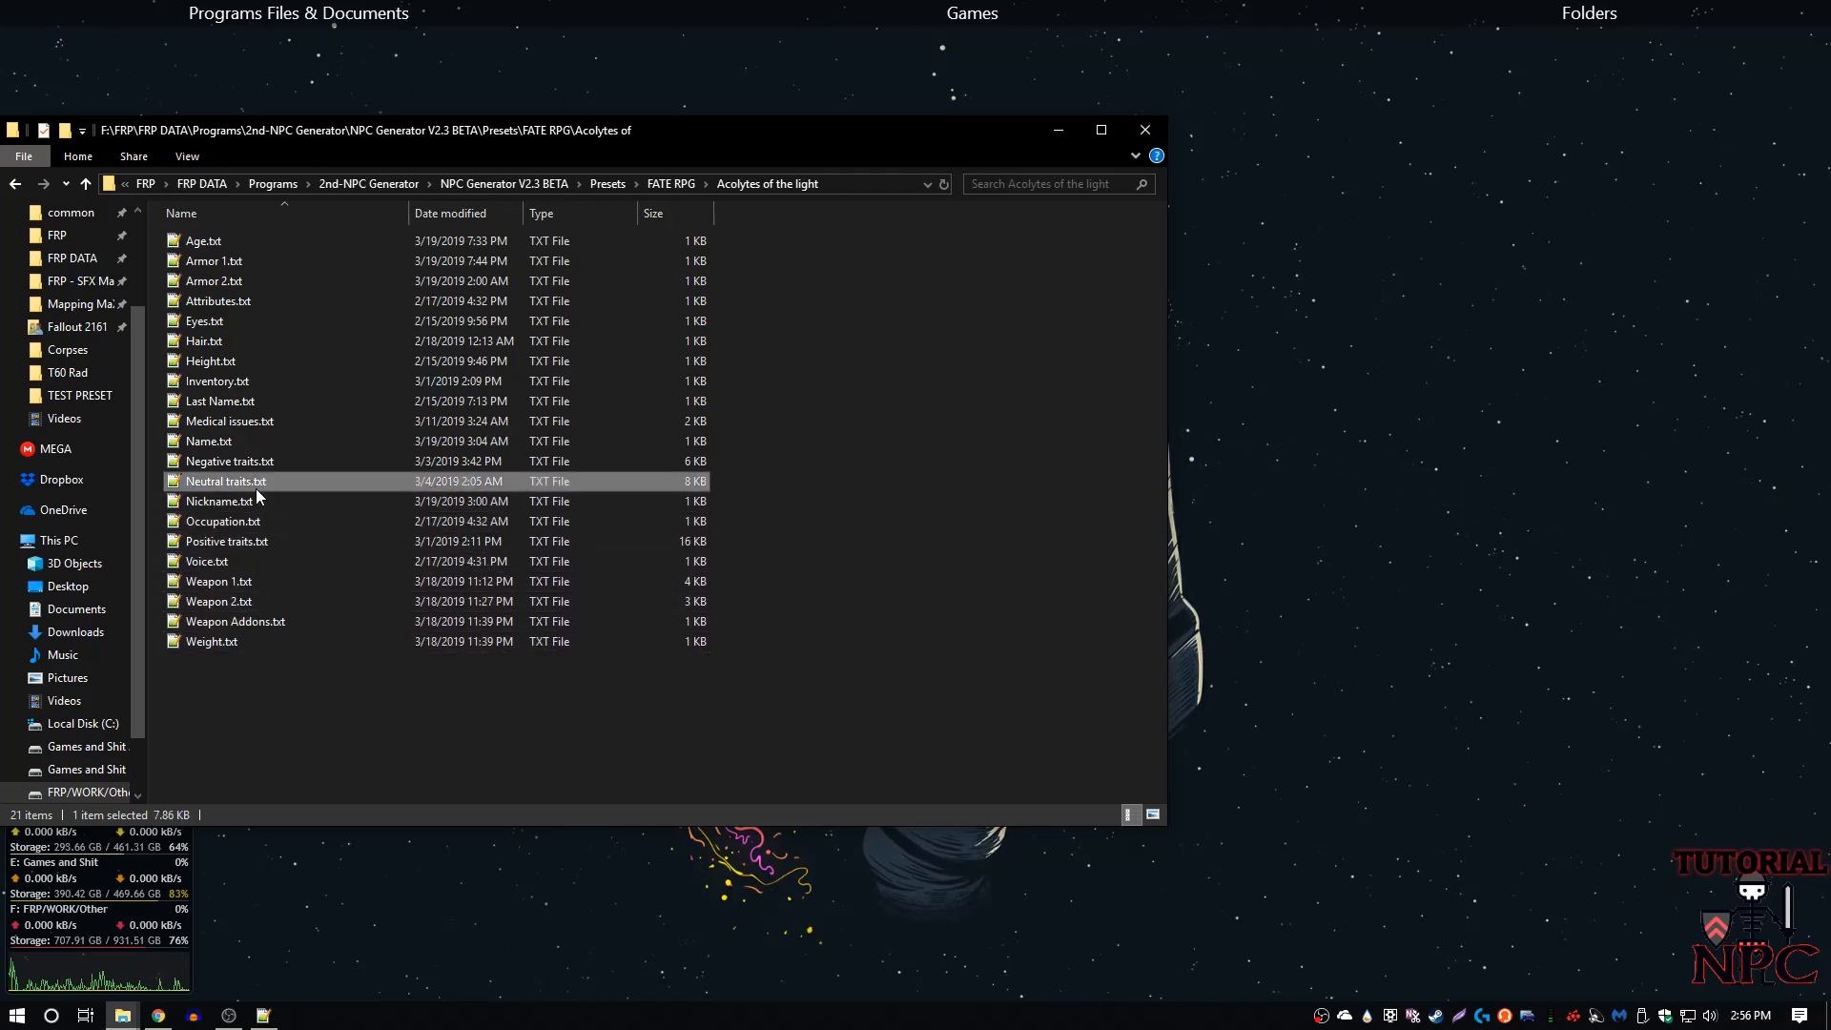
pyautogui.click(252, 384)
pyautogui.click(259, 243)
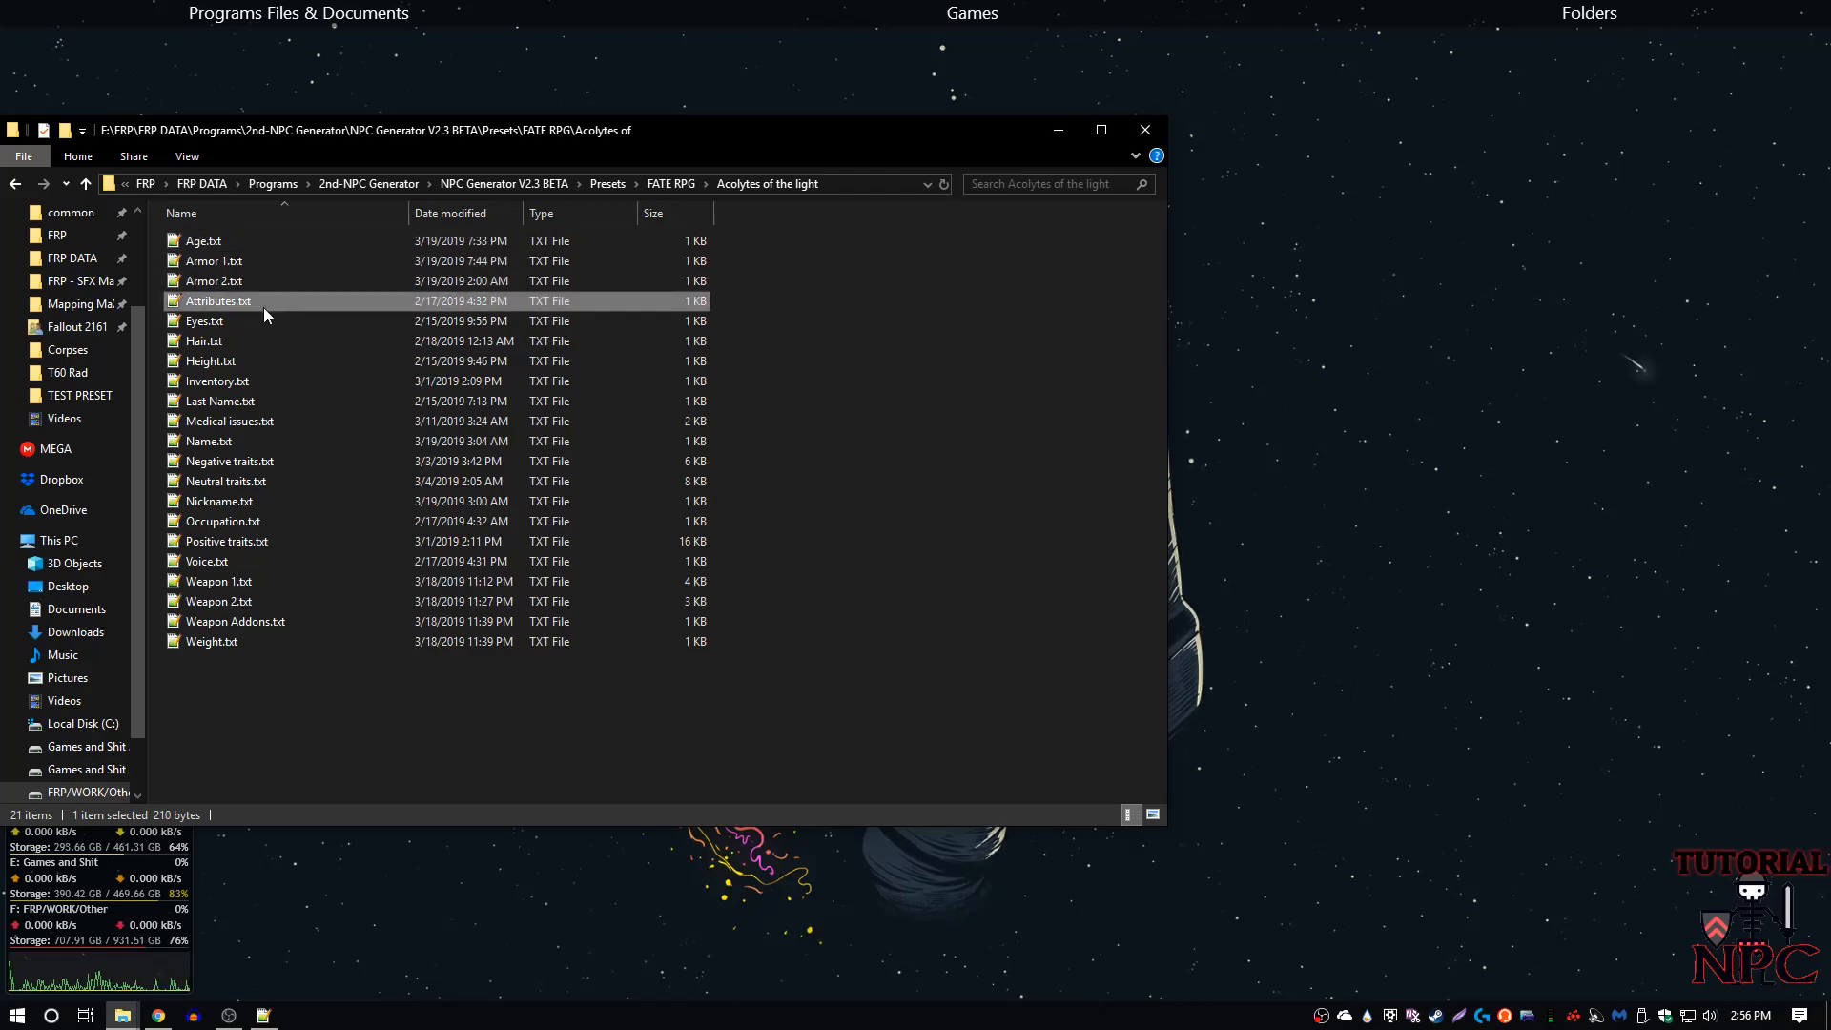
pyautogui.click(267, 361)
pyautogui.click(1057, 130)
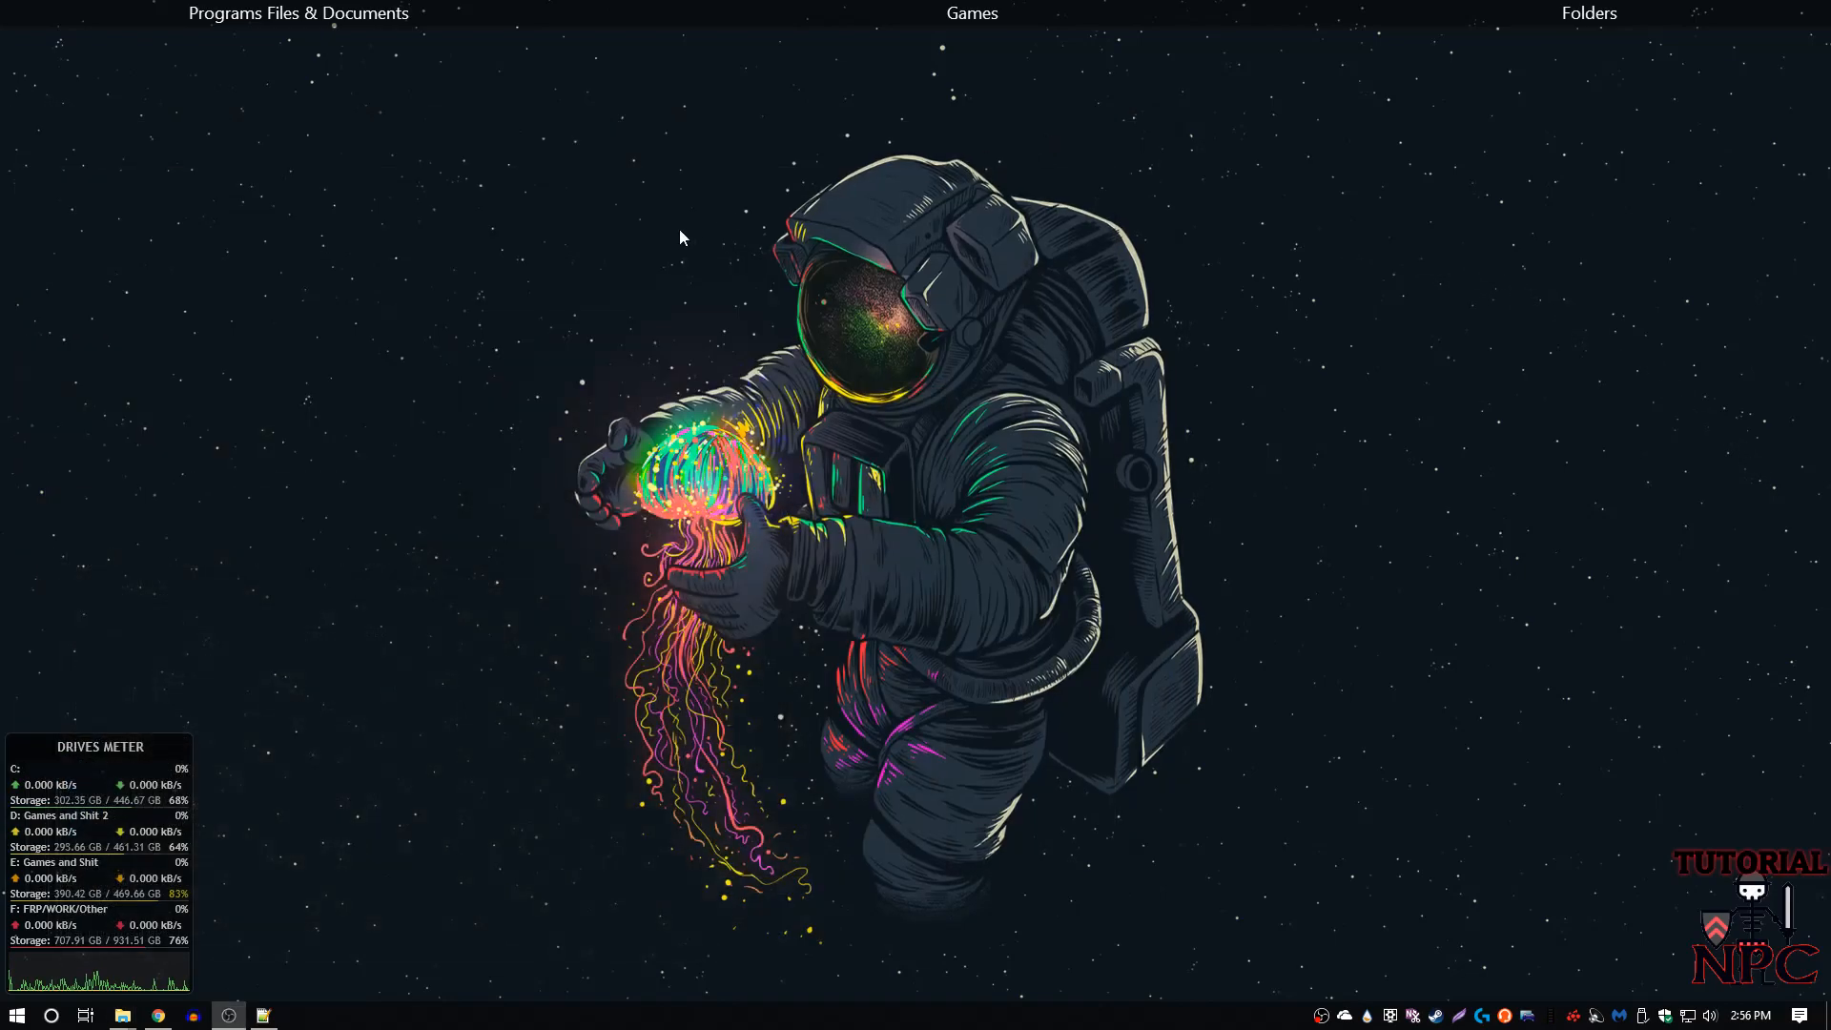
# - Restart NPC Generator from the desktop and move its window toward the middle of the screen
pyautogui.moveTo(1406, 14)
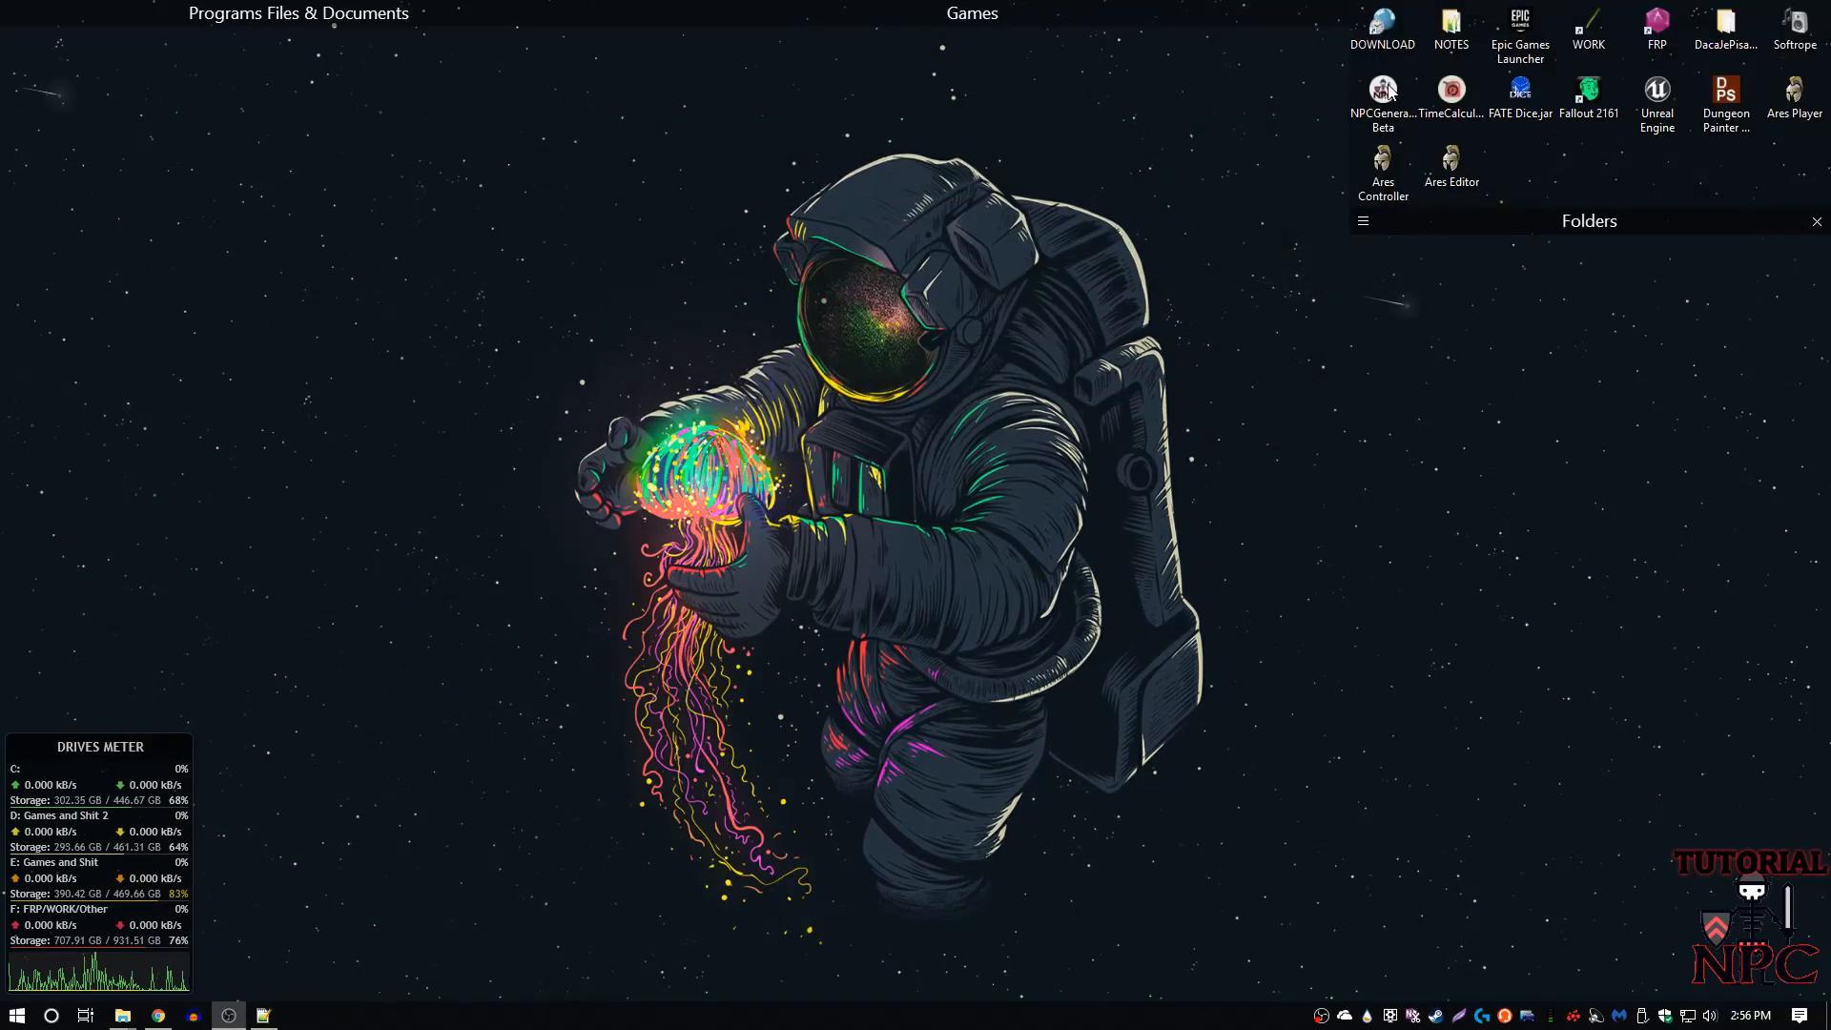
pyautogui.doubleClick(1385, 95)
pyautogui.moveTo(323, 200); pyautogui.dragTo(764, 422)
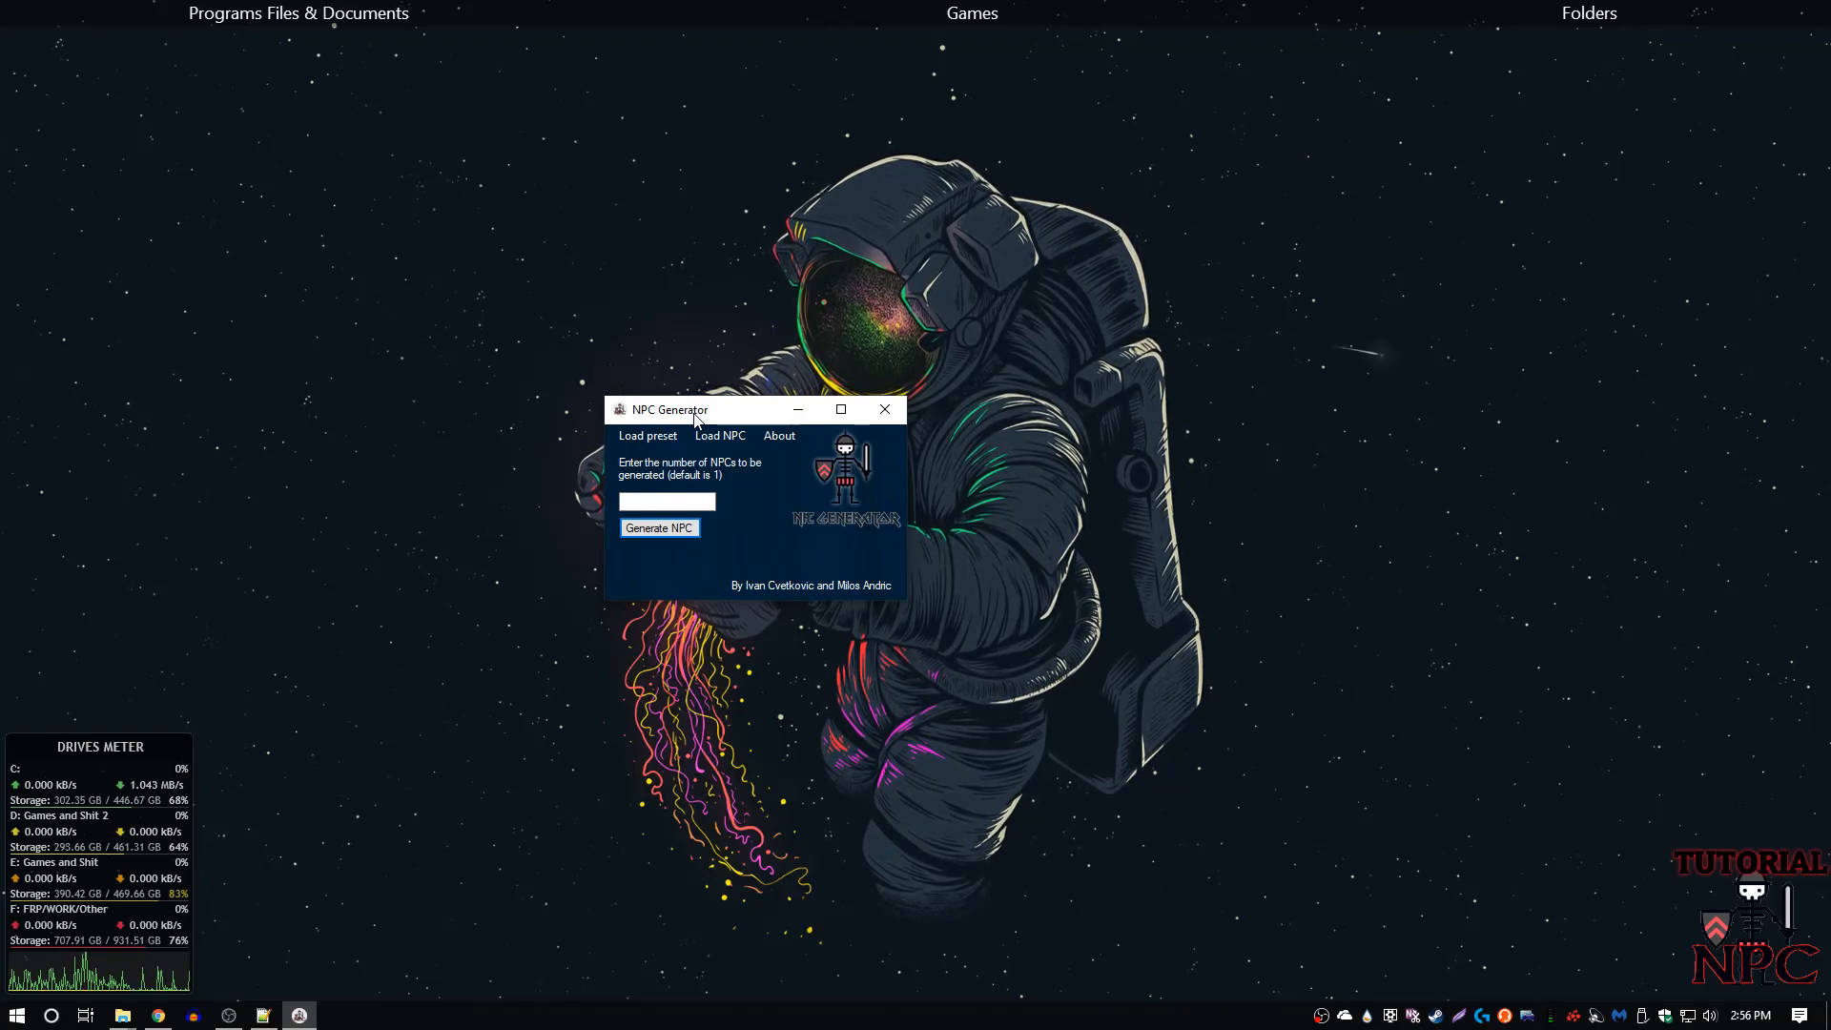
pyautogui.moveTo(695, 414); pyautogui.dragTo(711, 411)
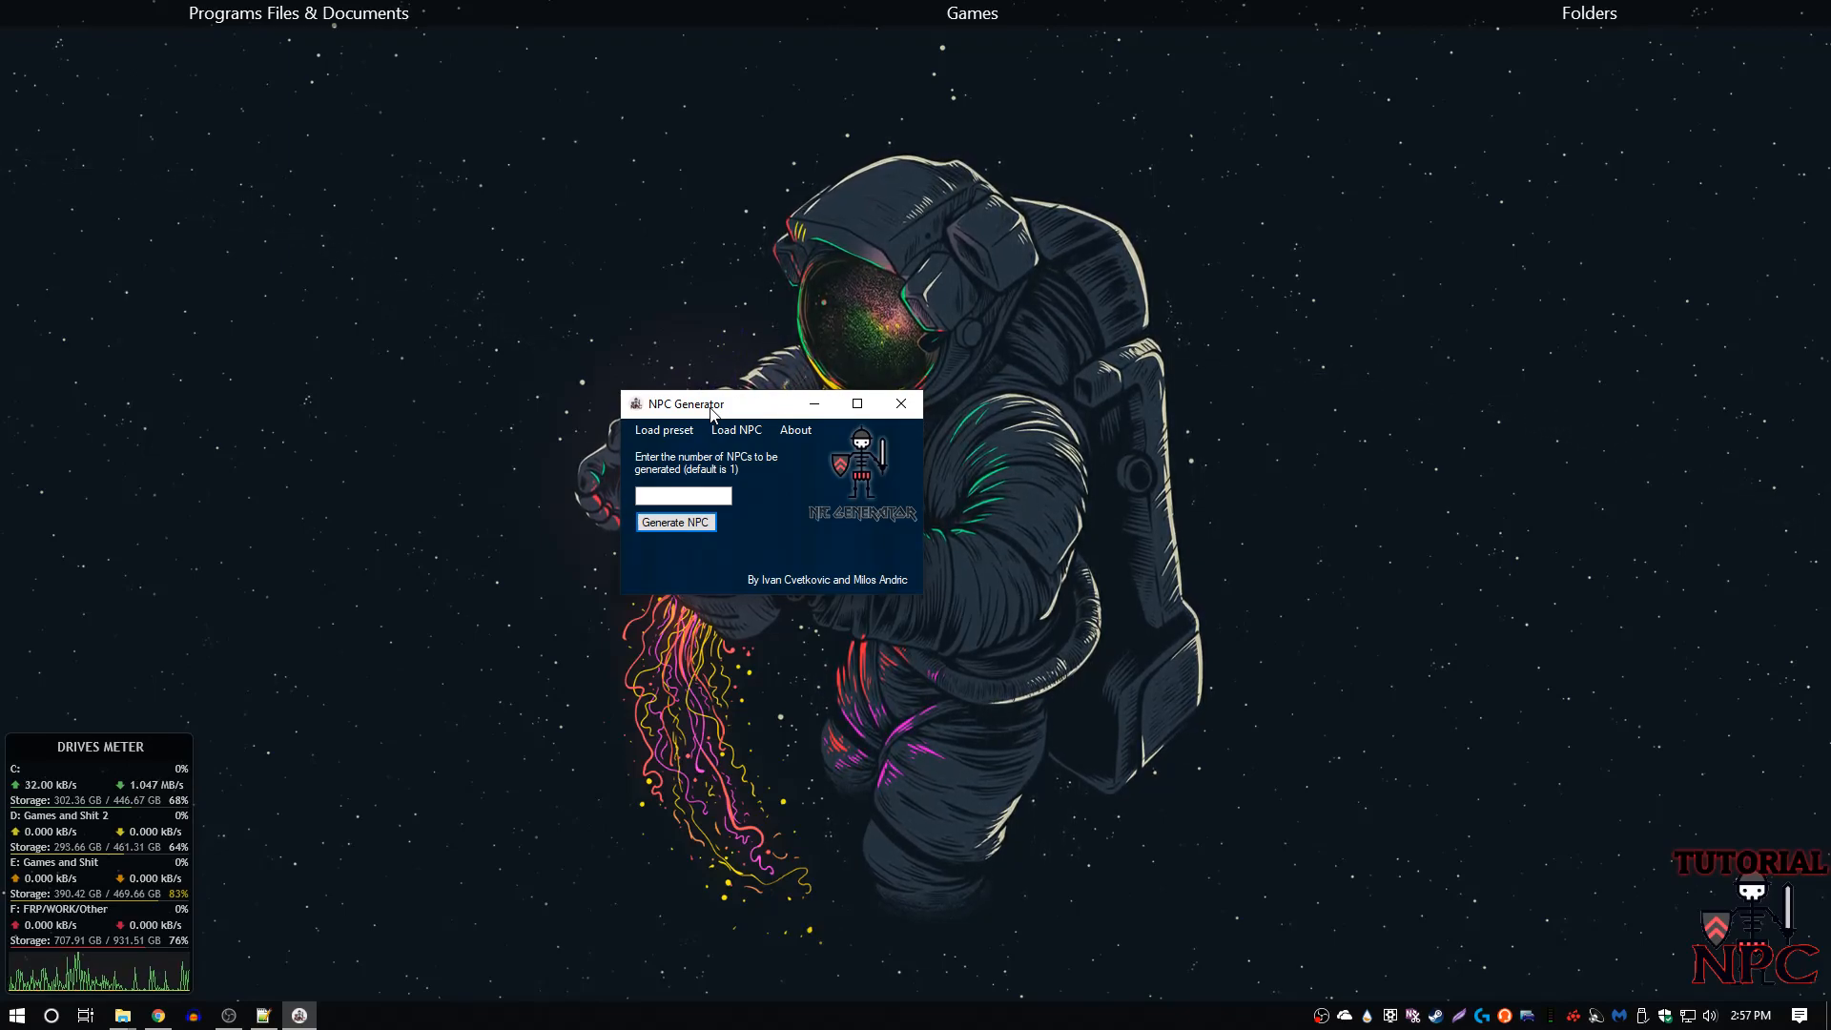
# - Load the Fate preset Feral Ghouls, generate 5 NPCs from it and place the NPC List beside the generator
pyautogui.click(668, 431)
pyautogui.moveTo(725, 541)
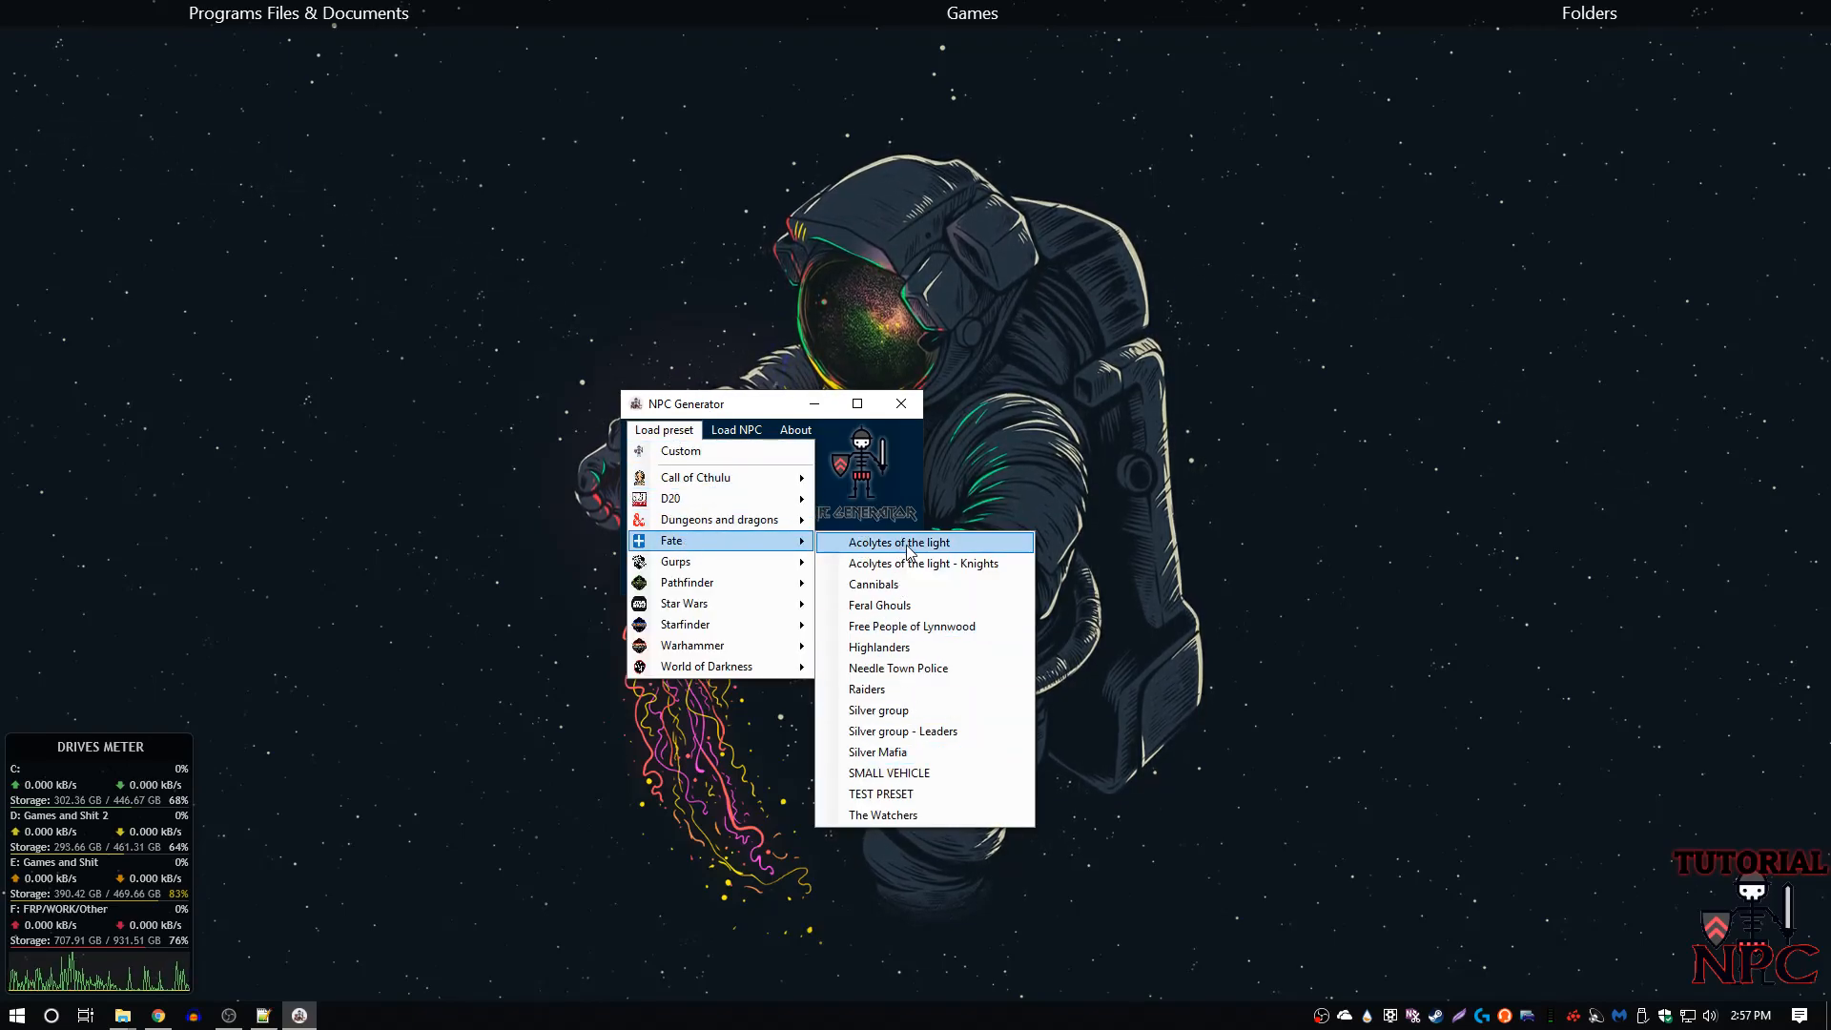
pyautogui.click(859, 615)
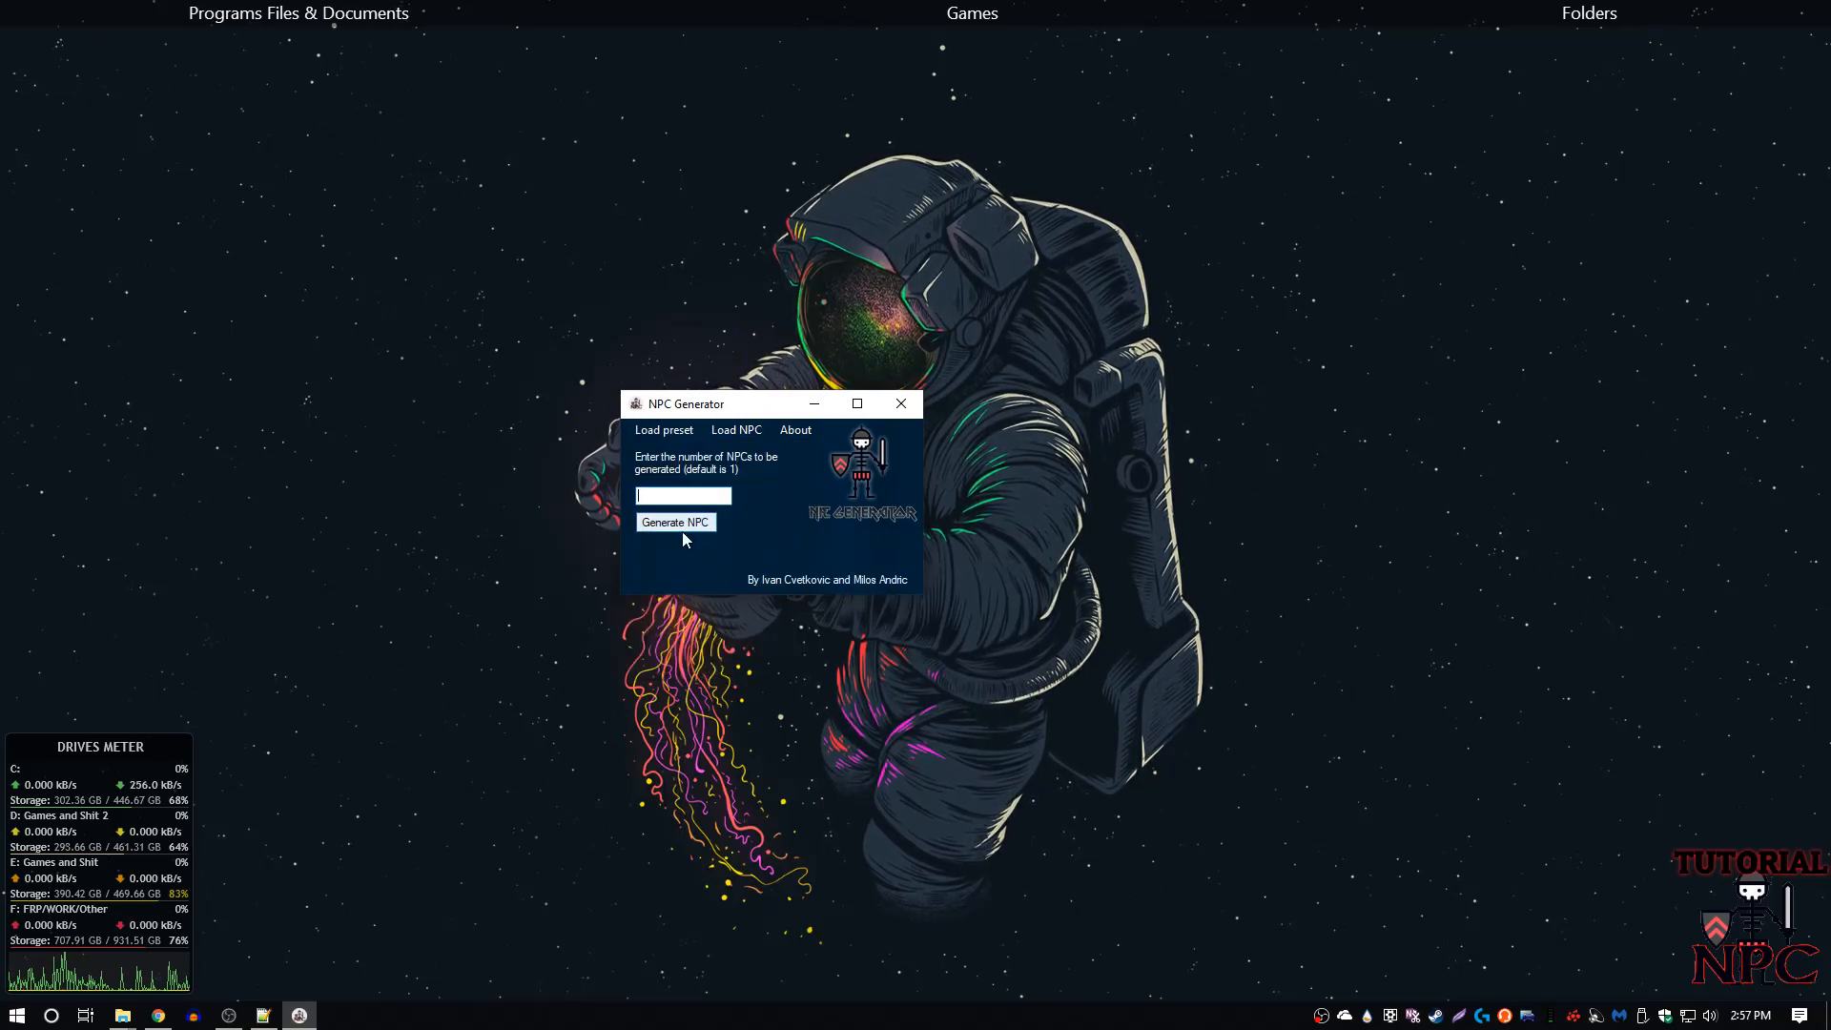
pyautogui.write('5')
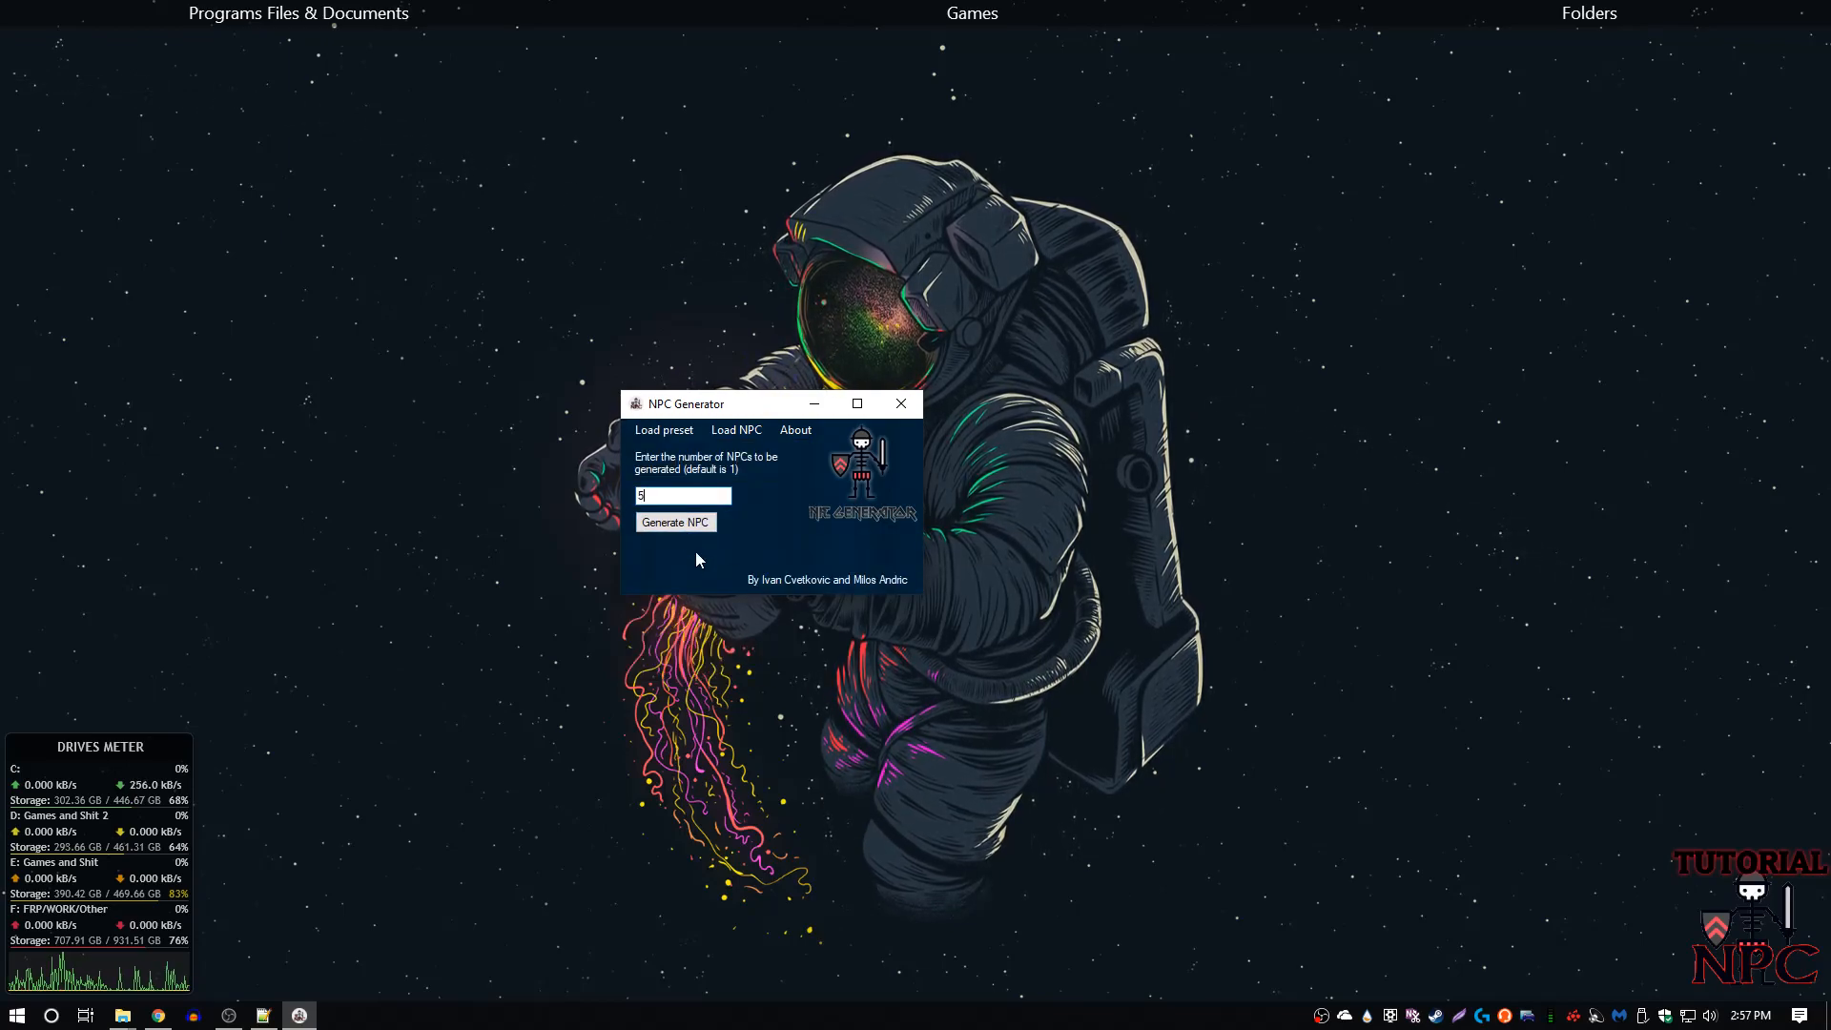
pyautogui.click(698, 530)
pyautogui.moveTo(477, 222); pyautogui.dragTo(1223, 197)
# - Review the first Feral Ghoul NPC's name, nickname and occupation fields and glance through its attribute list
pyautogui.click(1022, 282)
pyautogui.scroll(-4, 1042, 360)
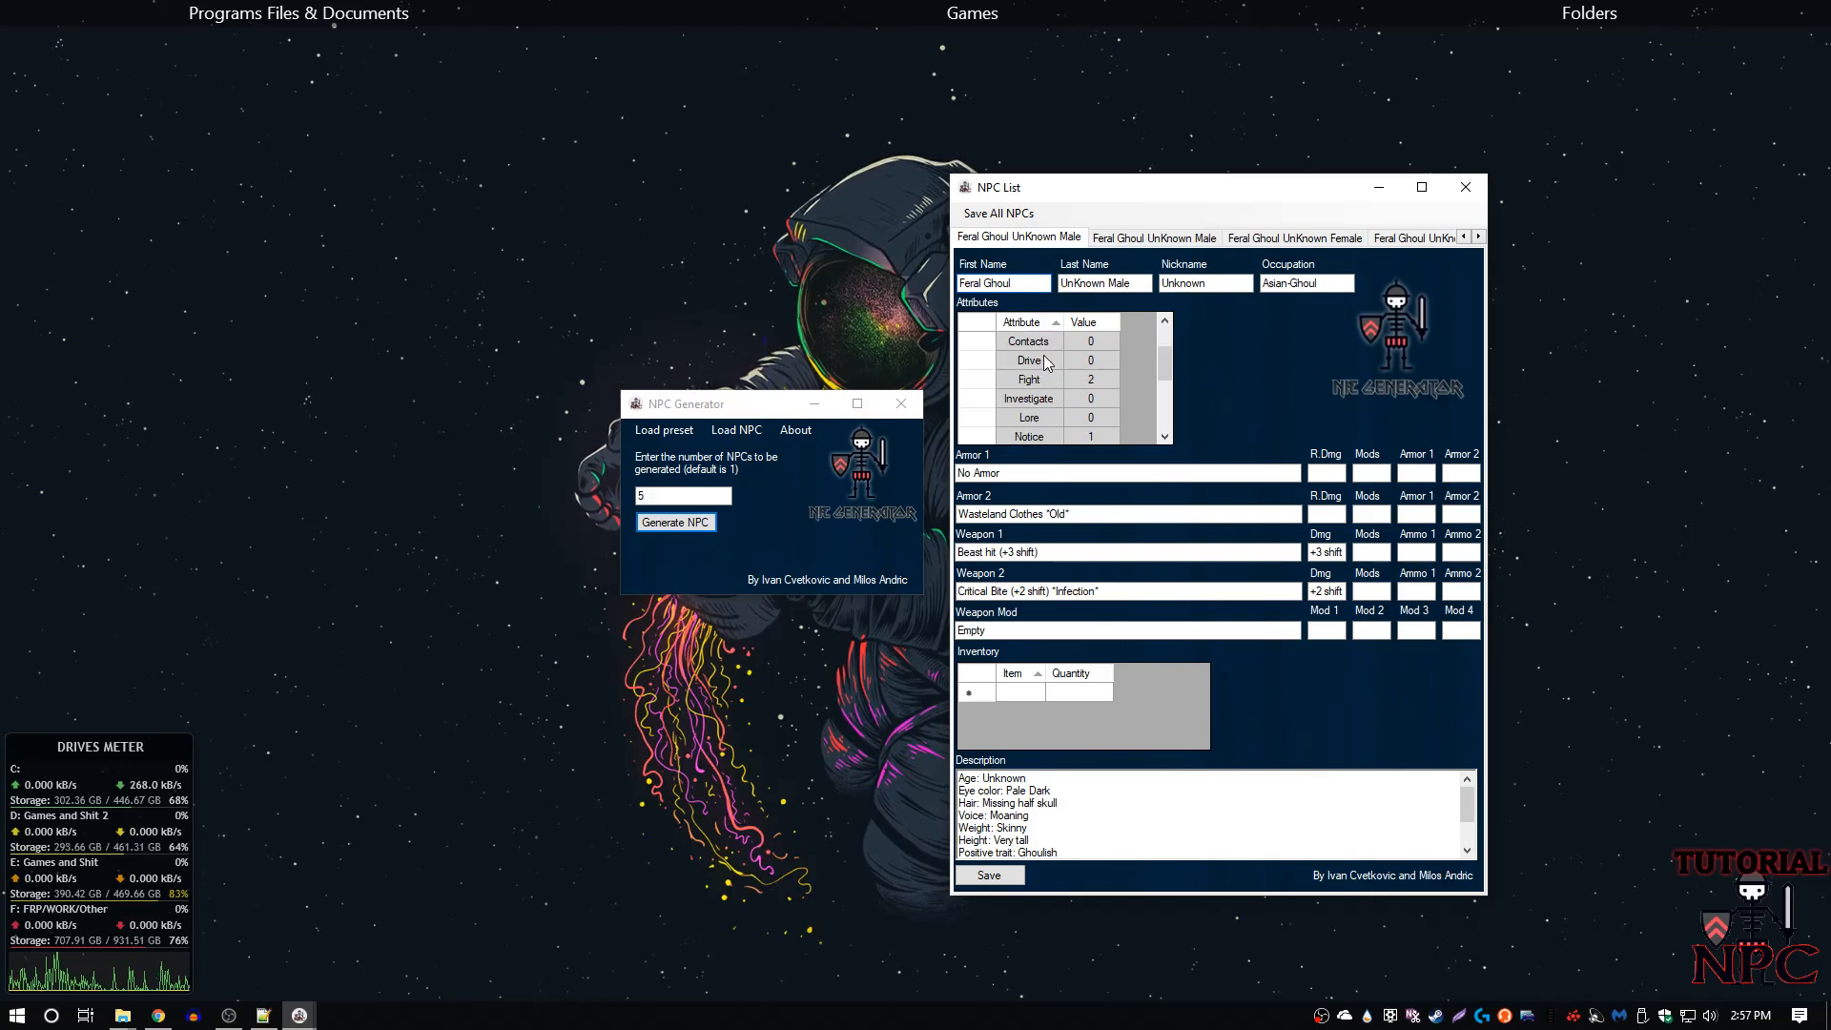
pyautogui.scroll(4, 1045, 363)
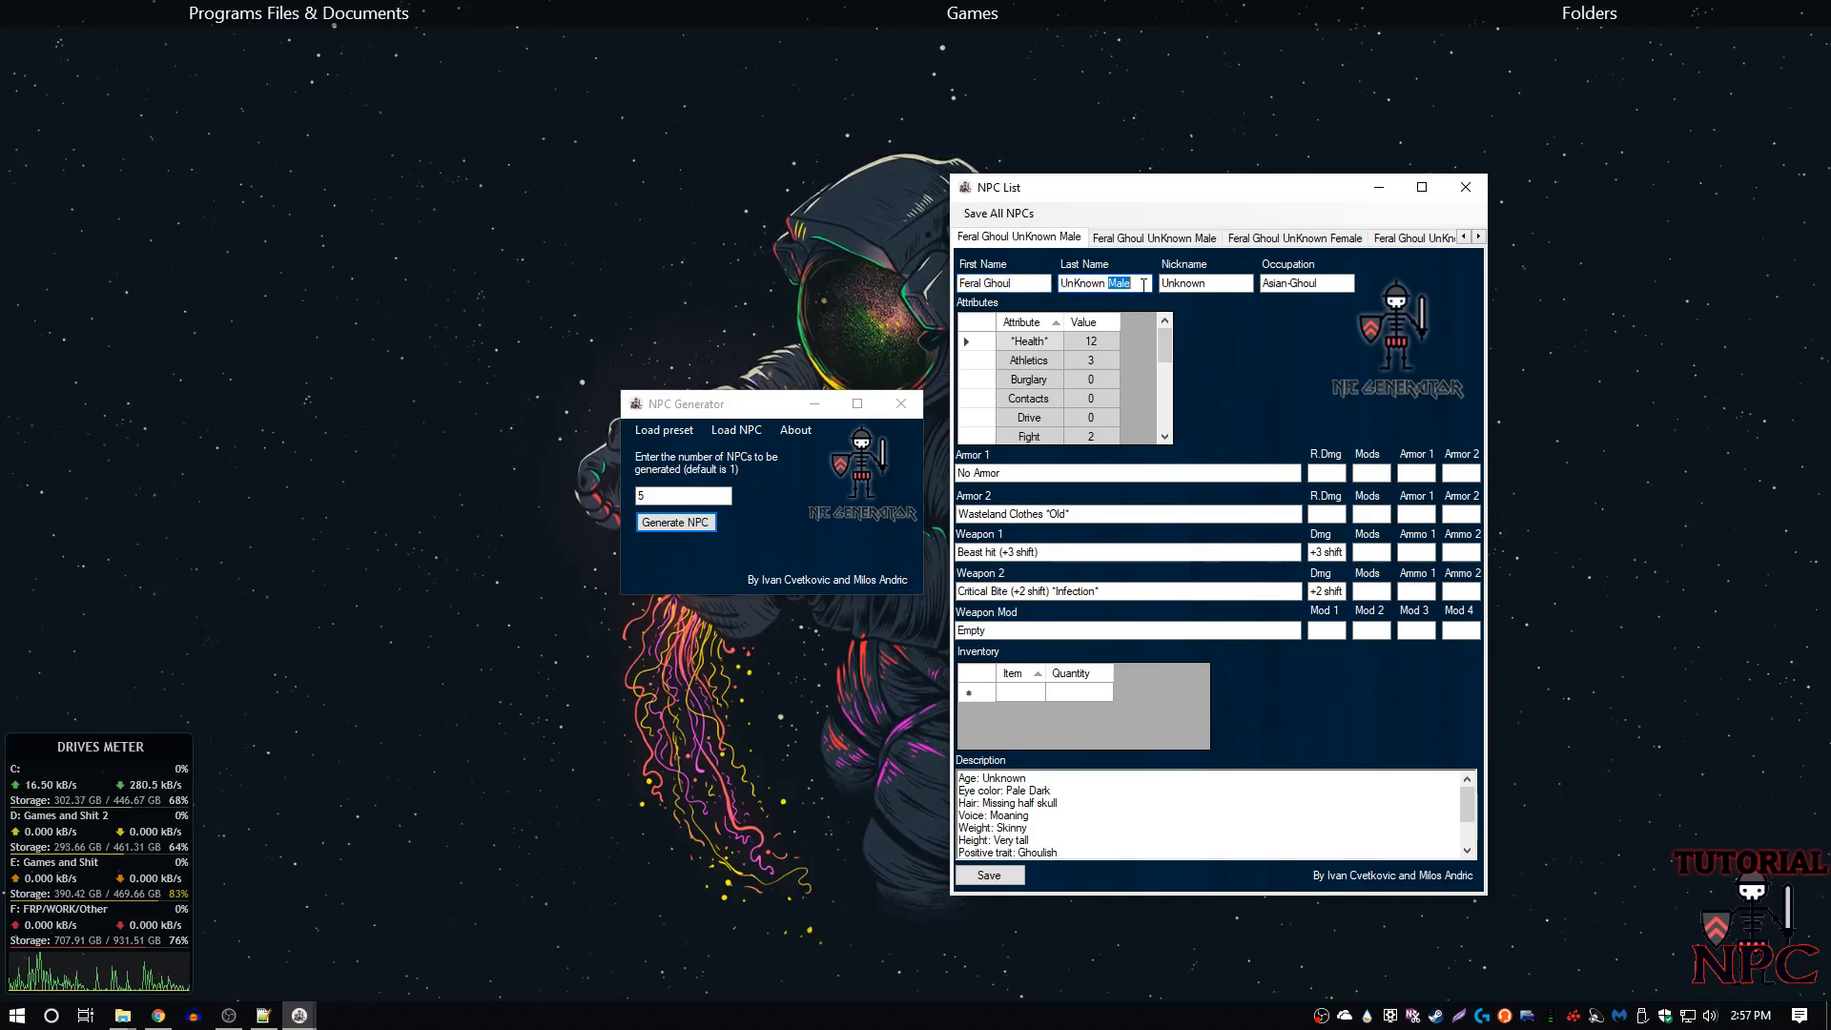
pyautogui.press('Tab')
pyautogui.press('Tab')
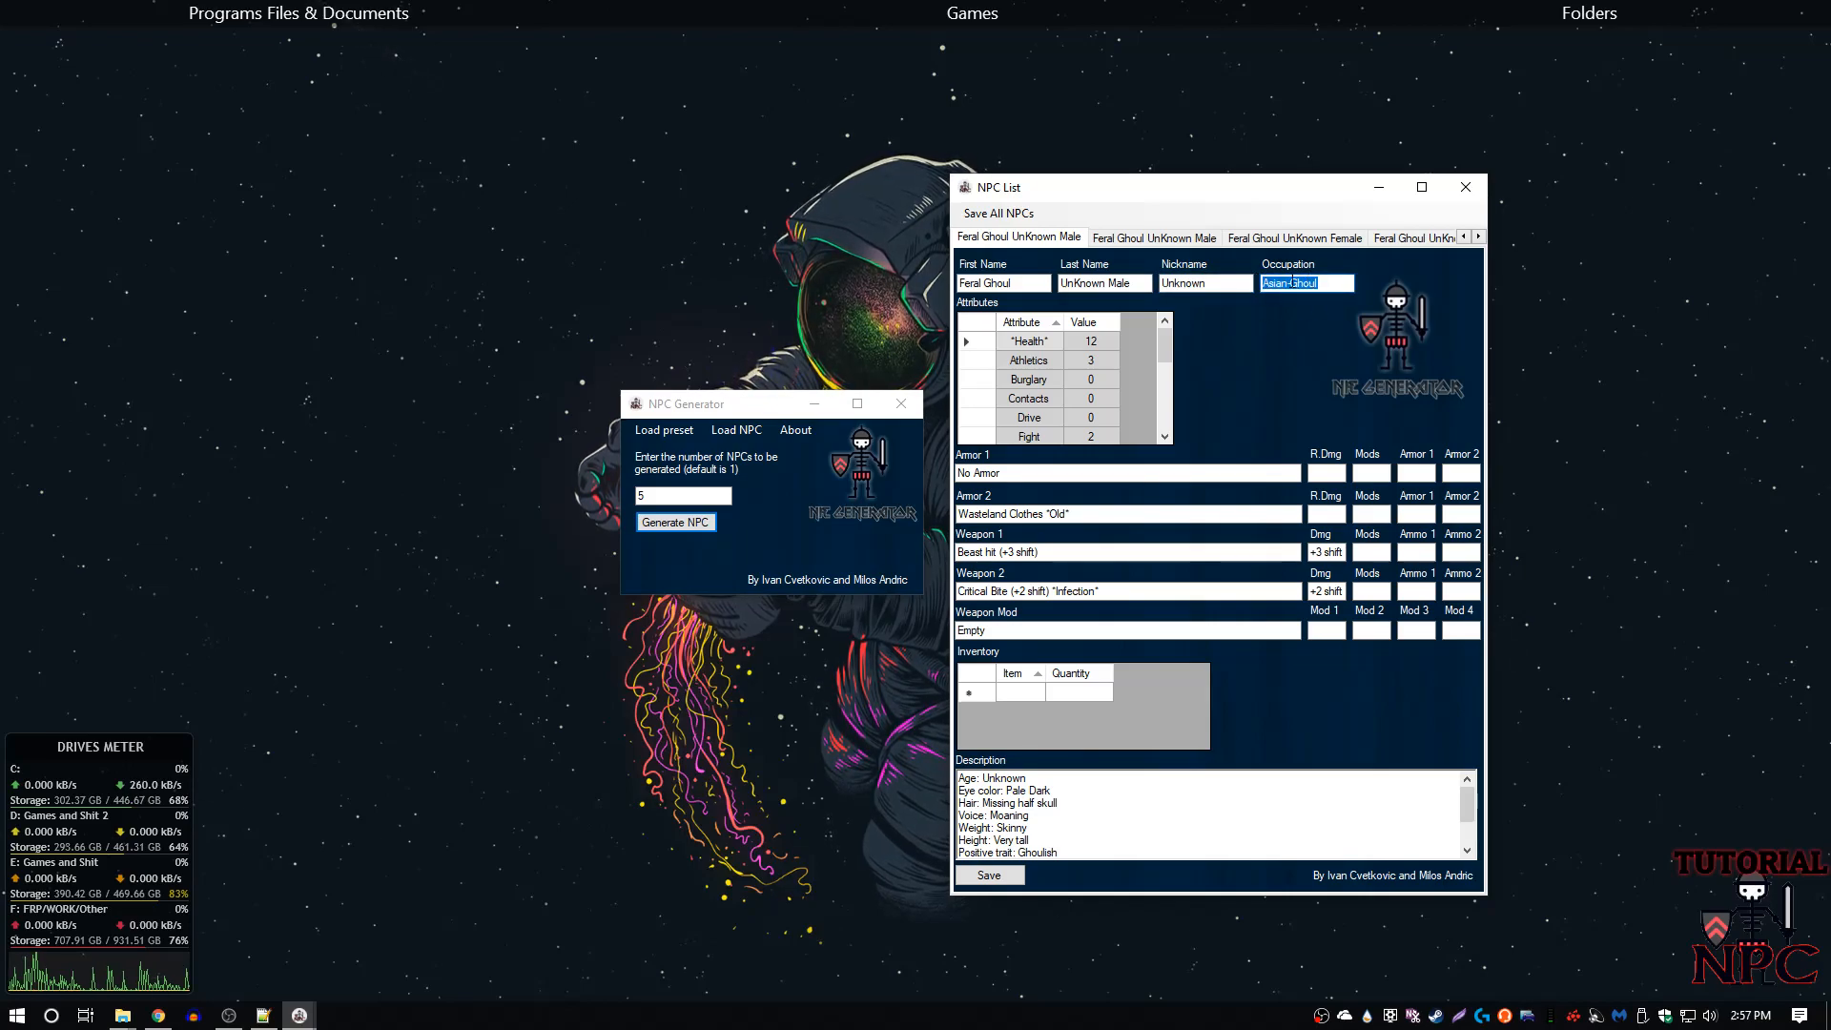
# - Go through the first Feral Ghoul NPC's full attribute list, checking the values from Health and Athletics through Physique, Provoke and Stealth
pyautogui.click(1104, 347)
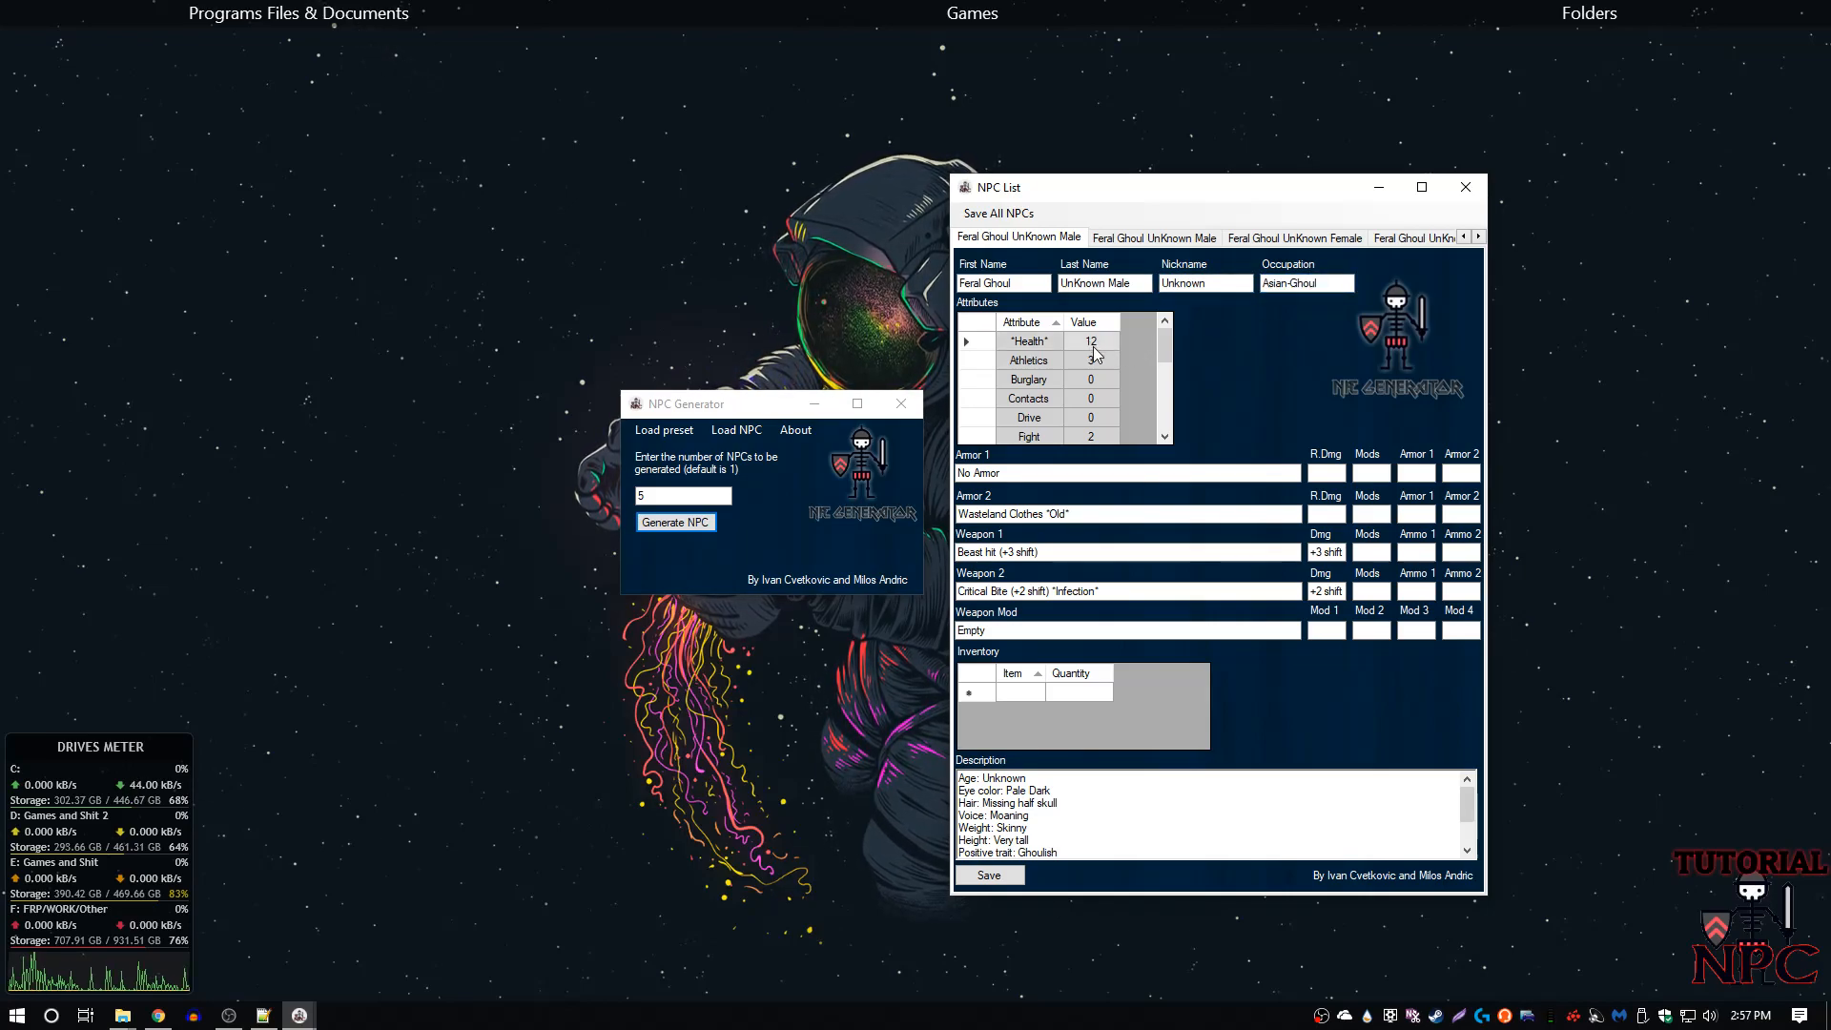
pyautogui.click(1088, 367)
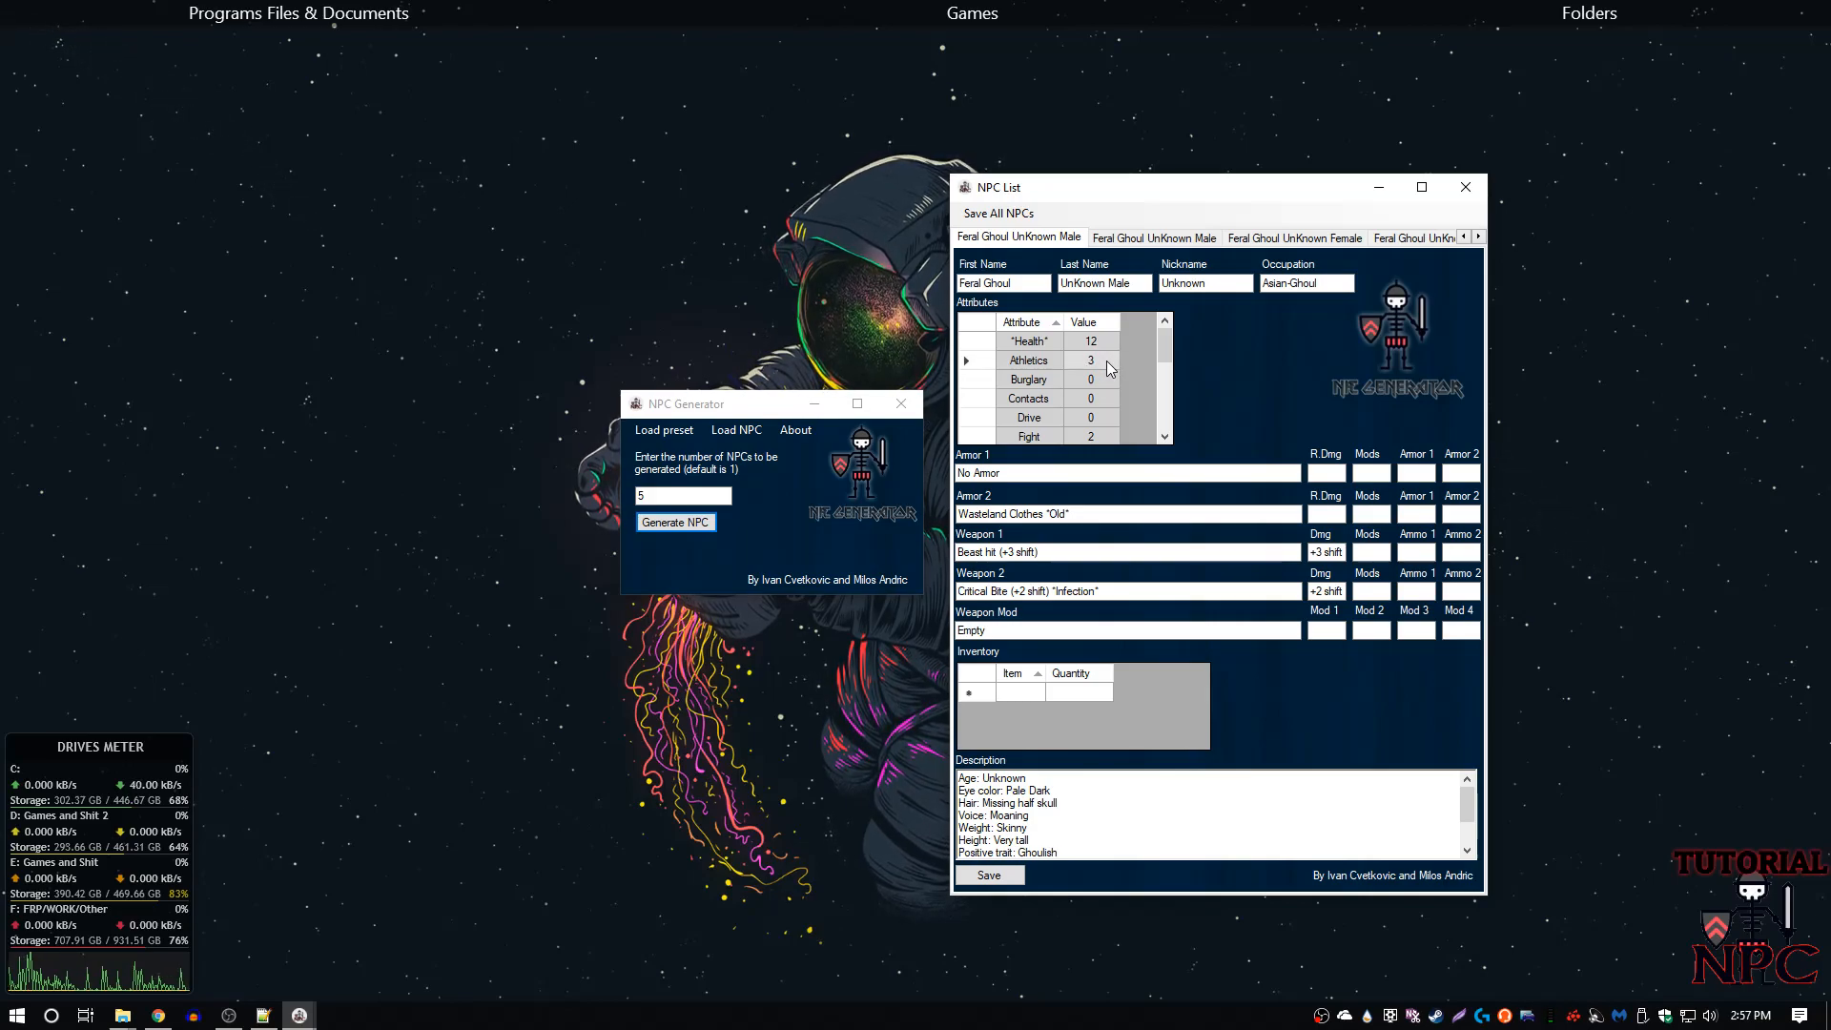
pyautogui.click(1102, 378)
pyautogui.scroll(-3, 1103, 404)
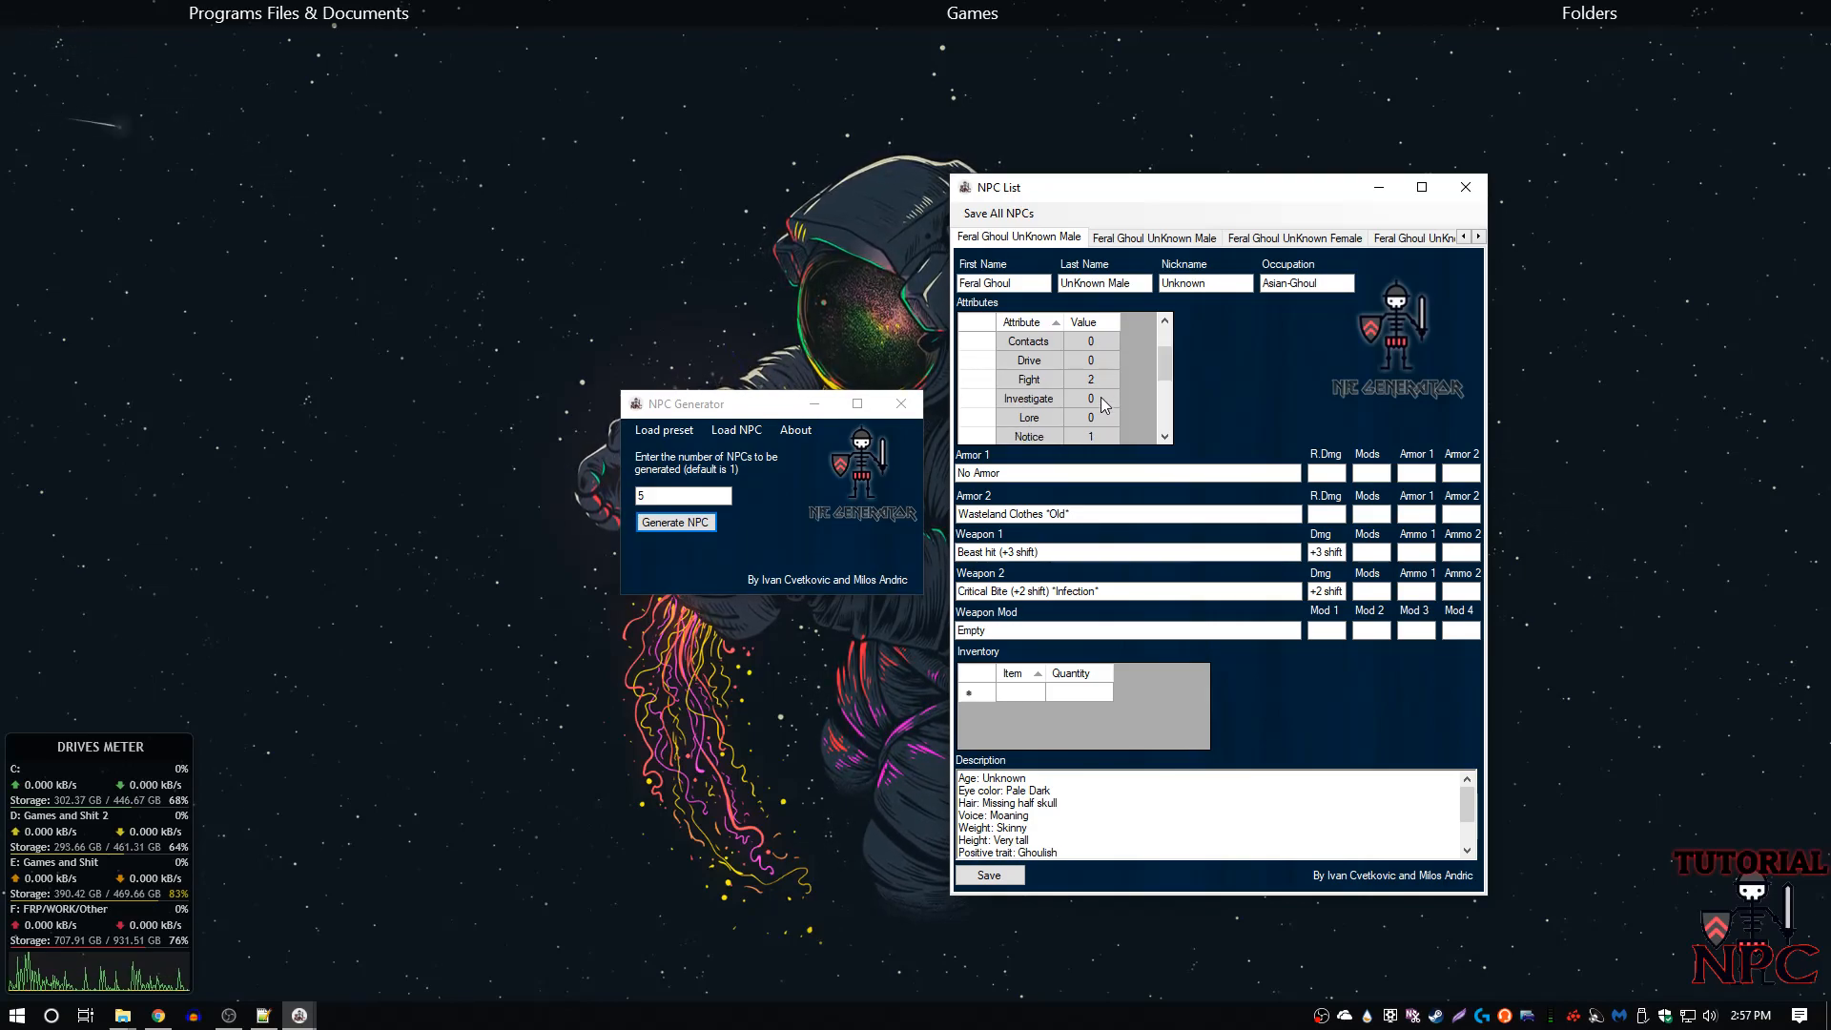
pyautogui.scroll(3, 1103, 404)
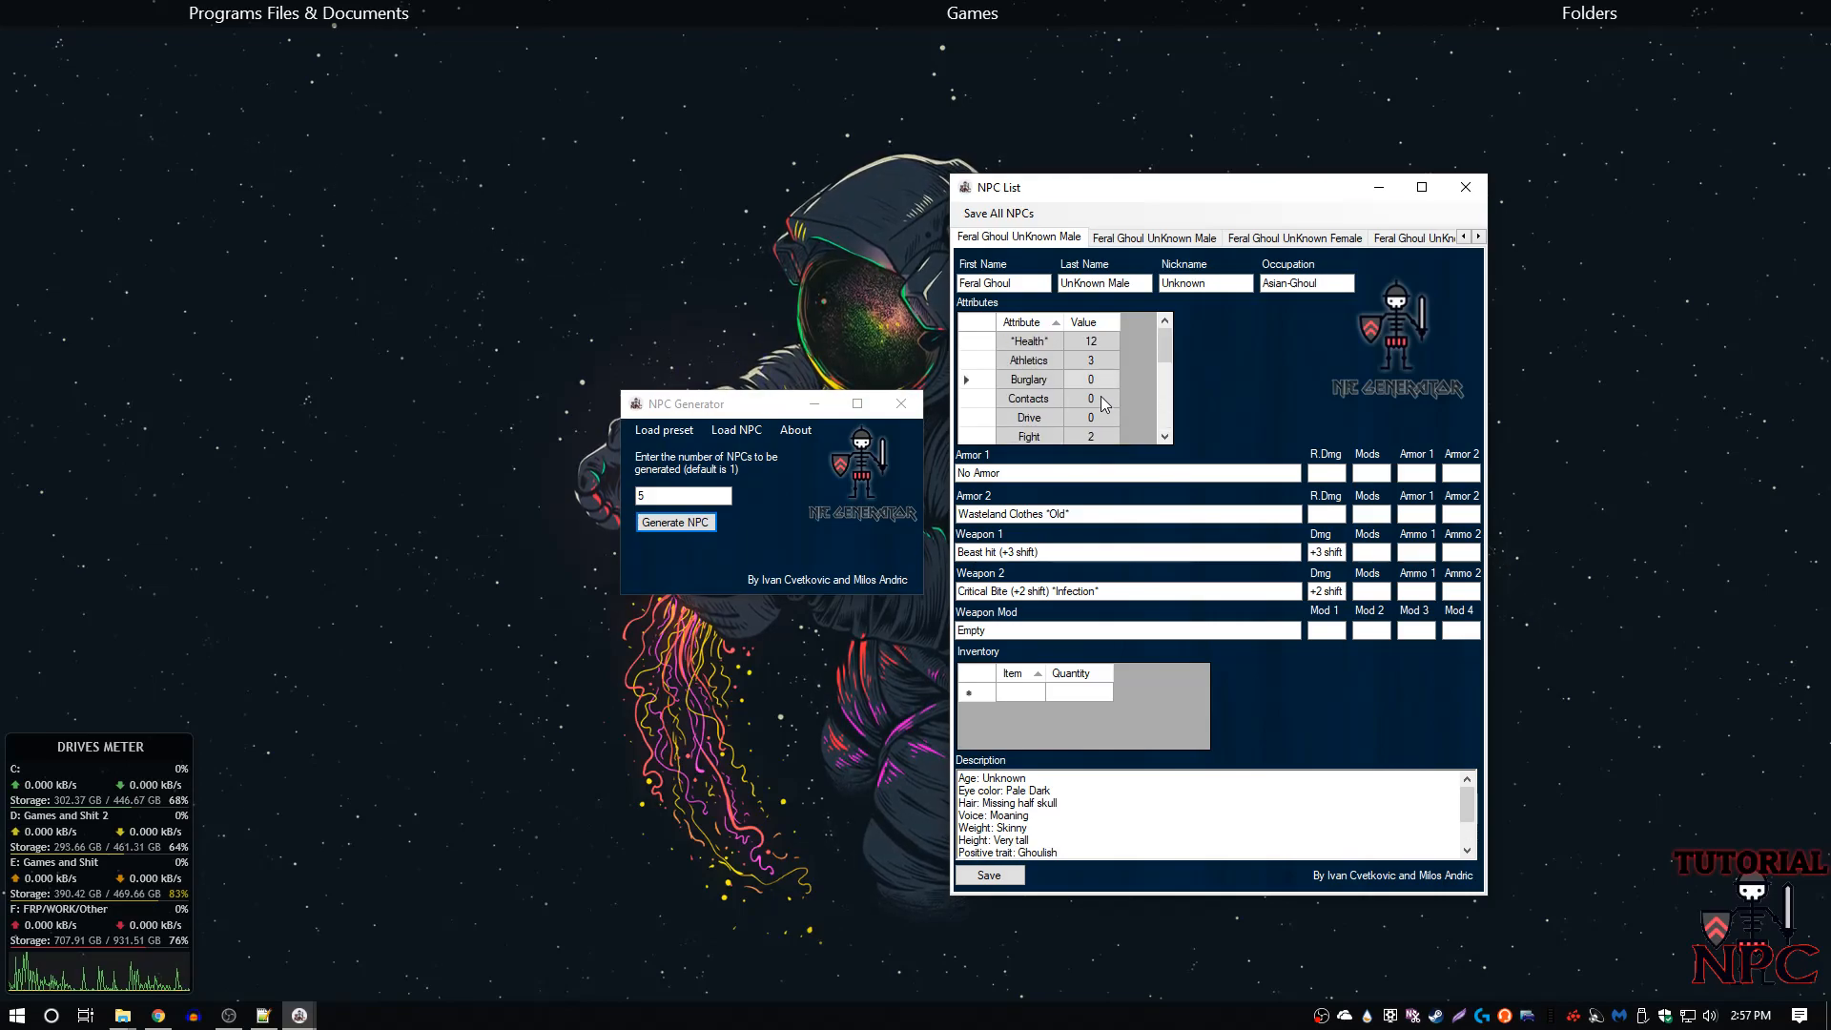
pyautogui.click(1056, 400)
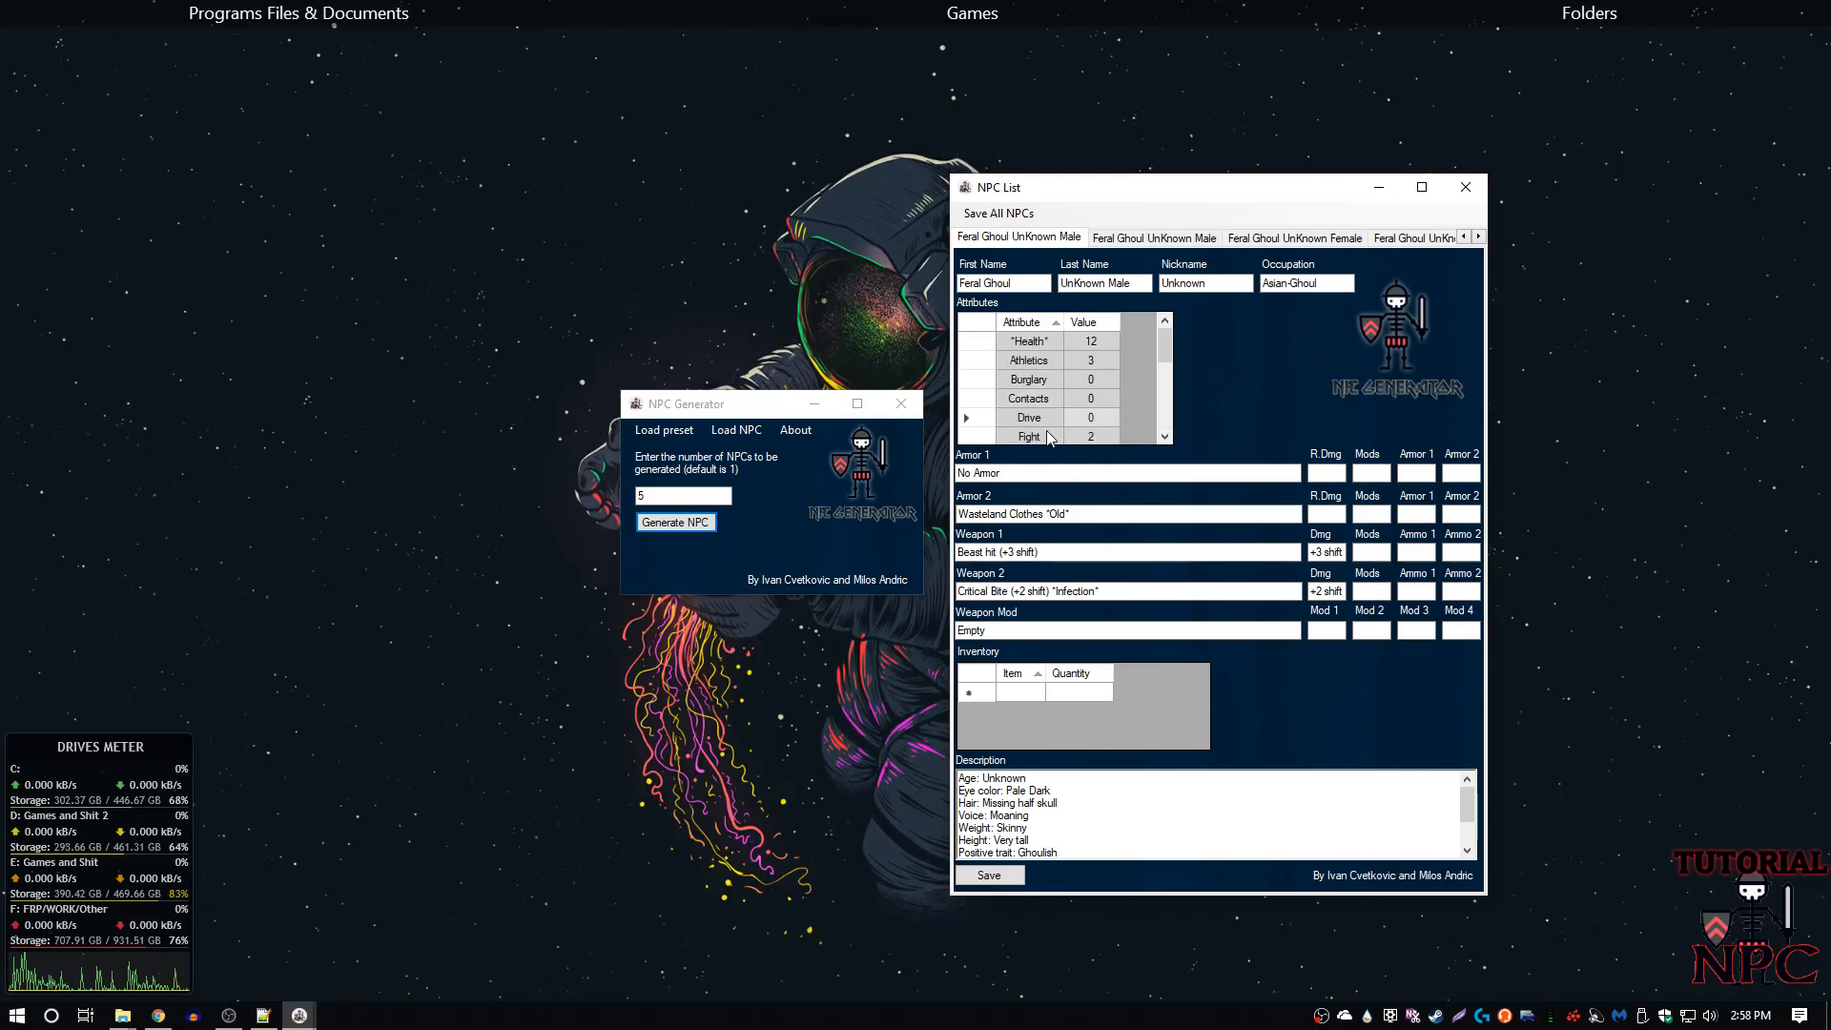
pyautogui.scroll(-2, 1103, 424)
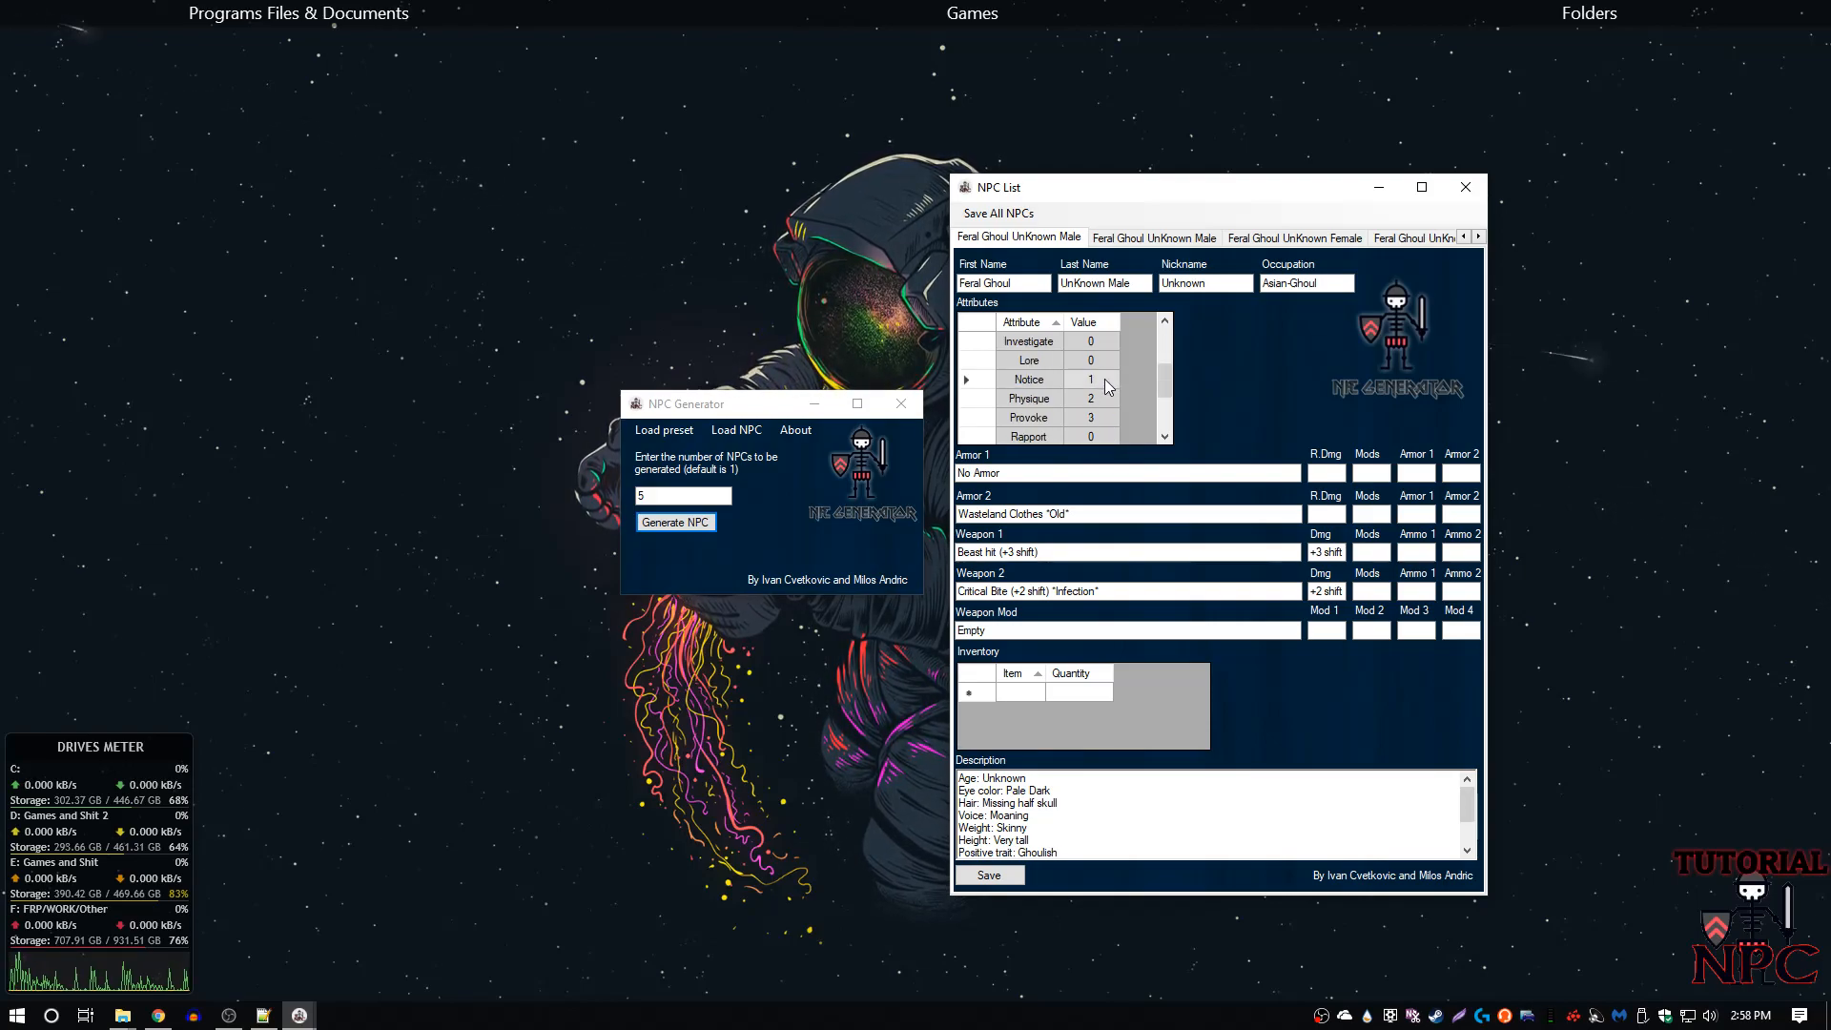
pyautogui.click(1098, 409)
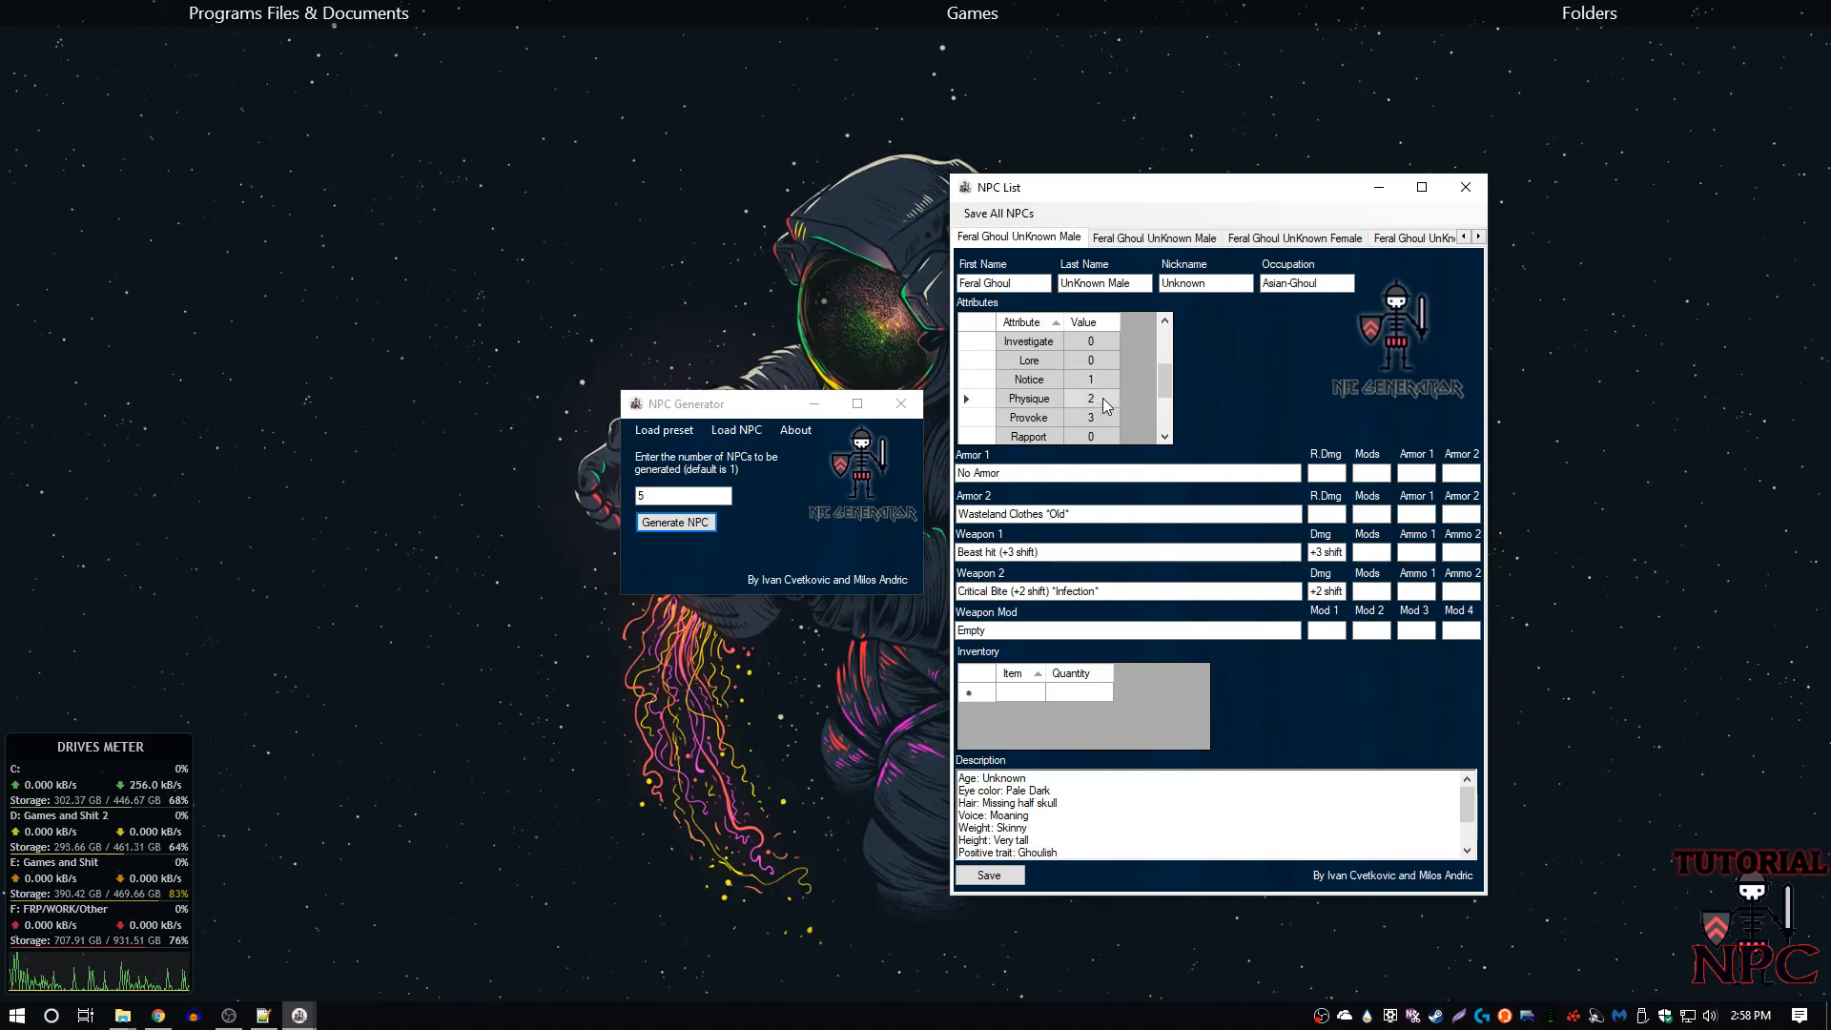
pyautogui.click(1100, 421)
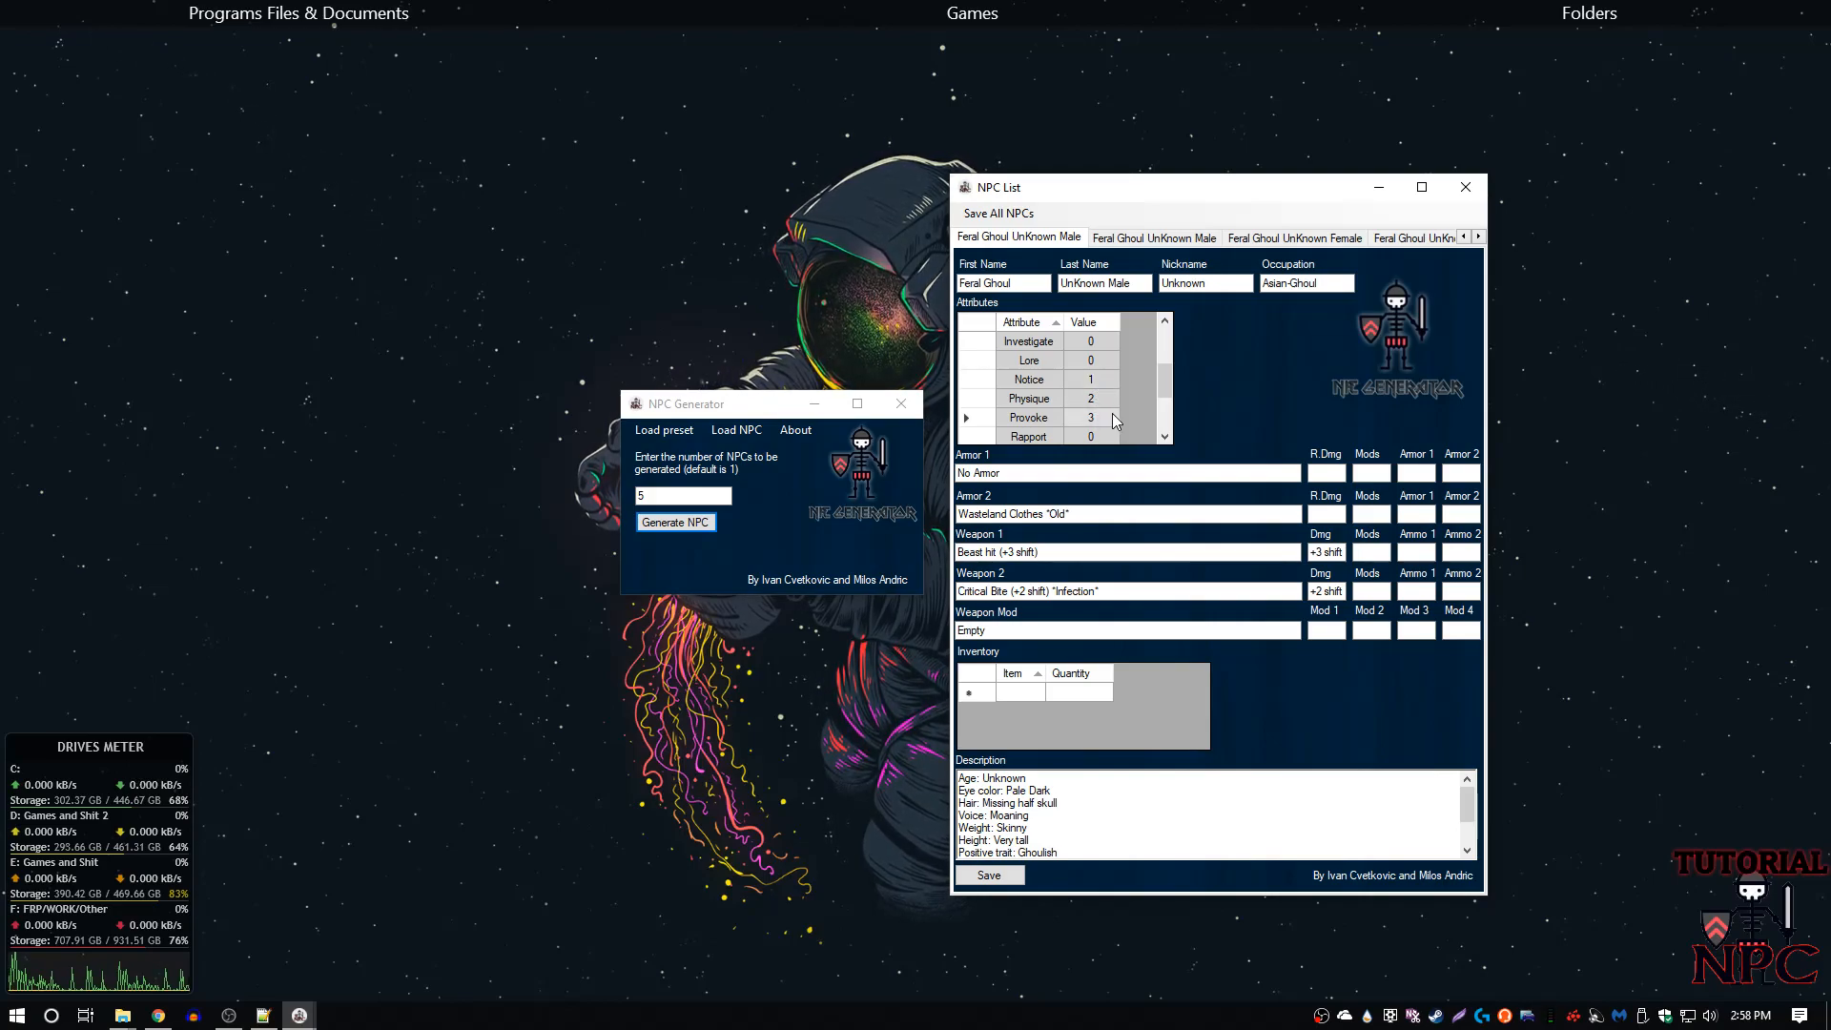
pyautogui.scroll(-2, 1096, 419)
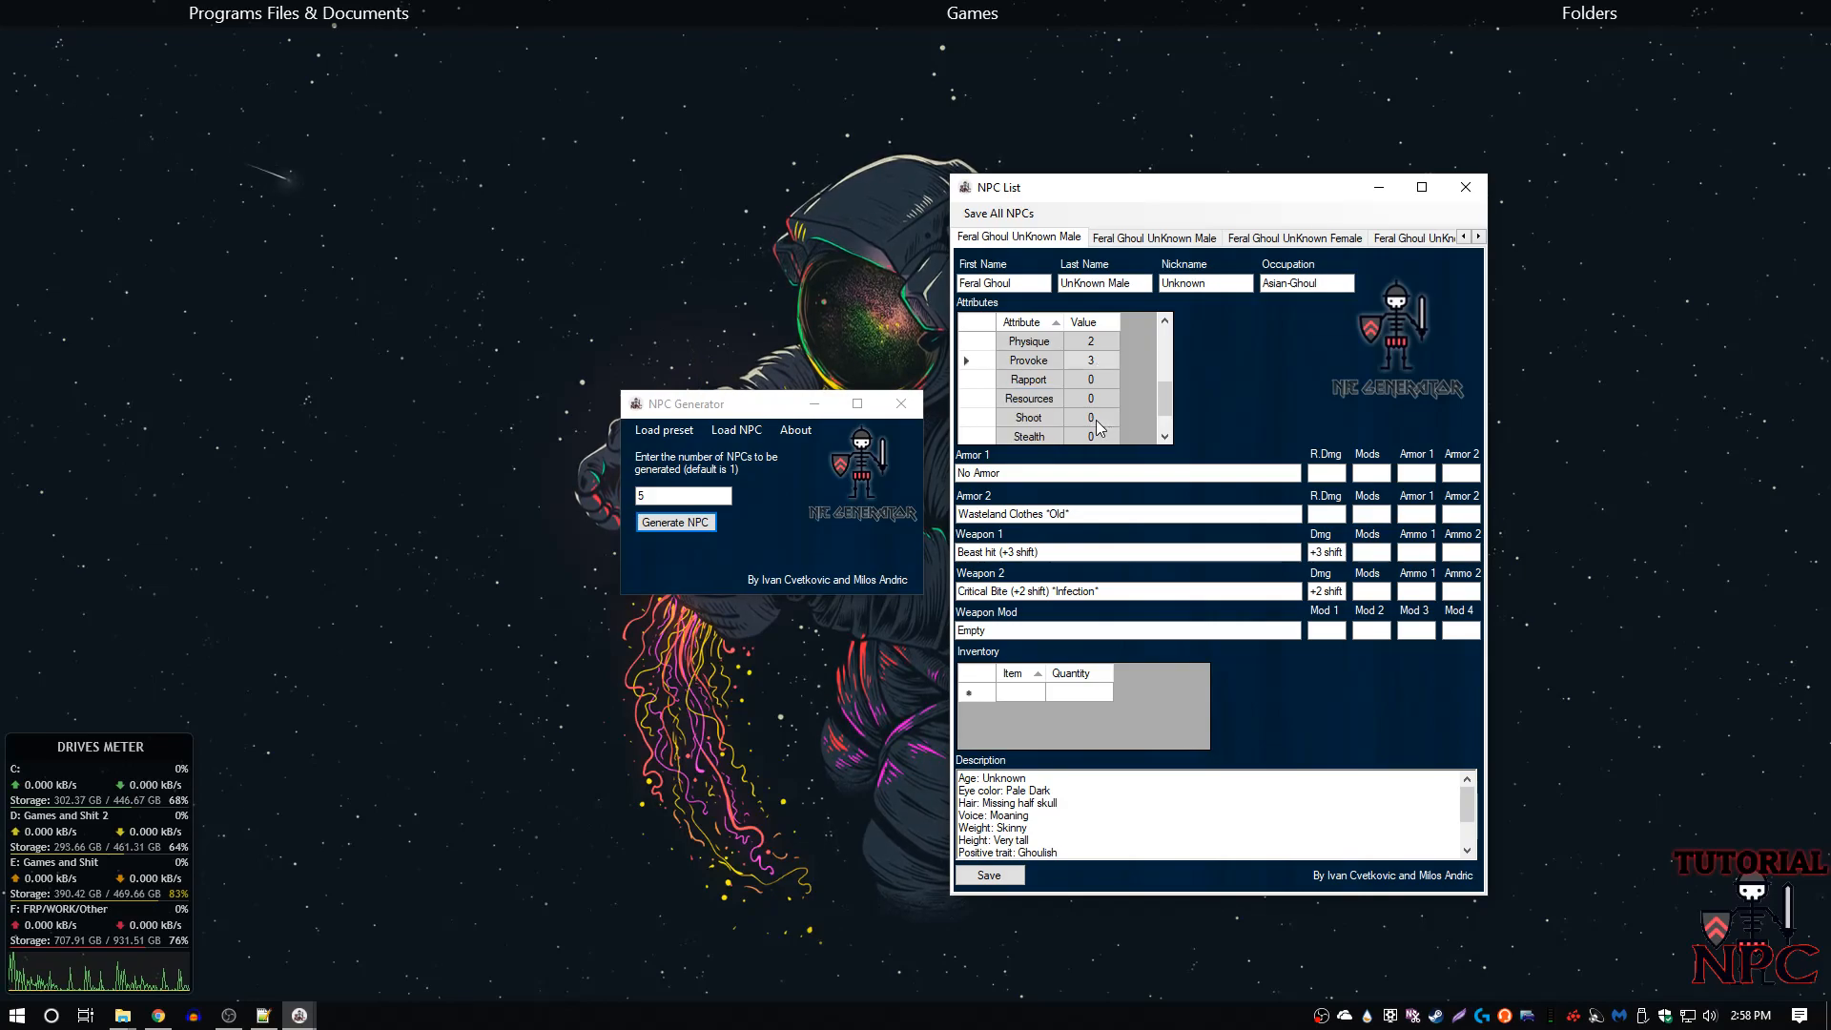
# - Review the first NPC's armor entries and both weapons with their damage shifts, comparing them with its Physique and Provoke attributes
pyautogui.click(1032, 470)
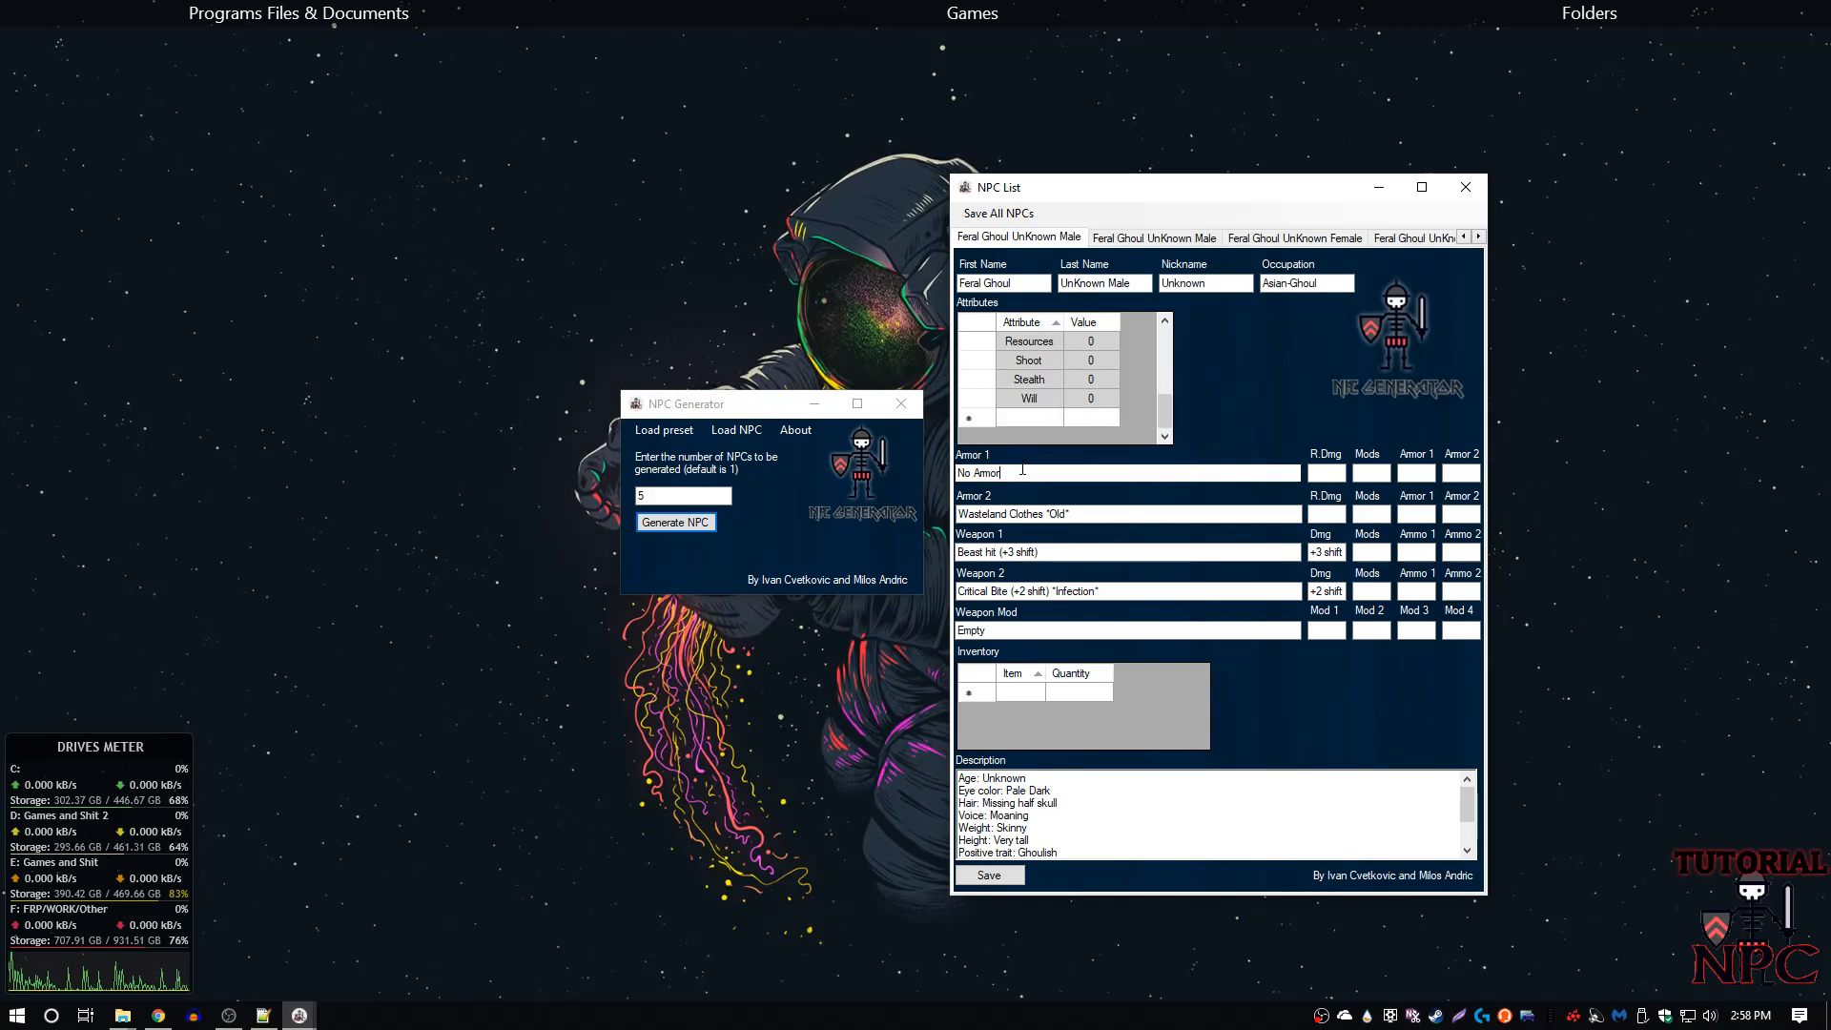
pyautogui.press('Tab')
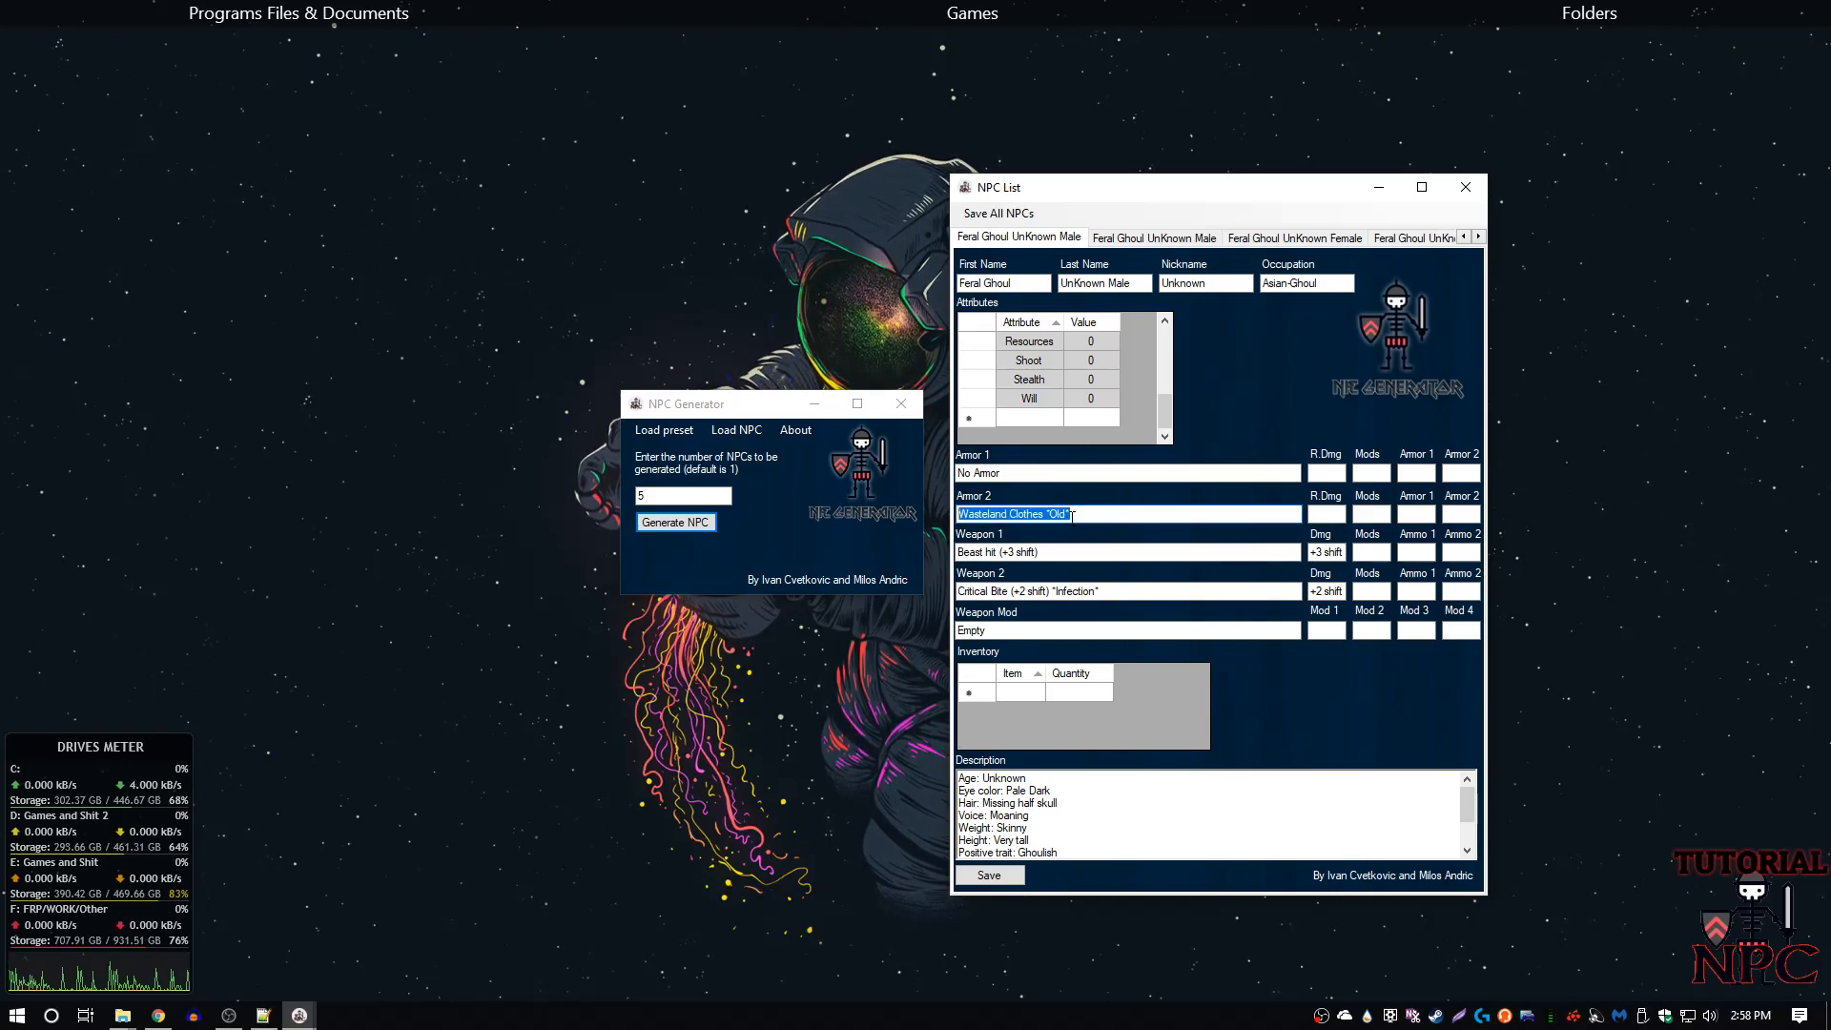
pyautogui.moveTo(1040, 552); pyautogui.dragTo(920, 551)
pyautogui.press('Tab')
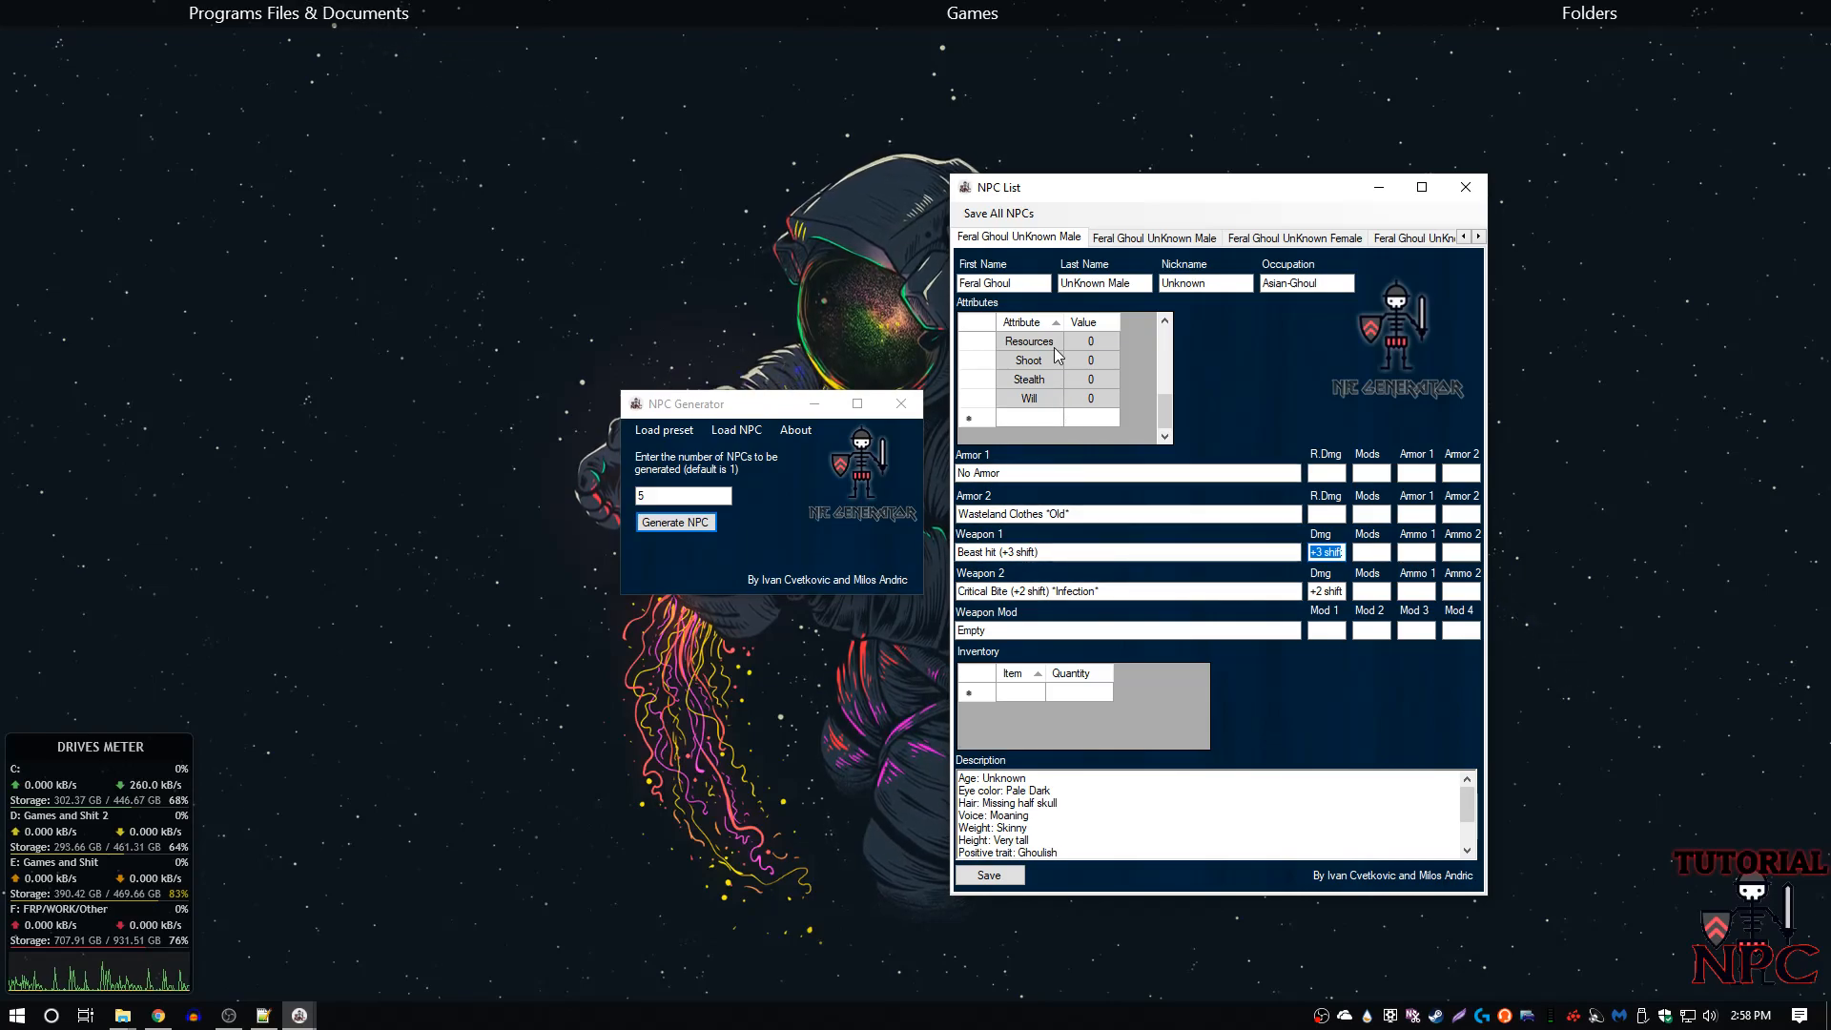
pyautogui.scroll(1, 1055, 347)
pyautogui.click(1085, 359)
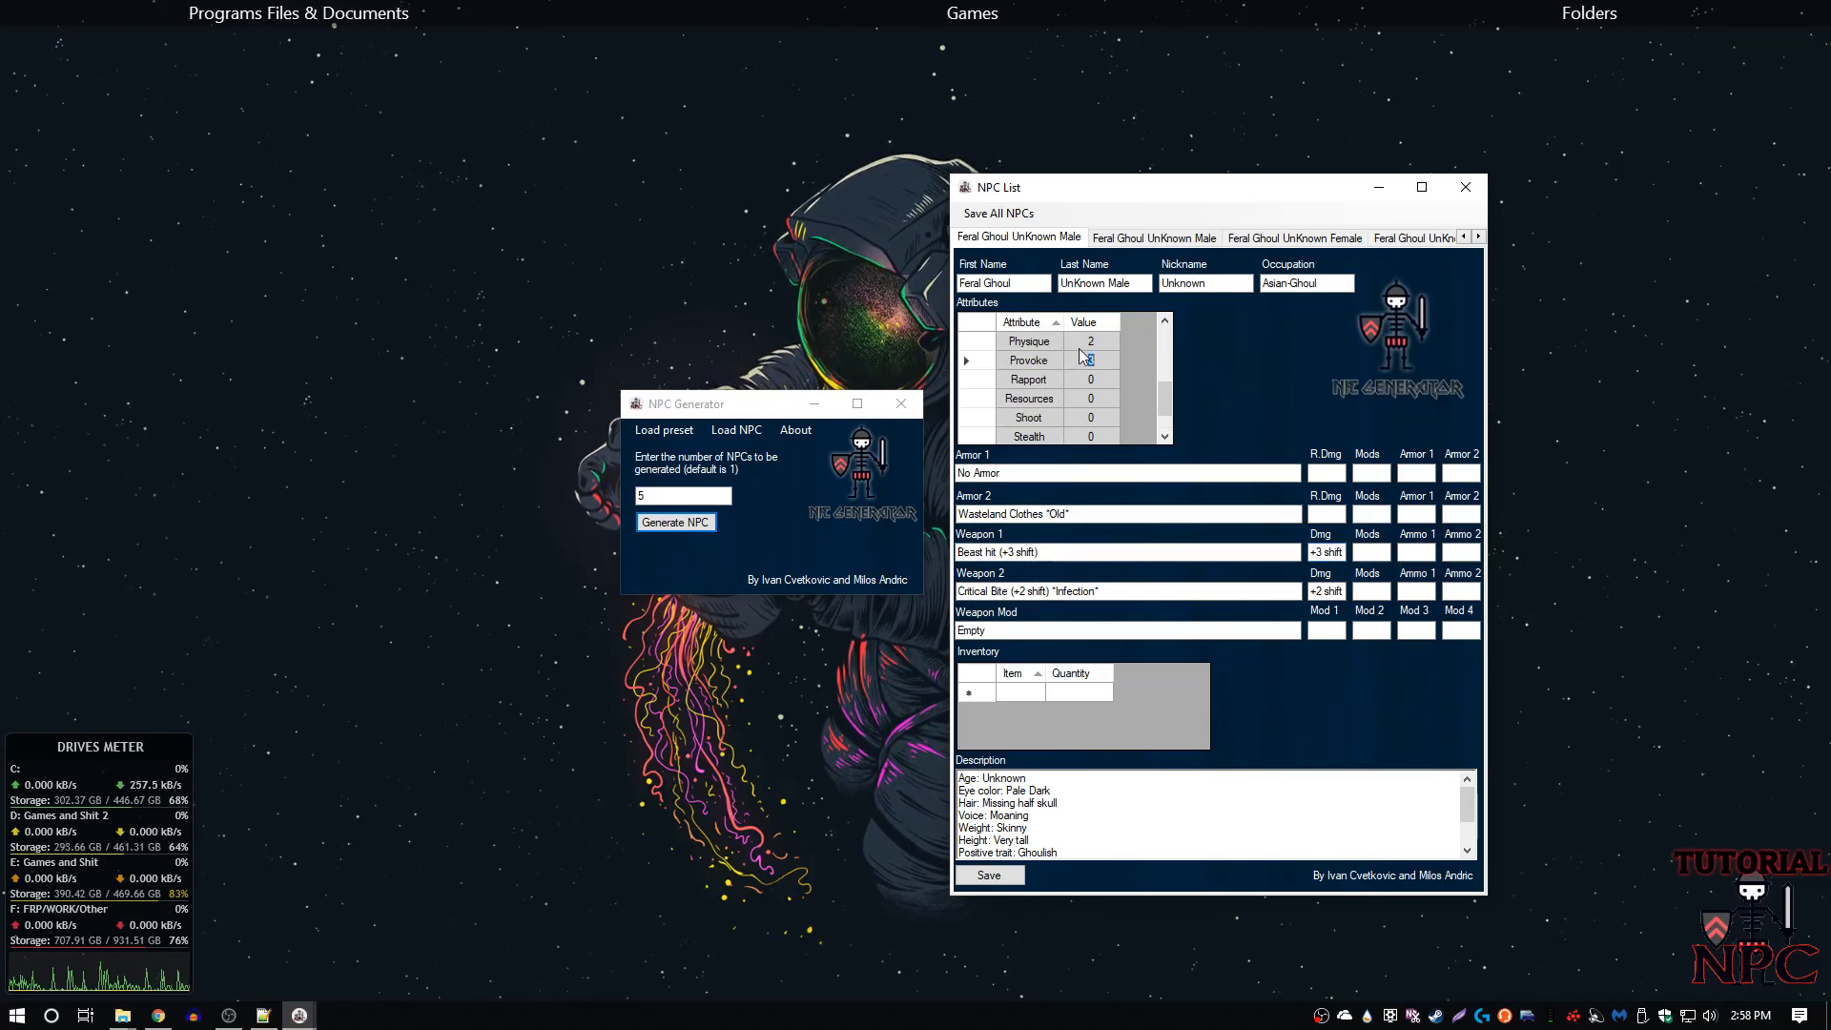
pyautogui.moveTo(1113, 591); pyautogui.dragTo(951, 589)
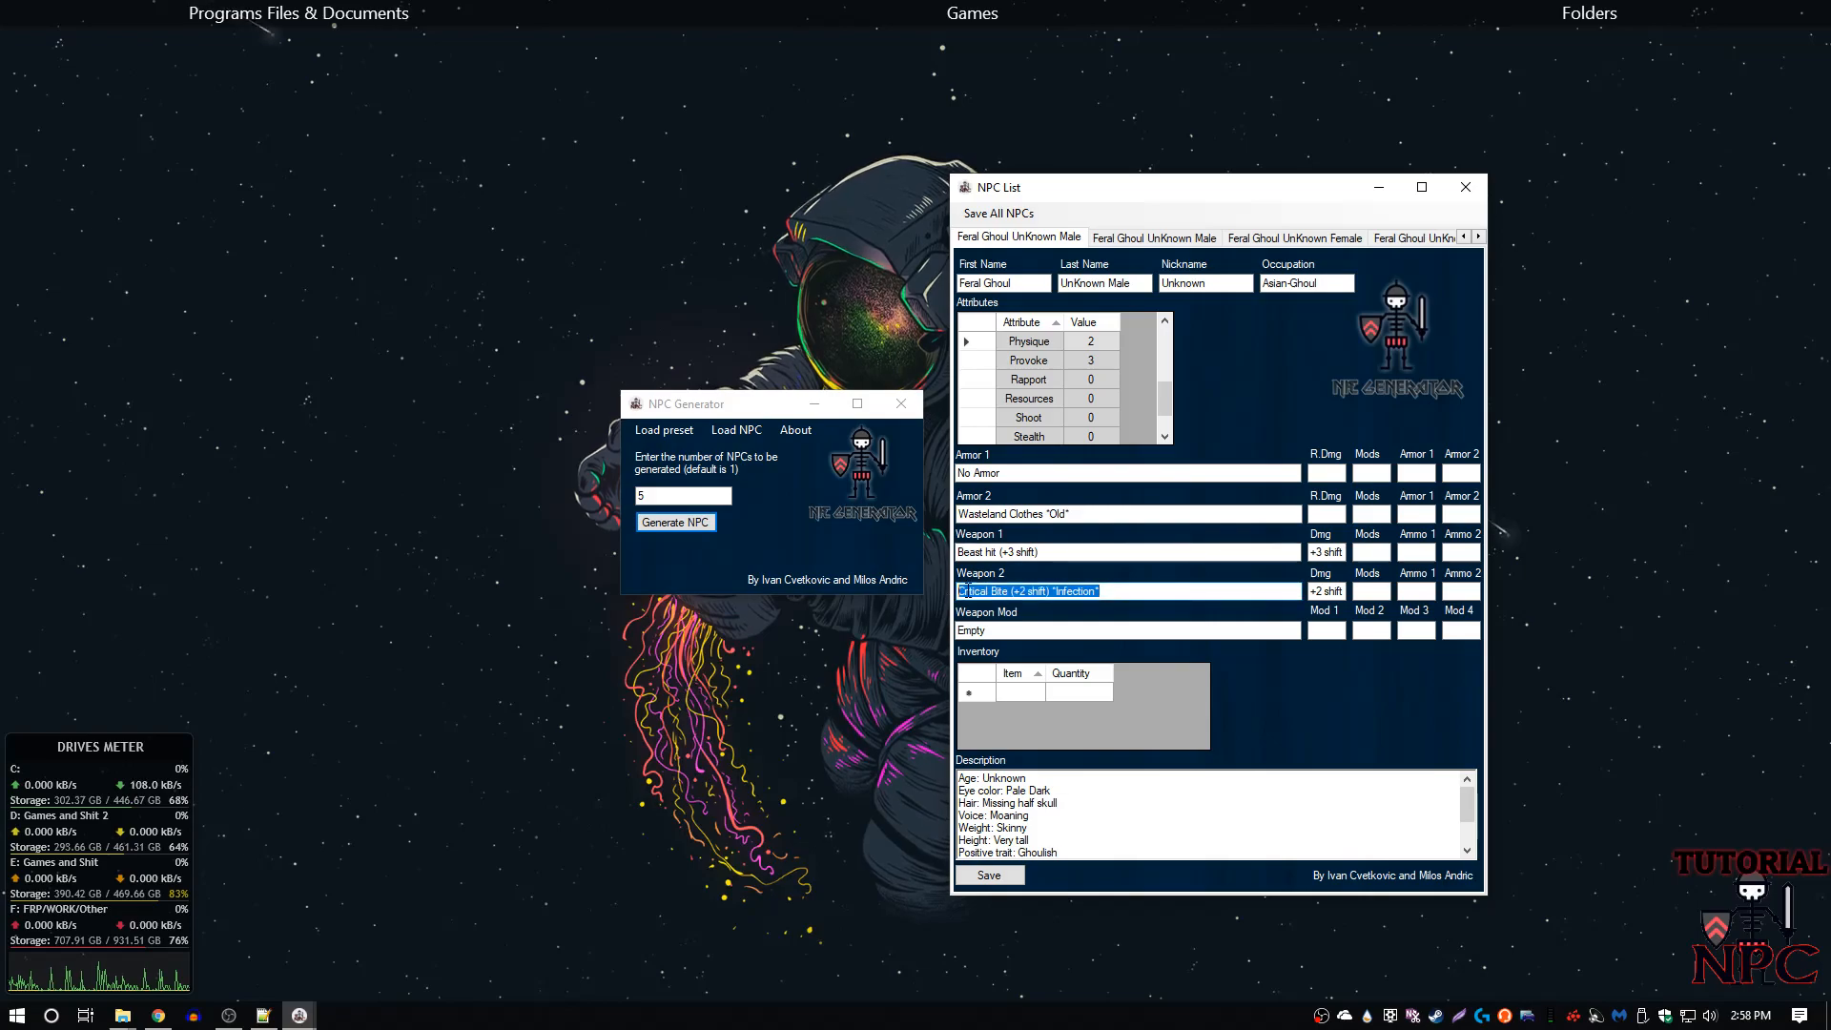
pyautogui.click(1012, 591)
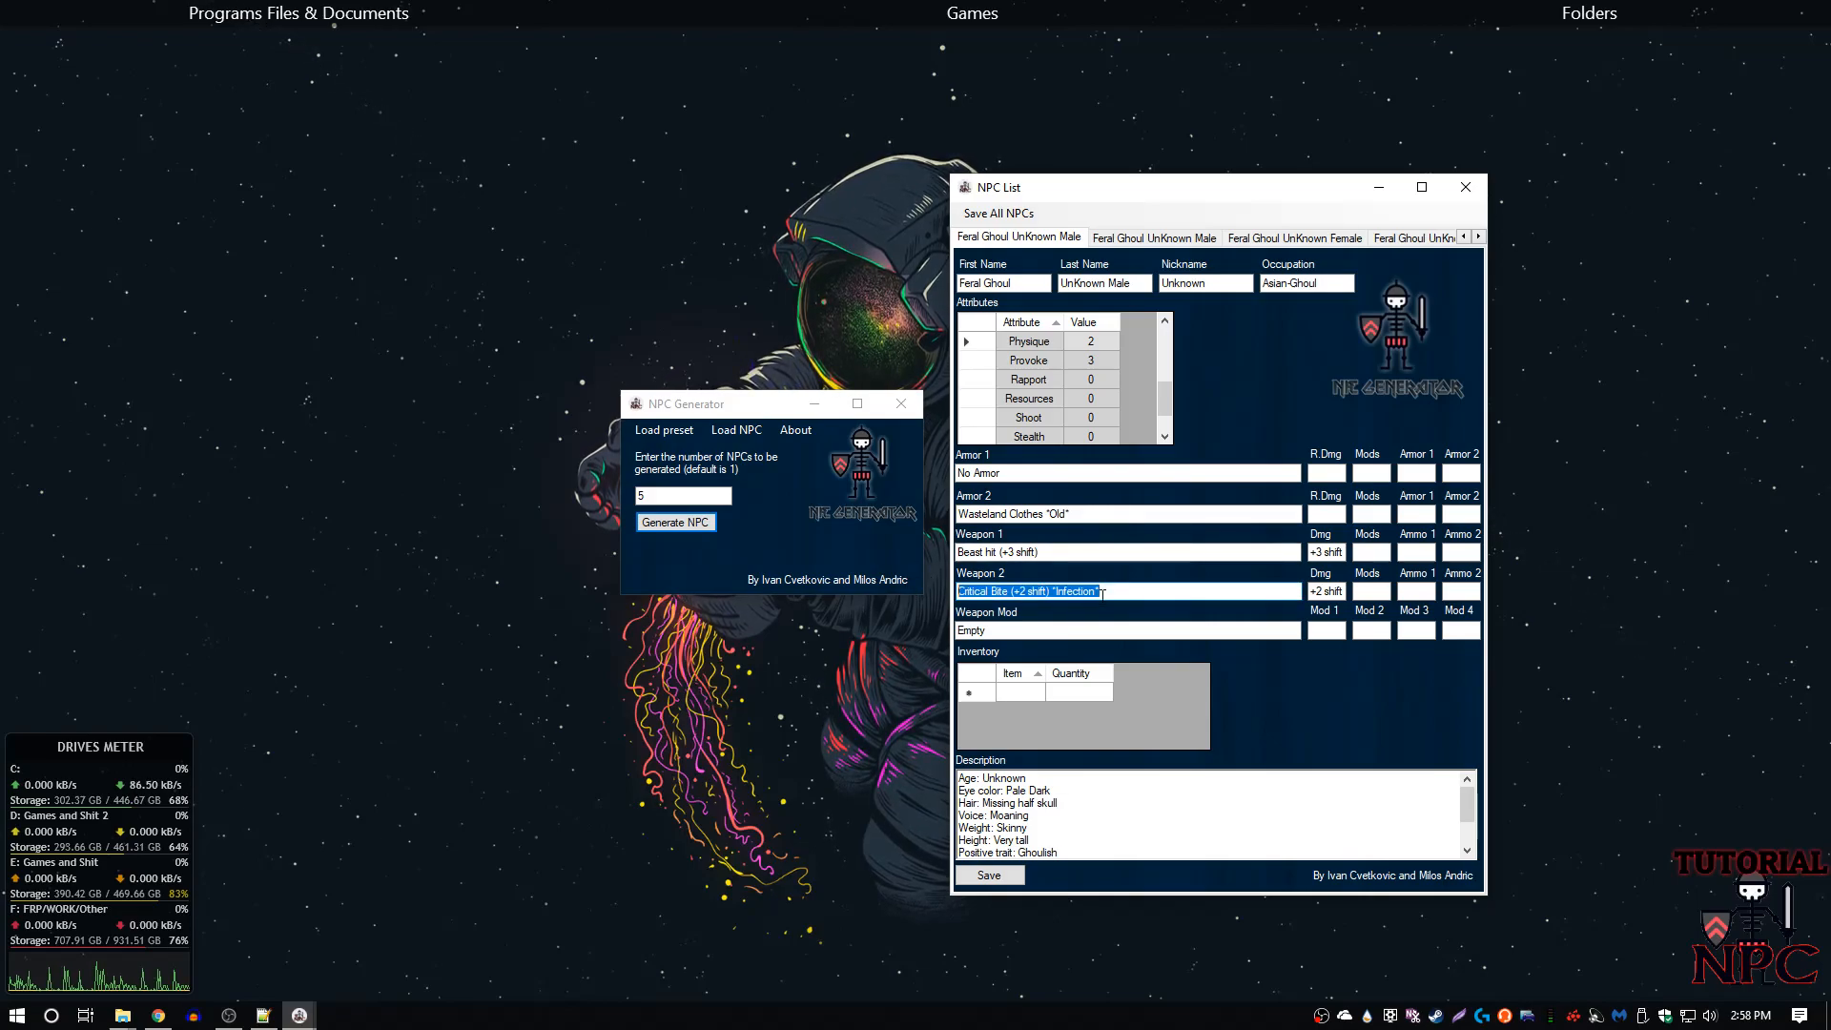
pyautogui.moveTo(1310, 592); pyautogui.dragTo(1401, 591)
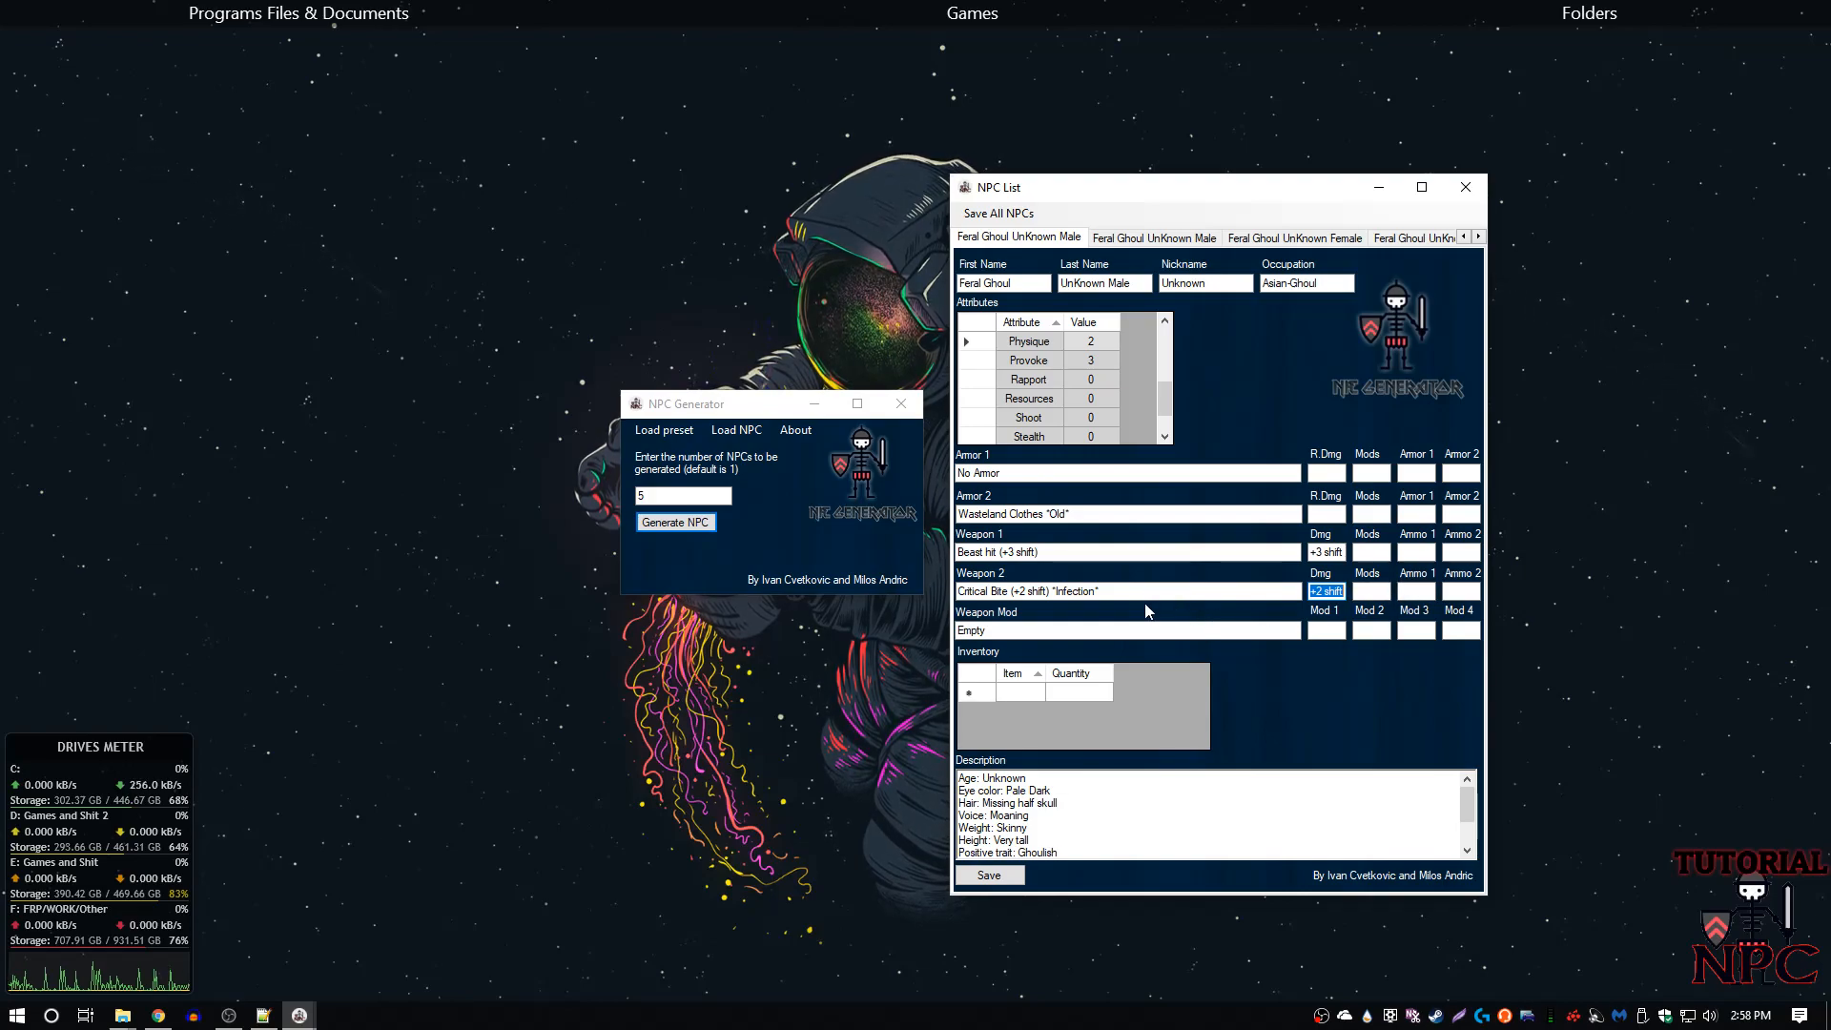
pyautogui.moveTo(1101, 591); pyautogui.dragTo(1050, 593)
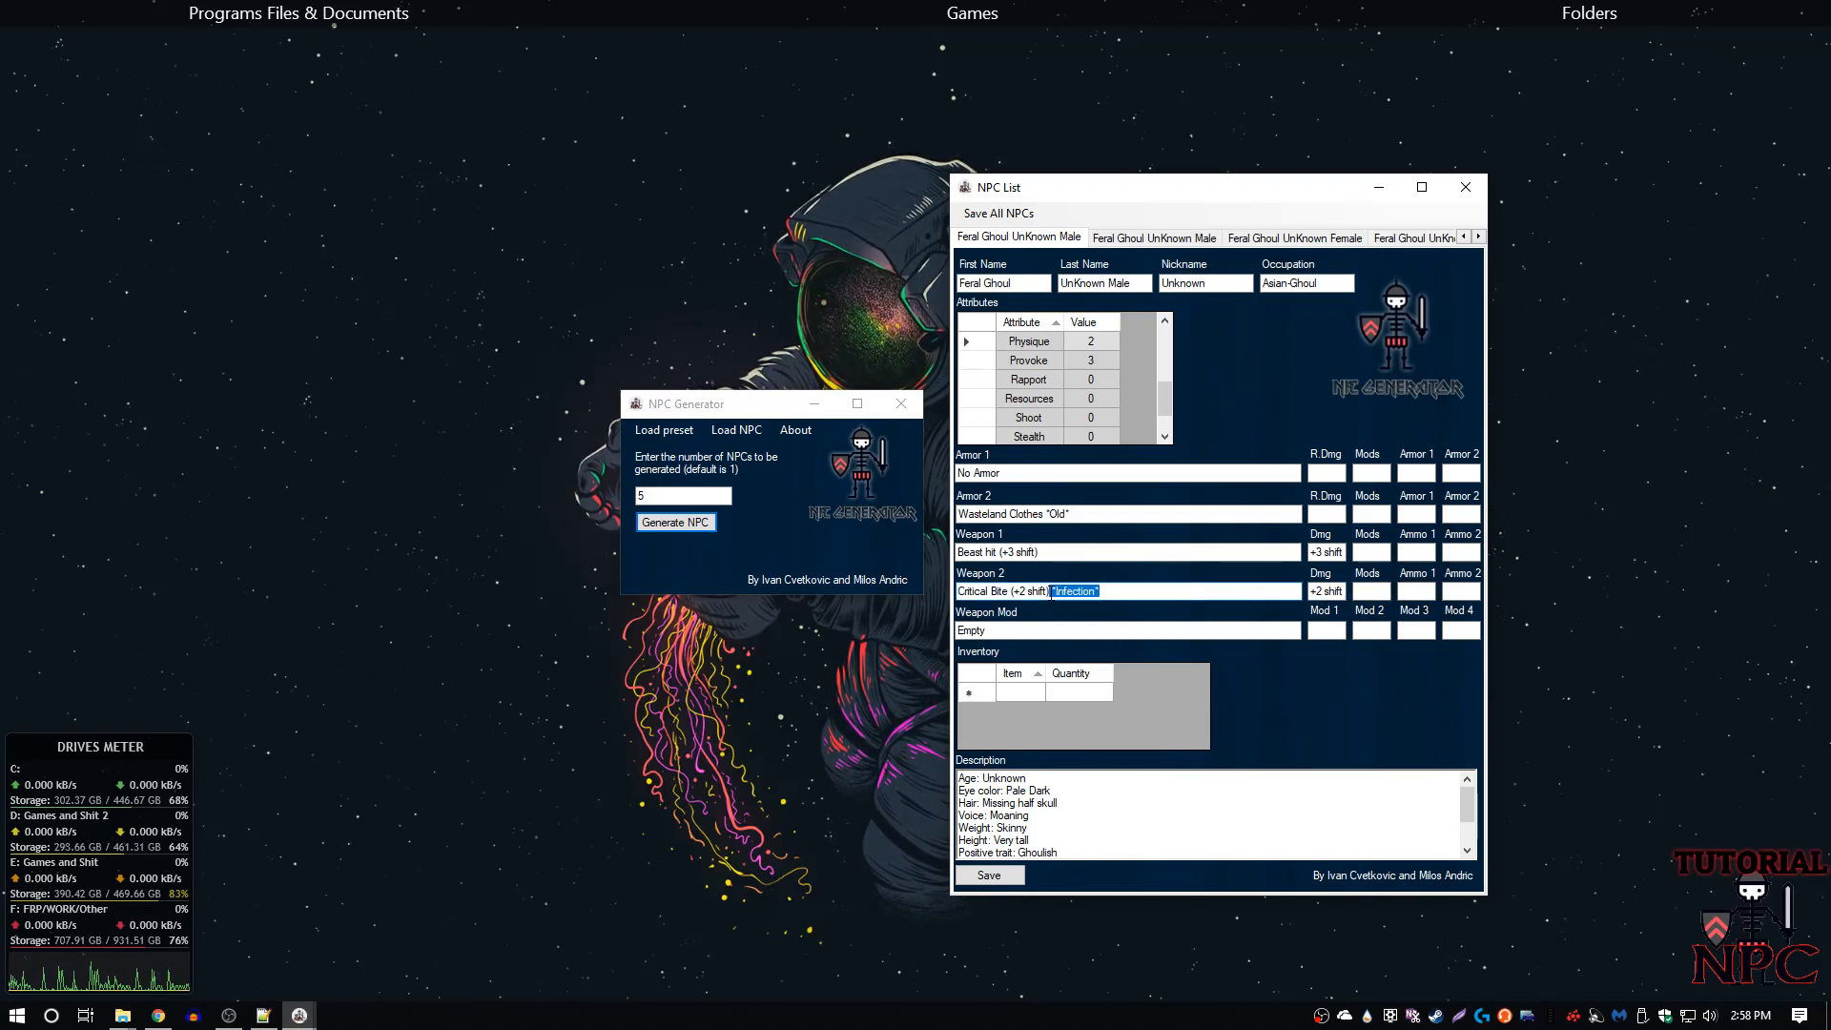
# - Read the first NPC's description lines covering age, eye color, hair, voice, weight and height
pyautogui.click(1036, 778)
pyautogui.moveTo(1036, 778); pyautogui.dragTo(952, 799)
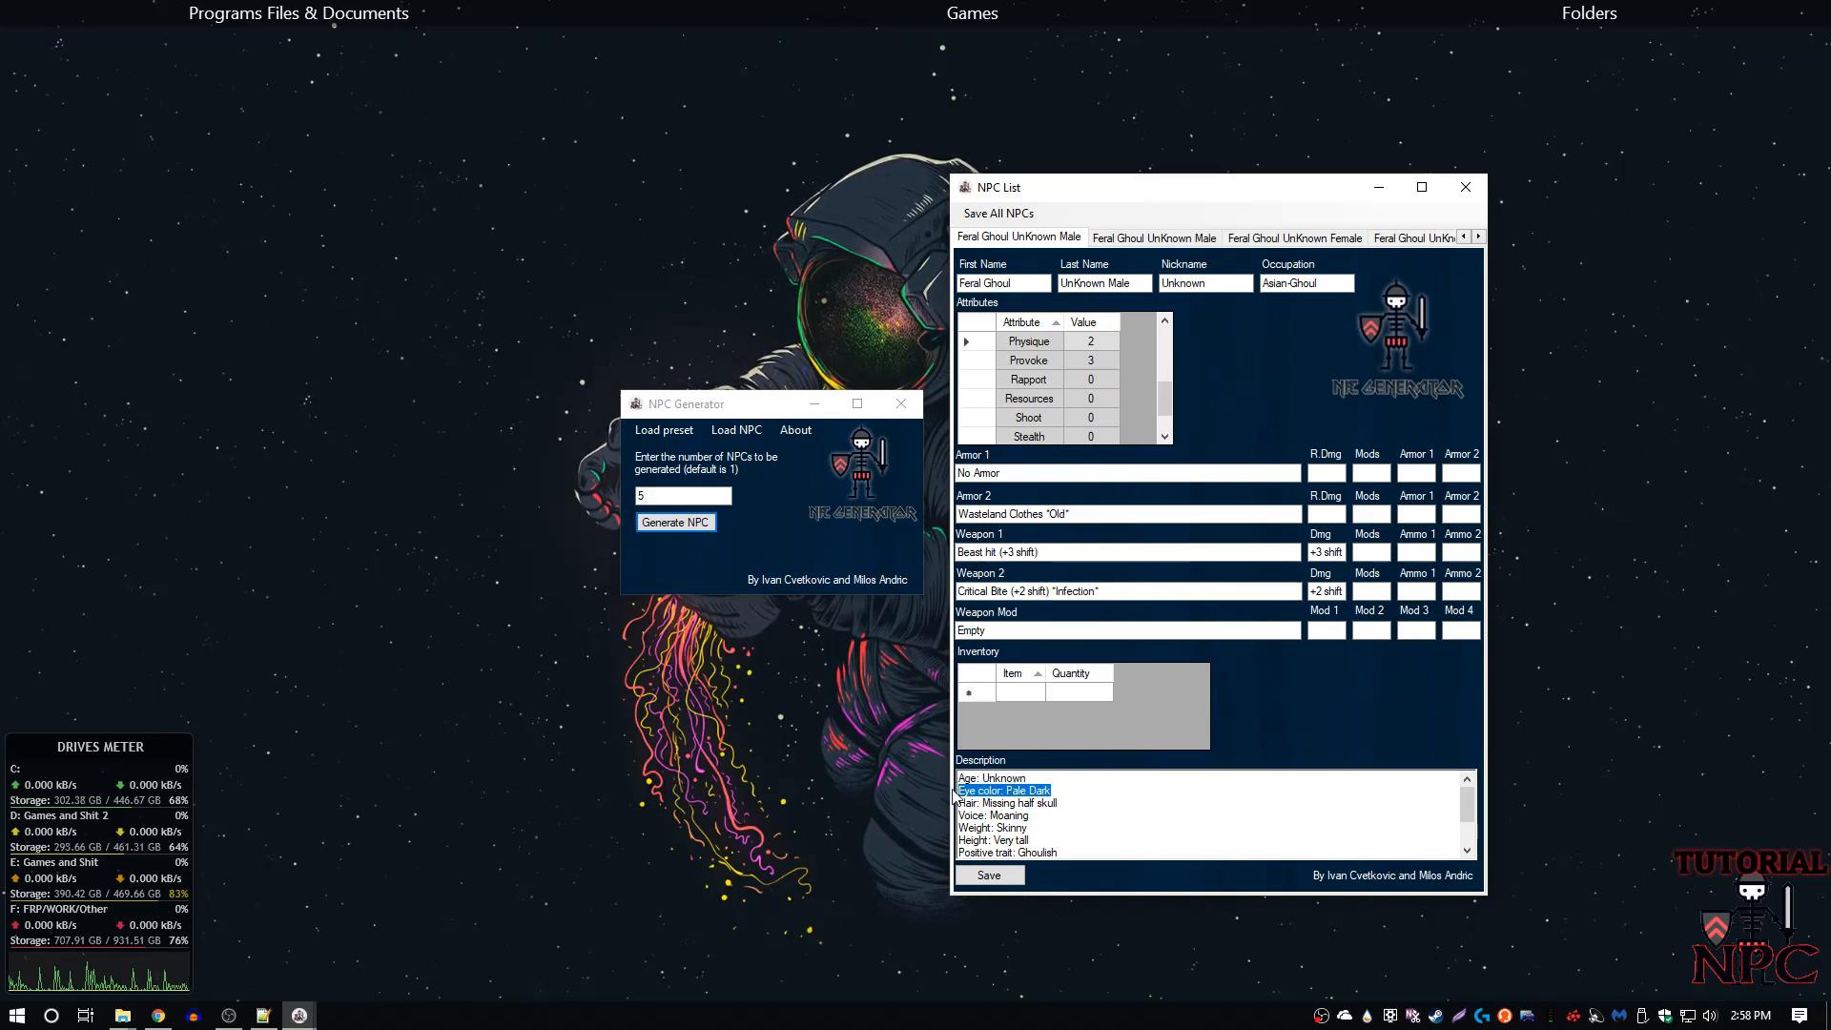
pyautogui.click(1068, 800)
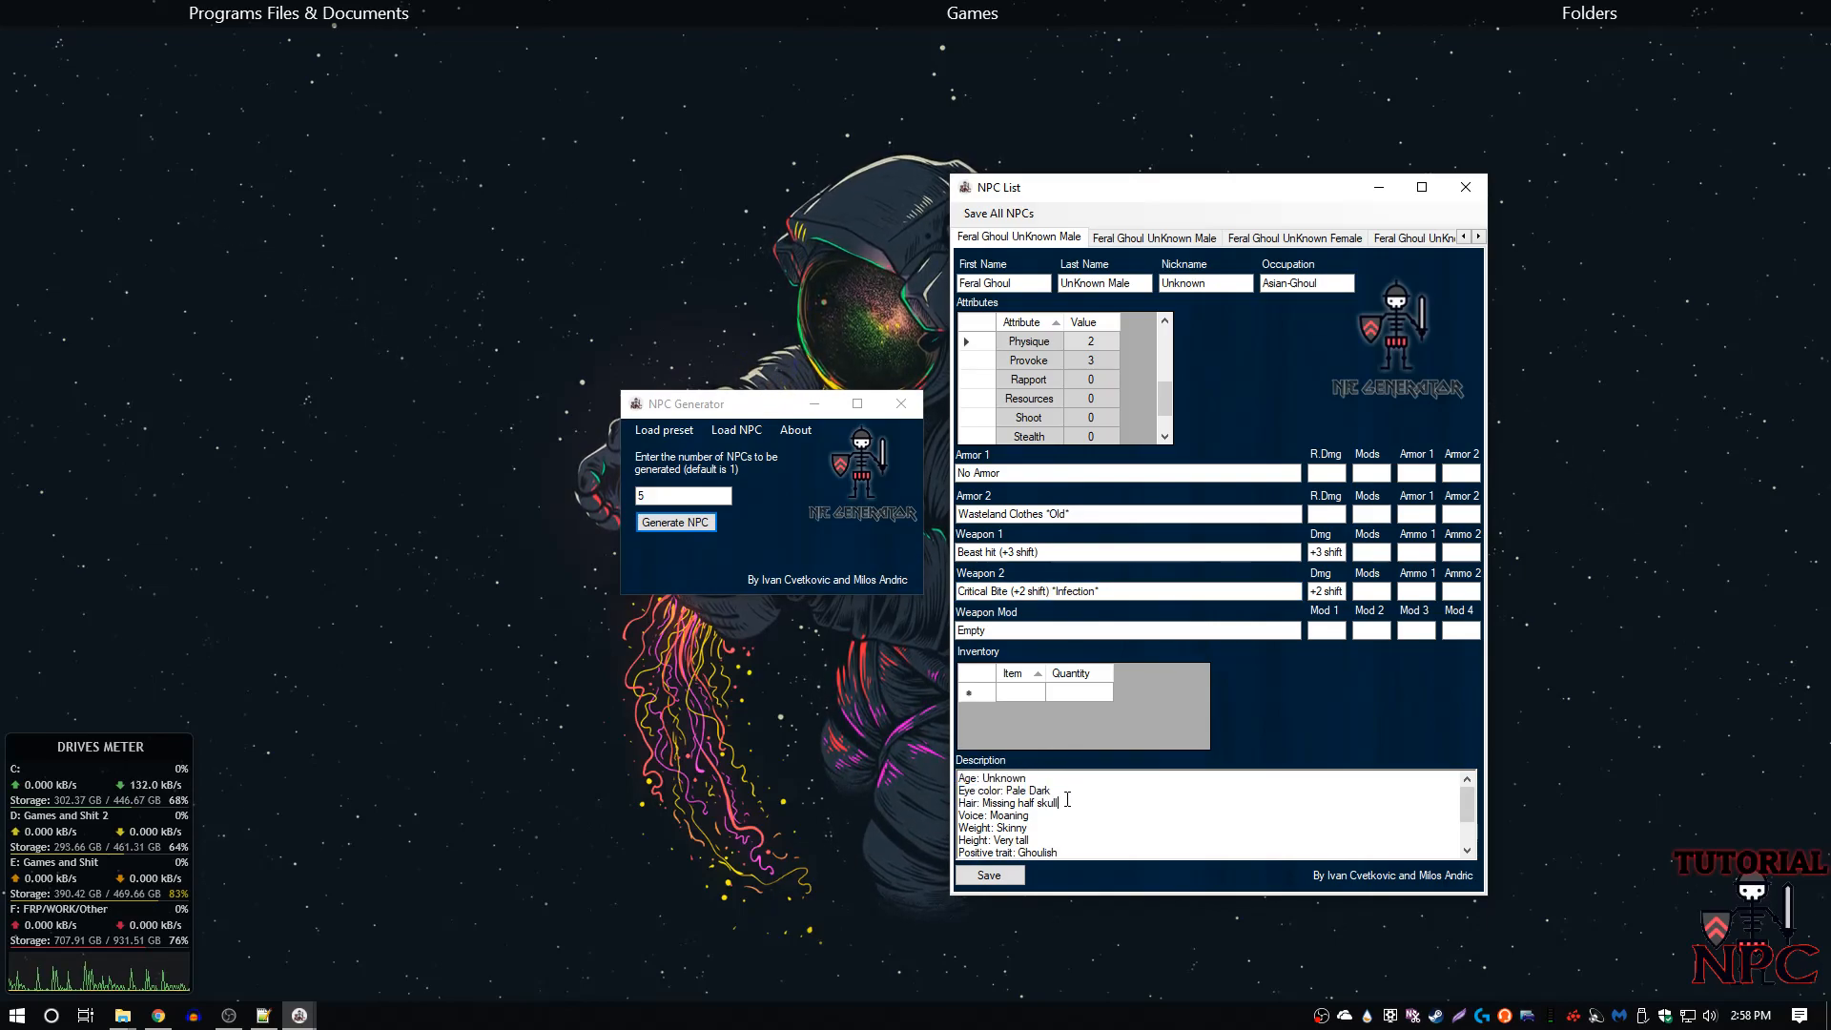
pyautogui.moveTo(1050, 791); pyautogui.dragTo(959, 816)
pyautogui.click(1055, 803)
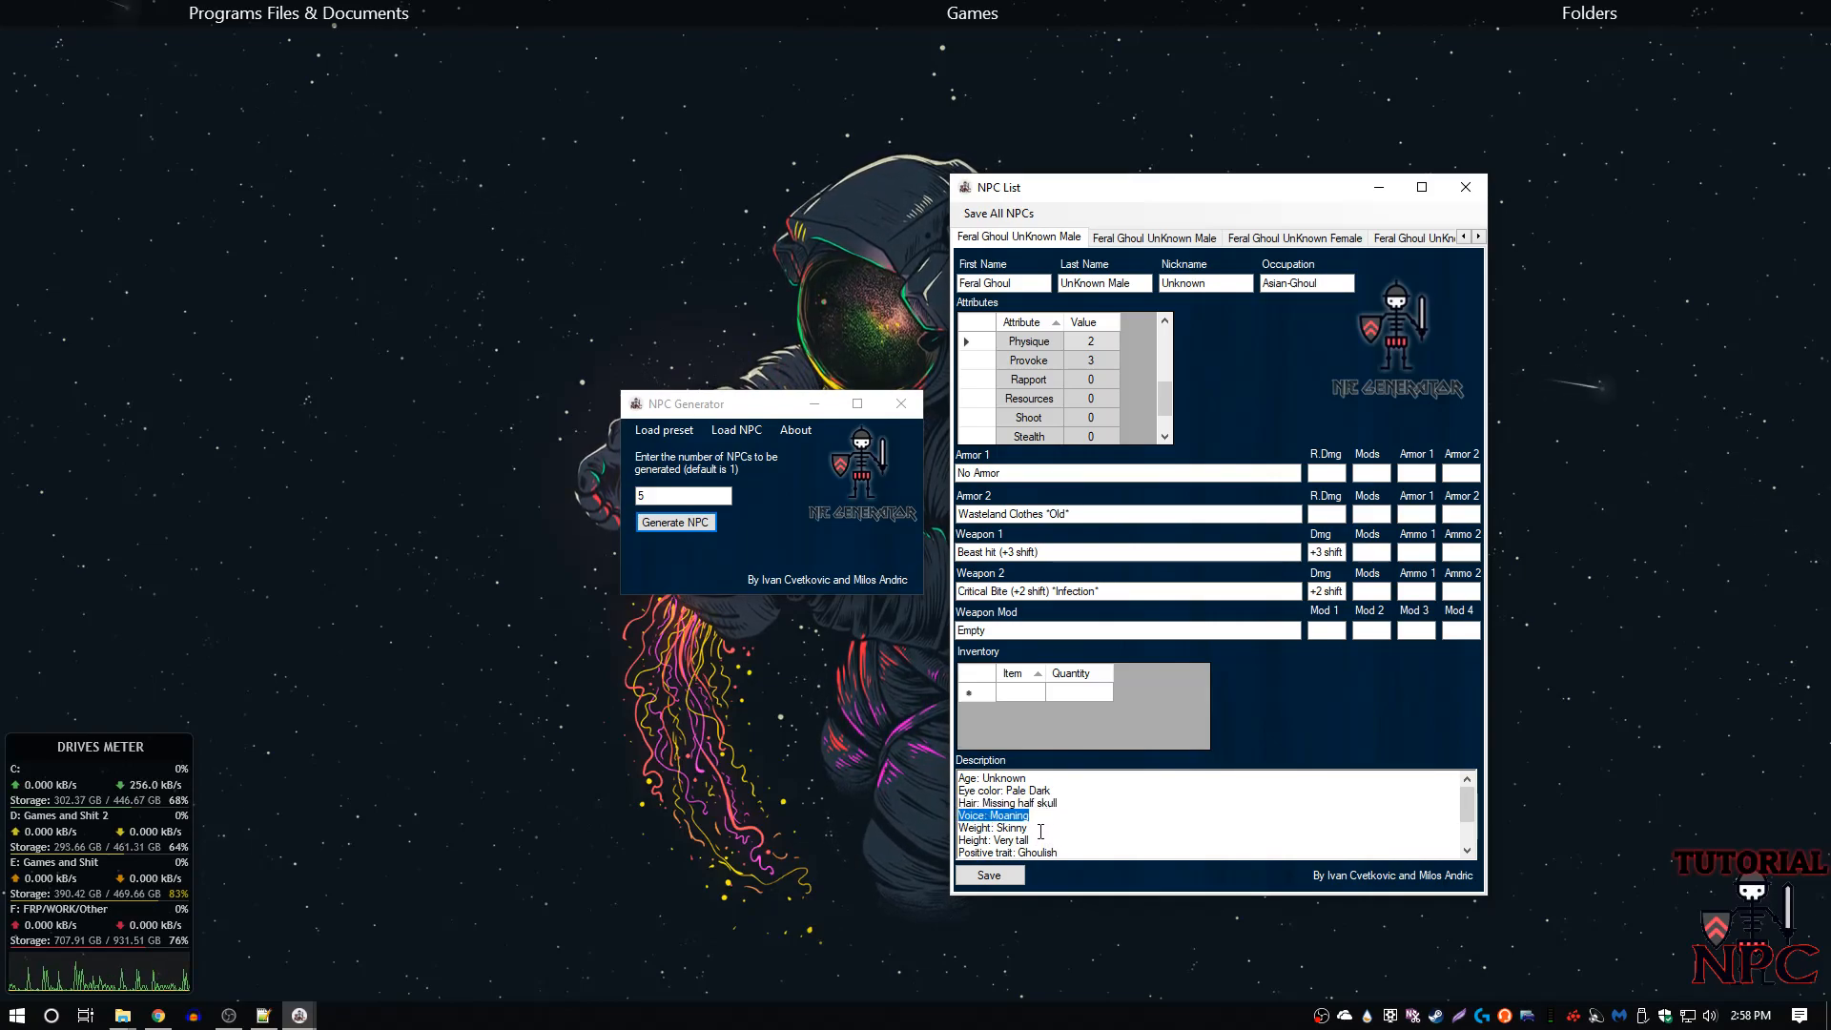
pyautogui.click(1030, 840)
pyautogui.hotkey('shift', 'Home')
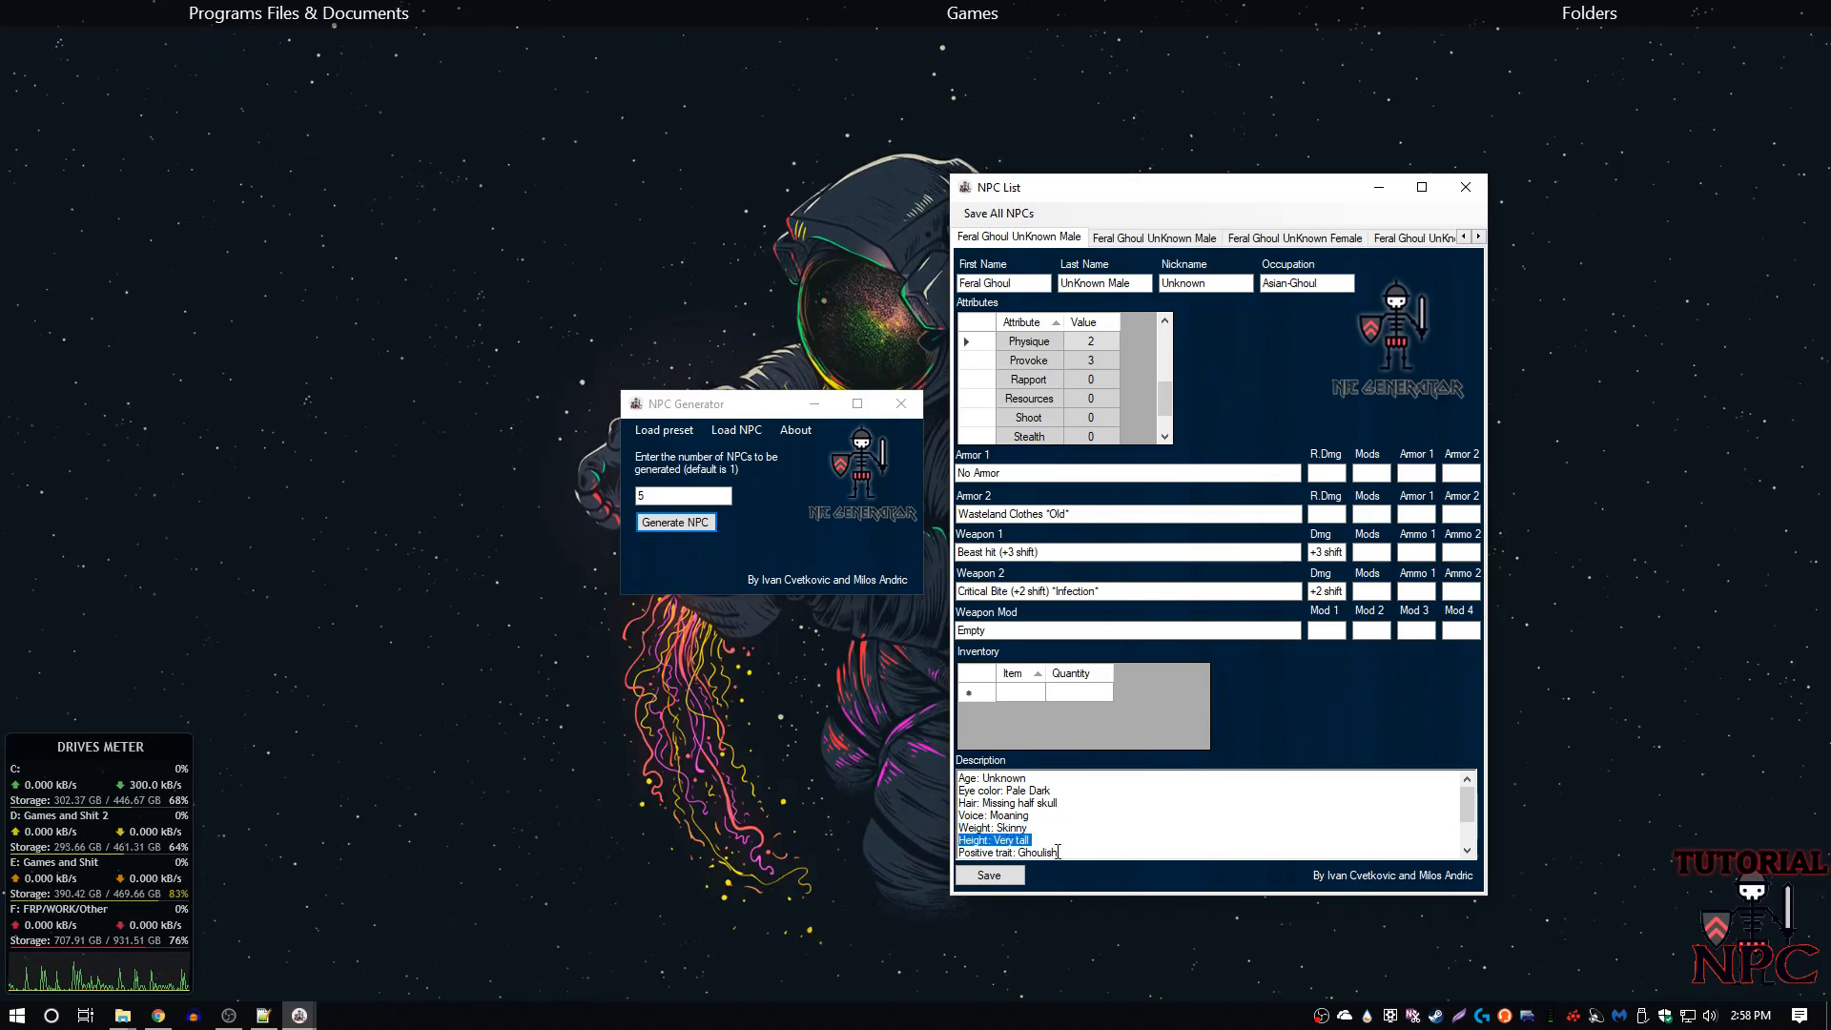
pyautogui.moveTo(1065, 851); pyautogui.dragTo(961, 831)
# - Examine the traits and medical issue at the end of the first NPC's description, including the issue's penalty
pyautogui.scroll(-1, 1065, 844)
pyautogui.click(1031, 842)
pyautogui.scroll(-1, 1028, 848)
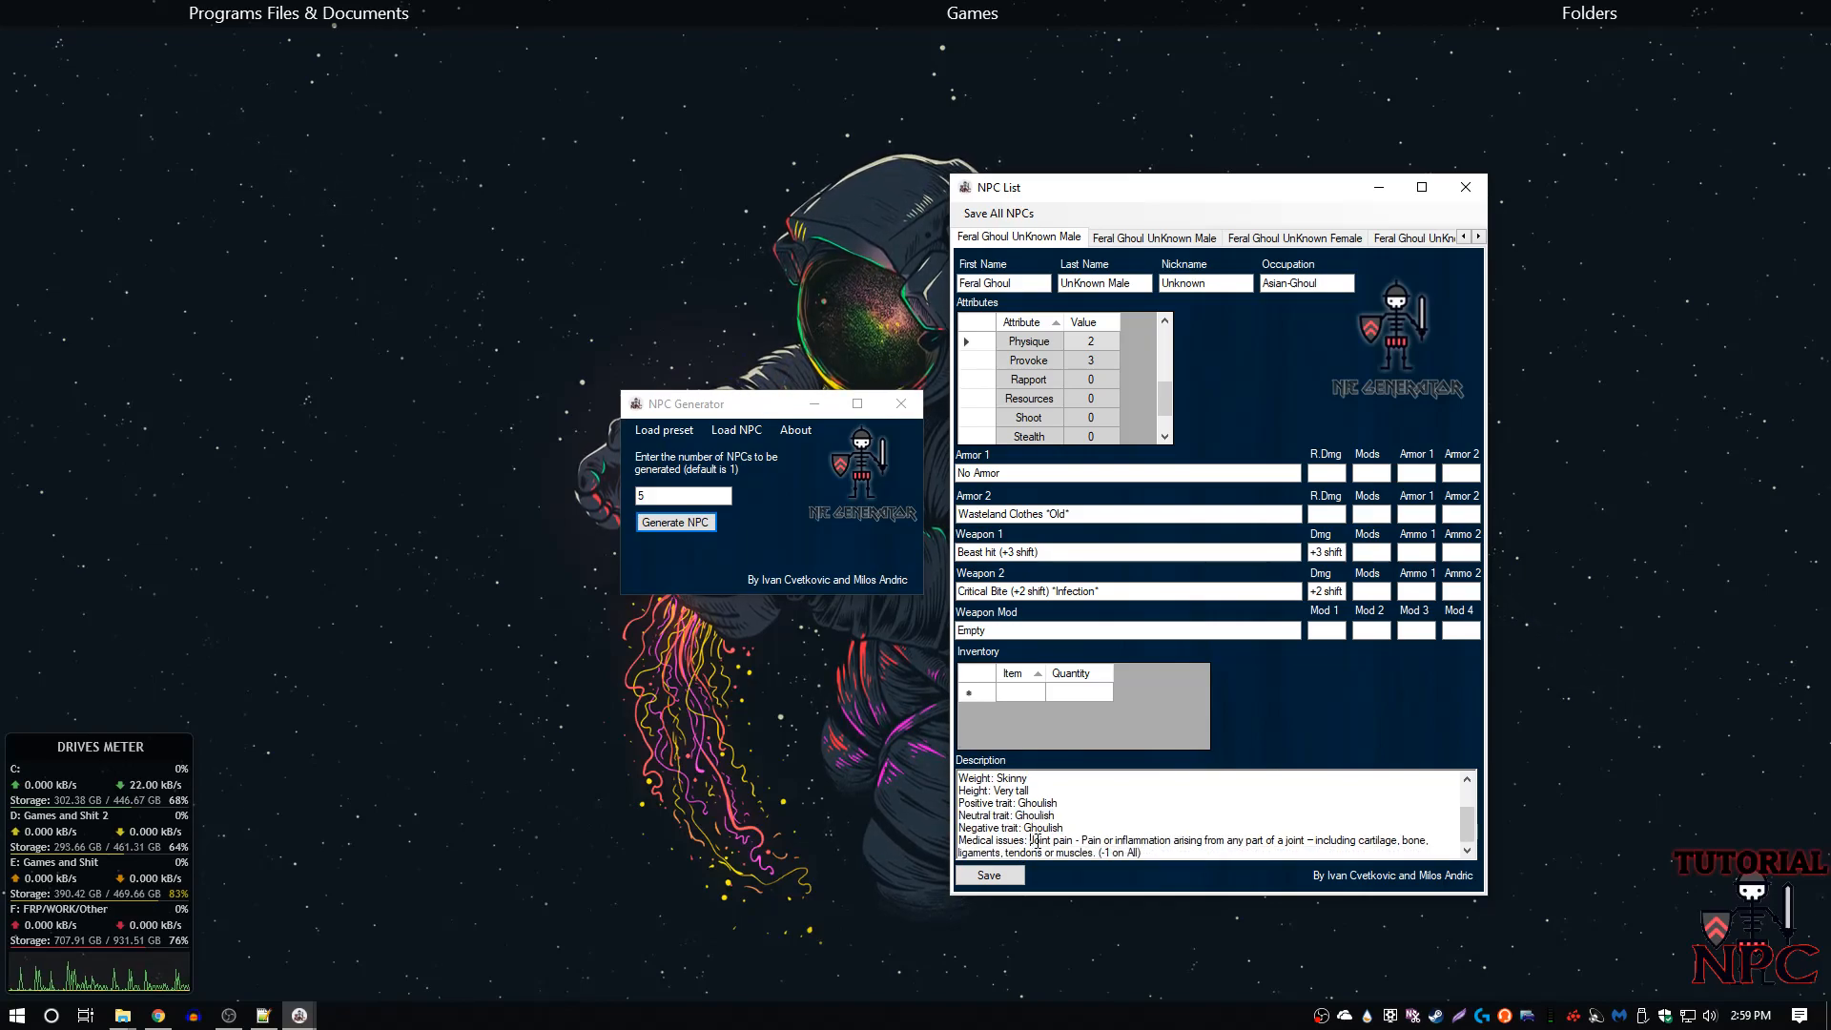
pyautogui.moveTo(1145, 839)
pyautogui.mouseDown()
pyautogui.moveTo(1435, 840)
pyautogui.moveTo(1159, 854)
pyautogui.mouseUp()
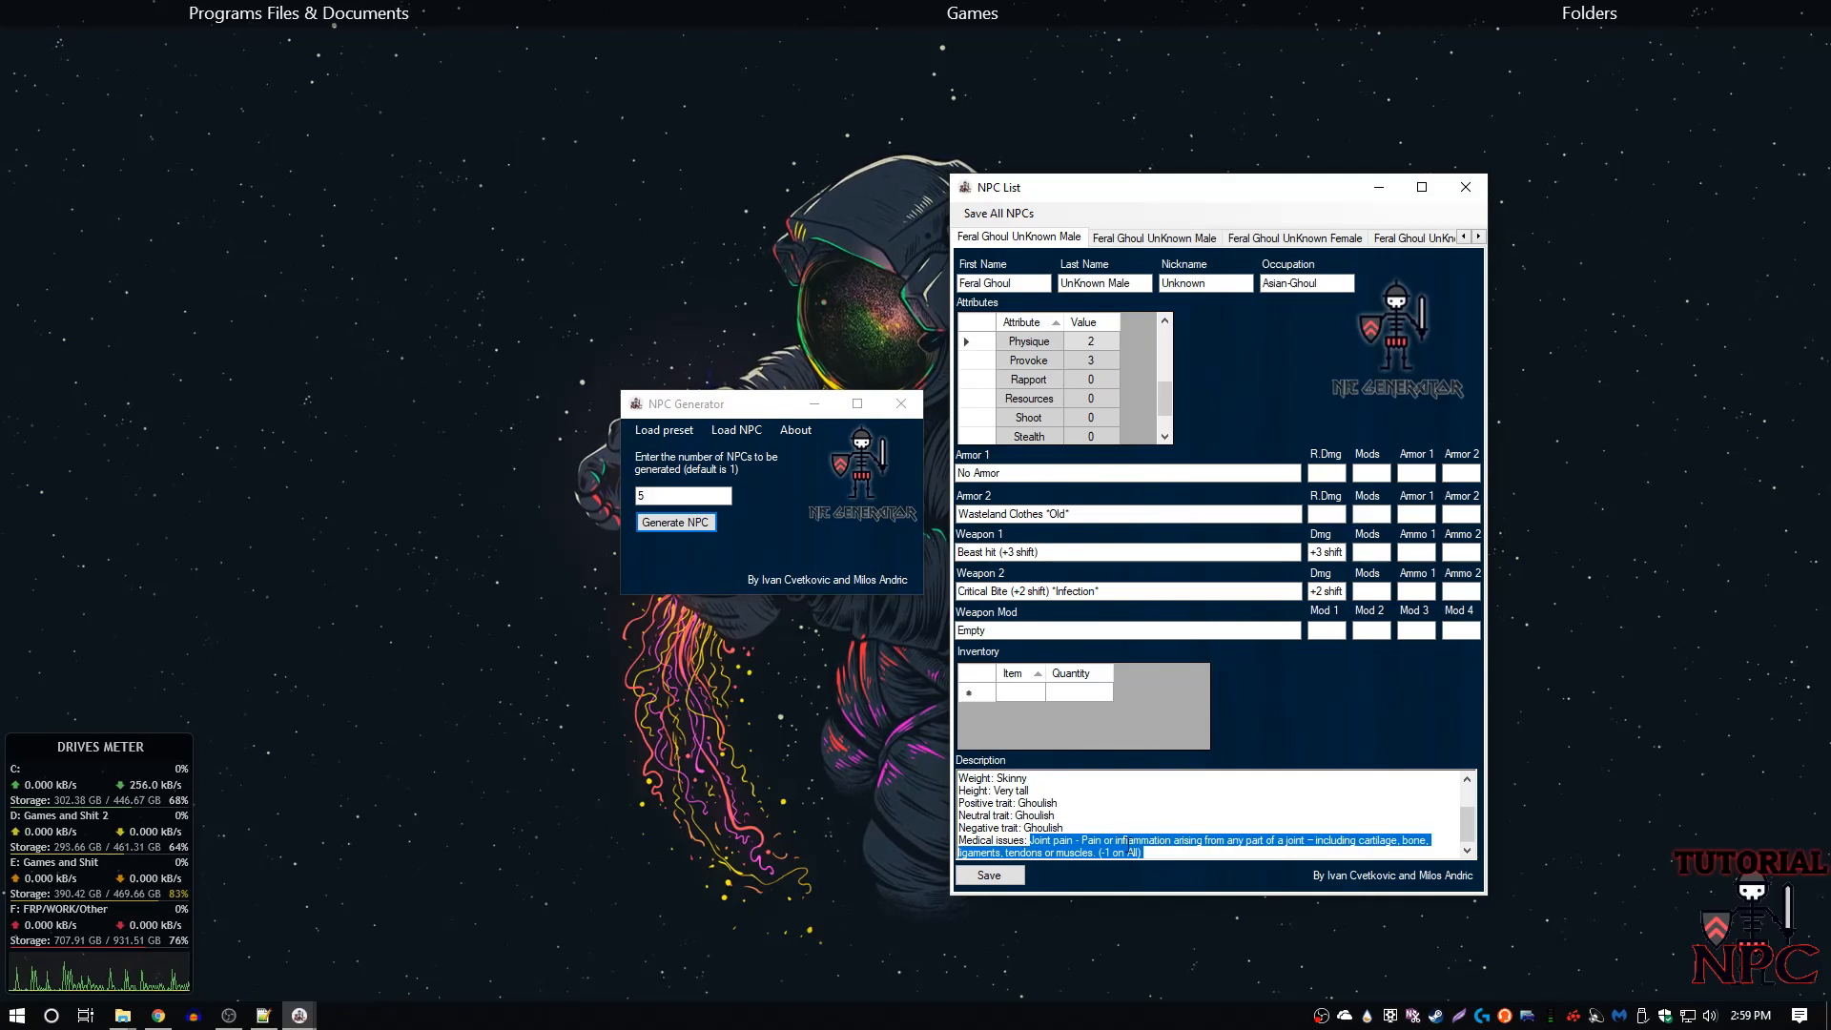
pyautogui.click(1107, 851)
pyautogui.moveTo(1132, 851); pyautogui.dragTo(1138, 853)
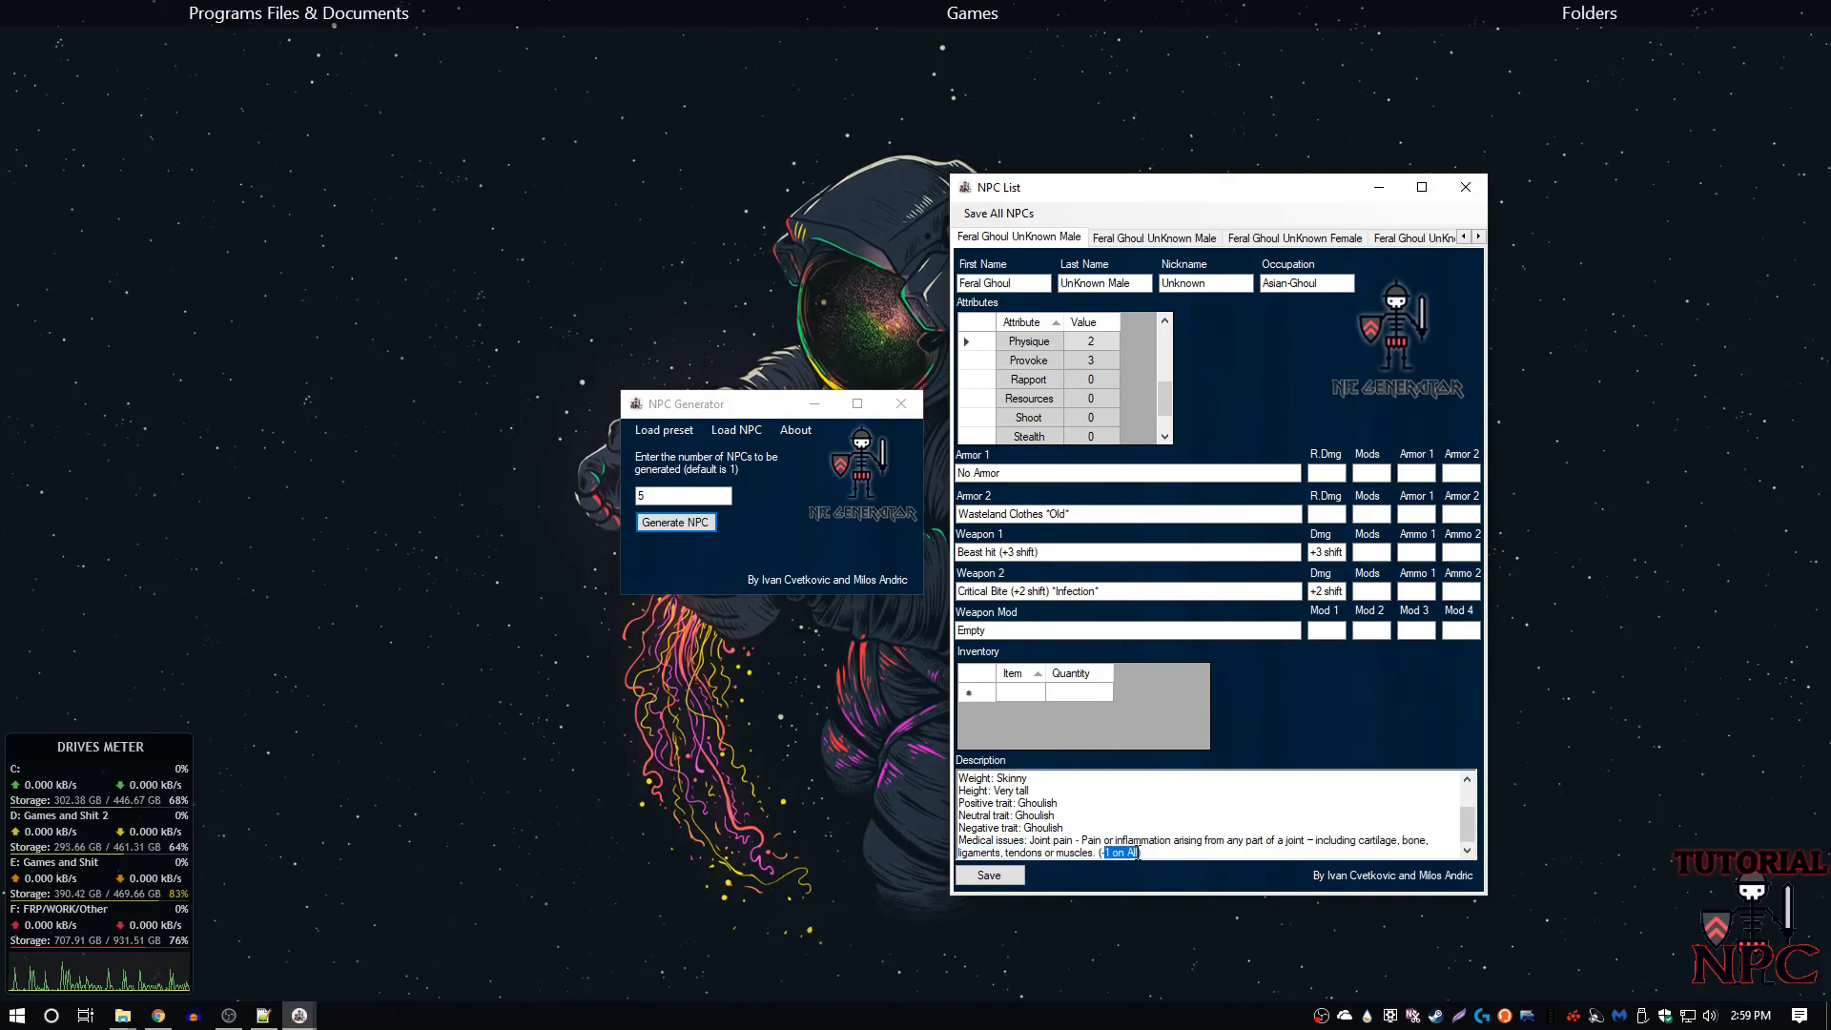
pyautogui.scroll(5, 1104, 401)
pyautogui.scroll(-5, 1118, 420)
# - Switch to the second Feral Ghoul NPC and examine the height entry and its penalty in the description
pyautogui.click(1122, 237)
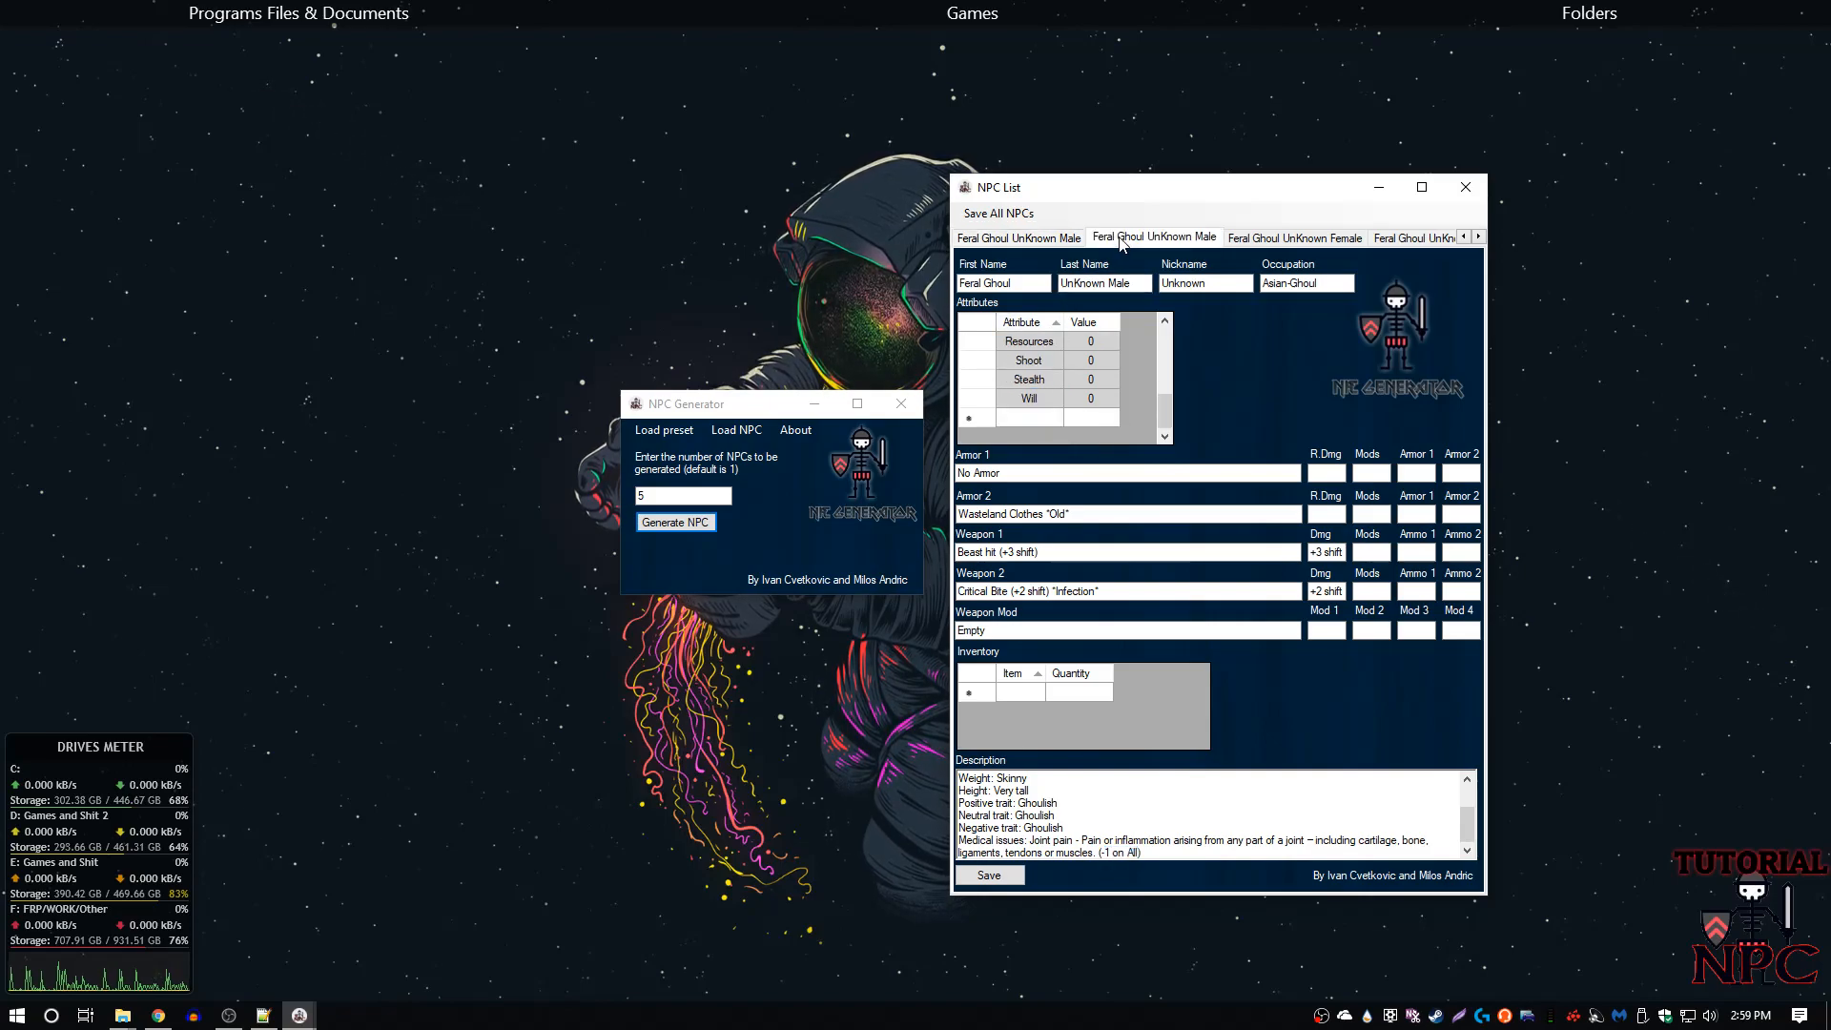
pyautogui.scroll(-1, 1120, 827)
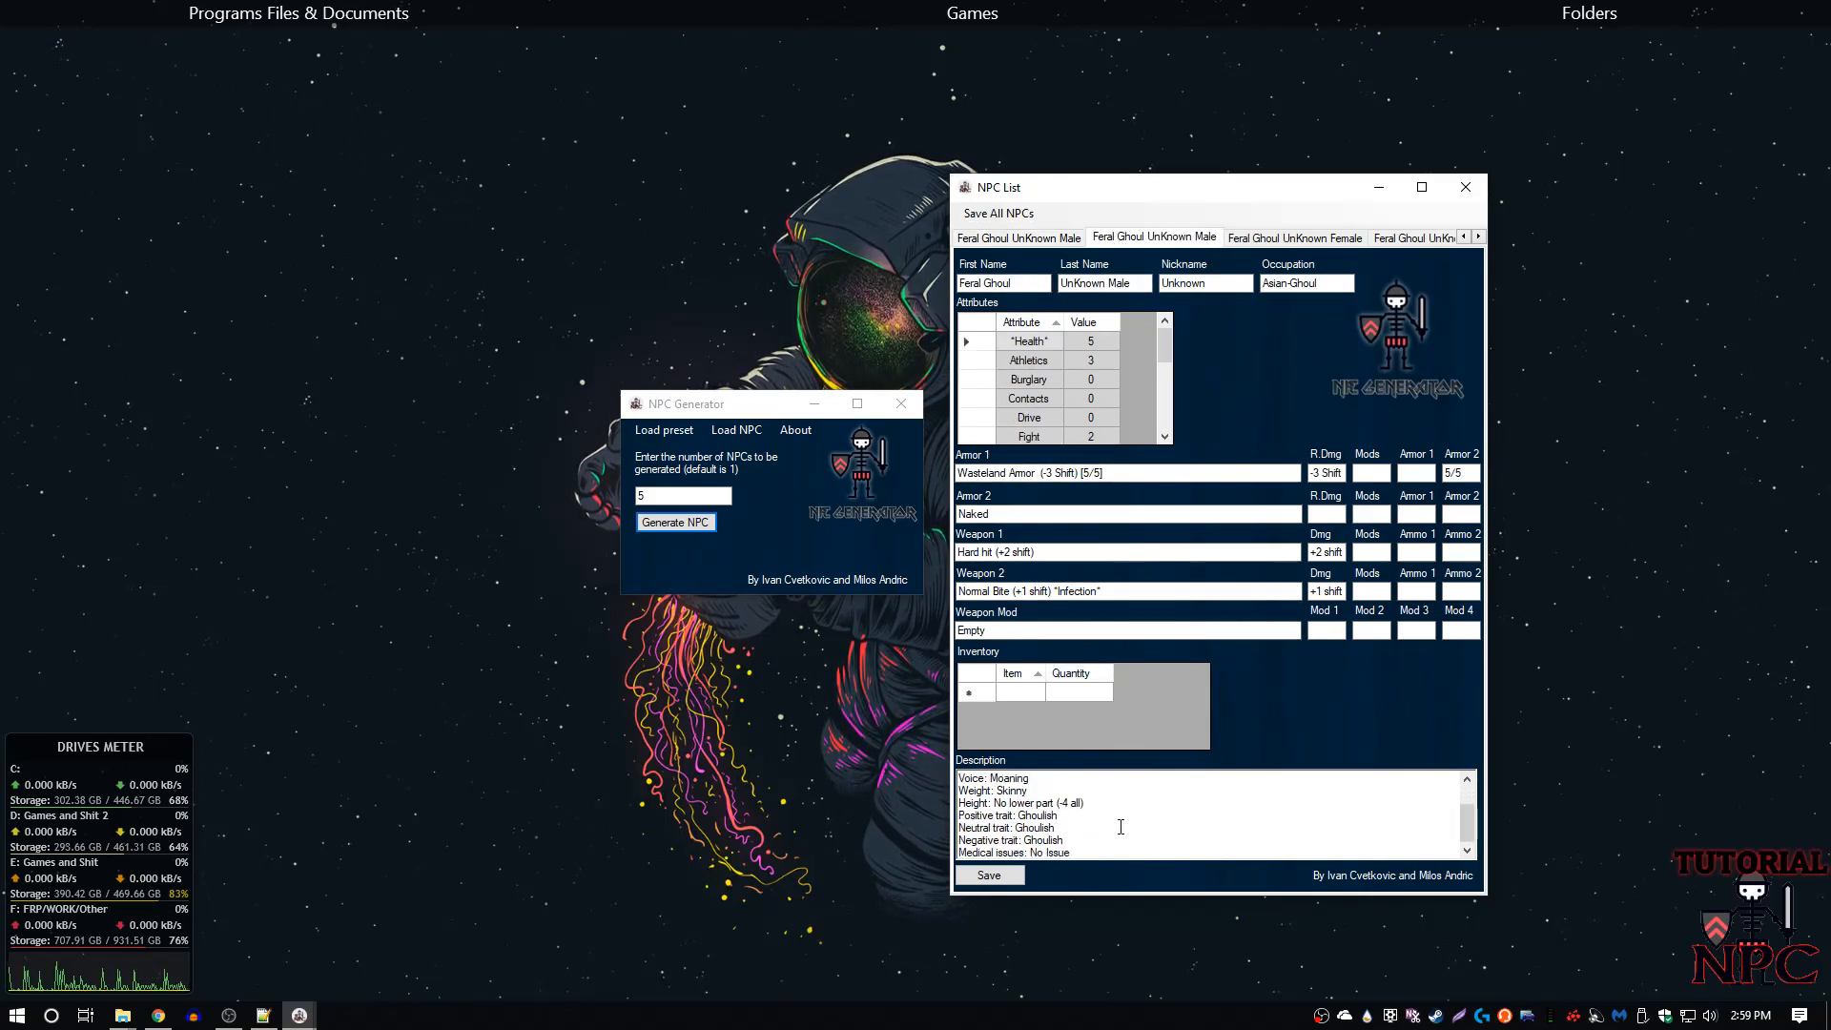
pyautogui.moveTo(1084, 803); pyautogui.dragTo(1005, 803)
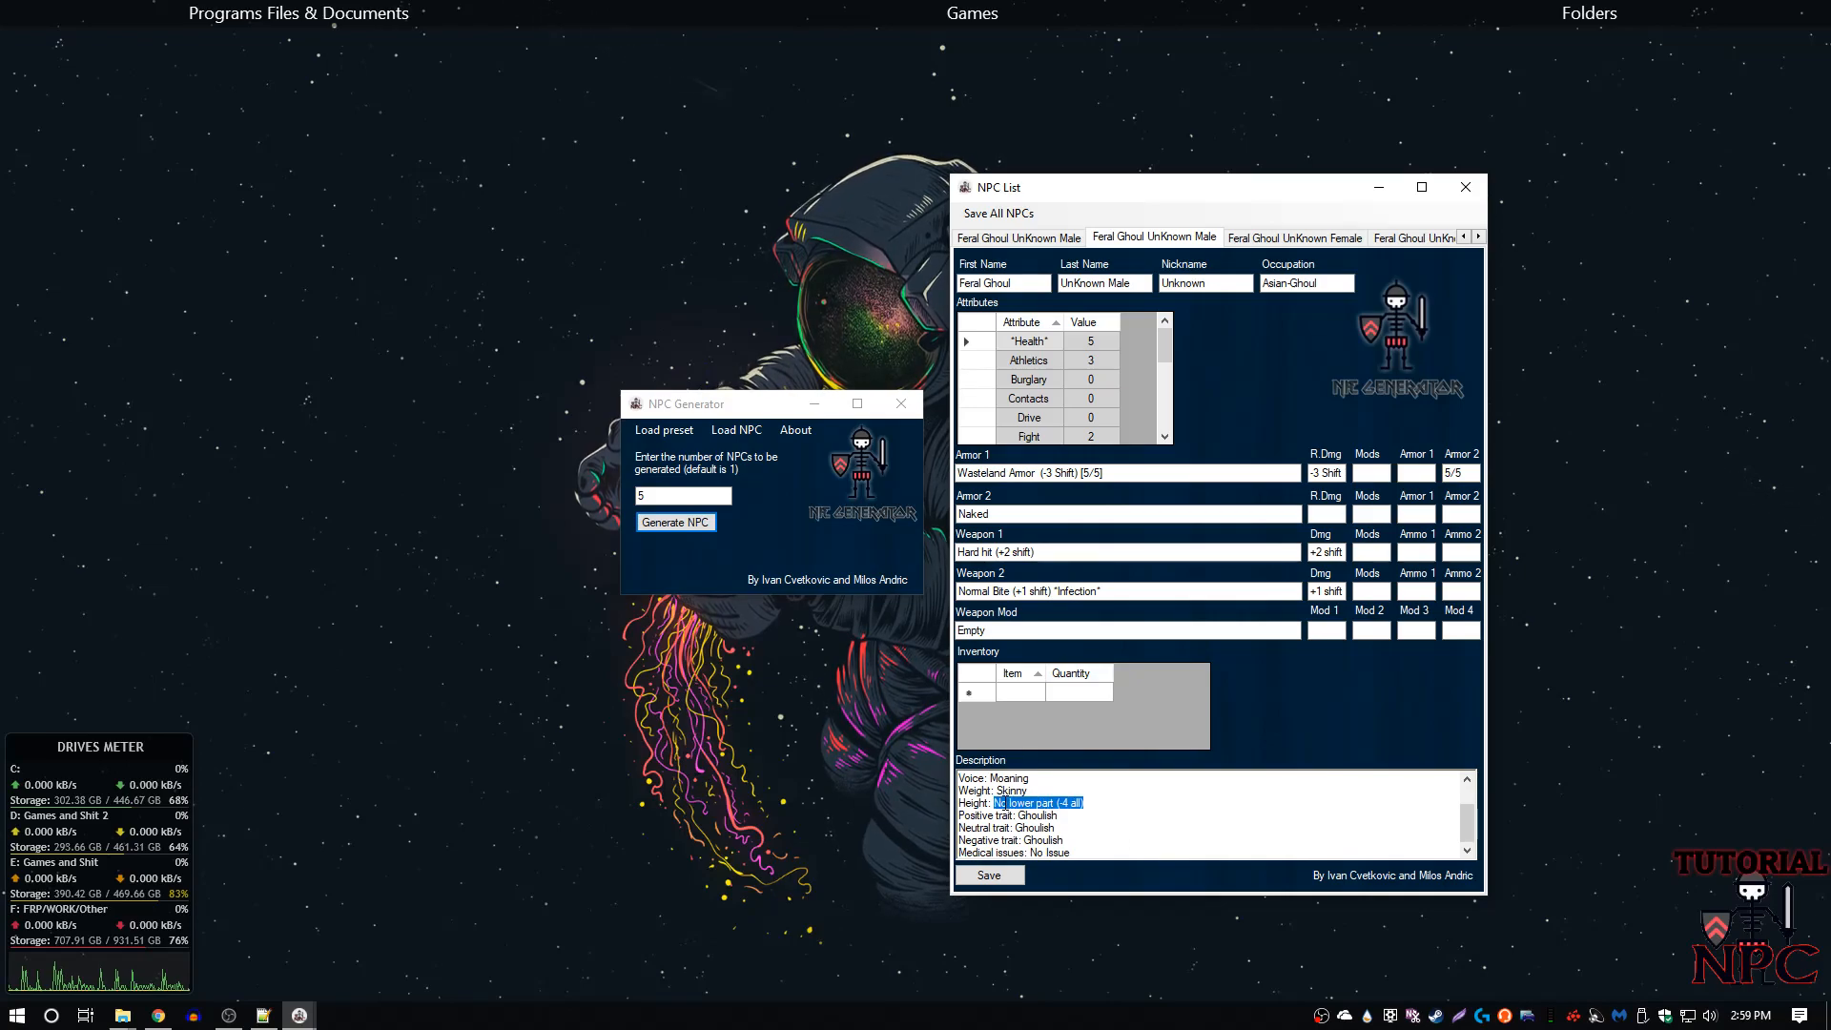
pyautogui.click(1058, 806)
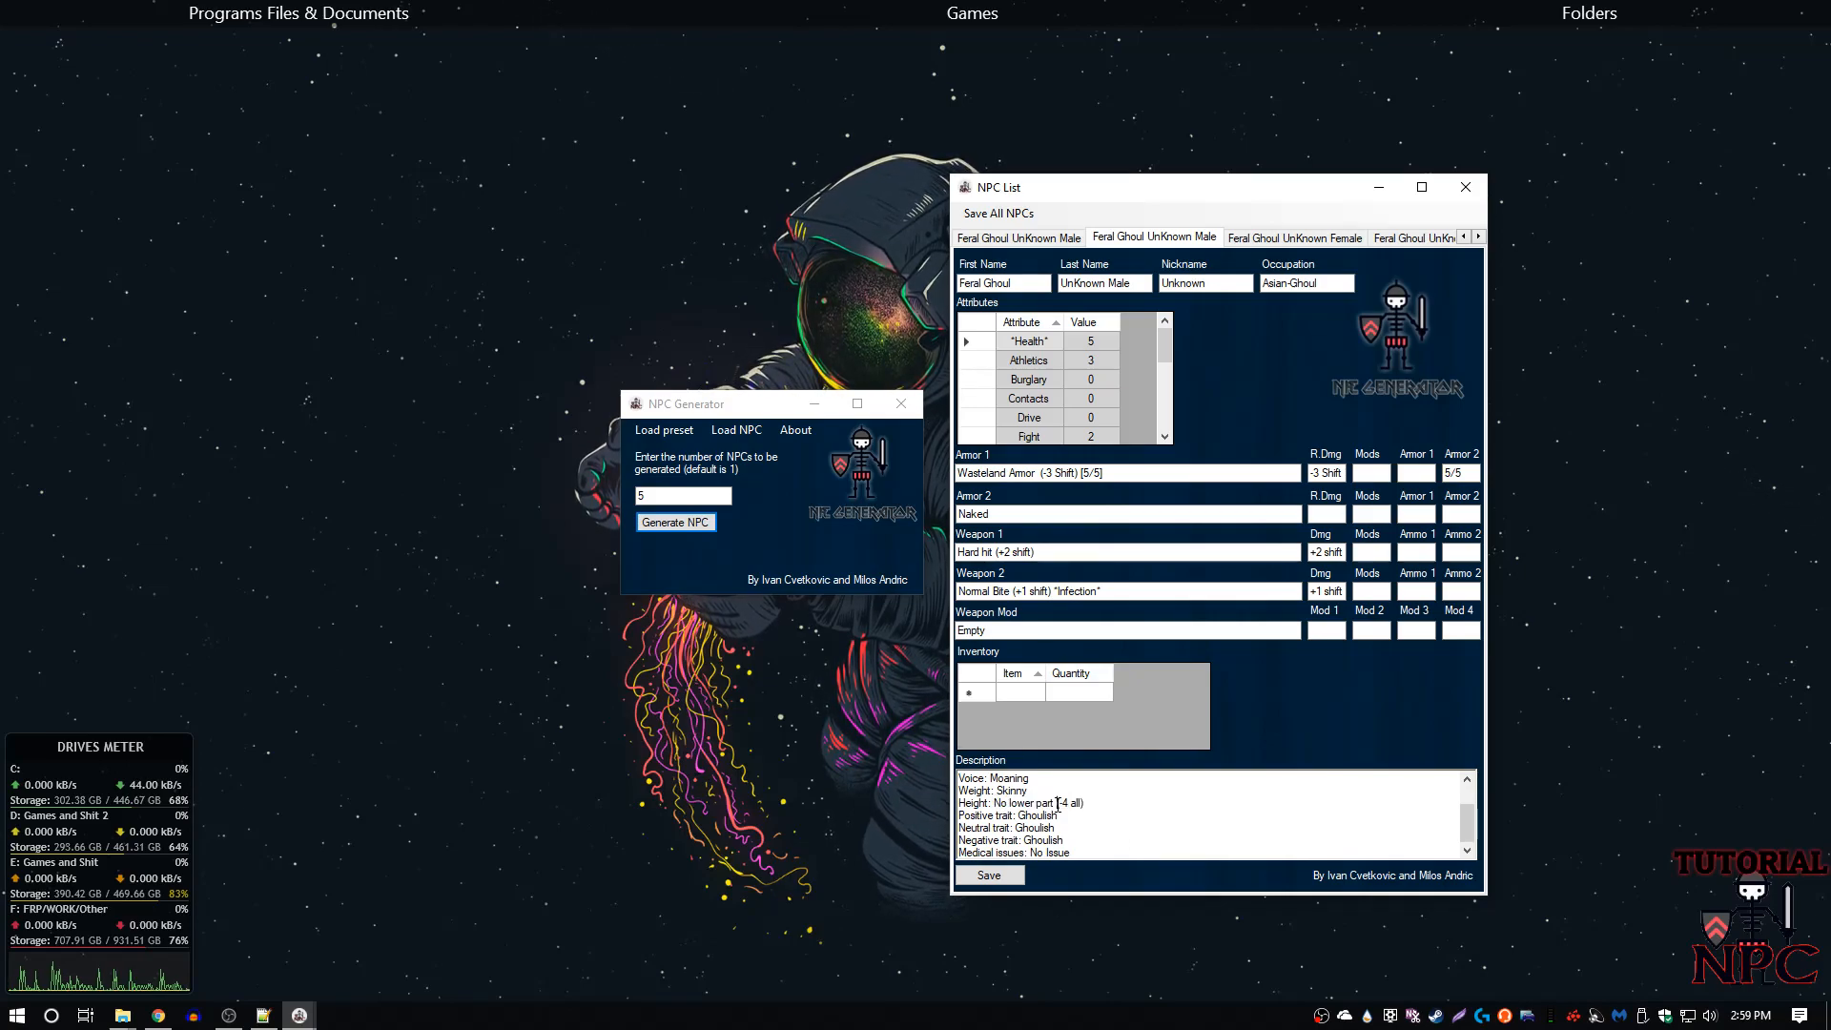
pyautogui.moveTo(995, 803); pyautogui.dragTo(1084, 806)
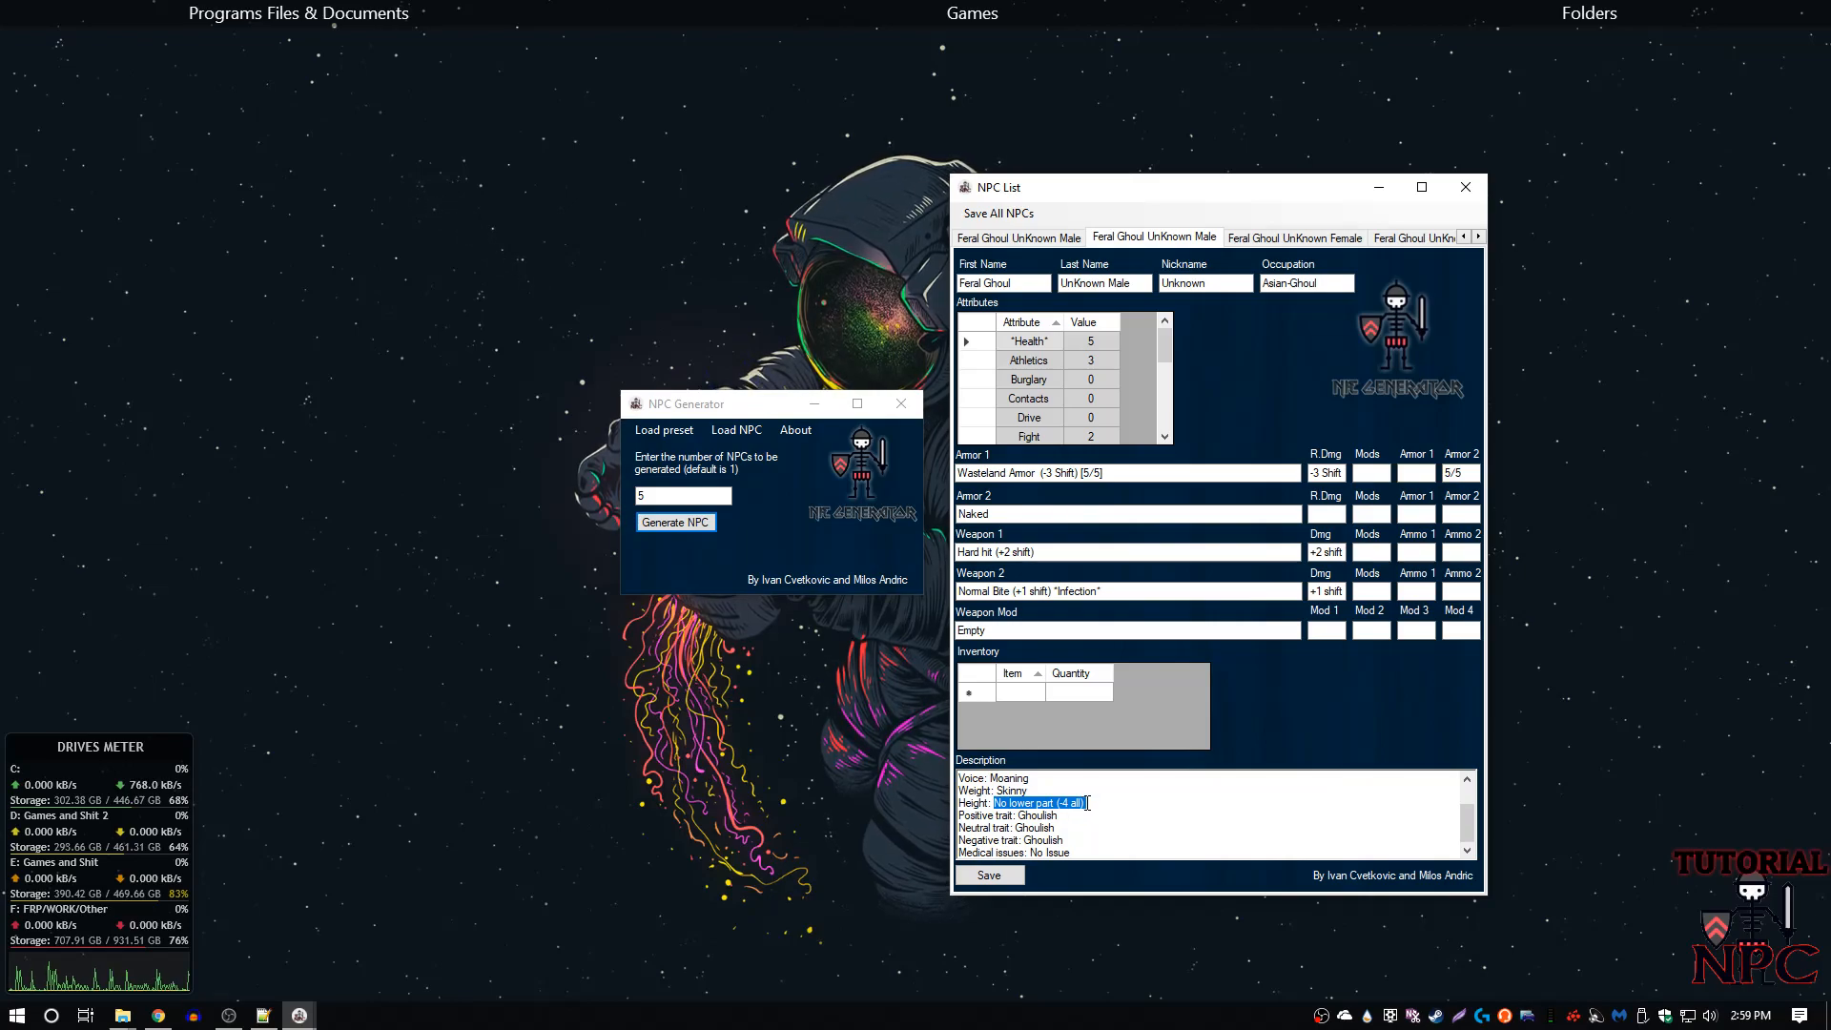
pyautogui.moveTo(1085, 805); pyautogui.dragTo(1063, 805)
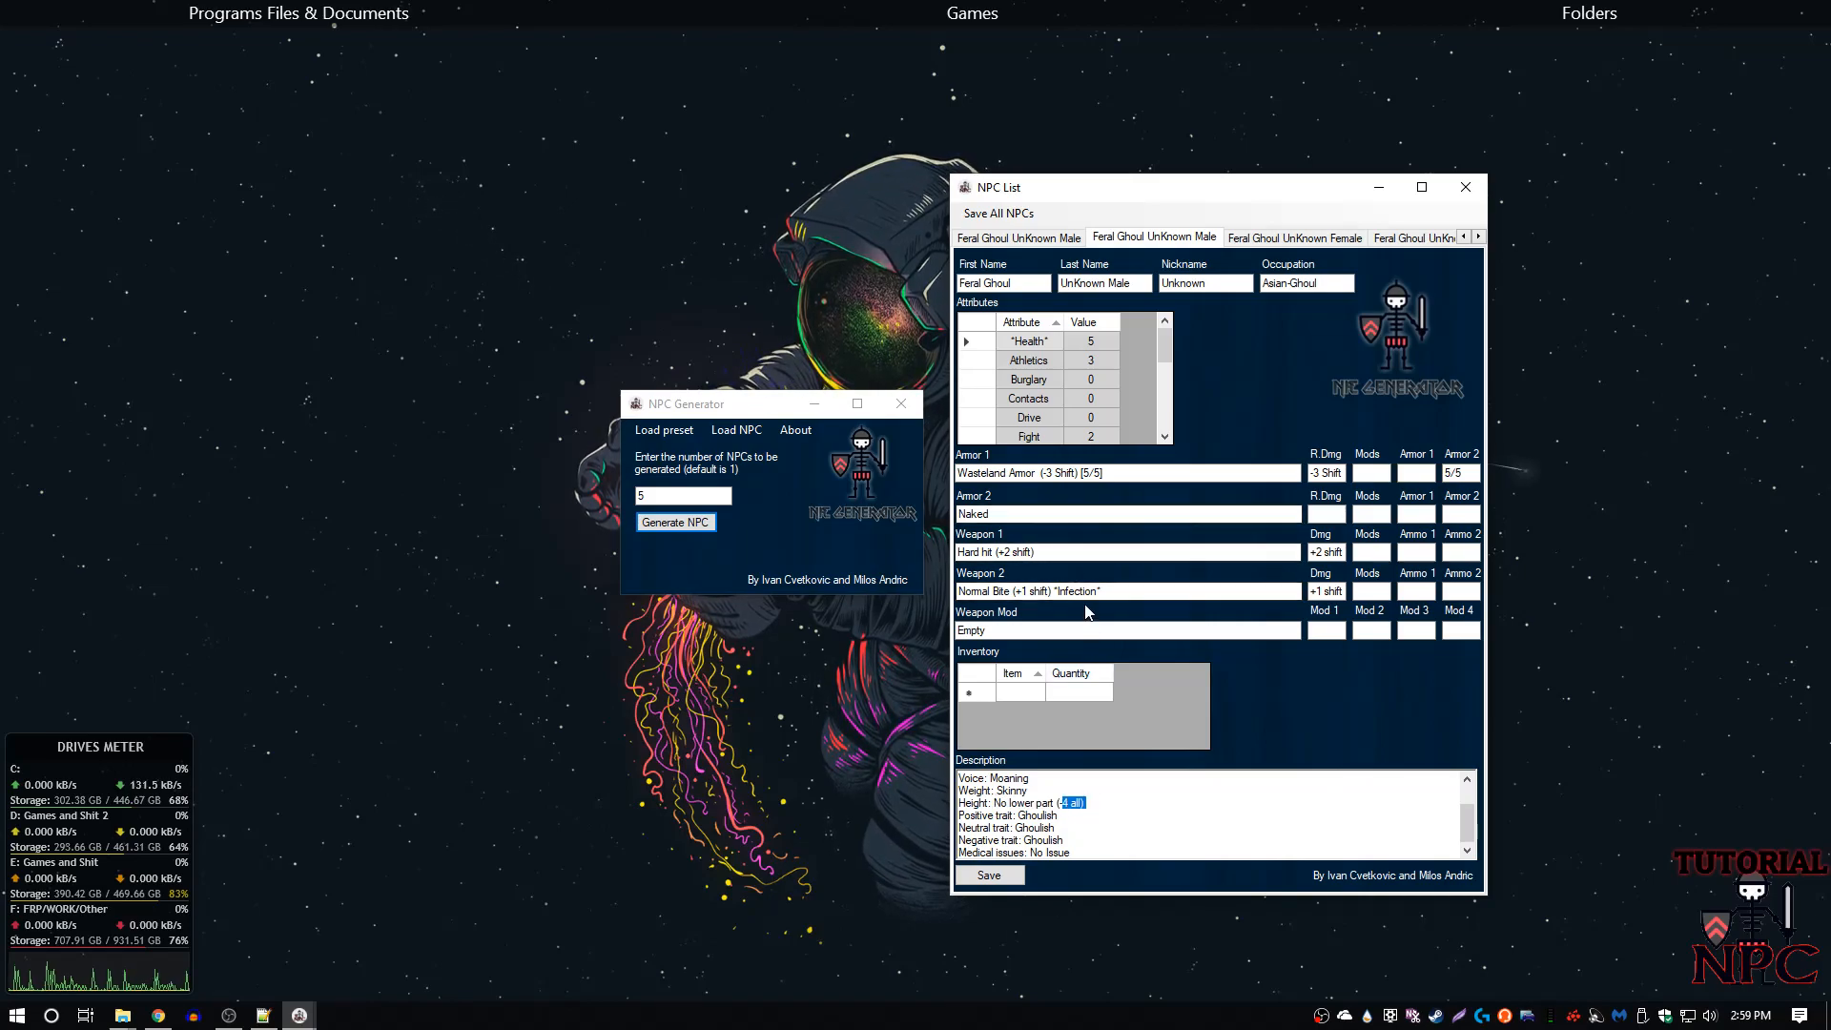
# - Check the second NPC's attribute values that the height penalty affects, such as Athletics, Drive and Fight
pyautogui.click(1057, 401)
pyautogui.scroll(-3, 1074, 390)
pyautogui.scroll(2, 1084, 368)
pyautogui.scroll(1, 1097, 391)
pyautogui.click(1082, 362)
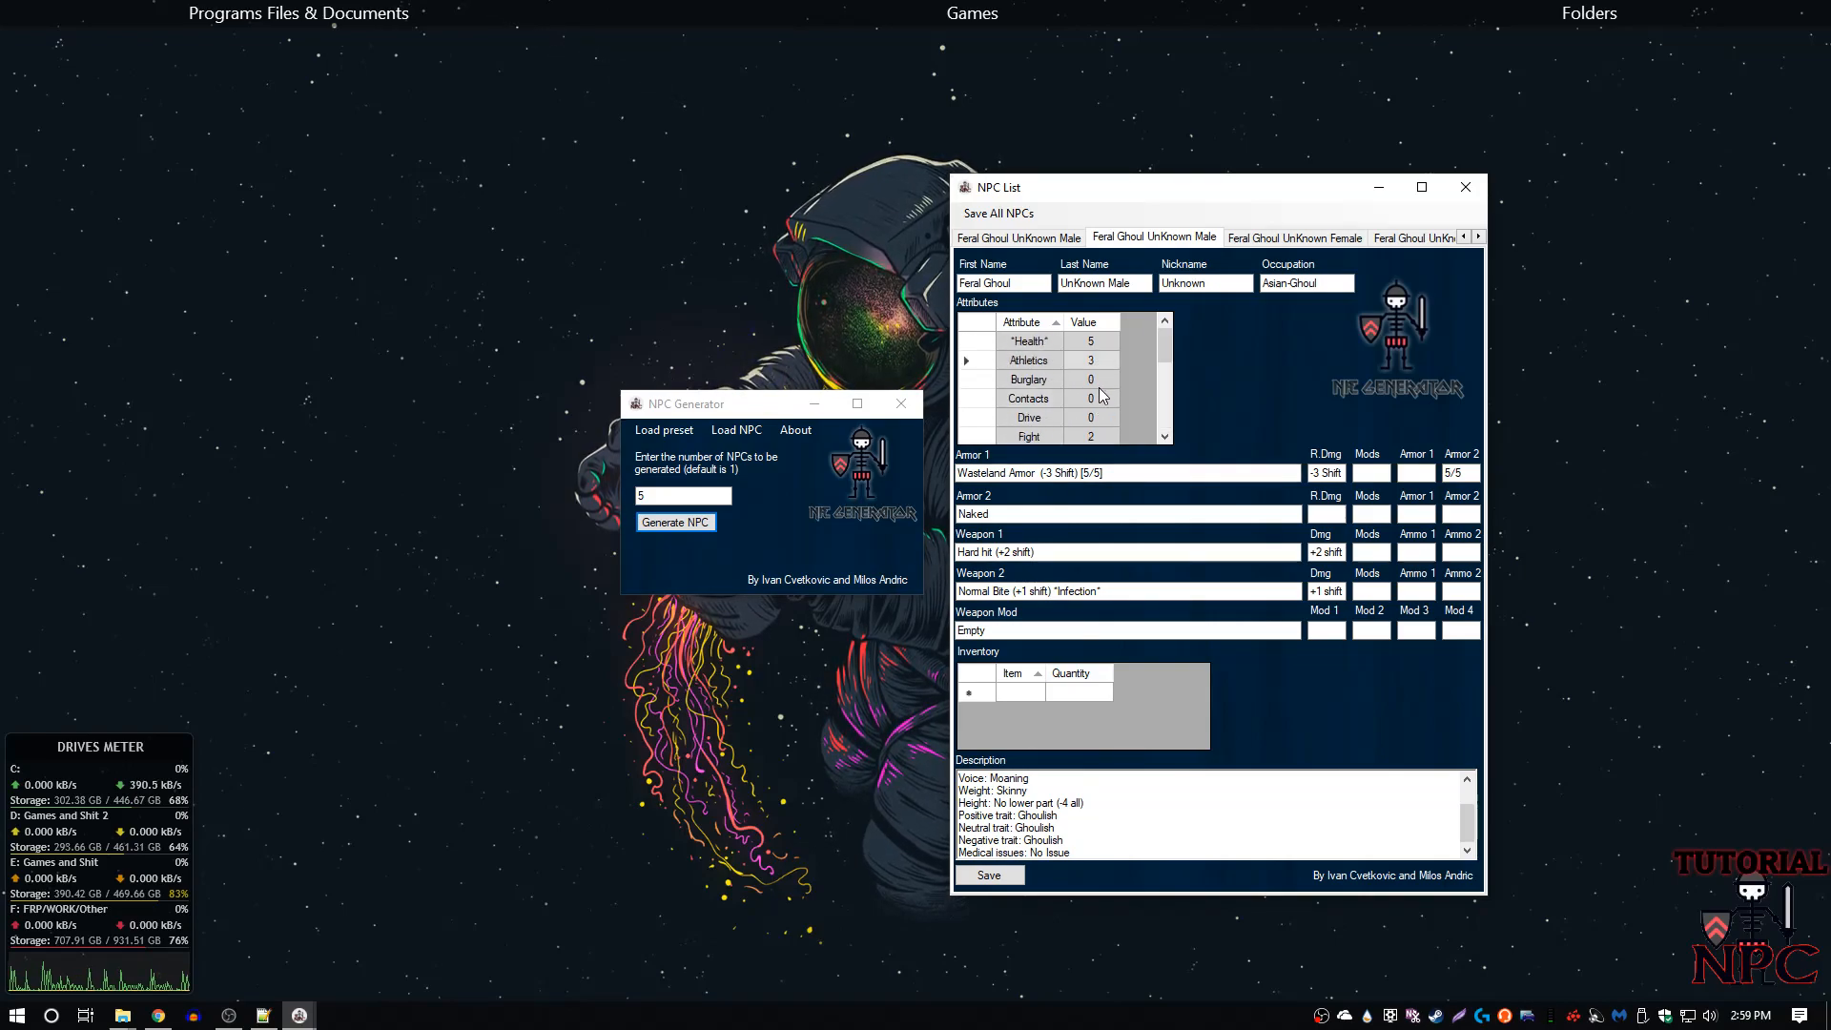
pyautogui.click(1103, 436)
pyautogui.click(1097, 436)
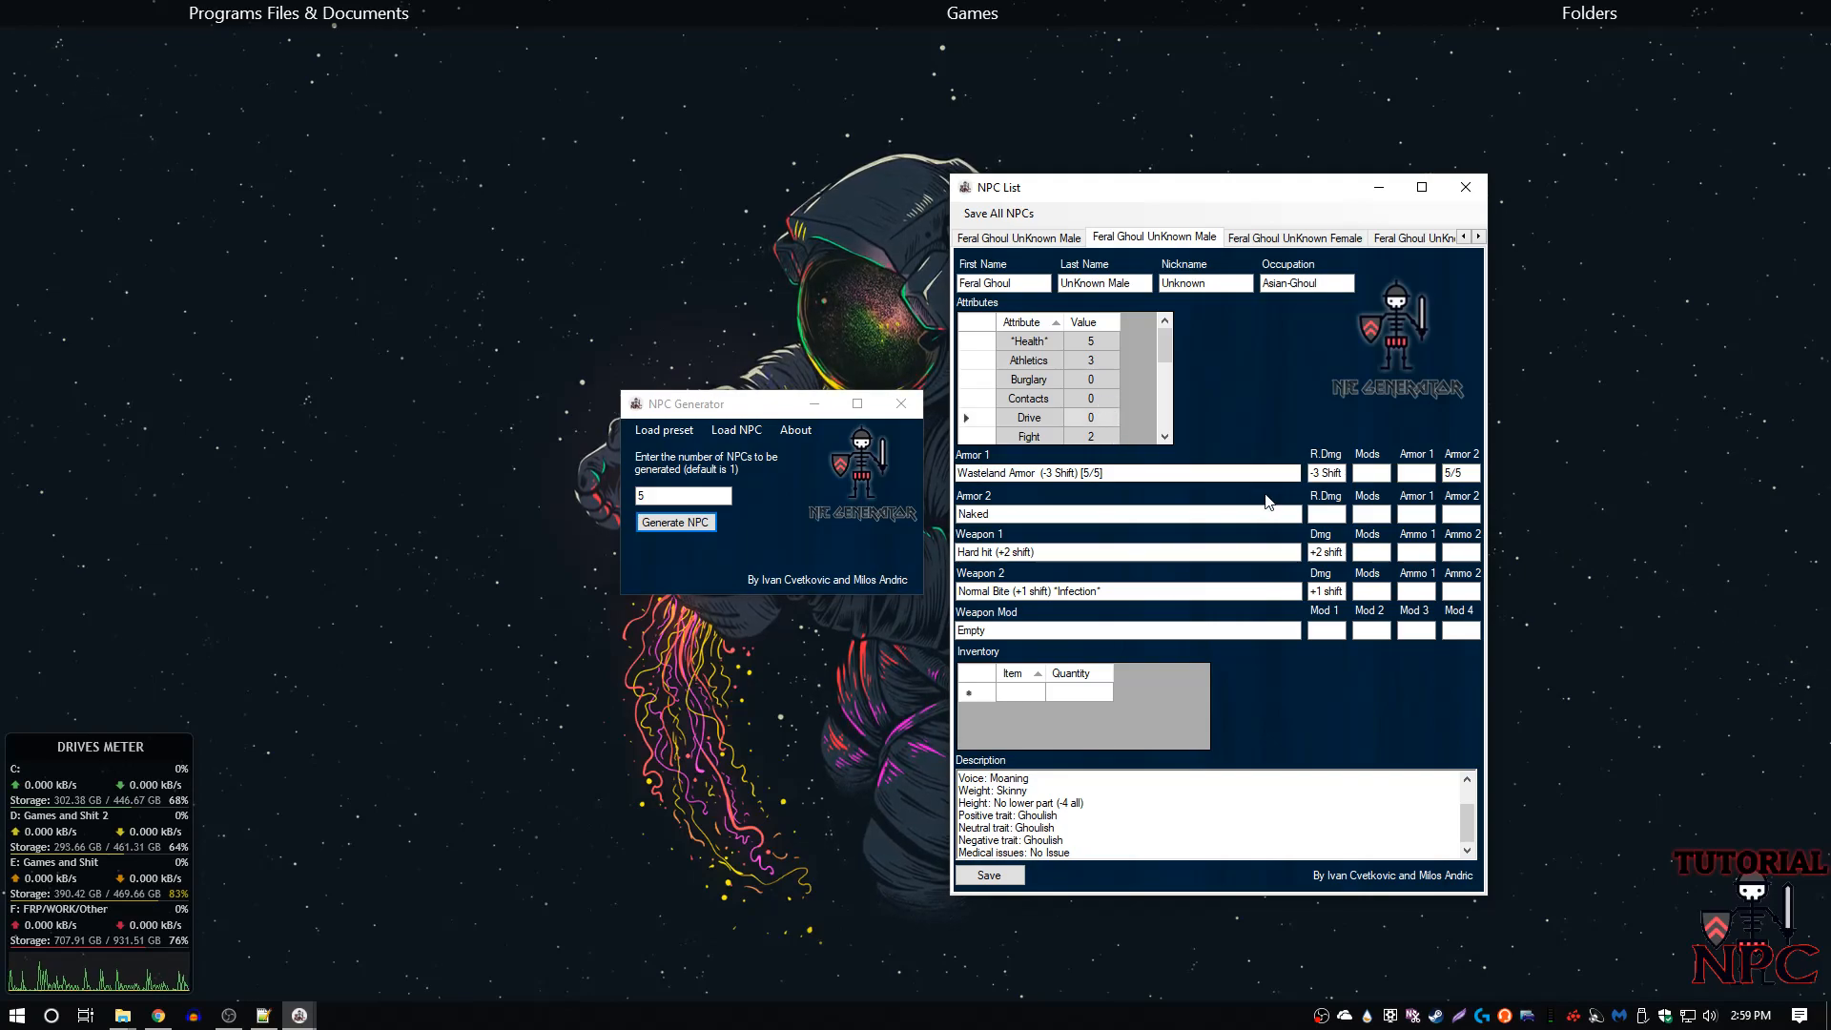
# - Switch to the third Feral Ghoul NPC, the female one, and review its name, attributes and description
pyautogui.click(1260, 238)
pyautogui.moveTo(1128, 283); pyautogui.dragTo(984, 282)
pyautogui.click(1033, 287)
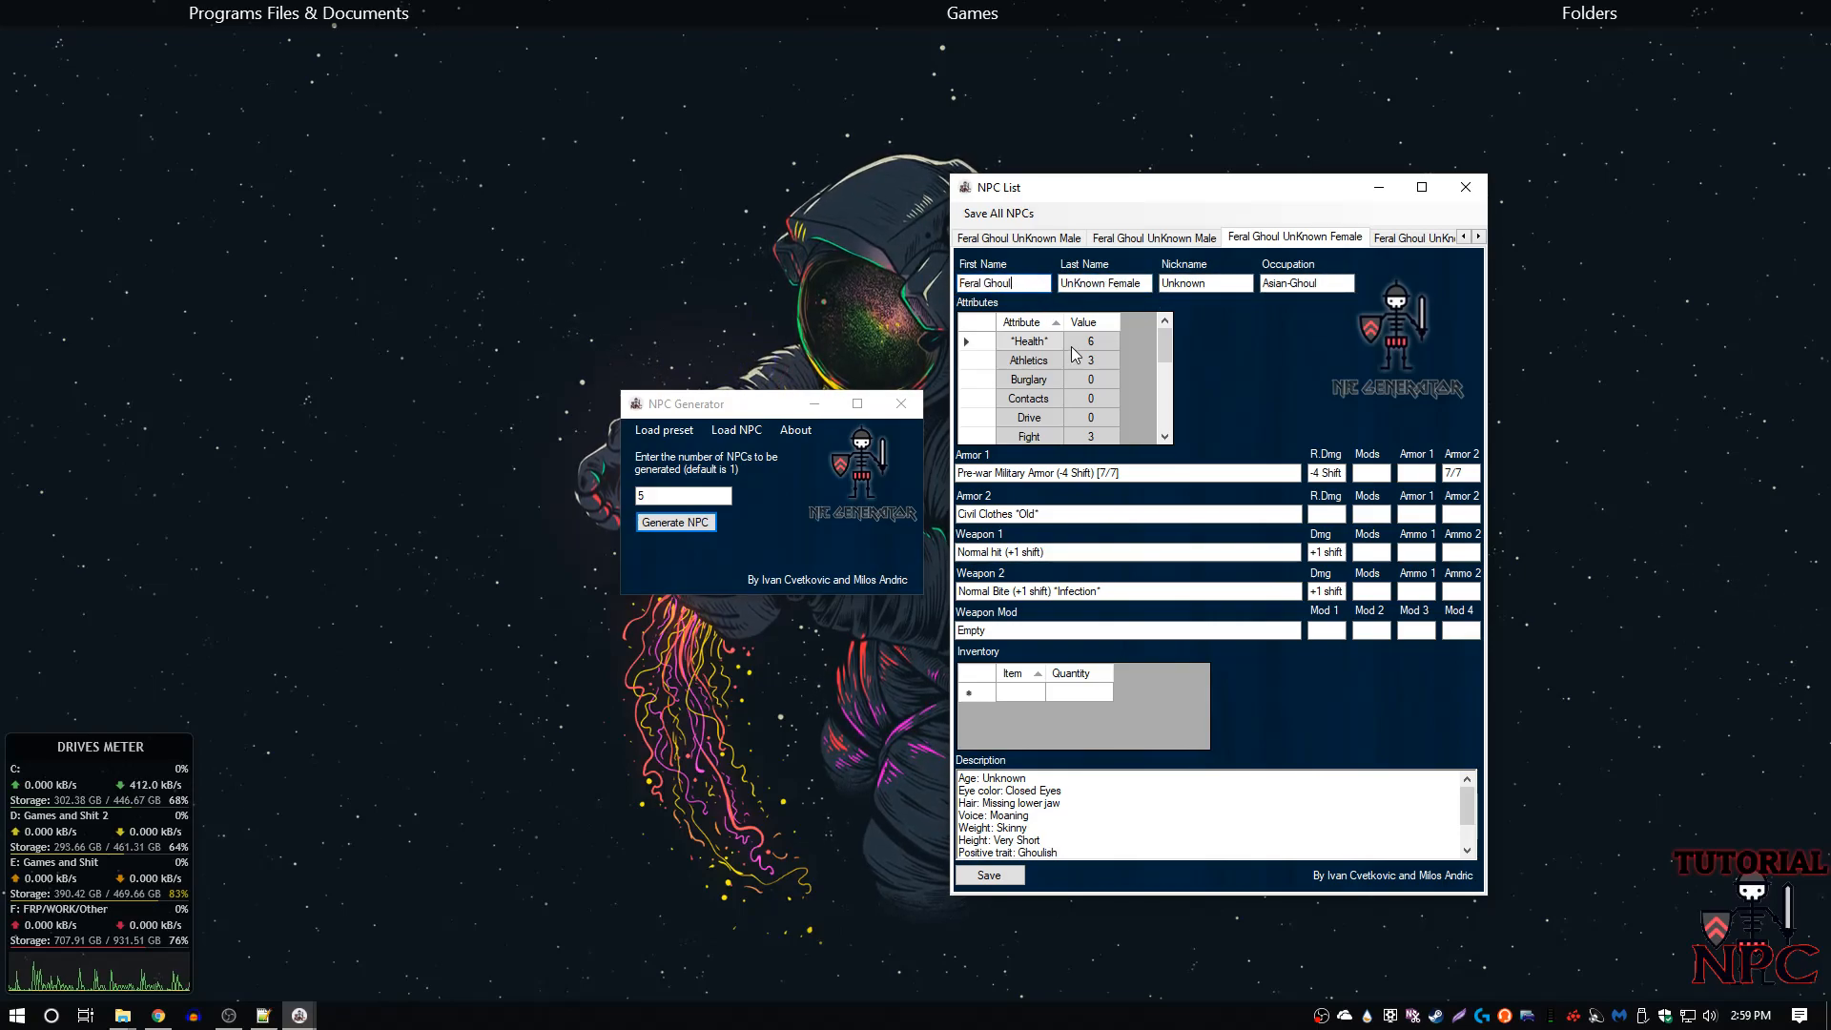
pyautogui.scroll(-1, 1097, 358)
pyautogui.scroll(-1, 1102, 819)
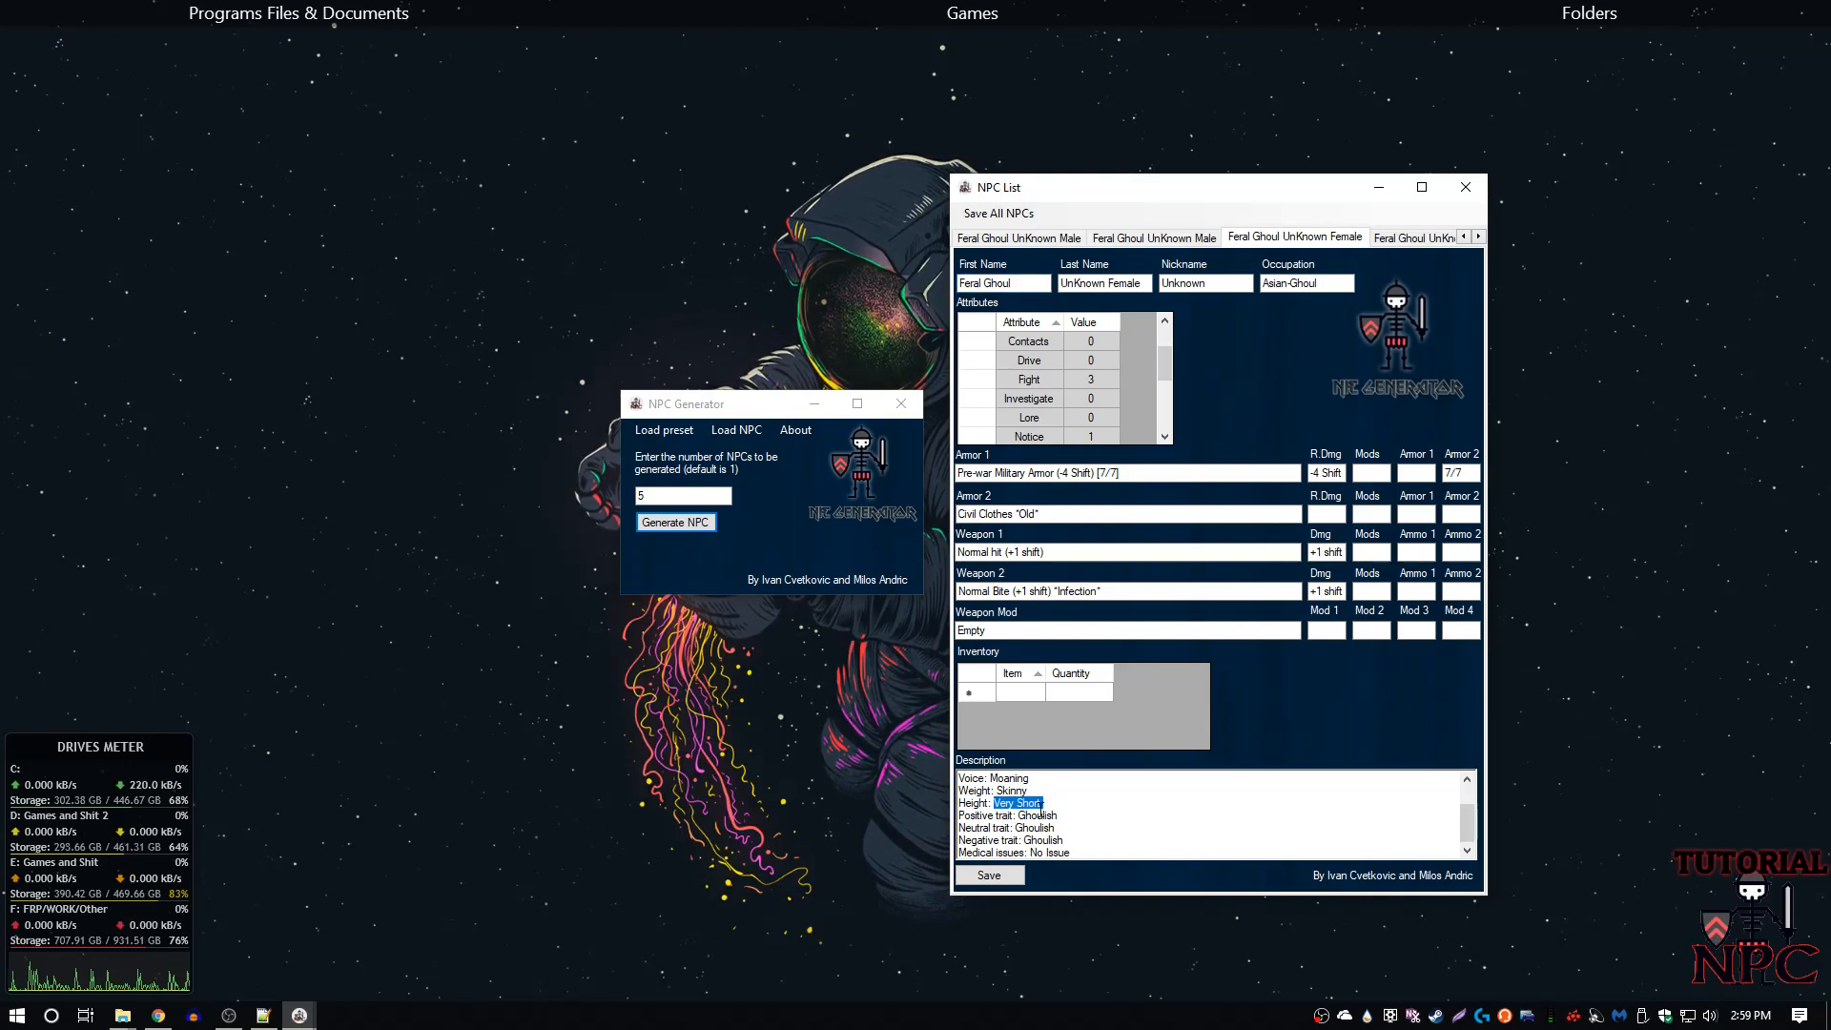
pyautogui.scroll(1, 1039, 814)
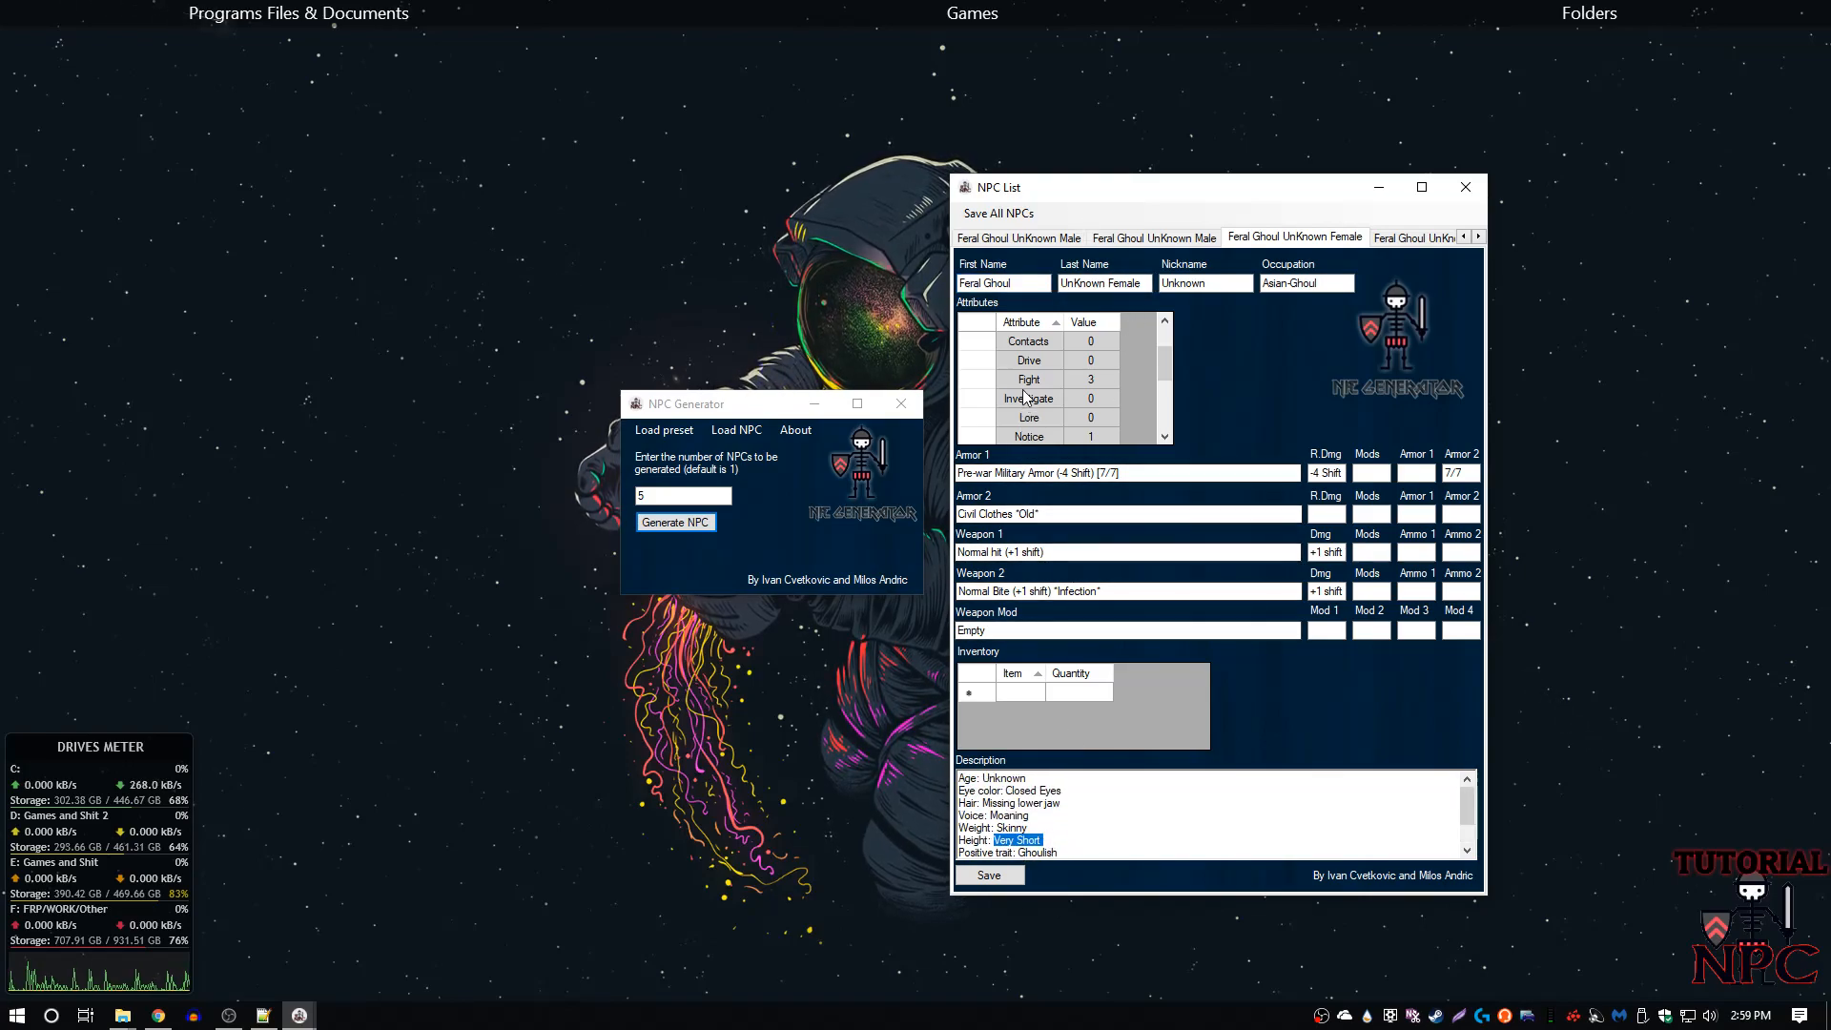
# - Examine the female ghoul's Armor 1 entry and the related damage reduction and durability values
pyautogui.click(1054, 473)
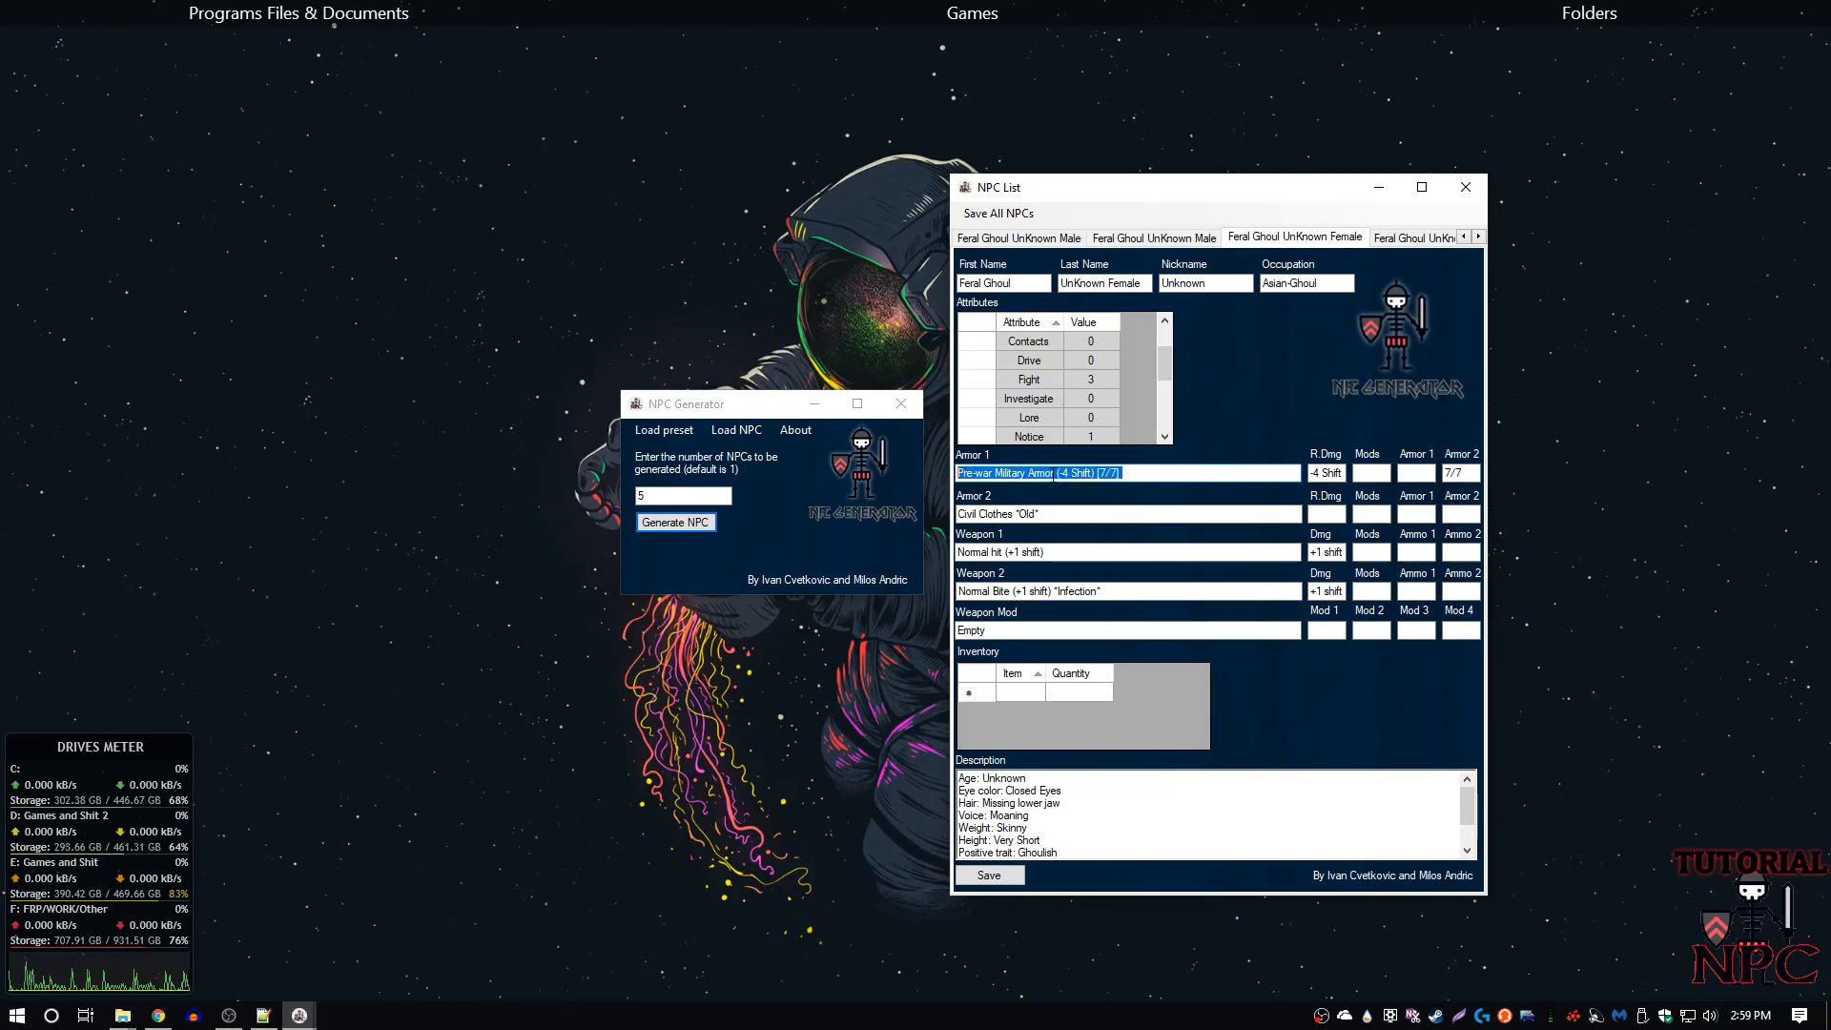
pyautogui.press('Tab')
pyautogui.press('Tab')
pyautogui.press('Tab')
pyautogui.press('Tab')
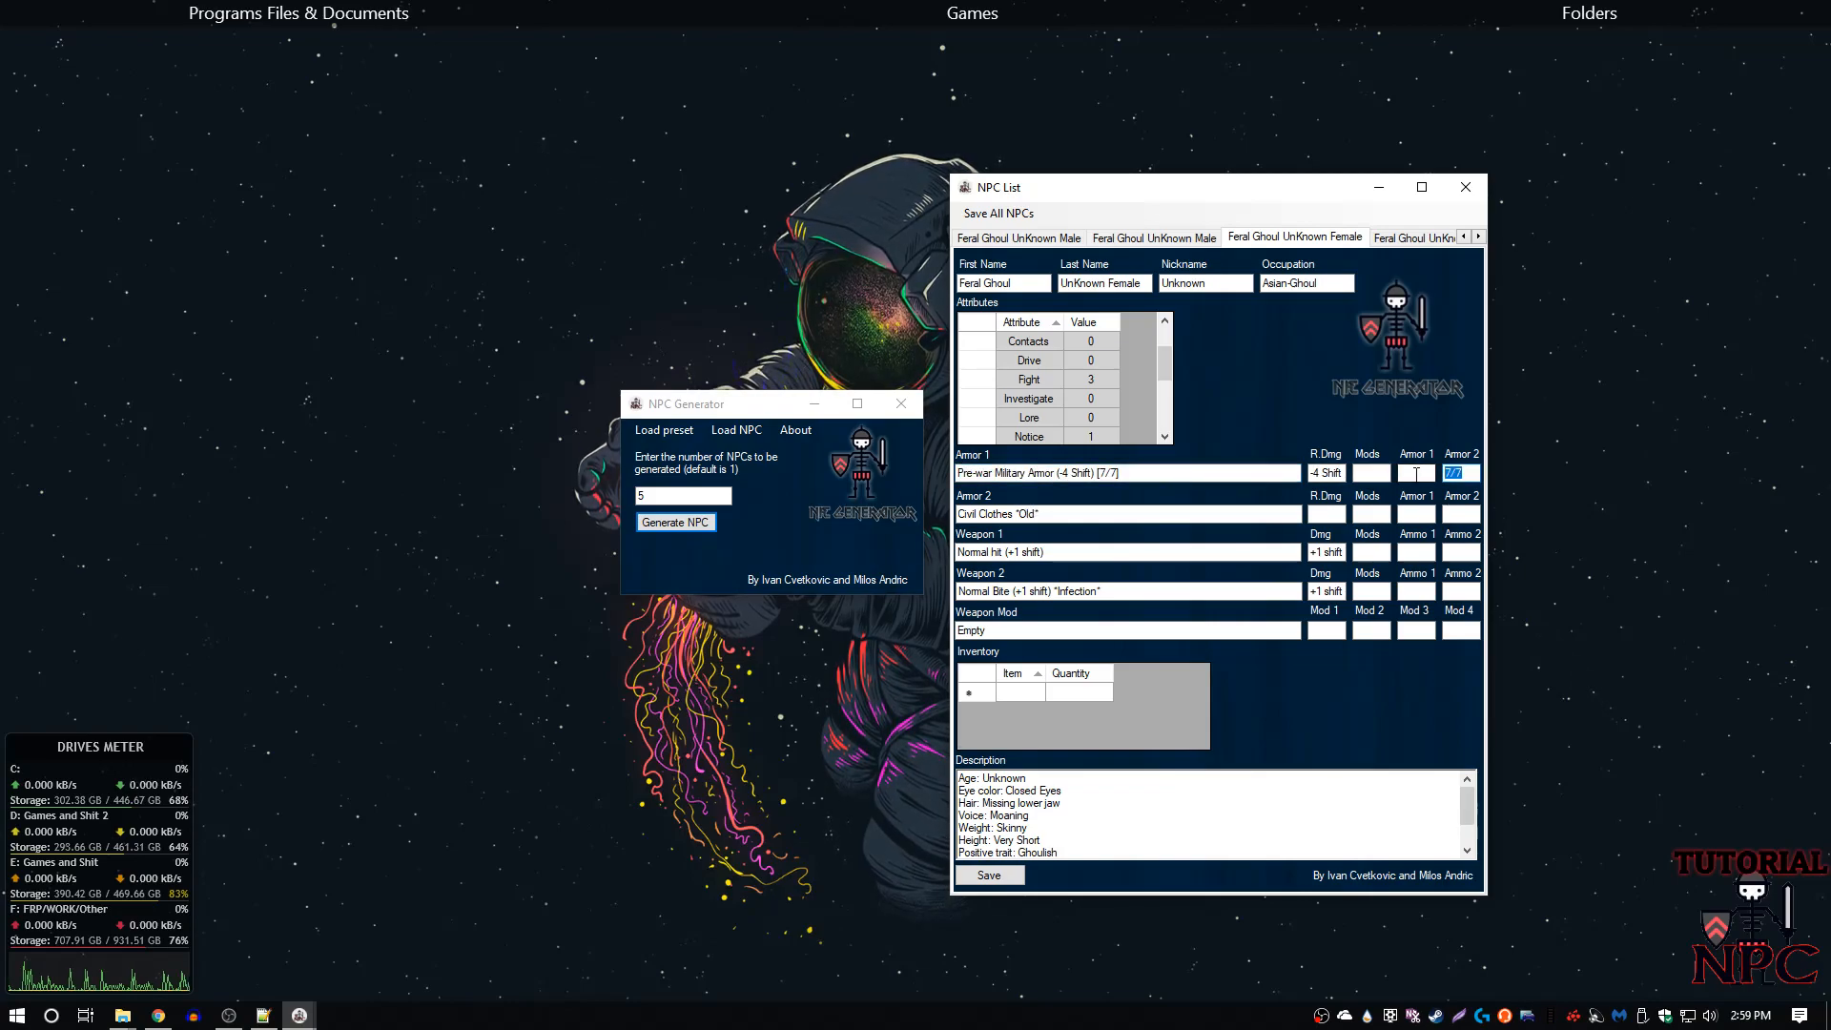
# - Lower the current durability of the female ghoul's Armor 1 in stages until it reads 0/7
pyautogui.click(1466, 474)
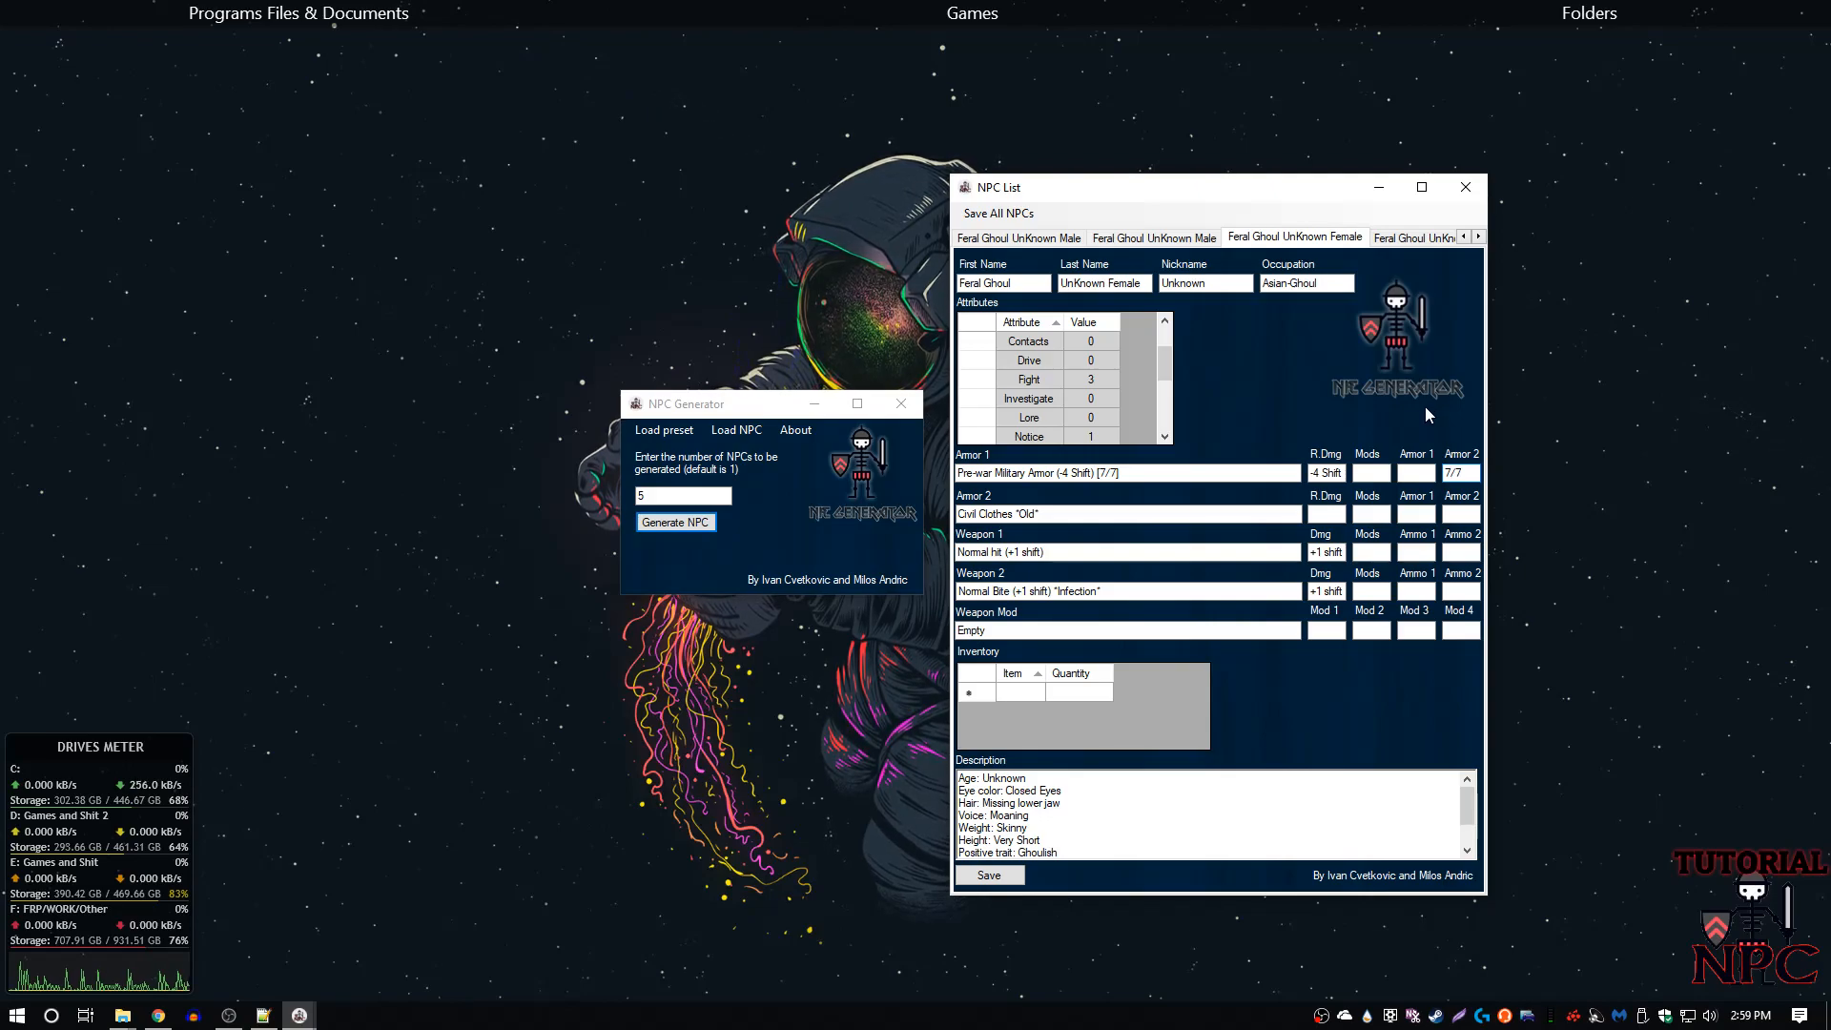
pyautogui.press('Left')
pyautogui.press('Left')
pyautogui.press('BackSpace')
pyautogui.write('4')
pyautogui.press('BackSpace')
pyautogui.write('3')
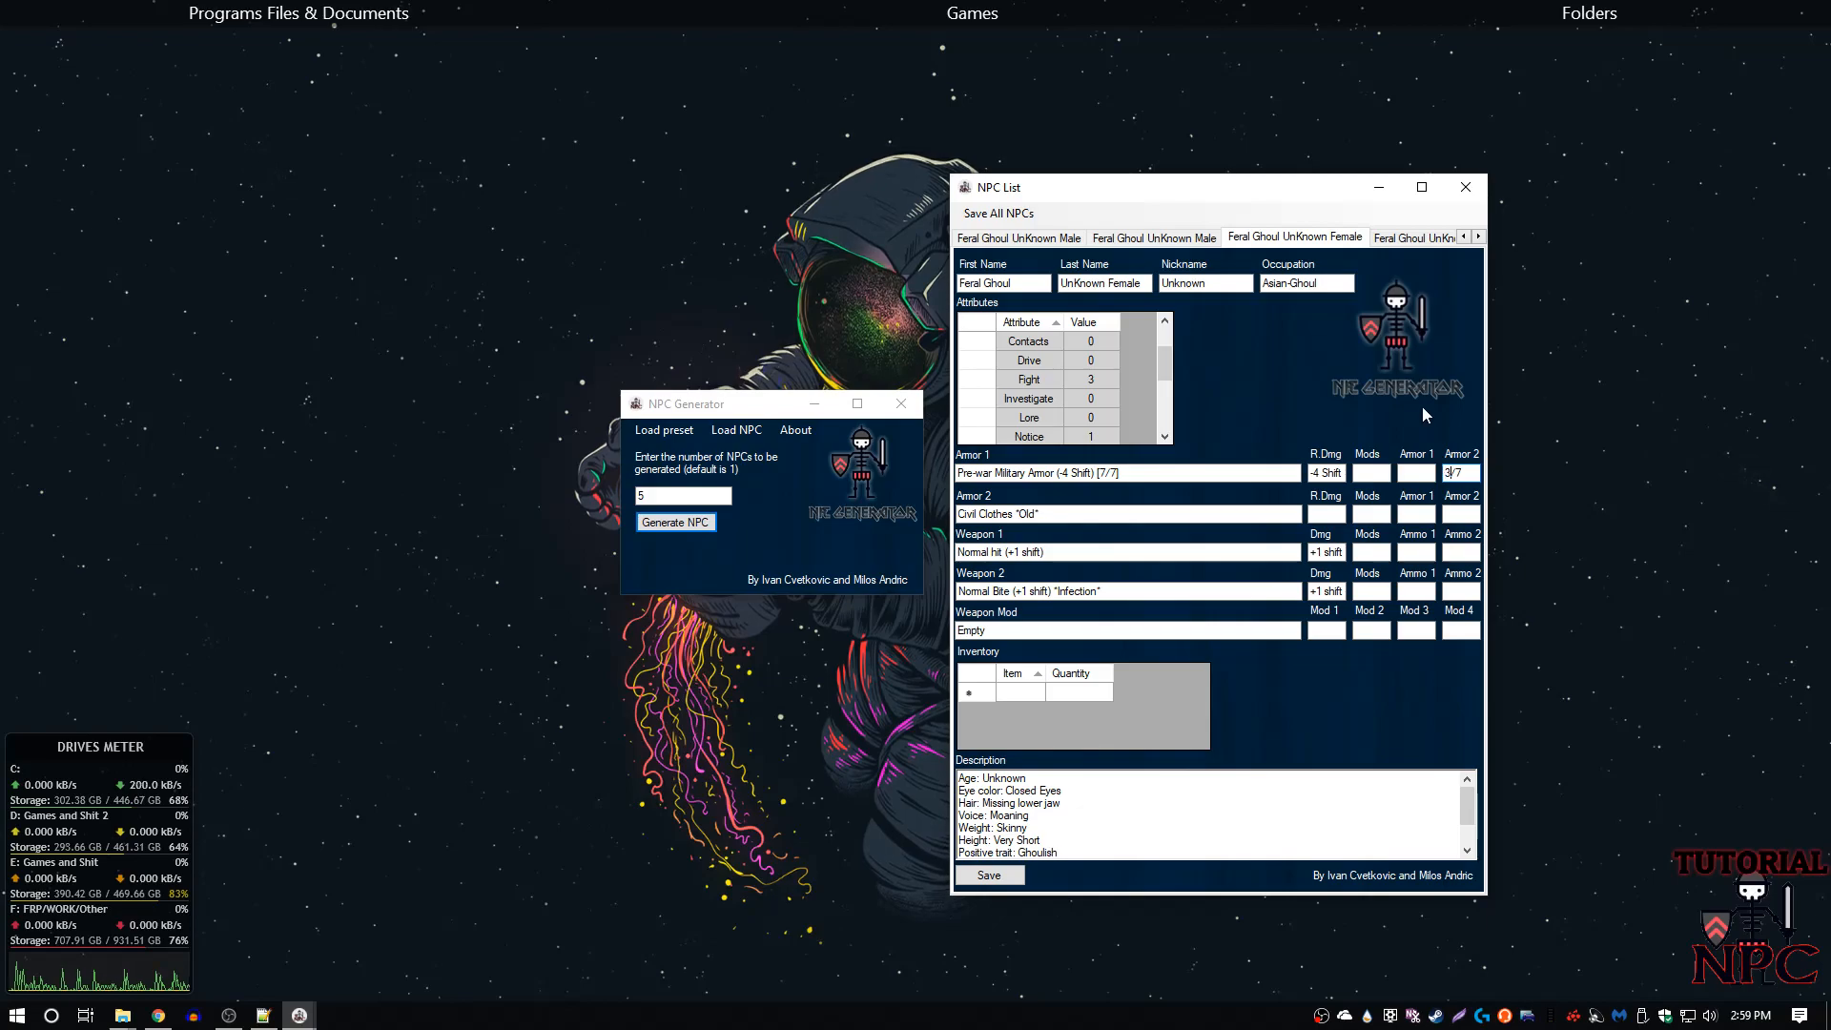
pyautogui.write('2')
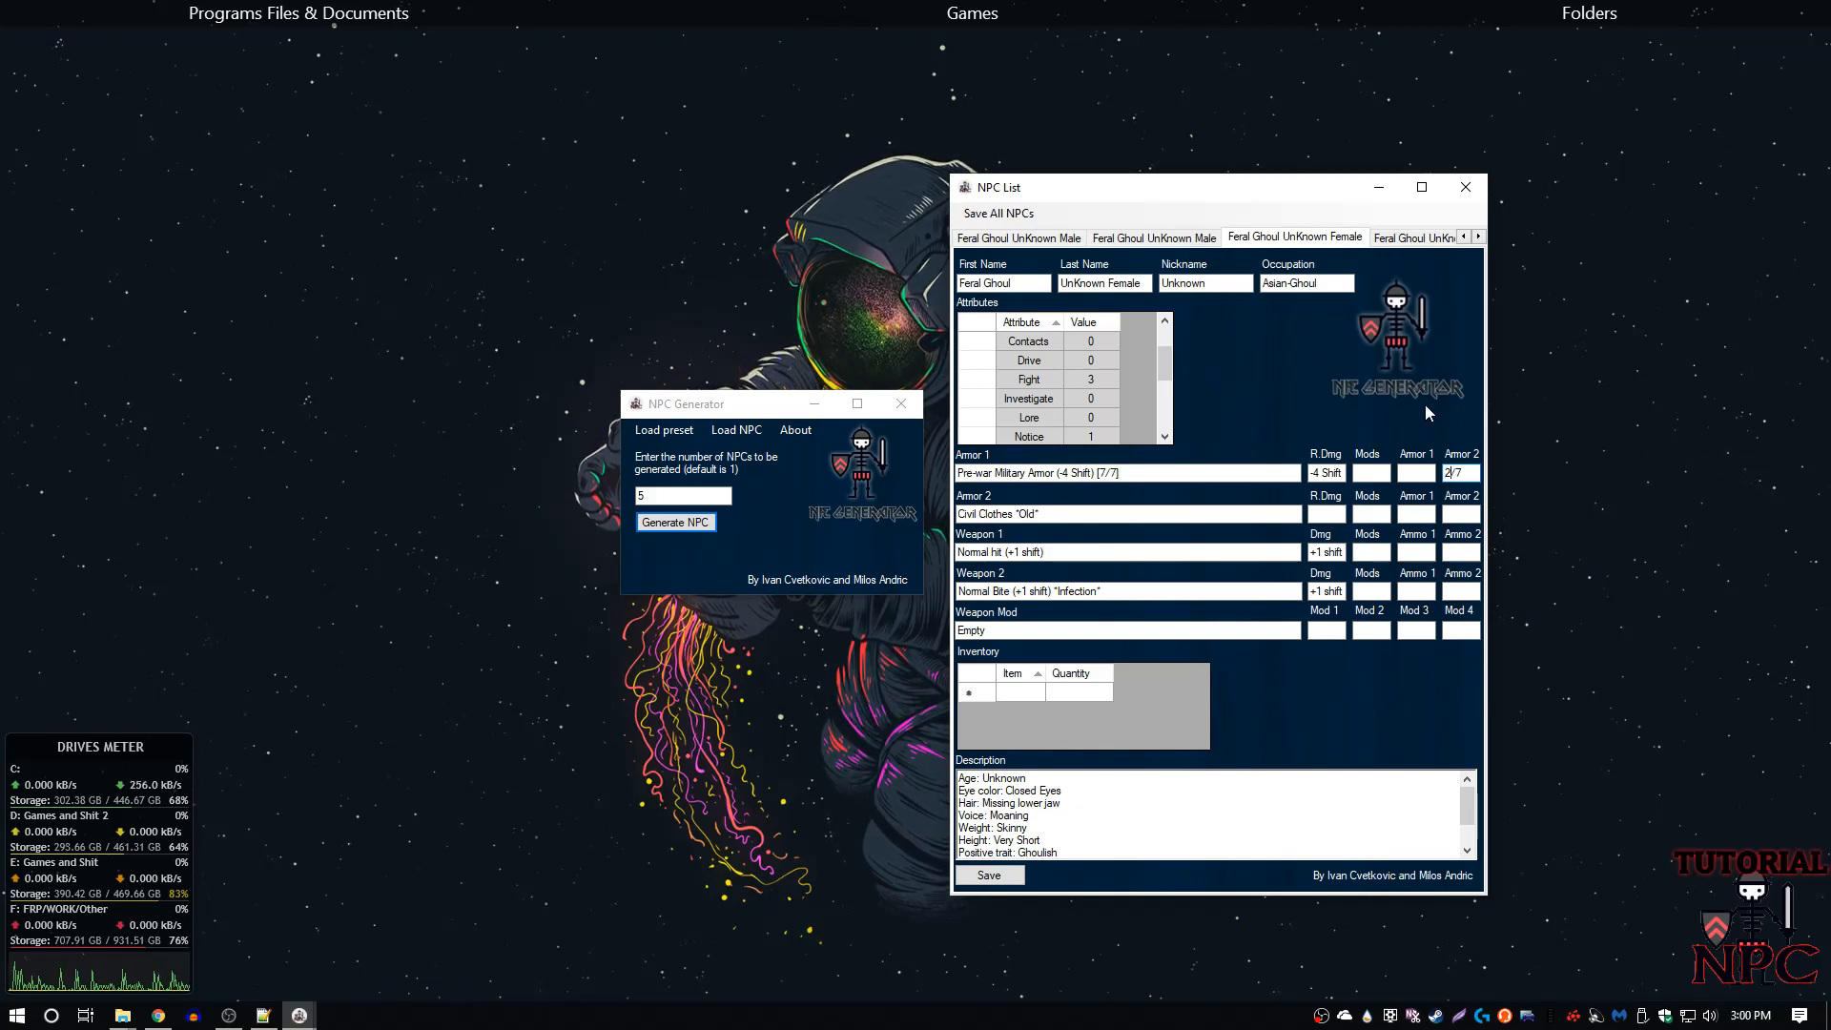
pyautogui.scroll(1, 1122, 360)
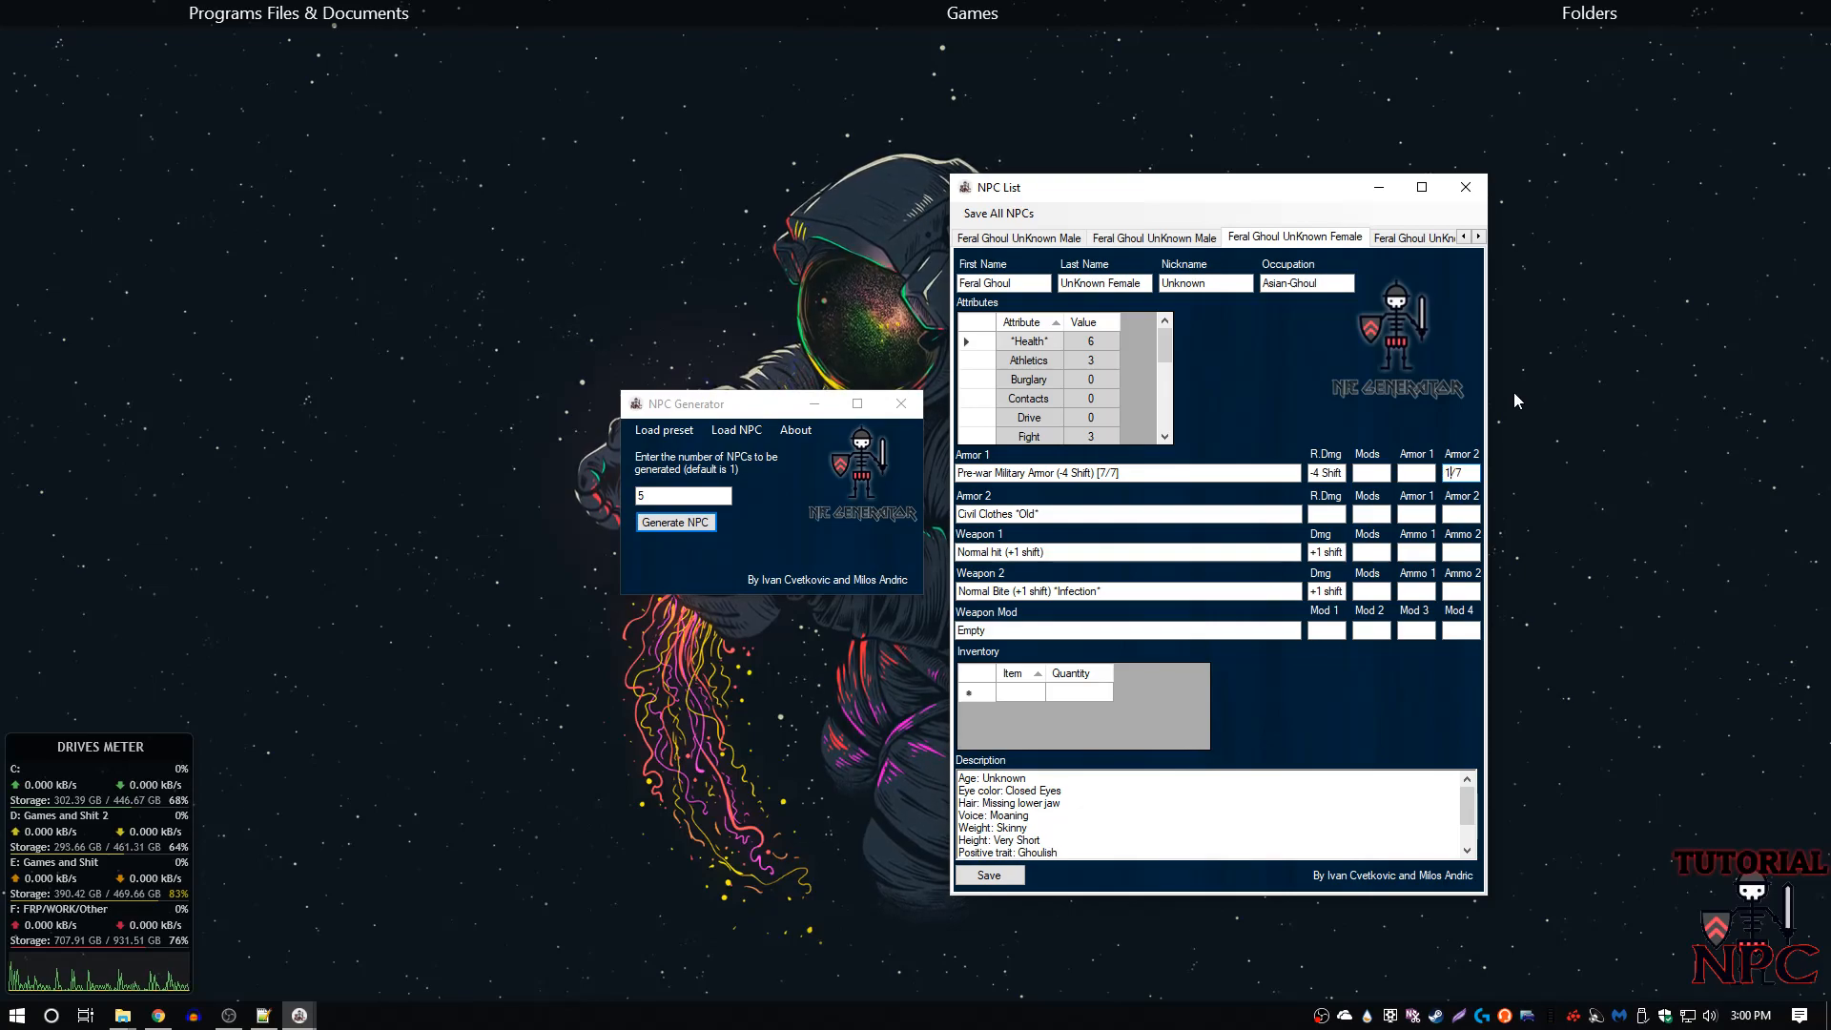
pyautogui.press('BackSpace')
pyautogui.write('0')
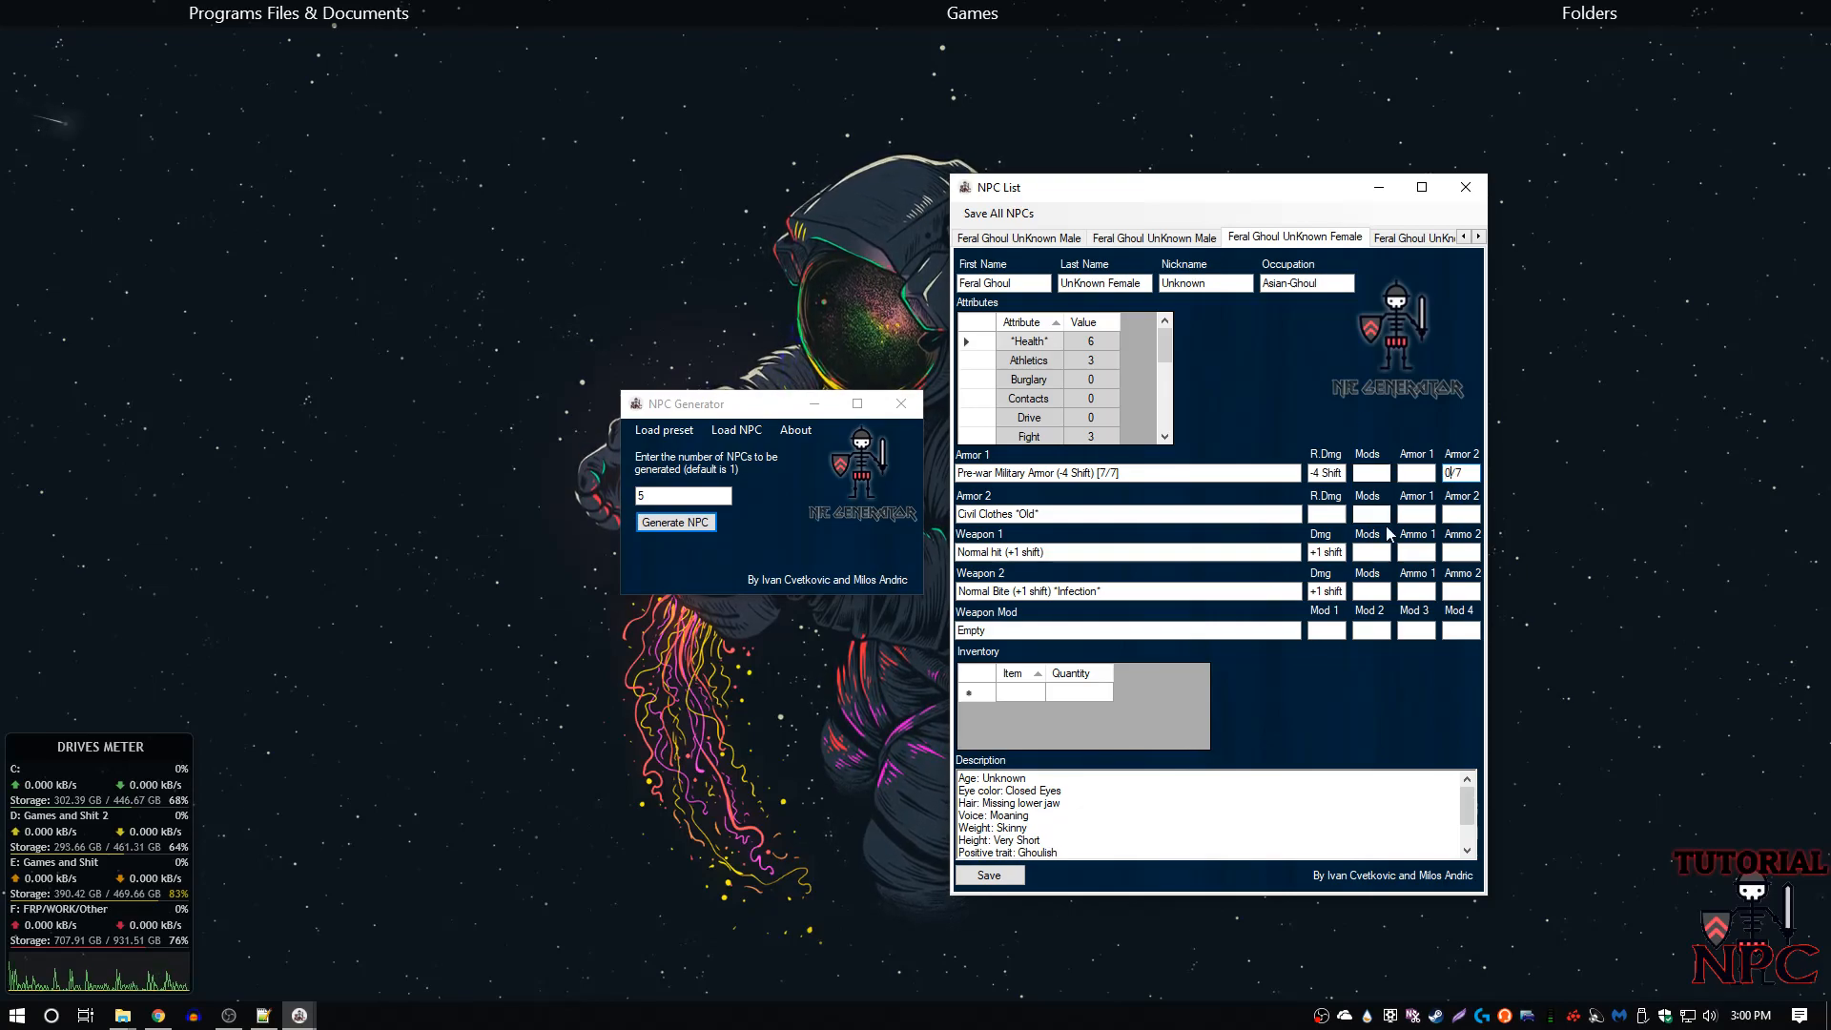
# - Examine the female ghoul's Armor 1 name against its damage reduction and durability values
pyautogui.moveTo(1472, 473); pyautogui.dragTo(986, 473)
pyautogui.click(1133, 475)
pyautogui.moveTo(1152, 473); pyautogui.dragTo(956, 474)
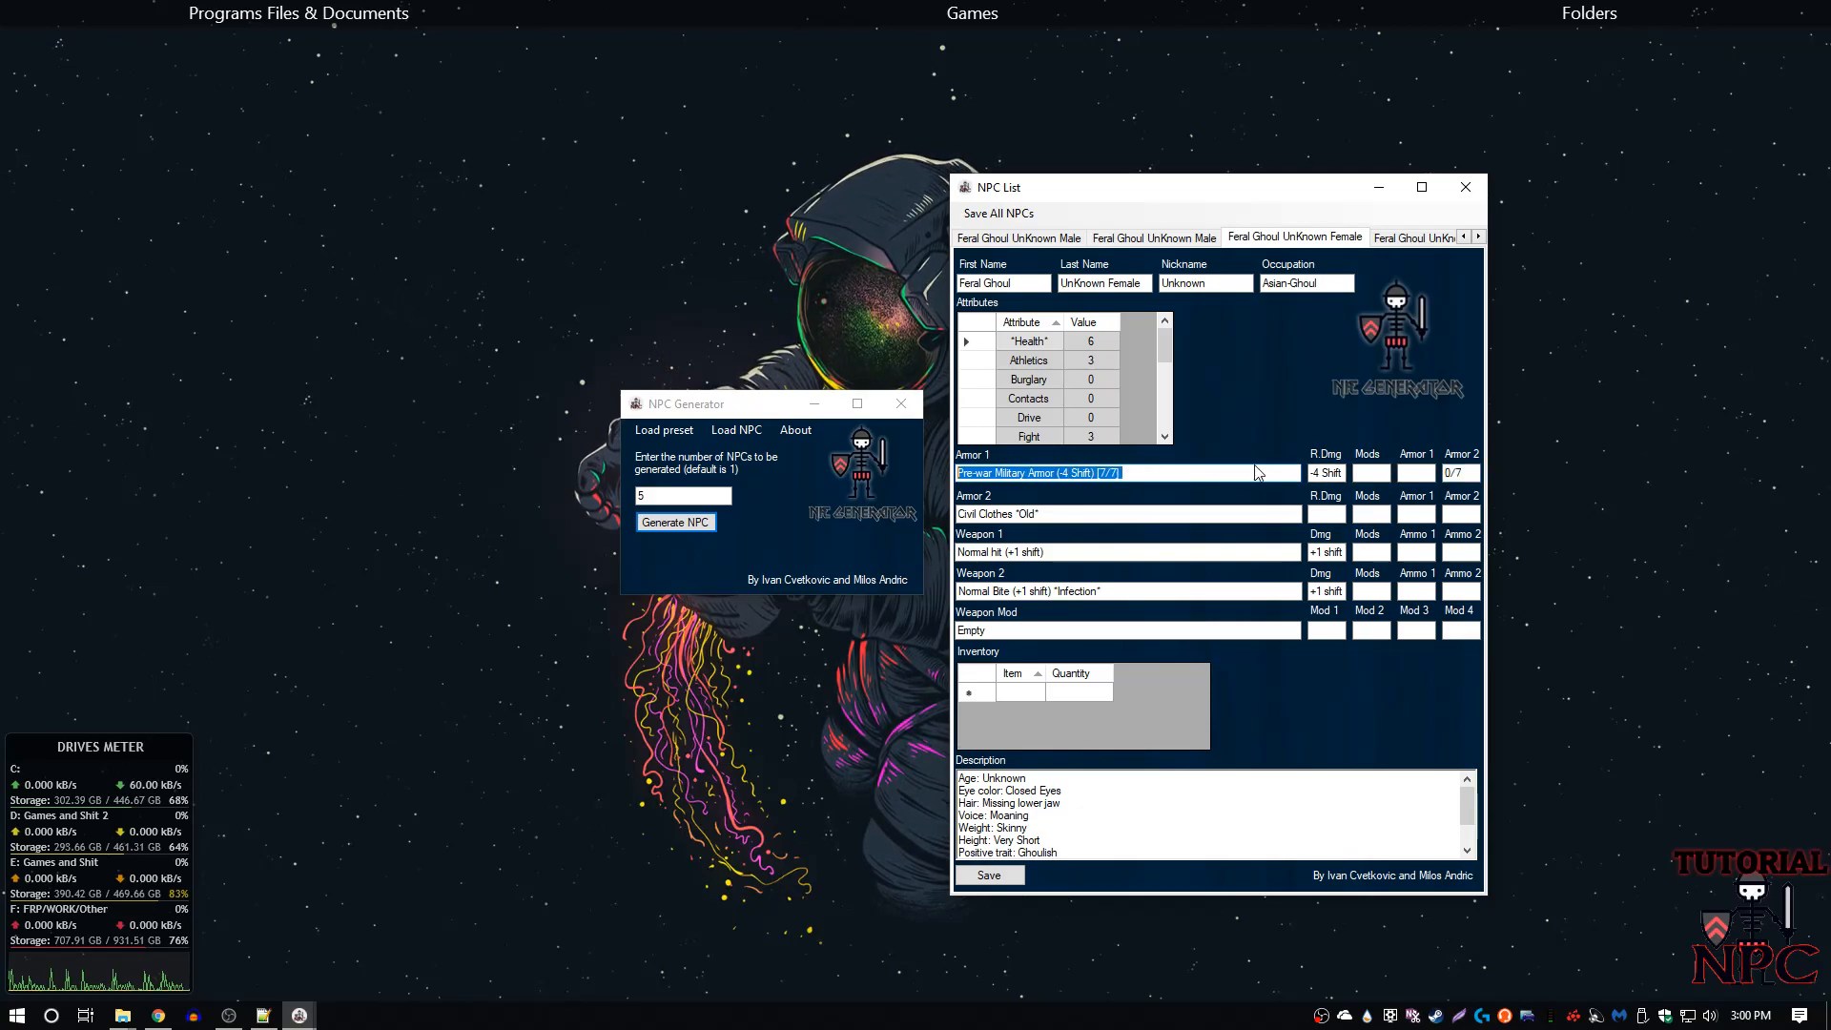
pyautogui.moveTo(1314, 473); pyautogui.dragTo(1345, 473)
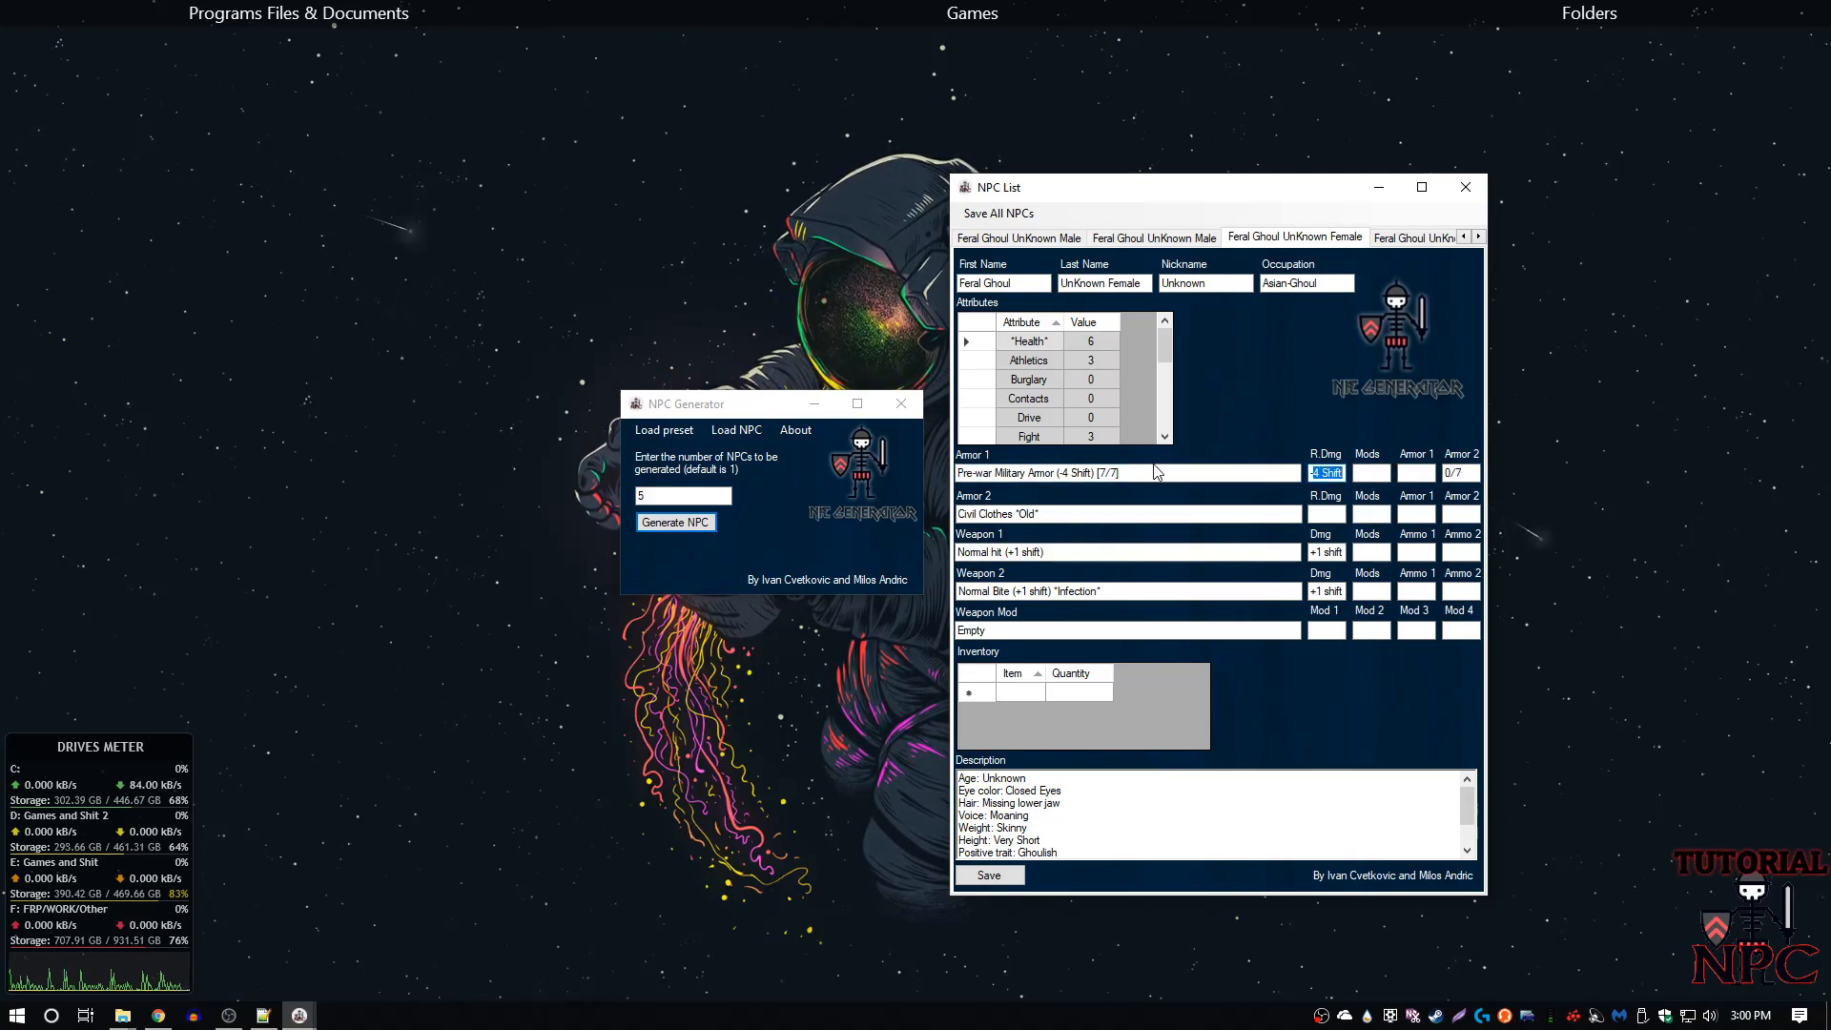
pyautogui.moveTo(1156, 472); pyautogui.dragTo(956, 473)
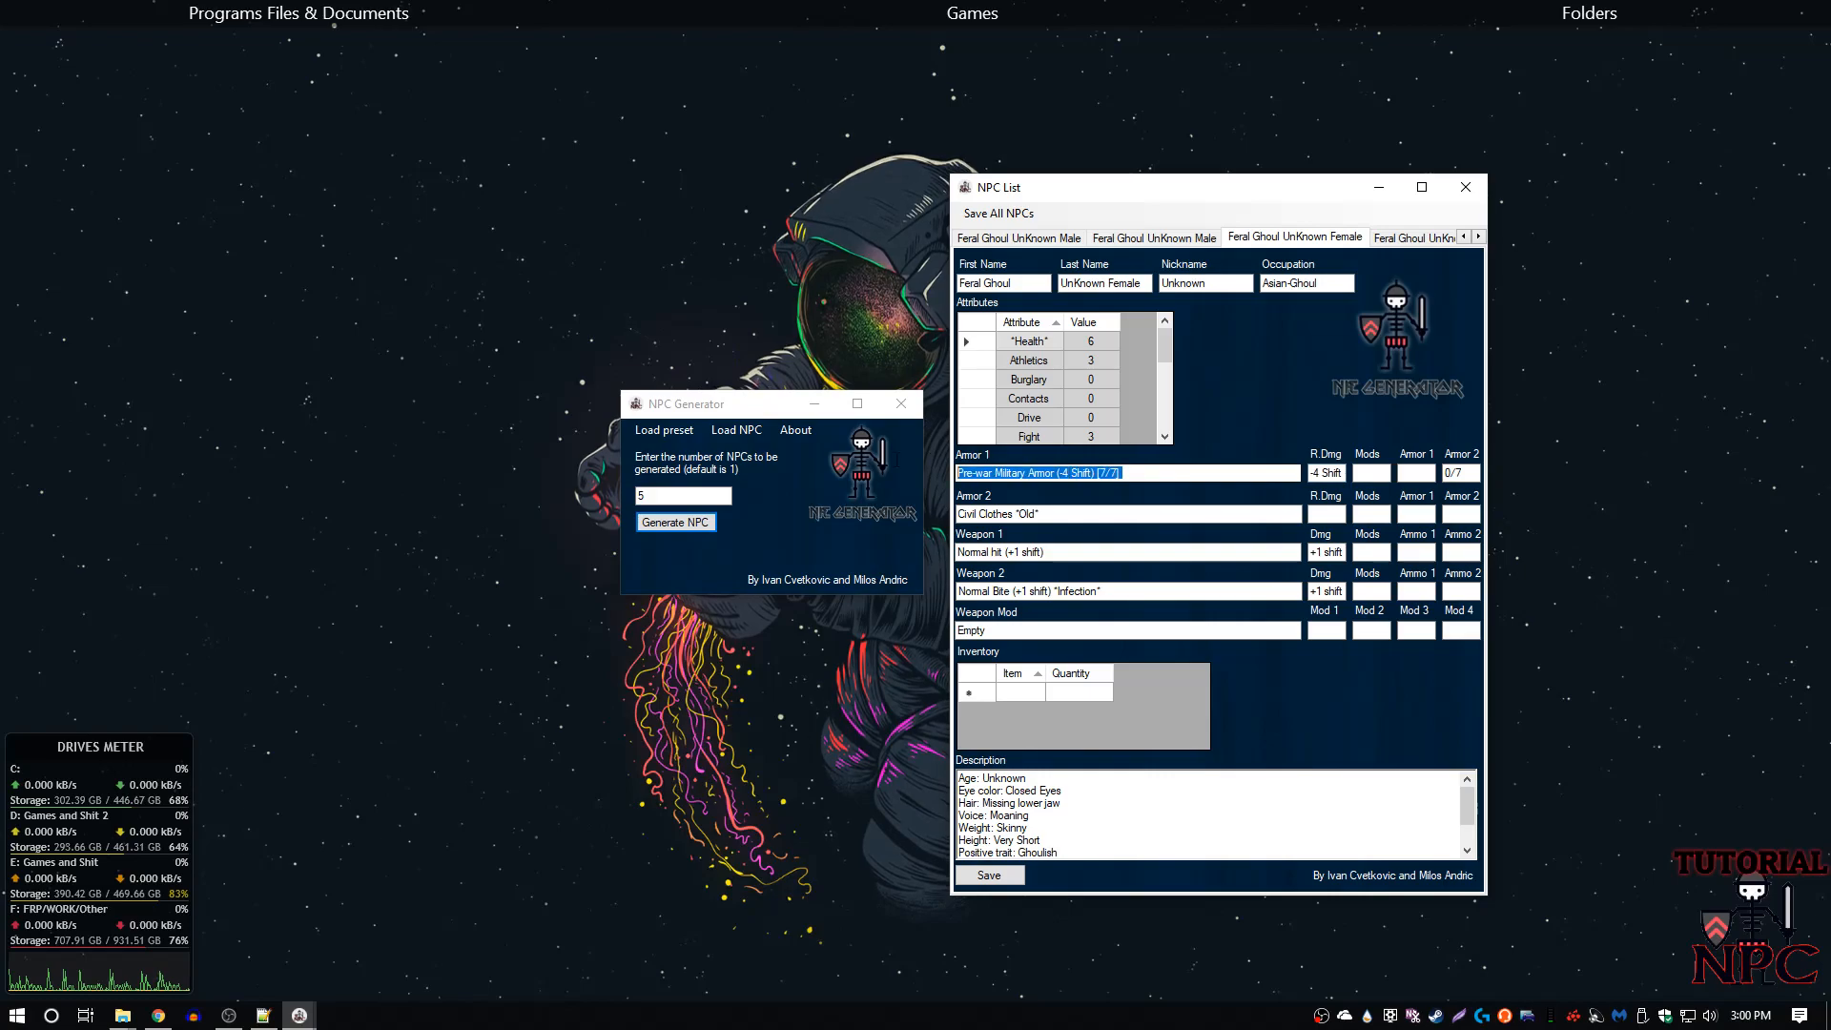
pyautogui.click(1448, 473)
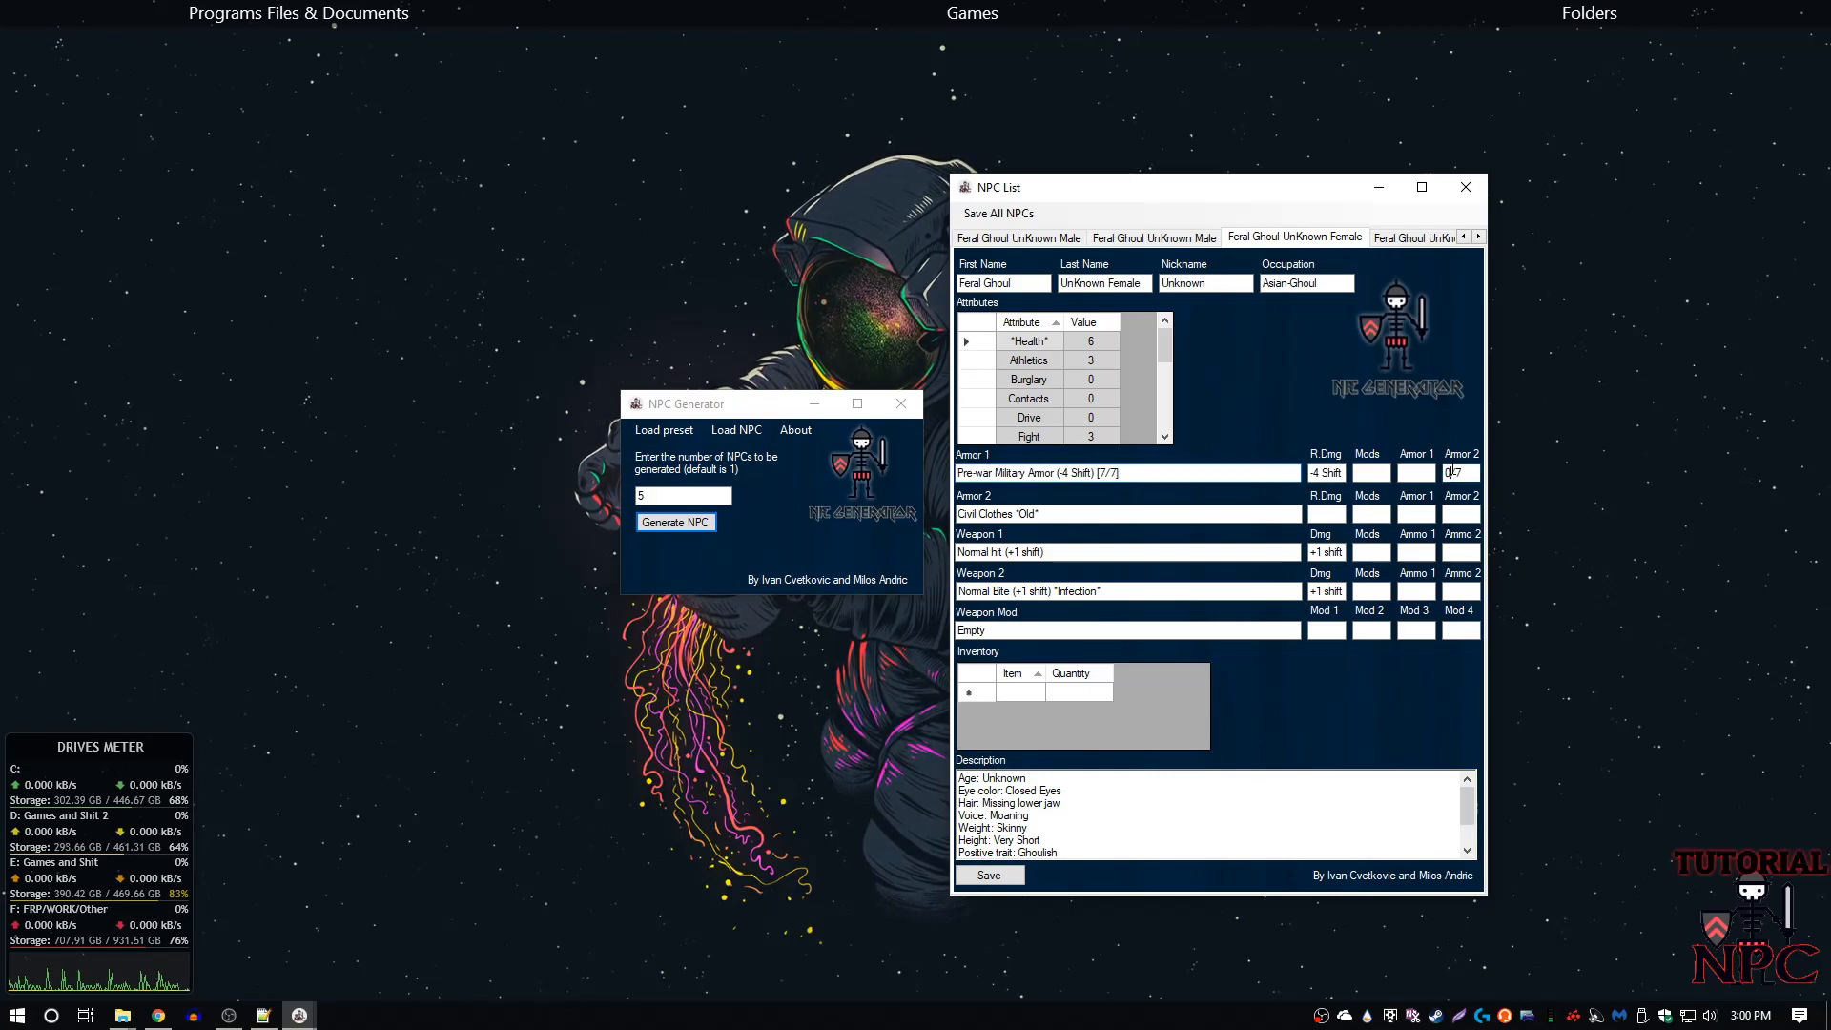
# - Lower the female ghoul's Health attribute in stages to 0
pyautogui.doubleClick(1099, 342)
pyautogui.press('BackSpace')
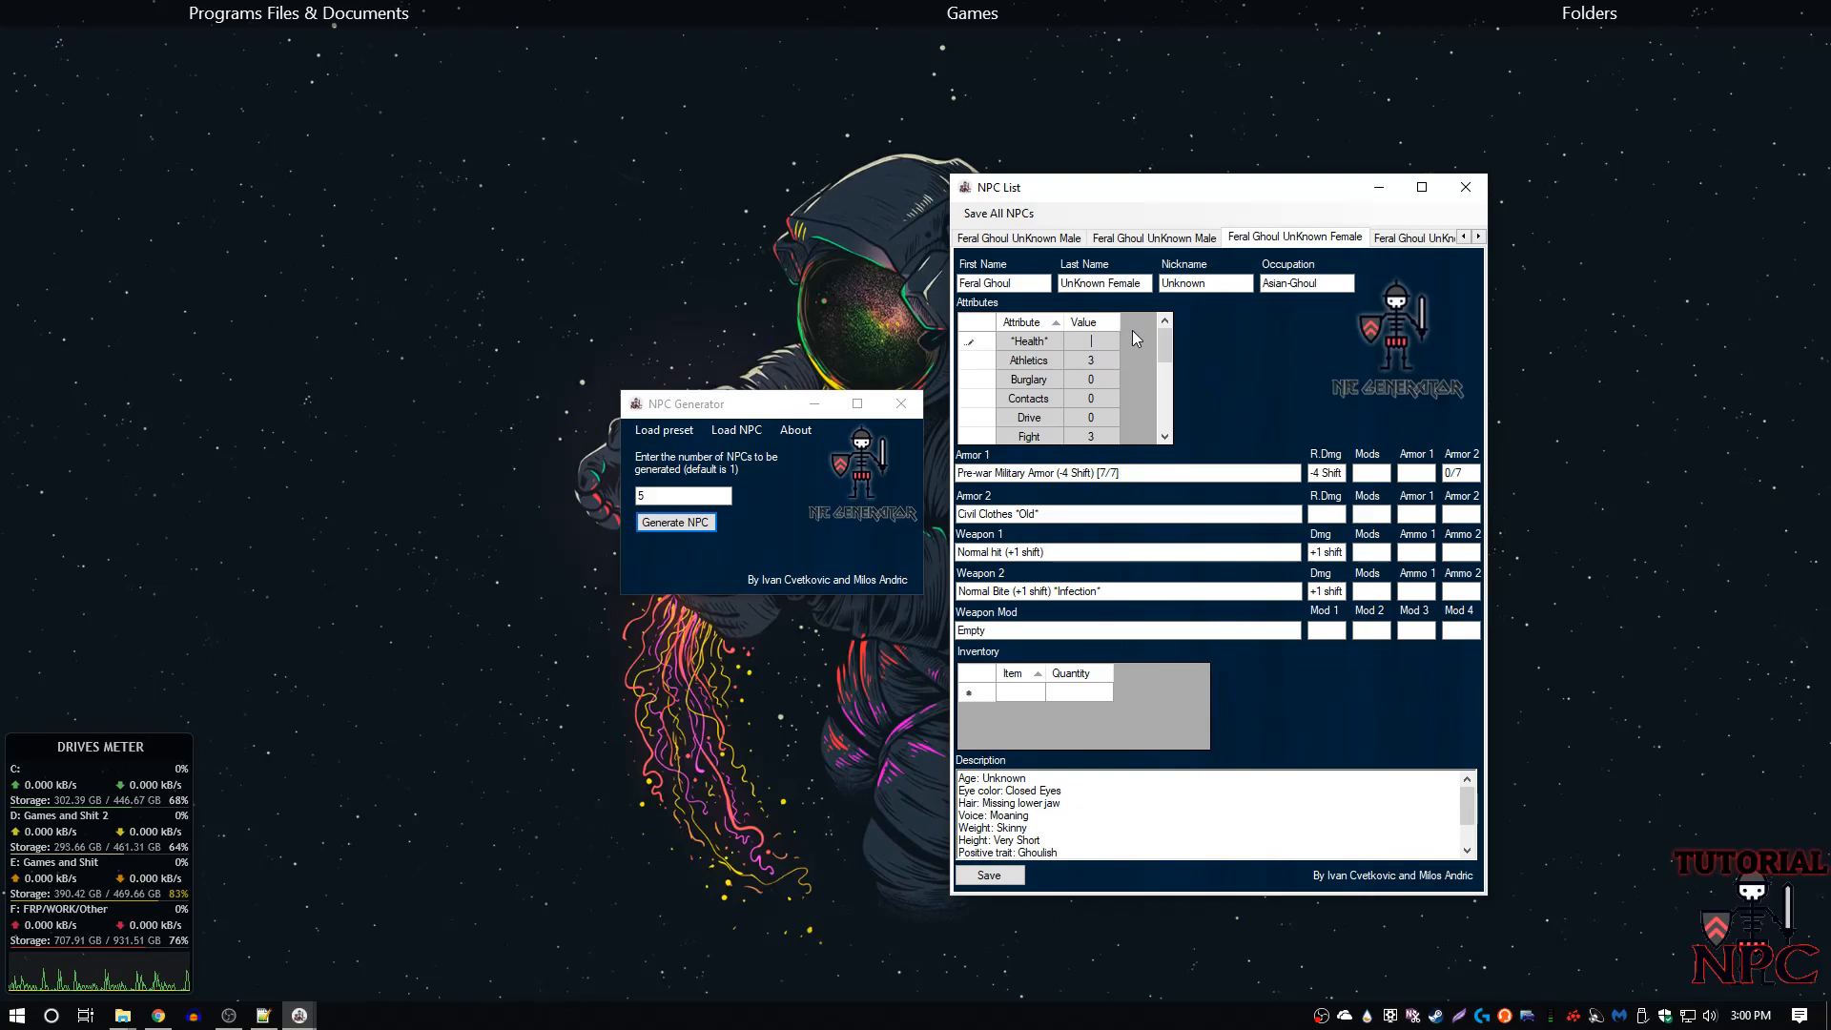
pyautogui.write('4')
pyautogui.press('BackSpace')
pyautogui.write('2')
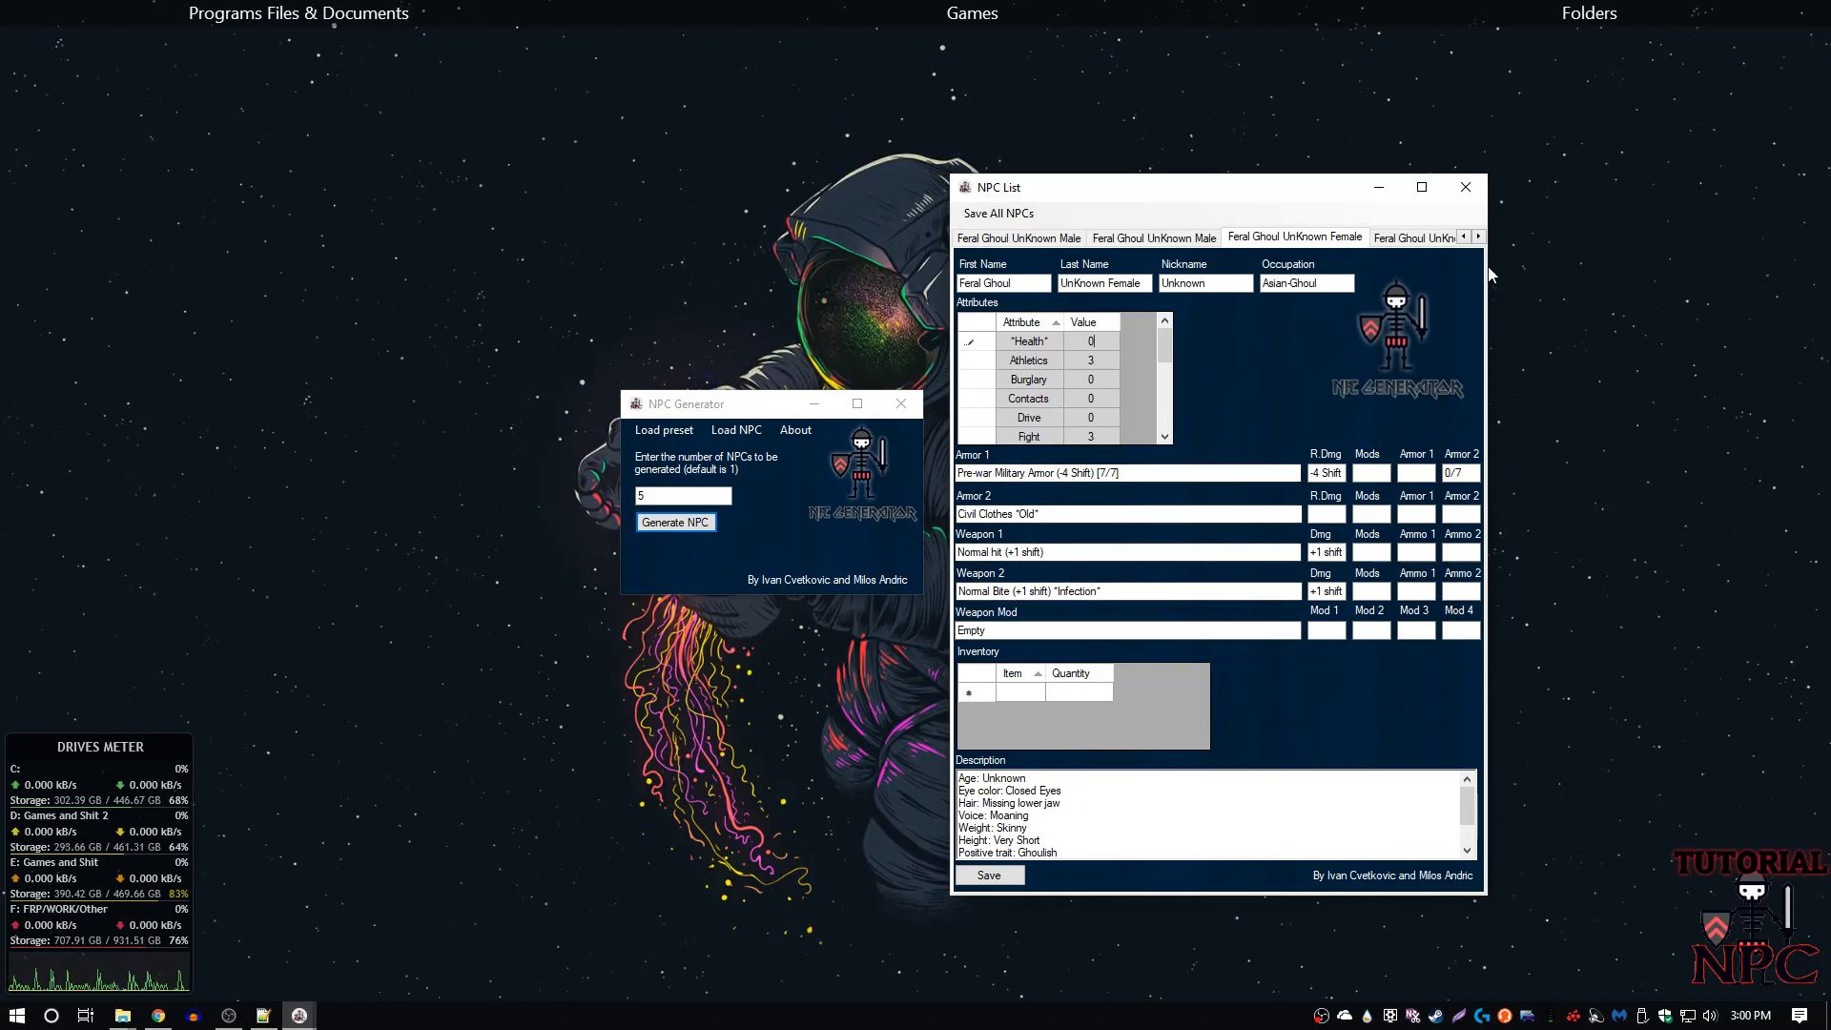
# - Close the ghoul NPC list without saving and generate 5 NPCs from the Fate preset SMALL VEHICLE
pyautogui.click(1465, 187)
pyautogui.click(664, 430)
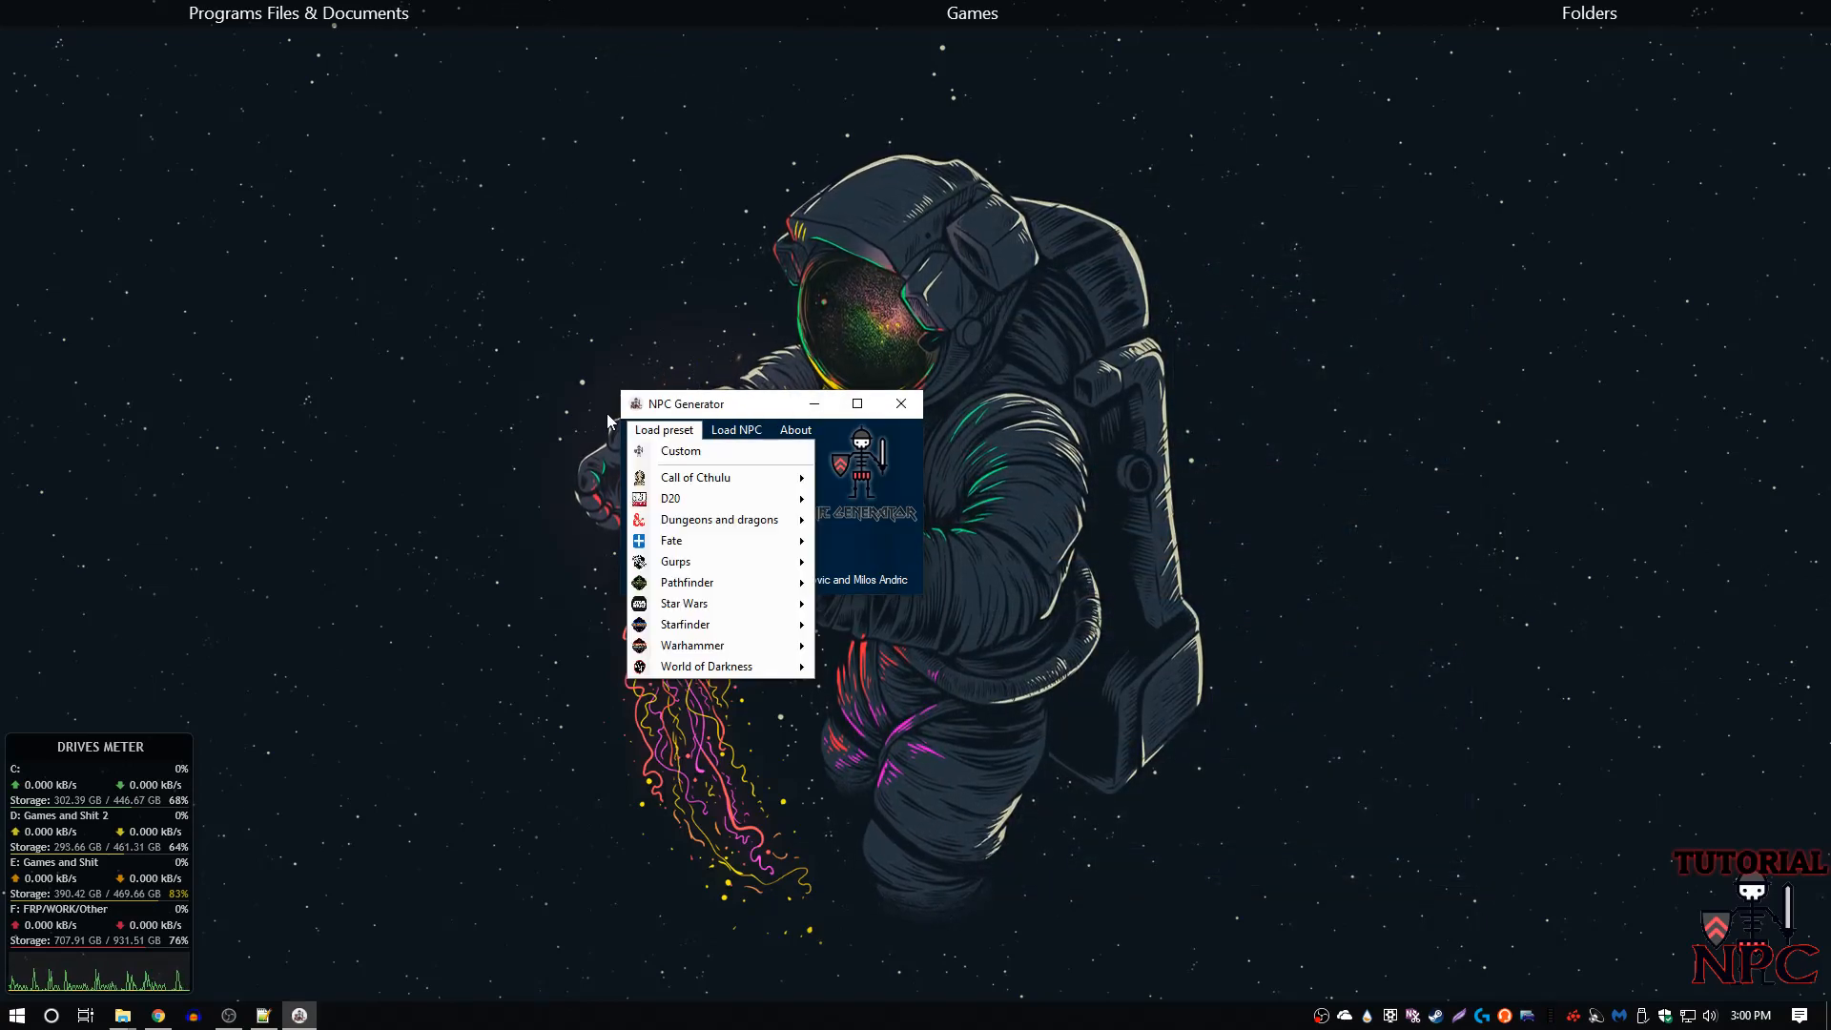
pyautogui.moveTo(735, 545)
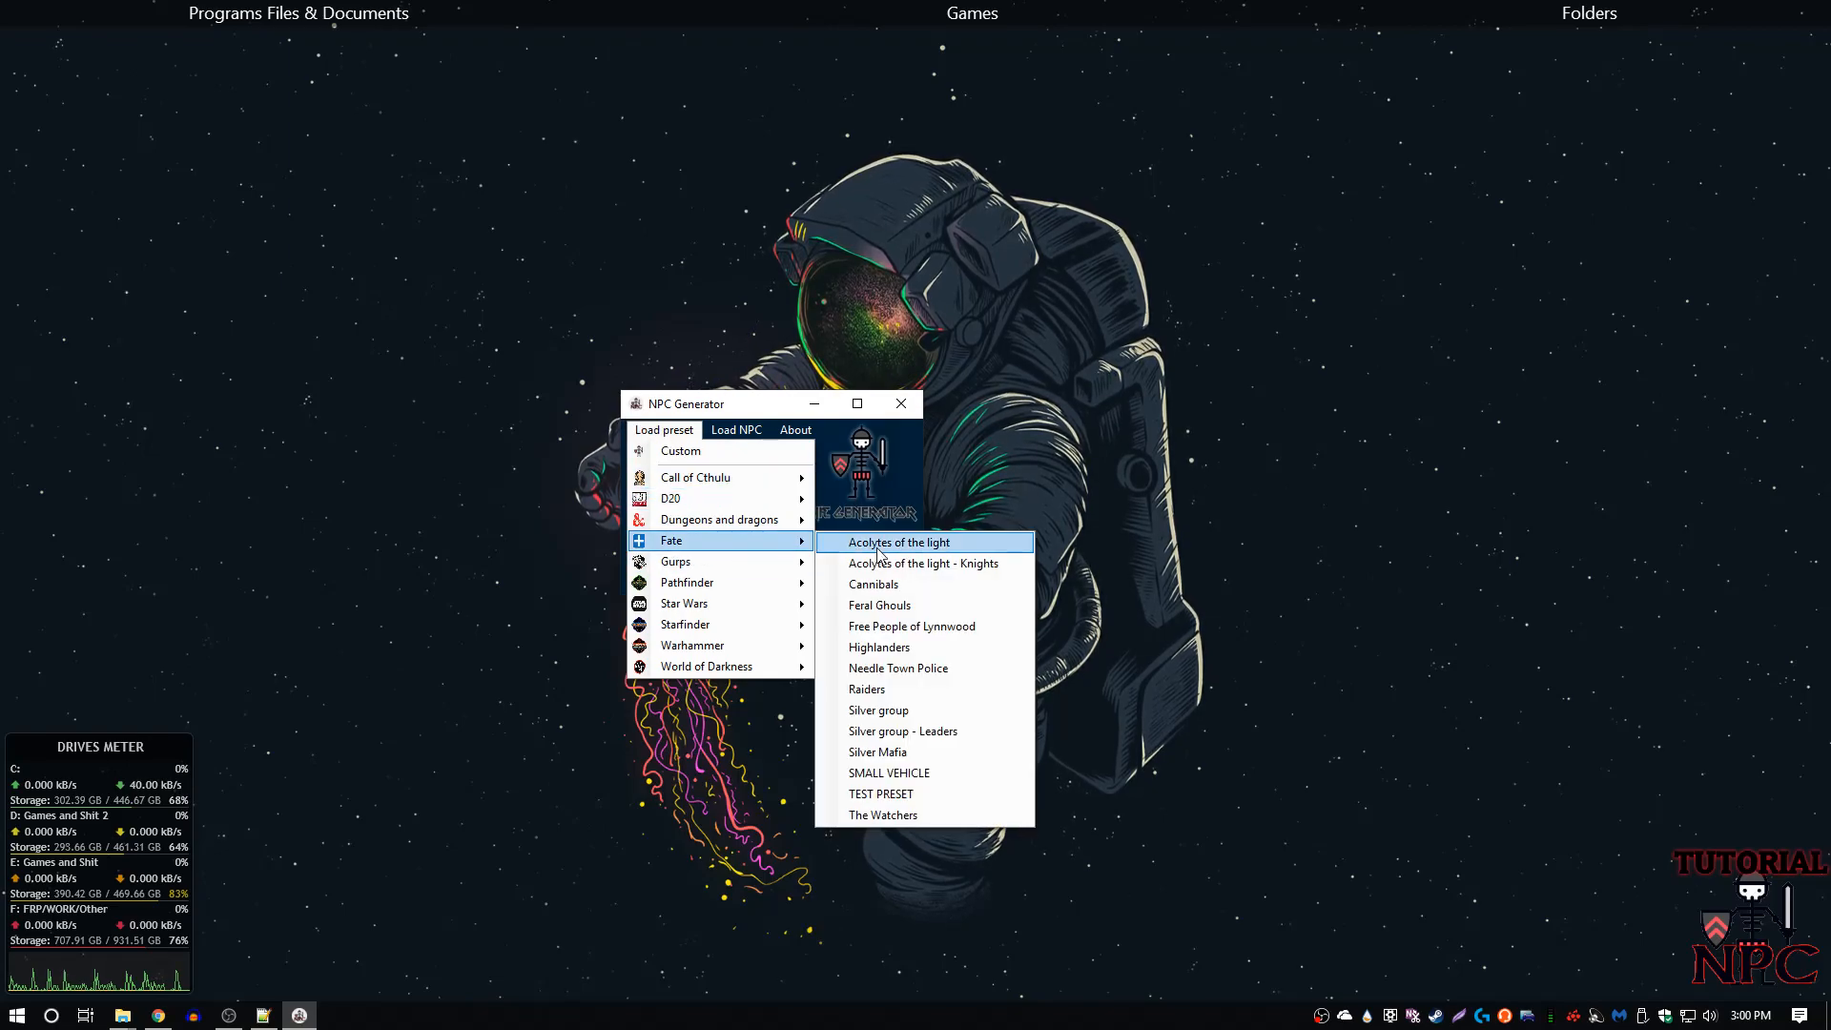
pyautogui.click(946, 772)
pyautogui.click(712, 526)
pyautogui.moveTo(515, 243); pyautogui.dragTo(1233, 226)
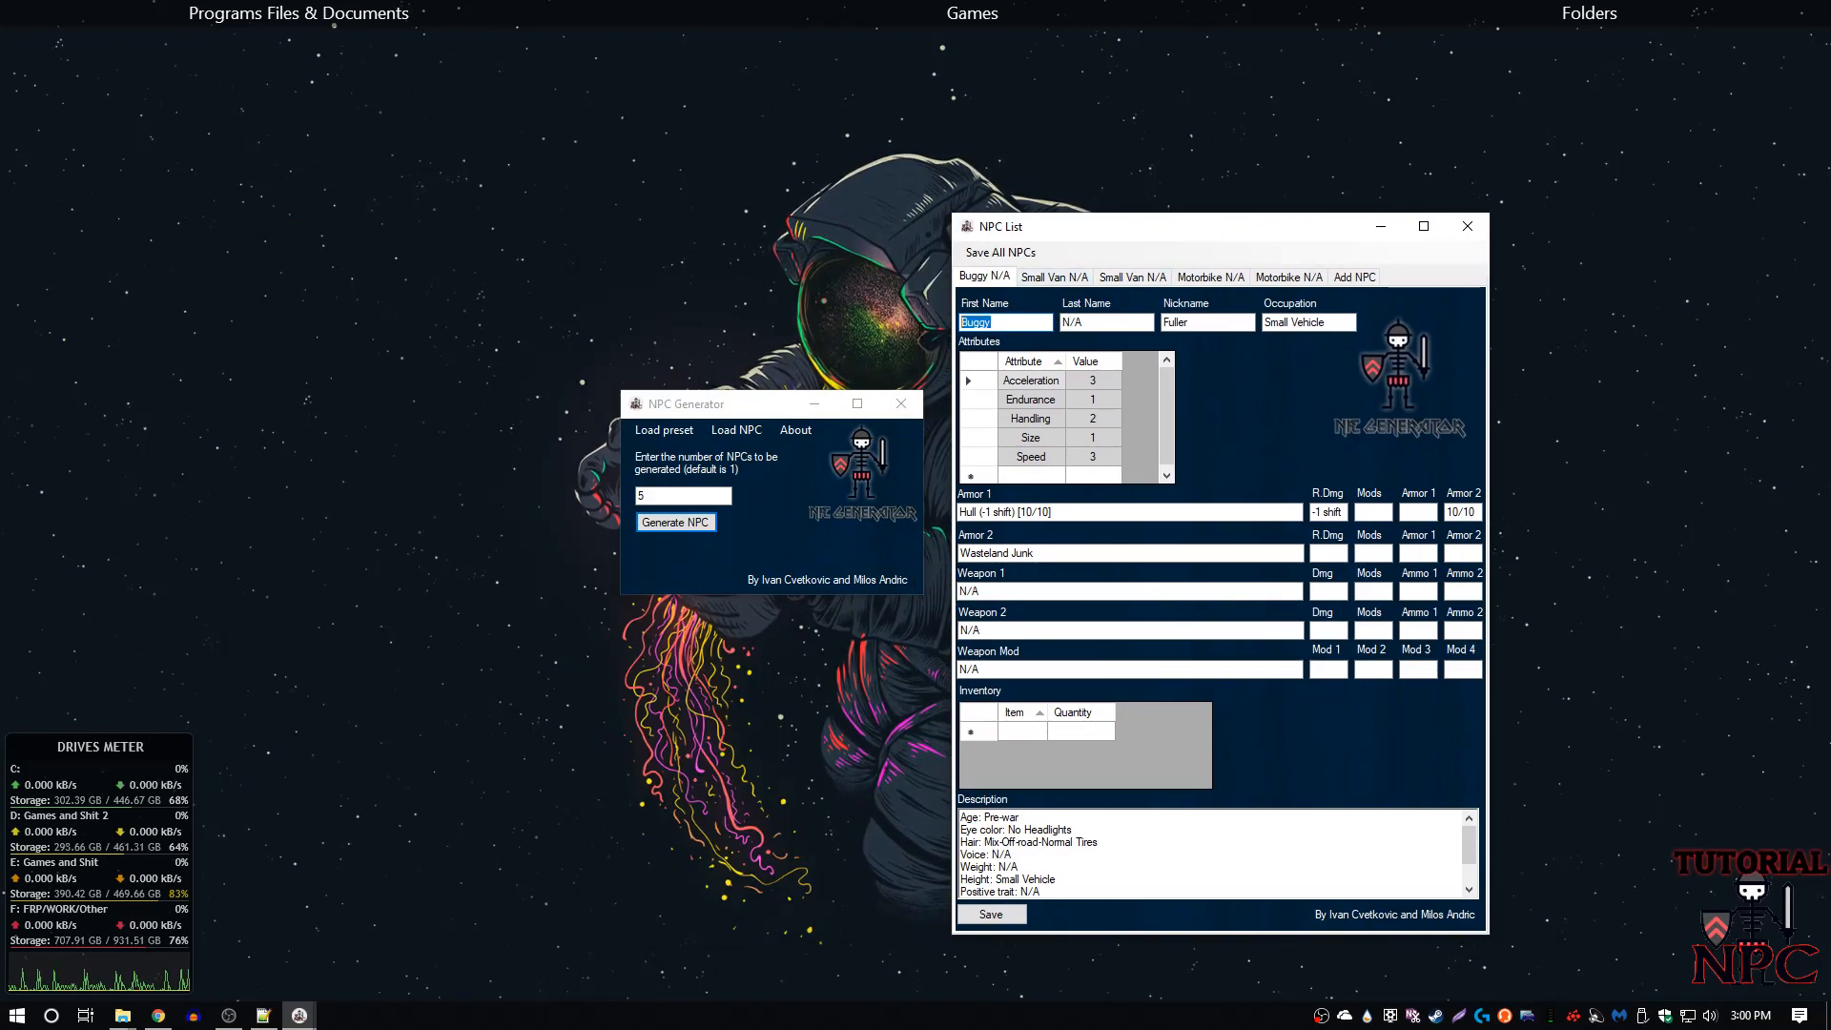
# - Review the Buggy's nickname, occupation and vehicle attributes such as Acceleration, Endurance, Size and Speed
pyautogui.doubleClick(1198, 325)
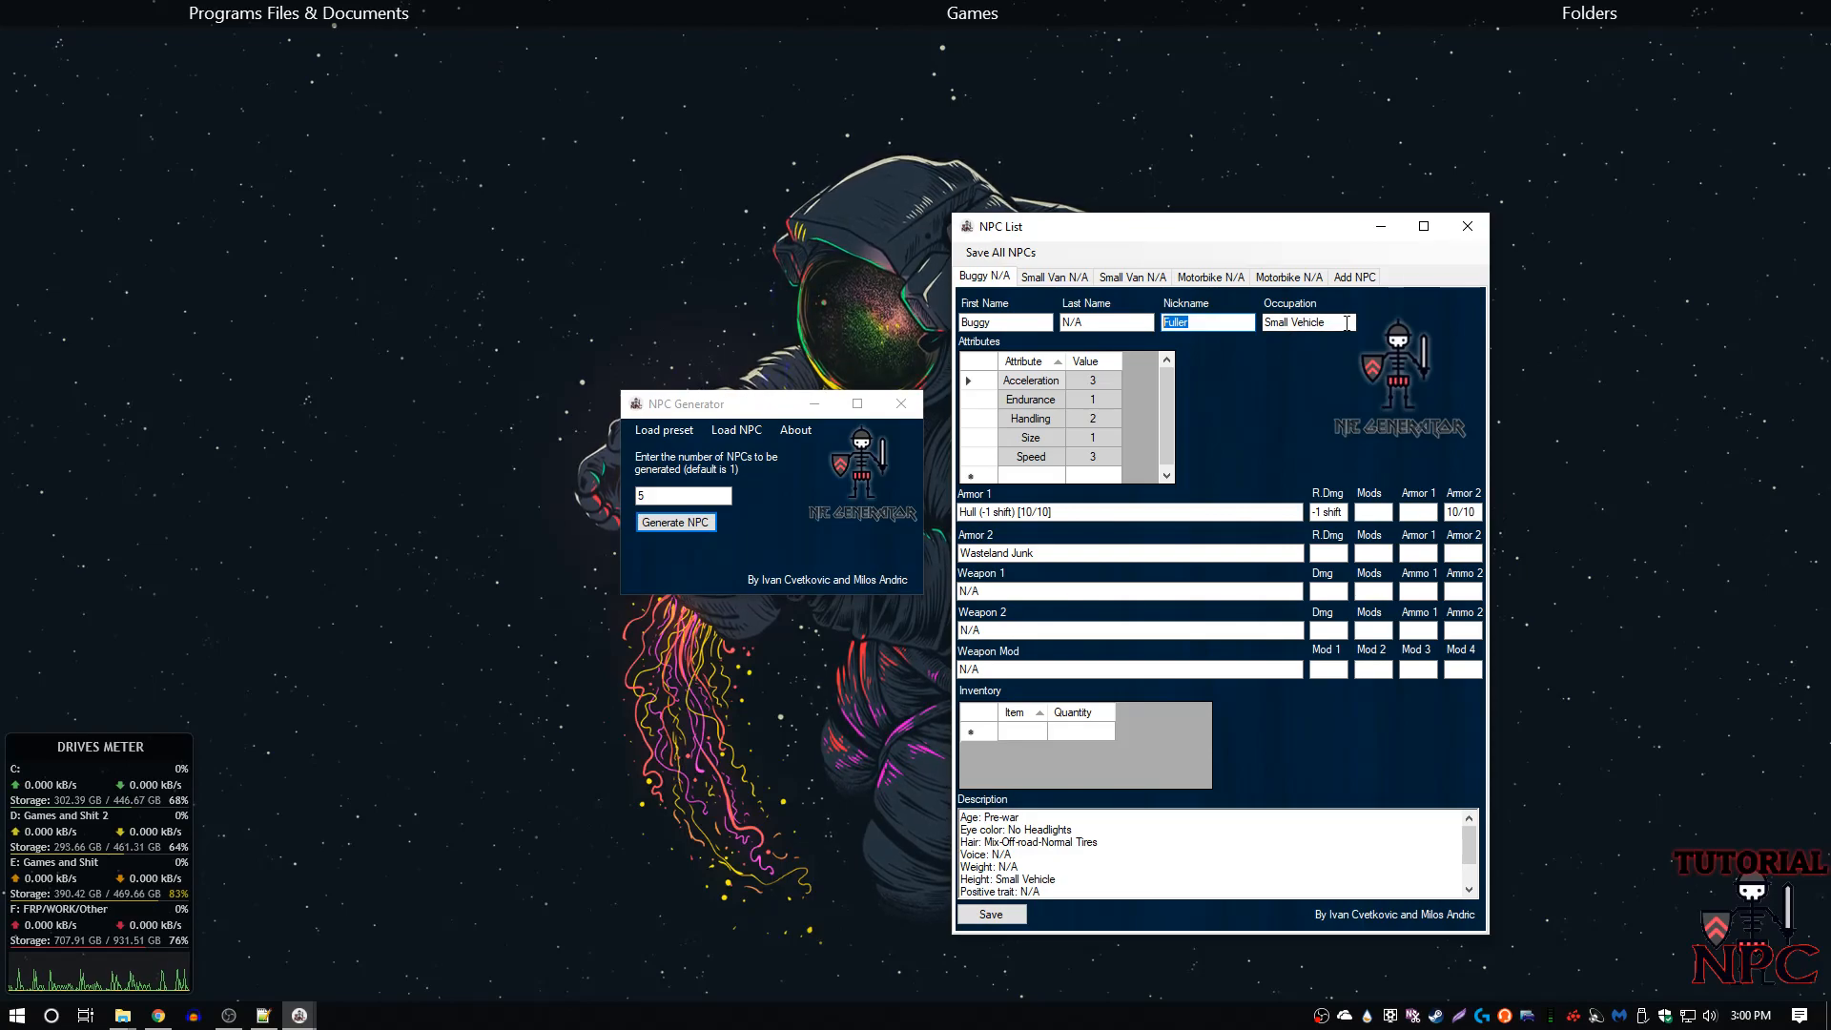
pyautogui.moveTo(1344, 323); pyautogui.dragTo(1107, 325)
pyautogui.click(1091, 381)
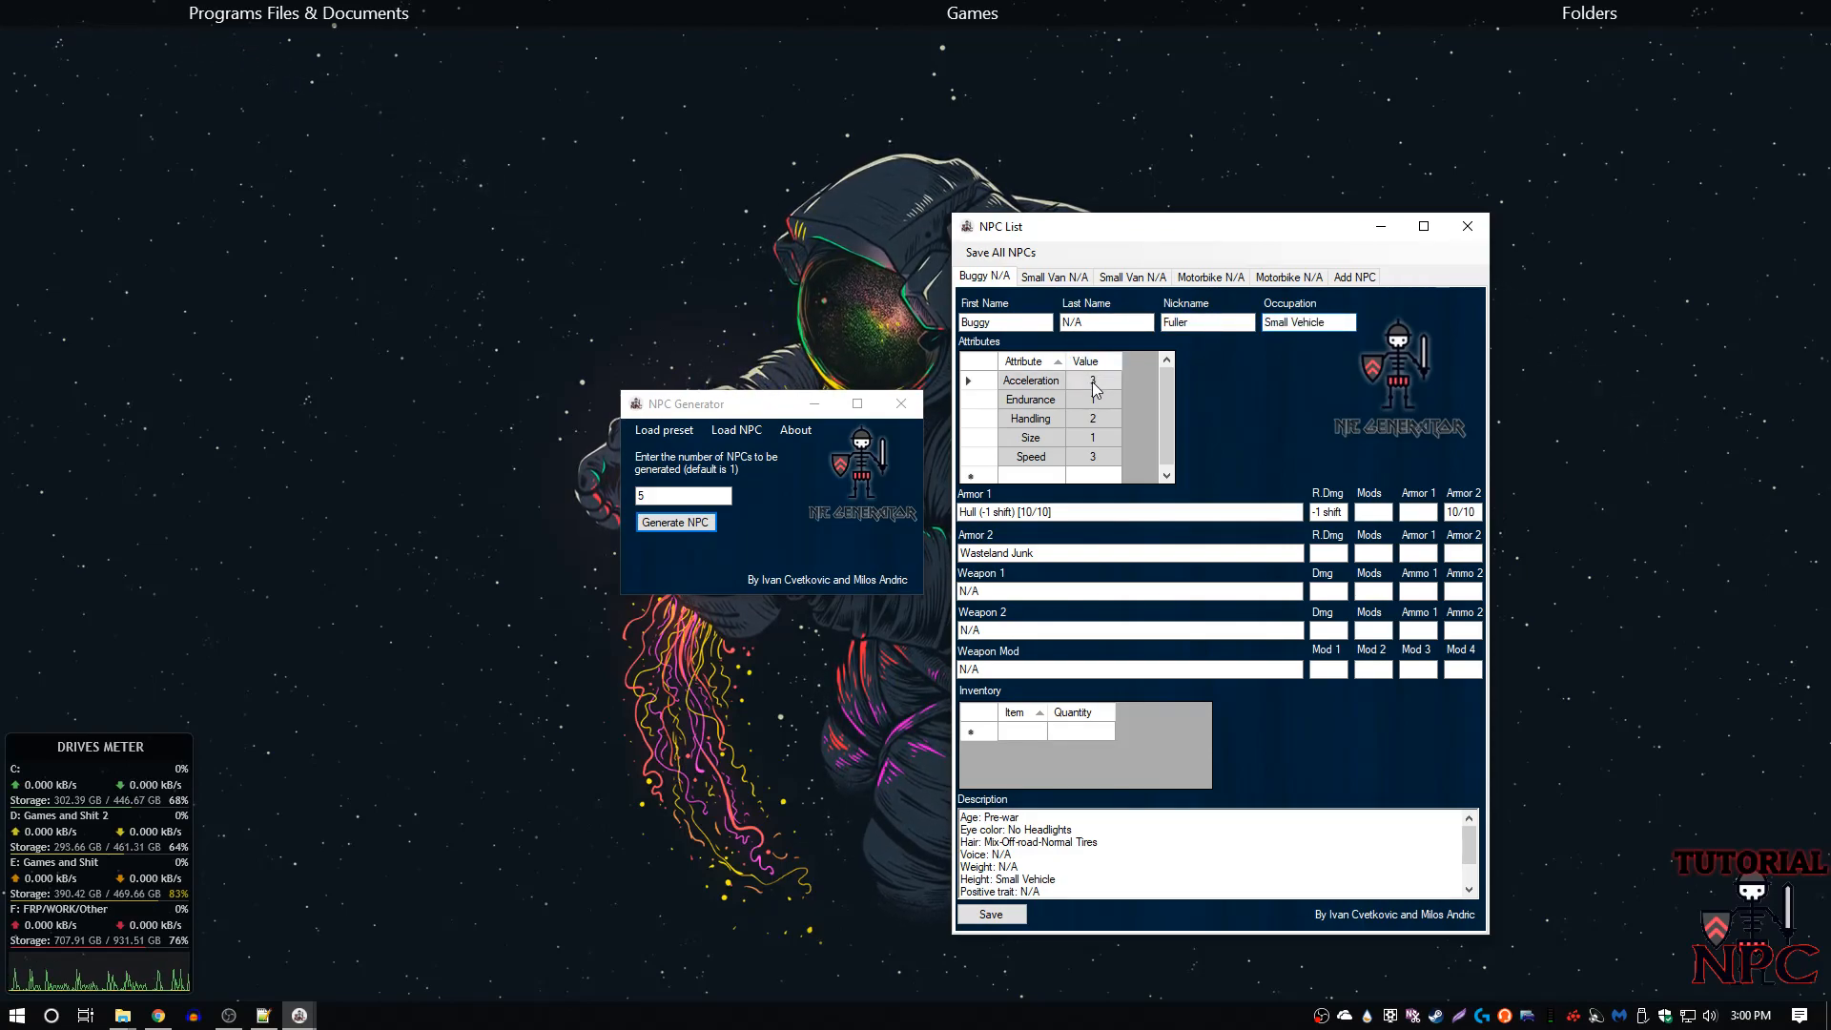
pyautogui.click(1025, 405)
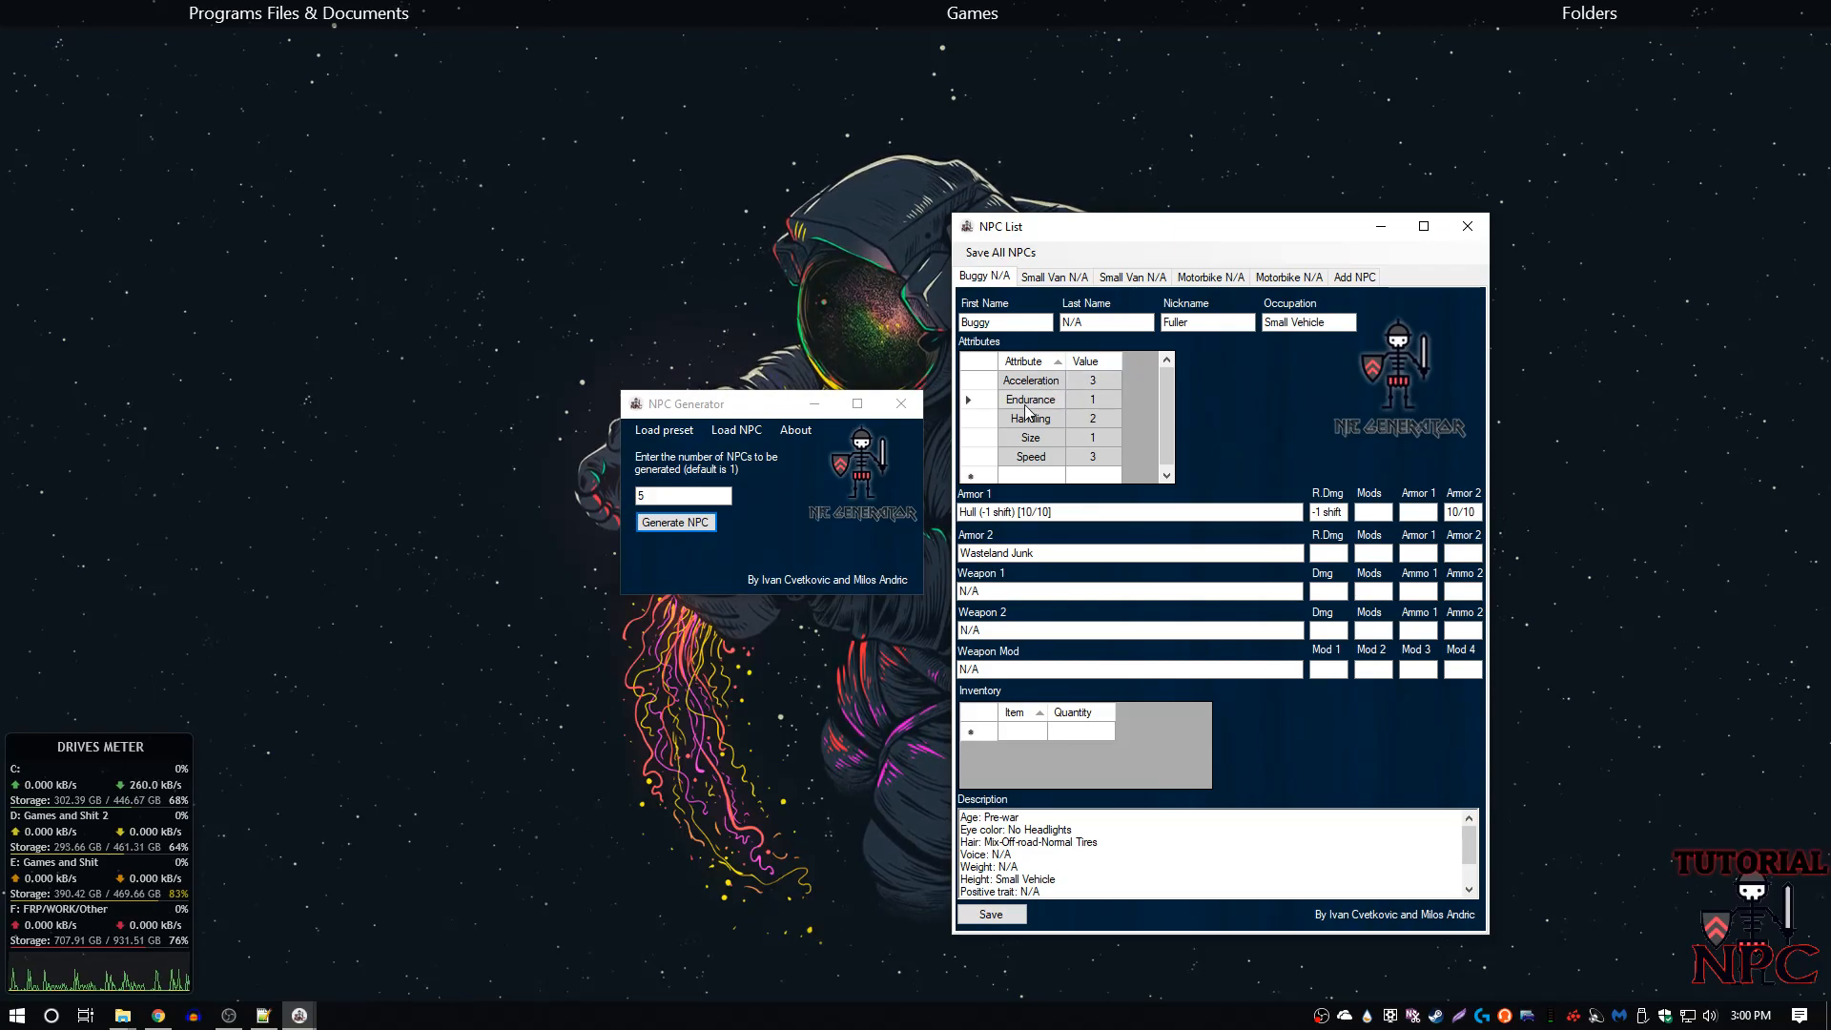
pyautogui.click(1089, 439)
pyautogui.click(1096, 458)
# - Examine the Buggy's two armor entries, the hull's damage reduction and the first weapon slot
pyautogui.moveTo(1056, 514); pyautogui.dragTo(882, 515)
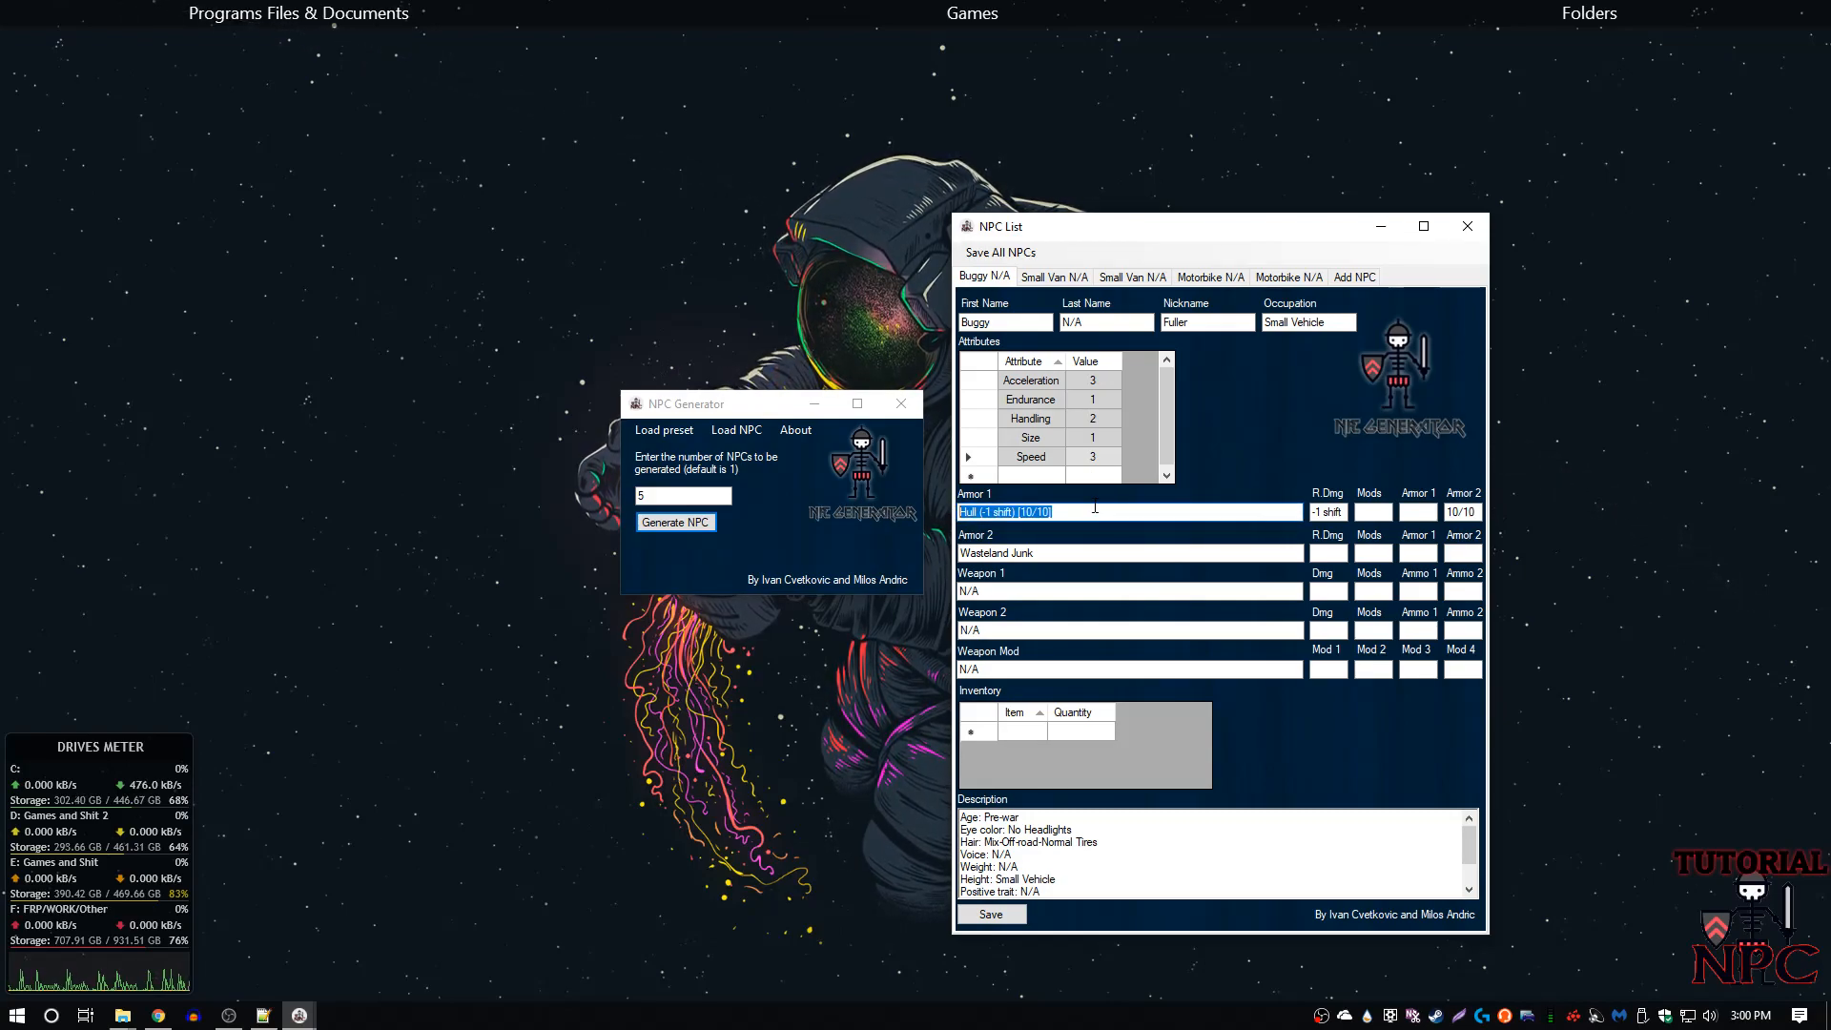
pyautogui.moveTo(1316, 512); pyautogui.dragTo(1401, 512)
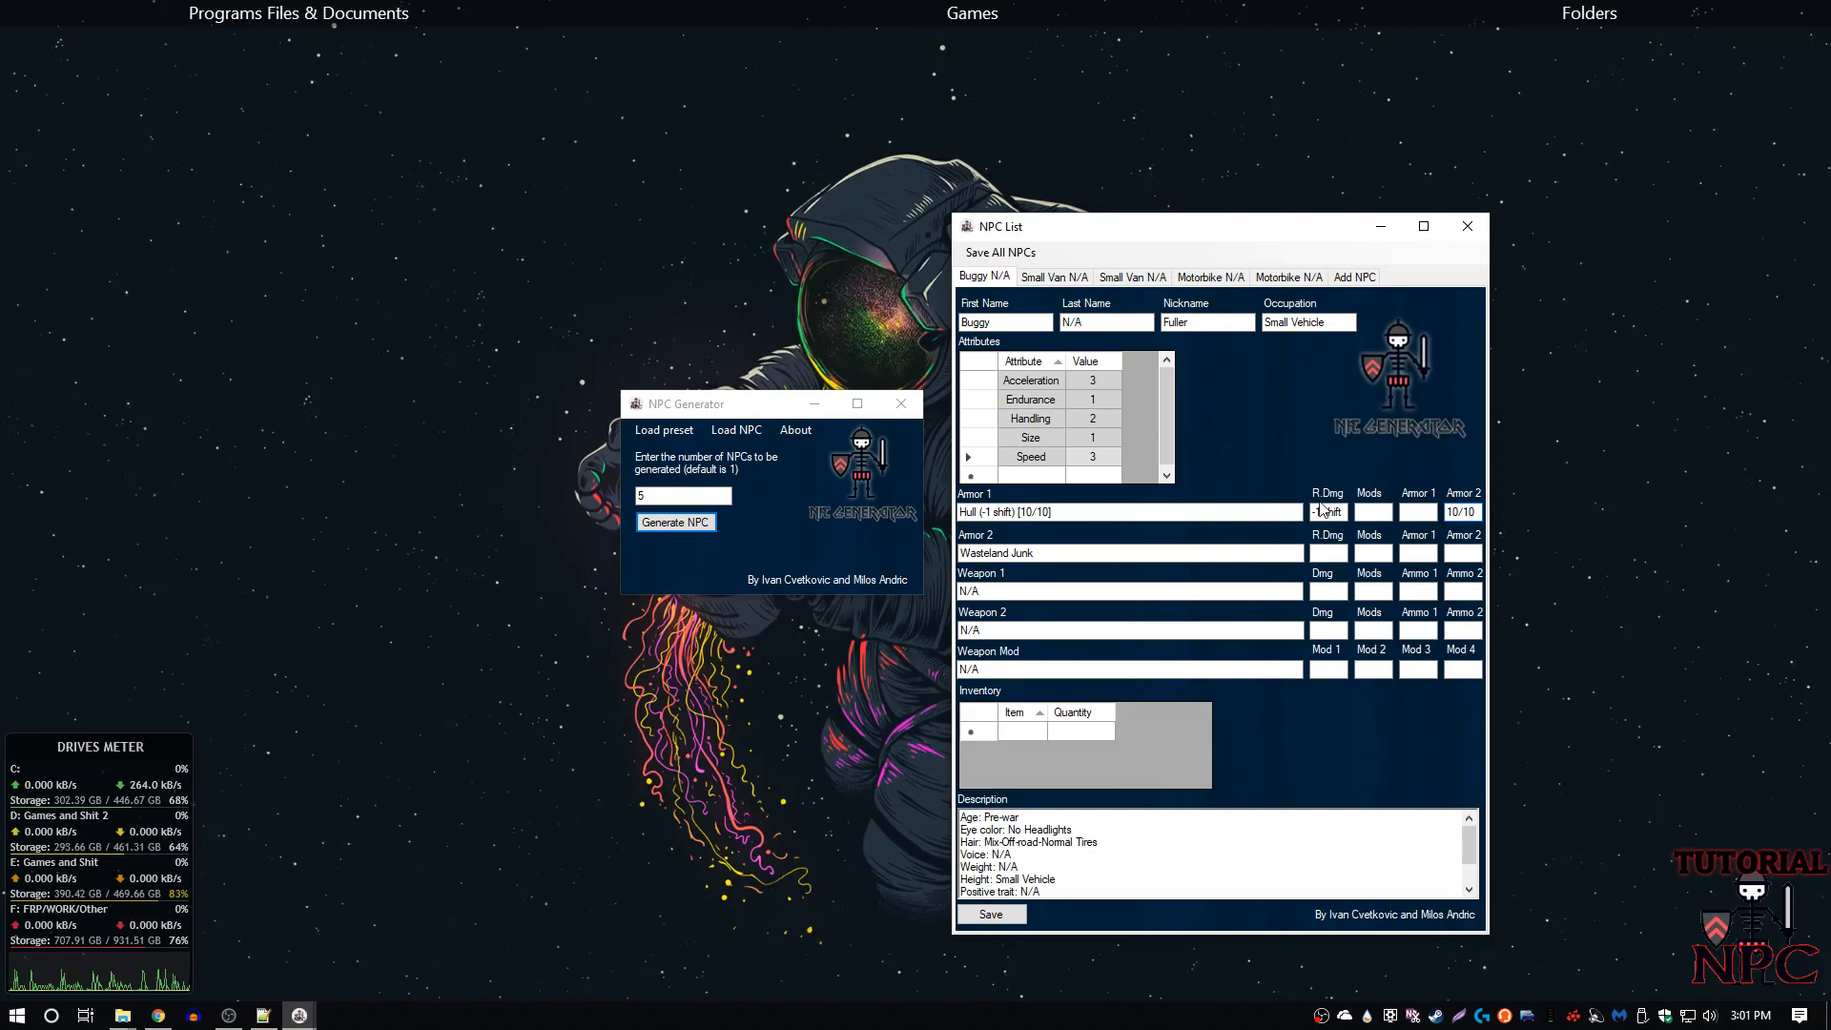
pyautogui.moveTo(961, 553); pyautogui.dragTo(1051, 552)
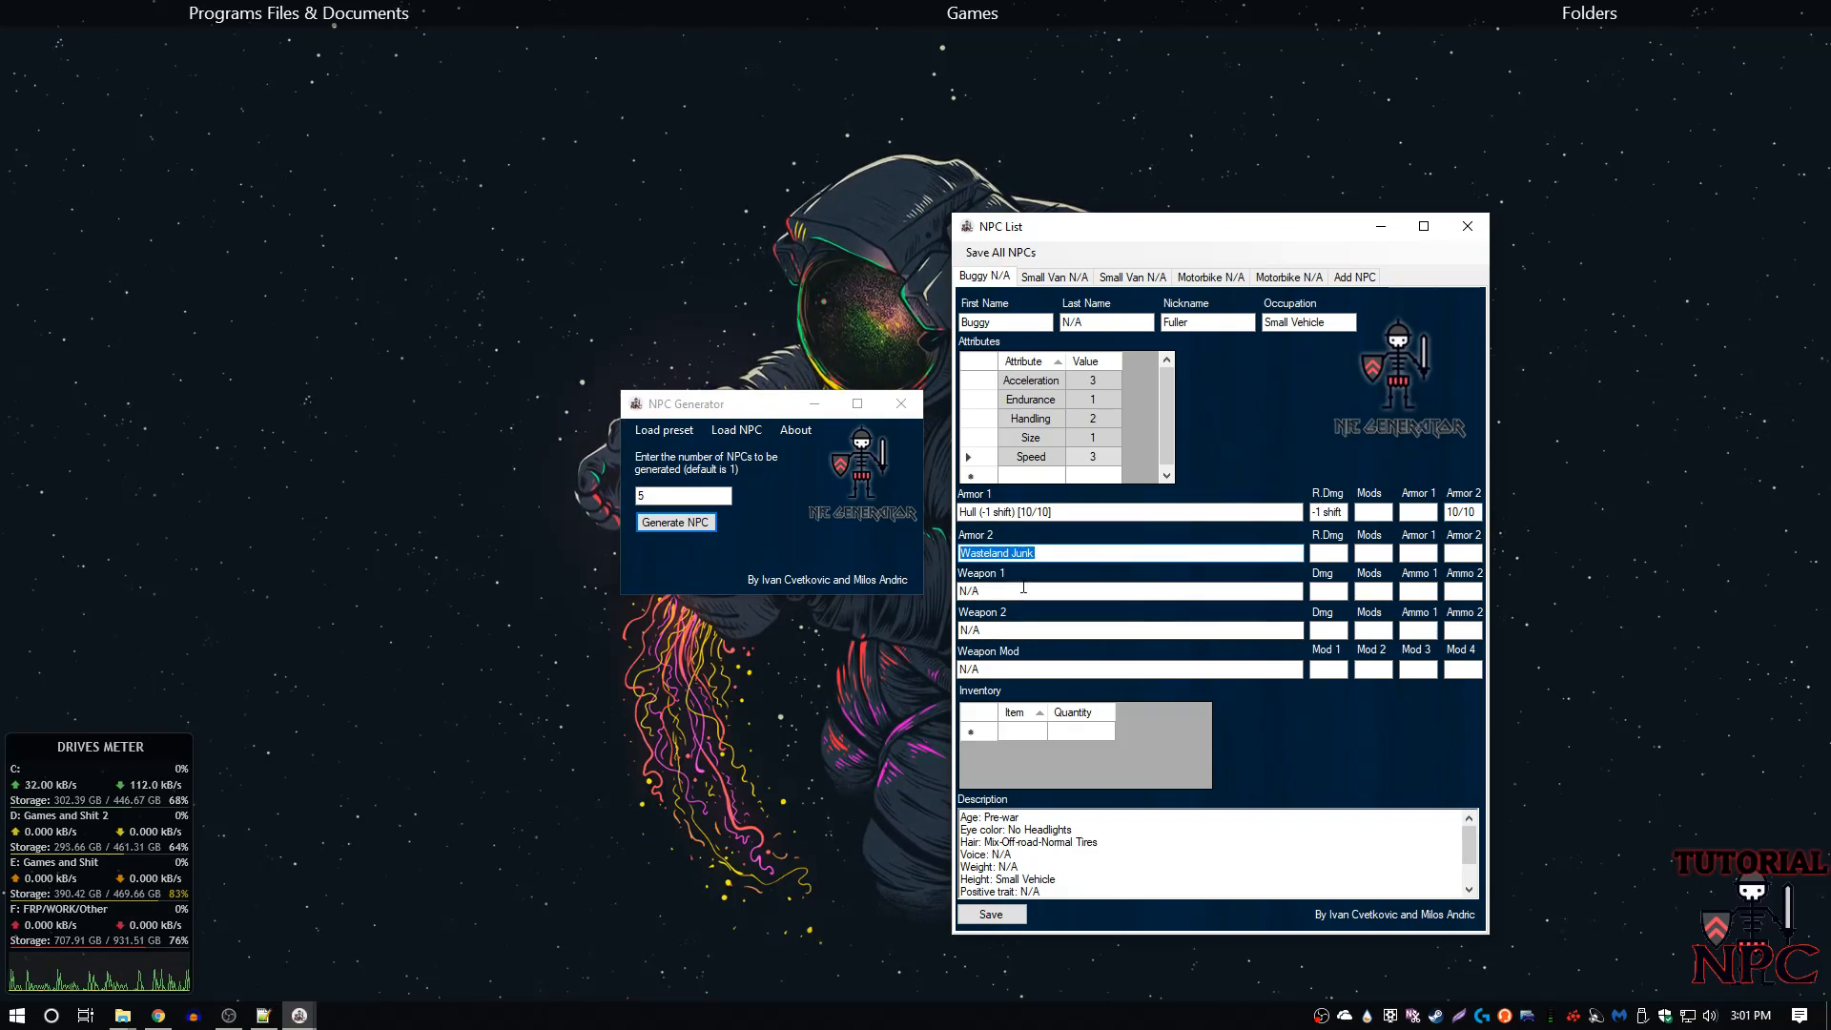
pyautogui.press('Tab')
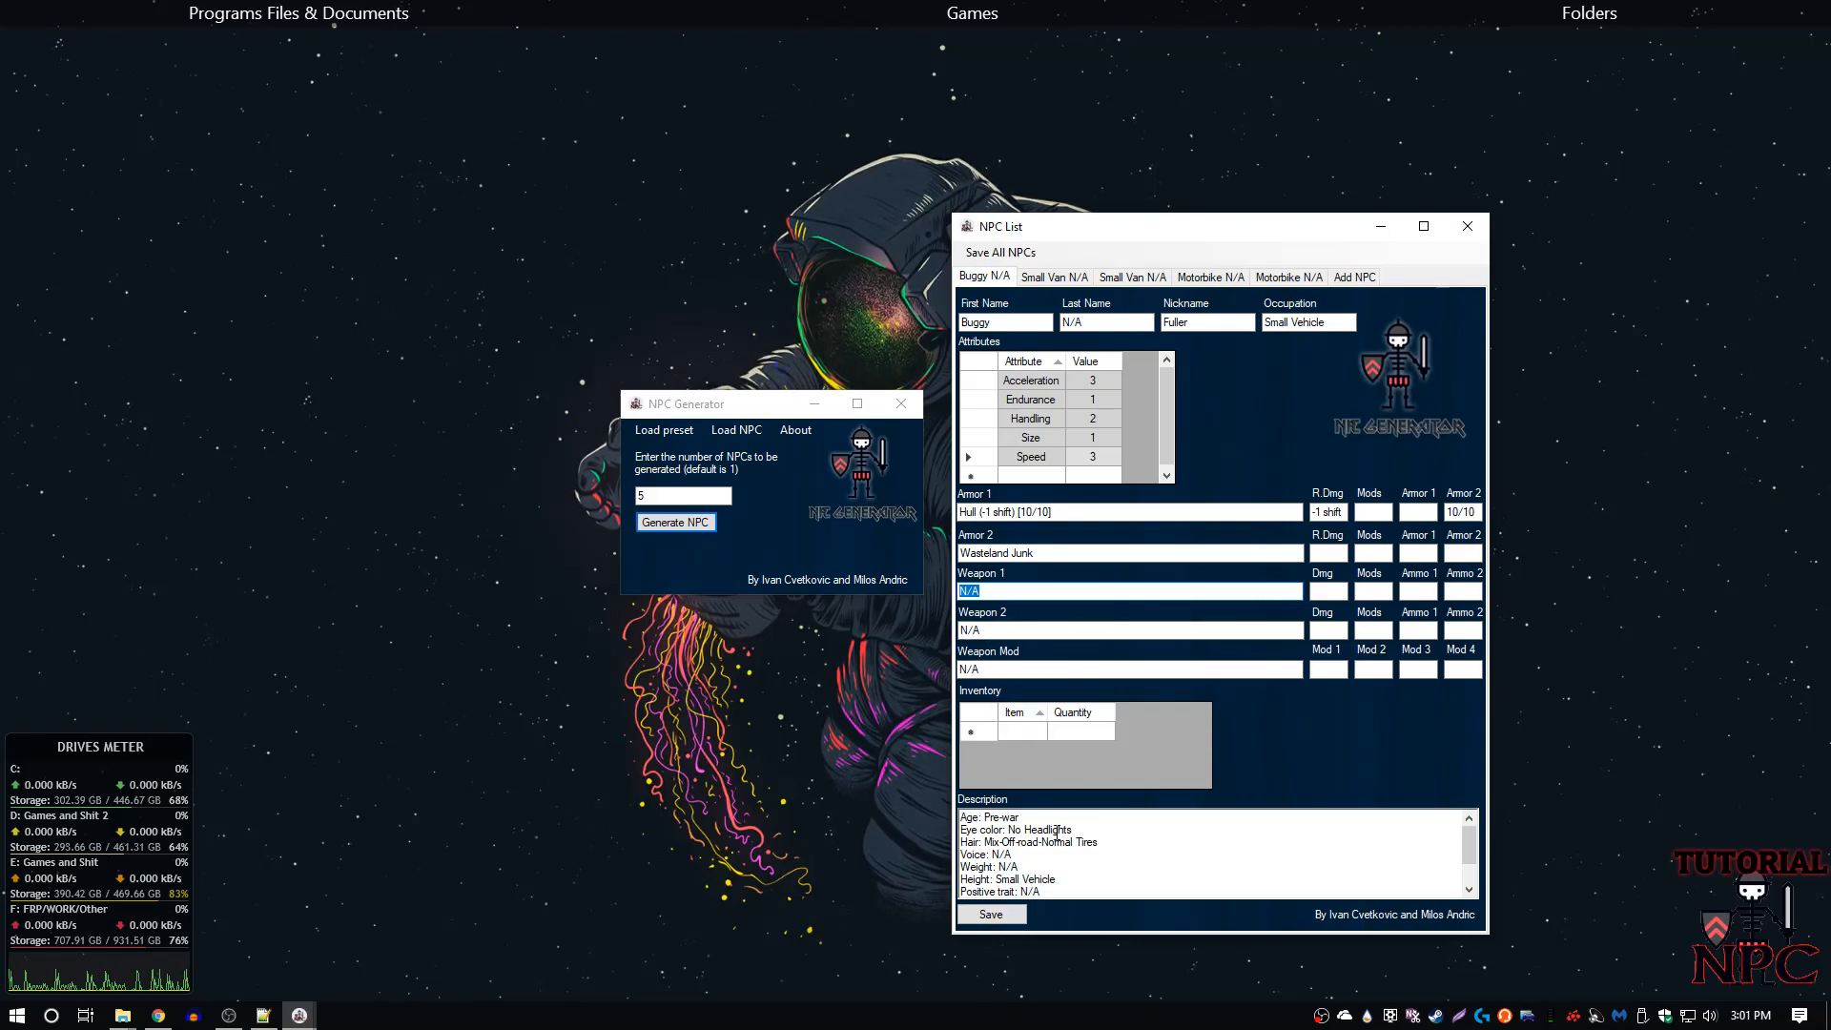
# - Read through the Buggy's description, from age, headlights and tires to the traits and medical issues
pyautogui.moveTo(1020, 817); pyautogui.dragTo(989, 848)
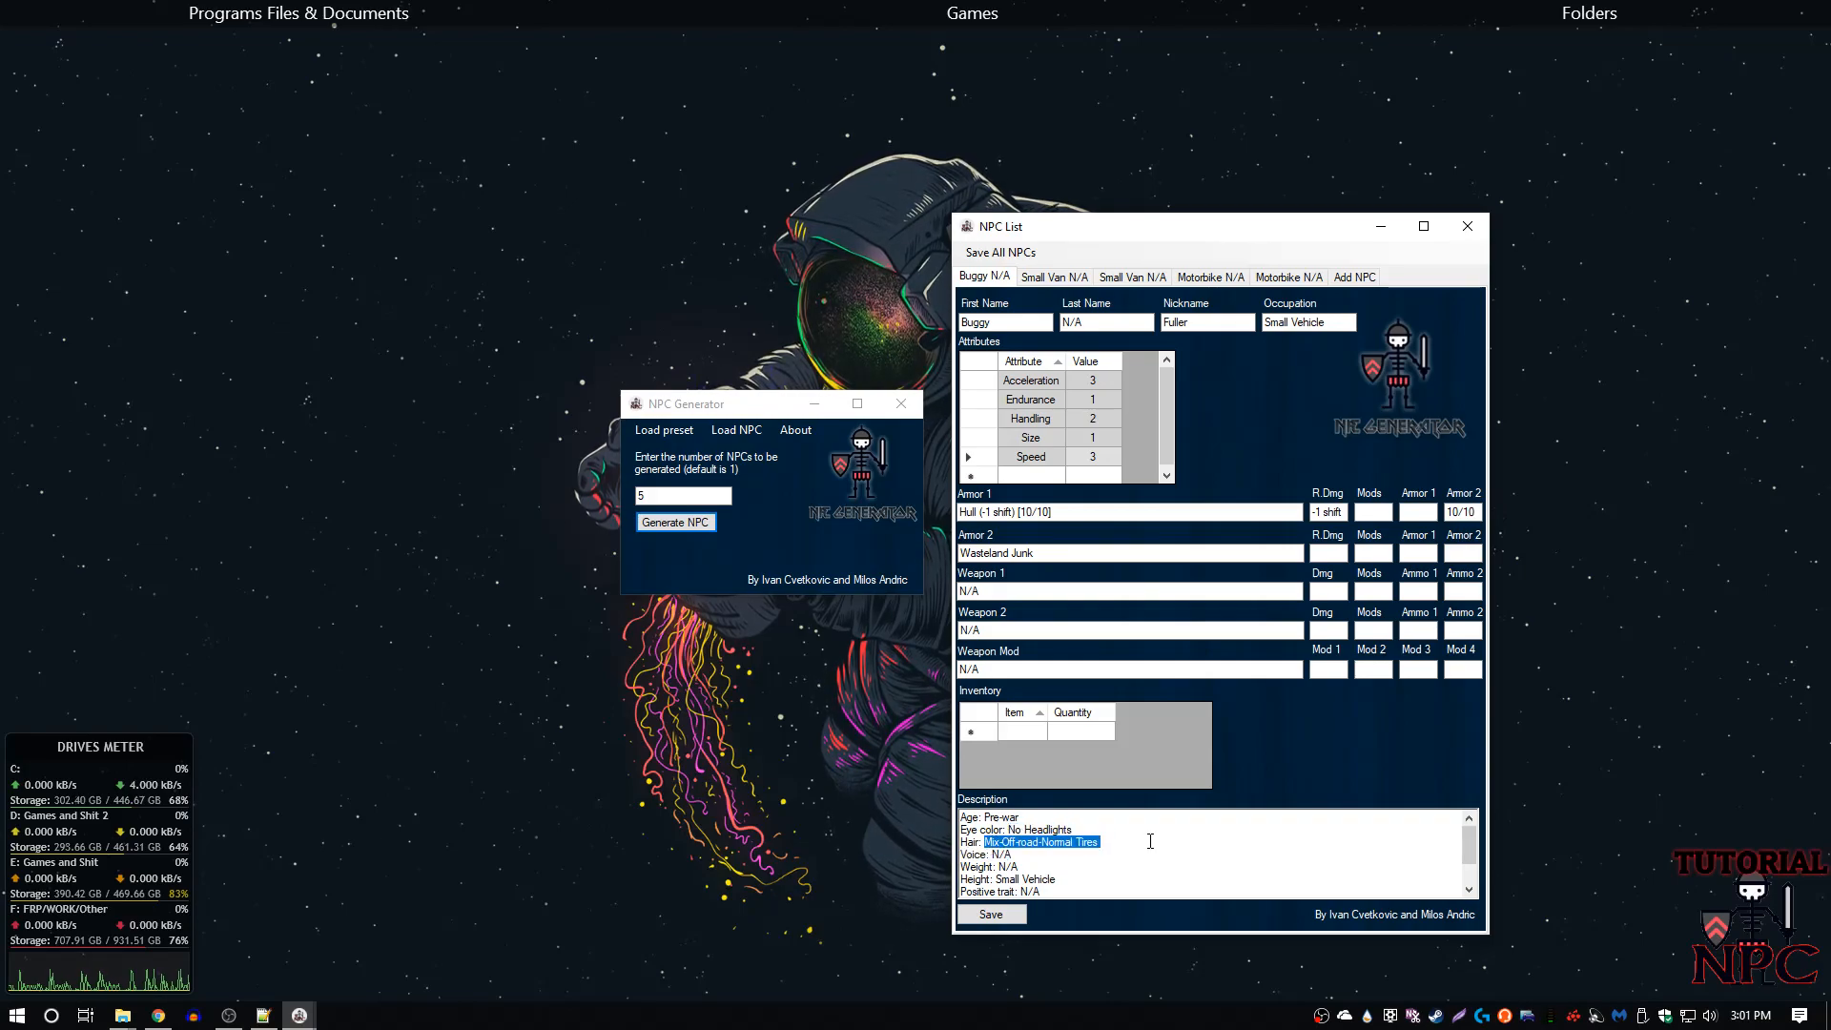
pyautogui.scroll(-1, 1073, 859)
pyautogui.click(1065, 842)
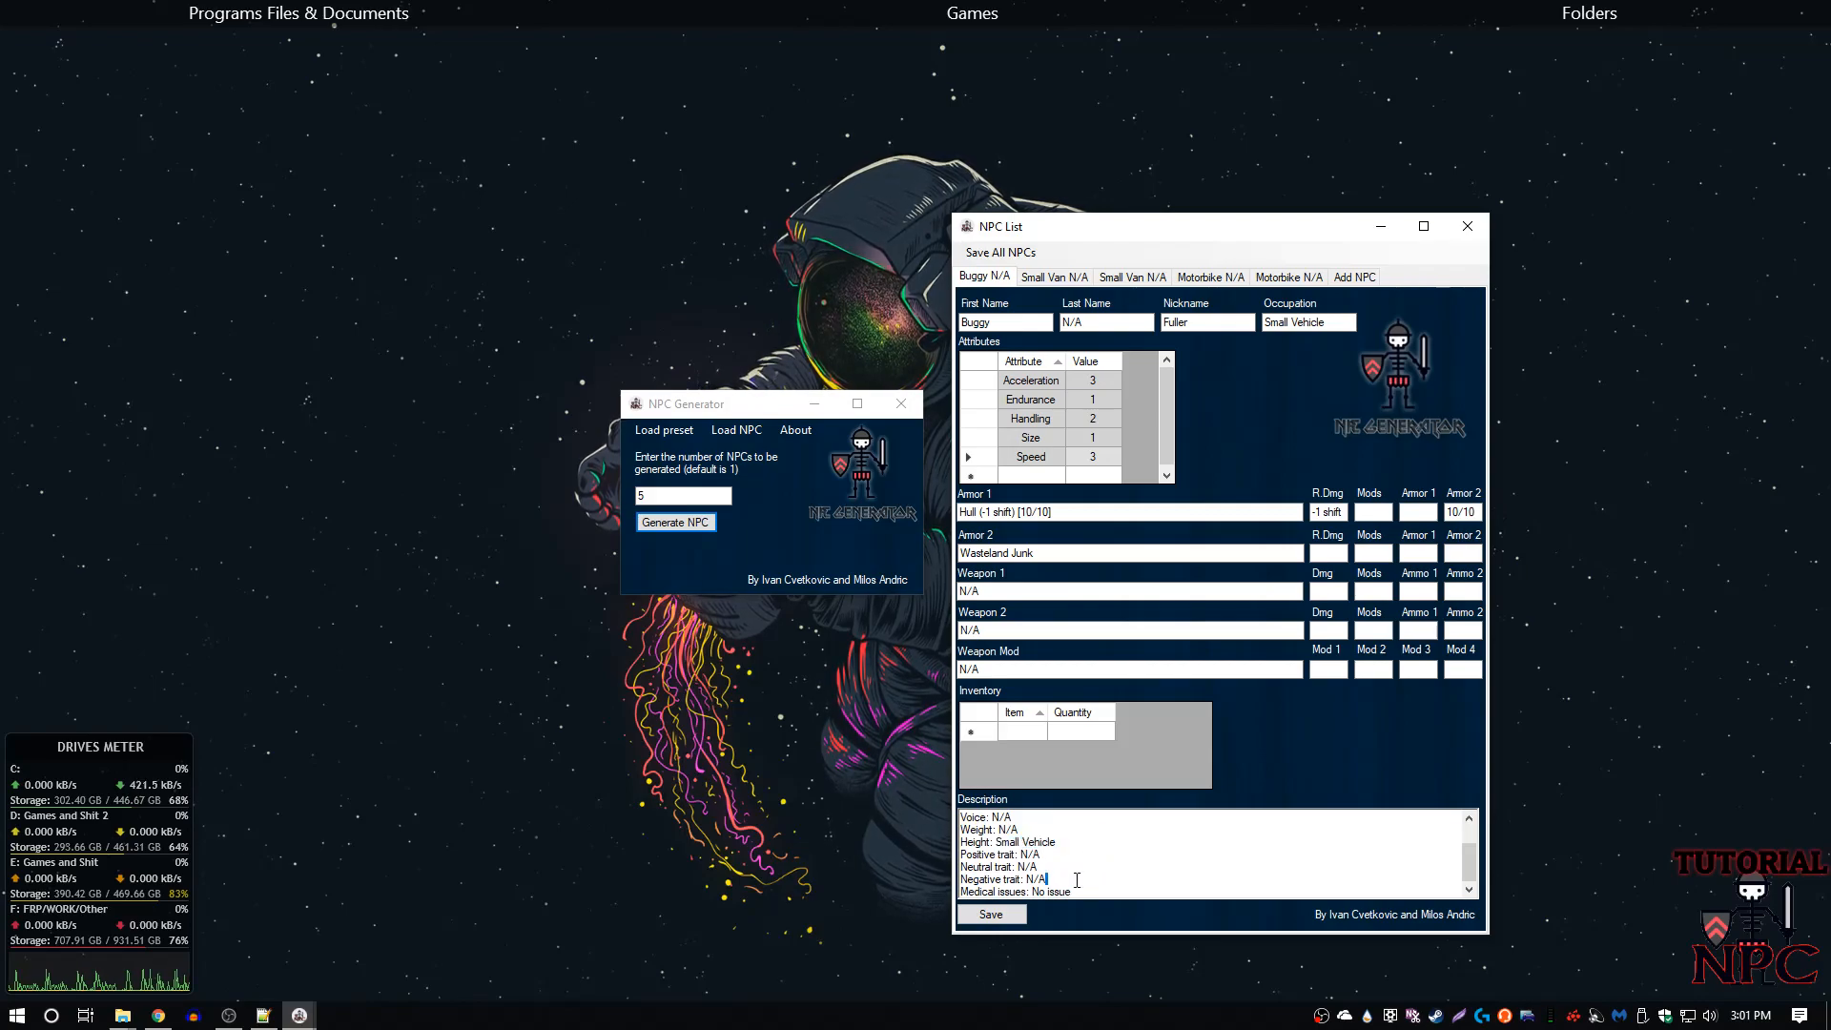
pyautogui.moveTo(1081, 879); pyautogui.dragTo(959, 842)
pyautogui.moveTo(1079, 894); pyautogui.dragTo(960, 891)
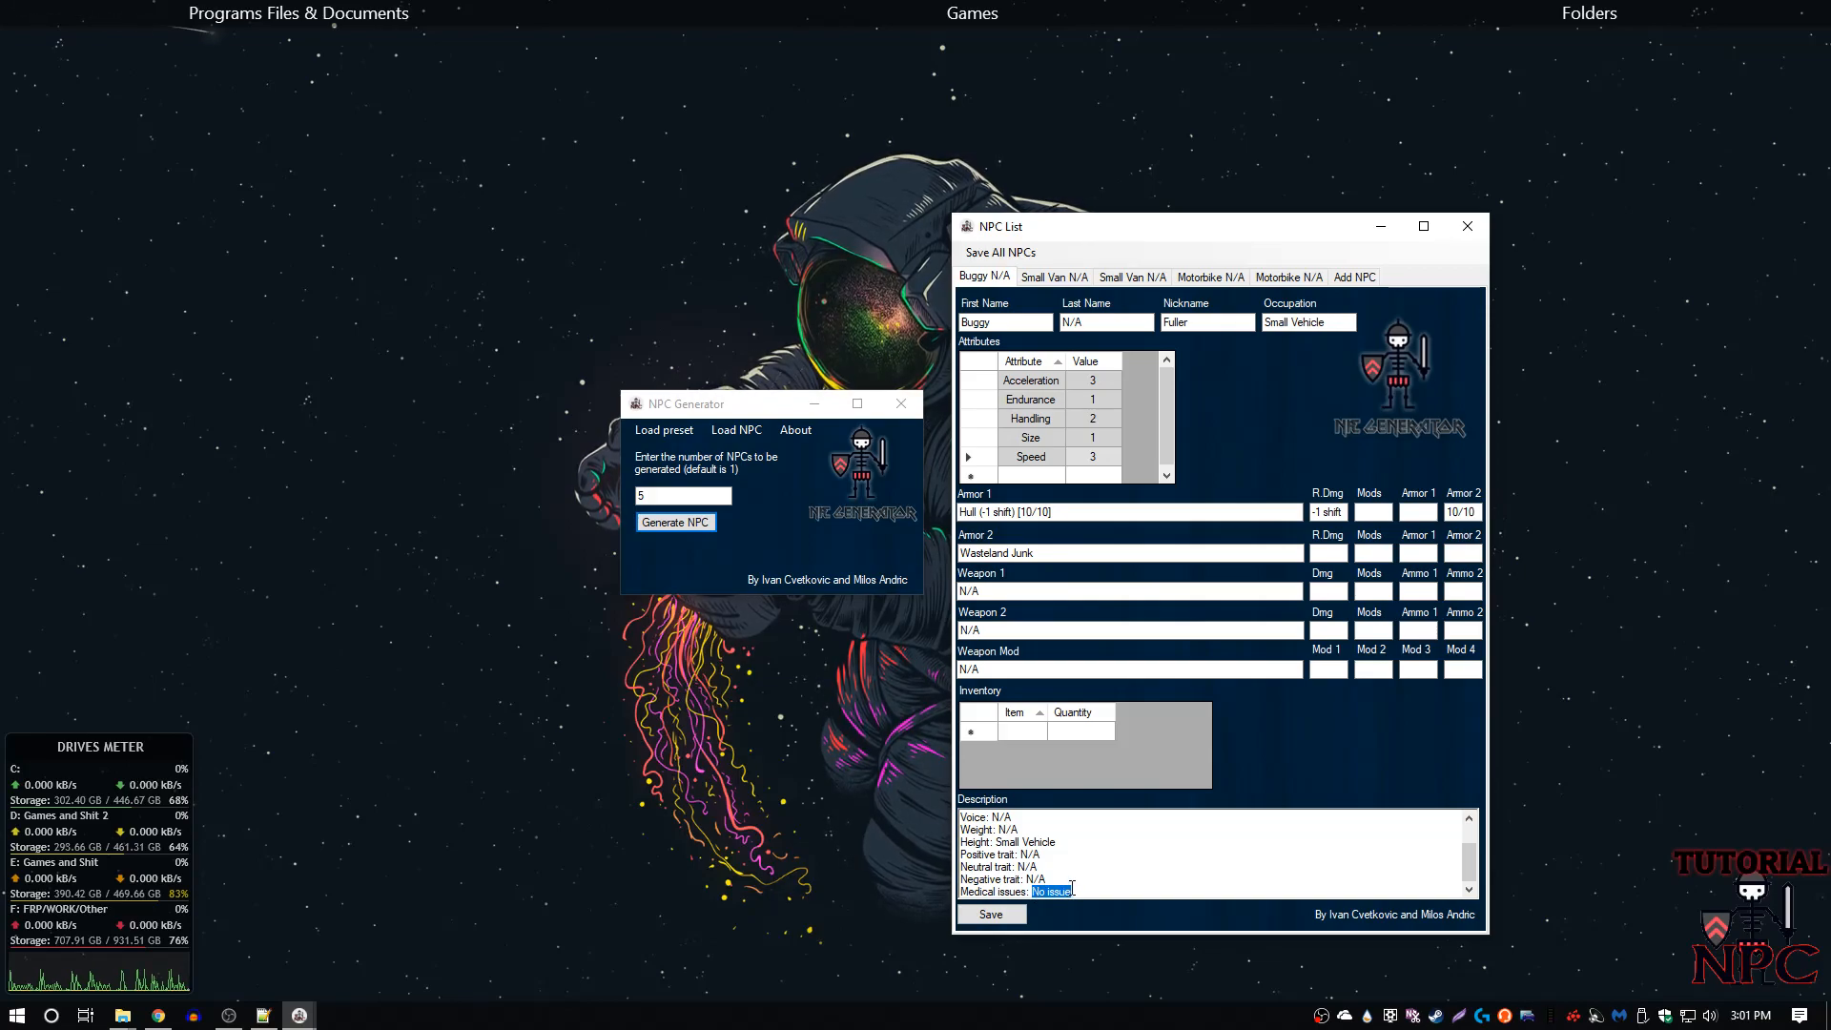
# - Switch to the first Small Van and review its name, occupation and the paint entry in Armor 2
pyautogui.click(1054, 277)
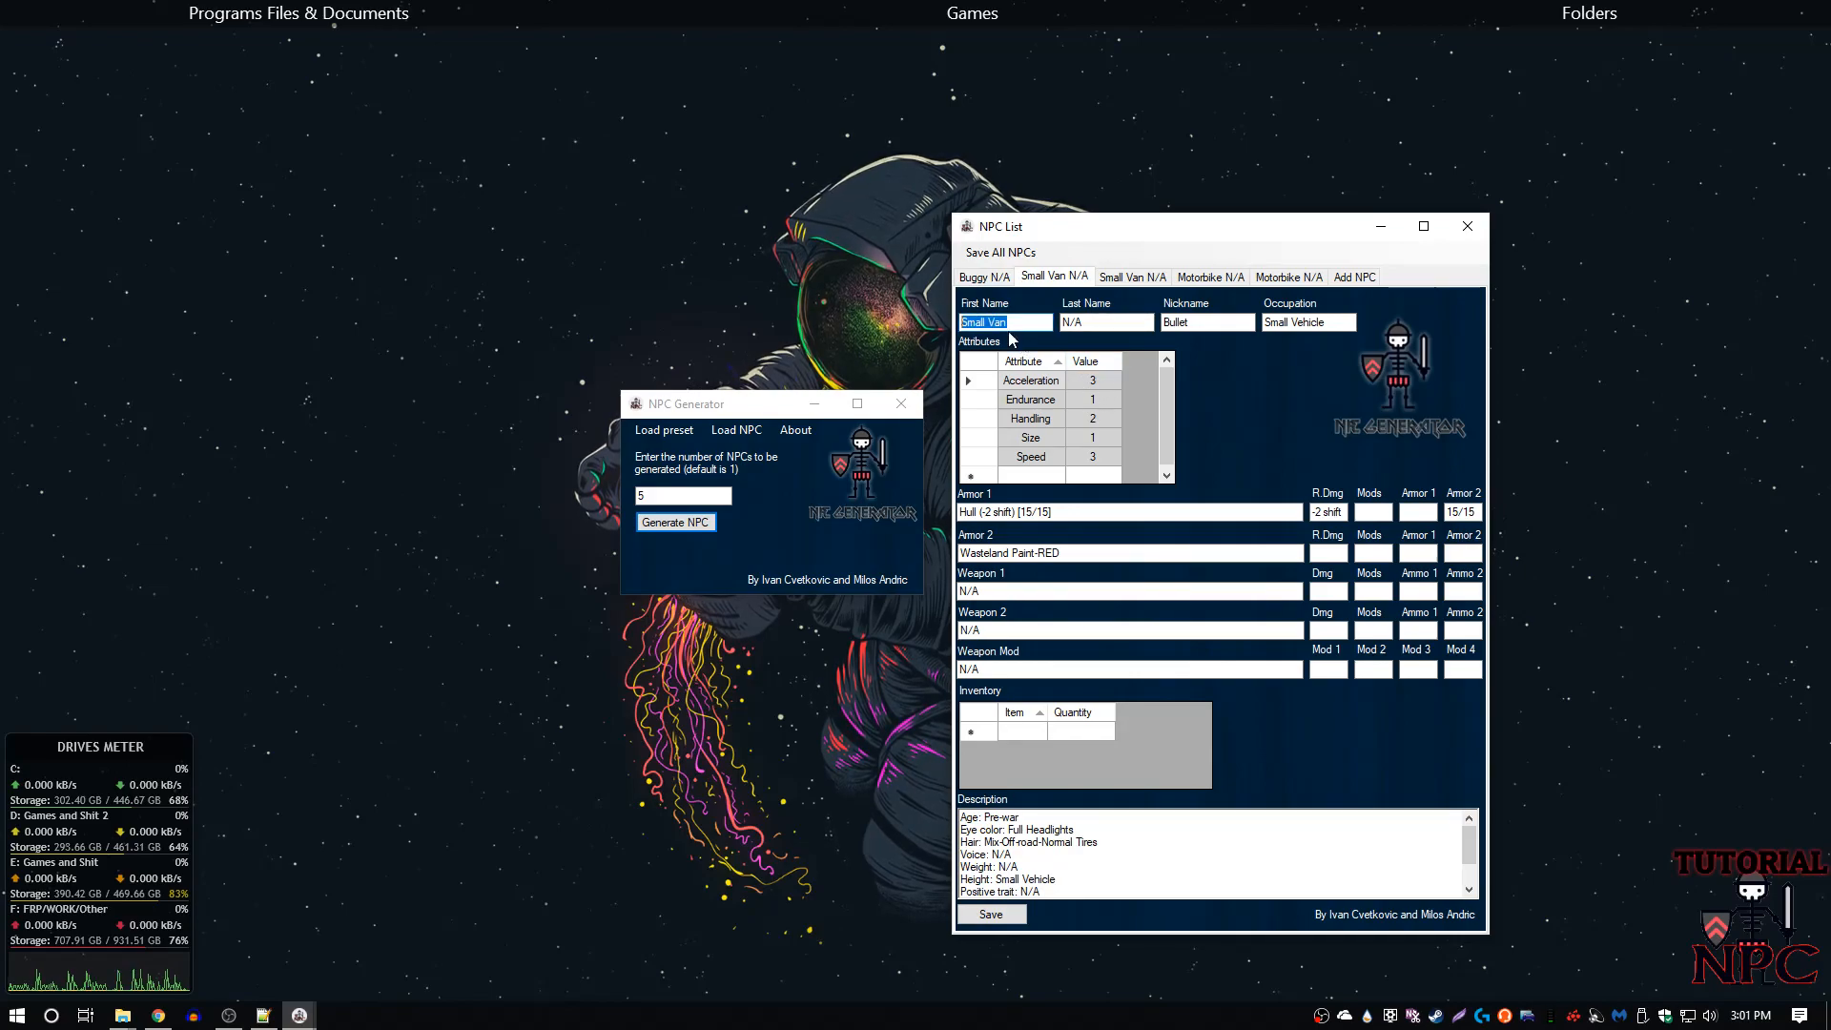
pyautogui.moveTo(1332, 321); pyautogui.dragTo(1156, 347)
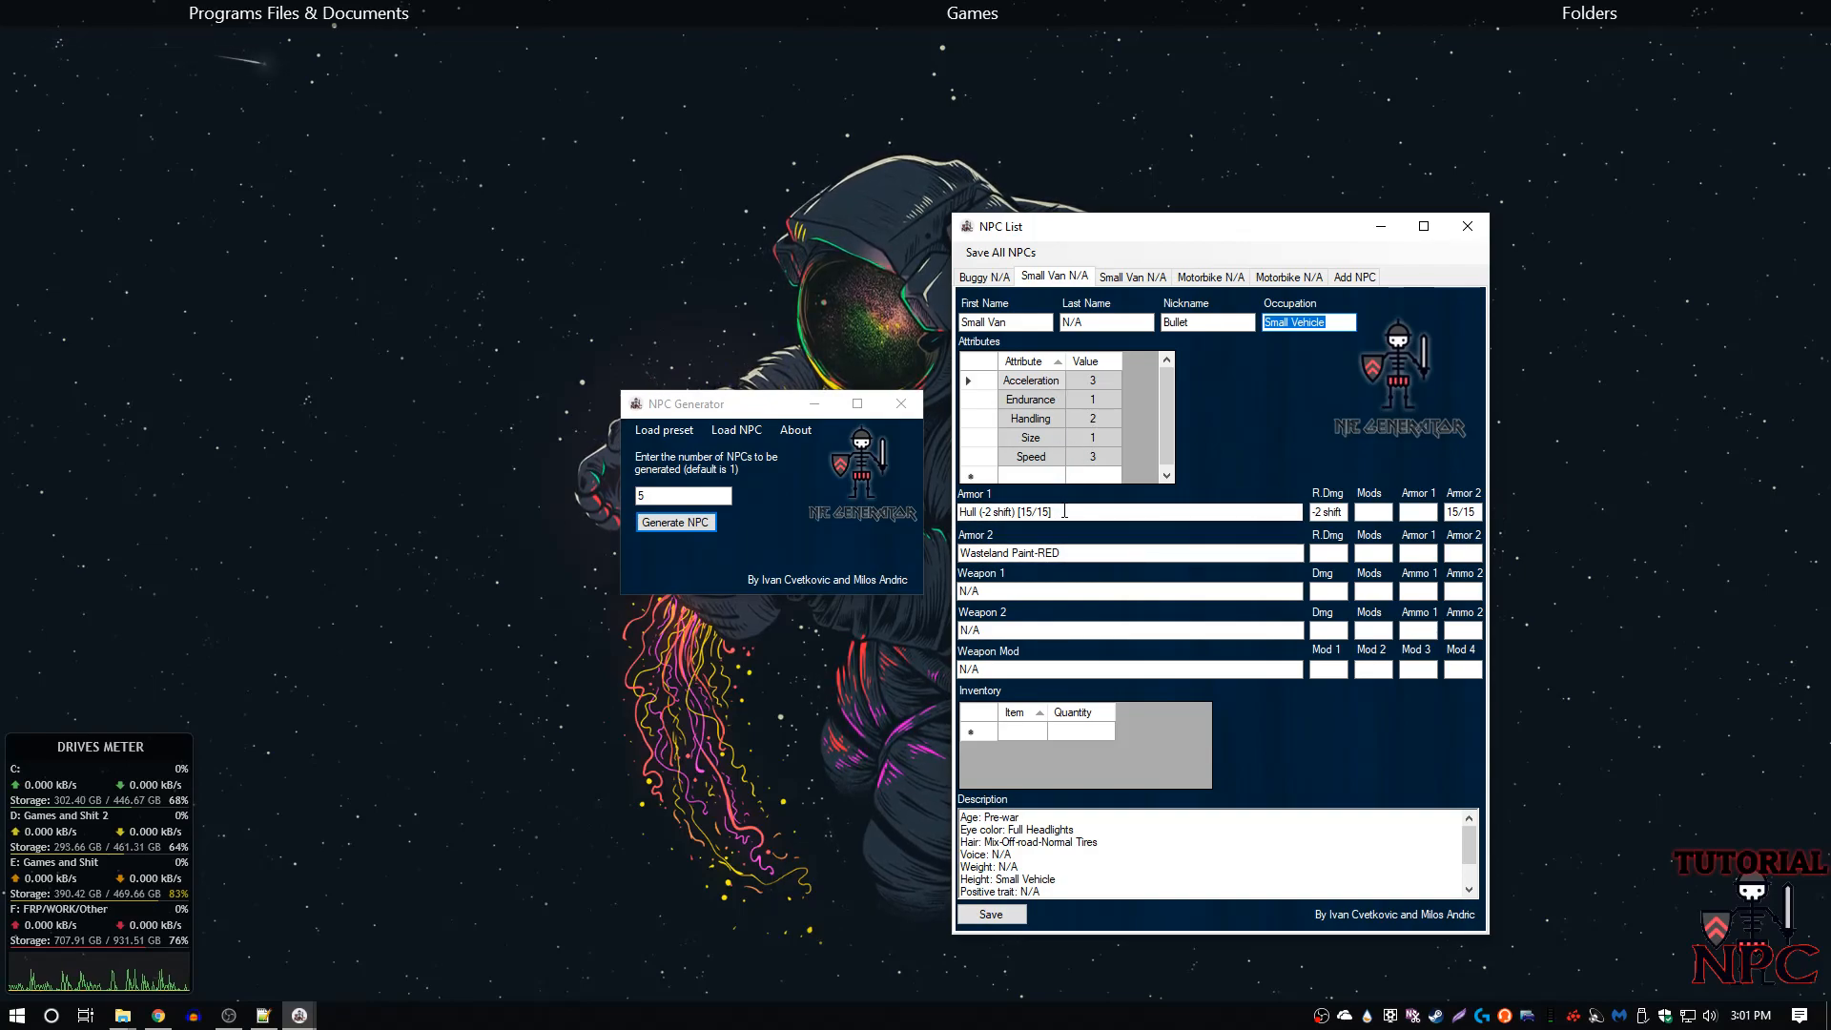
pyautogui.click(1078, 553)
pyautogui.moveTo(1077, 552); pyautogui.dragTo(967, 553)
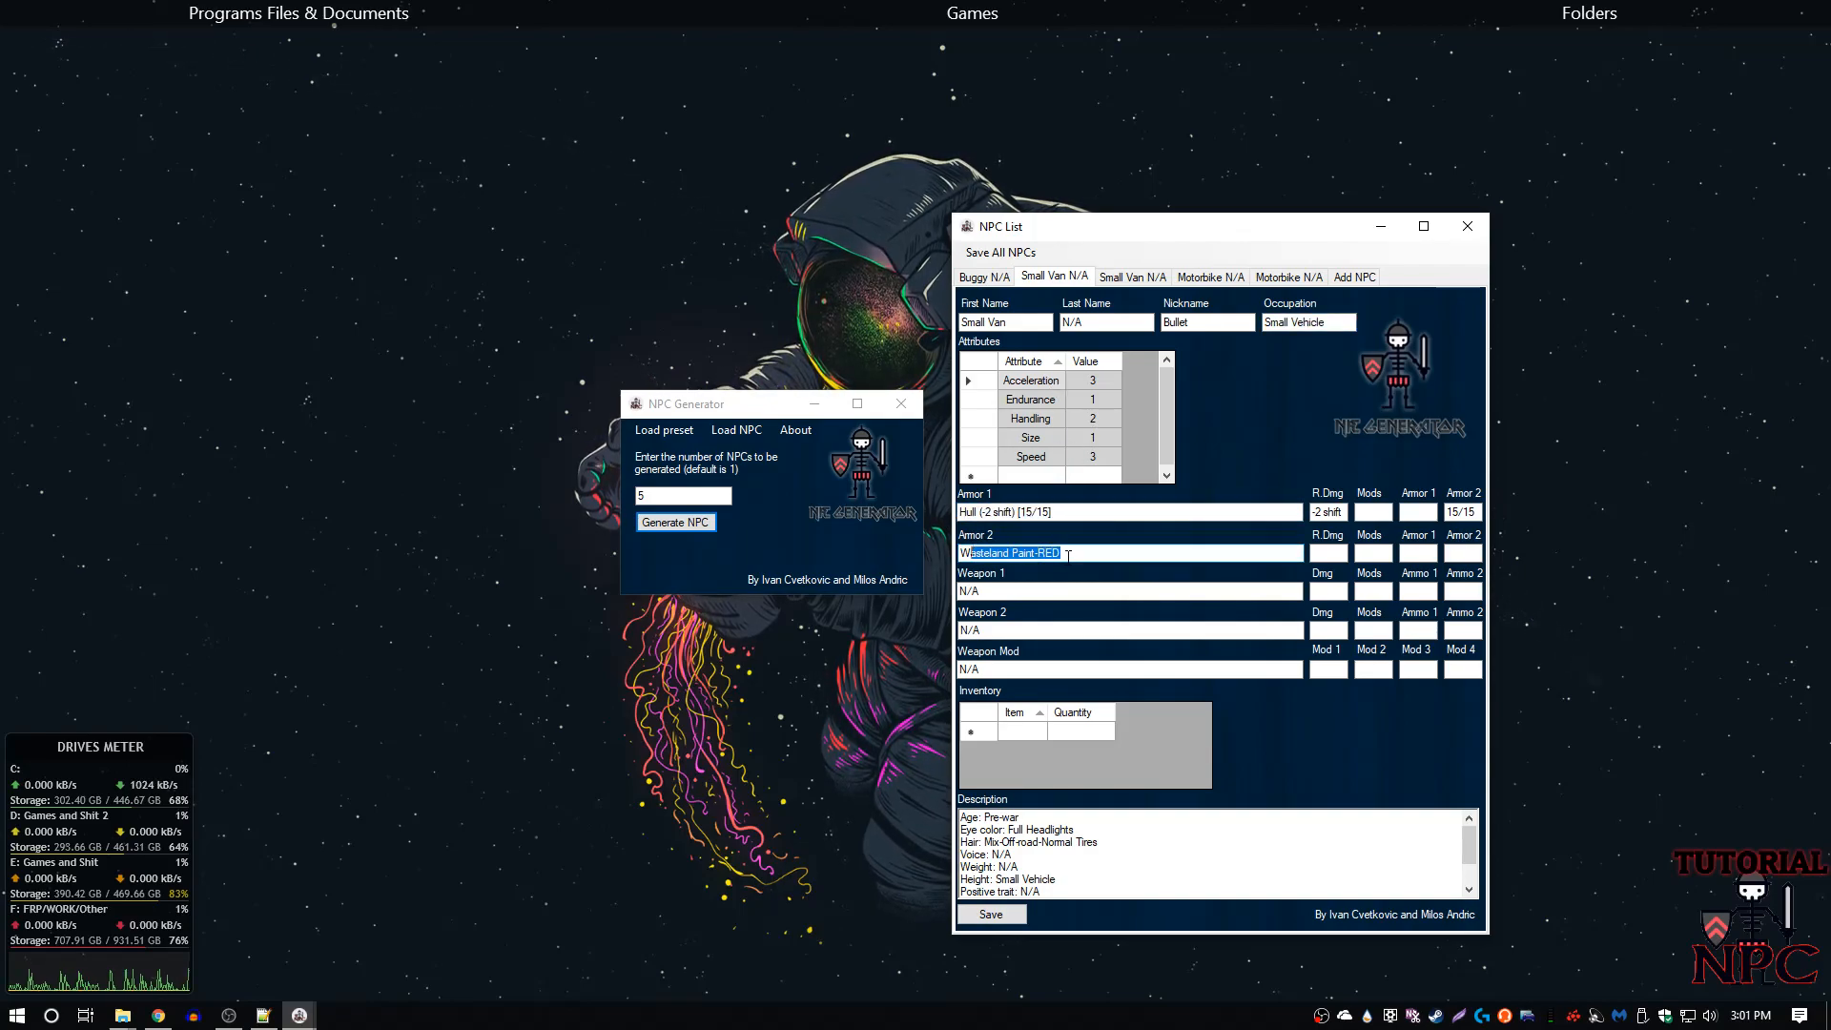
pyautogui.hotkey('ctrl', 'a')
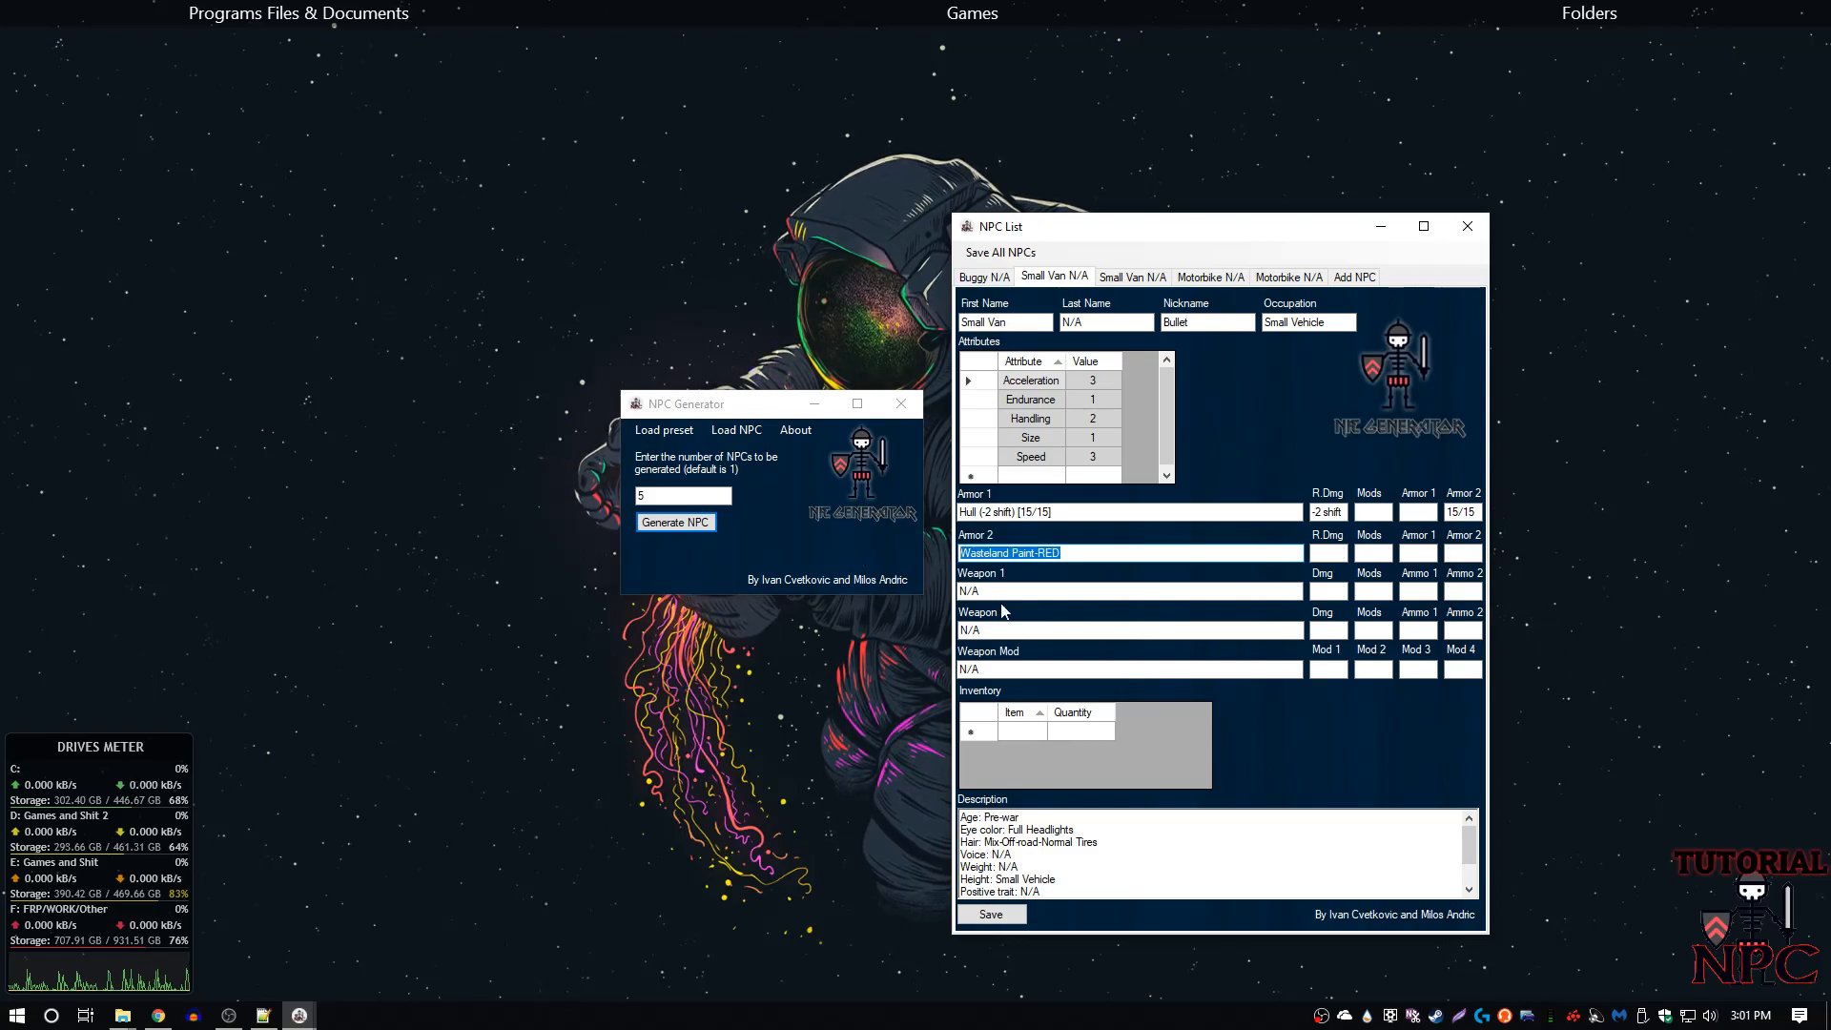
# - Switch to the first Motorbike and examine its Weapon 1 entry and damage value
pyautogui.click(1210, 277)
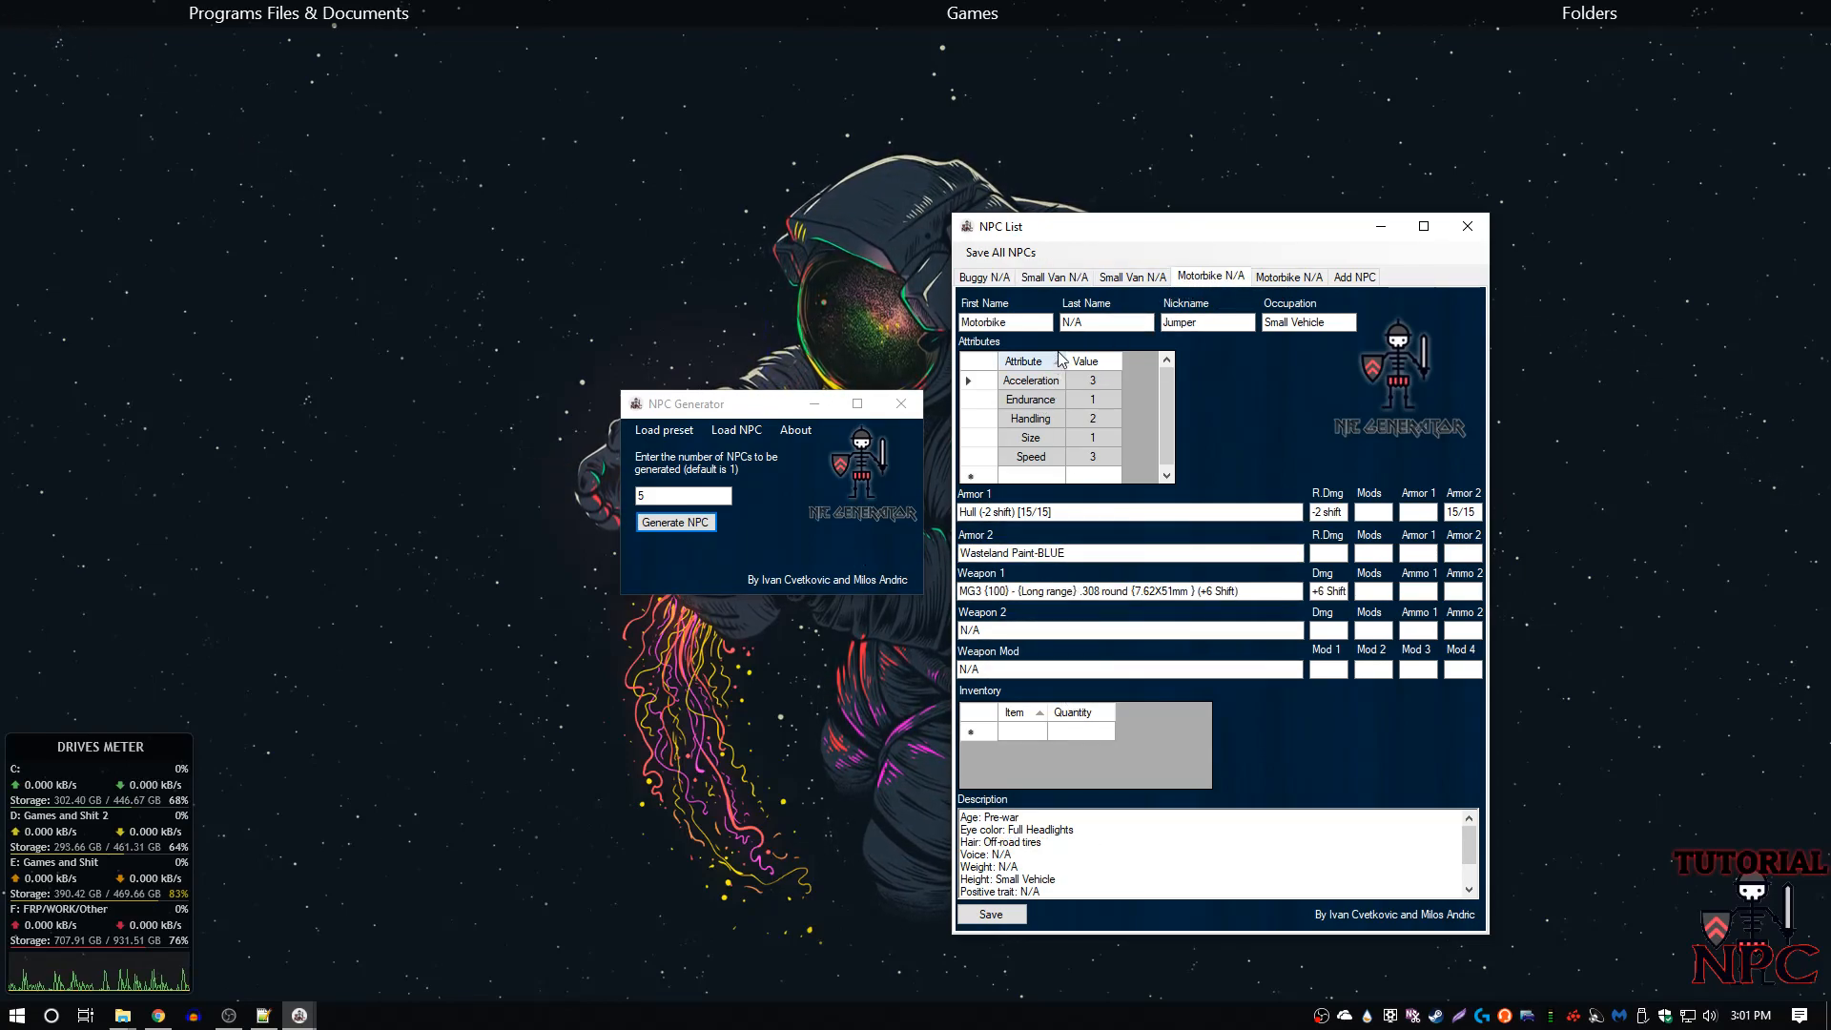
pyautogui.moveTo(1249, 592); pyautogui.dragTo(954, 603)
pyautogui.click(1047, 592)
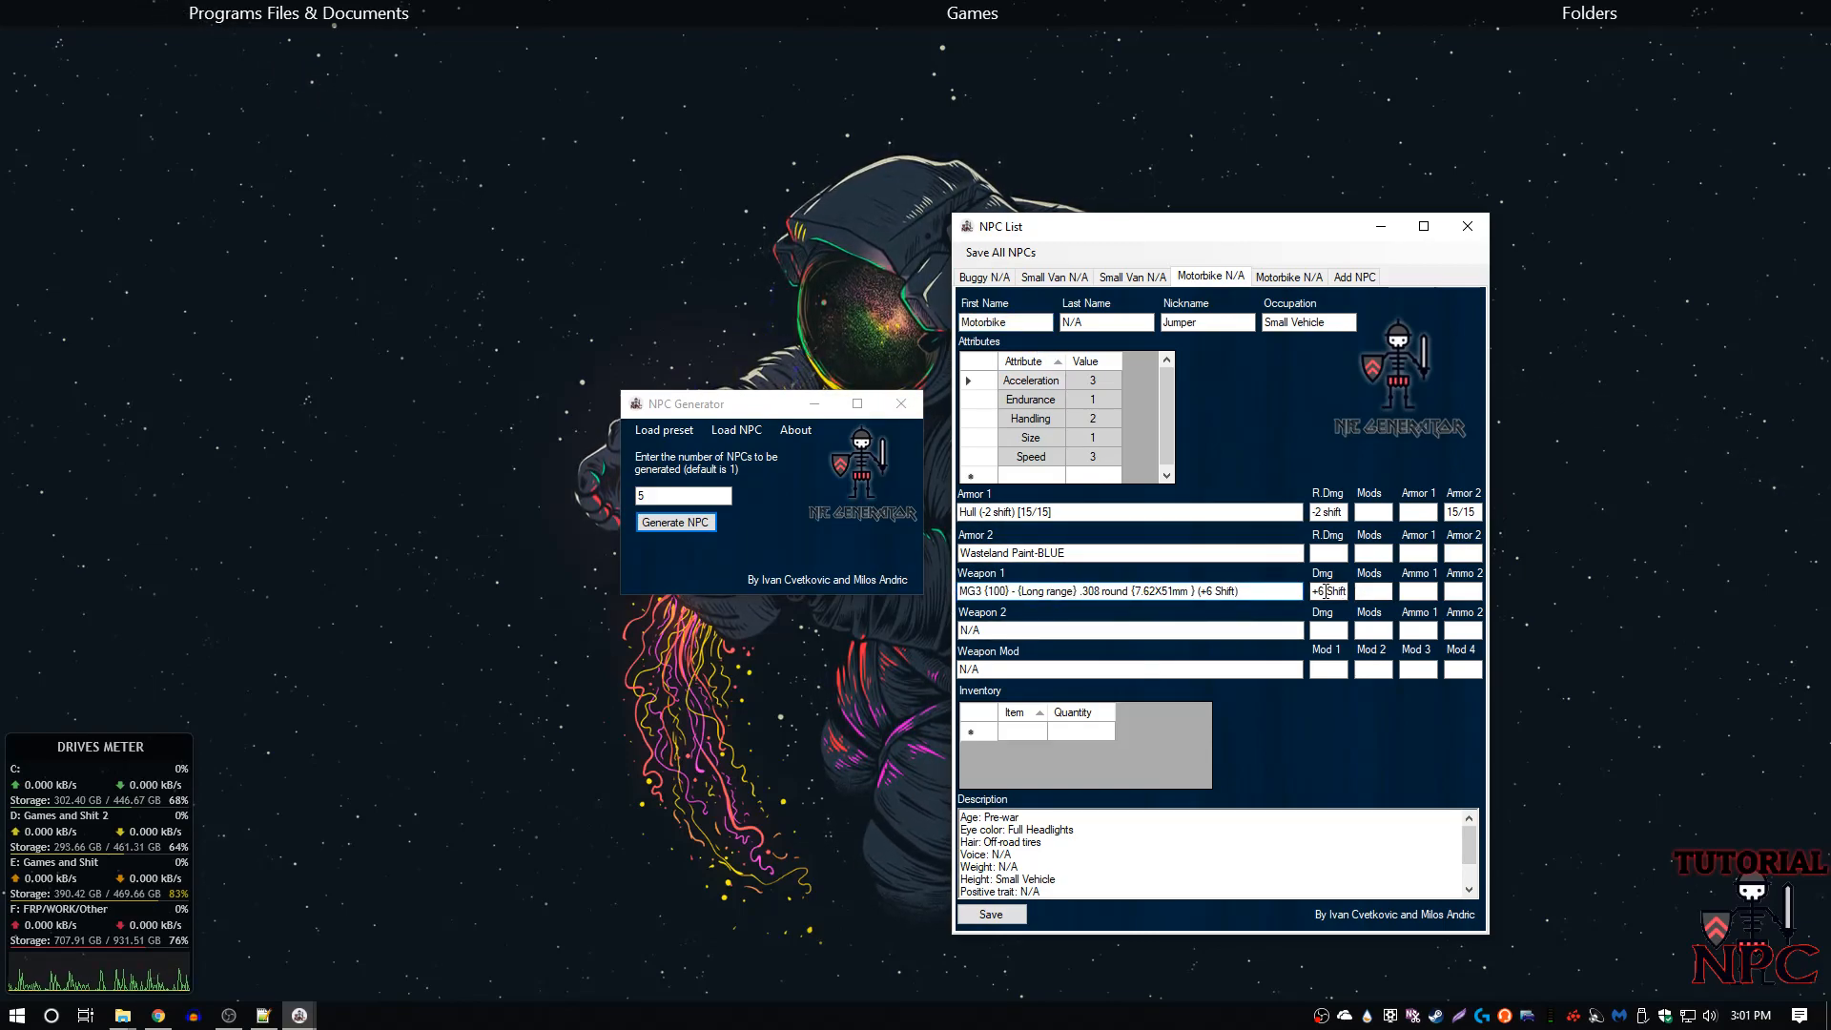
# - Close the generated vehicle list and exit the NPC generator
pyautogui.click(1468, 226)
pyautogui.click(913, 405)
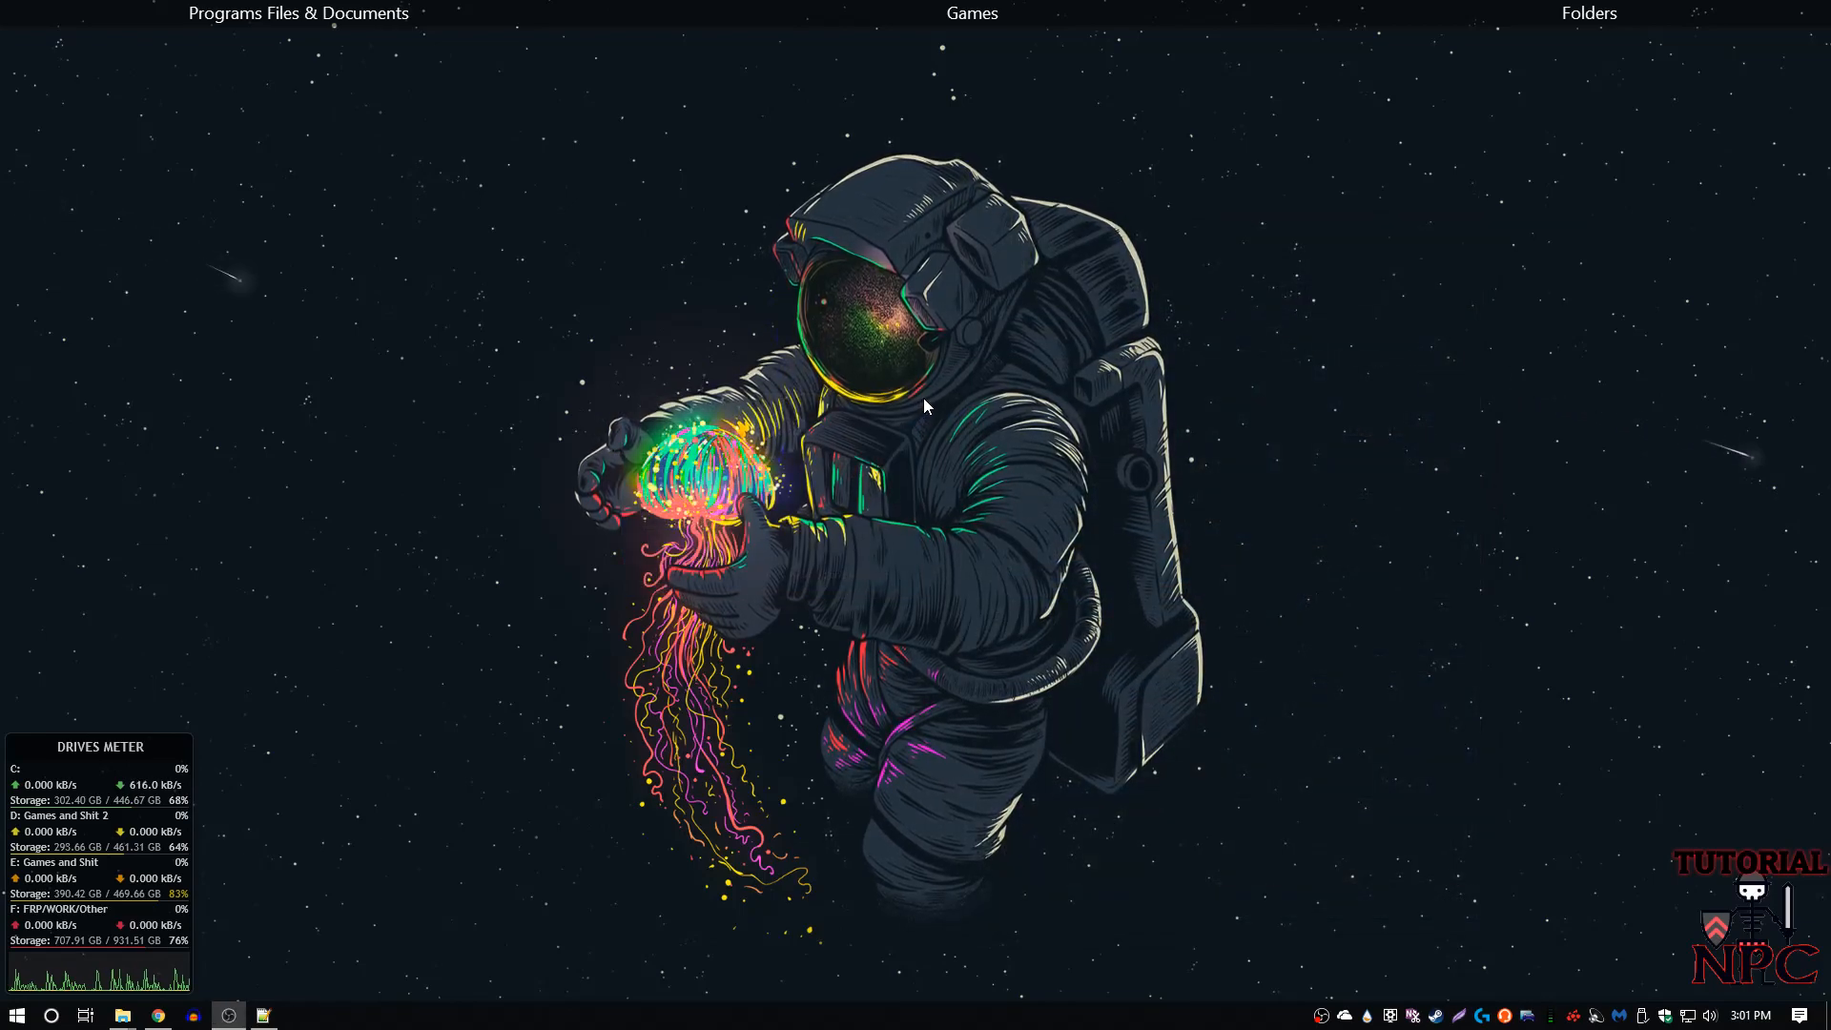